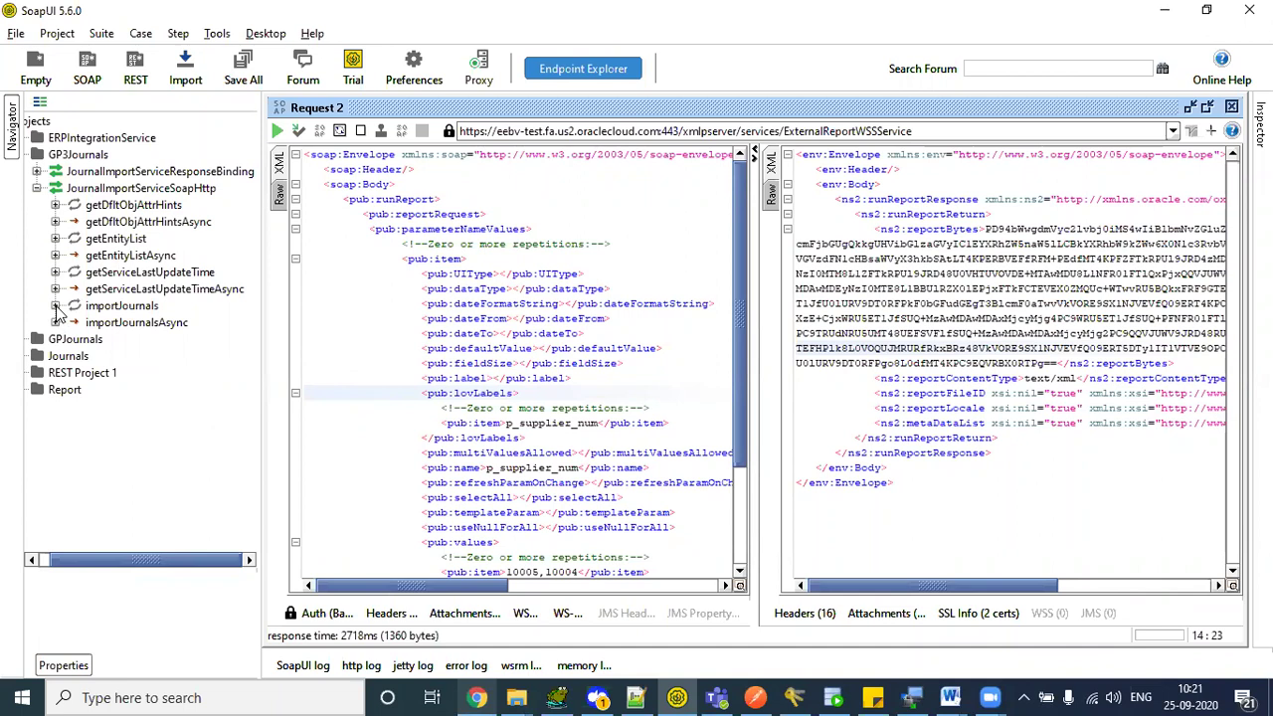
- Open importJournals Request 1 in its own maximized editor
{"action": "left_click", "coordinate": [55, 306]}
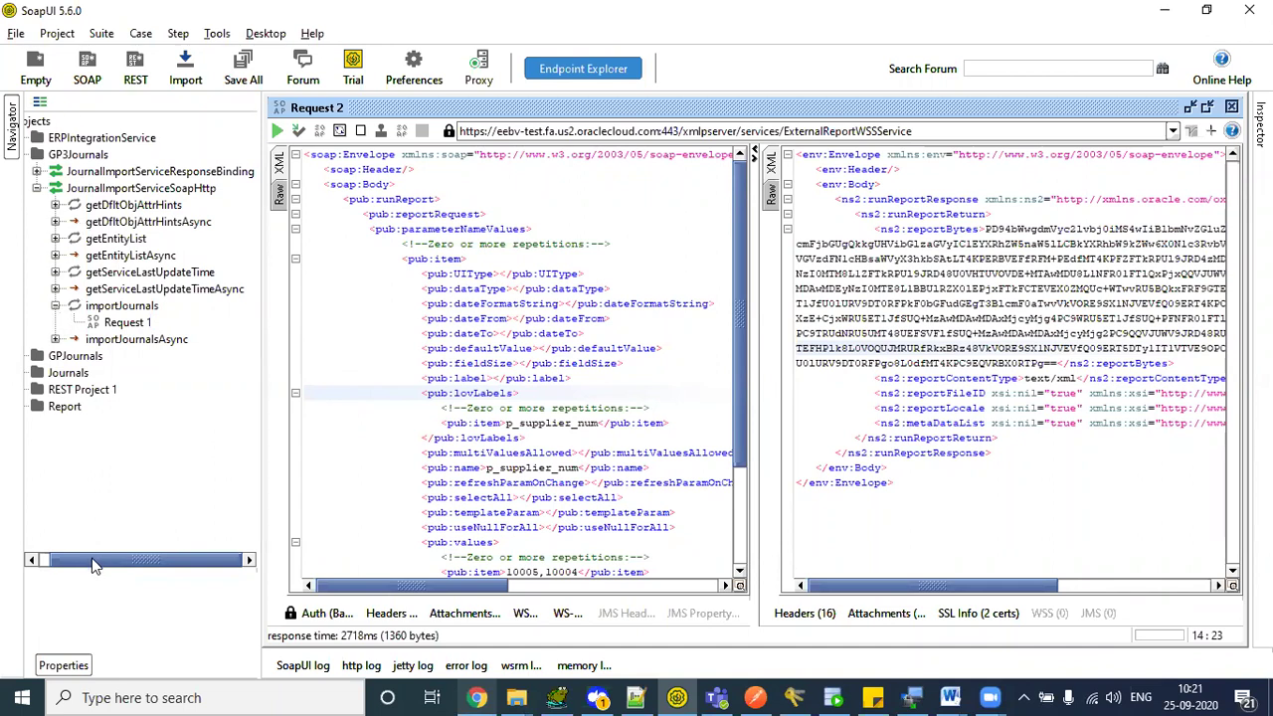
{"action": "left_click", "coordinate": [93, 307]}
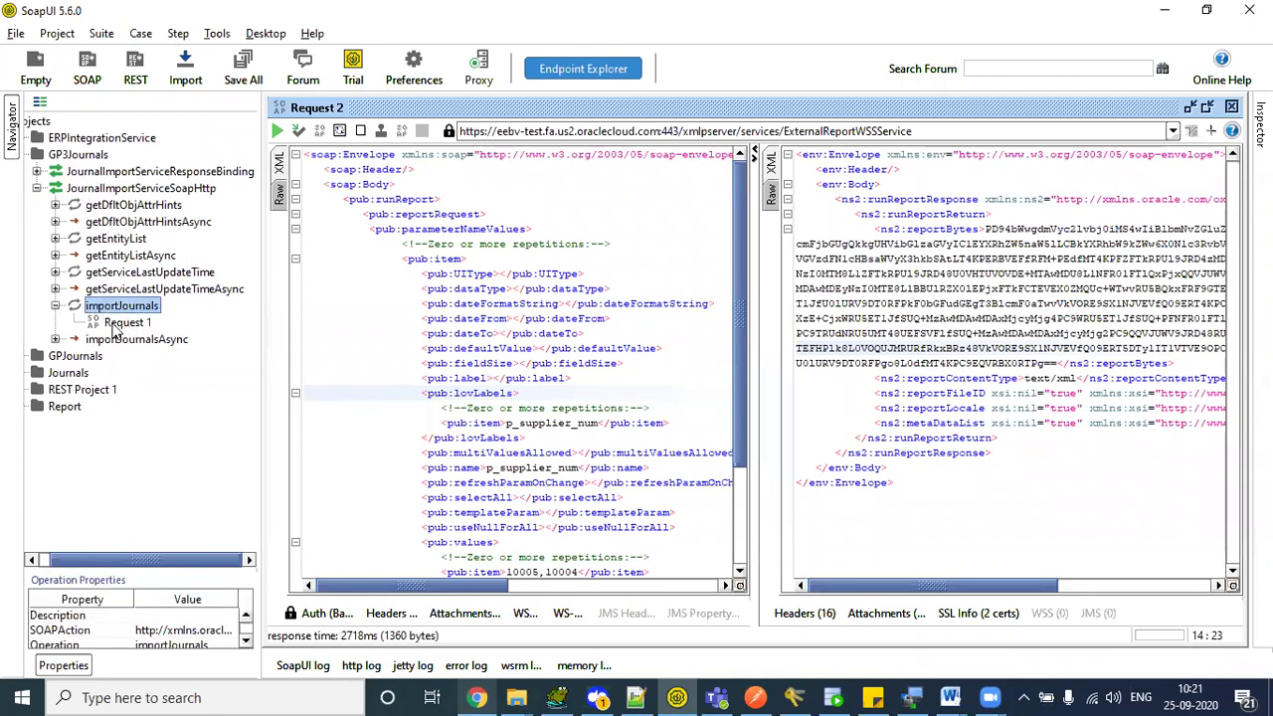
{"action": "left_click", "coordinate": [116, 326]}
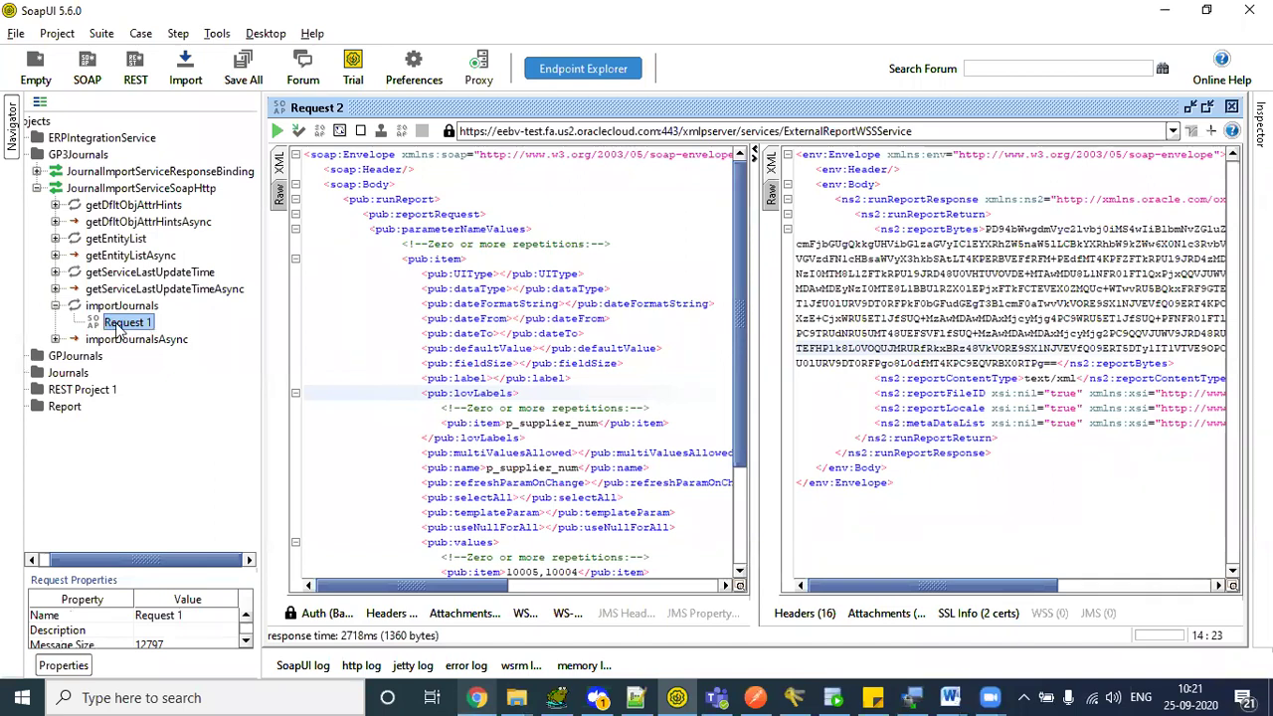
{"action": "double_click", "coordinate": [118, 324]}
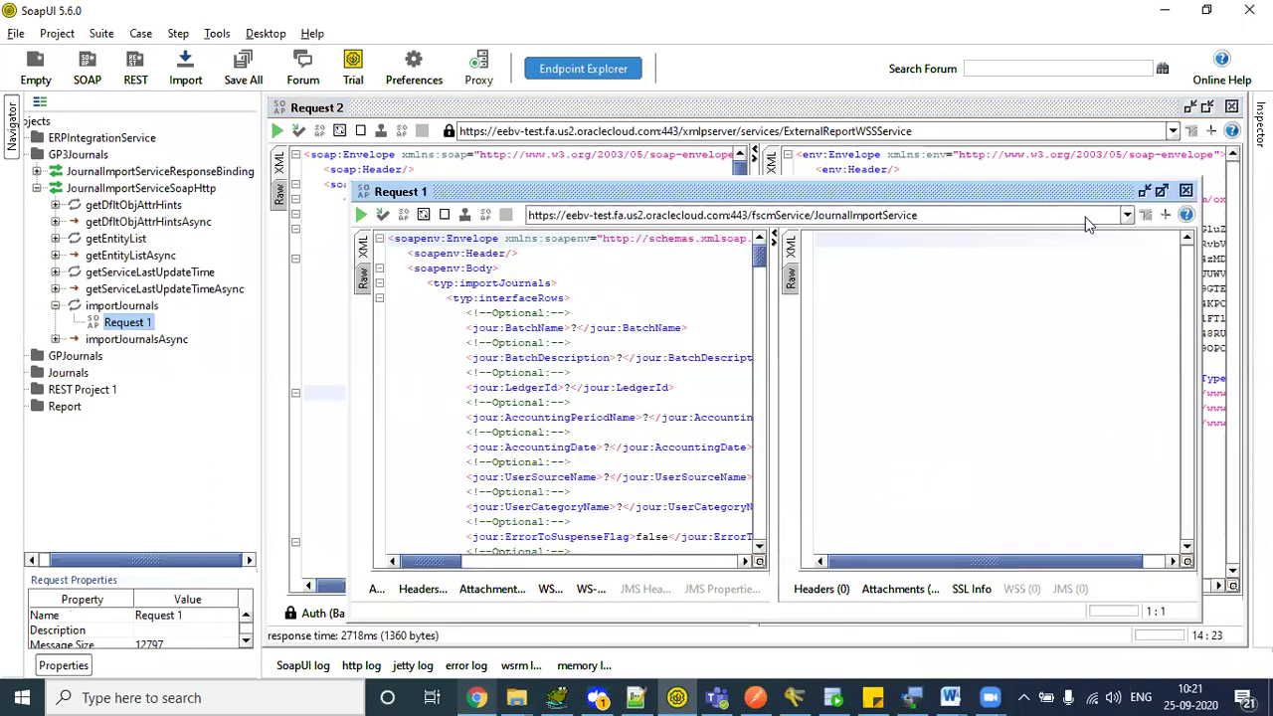
{"action": "left_click", "coordinate": [1162, 191]}
- Copy the full request XML into a new Notepad++ tab, 'new 10'
{"action": "left_click", "coordinate": [527, 186]}
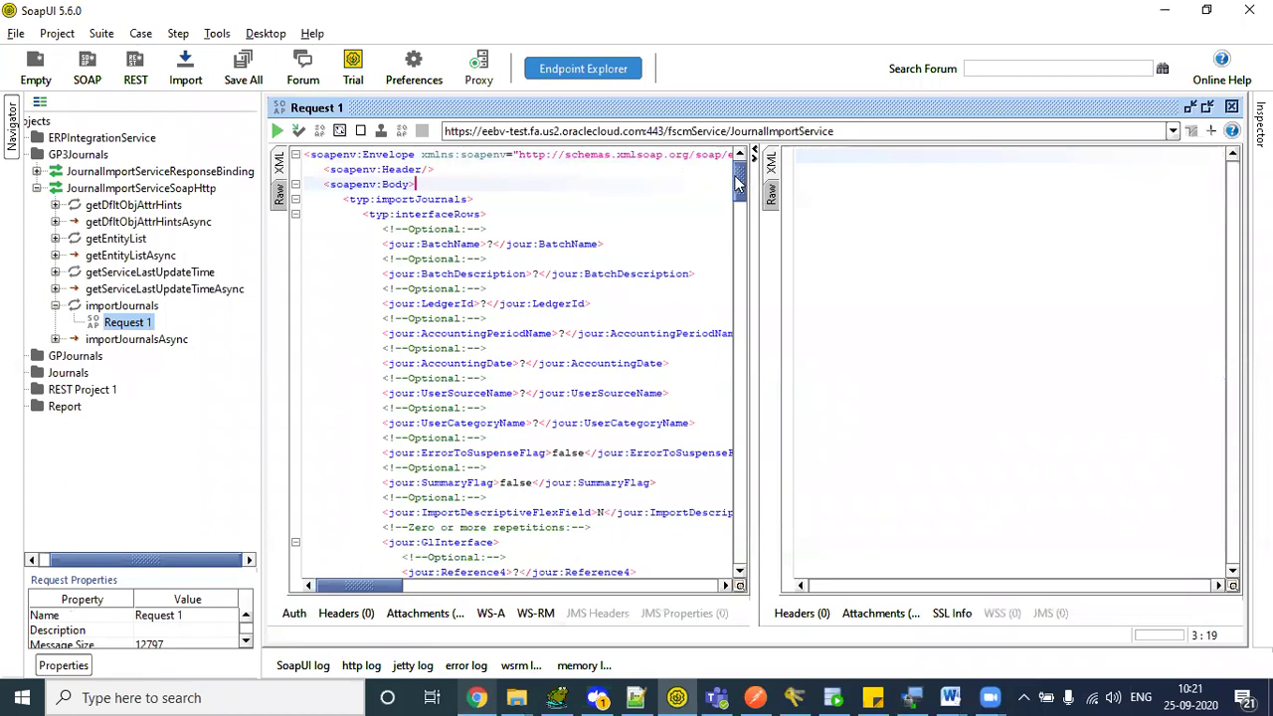
{"action": "mouse_move", "coordinate": [738, 179]}
{"action": "left_mouse_down"}
{"action": "mouse_move", "coordinate": [746, 542]}
{"action": "mouse_move", "coordinate": [729, 170]}
{"action": "left_mouse_up"}
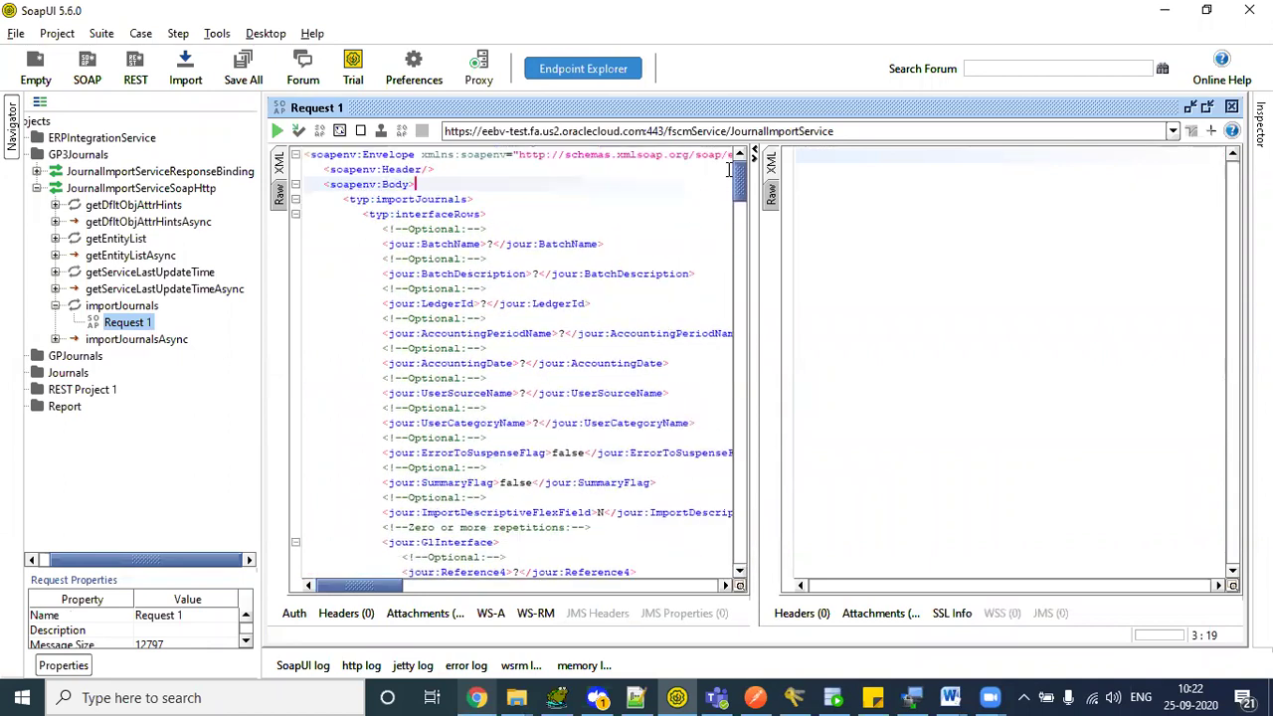
{"action": "left_click", "coordinate": [484, 228]}
{"action": "key", "text": "ctrl+a"}
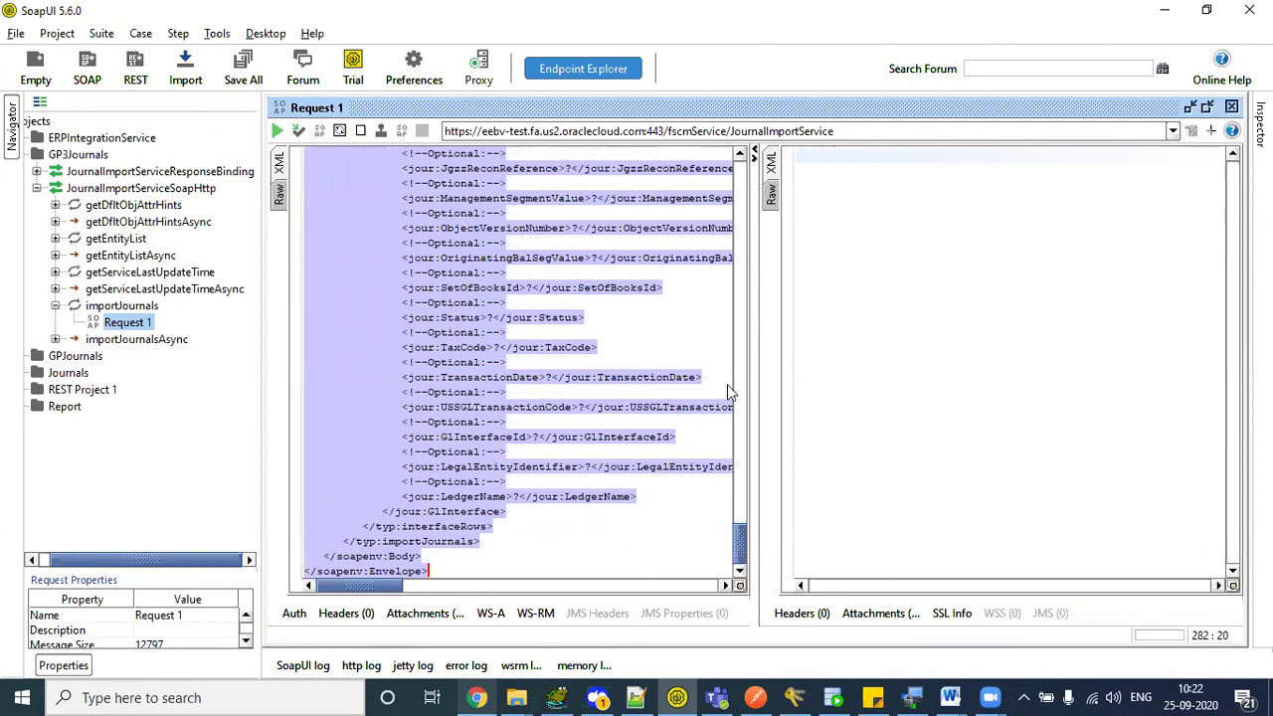
{"action": "key", "text": "alt+Tab"}
{"action": "key", "text": "ctrl+v"}
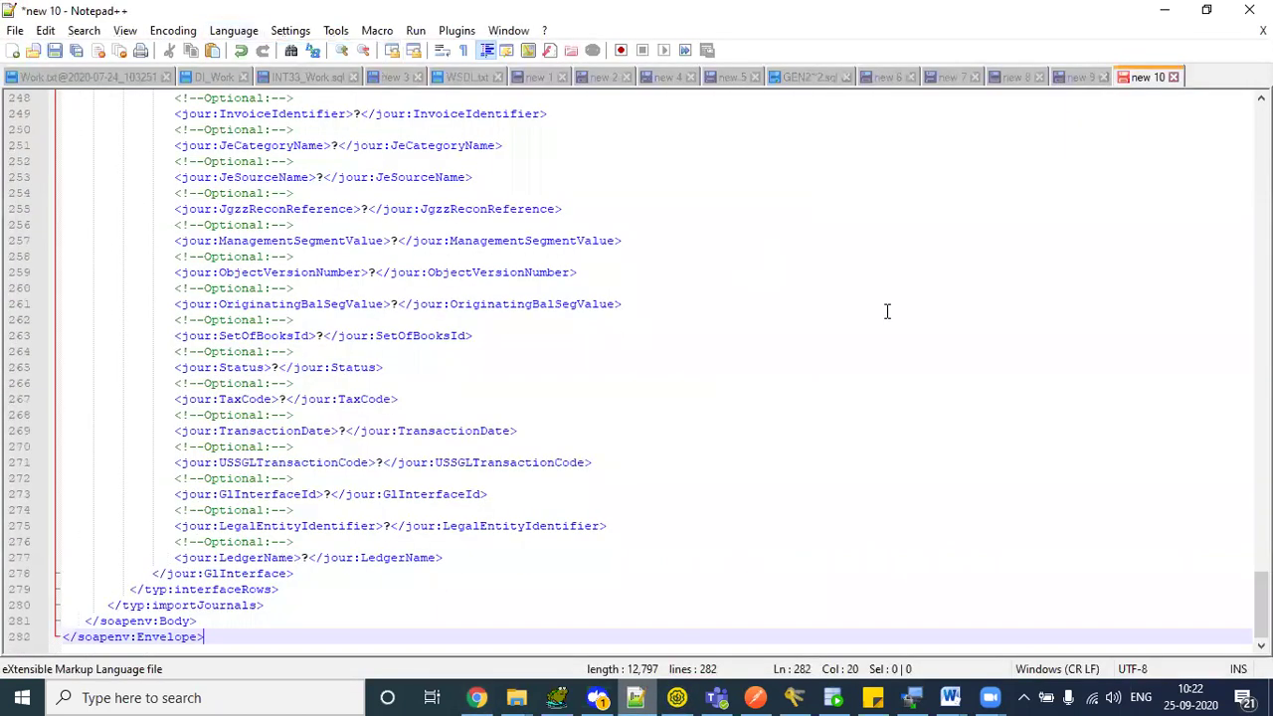
{"action": "scroll", "coordinate": [367, 218], "scroll_direction": "up", "scroll_amount": 20}
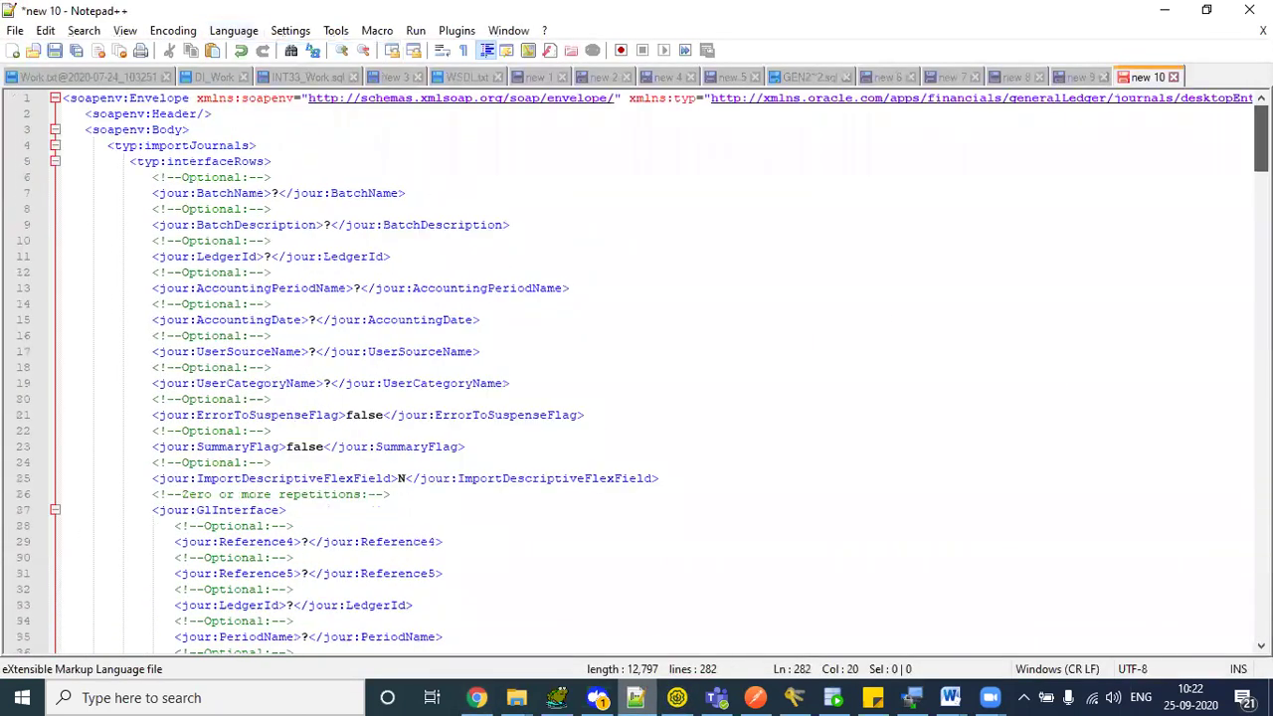
{"action": "left_click", "coordinate": [367, 218]}
{"action": "double_click", "coordinate": [199, 165]}
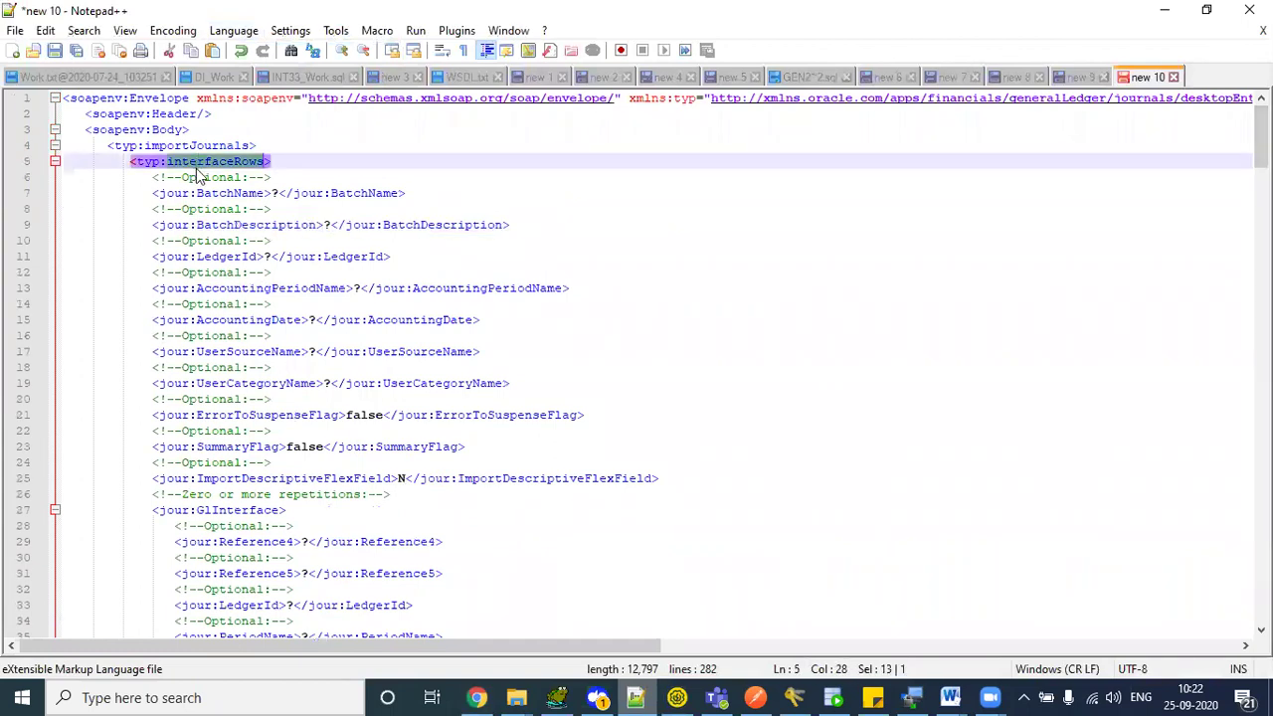
- Load the DEV bookmark from the CG folder in a new tab and sign in
{"action": "left_click", "coordinate": [477, 698]}
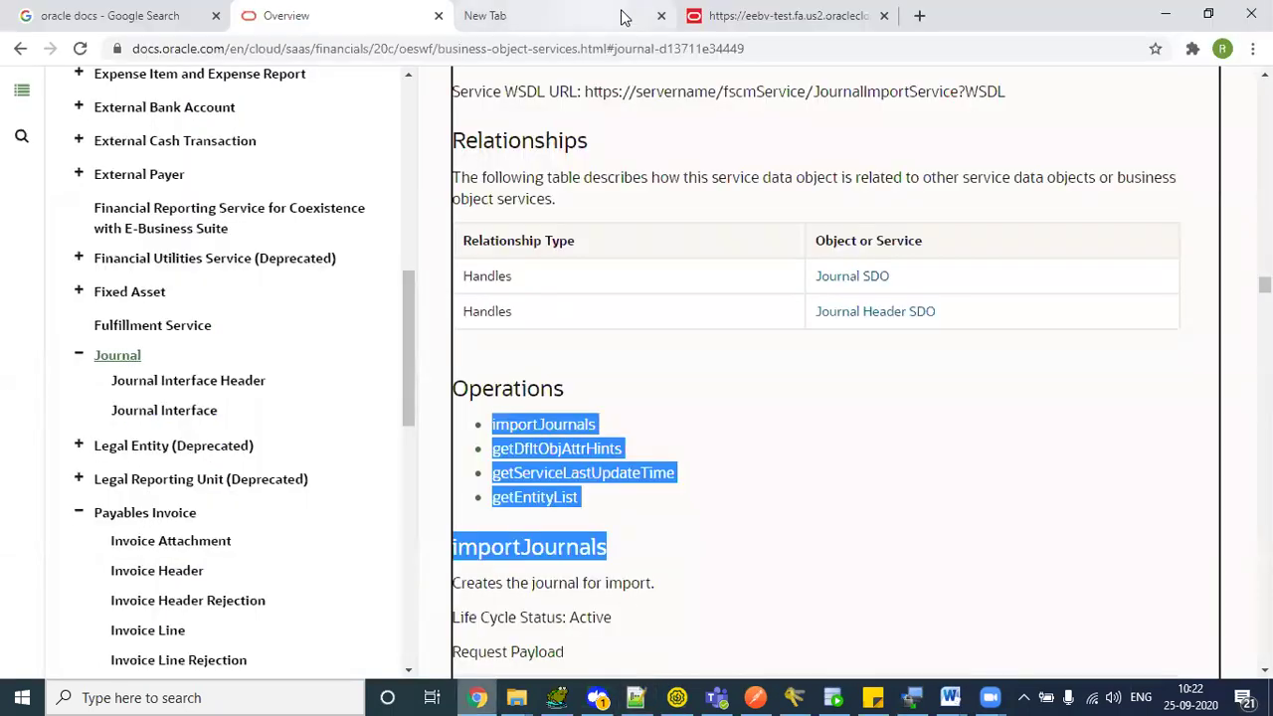
{"action": "left_click", "coordinate": [919, 16]}
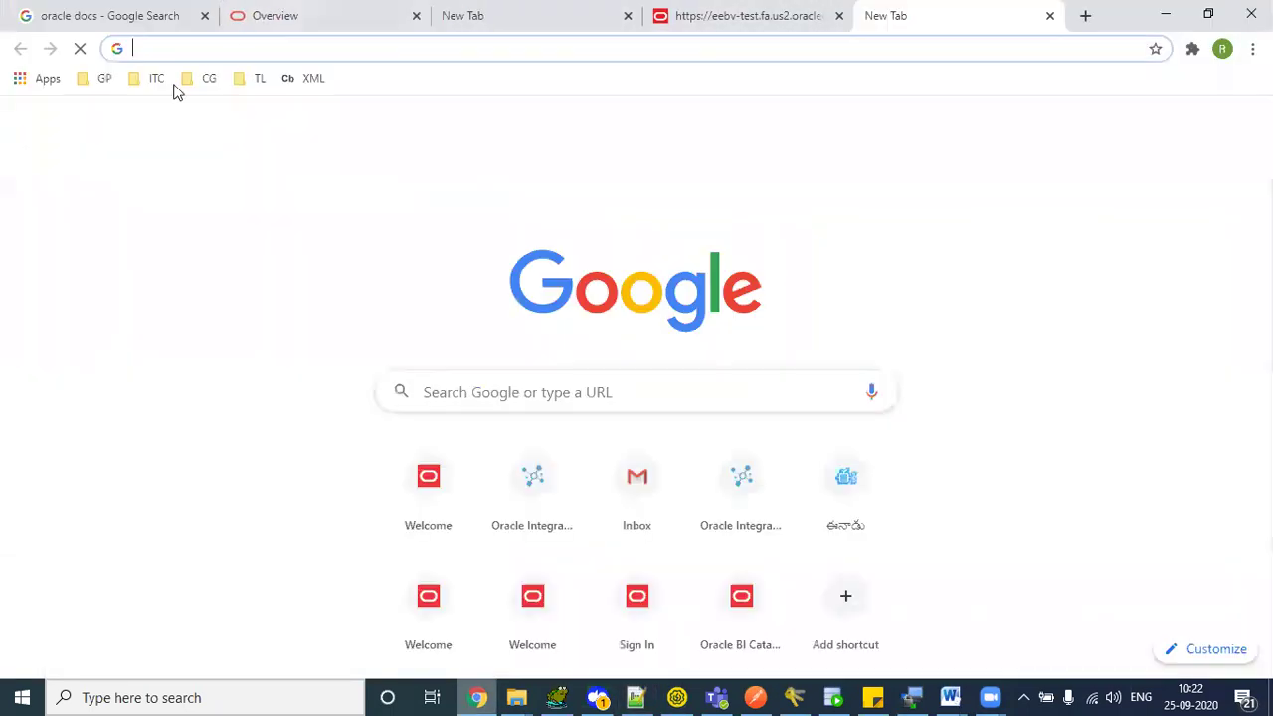
{"action": "left_click", "coordinate": [100, 78]}
{"action": "mouse_move", "coordinate": [204, 77]}
{"action": "left_click", "coordinate": [209, 107]}
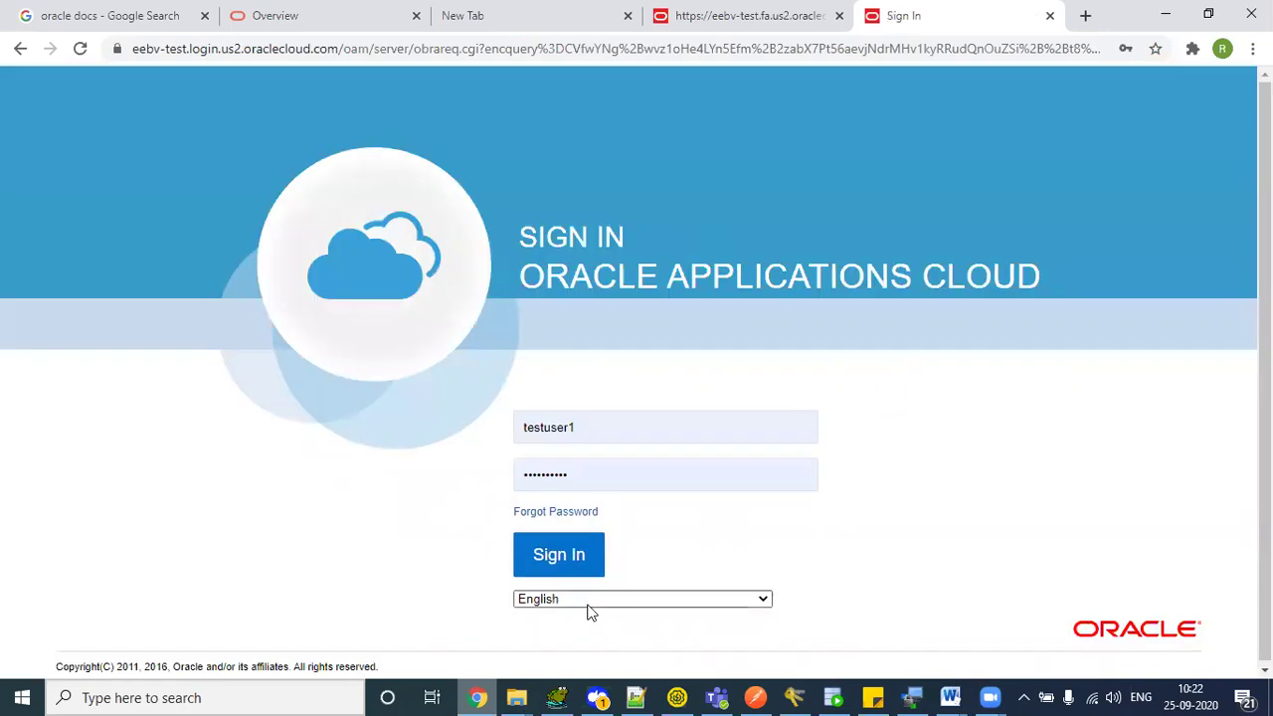
{"action": "left_click", "coordinate": [559, 554]}
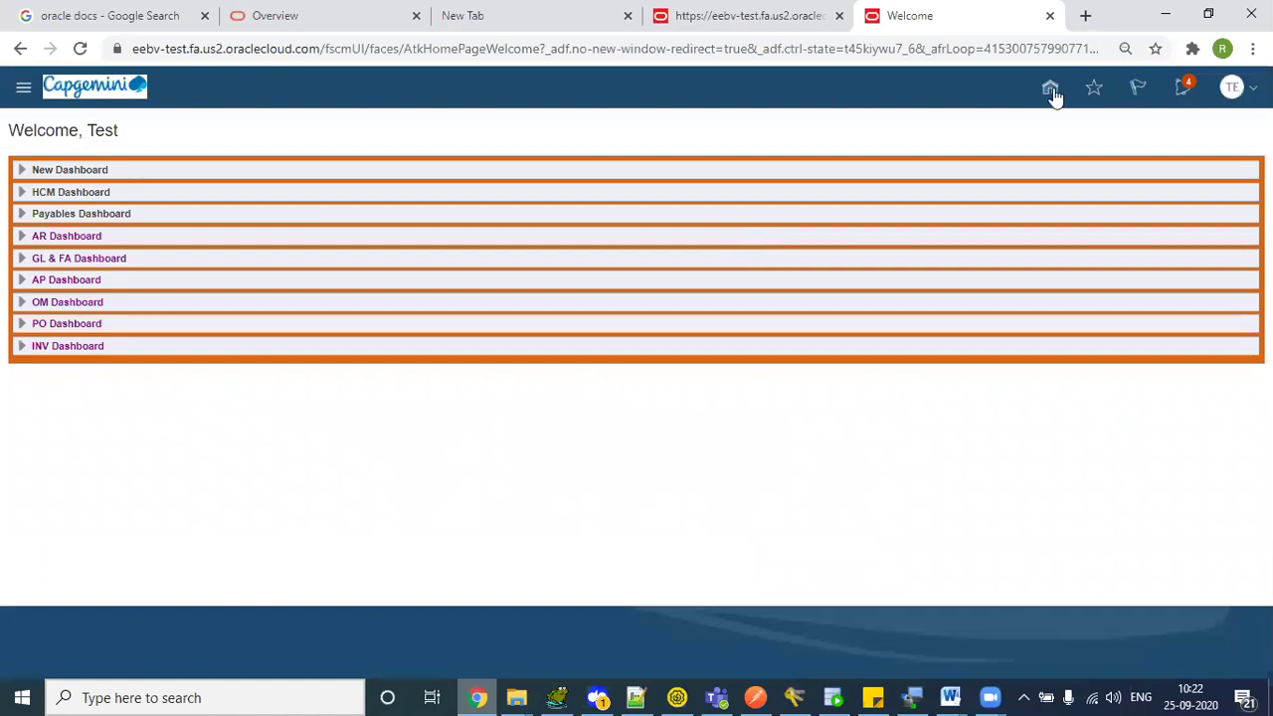
- Go to the home springboard and bring up the Tools group's Developer Connect
{"action": "left_click", "coordinate": [1052, 92]}
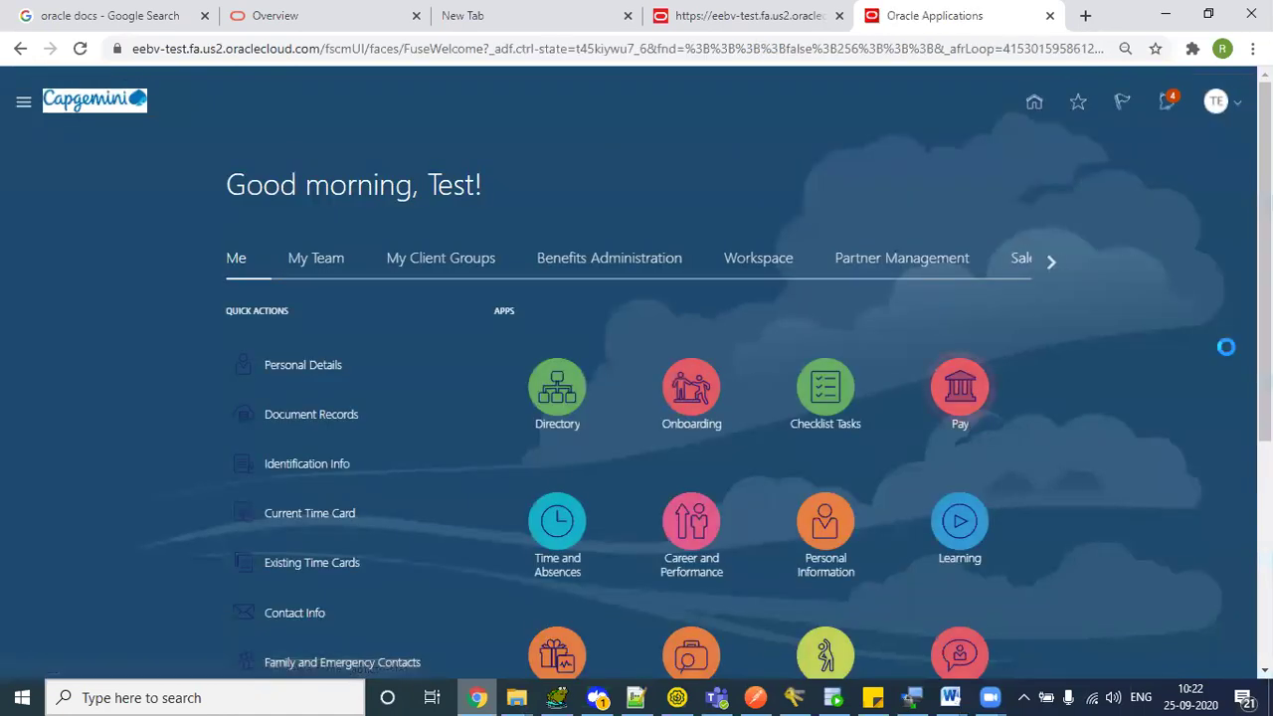
{"action": "scroll", "coordinate": [975, 427], "scroll_direction": "down", "scroll_amount": 1}
{"action": "scroll", "coordinate": [741, 373], "scroll_direction": "down", "scroll_amount": 2}
{"action": "scroll", "coordinate": [636, 373], "scroll_direction": "up", "scroll_amount": 3}
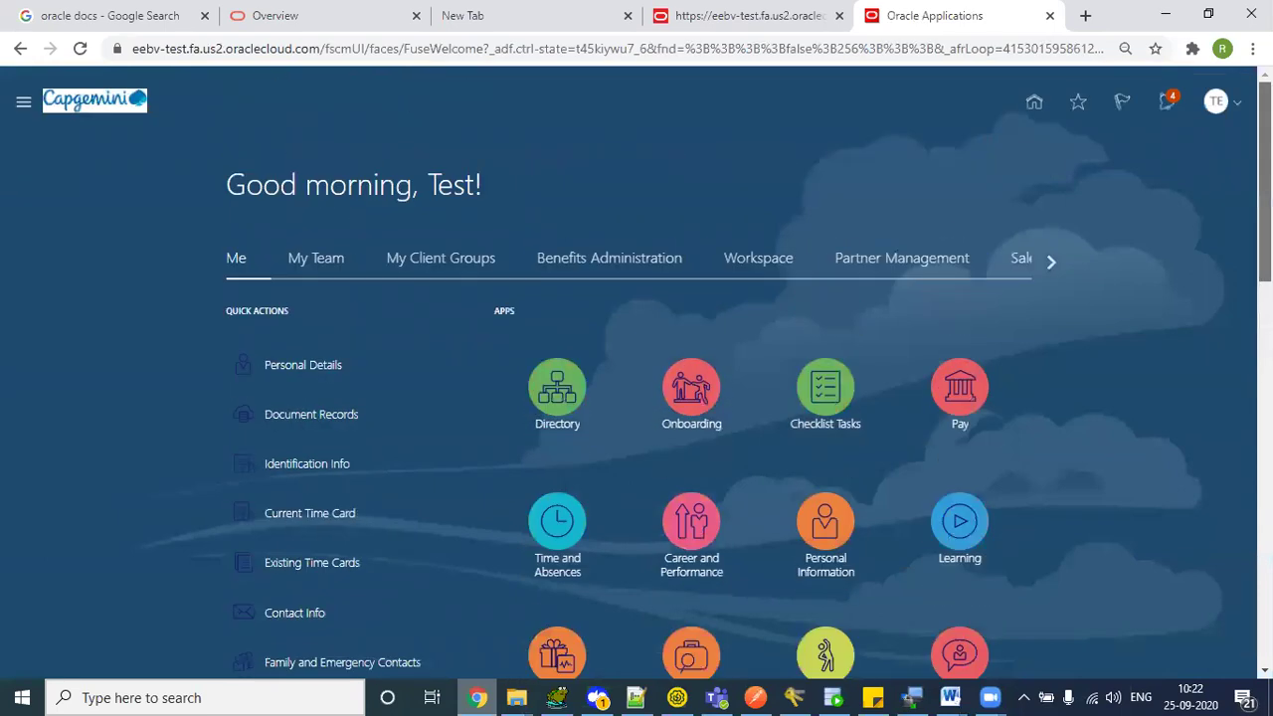
{"action": "left_click", "coordinate": [1050, 265]}
{"action": "left_click", "coordinate": [1050, 265]}
{"action": "left_click", "coordinate": [1049, 264]}
{"action": "left_click", "coordinate": [1050, 266]}
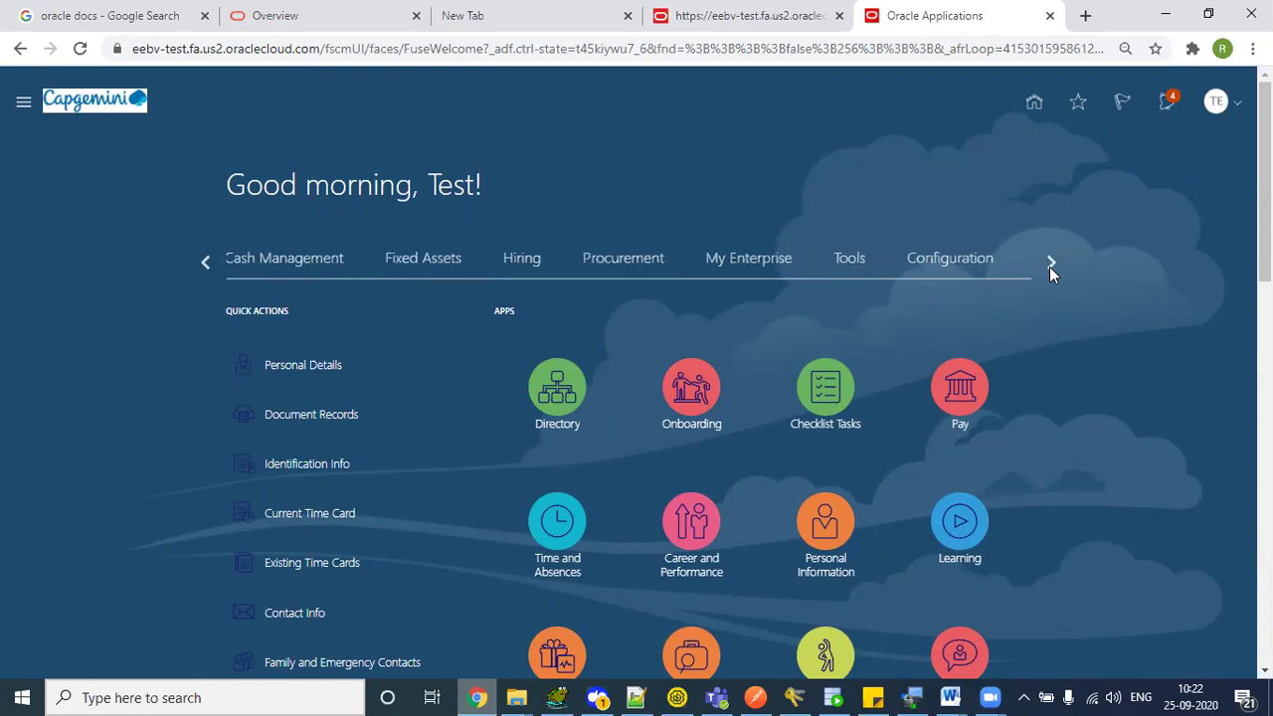
{"action": "left_click", "coordinate": [858, 262]}
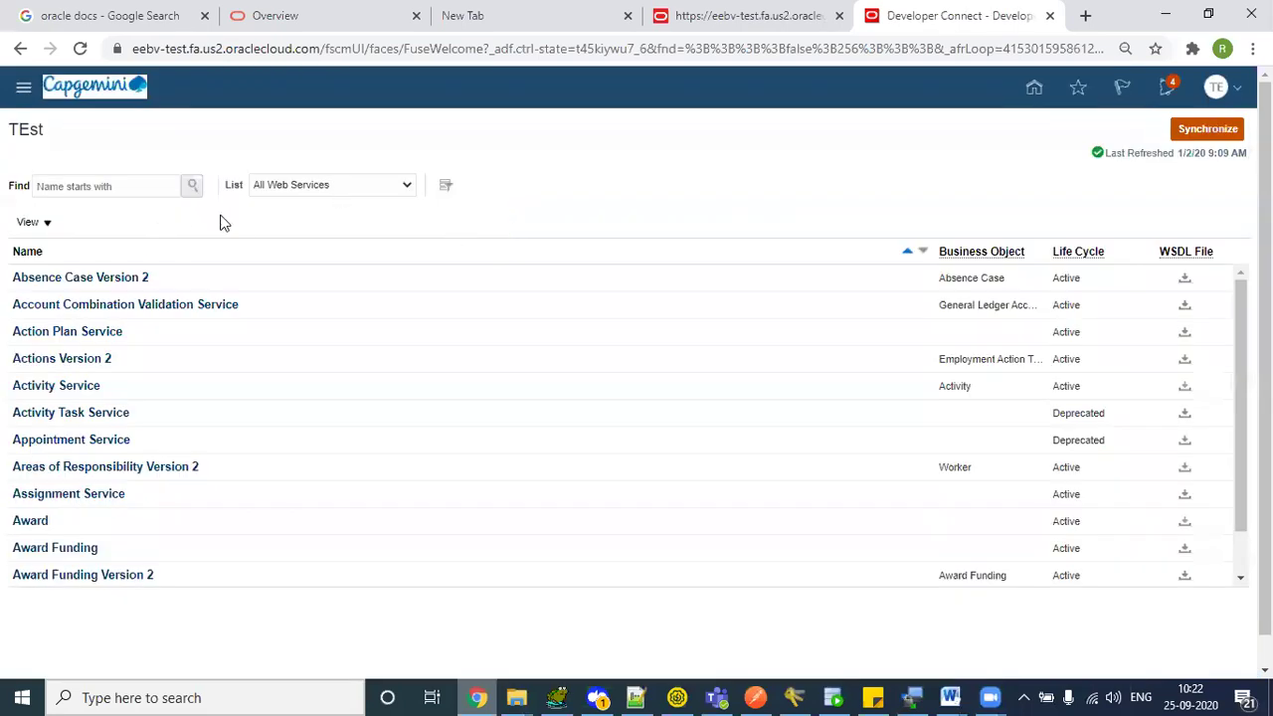
- Search Developer Connect for 'Journal' and open the Journal web service
{"action": "left_click", "coordinate": [59, 193]}
{"action": "type", "text": "Jo"}
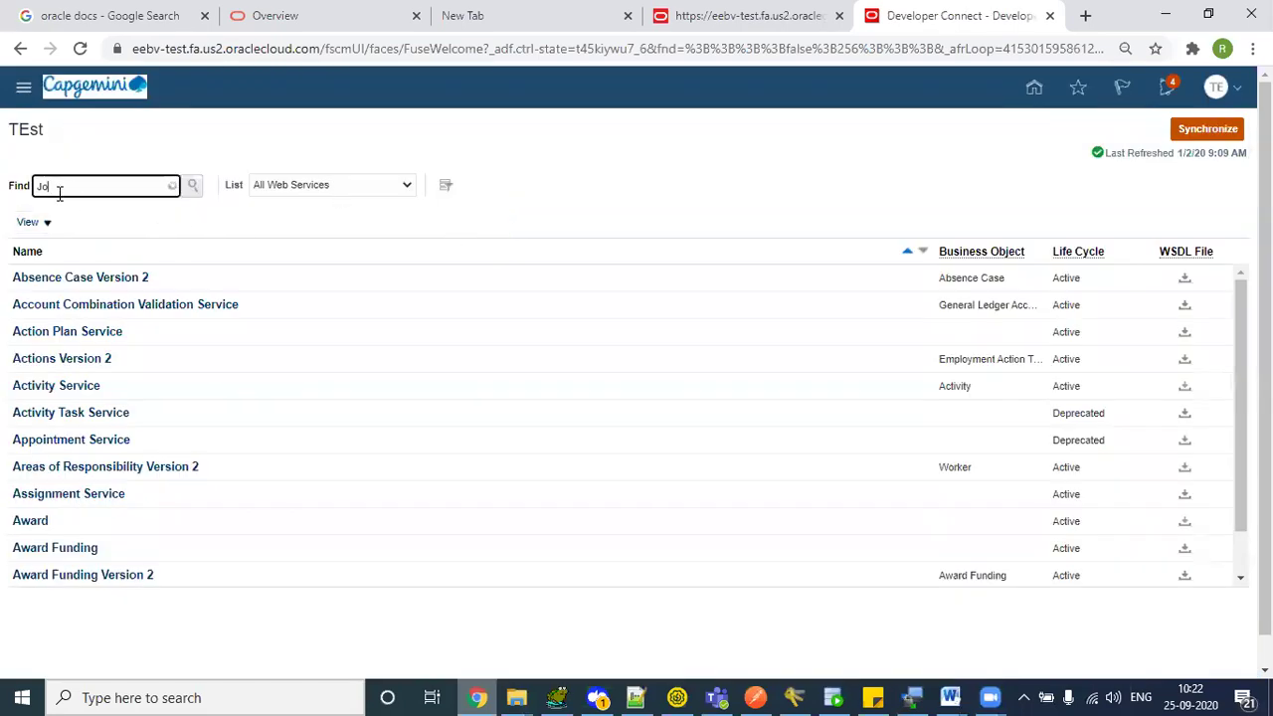
{"action": "type", "text": "urnals"}
{"action": "key", "text": "BackSpace"}
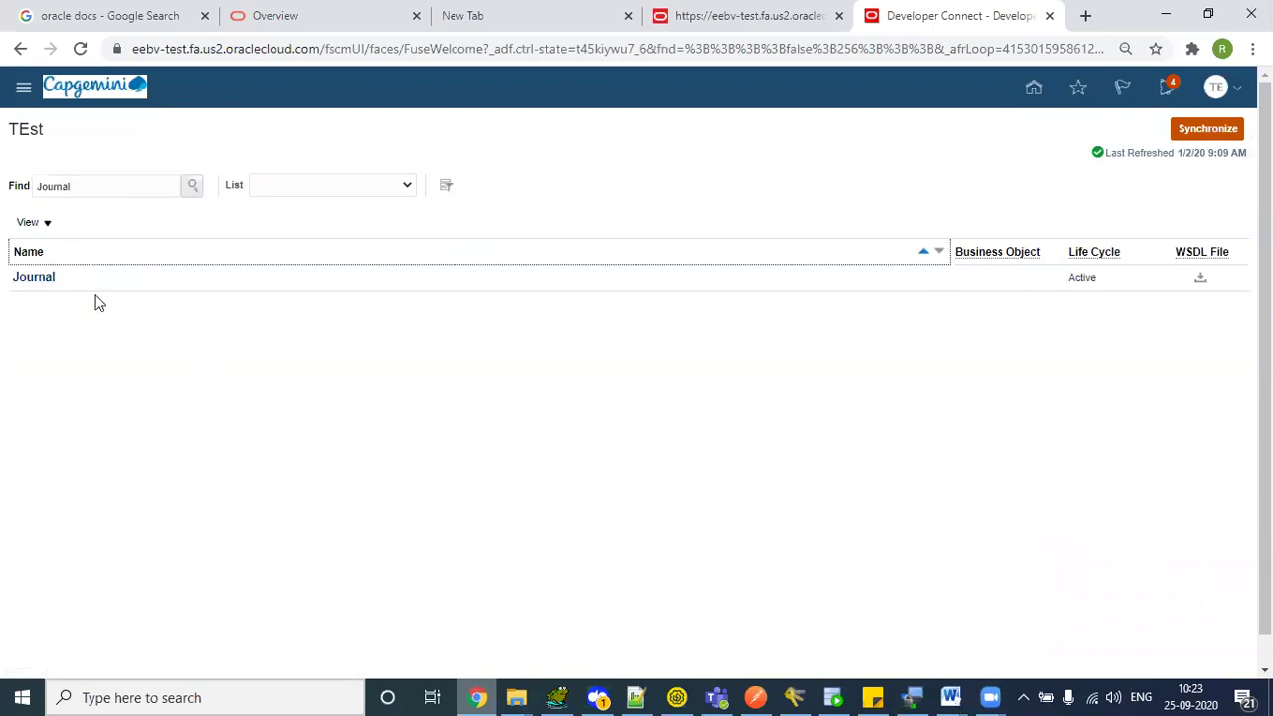
{"action": "left_click", "coordinate": [32, 281]}
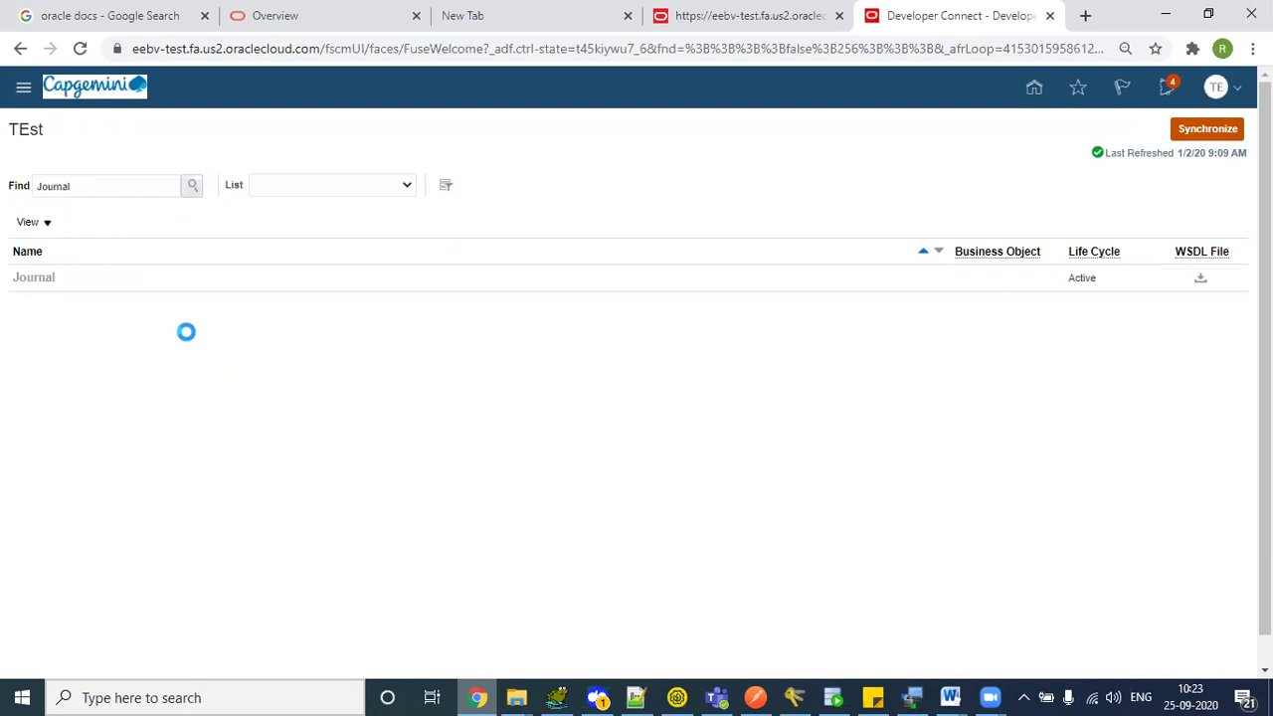
- View the importJournals payload's GlInterfaceTransHeader attributes, then return to Notepad++
{"action": "left_click", "coordinate": [45, 235]}
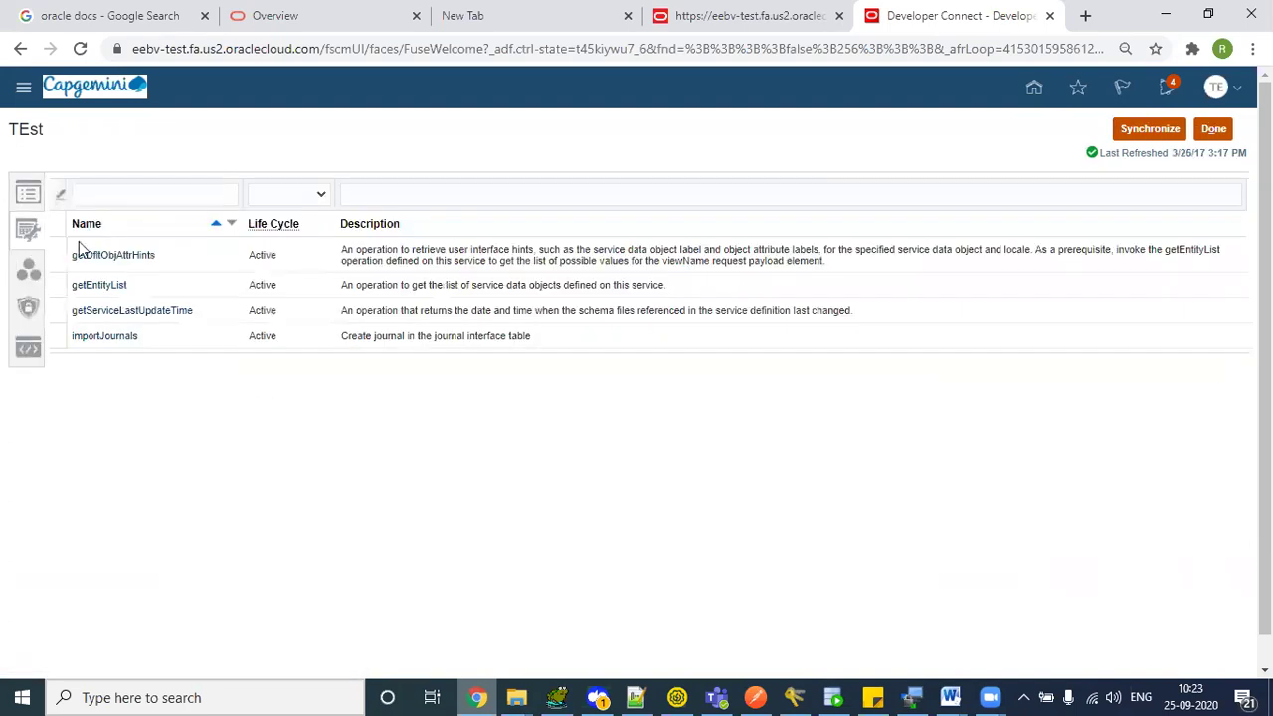
{"action": "left_click", "coordinate": [105, 337]}
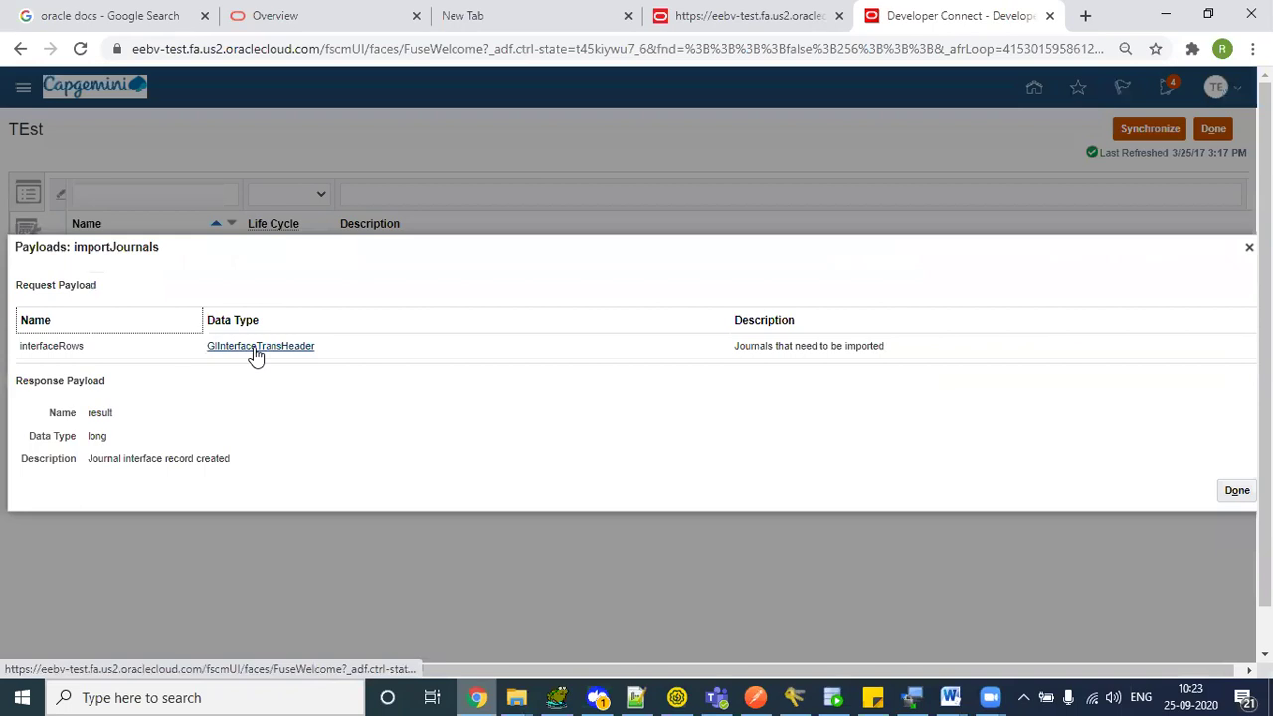
{"action": "left_click", "coordinate": [255, 350]}
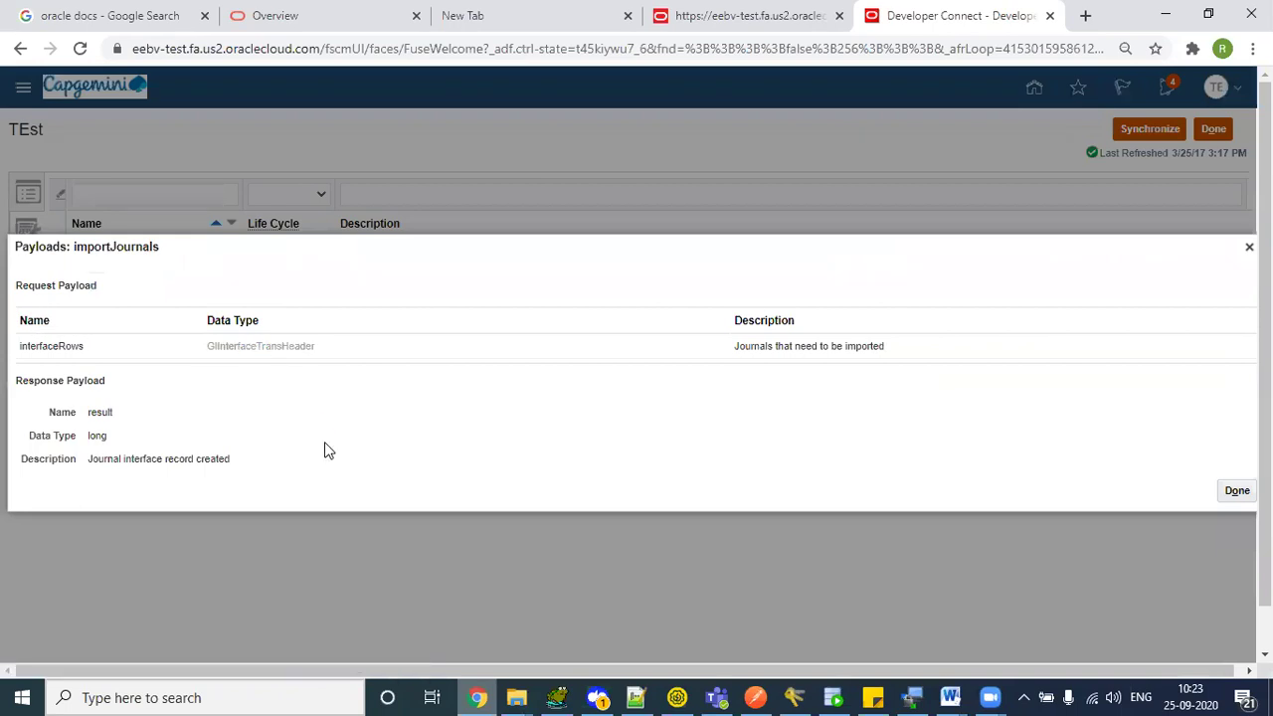
{"action": "scroll", "coordinate": [1174, 442], "scroll_direction": "down", "scroll_amount": 1}
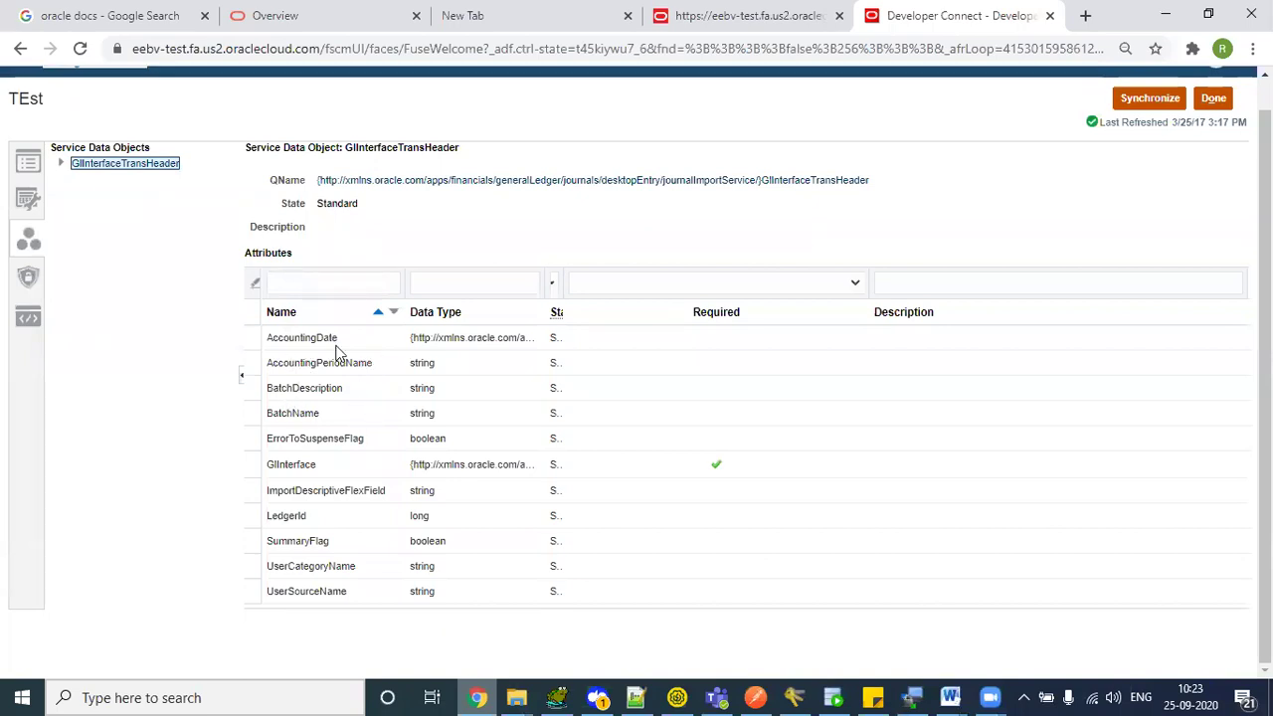
{"action": "key", "text": "alt+Tab"}
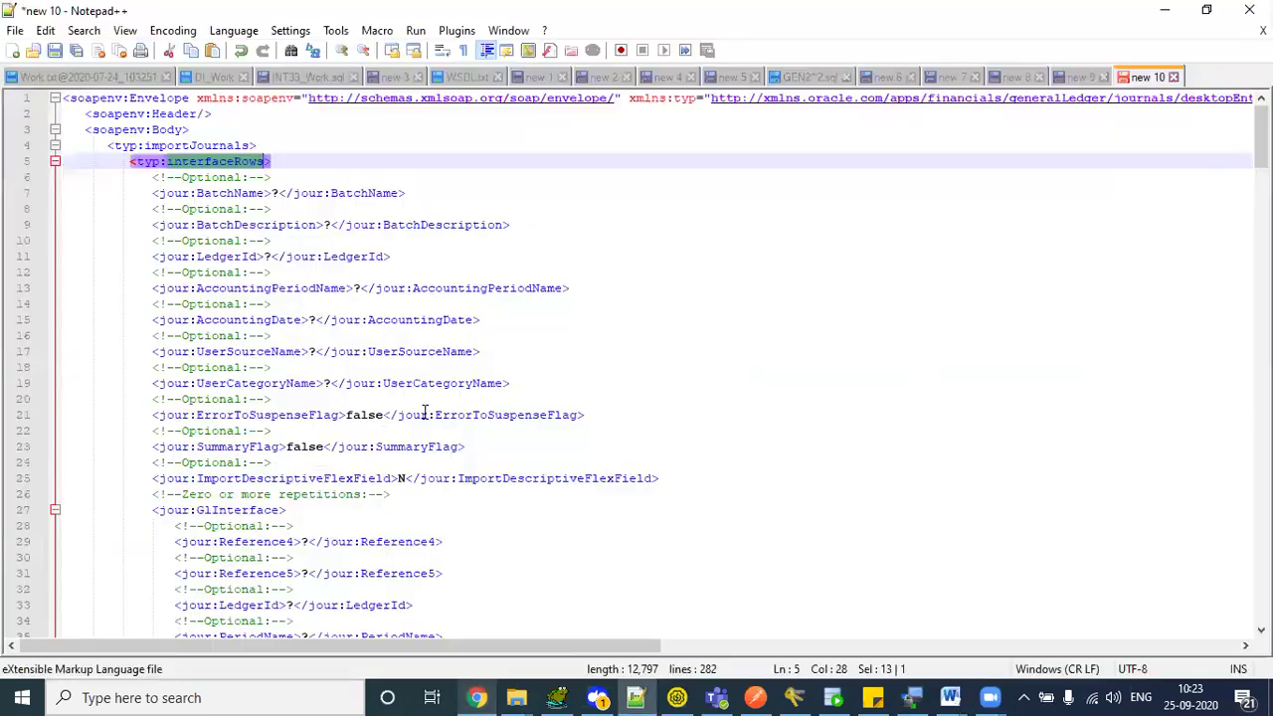
- Review interfaceRows, BatchDescription and AccountingPeriodName, and collapse the GlInterface block at line 27
{"action": "double_click", "coordinate": [181, 167]}
{"action": "left_click", "coordinate": [246, 167]}
{"action": "left_click", "coordinate": [237, 193]}
{"action": "left_click", "coordinate": [246, 225]}
{"action": "double_click", "coordinate": [245, 225]}
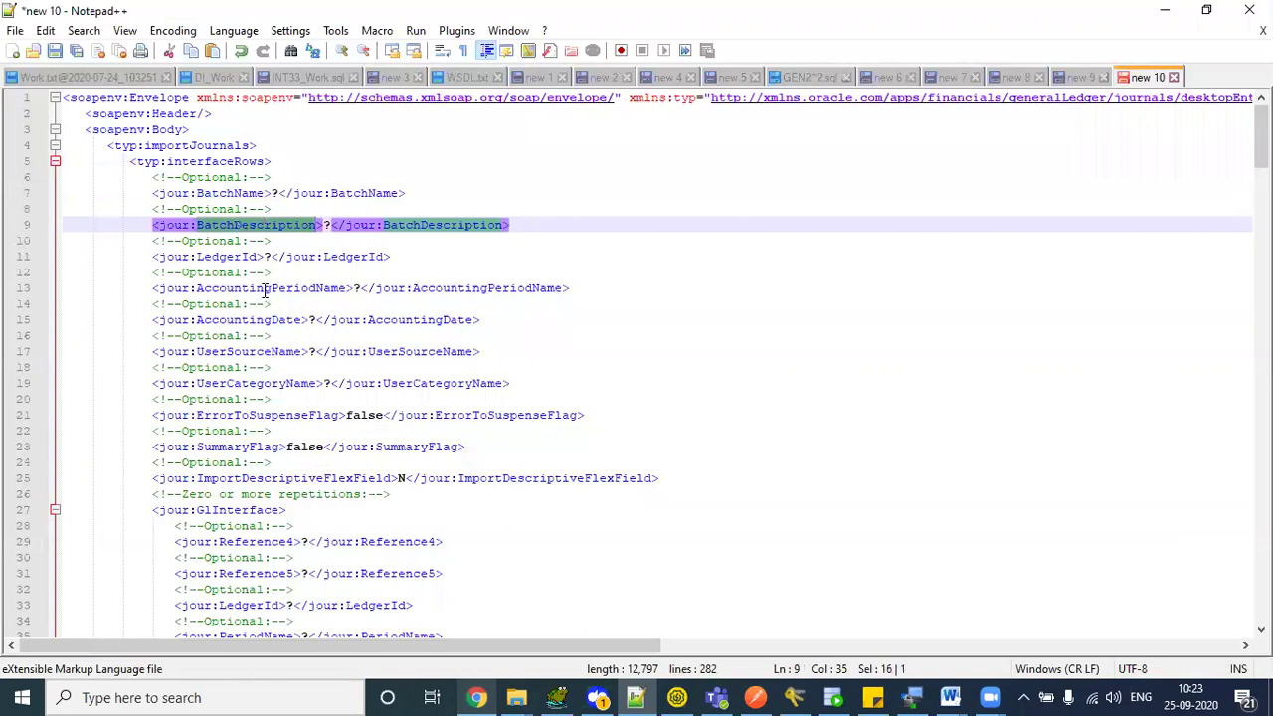
{"action": "double_click", "coordinate": [264, 288]}
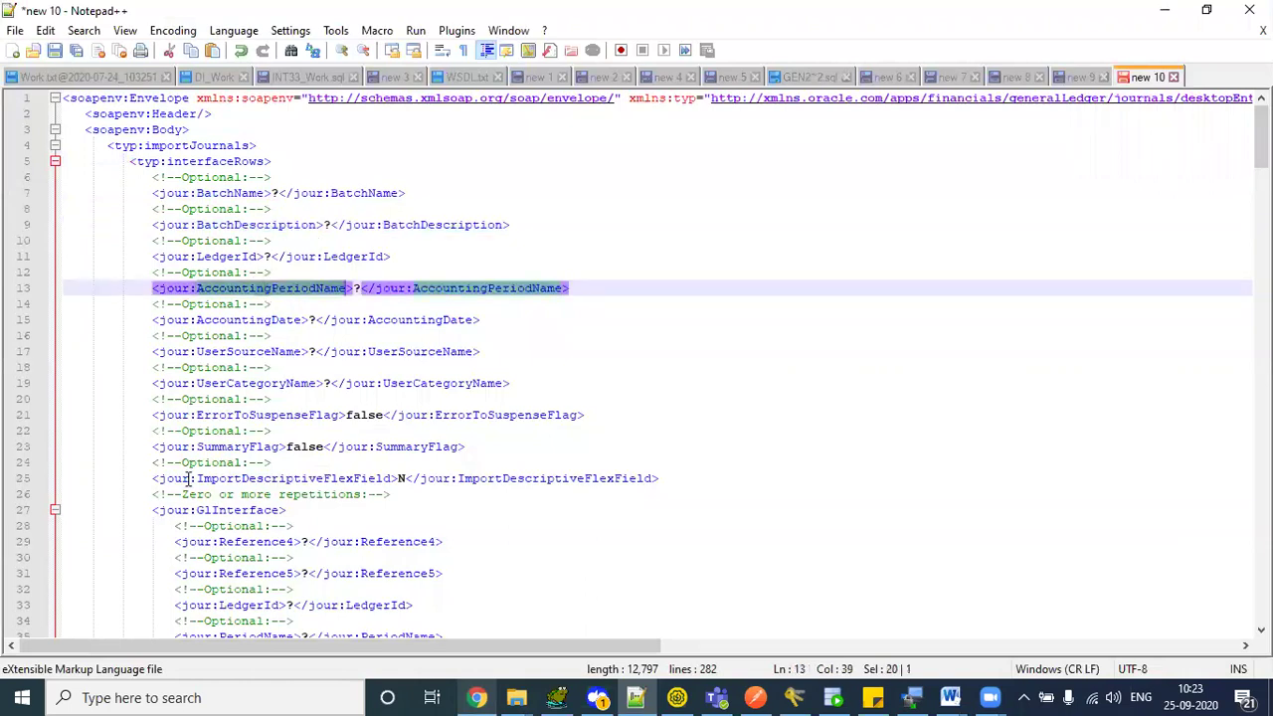
{"action": "left_click", "coordinate": [54, 511]}
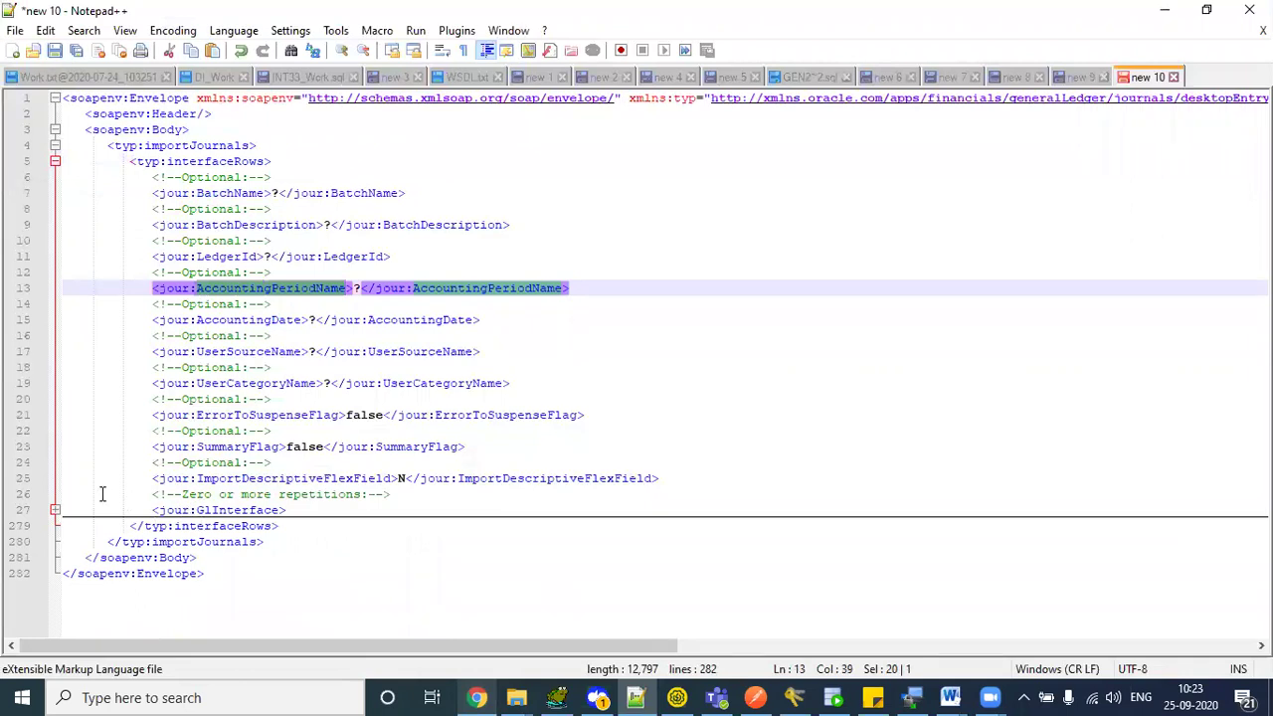
{"action": "double_click", "coordinate": [232, 161]}
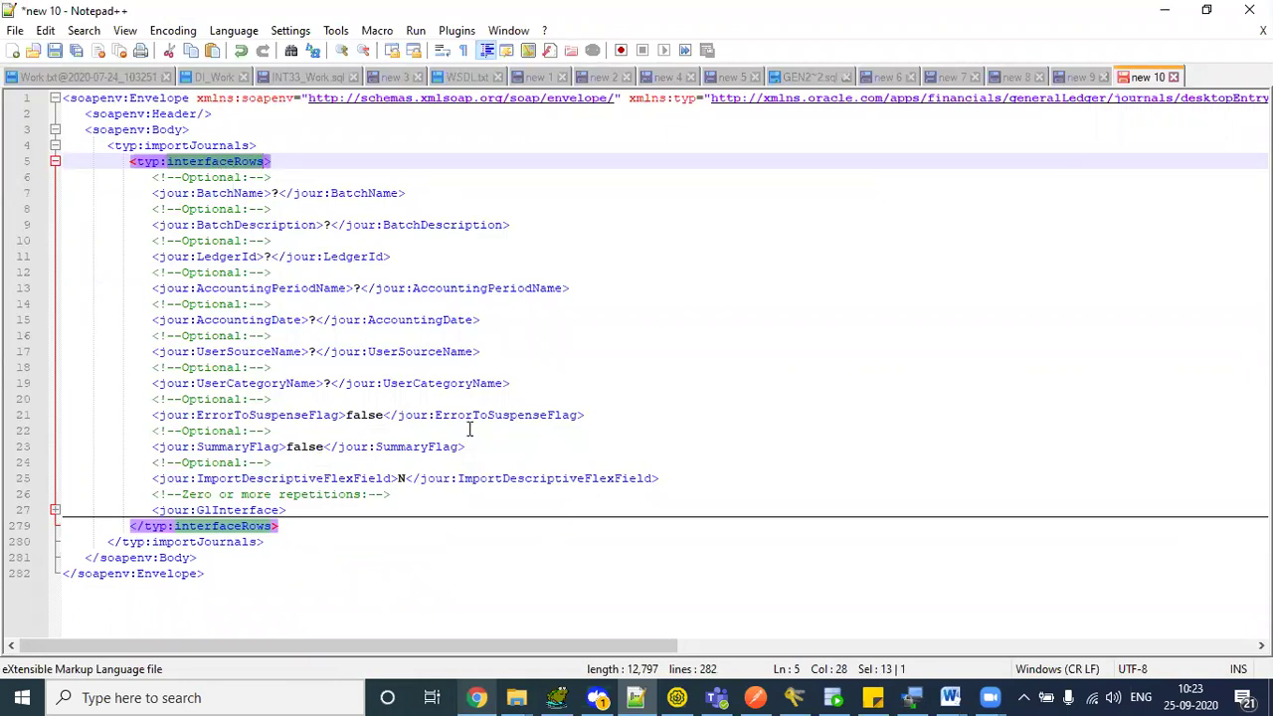
{"action": "key", "text": "alt+Tab"}
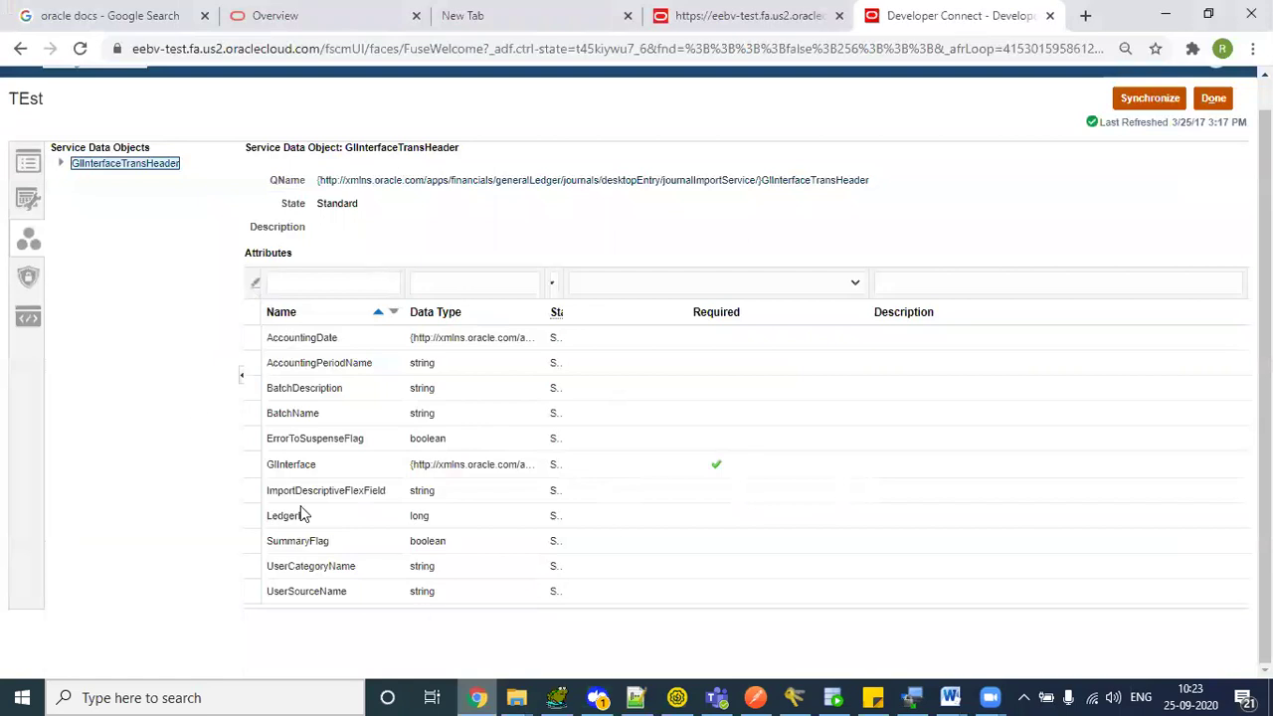
- Expand the collapsed GlInterface block on line 27 of the request
{"action": "left_click_drag", "start_coordinate": [267, 465], "coordinate": [326, 469]}
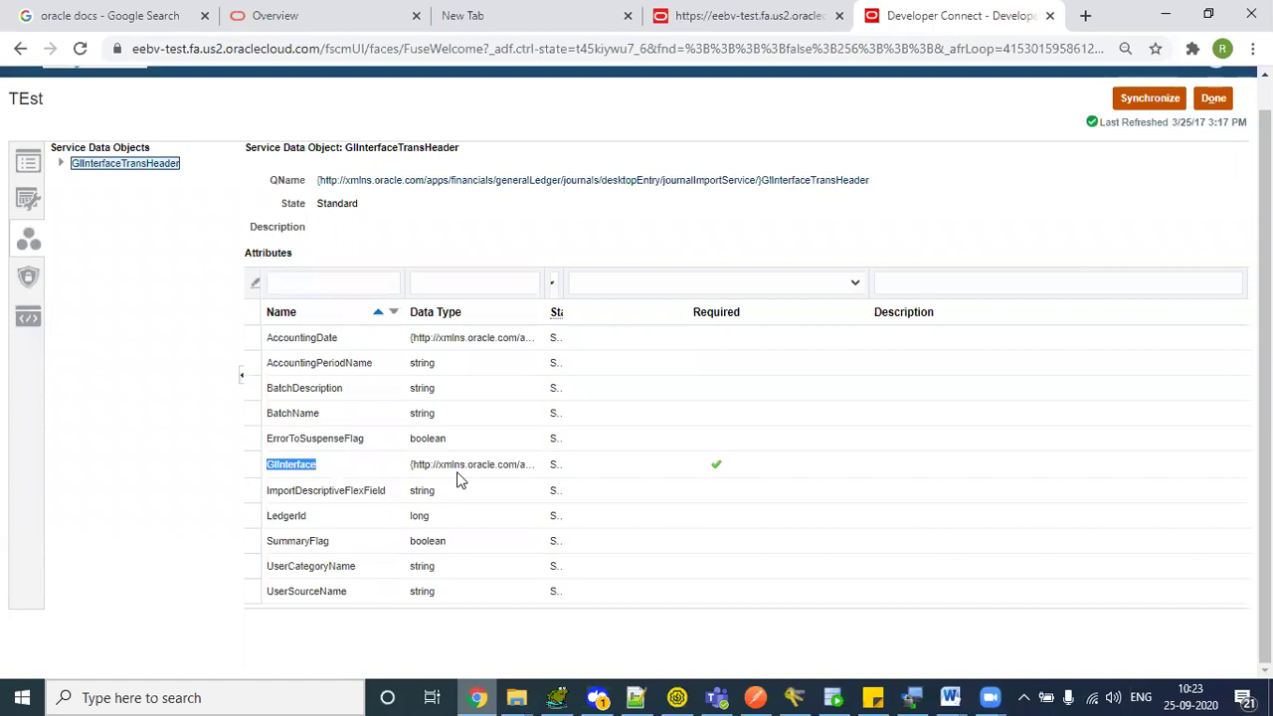
{"action": "key", "text": "alt+Tab"}
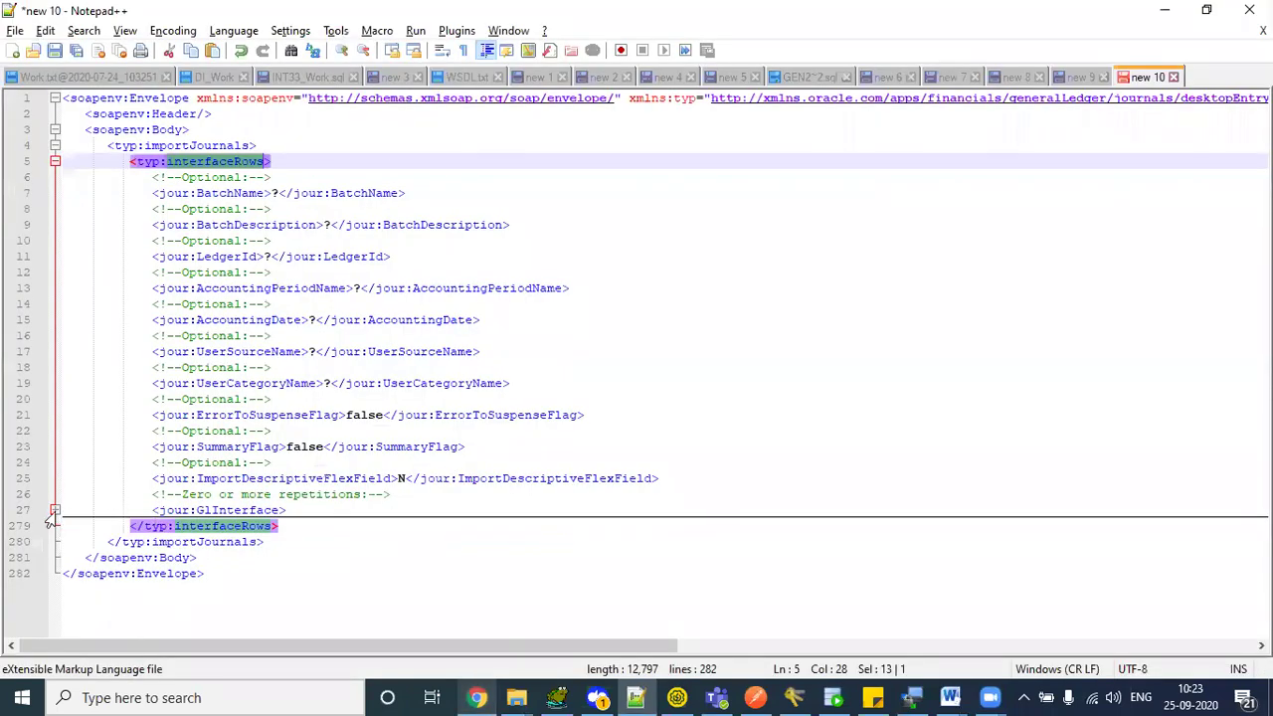
{"action": "double_click", "coordinate": [256, 511]}
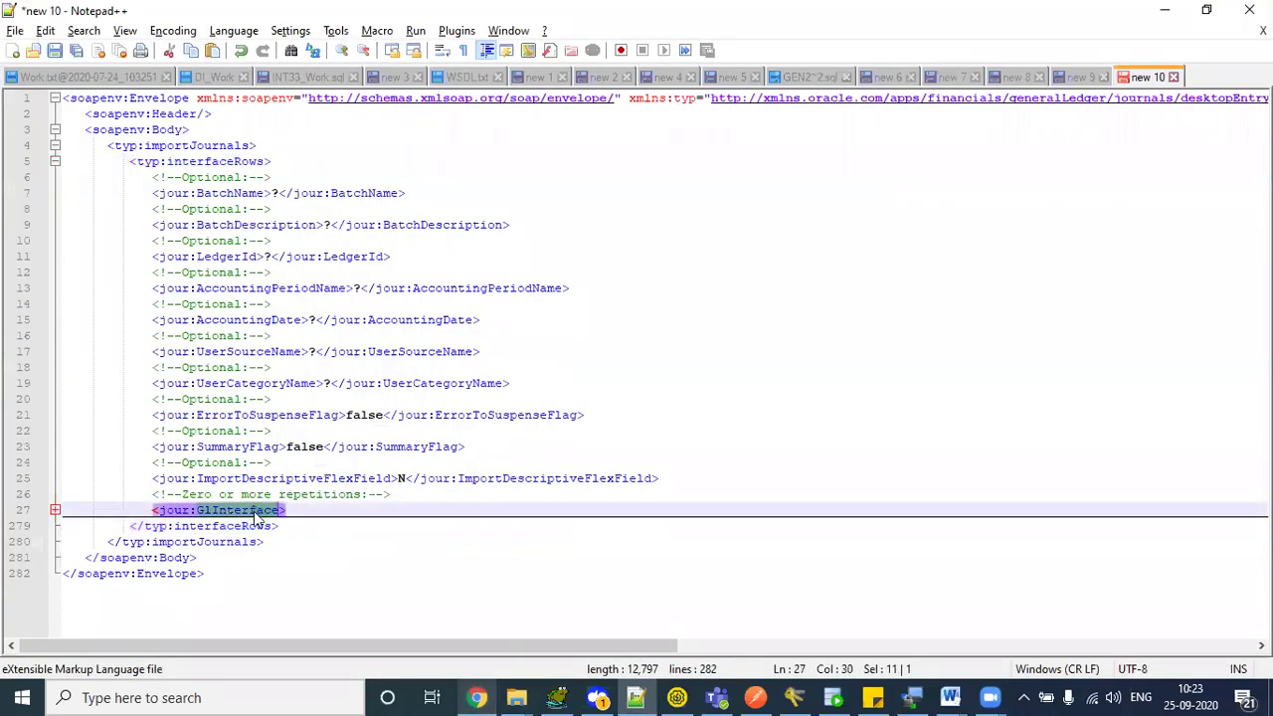
{"action": "left_click", "coordinate": [53, 511]}
{"action": "scroll", "coordinate": [637, 366], "scroll_direction": "down", "scroll_amount": 6}
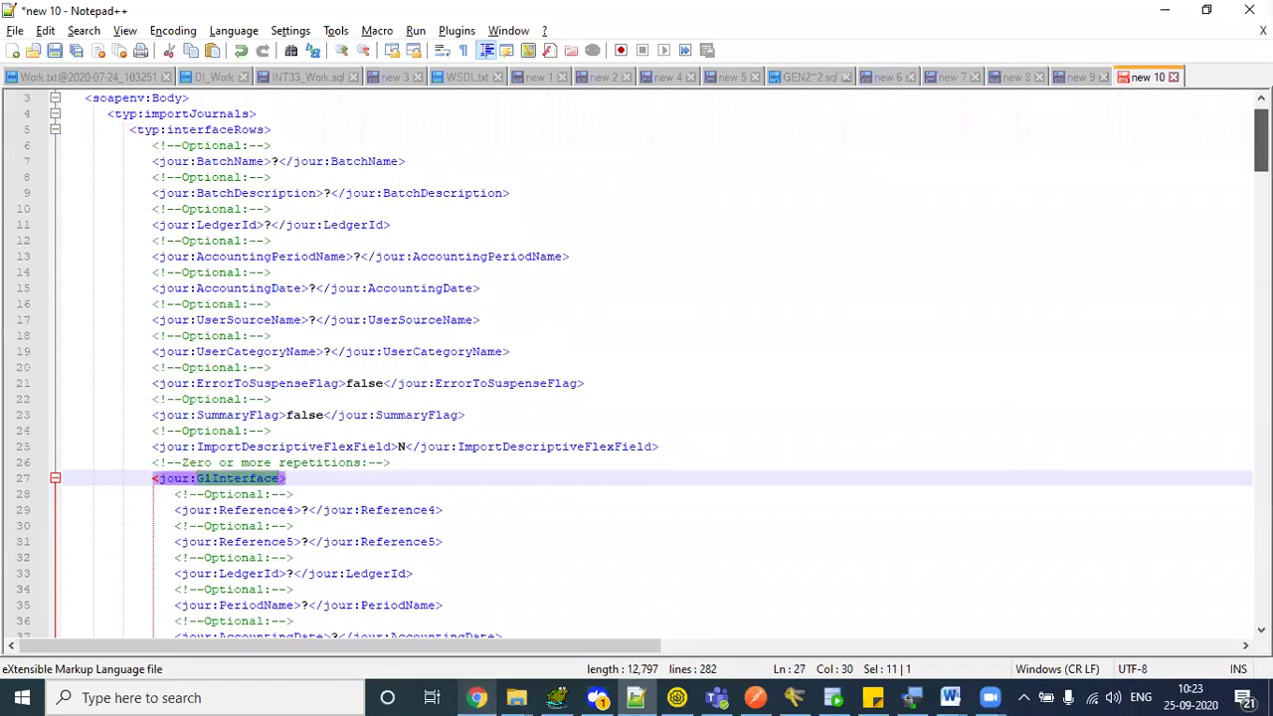
{"action": "scroll", "coordinate": [998, 261], "scroll_direction": "down", "scroll_amount": 6}
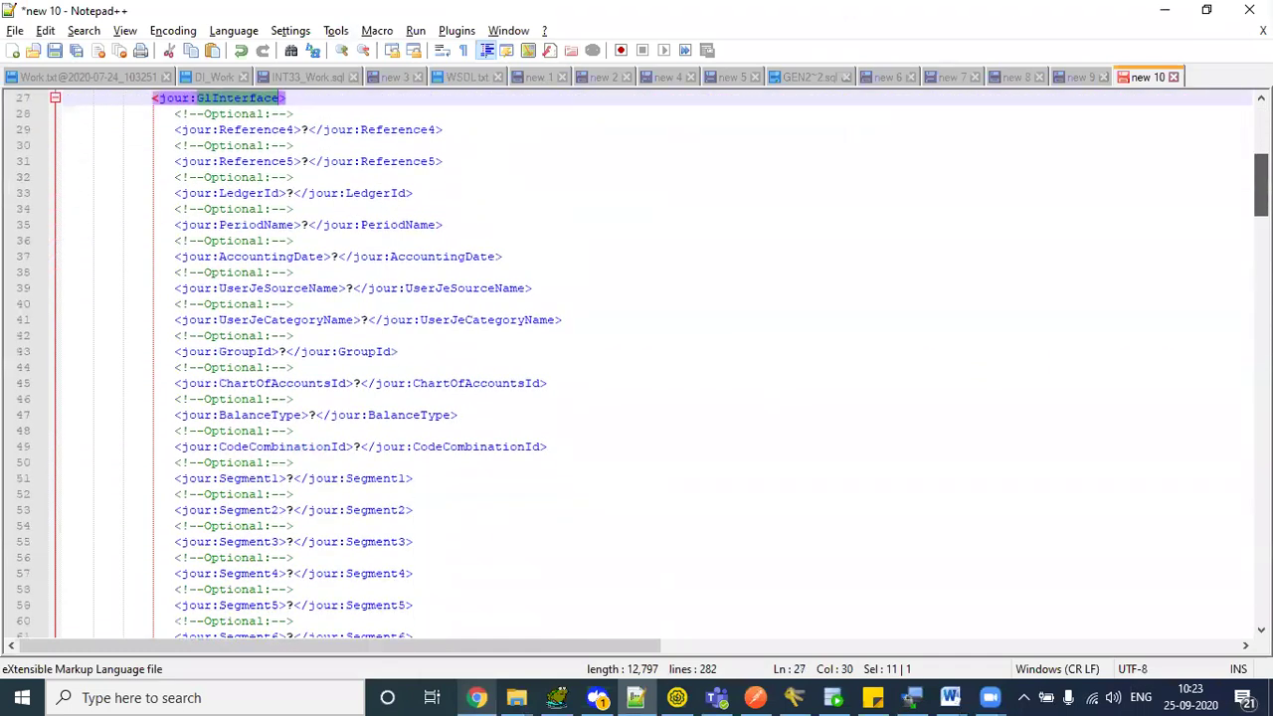
- Expand GlInterfaceTransHeader in Developer Connect and display the GlInterface attributes
{"action": "key", "text": "alt+Tab"}
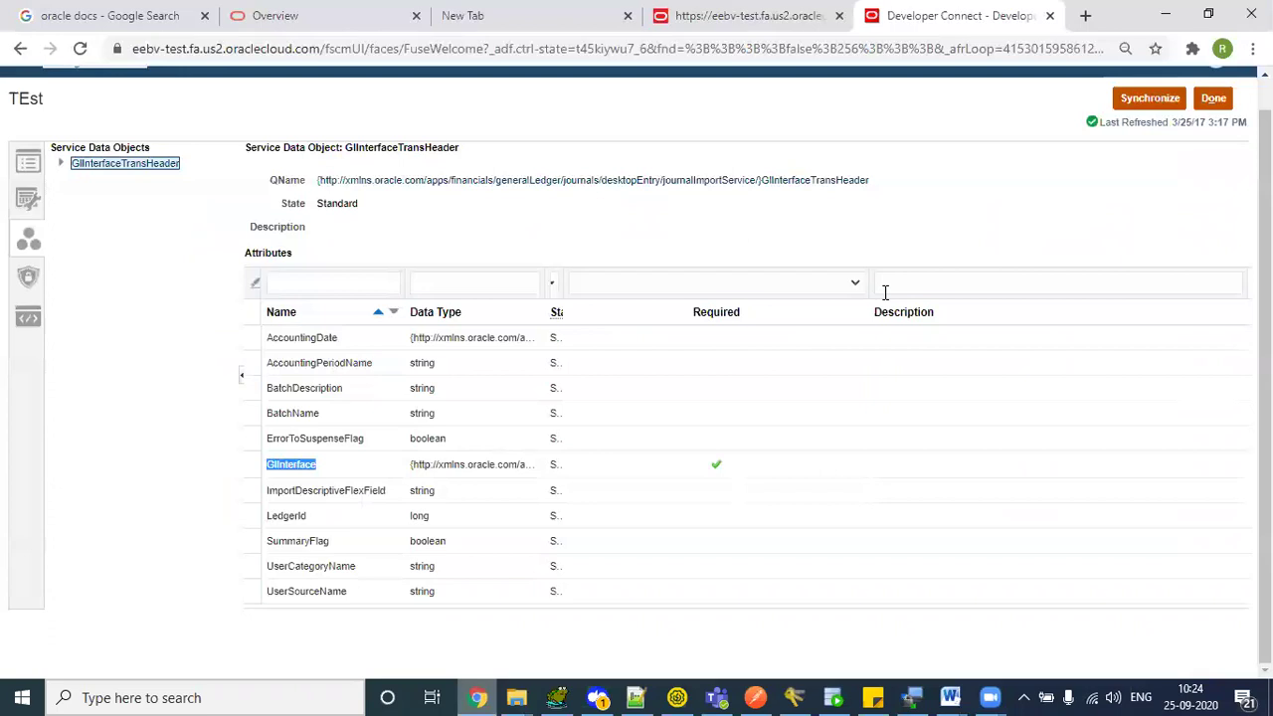
{"action": "left_click", "coordinate": [61, 165]}
{"action": "left_click", "coordinate": [110, 184]}
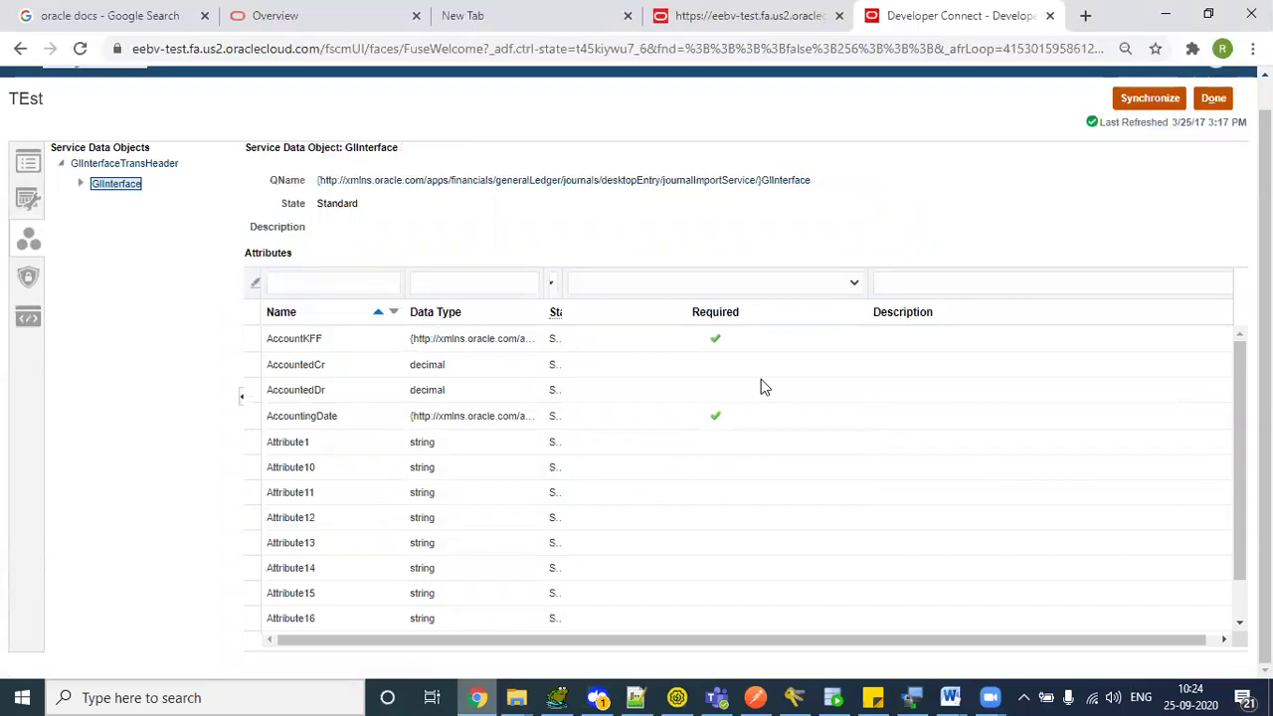
{"action": "scroll", "coordinate": [746, 477], "scroll_direction": "down", "scroll_amount": 1}
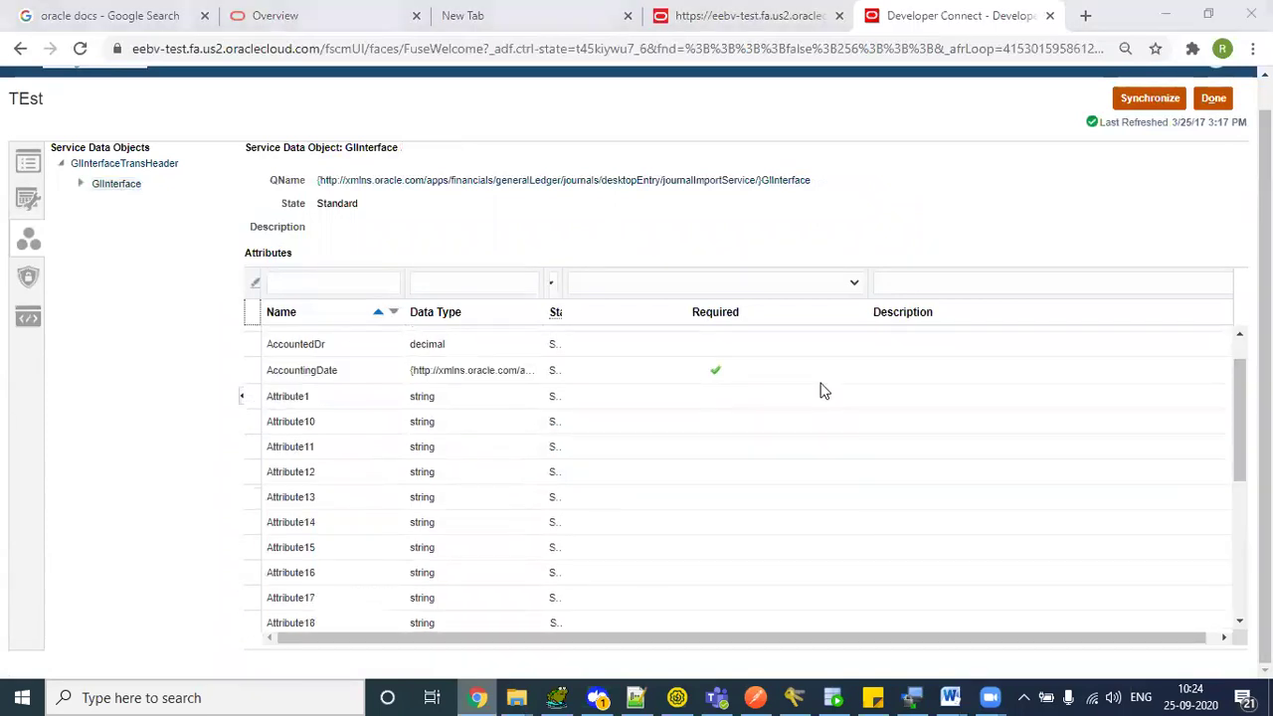
{"action": "key", "text": "alt+Tab"}
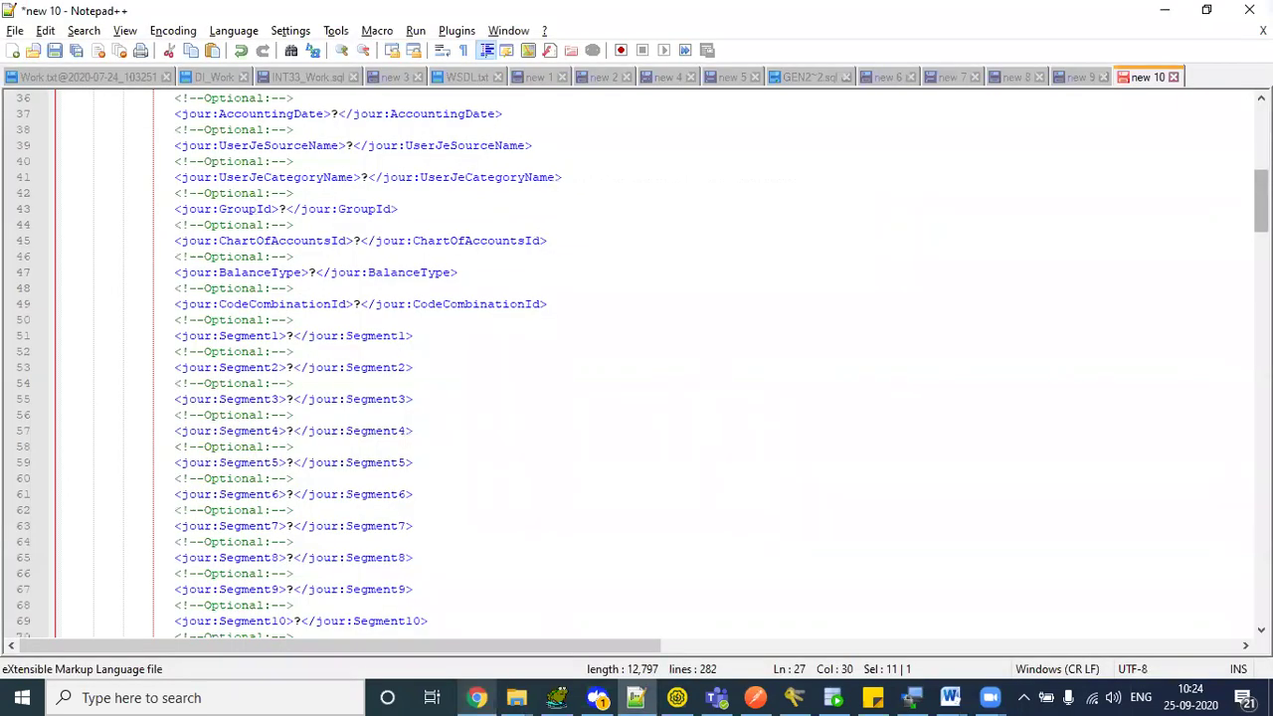
{"action": "scroll", "coordinate": [636, 364], "scroll_direction": "up", "scroll_amount": 12}
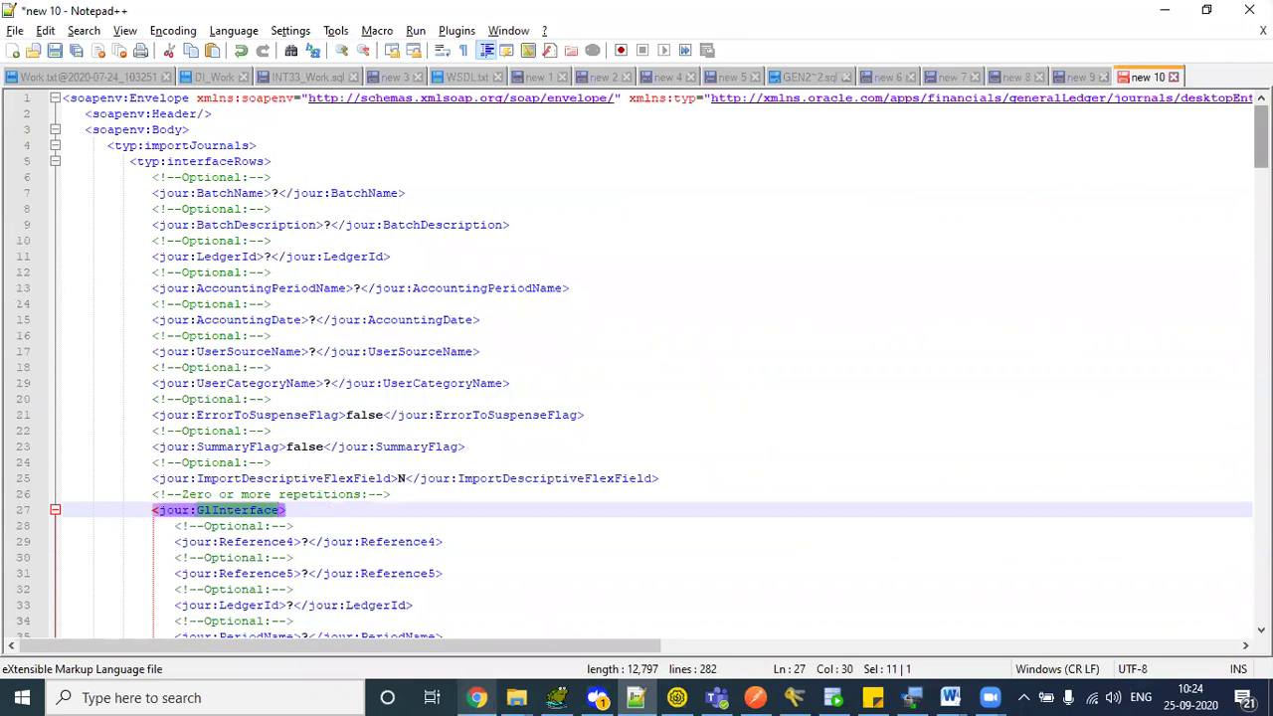
{"action": "double_click", "coordinate": [175, 147]}
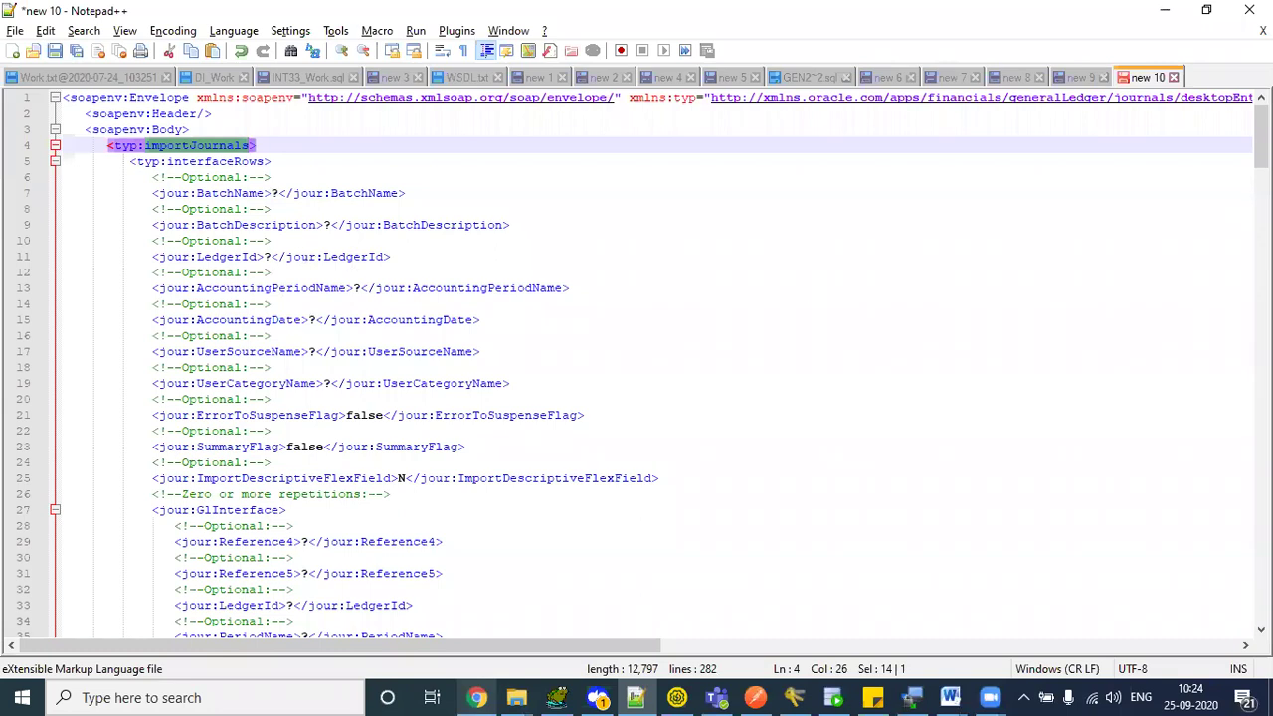
{"action": "left_click", "coordinate": [195, 162]}
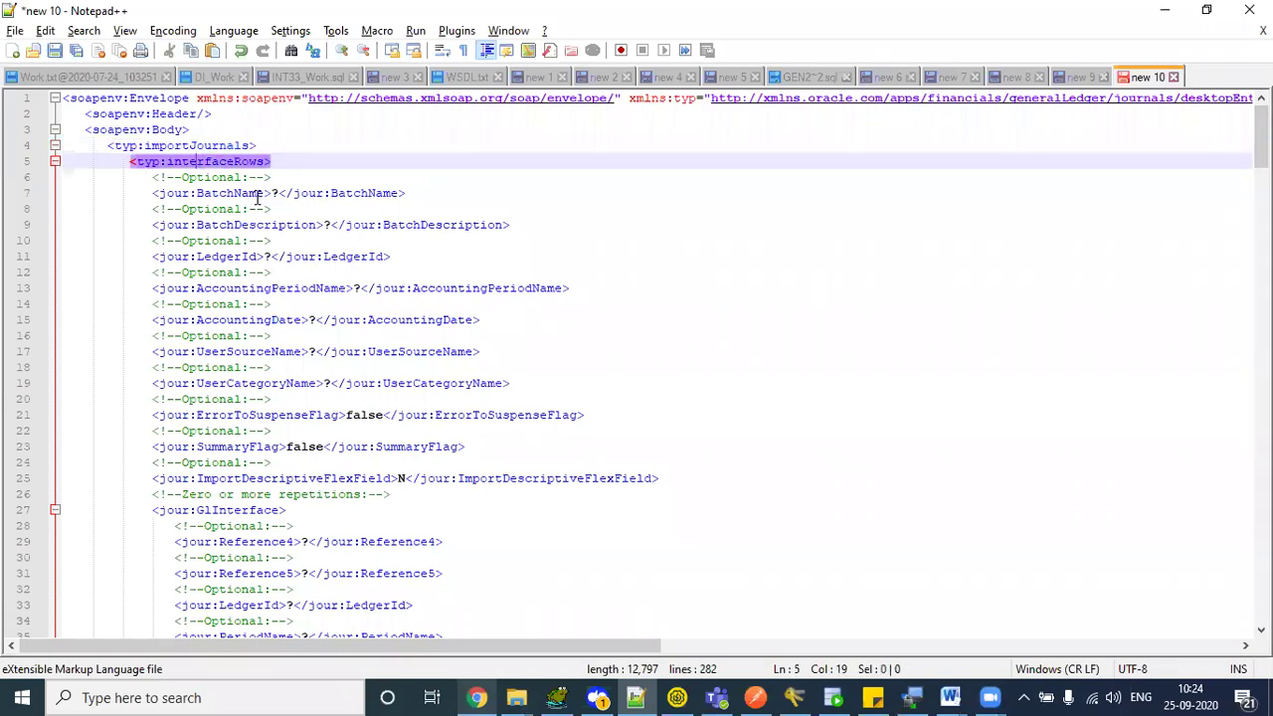
{"action": "double_click", "coordinate": [273, 193]}
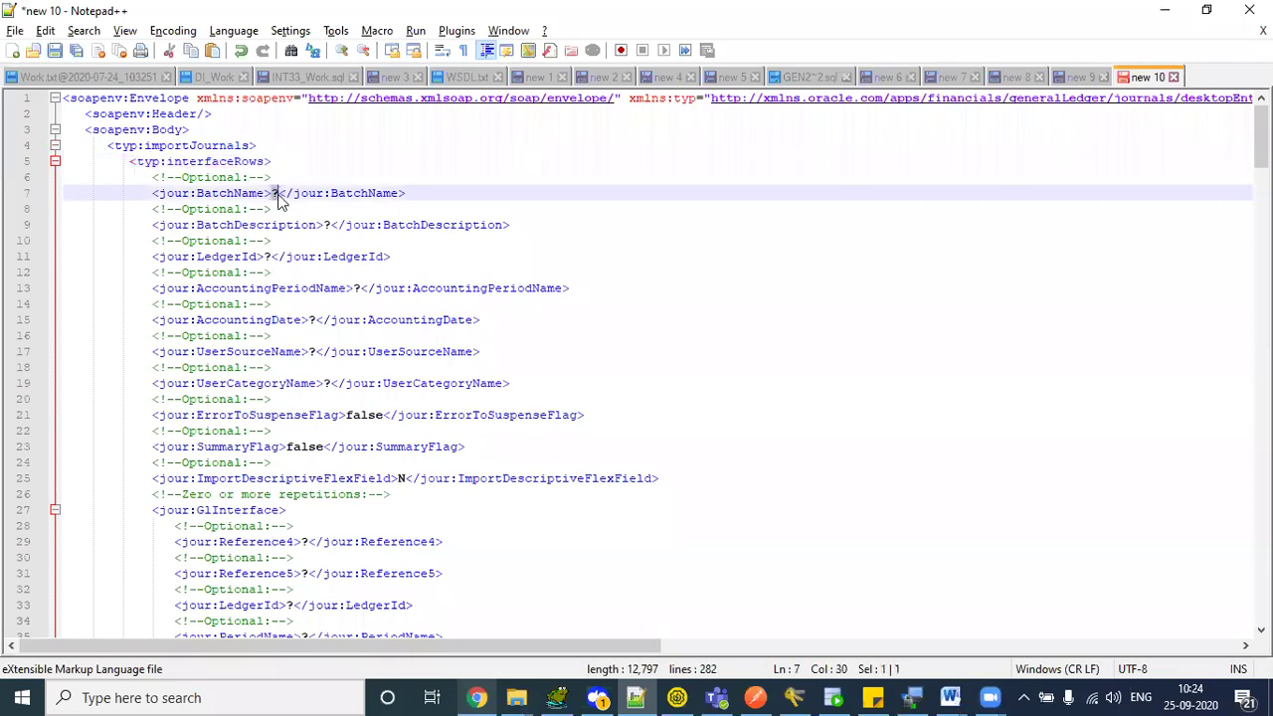
{"action": "left_click", "coordinate": [325, 225]}
{"action": "double_click", "coordinate": [325, 225]}
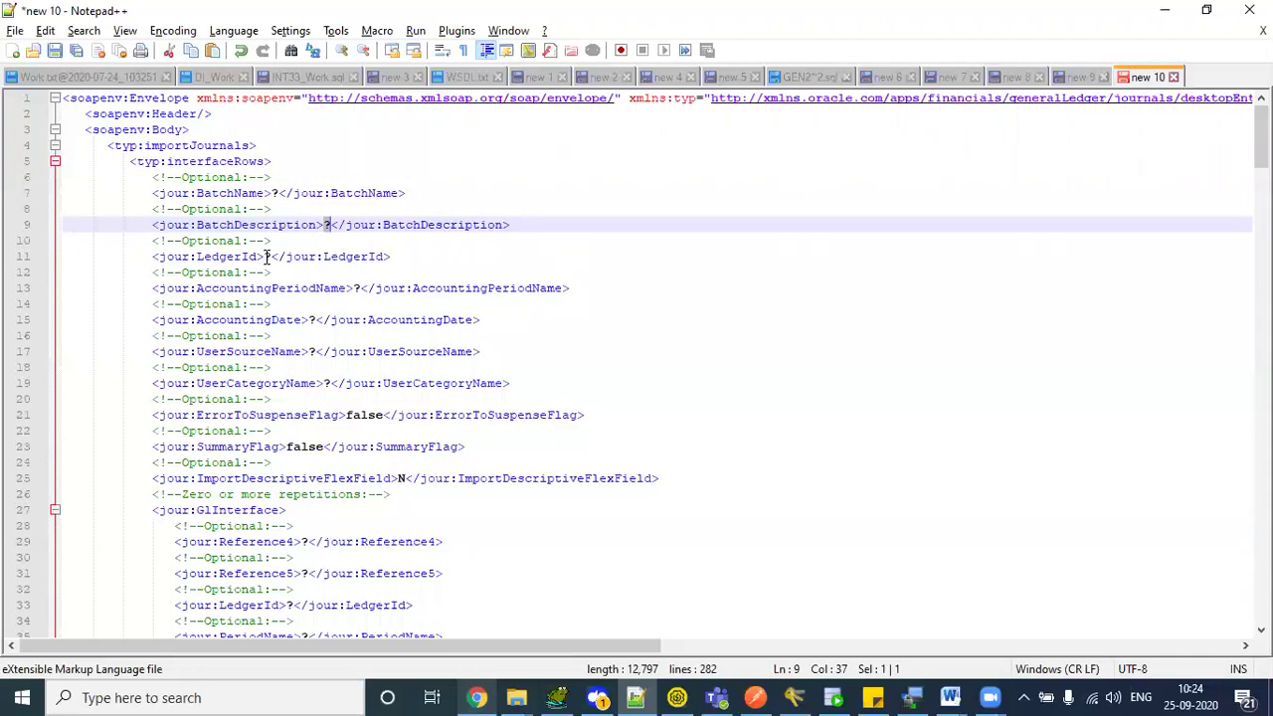
{"action": "left_click_drag", "start_coordinate": [265, 257], "coordinate": [273, 257]}
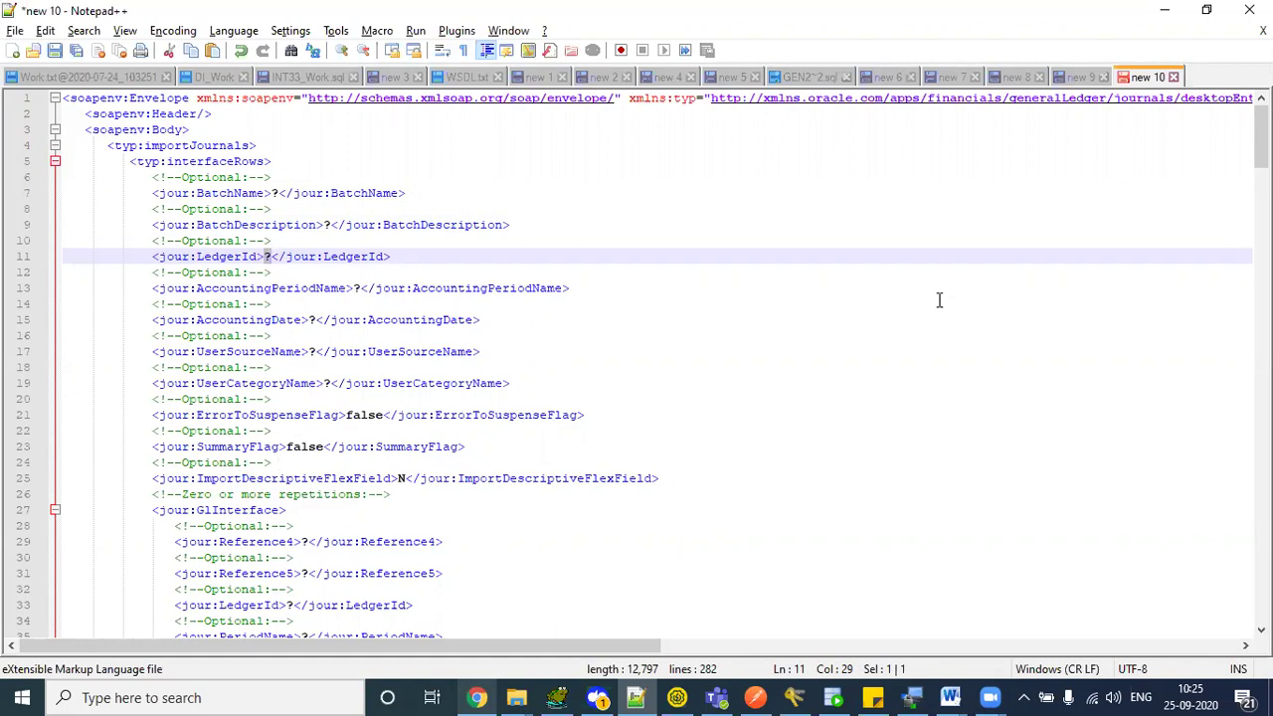
{"action": "left_click_drag", "start_coordinate": [1261, 136], "coordinate": [1261, 149]}
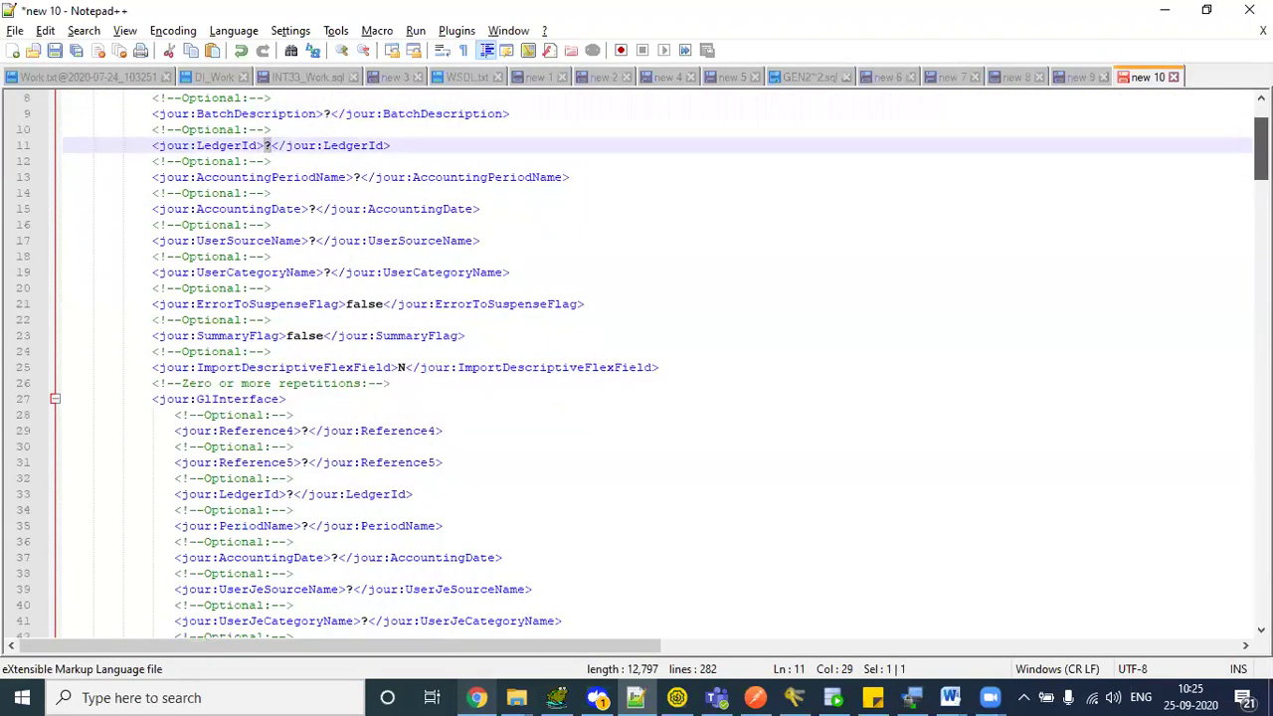
{"action": "double_click", "coordinate": [238, 399]}
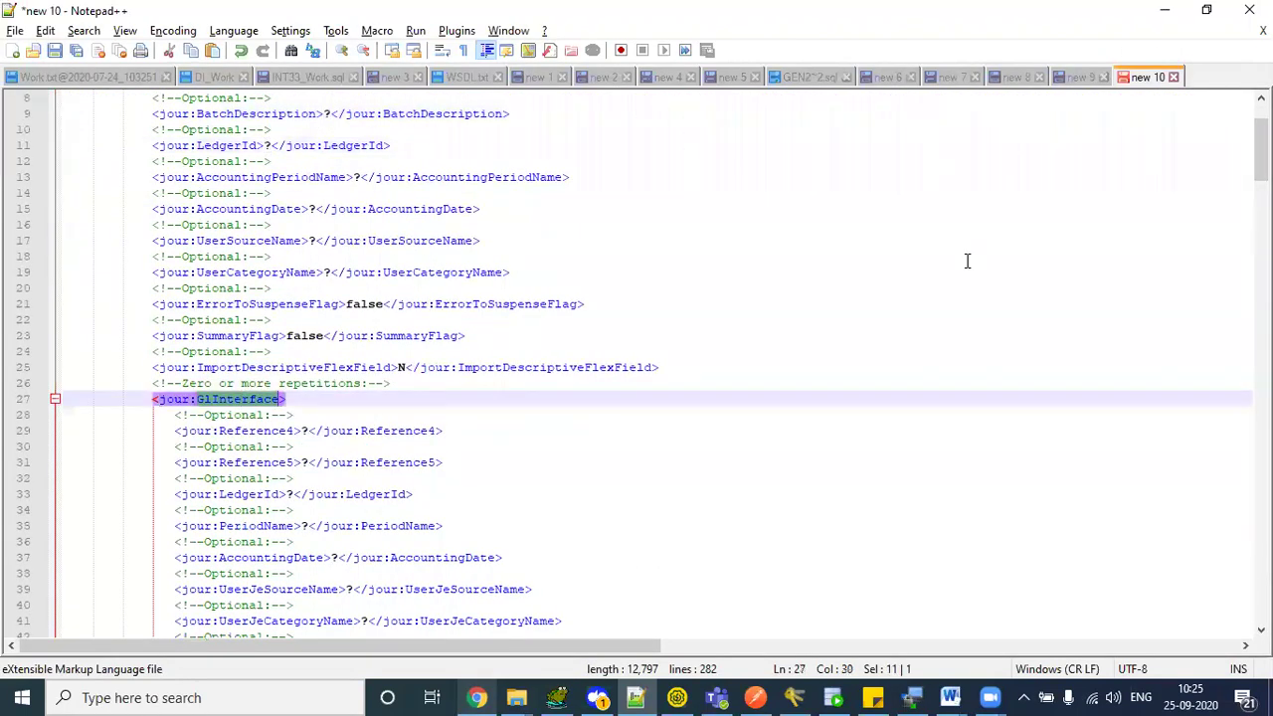
{"action": "left_click_drag", "start_coordinate": [1261, 150], "coordinate": [1261, 442]}
{"action": "key", "text": "ctrl+f"}
{"action": "type", "text": "legger"}
{"action": "key", "text": "Return"}
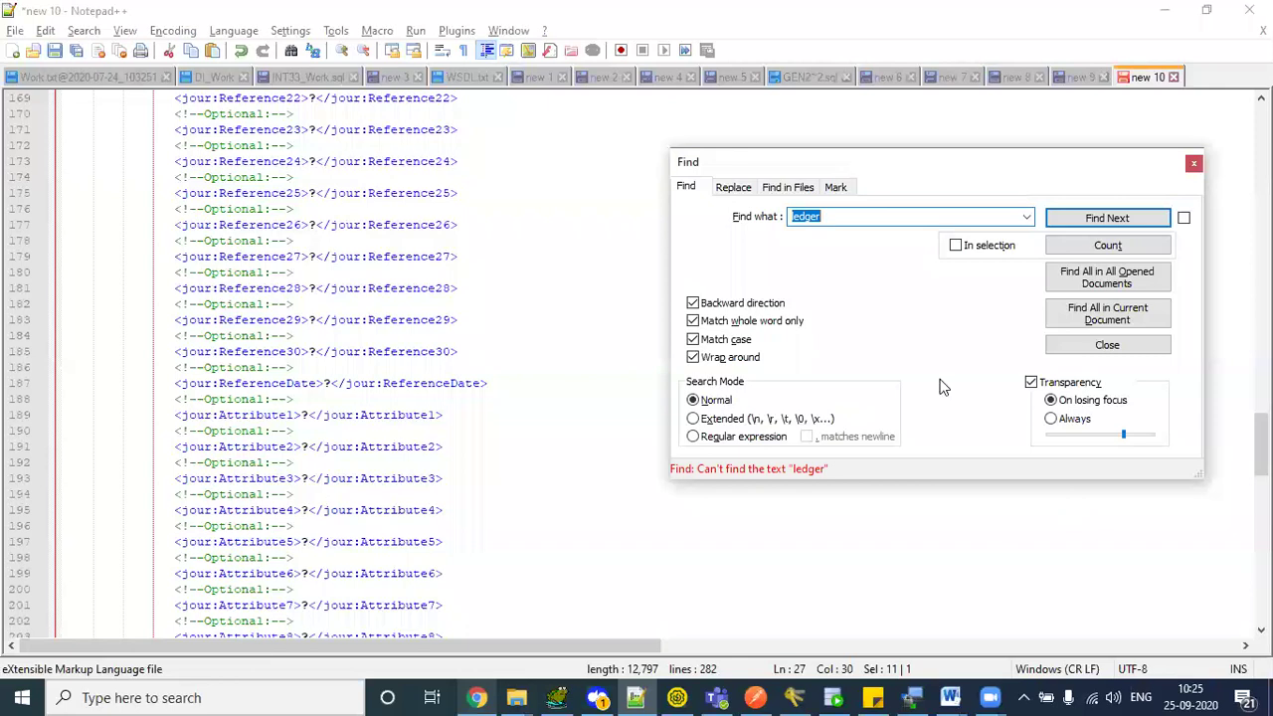
{"action": "left_click", "coordinate": [845, 217]}
{"action": "left_click", "coordinate": [1193, 162]}
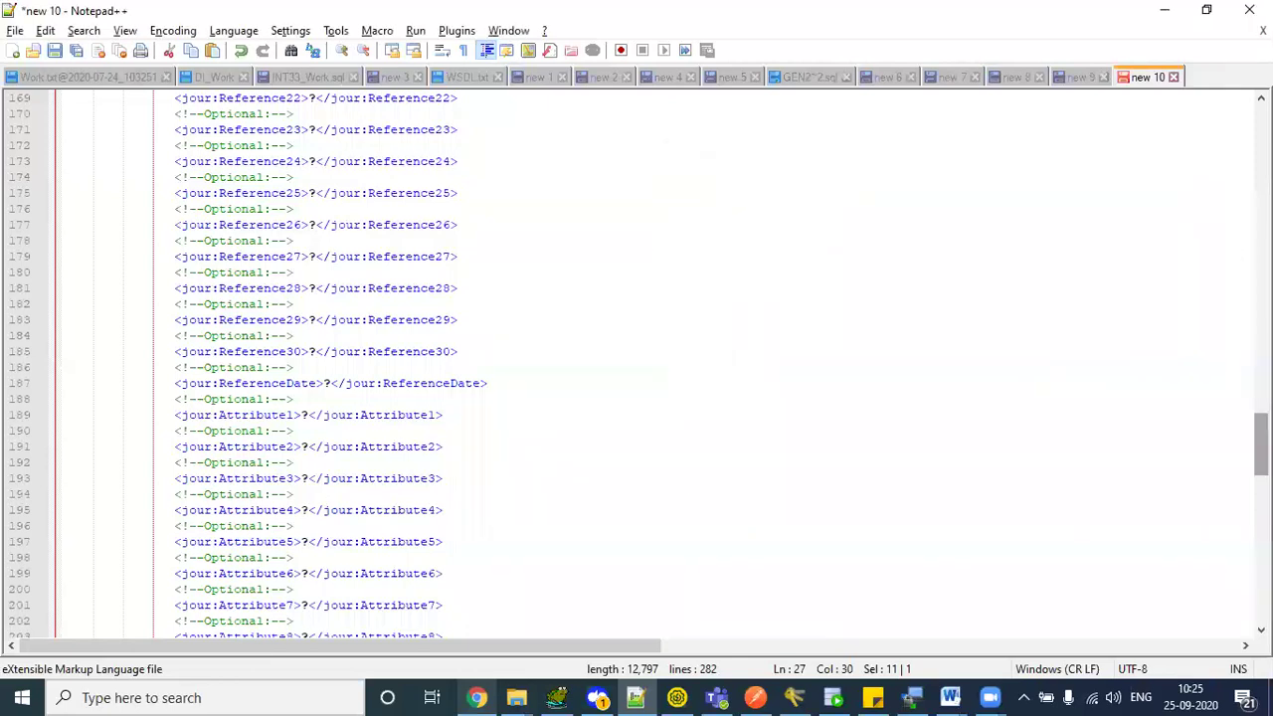
{"action": "scroll", "coordinate": [1261, 447], "scroll_direction": "down", "scroll_amount": 5}
{"action": "scroll", "coordinate": [637, 366], "scroll_direction": "down", "scroll_amount": 12}
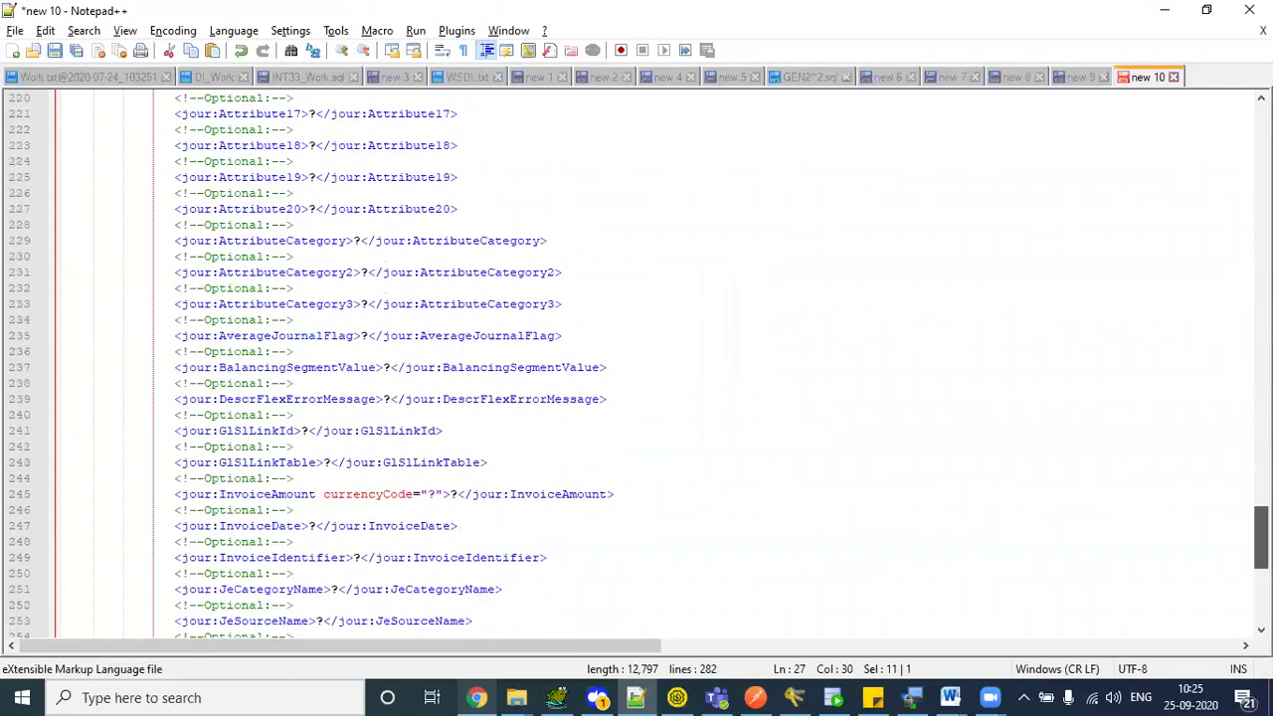
{"action": "scroll", "coordinate": [637, 366], "scroll_direction": "down", "scroll_amount": 5}
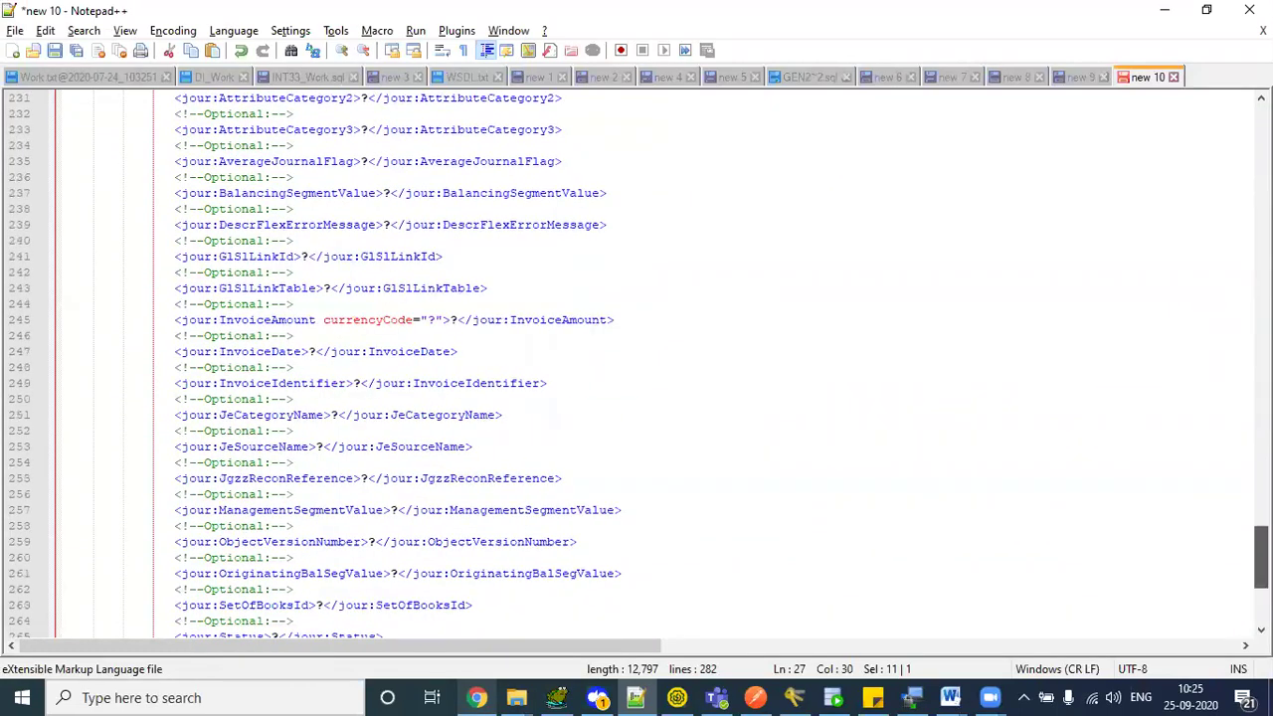
{"action": "scroll", "coordinate": [637, 366], "scroll_direction": "down", "scroll_amount": 4}
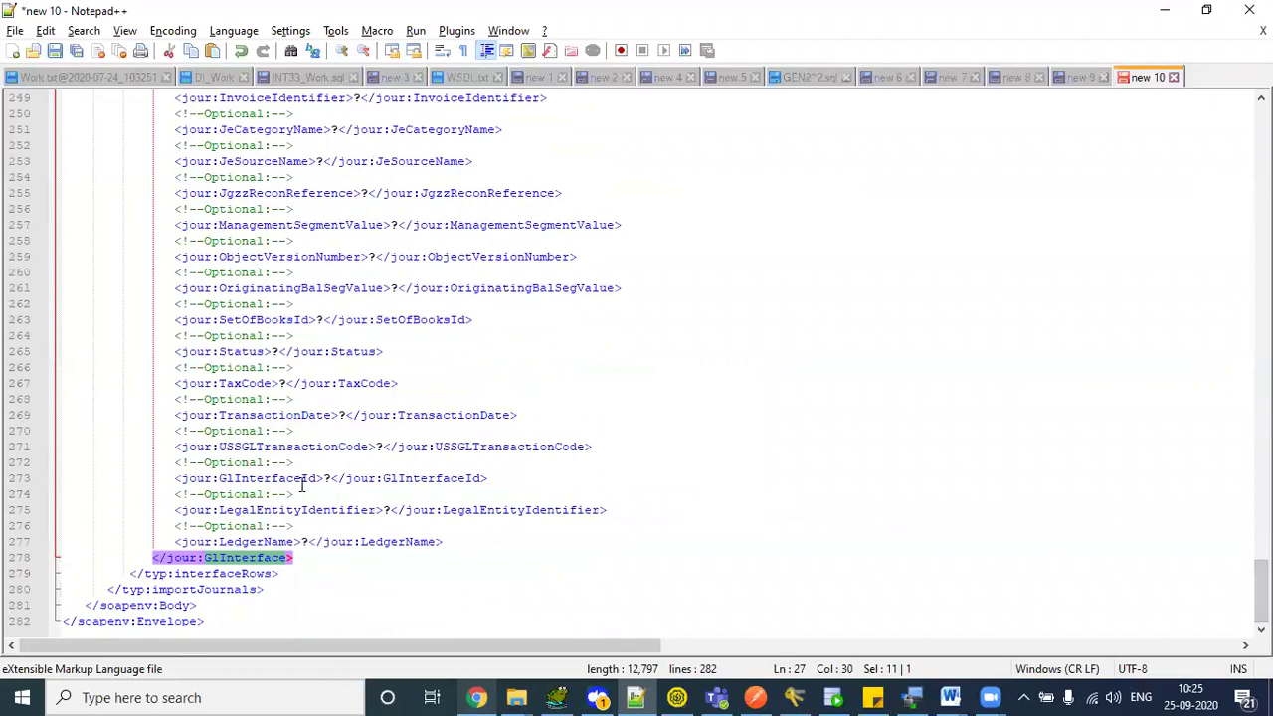
{"action": "double_click", "coordinate": [311, 478]}
{"action": "scroll", "coordinate": [1262, 586], "scroll_direction": "up", "scroll_amount": 5}
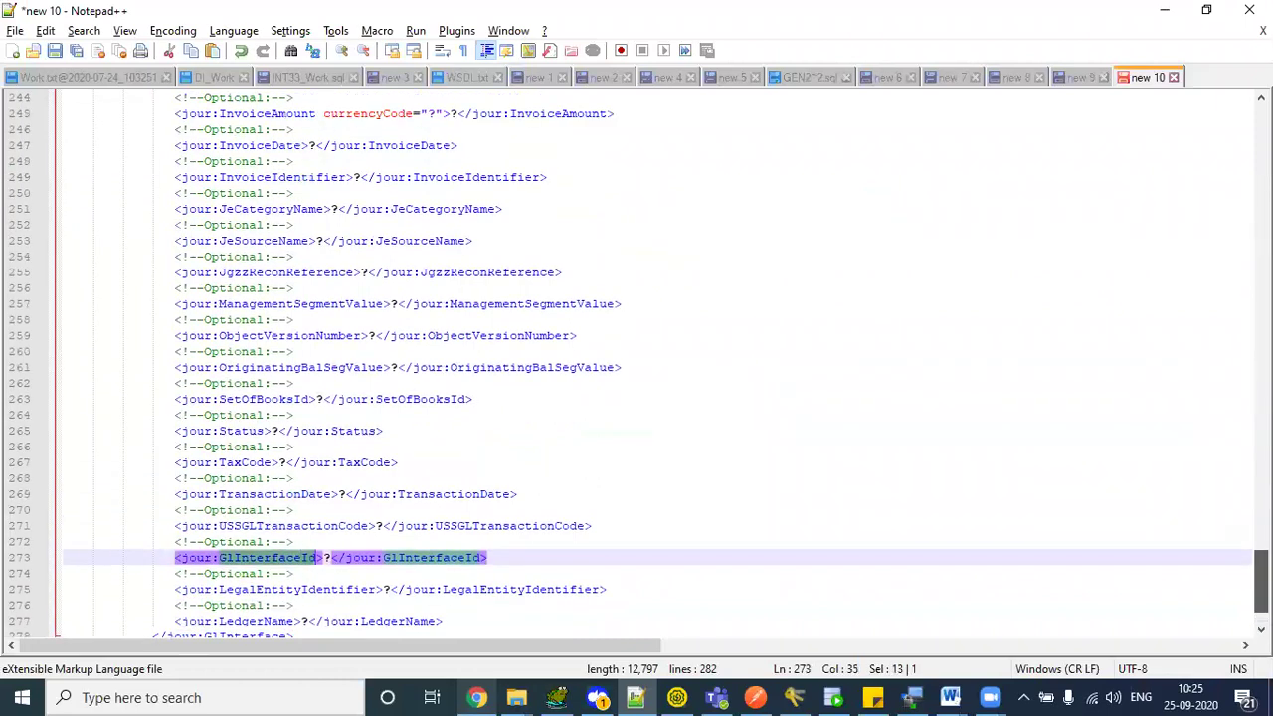
{"action": "scroll", "coordinate": [1261, 557], "scroll_direction": "up", "scroll_amount": 5}
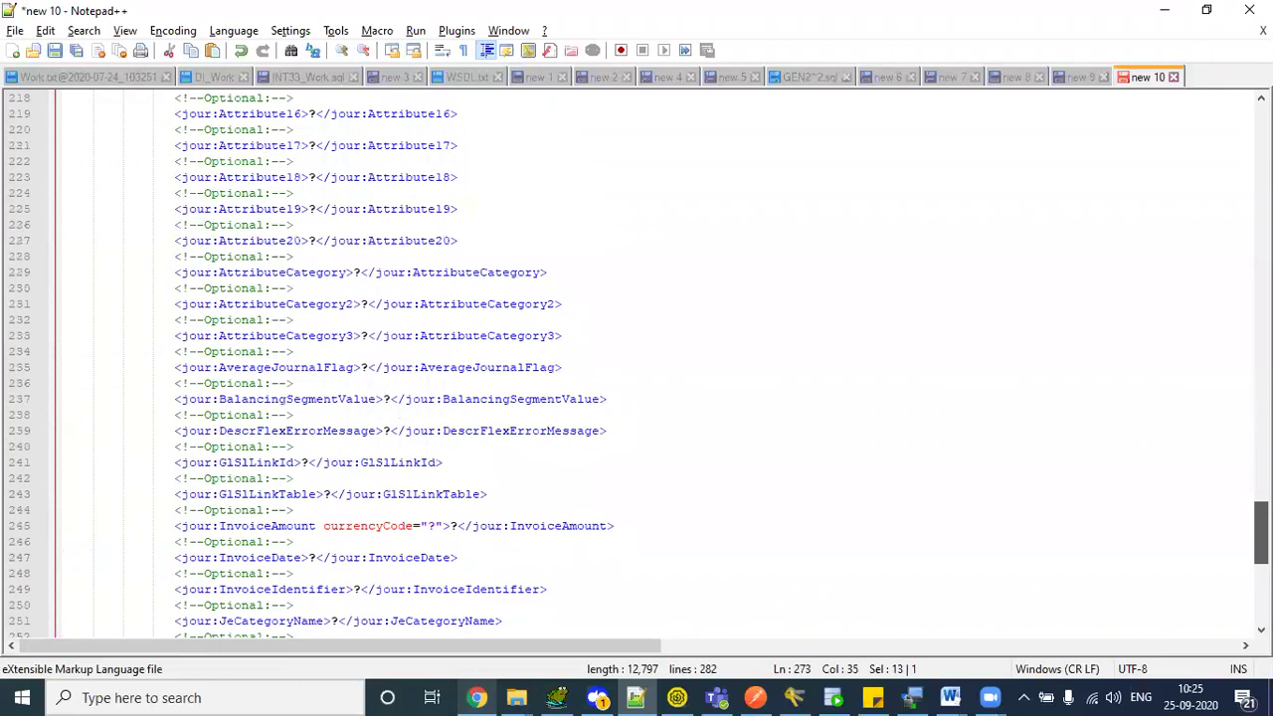
{"action": "scroll", "coordinate": [1261, 537], "scroll_direction": "up", "scroll_amount": 6}
{"action": "scroll", "coordinate": [1262, 537], "scroll_direction": "down", "scroll_amount": 13}
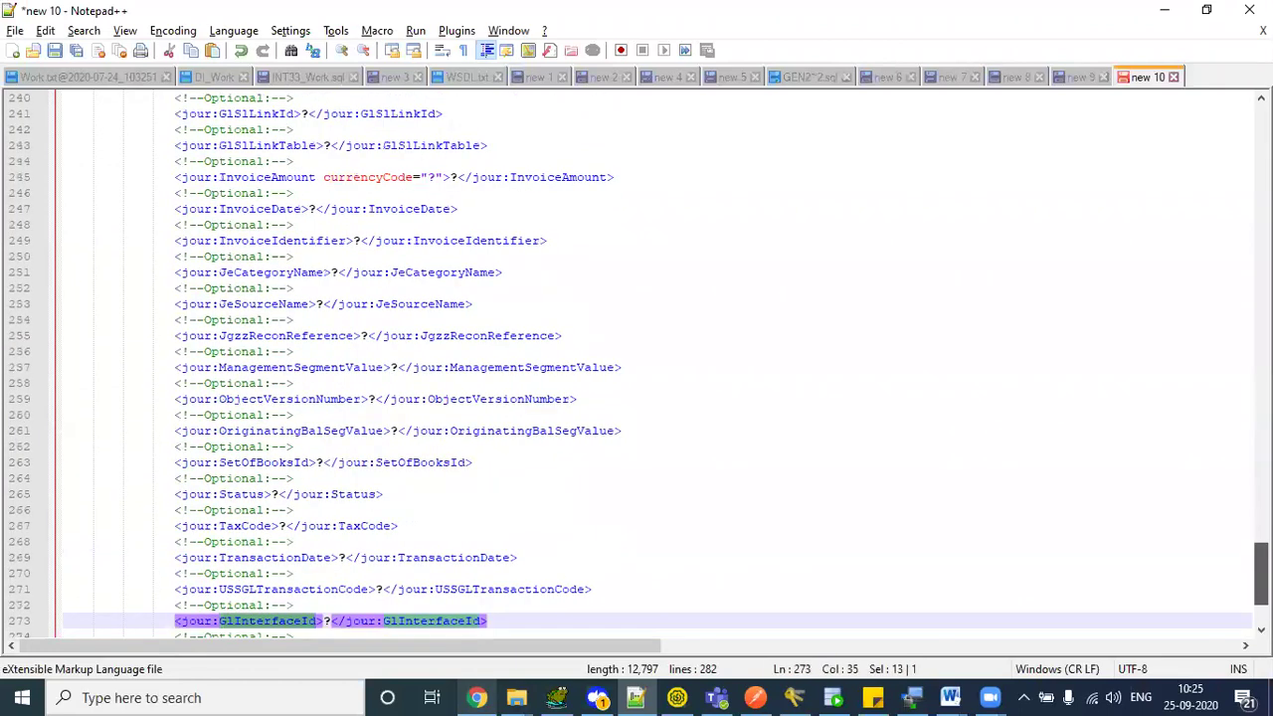
{"action": "scroll", "coordinate": [1262, 587], "scroll_direction": "down", "scroll_amount": 3}
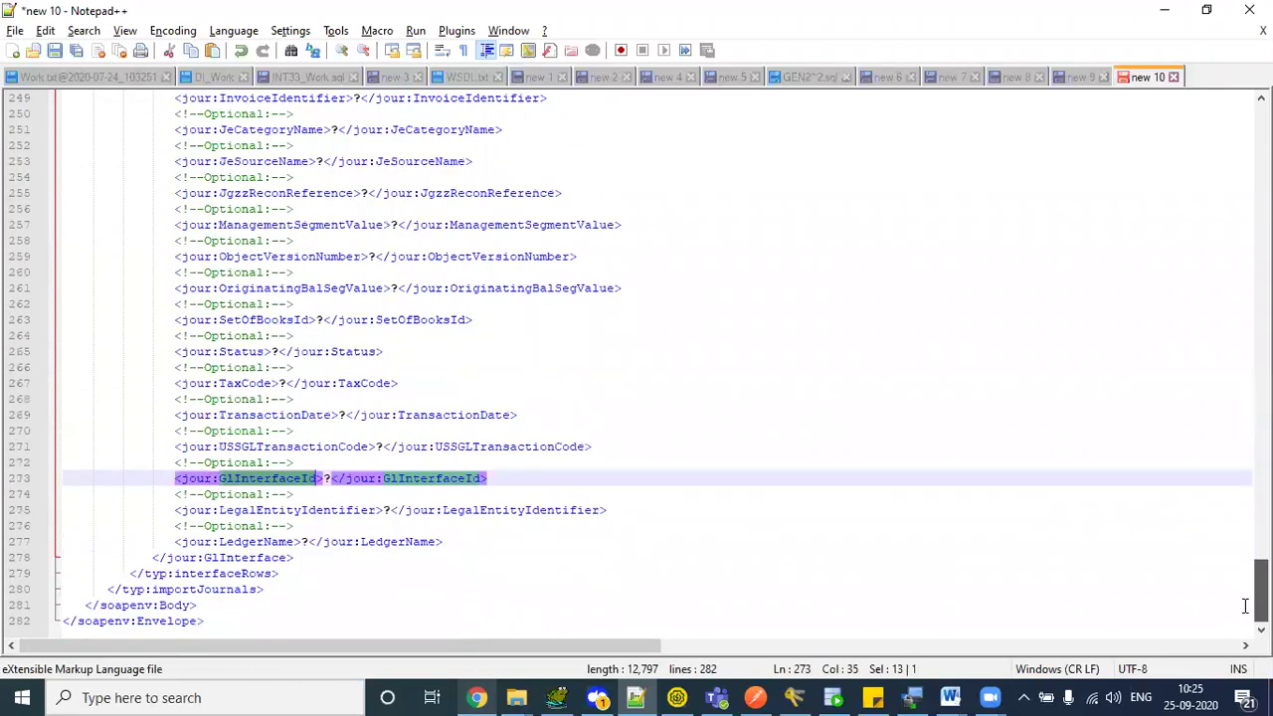
{"action": "double_click", "coordinate": [253, 542]}
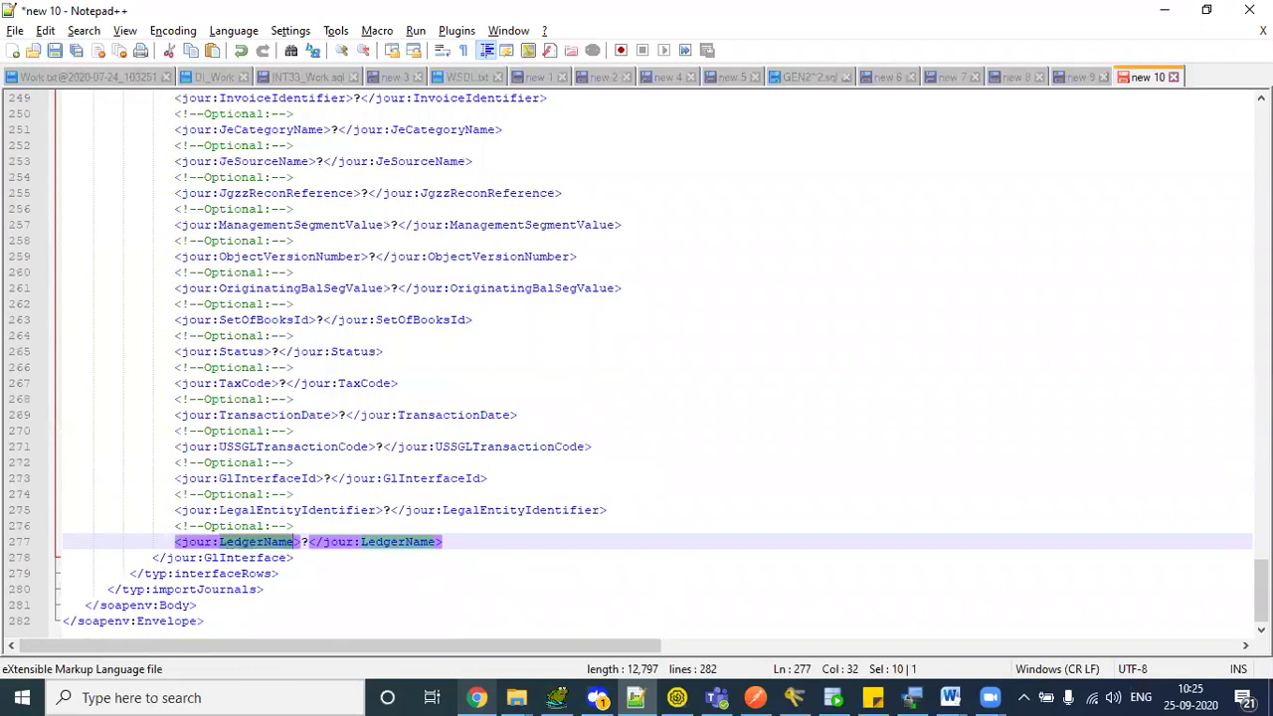
{"action": "scroll", "coordinate": [594, 211], "scroll_direction": "up", "scroll_amount": 20}
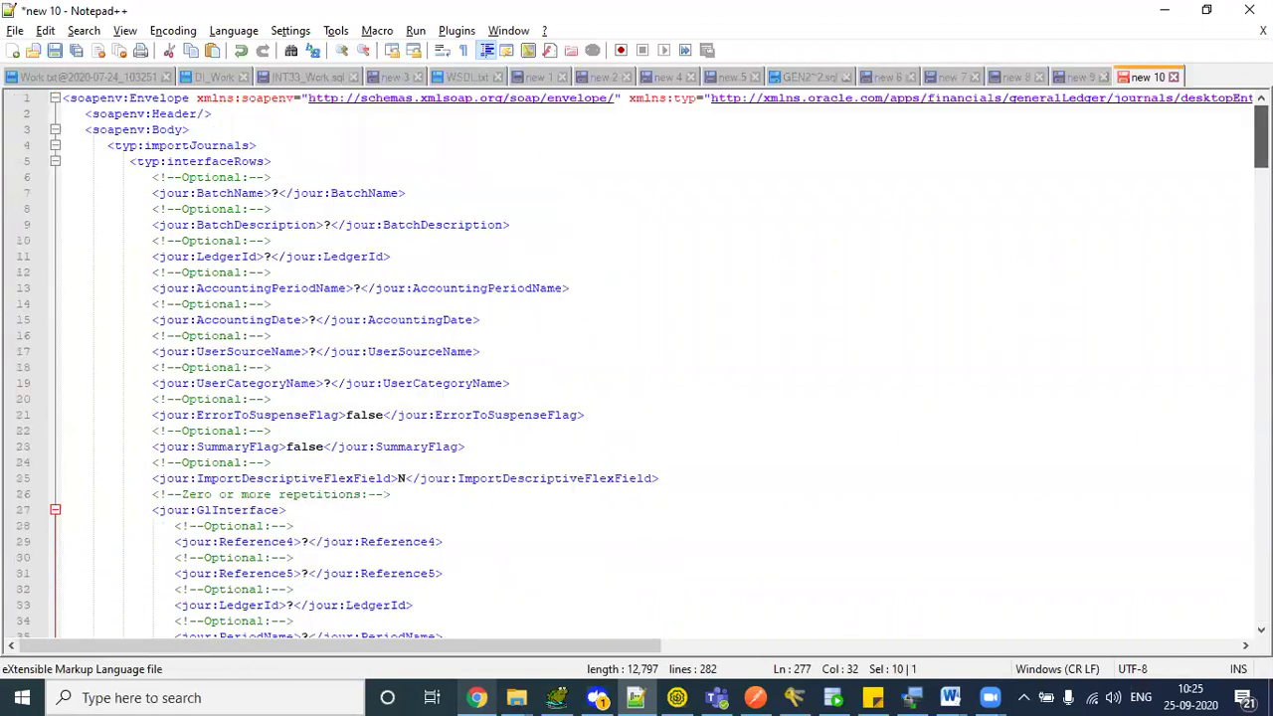
{"action": "double_click", "coordinate": [247, 259]}
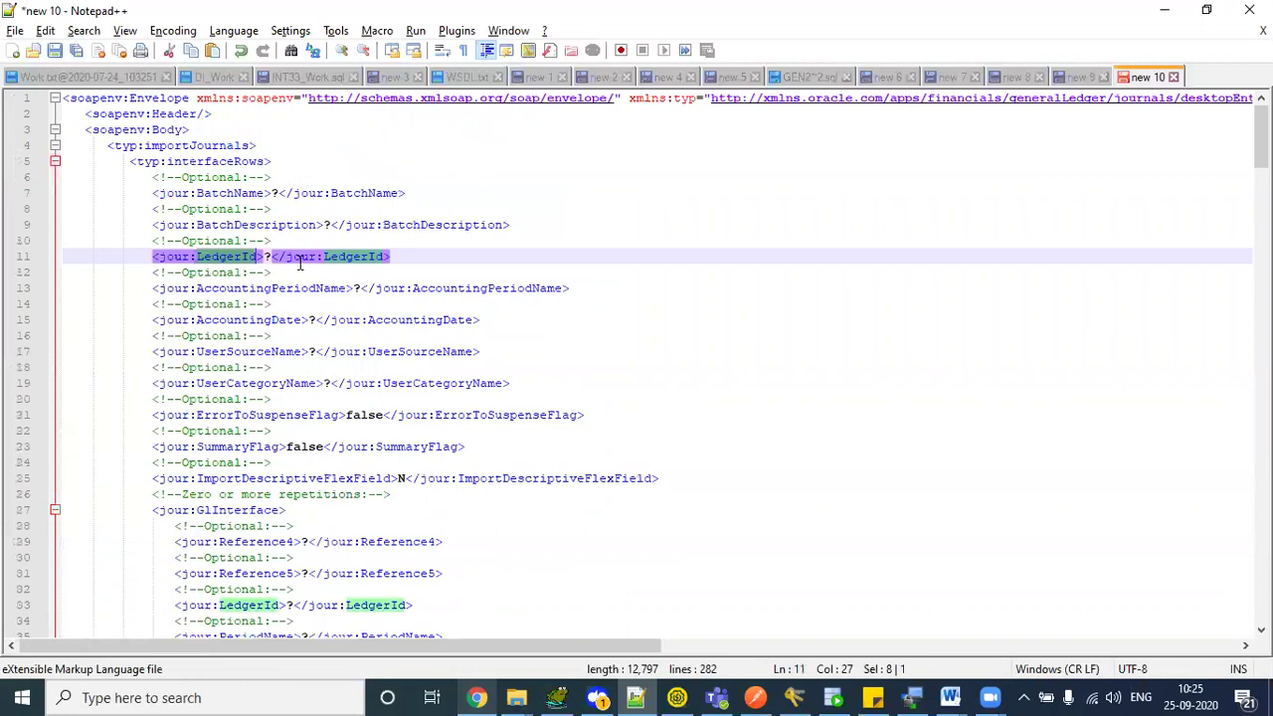
{"action": "scroll", "coordinate": [240, 154], "scroll_direction": "down", "scroll_amount": 3}
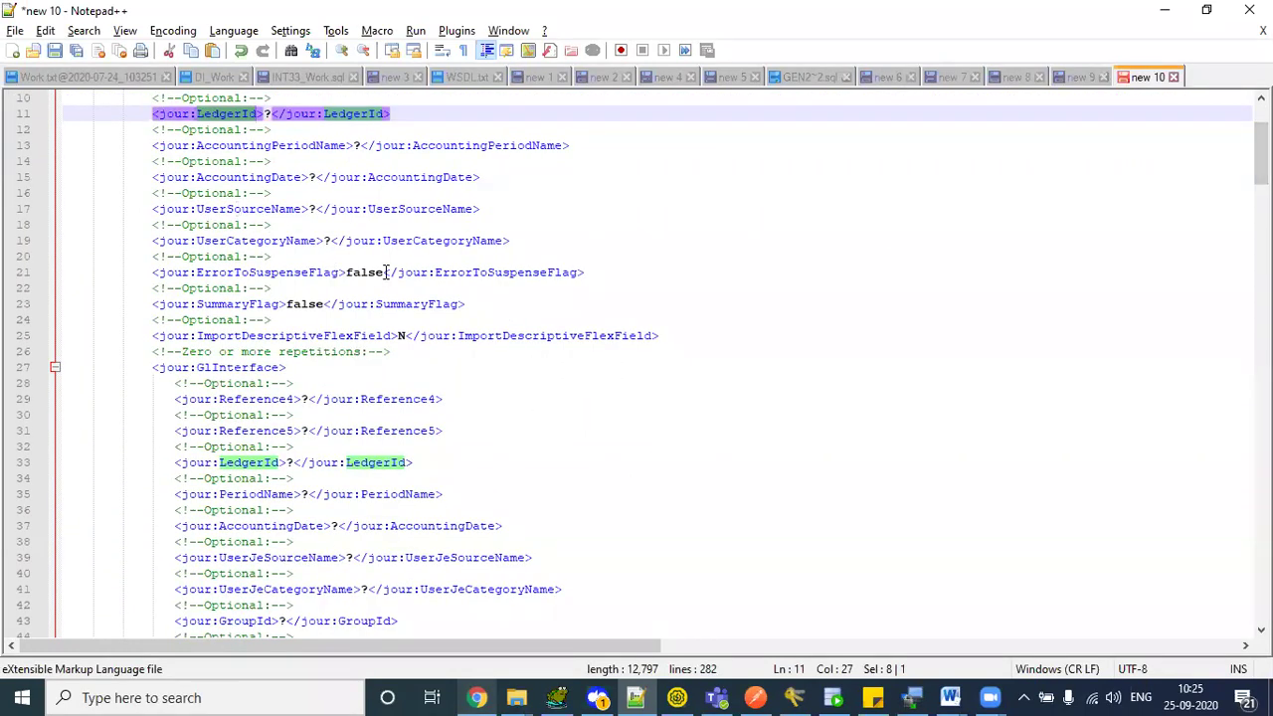
{"action": "double_click", "coordinate": [366, 271]}
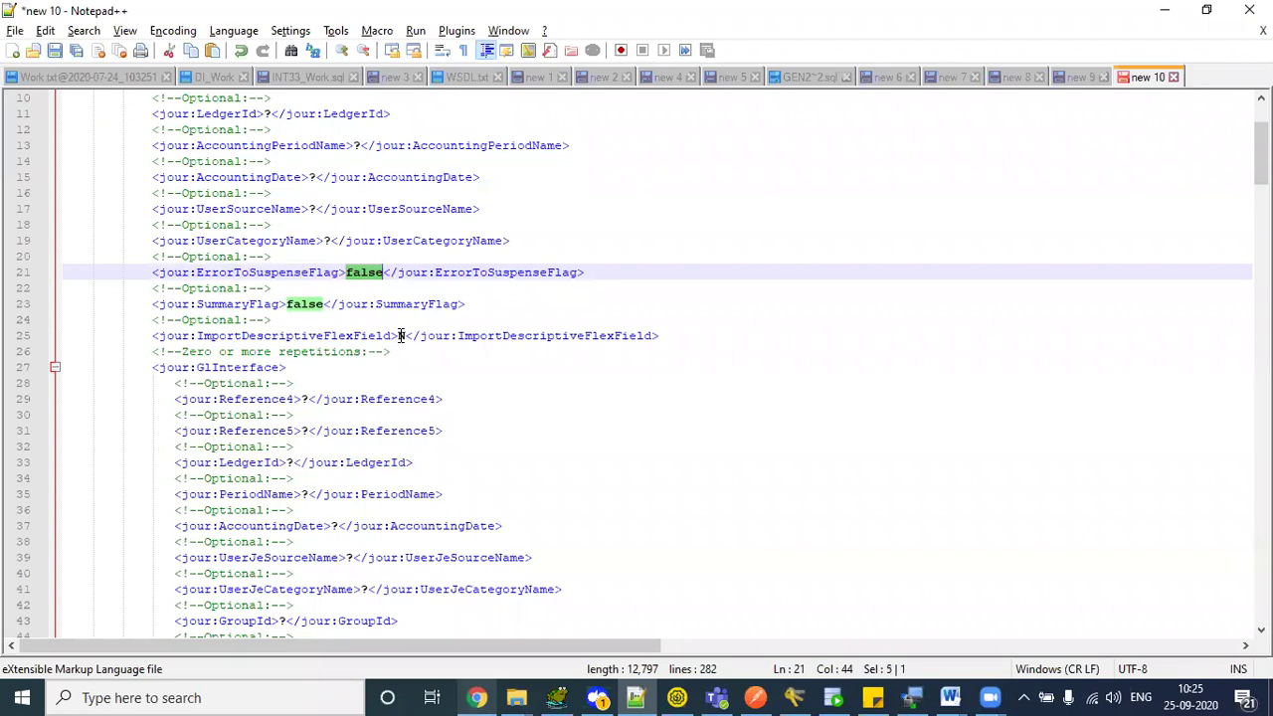
{"action": "left_click", "coordinate": [368, 273]}
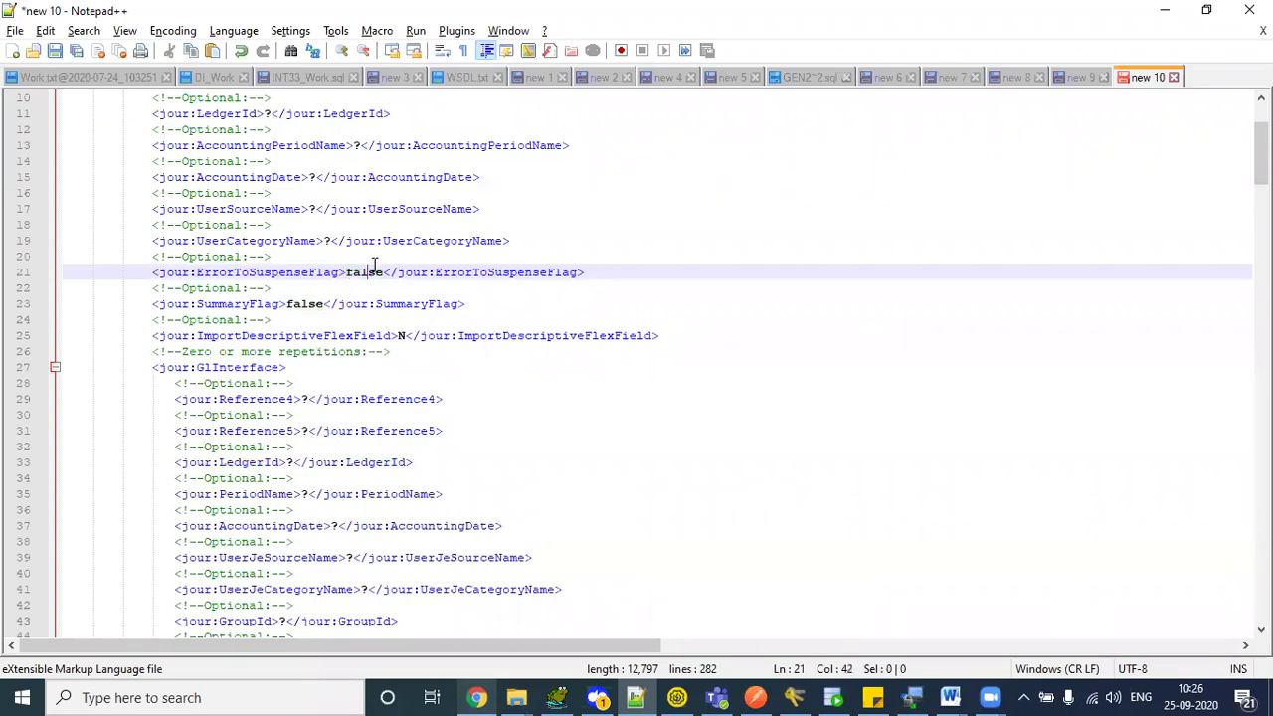
{"action": "double_click", "coordinate": [368, 271]}
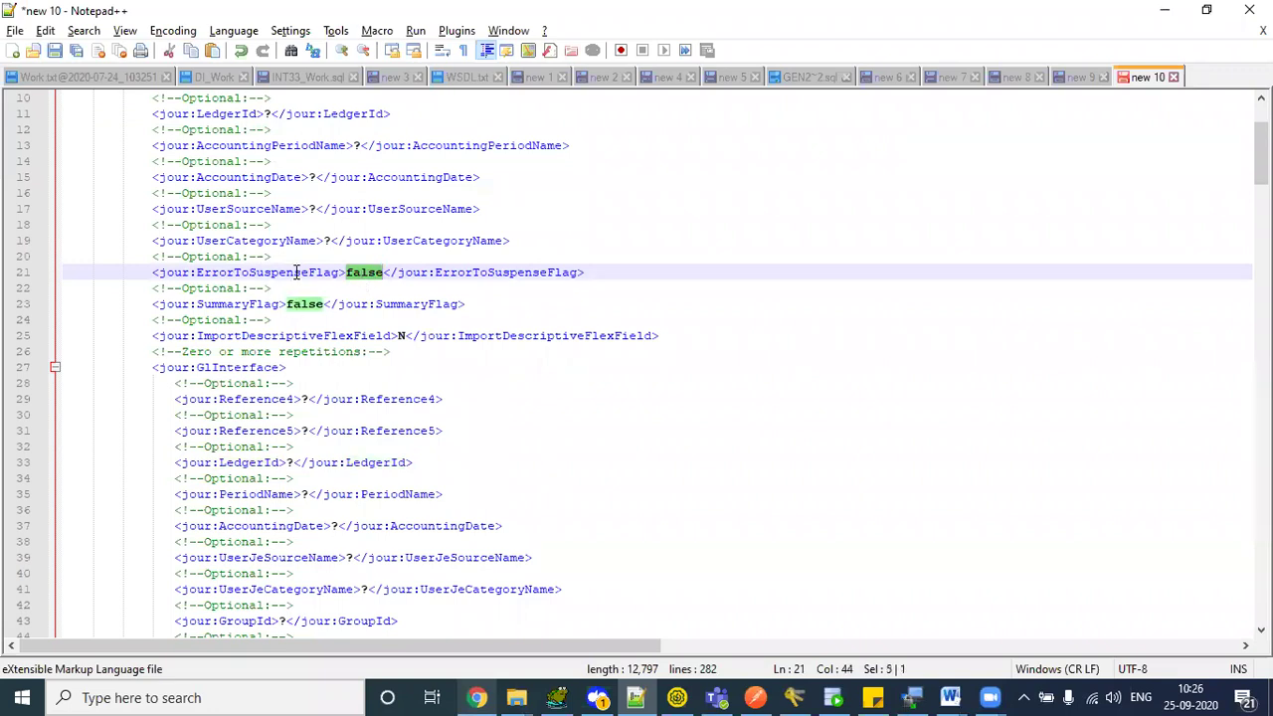
{"action": "double_click", "coordinate": [246, 303]}
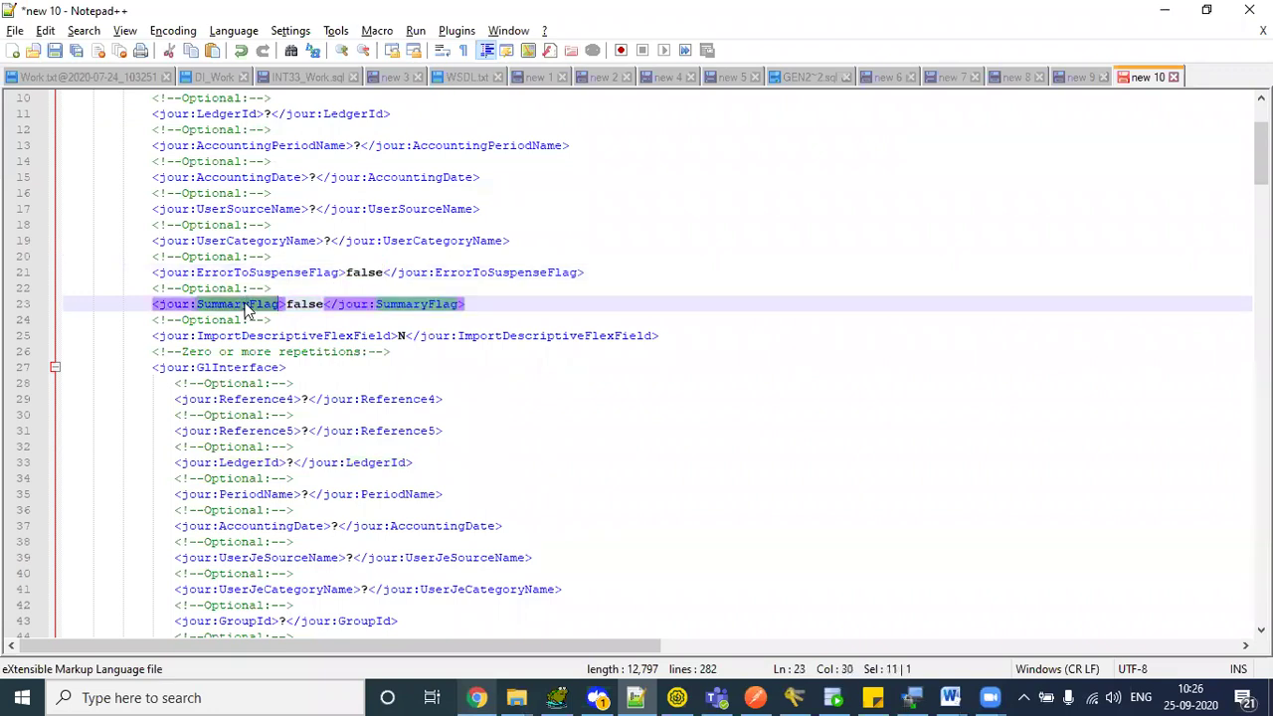
{"action": "double_click", "coordinate": [400, 336]}
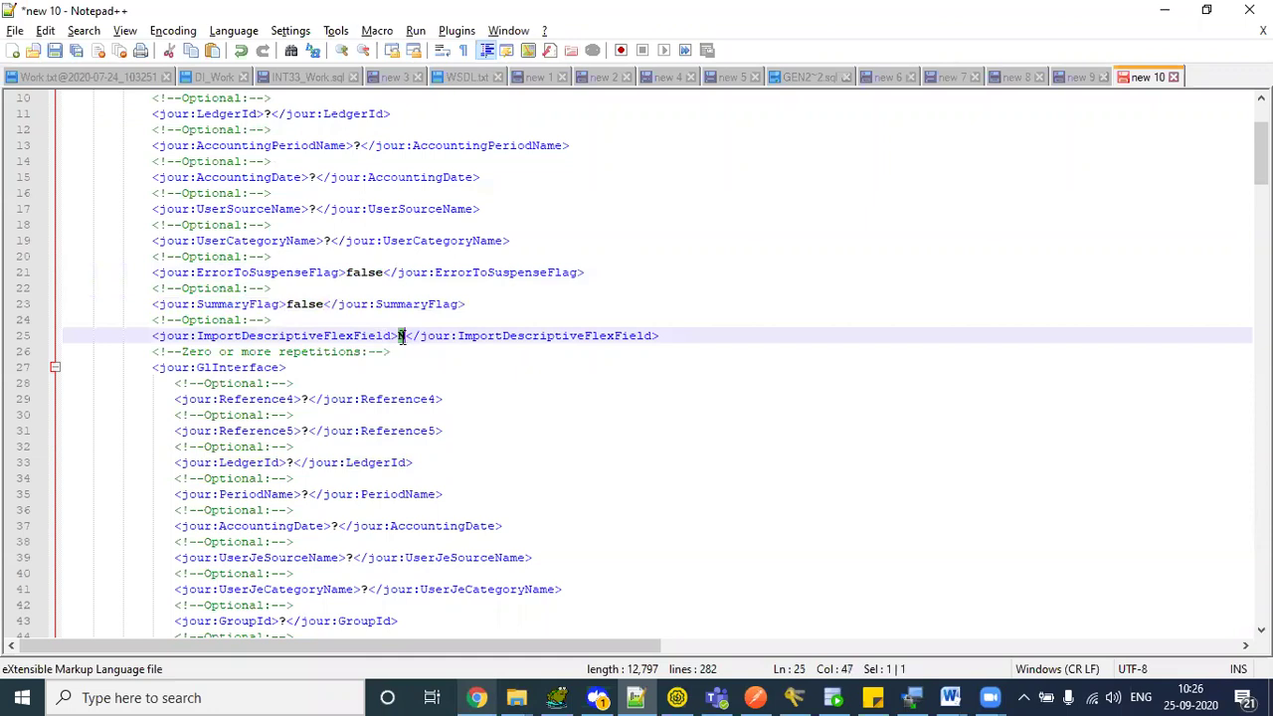
{"action": "scroll", "coordinate": [402, 338], "scroll_direction": "down", "scroll_amount": 3}
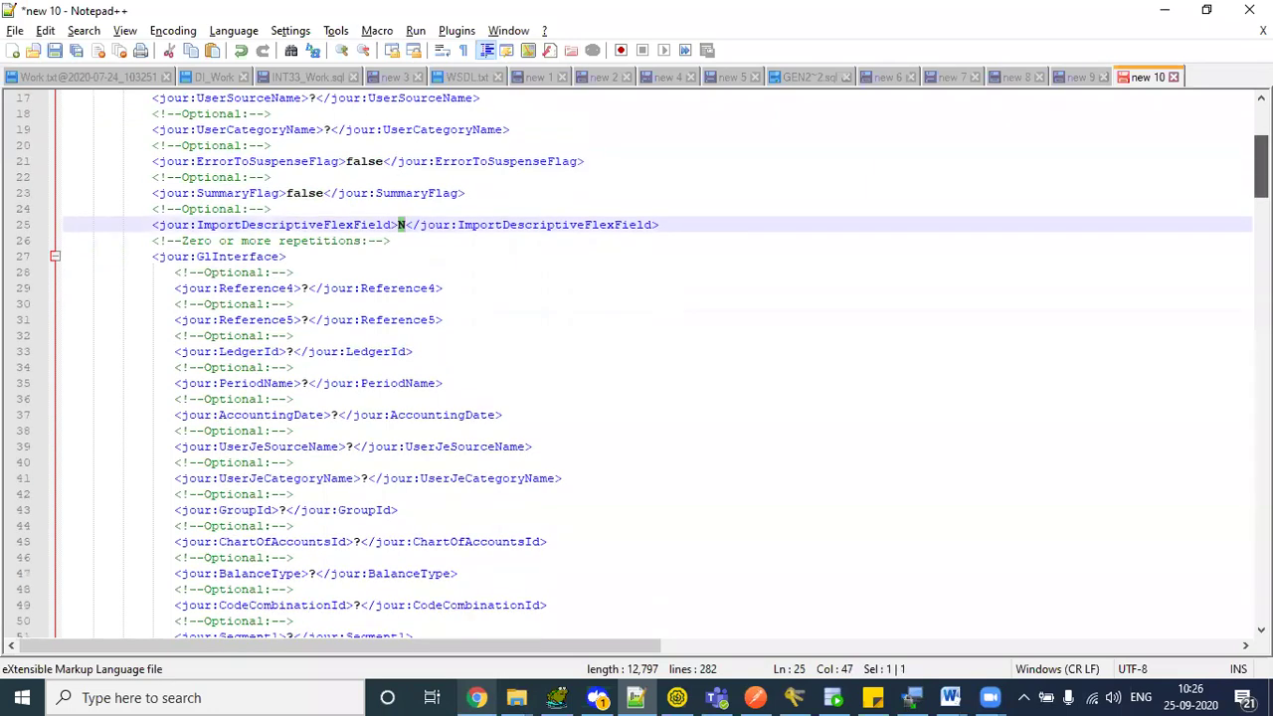
{"action": "double_click", "coordinate": [215, 241]}
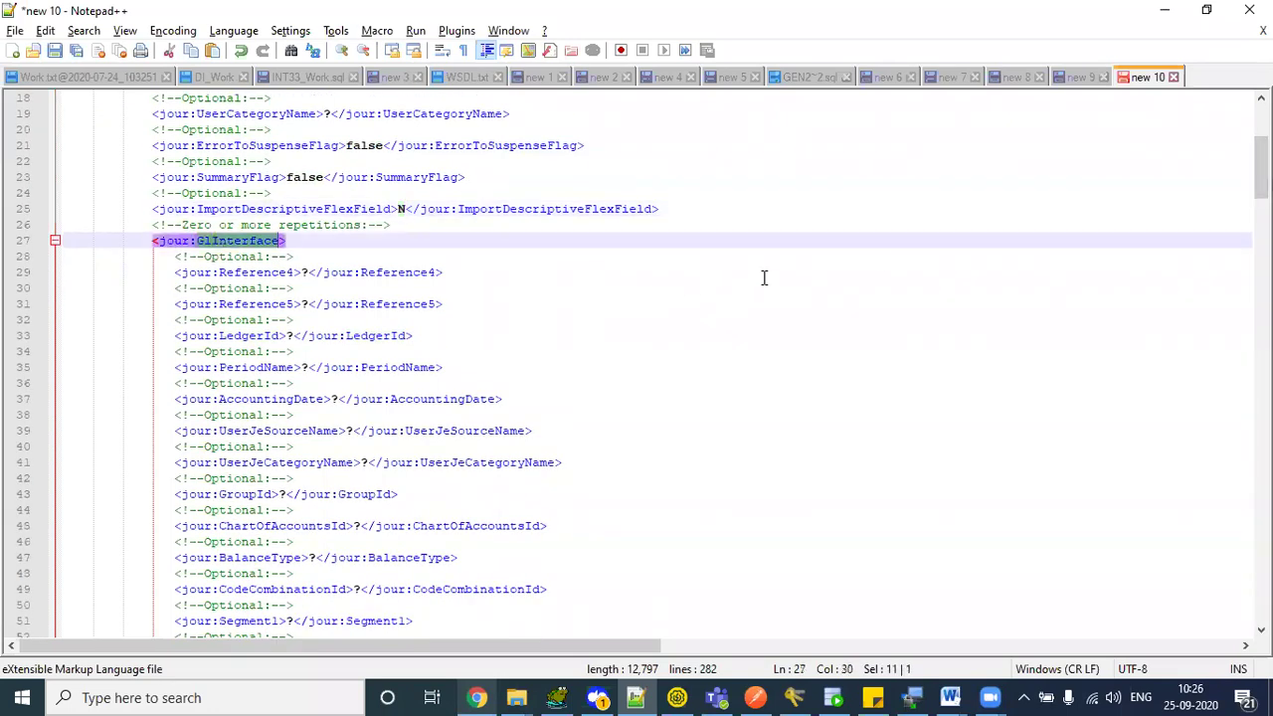
{"action": "scroll", "coordinate": [318, 172], "scroll_direction": "down", "scroll_amount": 2}
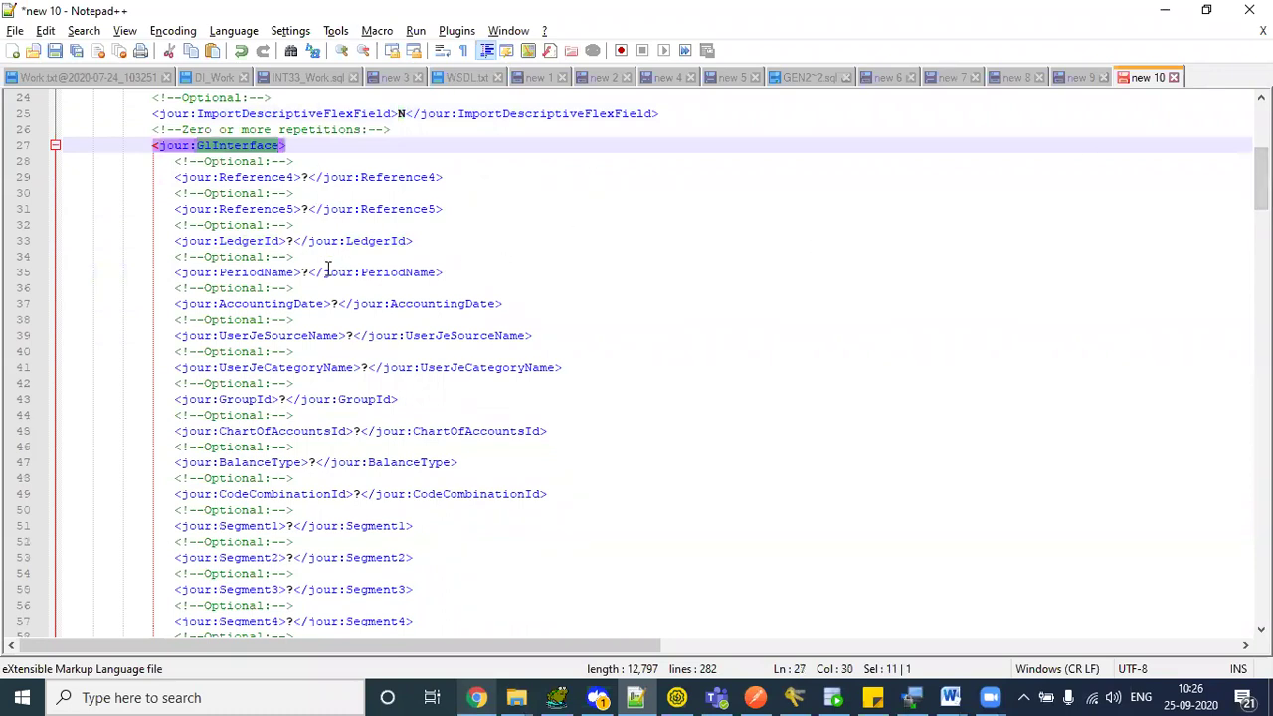
{"action": "left_click", "coordinate": [293, 300]}
{"action": "left_click", "coordinate": [295, 336]}
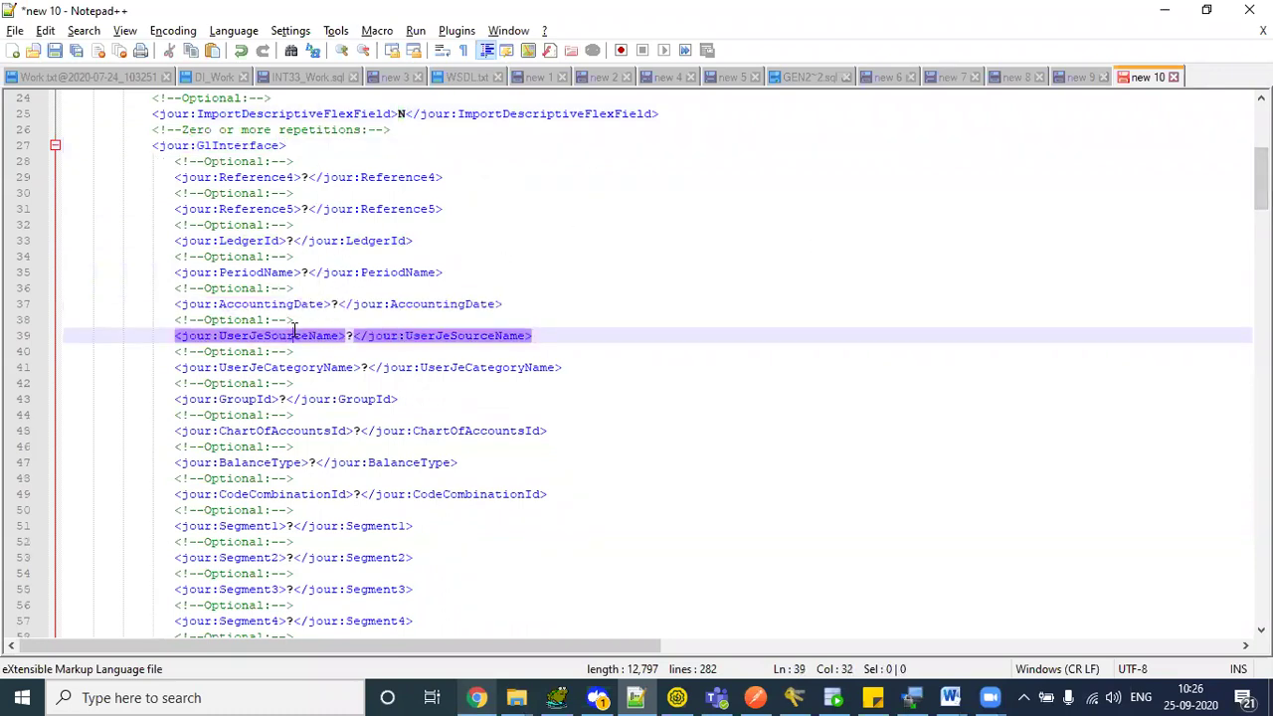
{"action": "double_click", "coordinate": [245, 177]}
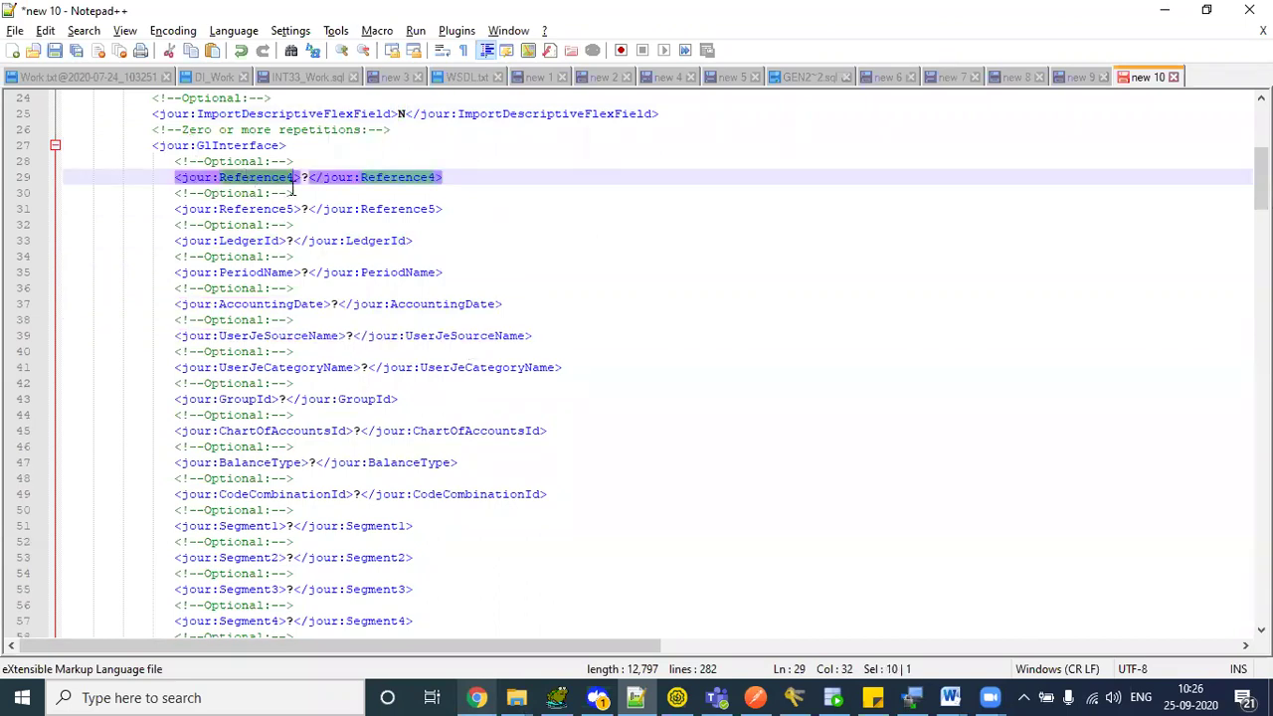
{"action": "left_click", "coordinate": [478, 697]}
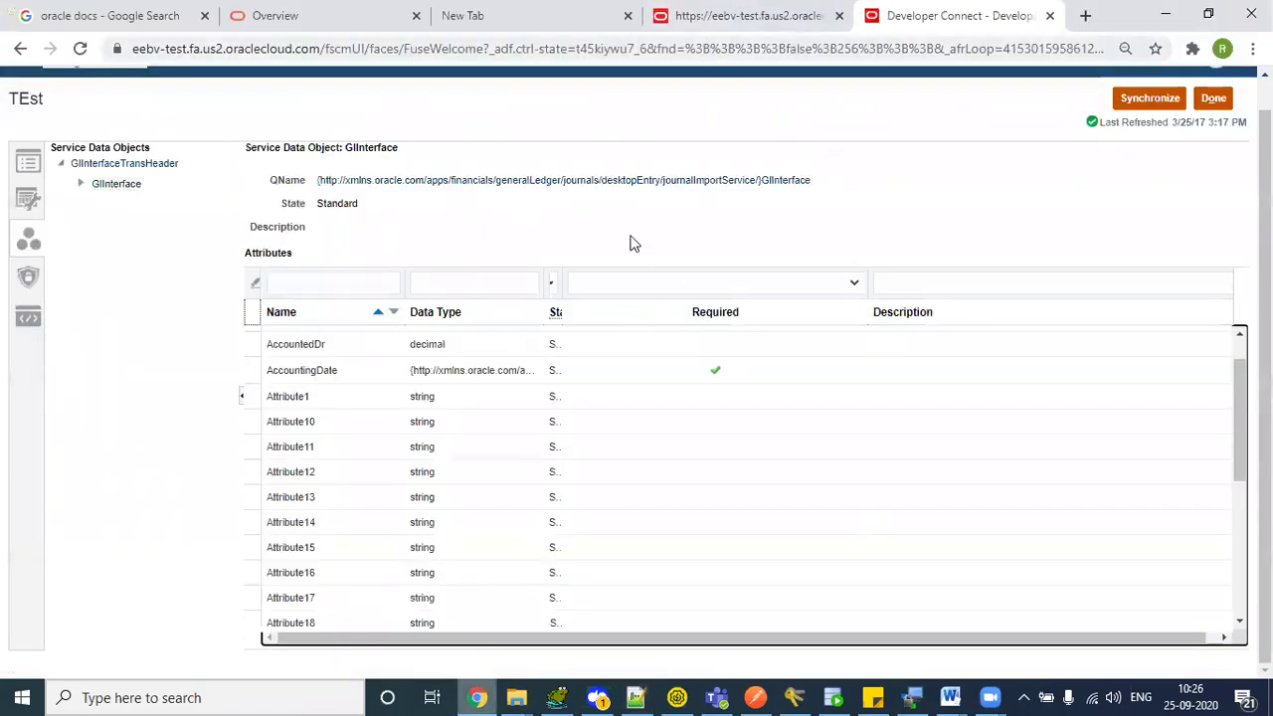
- Open the Journal Interface Header, then Journal Interface, attribute documentation
{"action": "left_click_drag", "start_coordinate": [562, 282], "coordinate": [770, 257]}
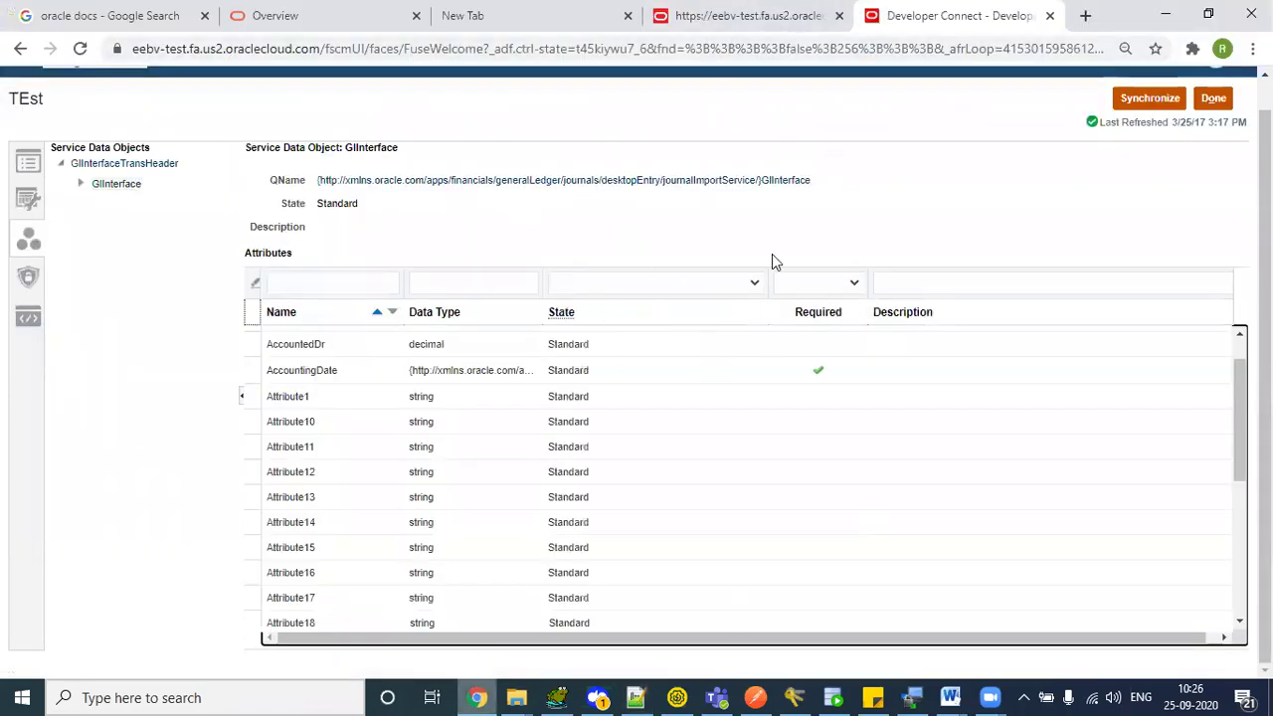
{"action": "left_click", "coordinate": [759, 27]}
{"action": "left_click", "coordinate": [494, 12]}
{"action": "left_click", "coordinate": [292, 12]}
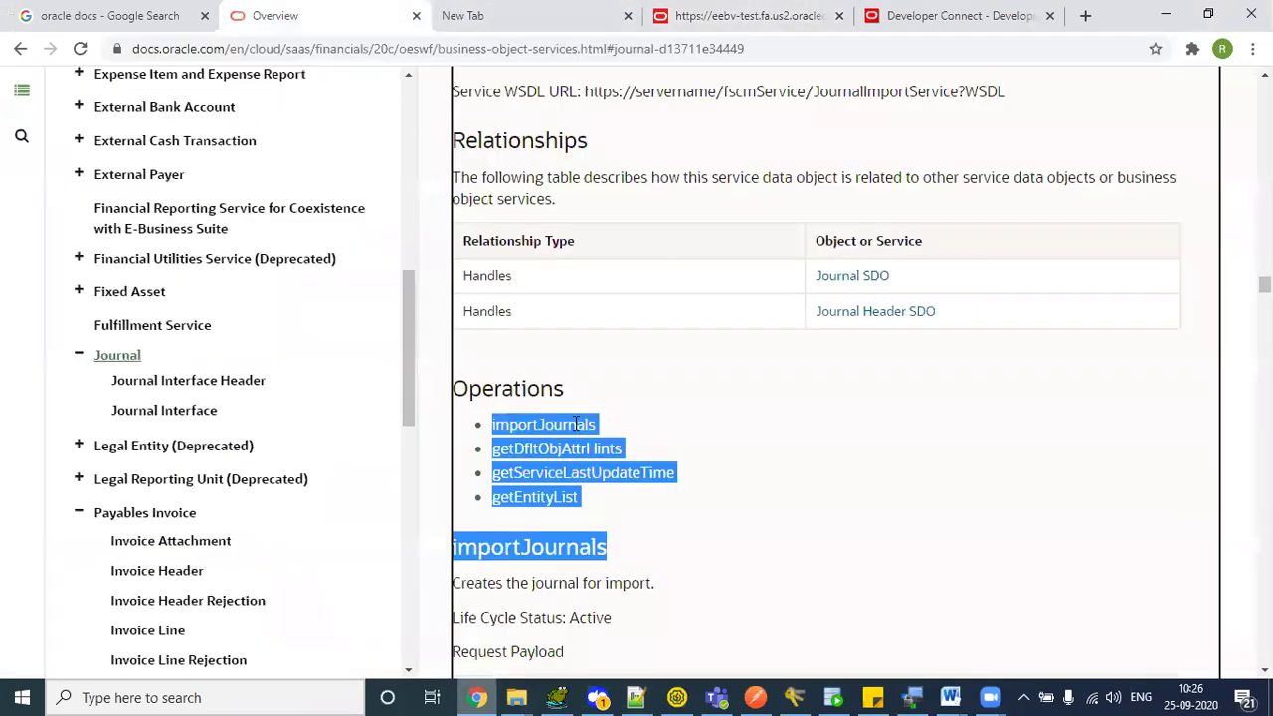
{"action": "scroll", "coordinate": [572, 429], "scroll_direction": "down", "scroll_amount": 5}
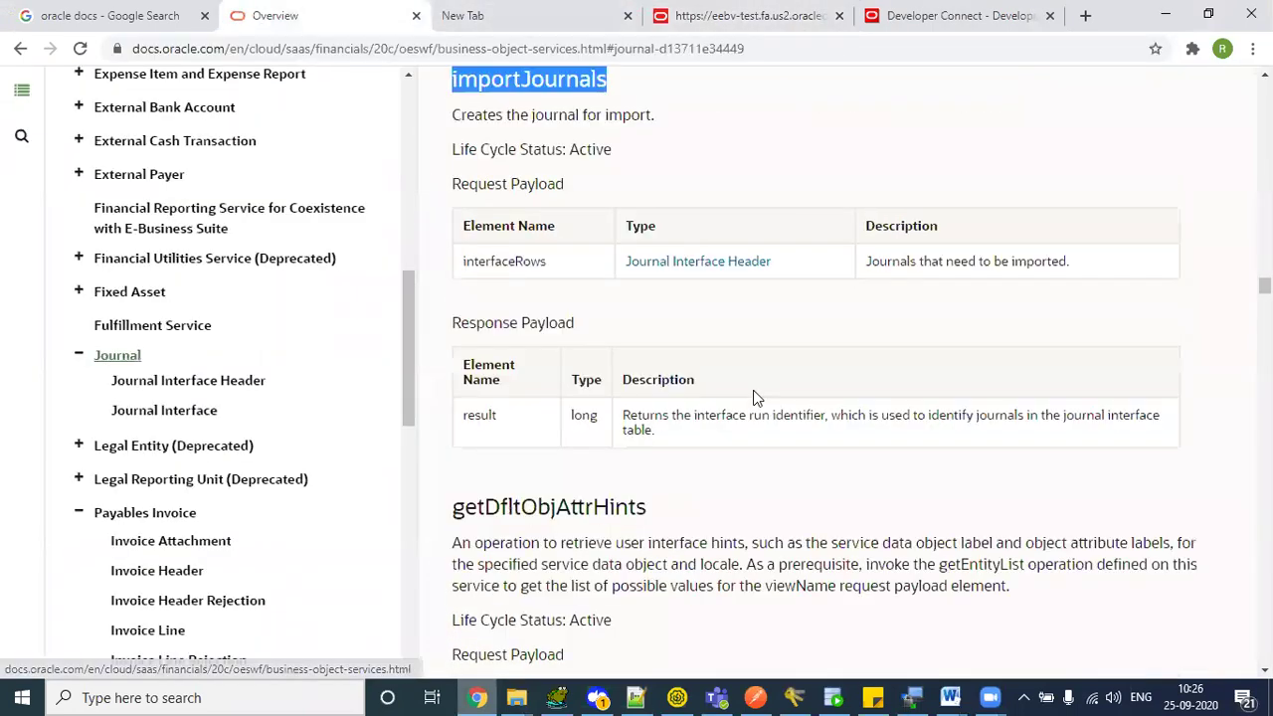
{"action": "left_click", "coordinate": [727, 264]}
{"action": "left_click", "coordinate": [908, 394]}
- Find Reference1 and select its description, the journal batch name
{"action": "scroll", "coordinate": [853, 479], "scroll_direction": "down", "scroll_amount": 5}
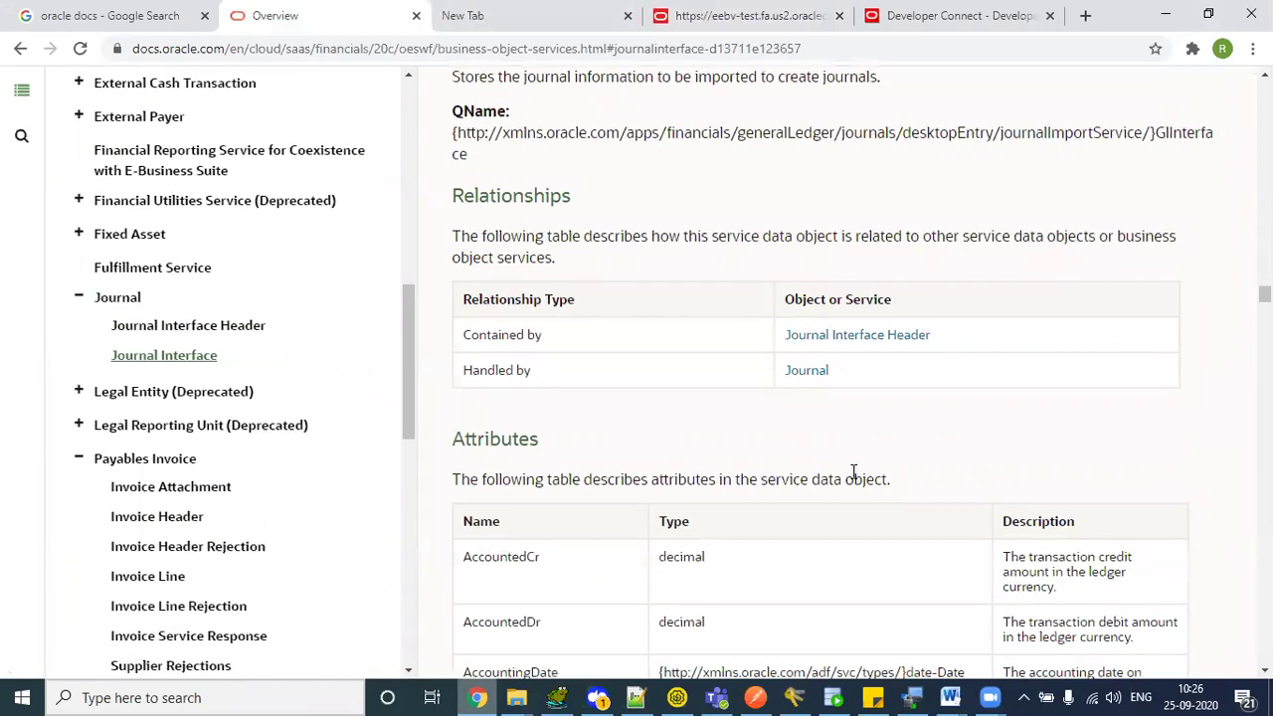
{"action": "scroll", "coordinate": [853, 479], "scroll_direction": "down", "scroll_amount": 9}
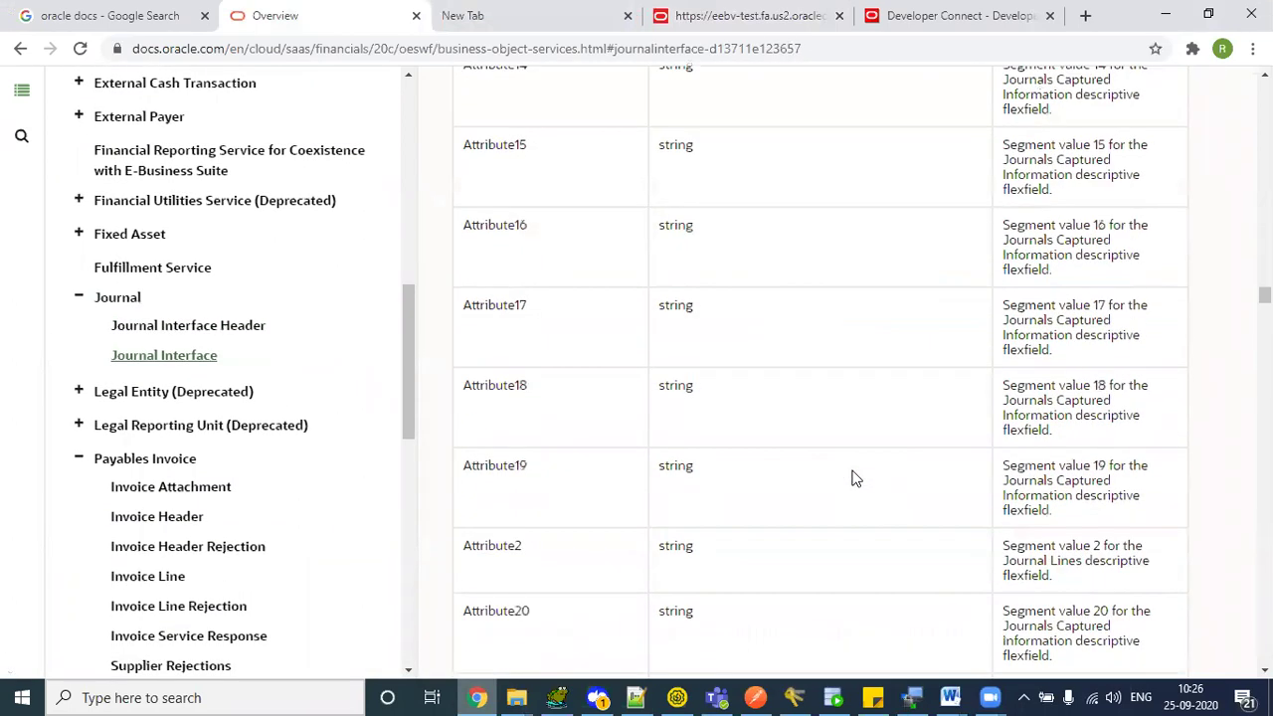
{"action": "scroll", "coordinate": [853, 478], "scroll_direction": "down", "scroll_amount": 9}
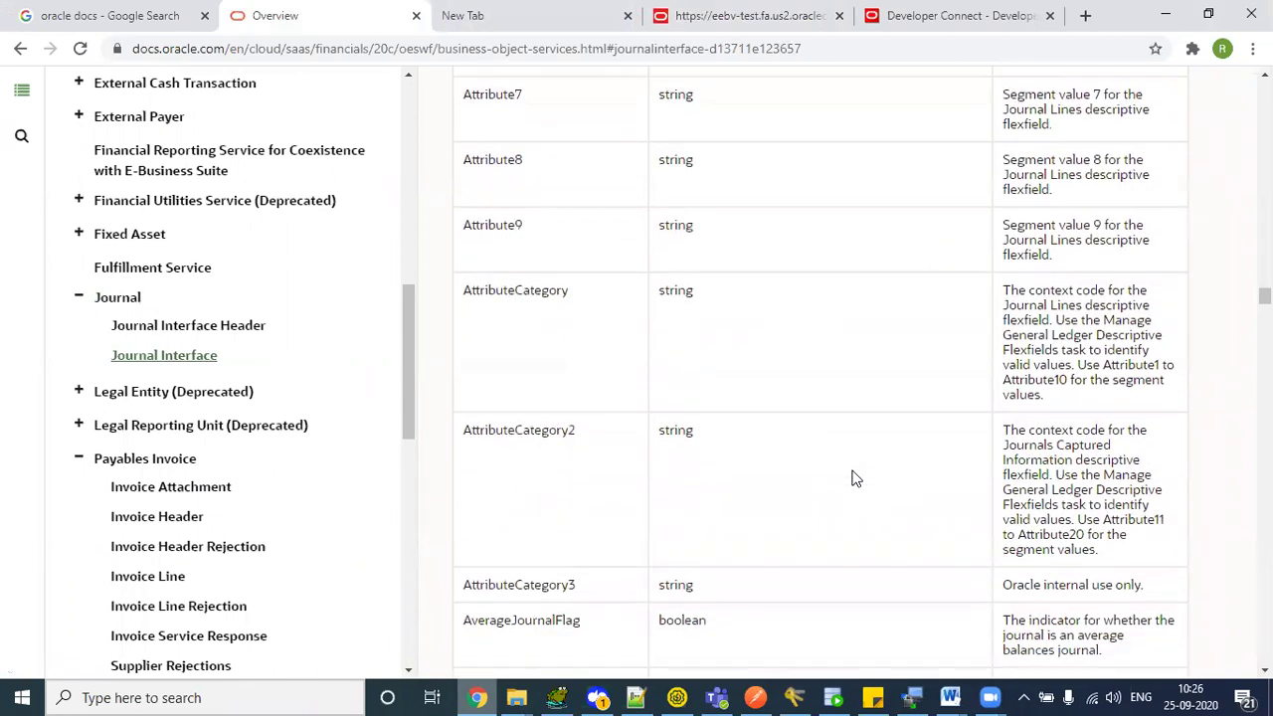
{"action": "scroll", "coordinate": [852, 478], "scroll_direction": "down", "scroll_amount": 8}
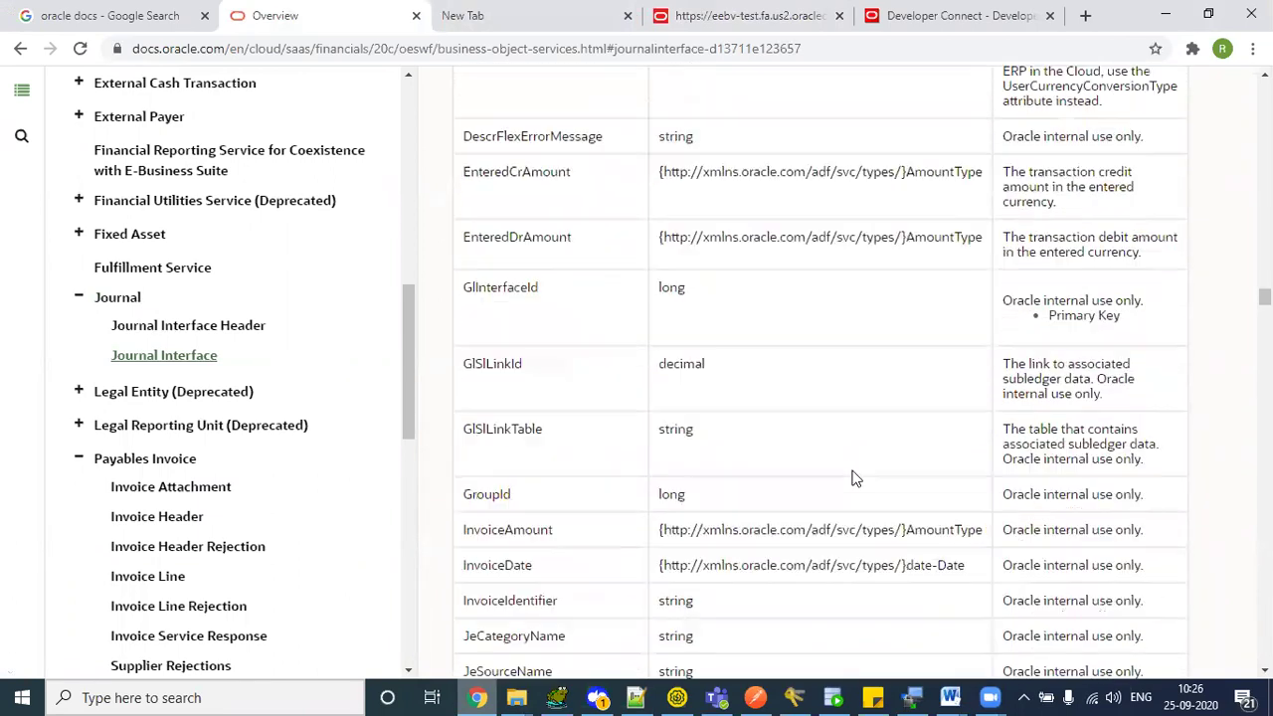
{"action": "scroll", "coordinate": [853, 479], "scroll_direction": "down", "scroll_amount": 7}
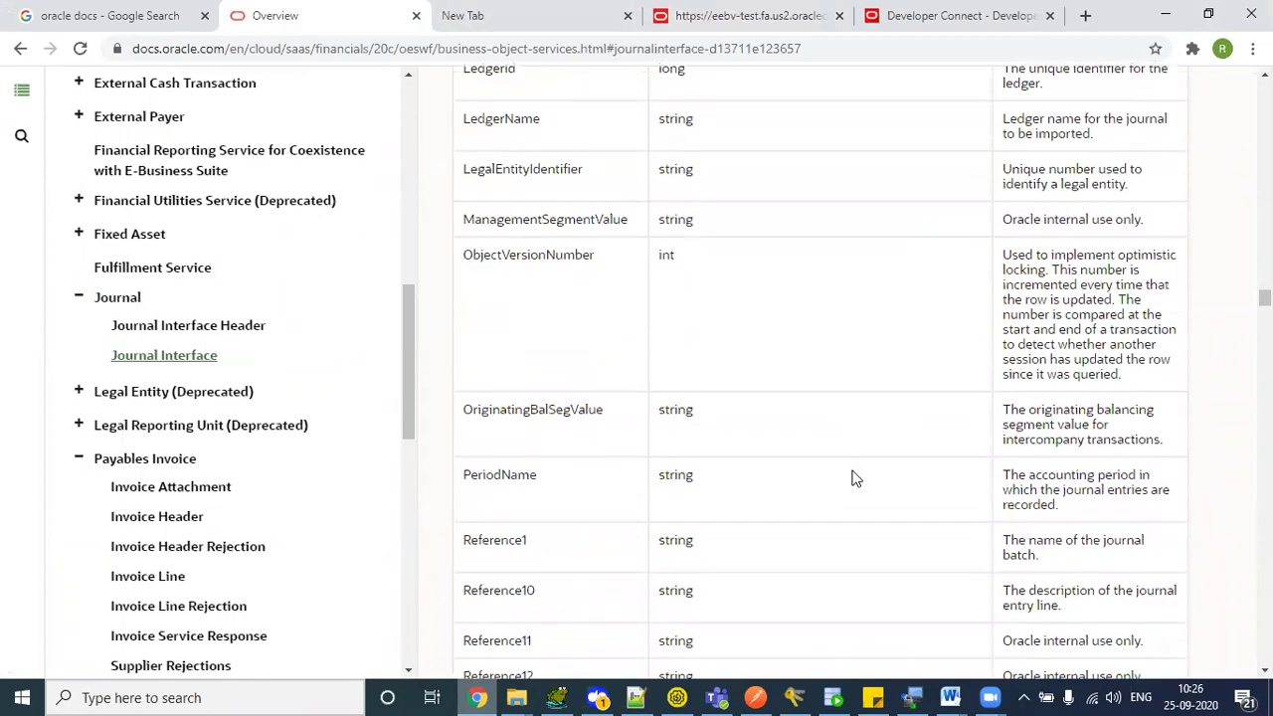
{"action": "scroll", "coordinate": [845, 222], "scroll_direction": "up", "scroll_amount": 1}
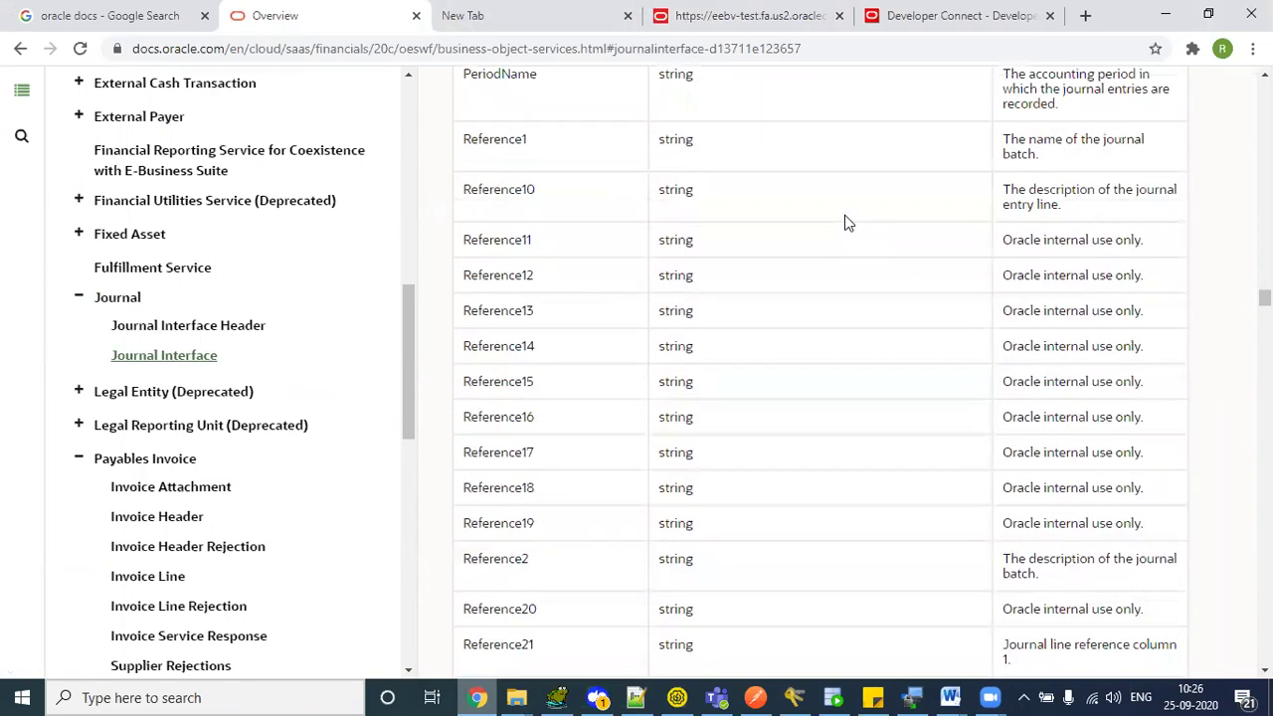
{"action": "left_click_drag", "start_coordinate": [464, 209], "coordinate": [518, 209]}
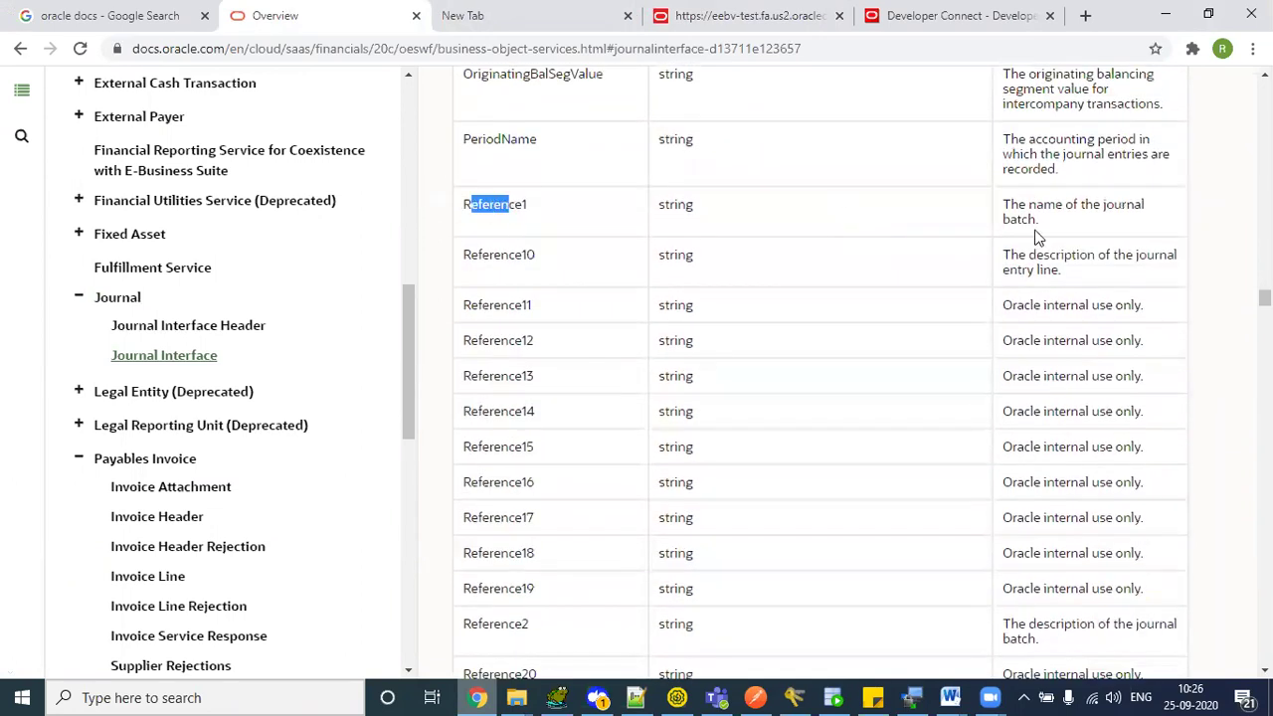
{"action": "left_click_drag", "start_coordinate": [1017, 209], "coordinate": [1040, 219]}
{"action": "left_click", "coordinate": [989, 211]}
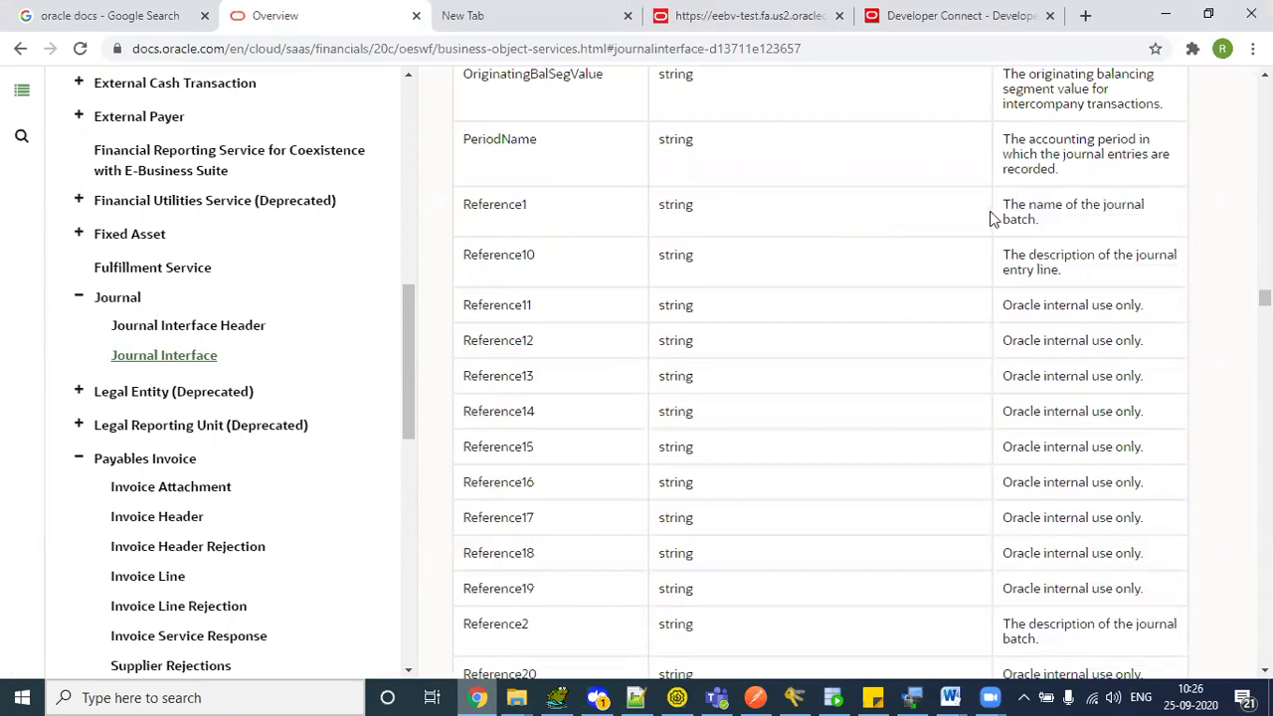
{"action": "triple_click", "coordinate": [1040, 221]}
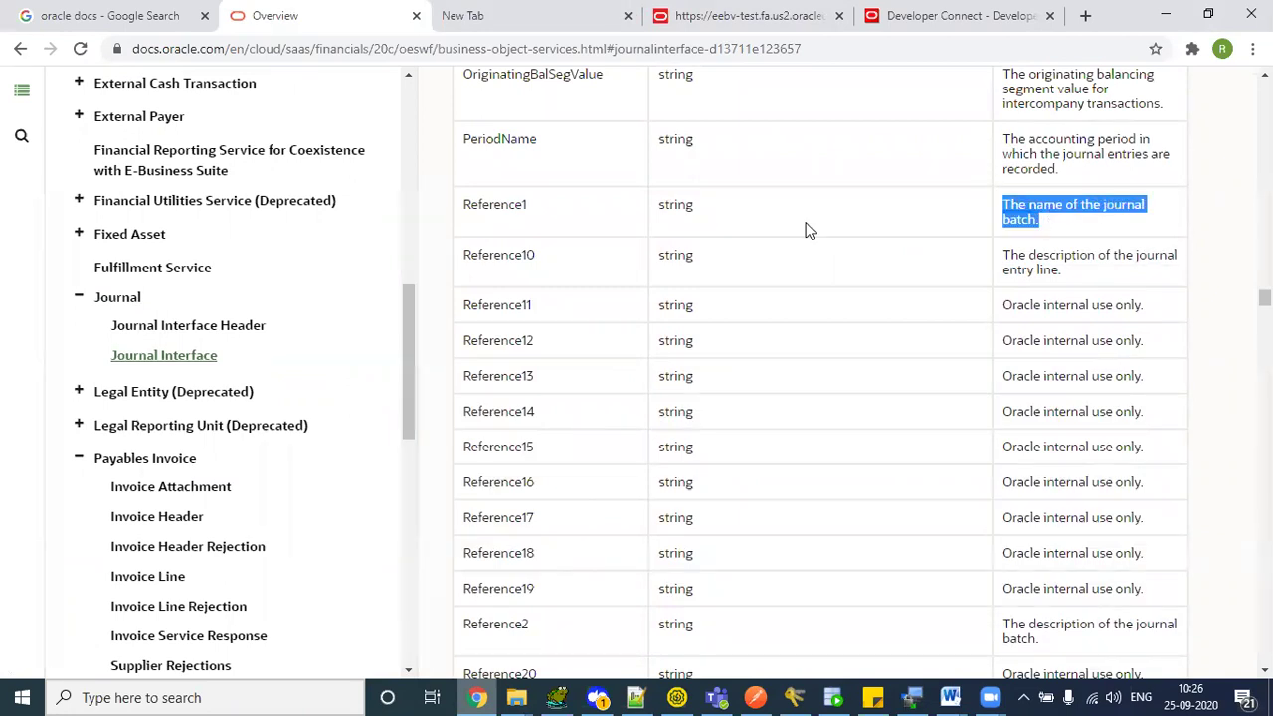
{"action": "key", "text": "alt+Tab"}
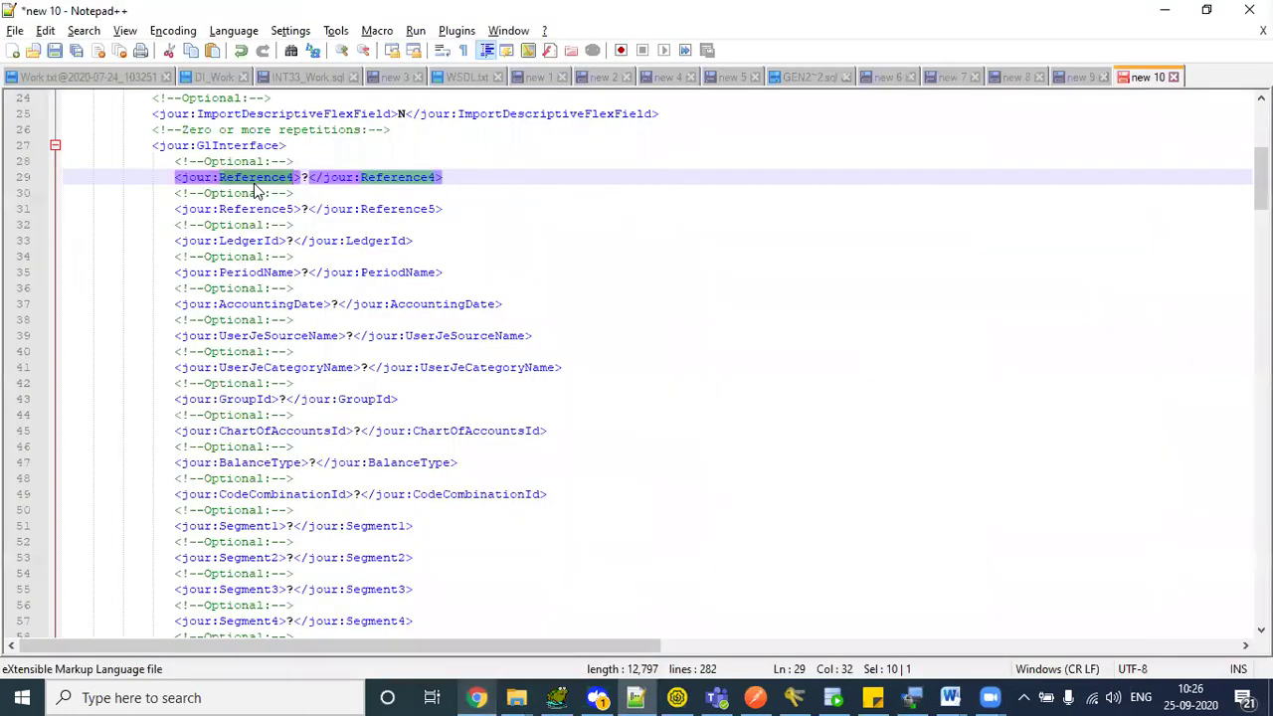
{"action": "double_click", "coordinate": [255, 183]}
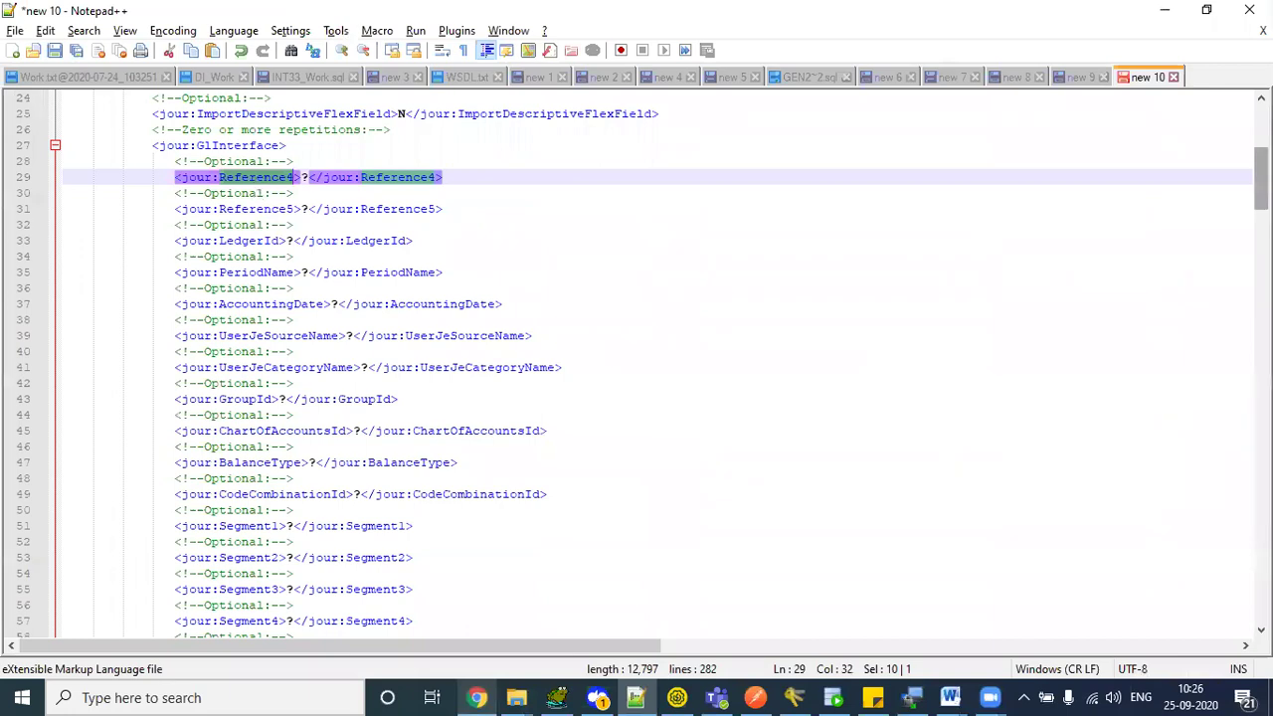
{"action": "left_click_drag", "start_coordinate": [1261, 179], "coordinate": [1261, 181]}
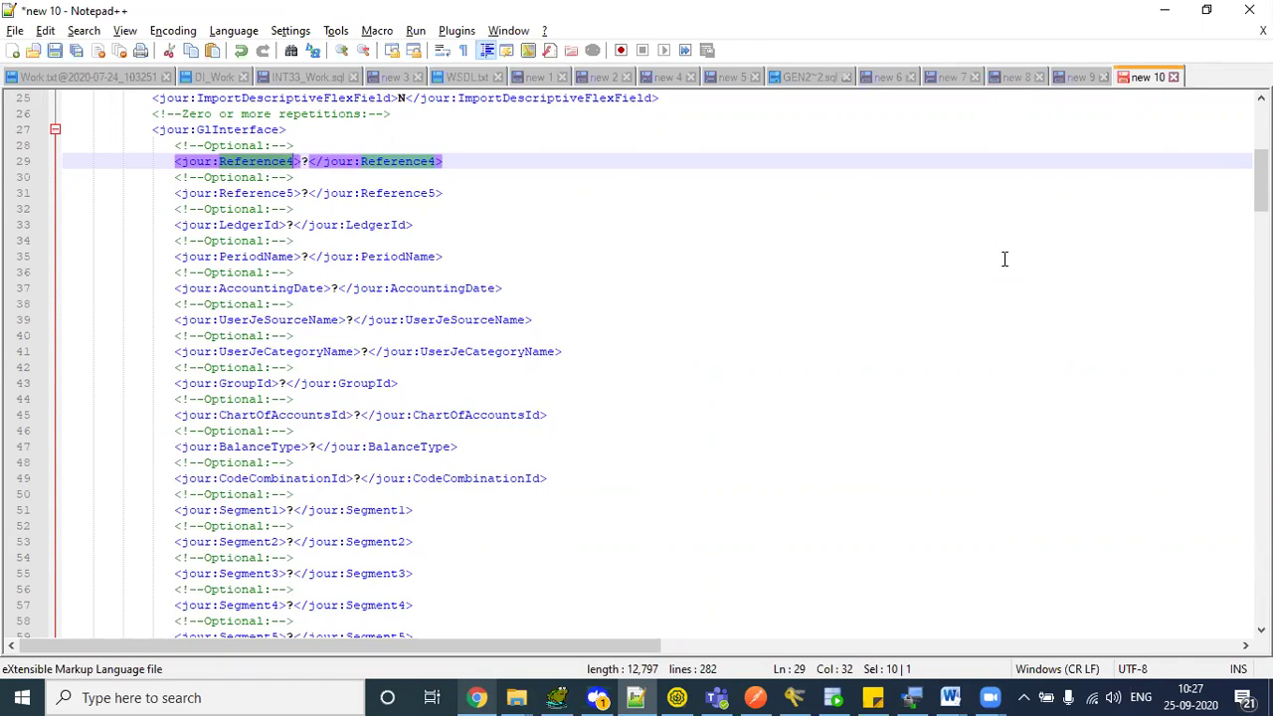
{"action": "key", "text": "alt+Tab"}
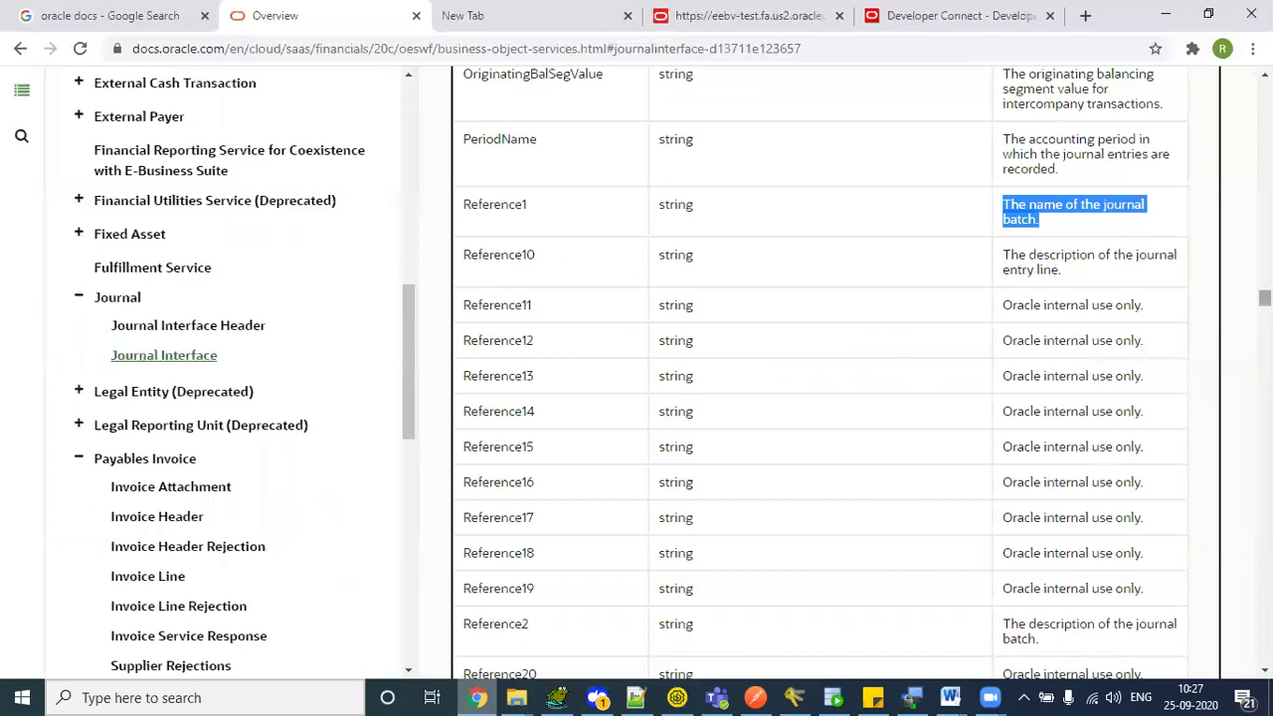
- Refresh the Journal Interface page and read the Reference2 batch description
{"action": "key", "text": "F5"}
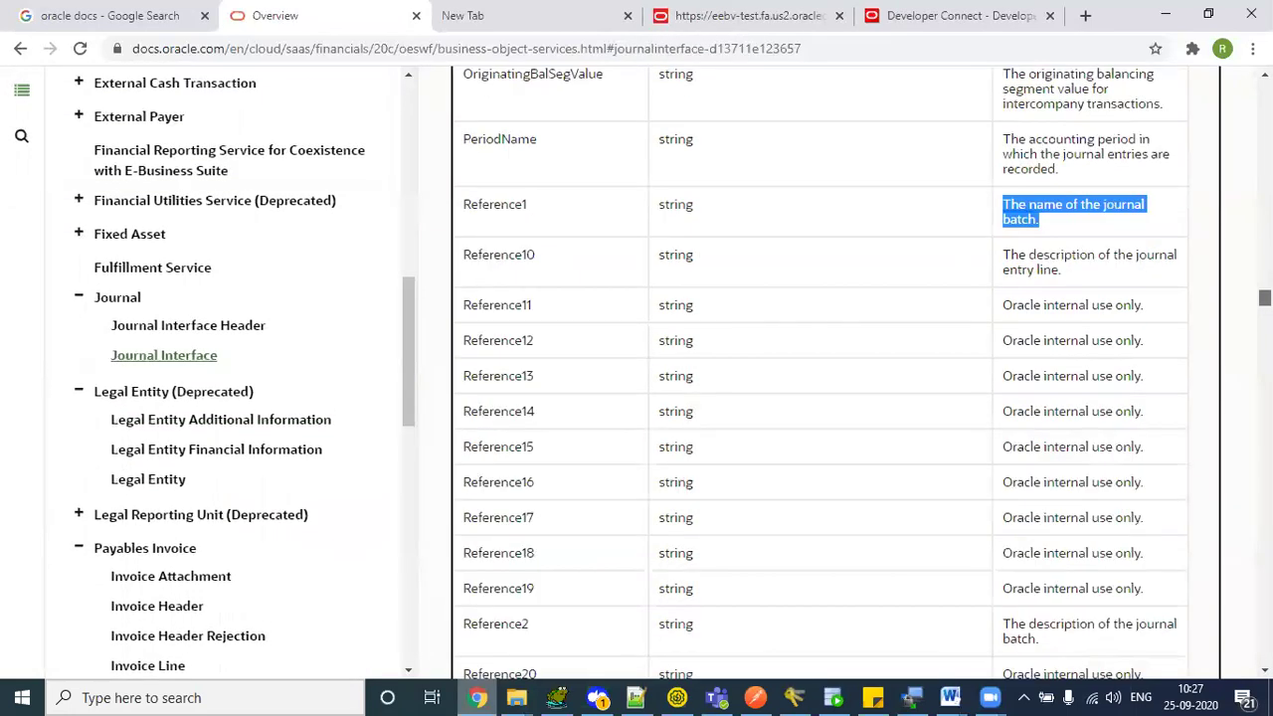
{"action": "left_click", "coordinate": [750, 215]}
{"action": "scroll", "coordinate": [750, 216], "scroll_direction": "down", "scroll_amount": 3}
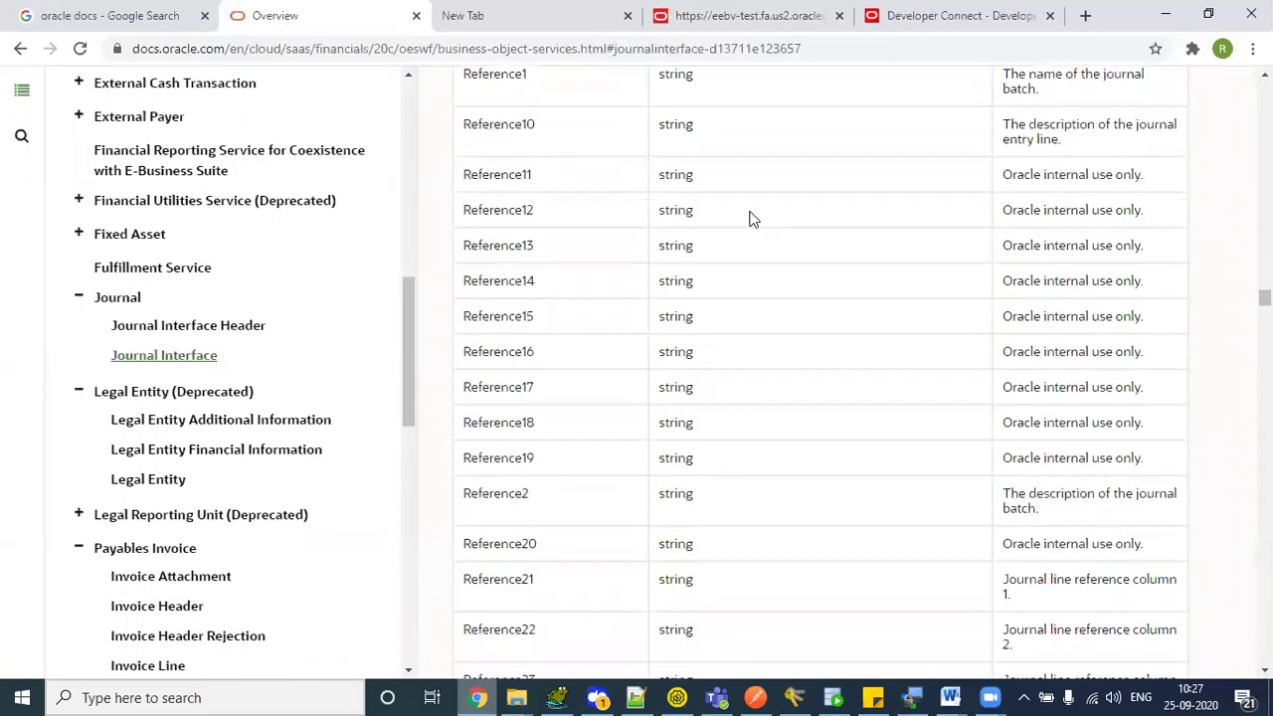
{"action": "mouse_move", "coordinate": [1043, 328]}
{"action": "left_mouse_down"}
{"action": "mouse_move", "coordinate": [1072, 330]}
{"action": "mouse_move", "coordinate": [1080, 361]}
{"action": "mouse_move", "coordinate": [1046, 343]}
{"action": "left_mouse_up"}
{"action": "left_click", "coordinate": [479, 482]}
{"action": "scroll", "coordinate": [480, 482], "scroll_direction": "down", "scroll_amount": 3}
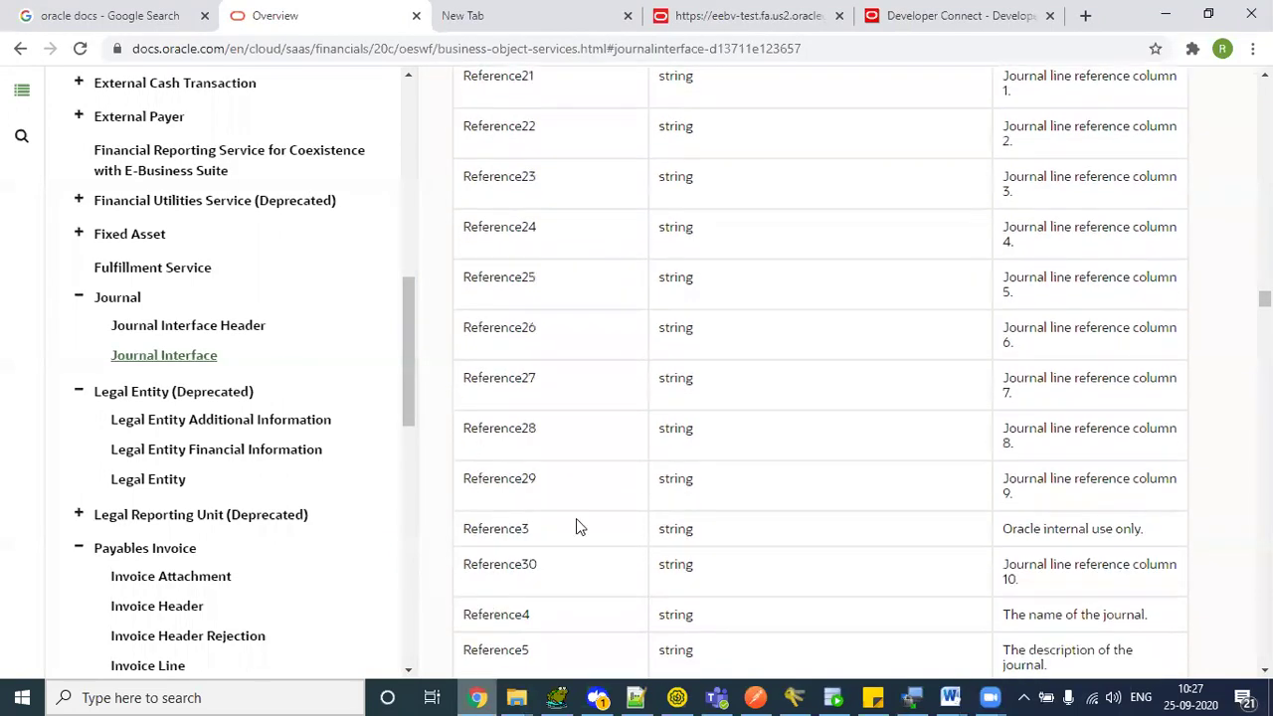
- Highlight Reference4 (journal name) and Reference5 (journal description), and check Reference3
{"action": "left_click_drag", "start_coordinate": [482, 528], "coordinate": [530, 529]}
{"action": "left_click_drag", "start_coordinate": [1055, 528], "coordinate": [1078, 531]}
{"action": "scroll", "coordinate": [1077, 532], "scroll_direction": "down", "scroll_amount": 1}
{"action": "scroll", "coordinate": [1078, 533], "scroll_direction": "down", "scroll_amount": 2}
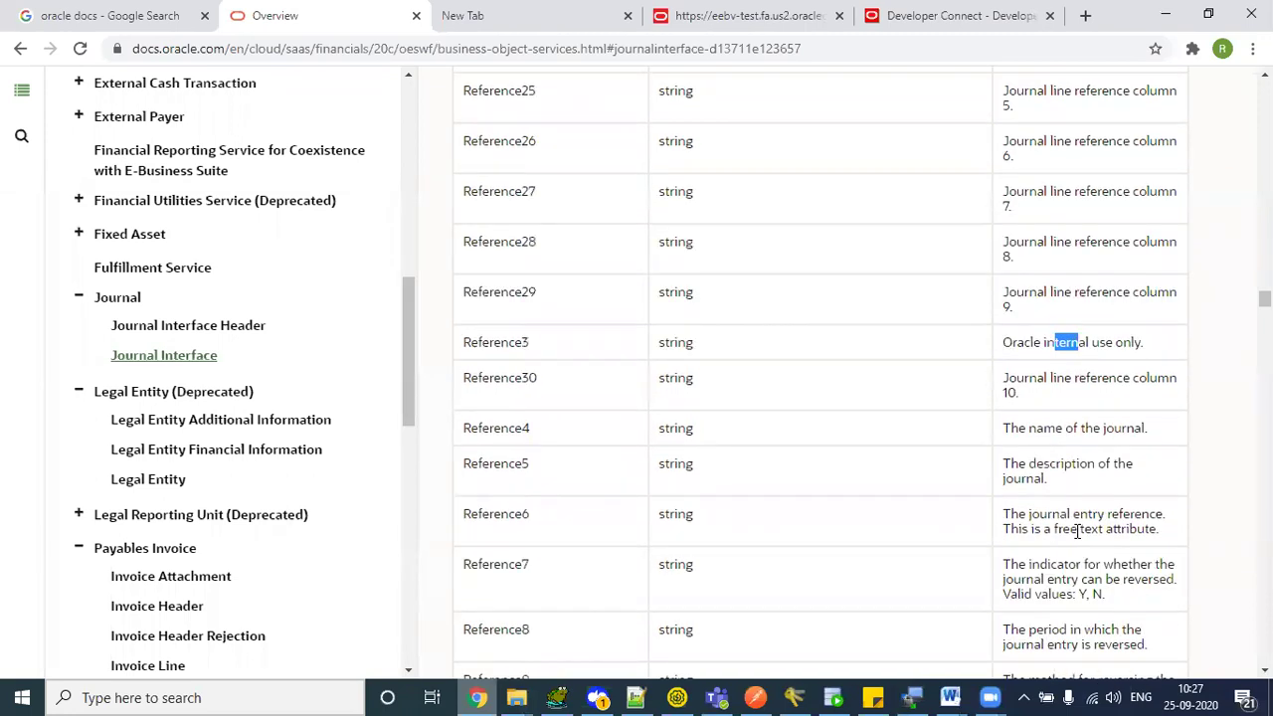
{"action": "left_click_drag", "start_coordinate": [514, 427], "coordinate": [480, 428]}
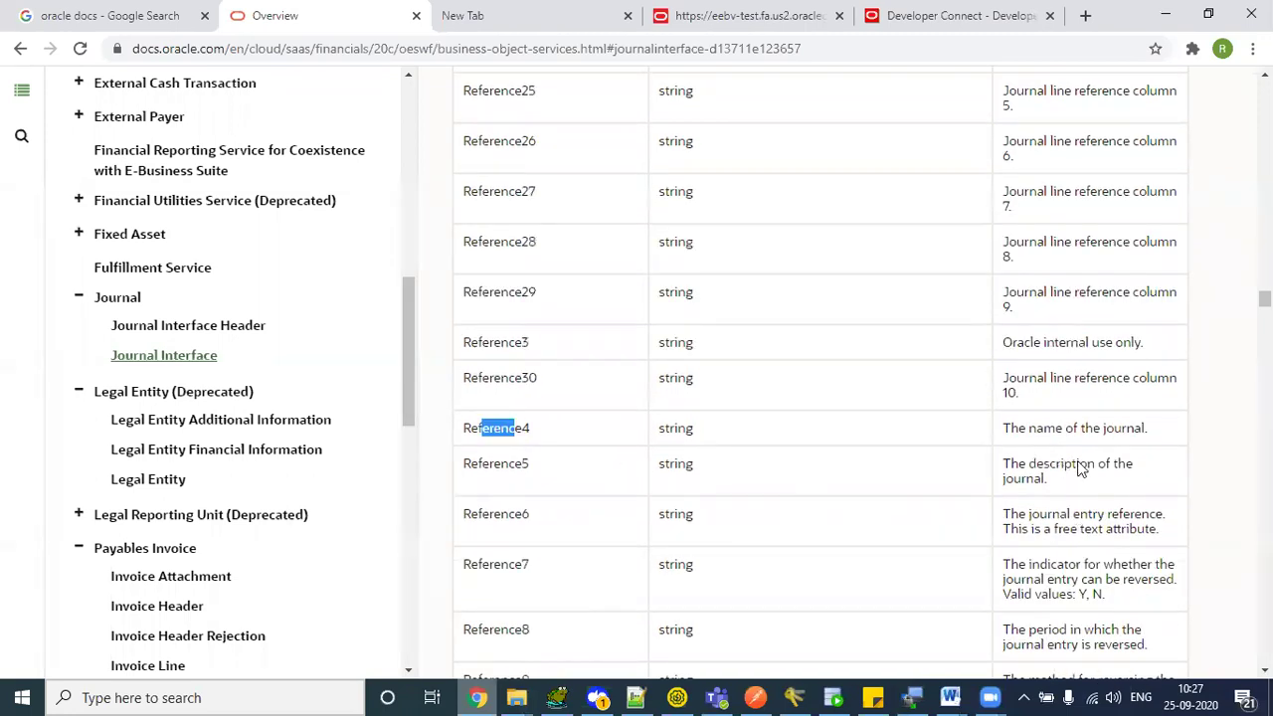
{"action": "left_click_drag", "start_coordinate": [1005, 433], "coordinate": [1155, 430]}
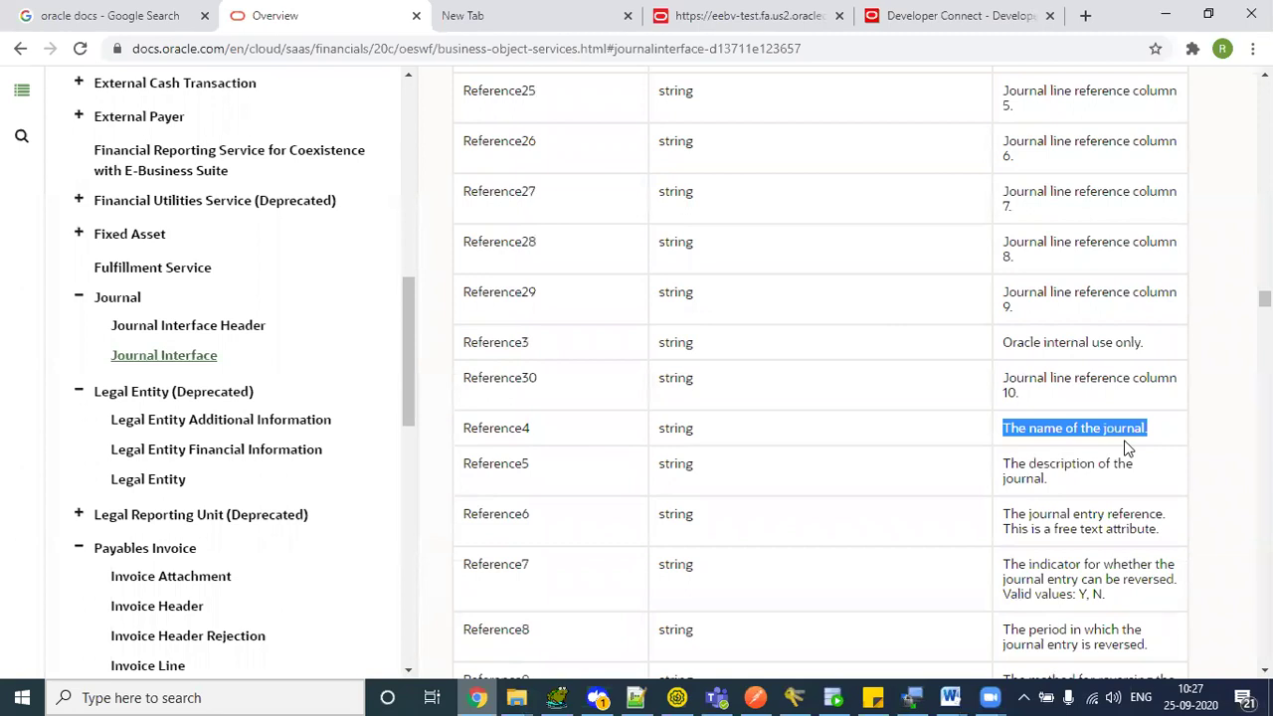
{"action": "left_click_drag", "start_coordinate": [465, 464], "coordinate": [552, 465]}
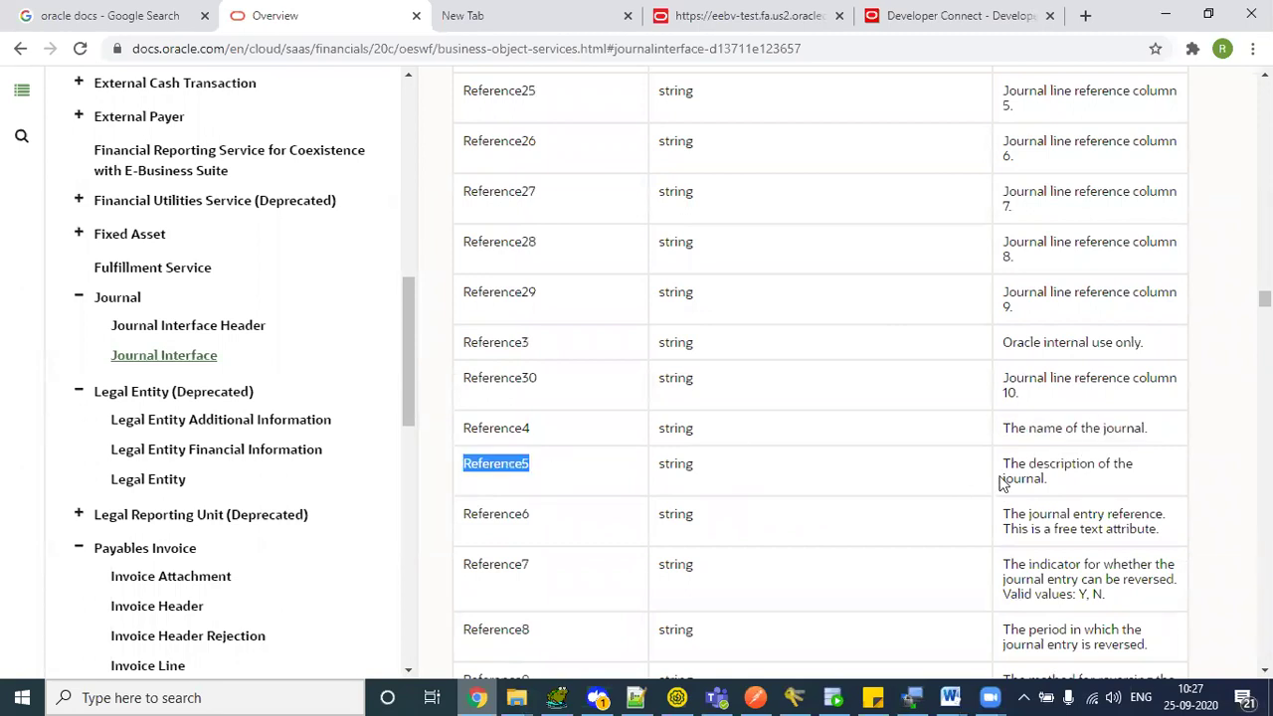
{"action": "left_click_drag", "start_coordinate": [1005, 466], "coordinate": [1075, 488]}
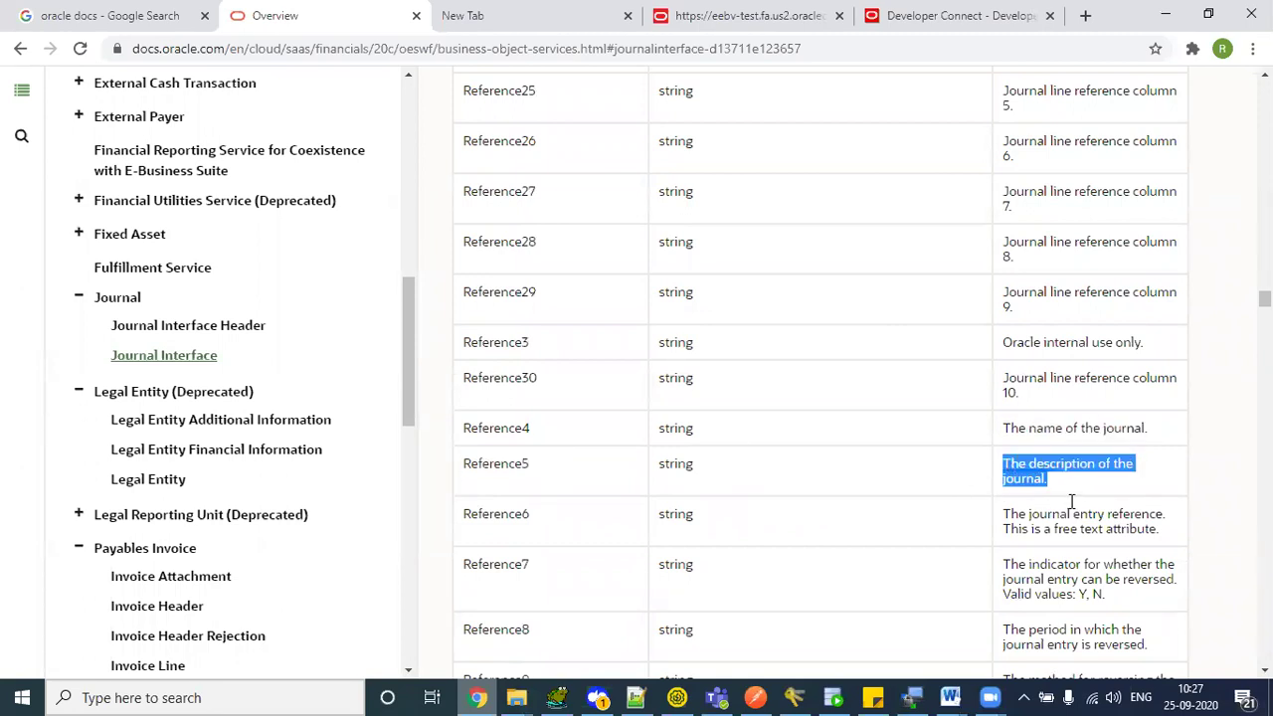
{"action": "left_click_drag", "start_coordinate": [463, 344], "coordinate": [533, 356]}
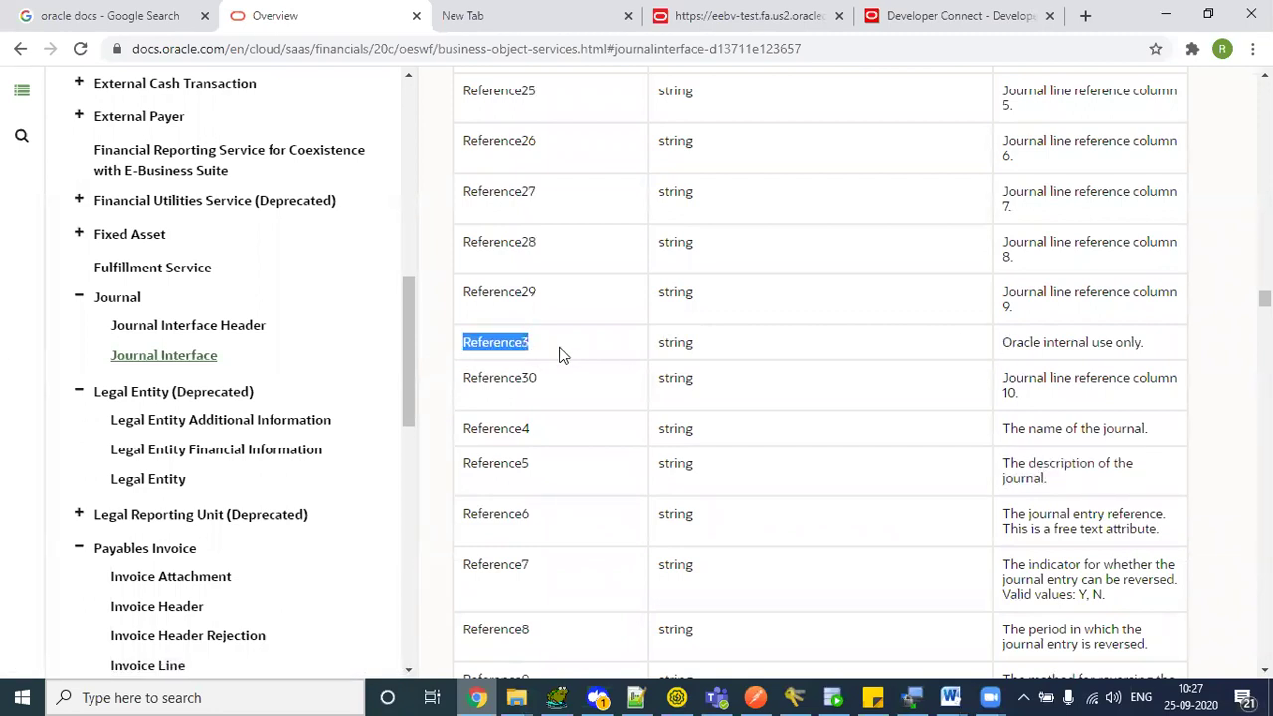
{"action": "left_click", "coordinate": [527, 345]}
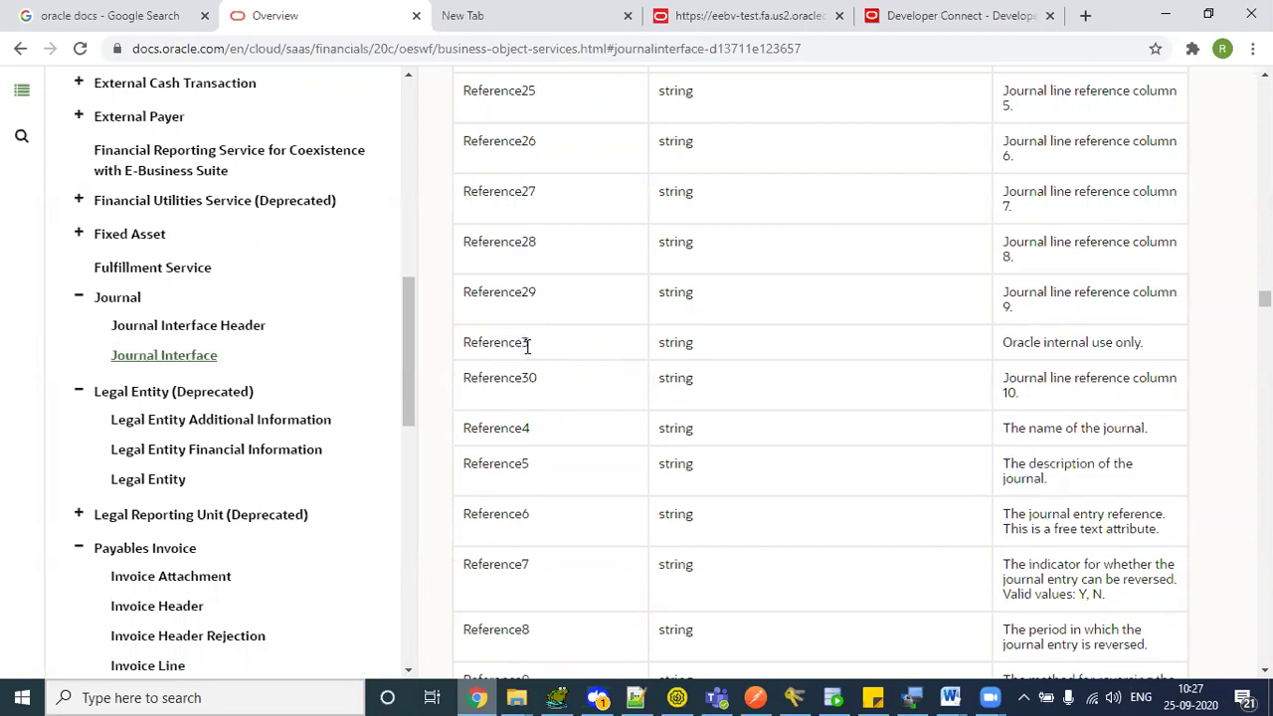
{"action": "key", "text": "alt+Tab"}
- Select lines 27 through 278, the whole first GlInterface block
{"action": "left_click", "coordinate": [304, 161]}
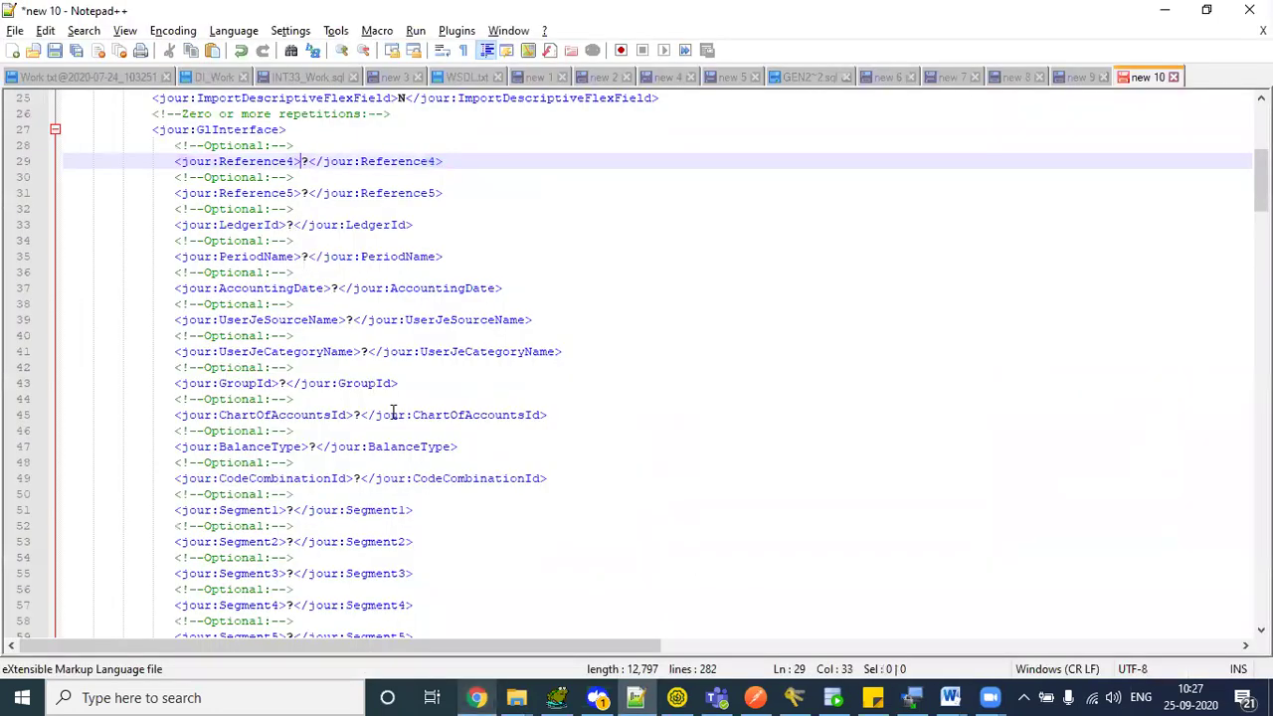
{"action": "left_click_drag", "start_coordinate": [1261, 184], "coordinate": [1261, 172]}
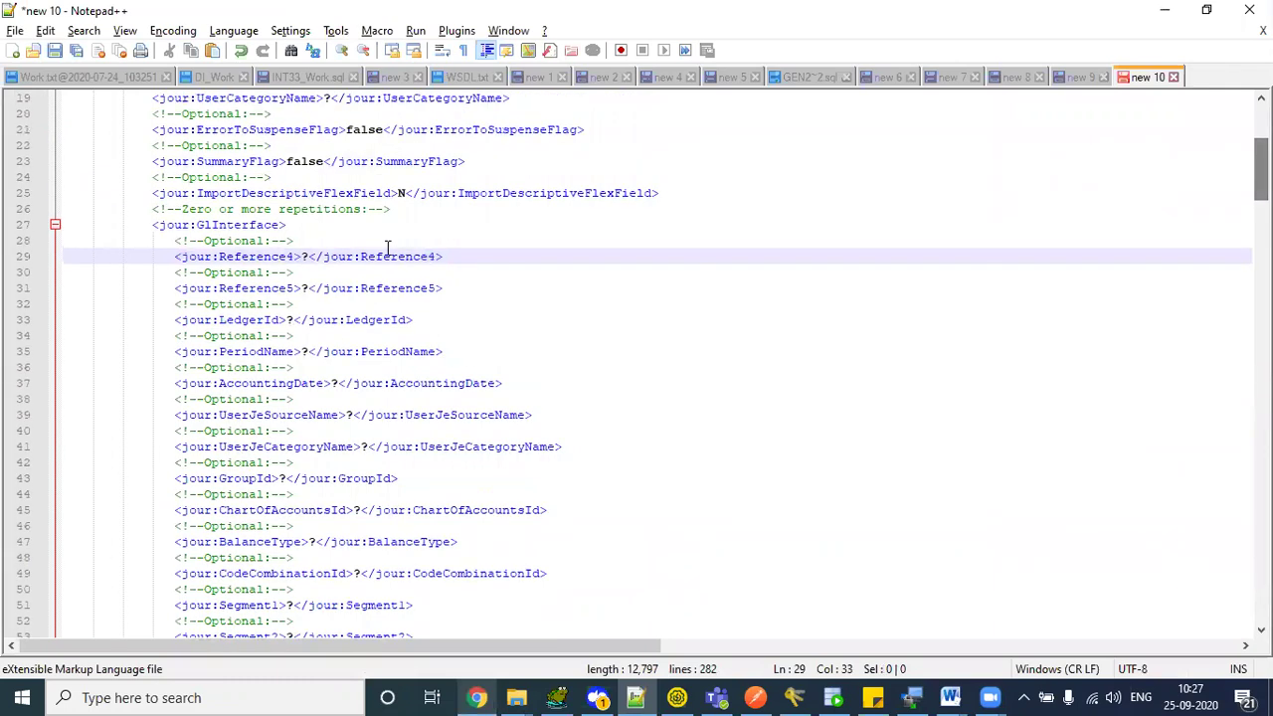
{"action": "left_click_drag", "start_coordinate": [157, 203], "coordinate": [406, 208]}
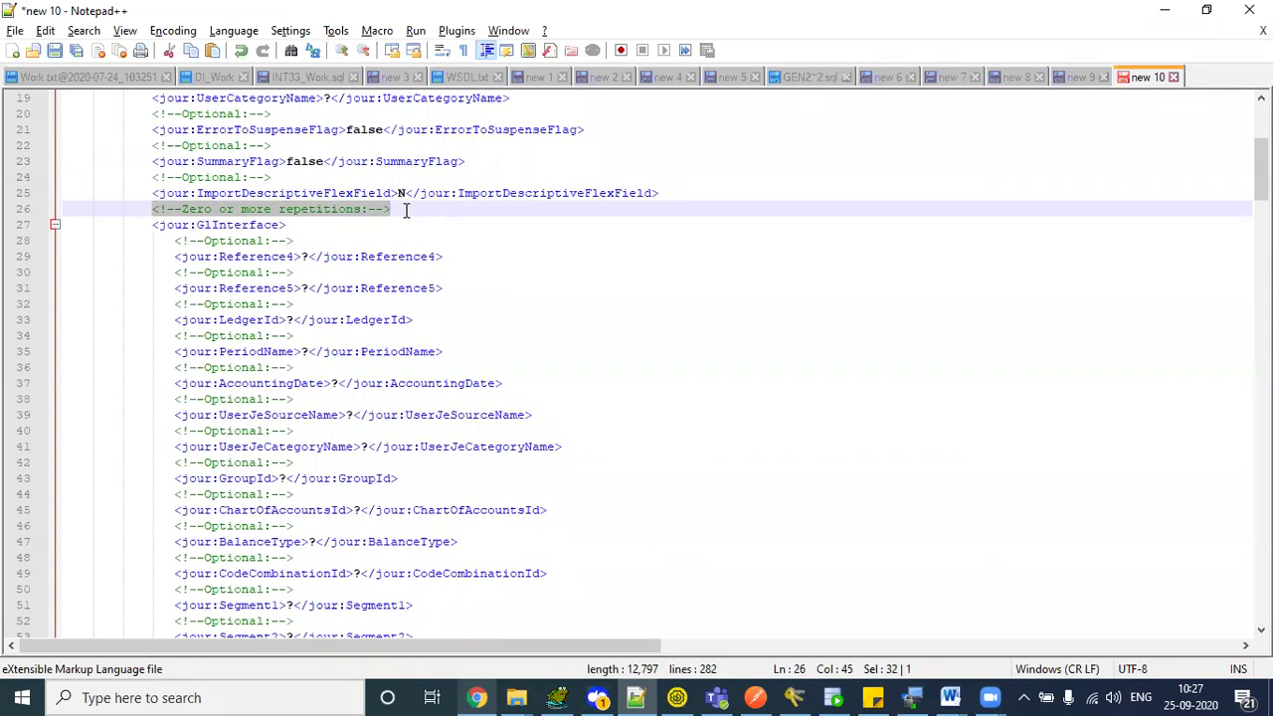
{"action": "left_click_drag", "start_coordinate": [146, 230], "coordinate": [310, 223]}
{"action": "left_click", "coordinate": [309, 224]}
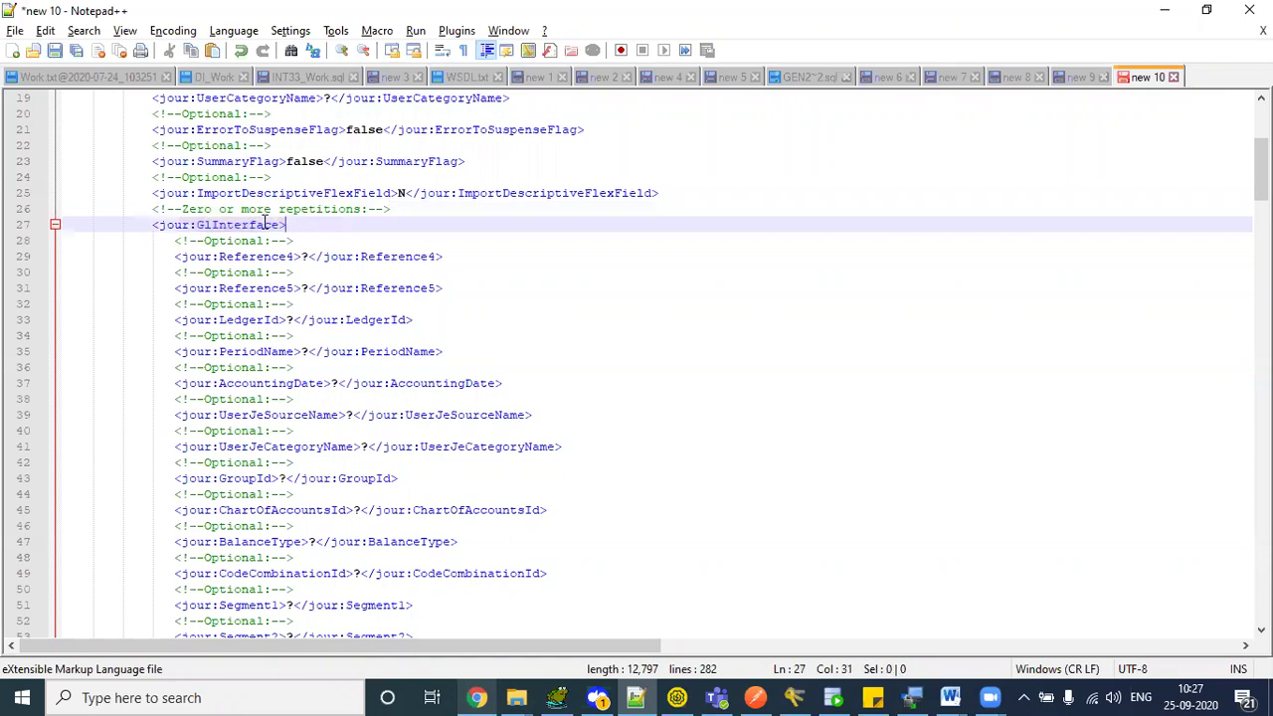
{"action": "left_click_drag", "start_coordinate": [152, 228], "coordinate": [303, 223]}
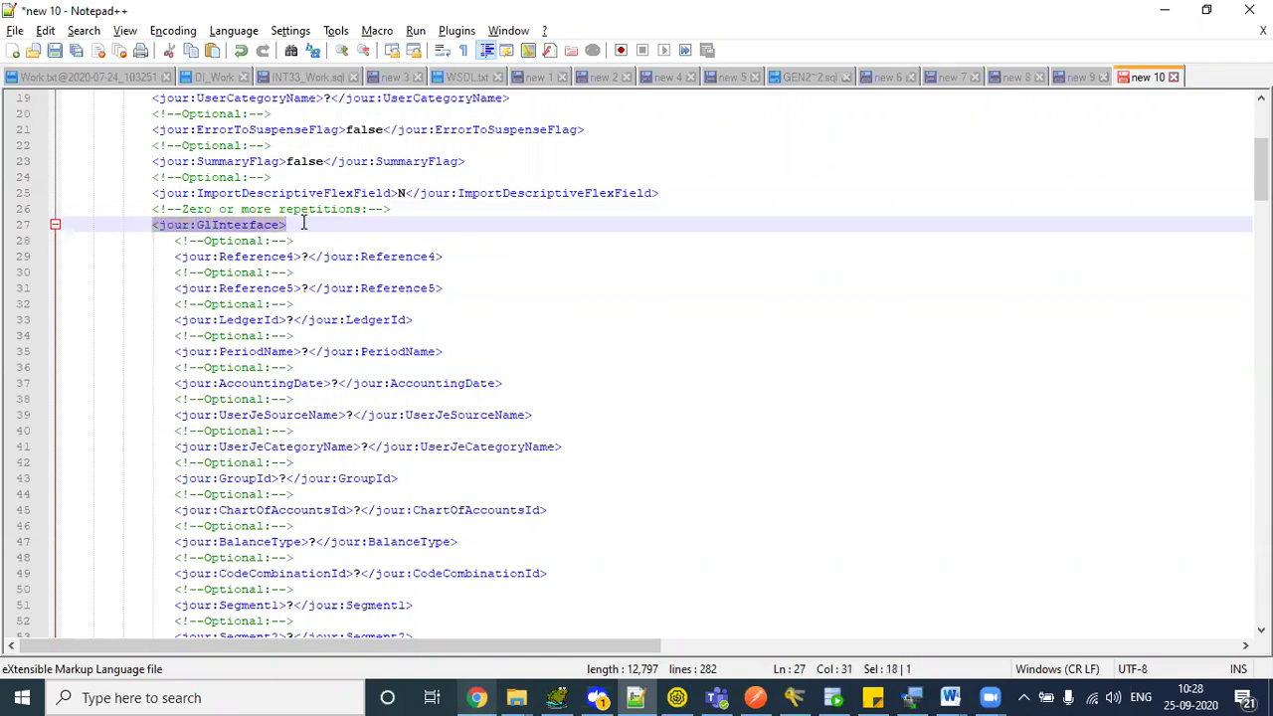
{"action": "left_click", "coordinate": [129, 225]}
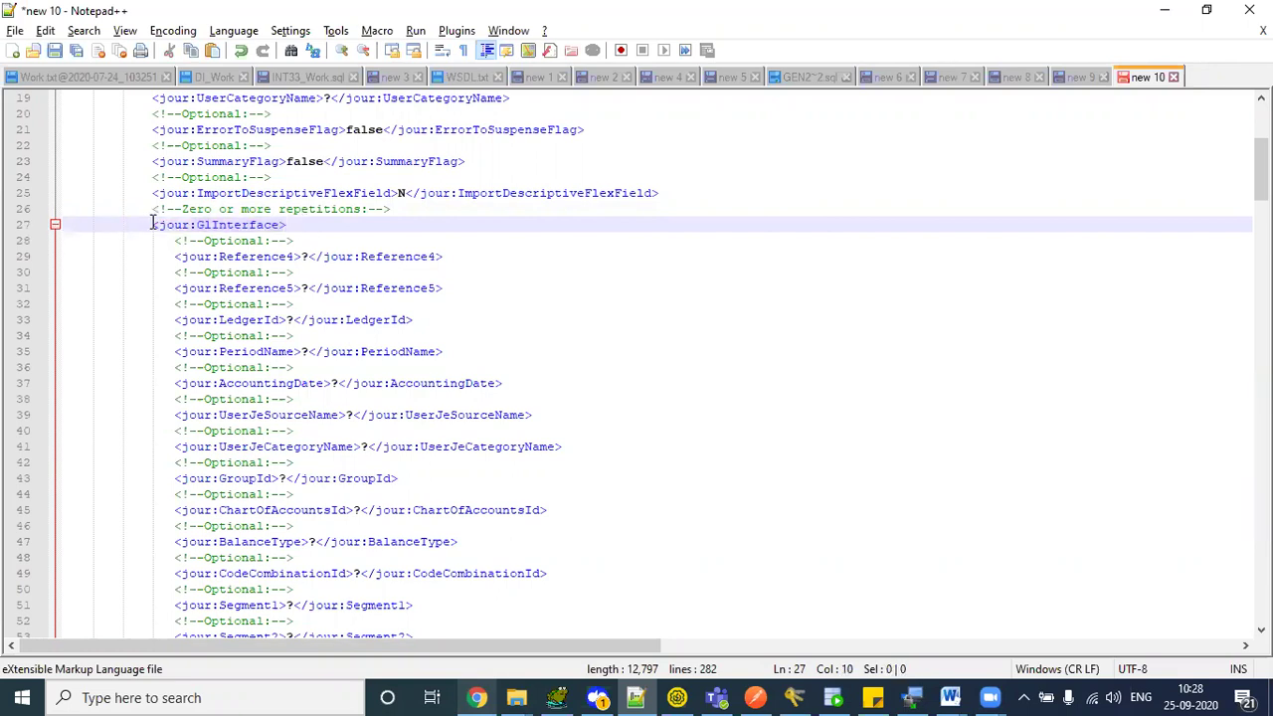
{"action": "left_click_drag", "start_coordinate": [152, 224], "coordinate": [261, 335]}
{"action": "left_click_drag", "start_coordinate": [384, 484], "coordinate": [680, 562]}
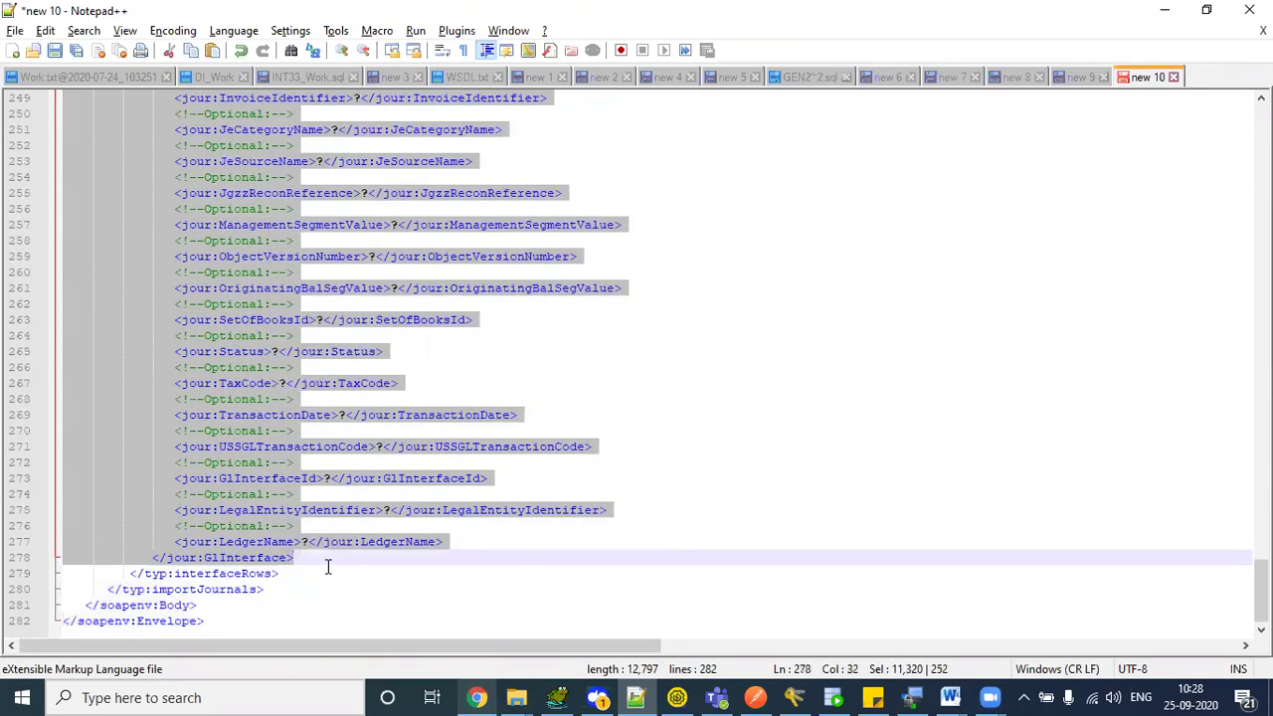
- Add a line after the first block and collapse both GlInterface blocks
{"action": "left_click", "coordinate": [327, 566]}
{"action": "key", "text": "Return"}
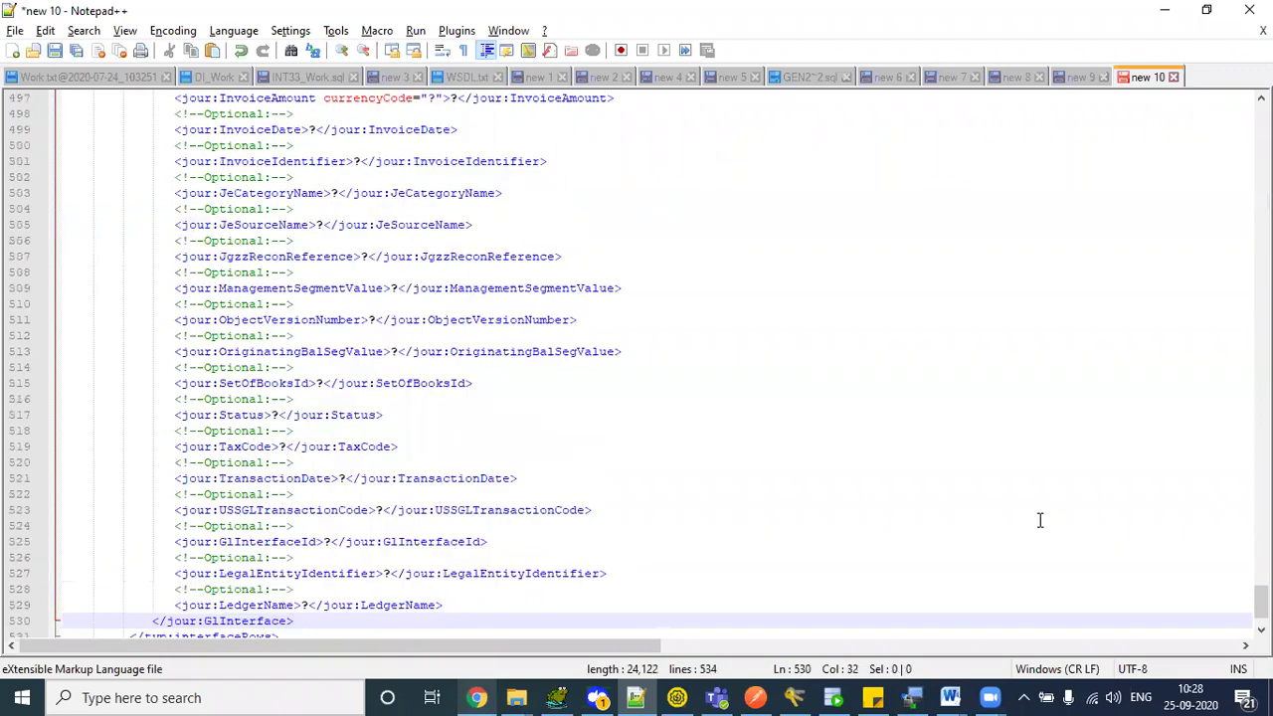
{"action": "left_click_drag", "start_coordinate": [1261, 602], "coordinate": [1261, 132]}
{"action": "left_click", "coordinate": [55, 335]}
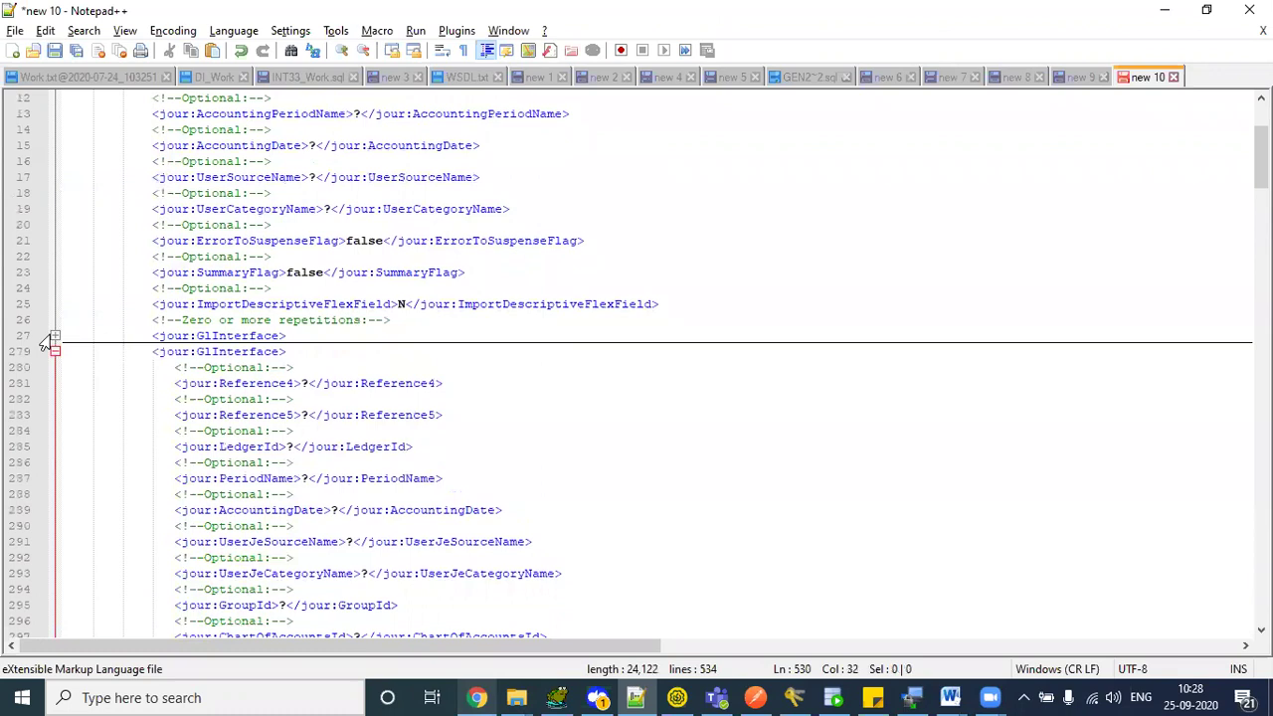
{"action": "left_click", "coordinate": [54, 351]}
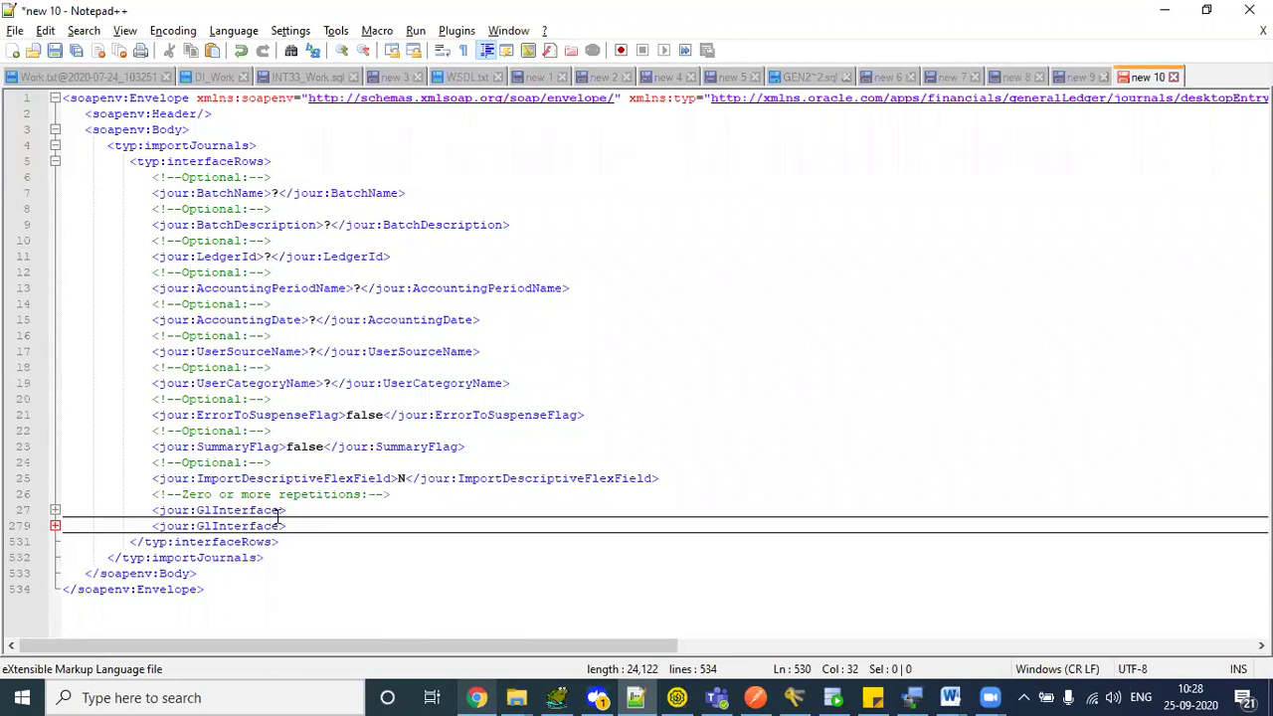
- Select the request from importJournals down to the first GlInterface tag
{"action": "left_click_drag", "start_coordinate": [151, 497], "coordinate": [406, 497]}
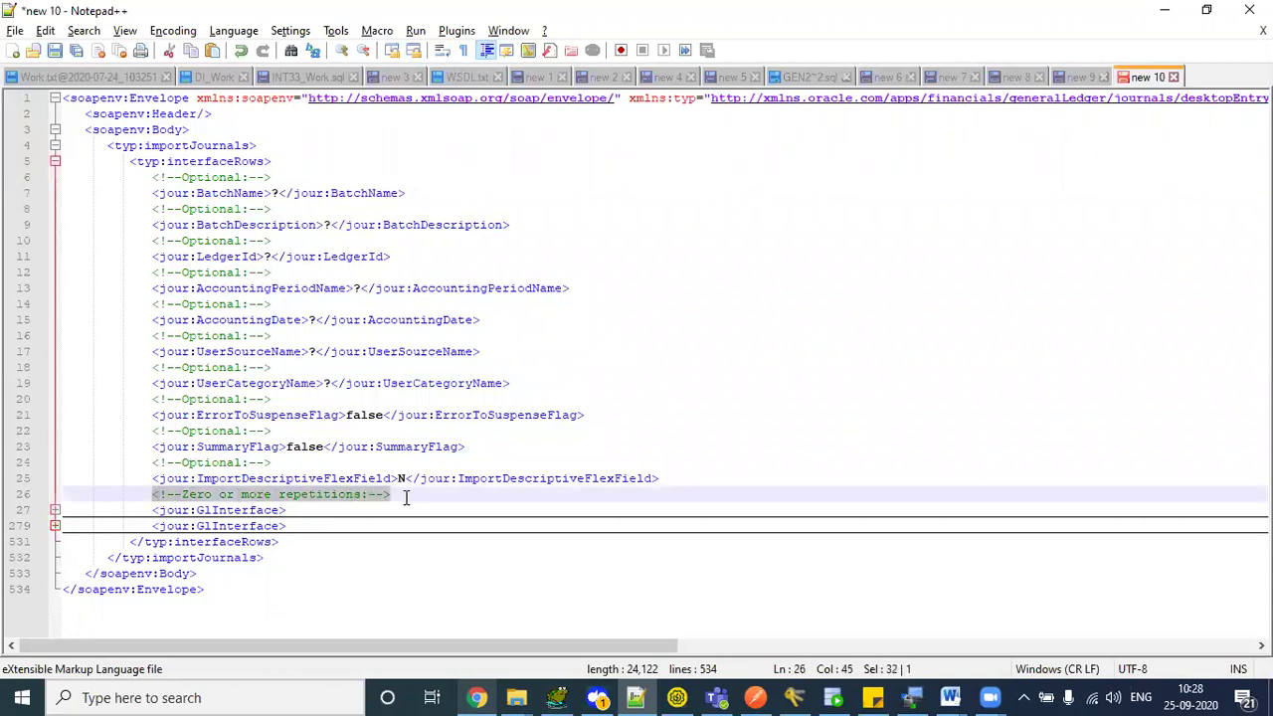
{"action": "left_click_drag", "start_coordinate": [153, 510], "coordinate": [285, 509]}
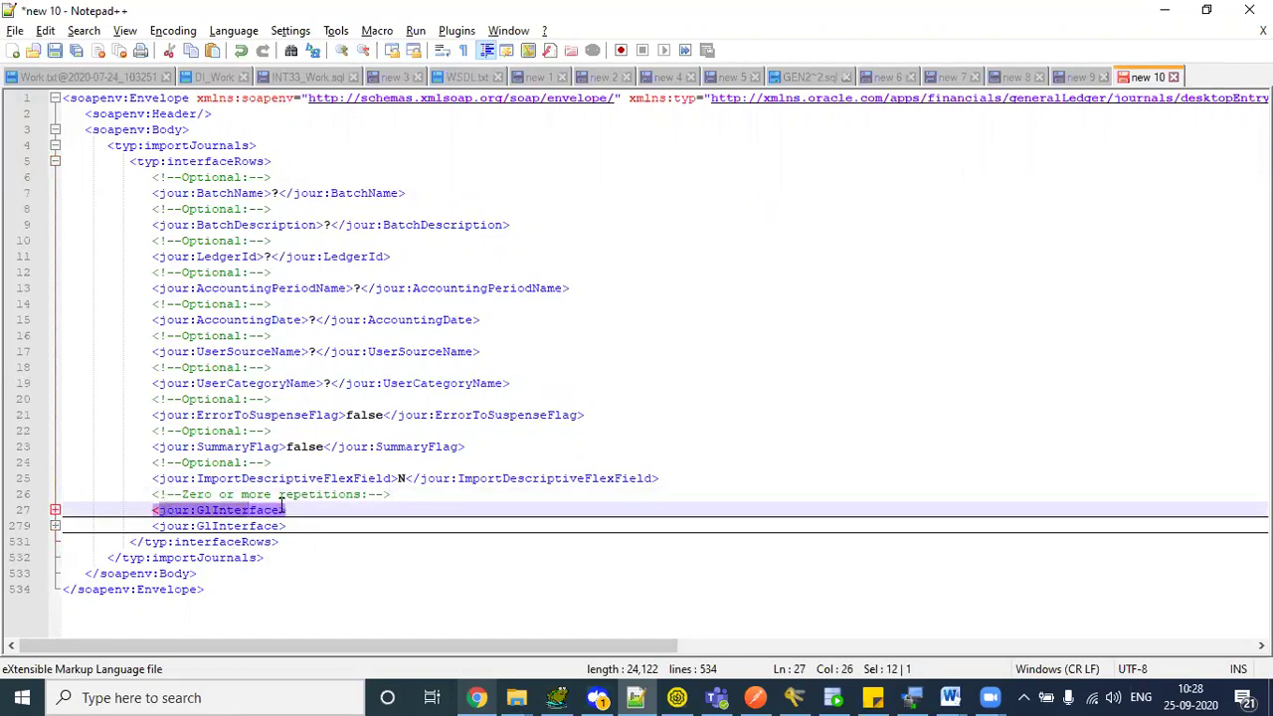
{"action": "left_click", "coordinate": [284, 509]}
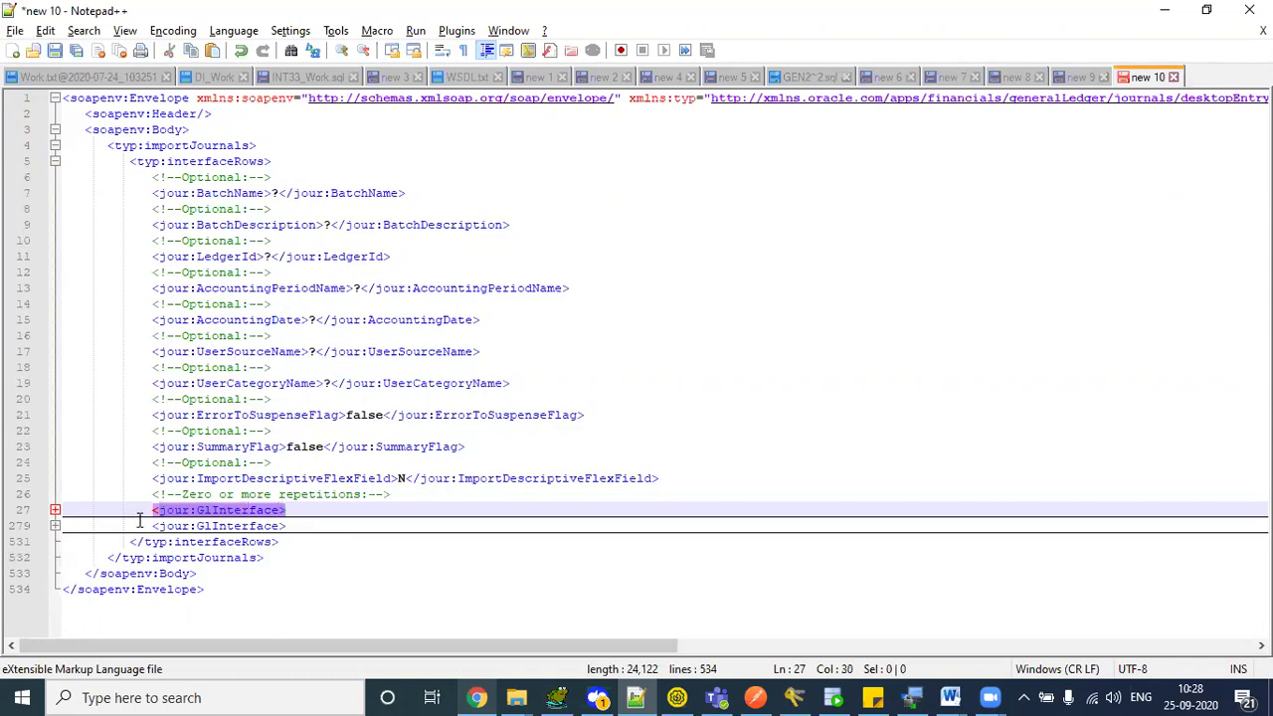
{"action": "left_click_drag", "start_coordinate": [151, 510], "coordinate": [292, 509]}
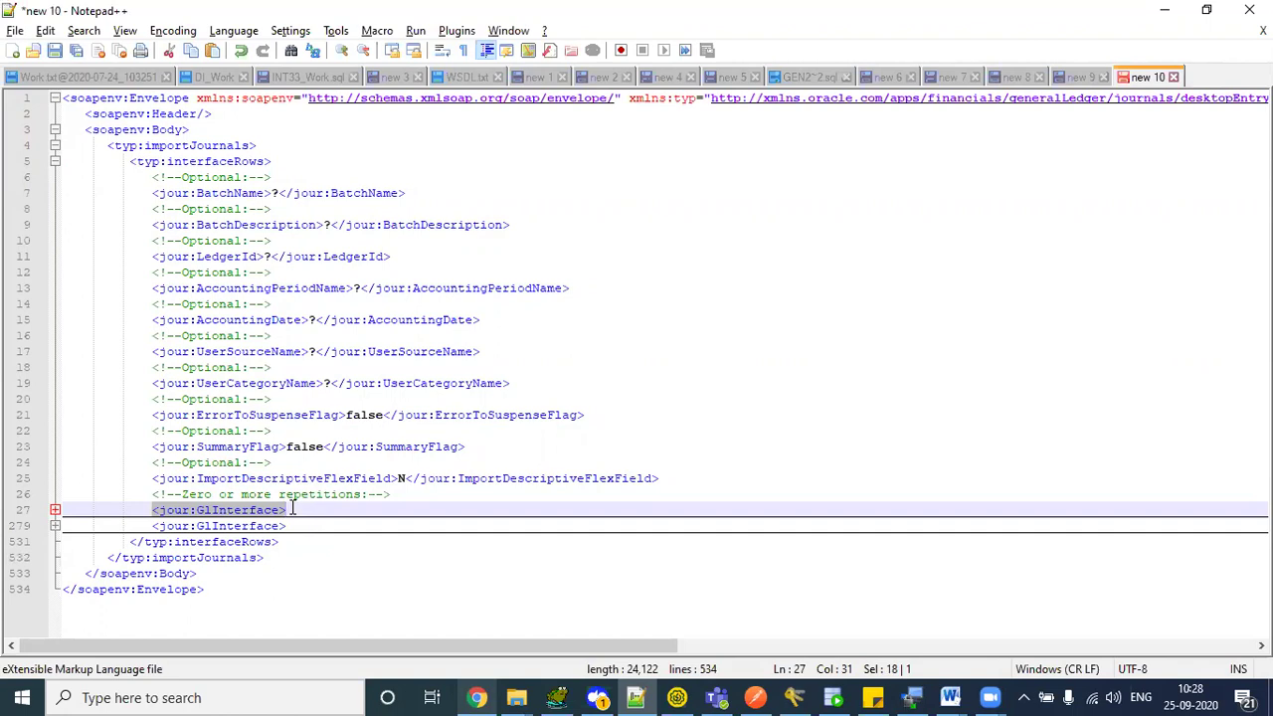
{"action": "left_click_drag", "start_coordinate": [151, 510], "coordinate": [300, 510]}
{"action": "left_click", "coordinate": [493, 446]}
{"action": "left_click_drag", "start_coordinate": [169, 146], "coordinate": [348, 504]}
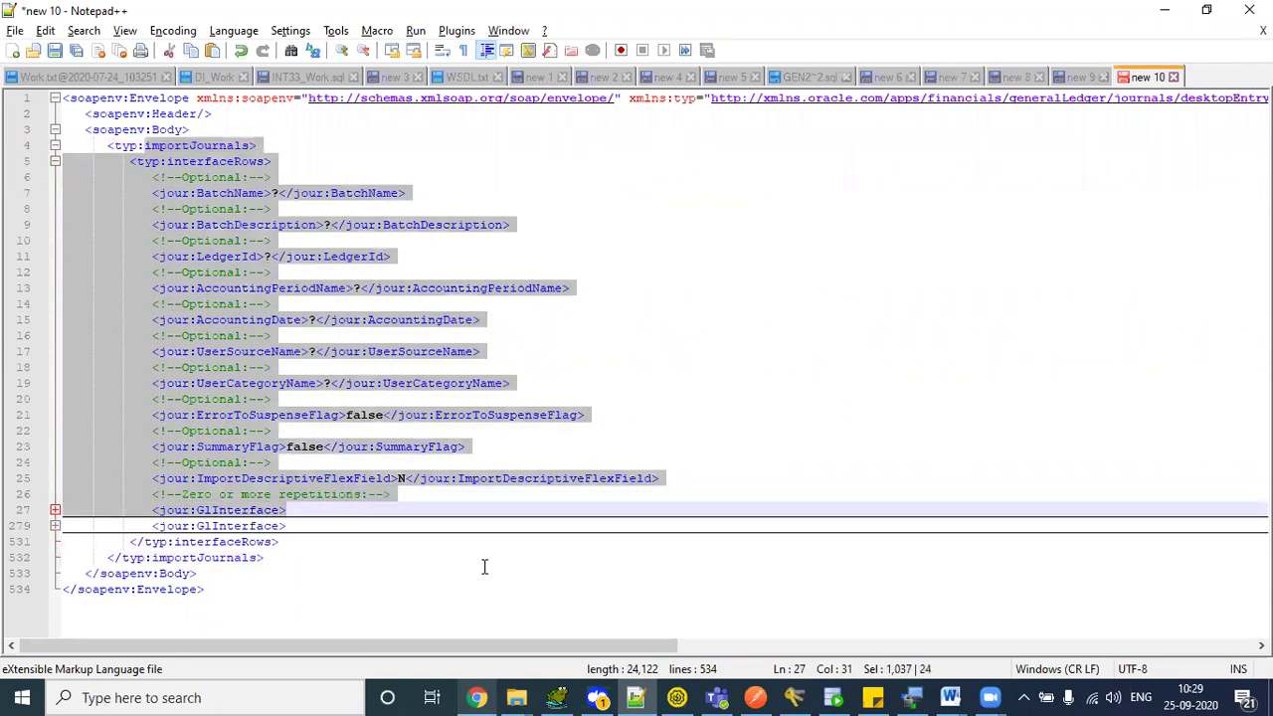
{"action": "left_click", "coordinate": [677, 697]}
- Open Request 1 under GPJournals > importJournals
{"action": "left_click", "coordinate": [333, 198]}
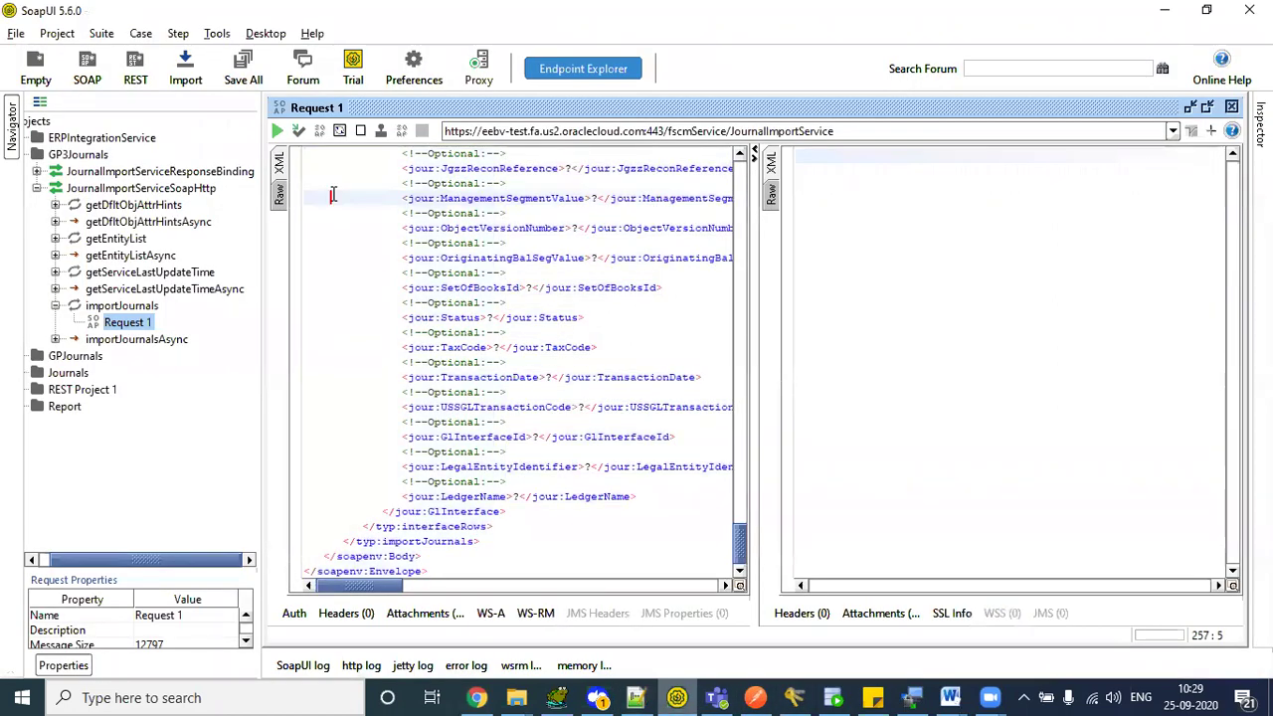
{"action": "left_click_drag", "start_coordinate": [115, 560], "coordinate": [103, 560]}
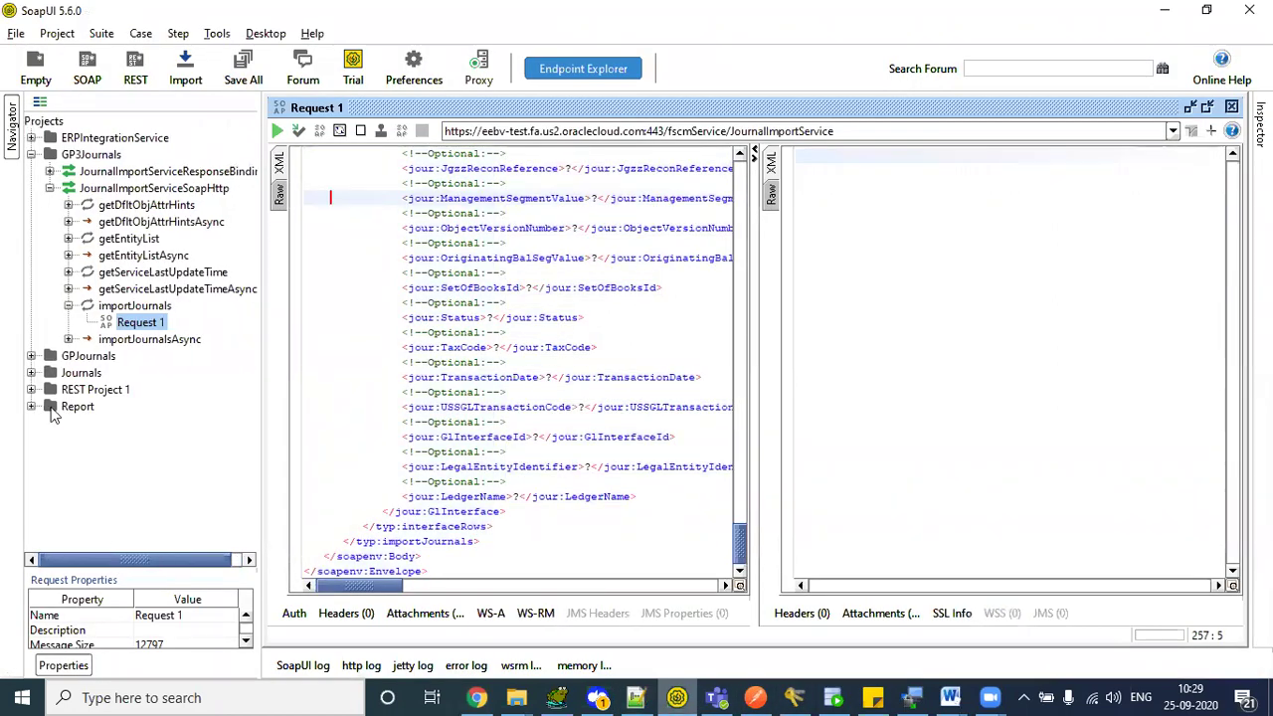
{"action": "left_click", "coordinate": [31, 356]}
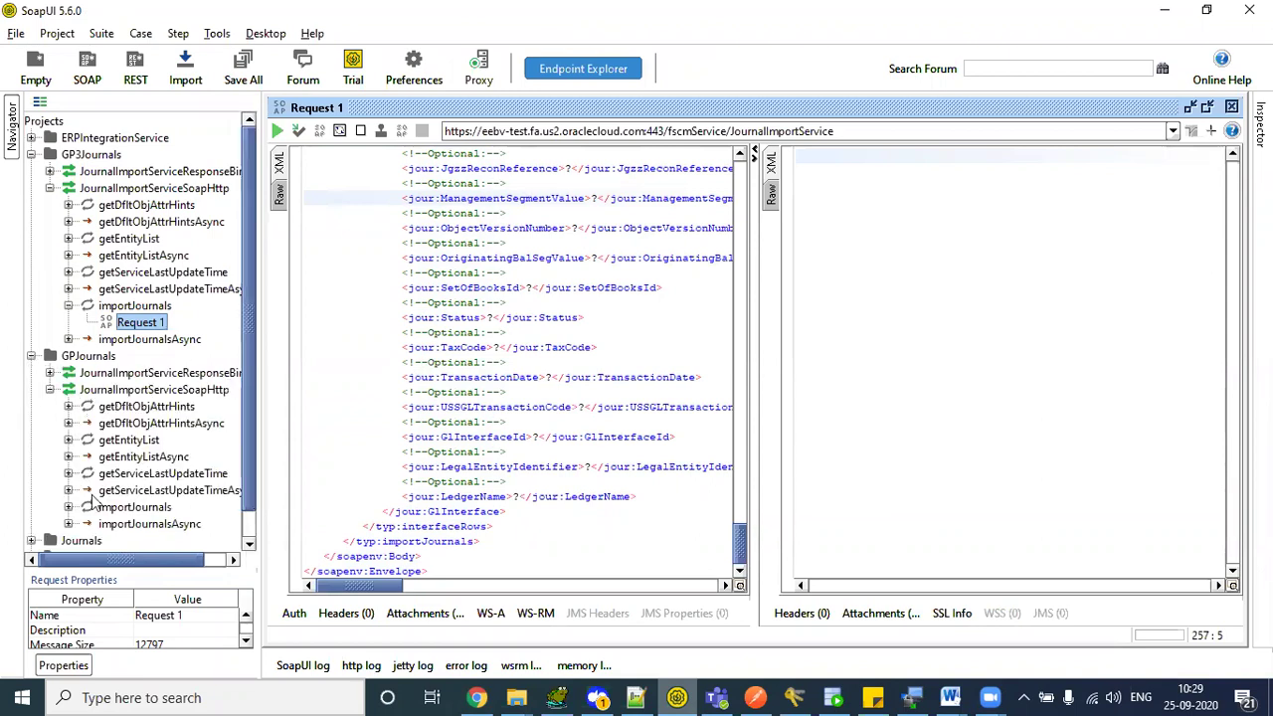
{"action": "left_click", "coordinate": [68, 508]}
{"action": "double_click", "coordinate": [141, 524]}
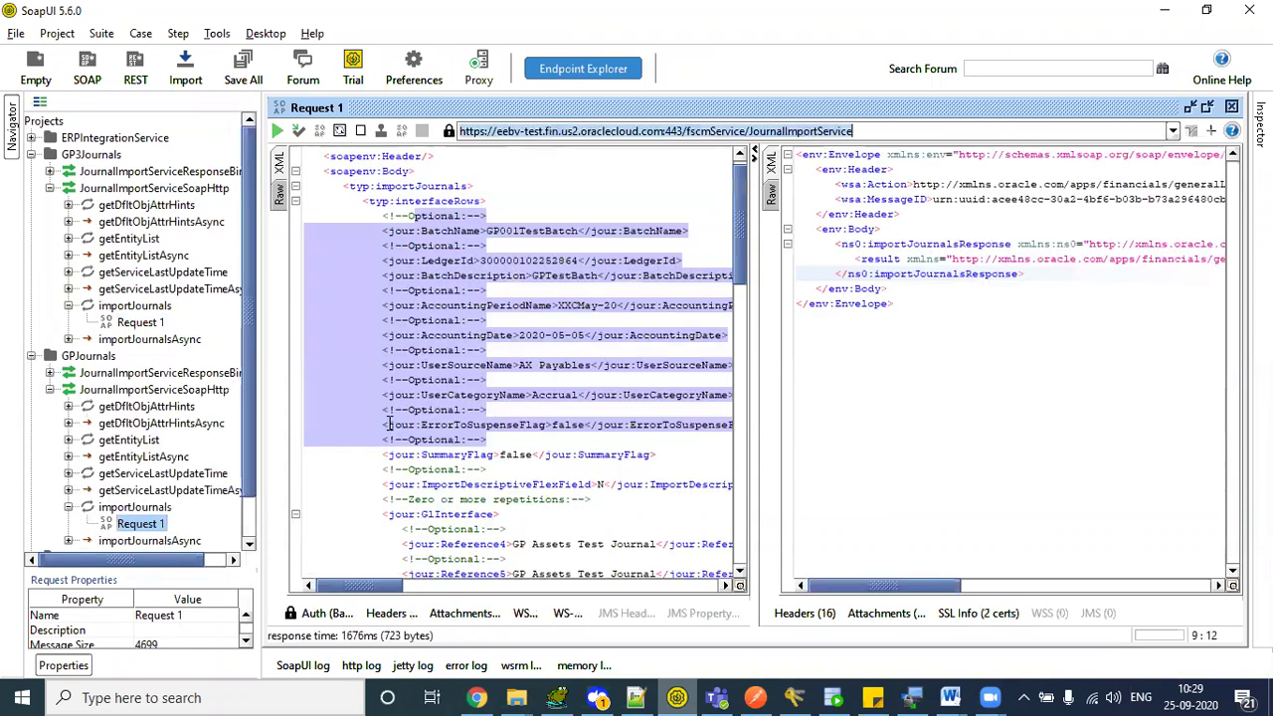
- Copy the full request into a new Notepad++ document, 'new 11', set to XML
{"action": "key", "text": "ctrl+a"}
{"action": "key", "text": "ctrl+c"}
{"action": "key", "text": "alt+Tab"}
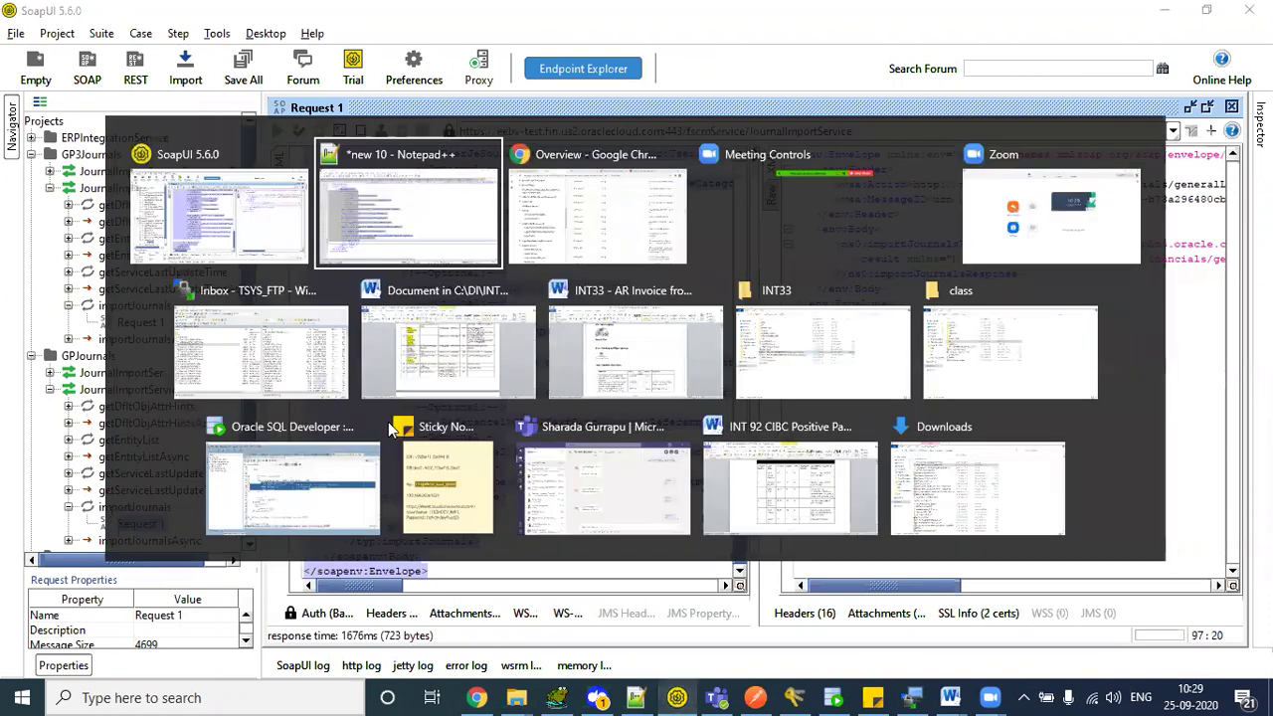
{"action": "key", "text": "ctrl+n"}
{"action": "key", "text": "ctrl+v"}
{"action": "key", "text": "alt+l"}
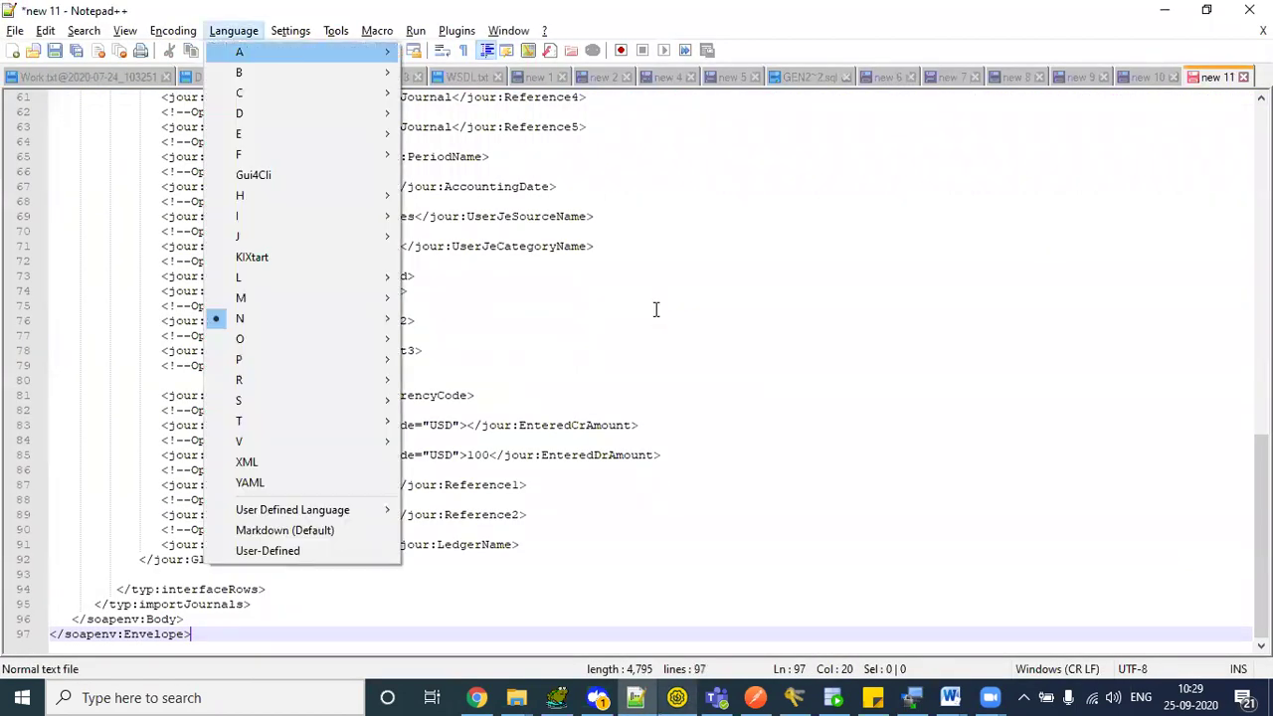
- Apply XML highlighting in new 11 and review the BatchName GP001TestBatch and LedgerId values
{"action": "key", "text": "x"}
{"action": "scroll", "coordinate": [378, 149], "scroll_direction": "up", "scroll_amount": 20}
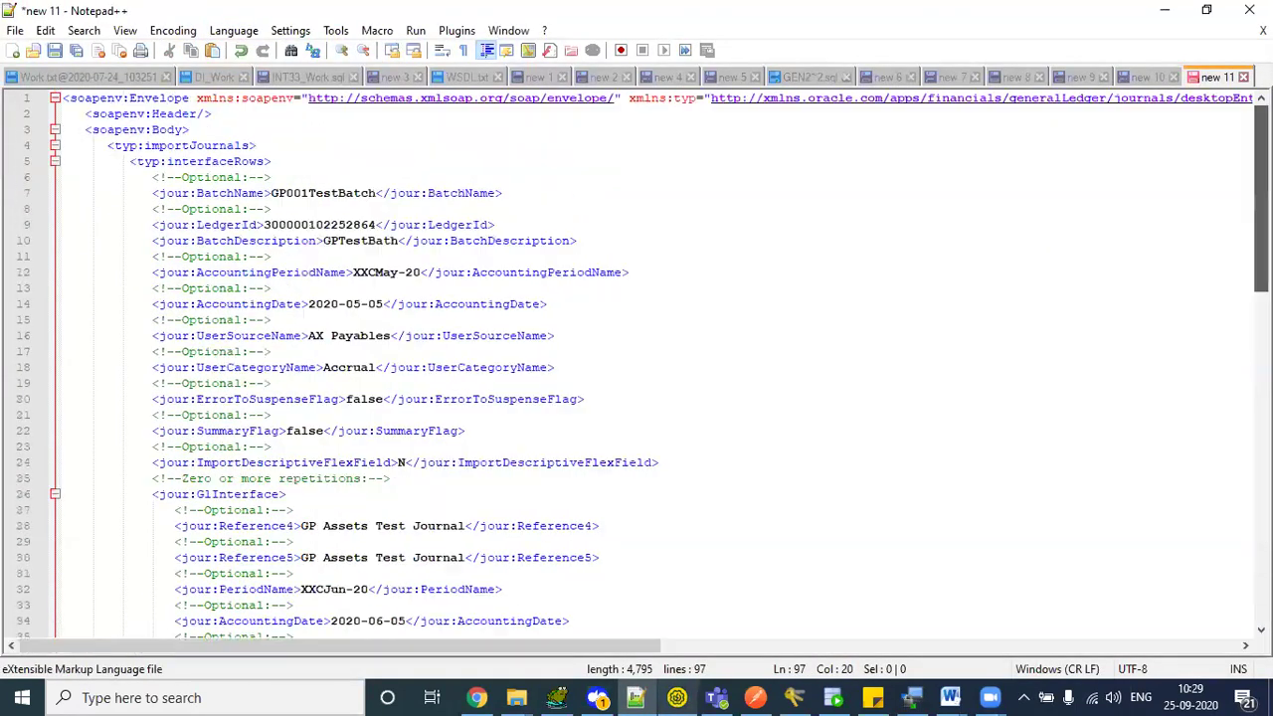
{"action": "left_click", "coordinate": [378, 149]}
{"action": "left_click", "coordinate": [209, 193]}
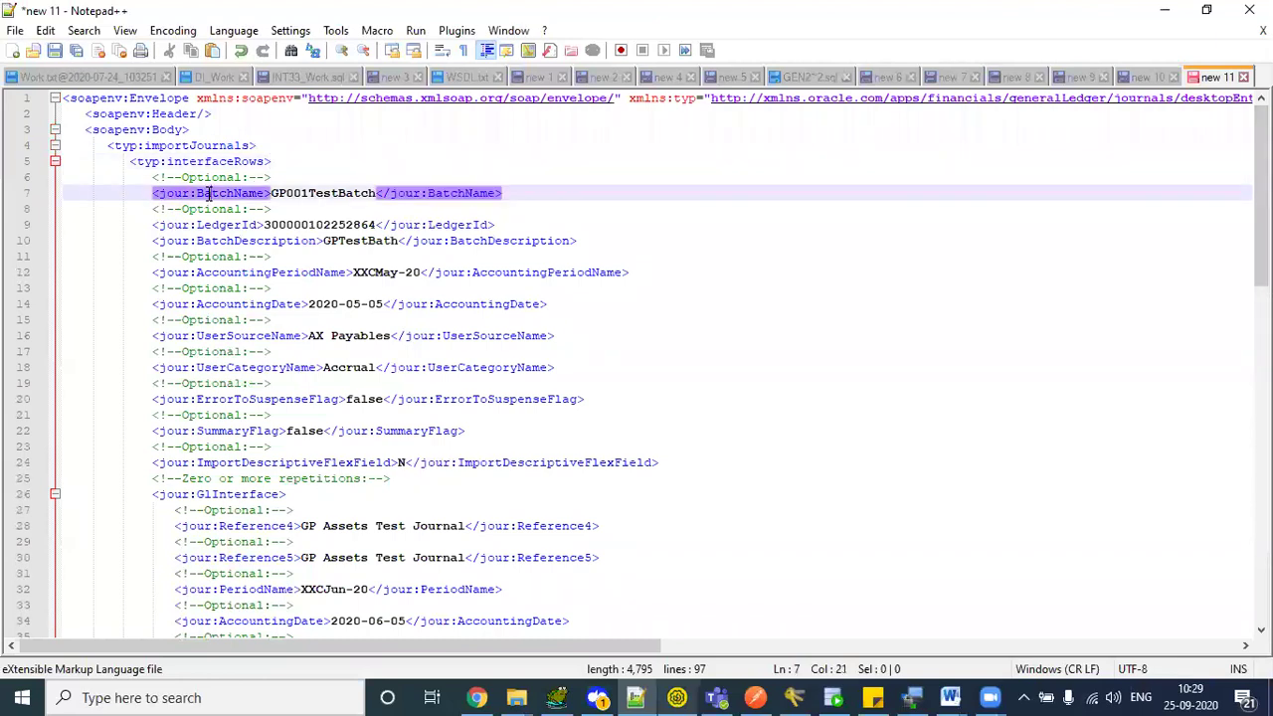
{"action": "double_click", "coordinate": [320, 193]}
{"action": "left_click", "coordinate": [236, 224]}
{"action": "double_click", "coordinate": [267, 225]}
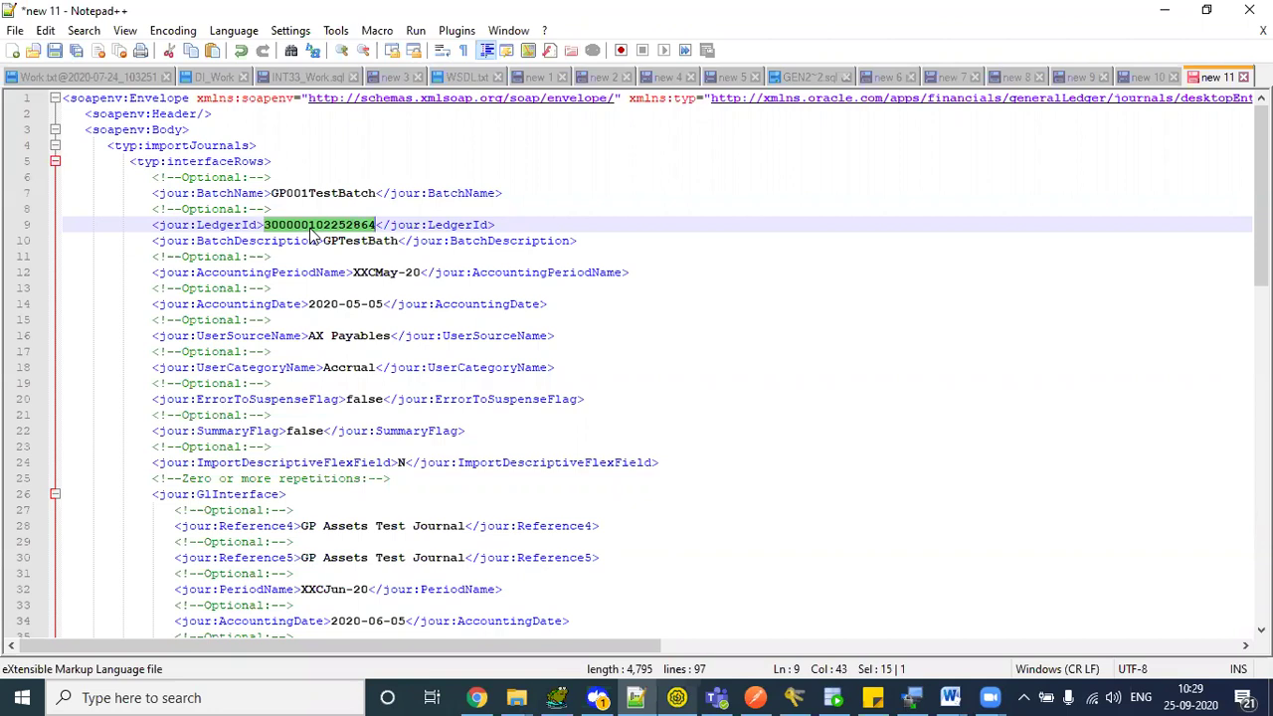
- Review the batch description GPTestBath, accounting period, AccountingDate, UserSourceName, UserCategoryName and flag lines
{"action": "scroll", "coordinate": [1262, 249], "scroll_direction": "down", "scroll_amount": 1}
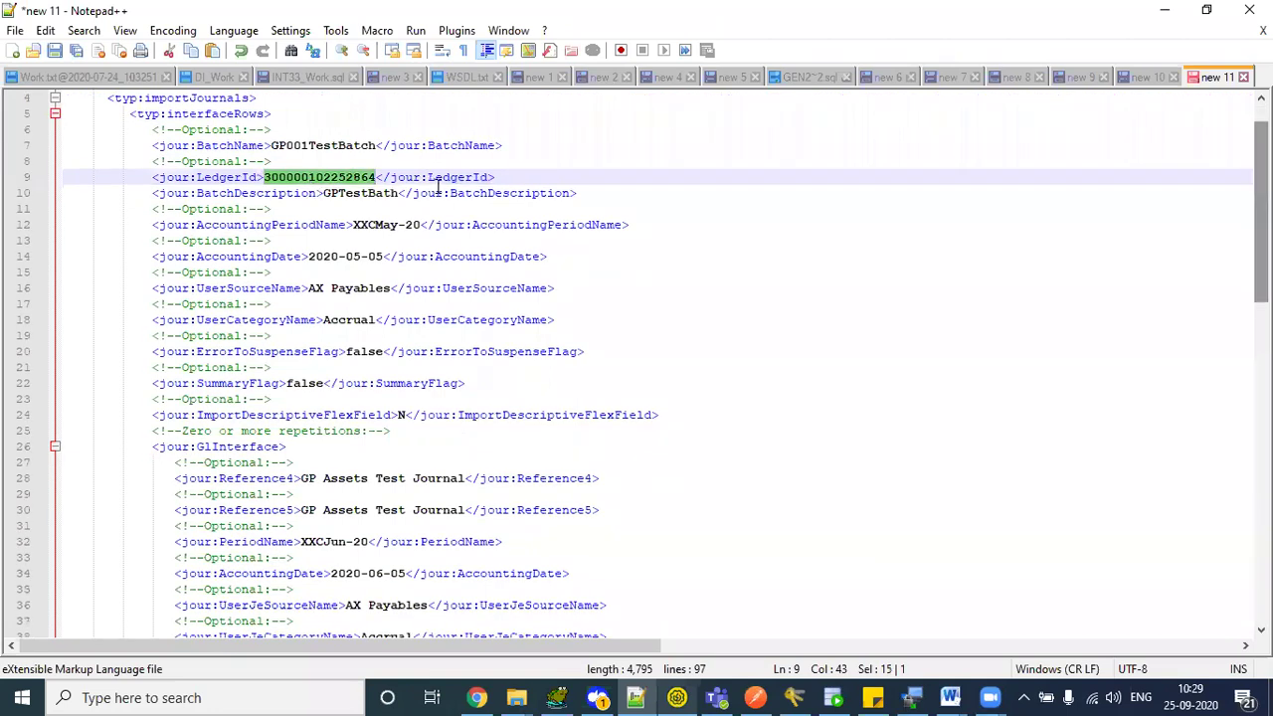
{"action": "double_click", "coordinate": [364, 193]}
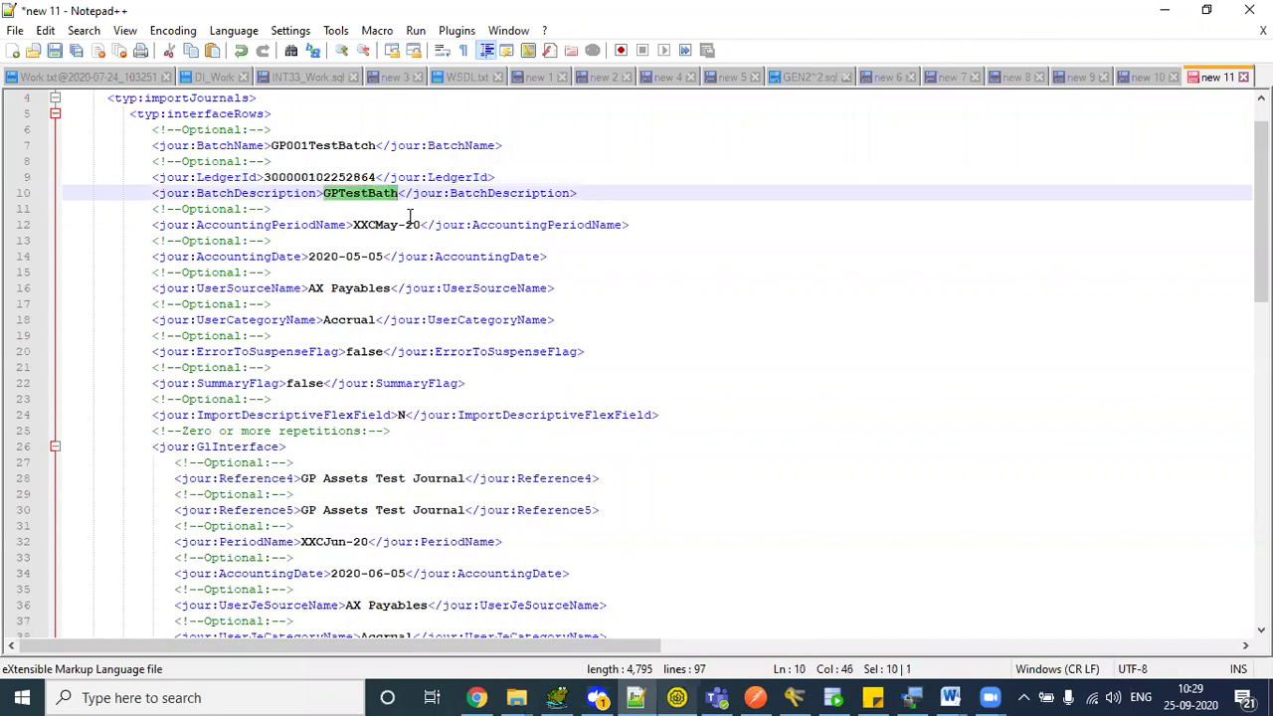
{"action": "double_click", "coordinate": [389, 225]}
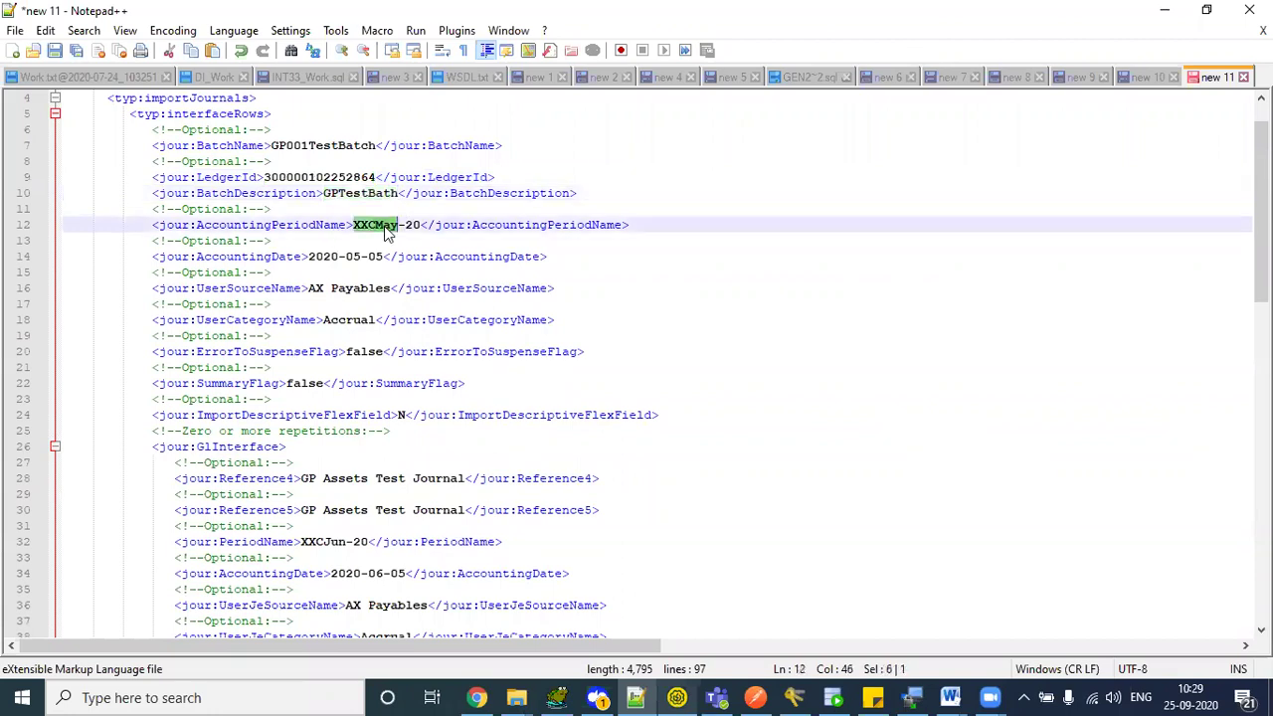
{"action": "double_click", "coordinate": [249, 257]}
{"action": "double_click", "coordinate": [255, 288]}
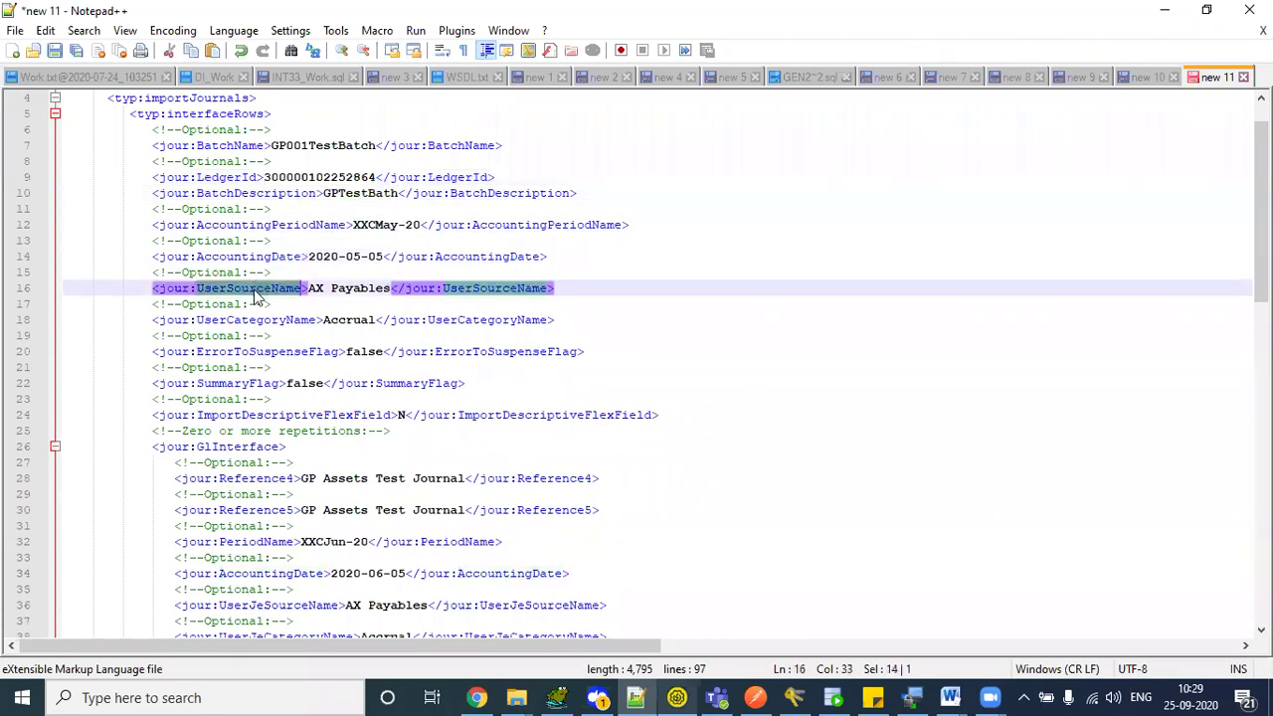
{"action": "double_click", "coordinate": [255, 320]}
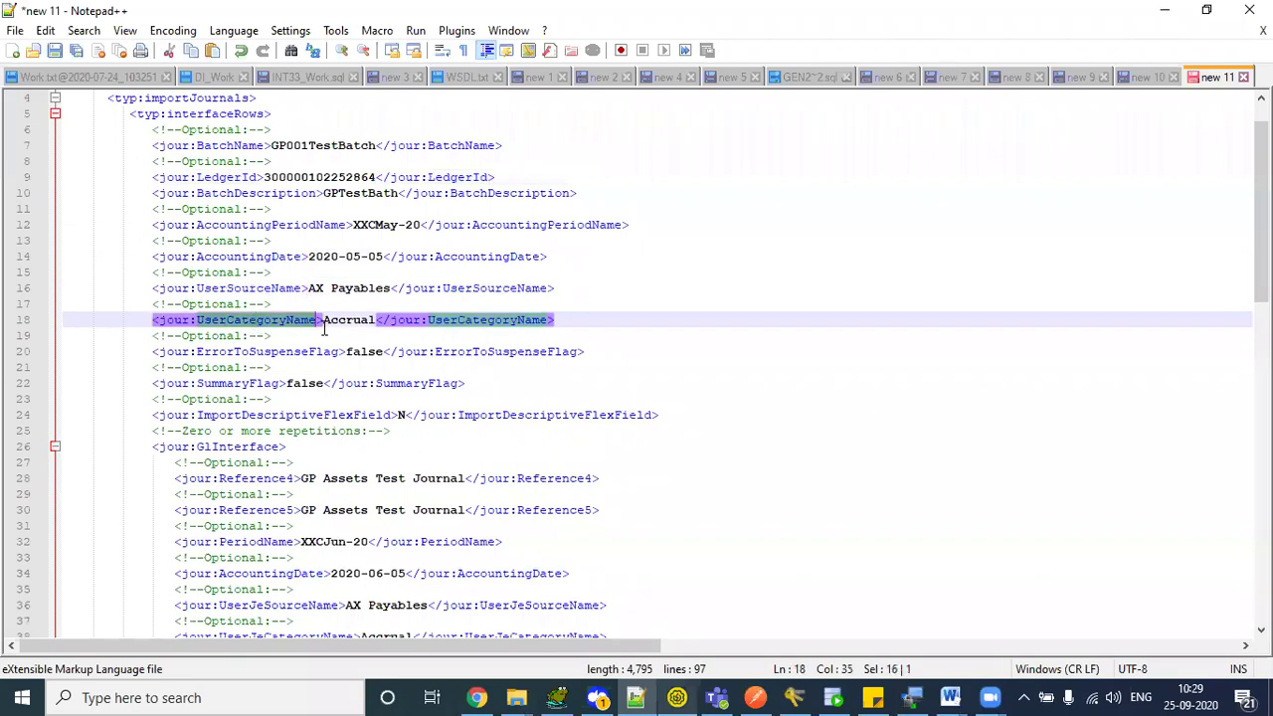
{"action": "left_click_drag", "start_coordinate": [278, 352], "coordinate": [473, 414]}
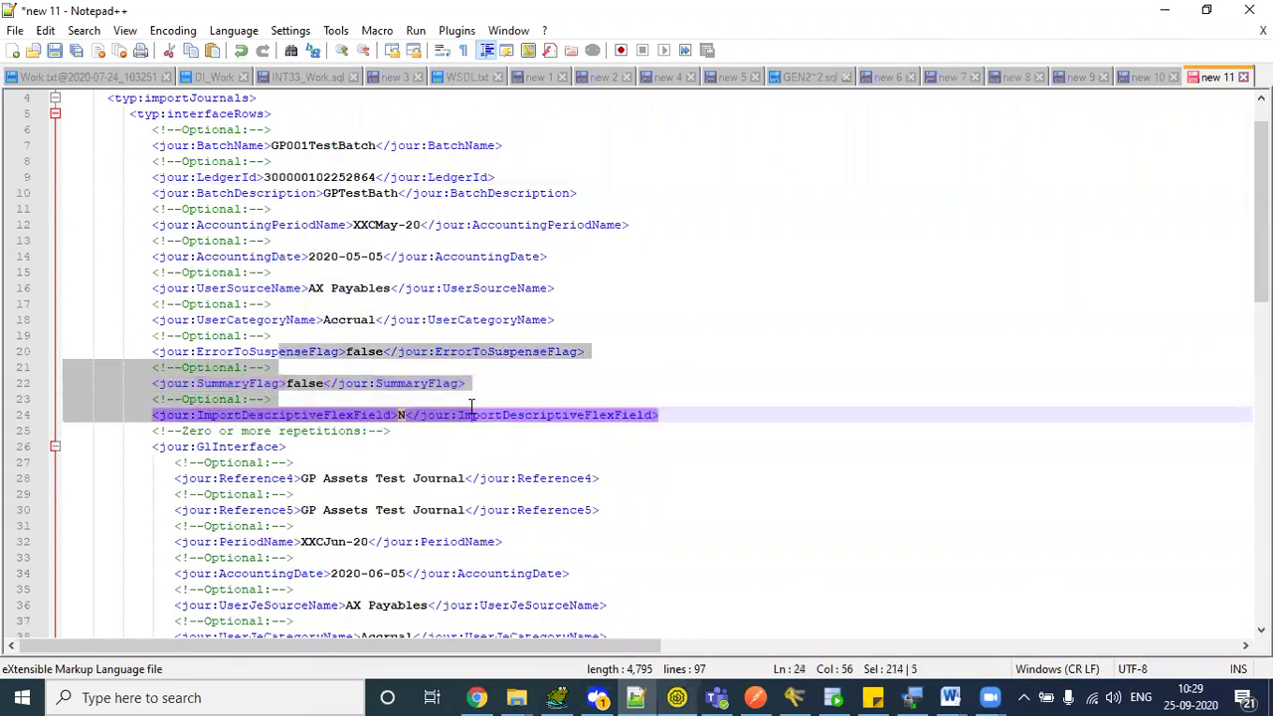
- Review the GlInterface Reference4, Reference5, PeriodName, AccountingDate, UserJeSourceName and UserJeCategoryName fields
{"action": "scroll", "coordinate": [460, 415], "scroll_direction": "down", "scroll_amount": 5}
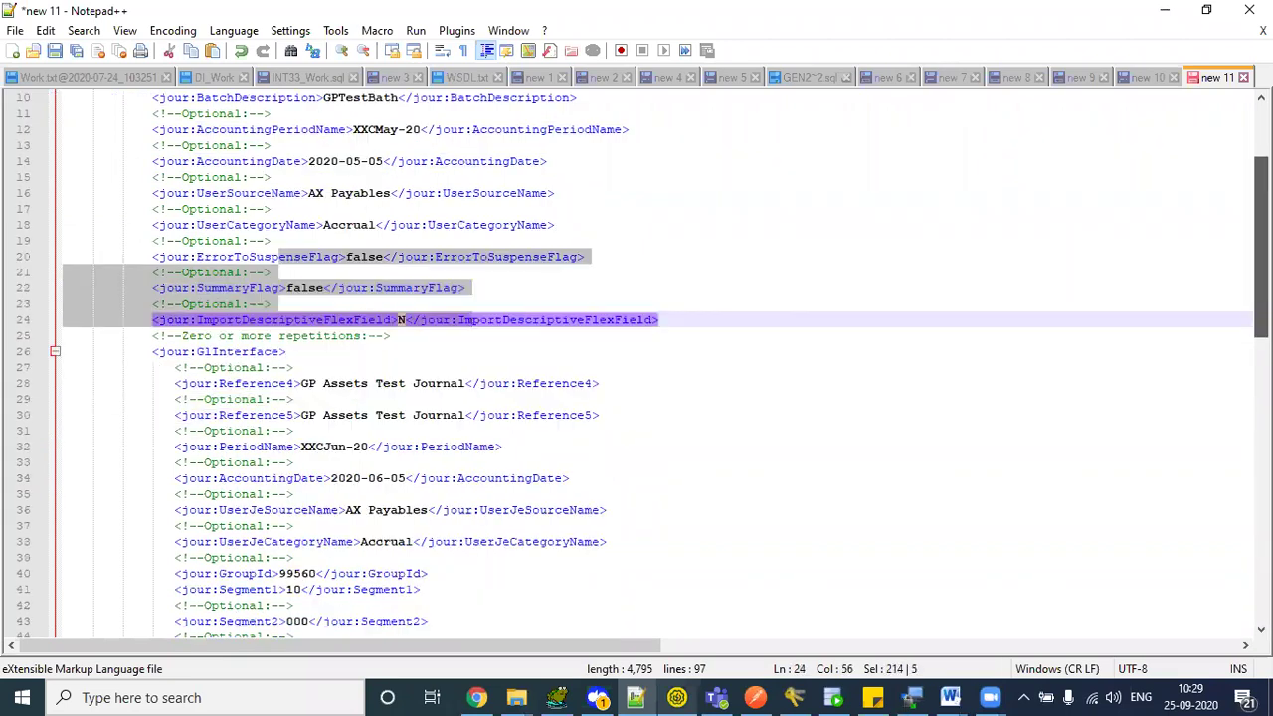
{"action": "left_click", "coordinate": [331, 214]}
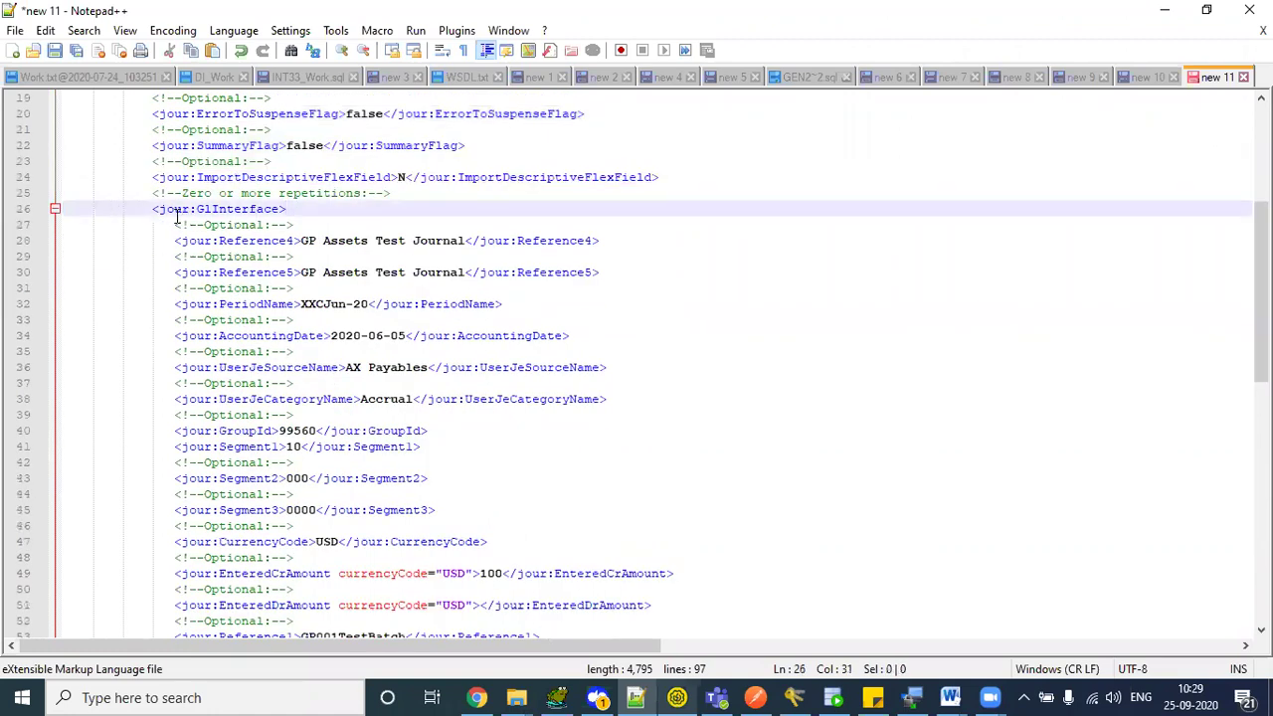
{"action": "left_click", "coordinate": [212, 210]}
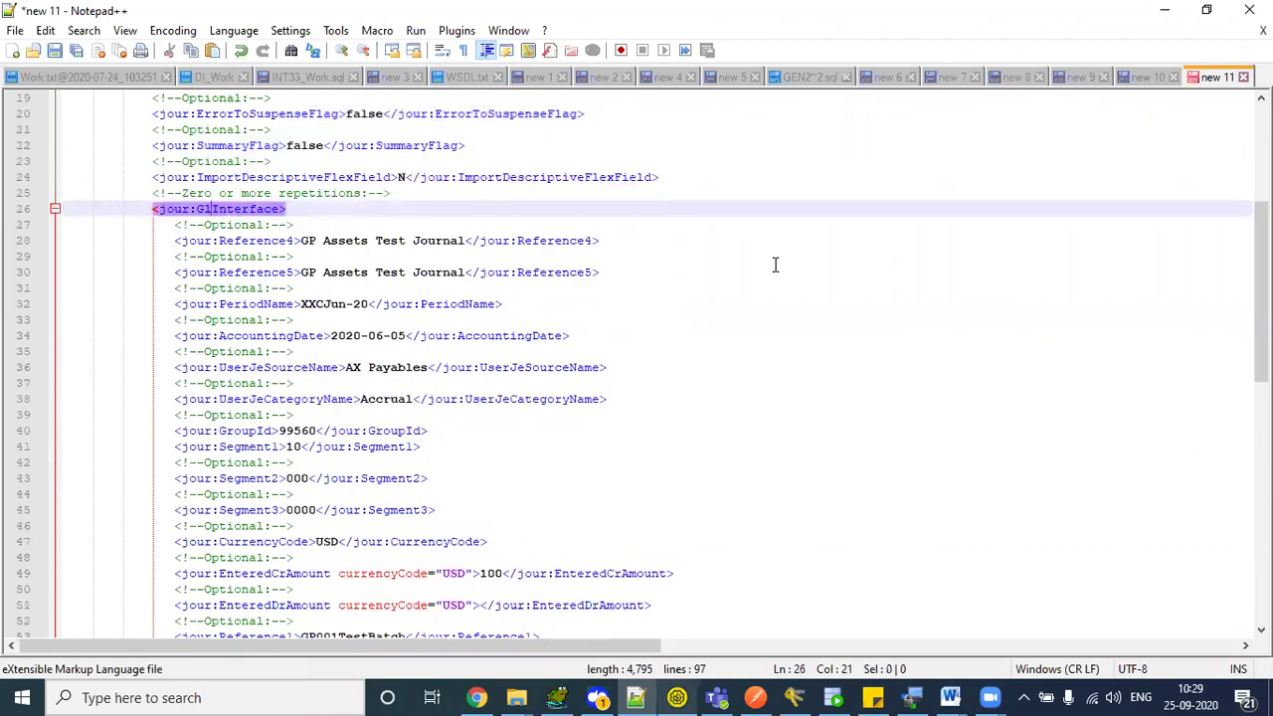
{"action": "scroll", "coordinate": [497, 299], "scroll_direction": "down", "scroll_amount": 1}
{"action": "left_click", "coordinate": [246, 227]}
{"action": "double_click", "coordinate": [246, 227]}
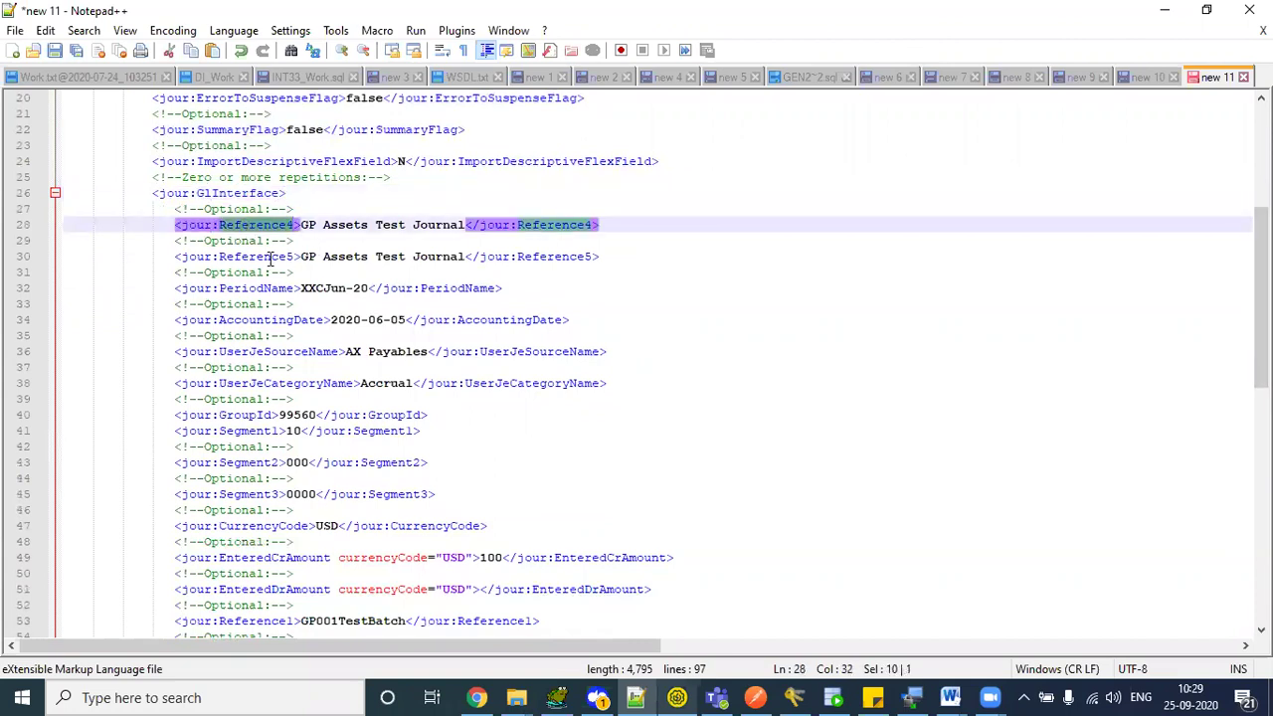
{"action": "double_click", "coordinate": [270, 259]}
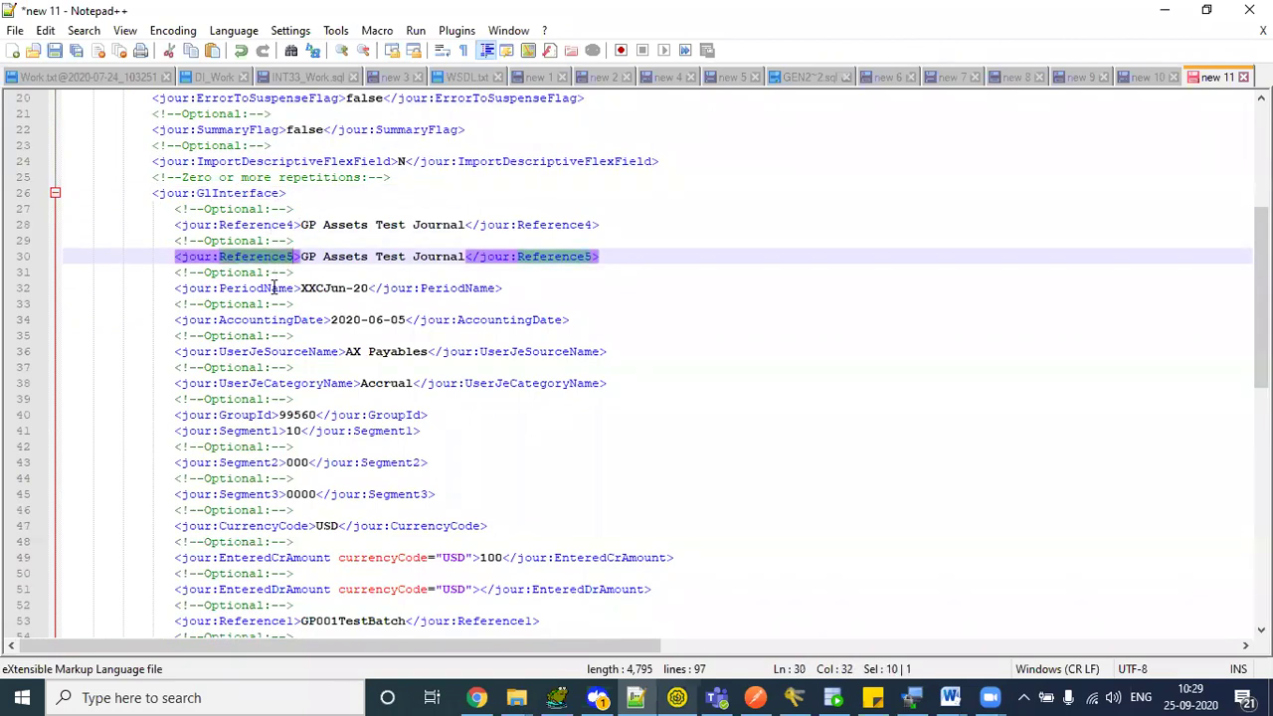
{"action": "double_click", "coordinate": [273, 288]}
{"action": "double_click", "coordinate": [278, 321]}
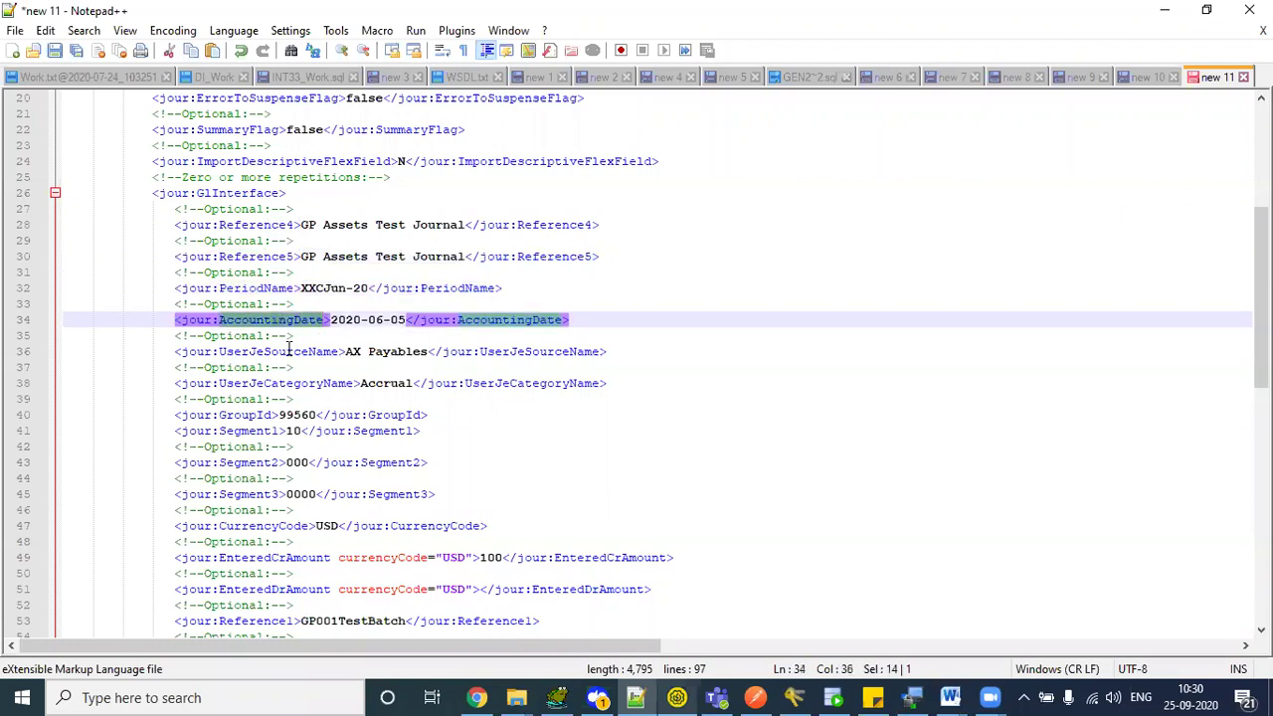
{"action": "double_click", "coordinate": [288, 352]}
{"action": "double_click", "coordinate": [287, 384]}
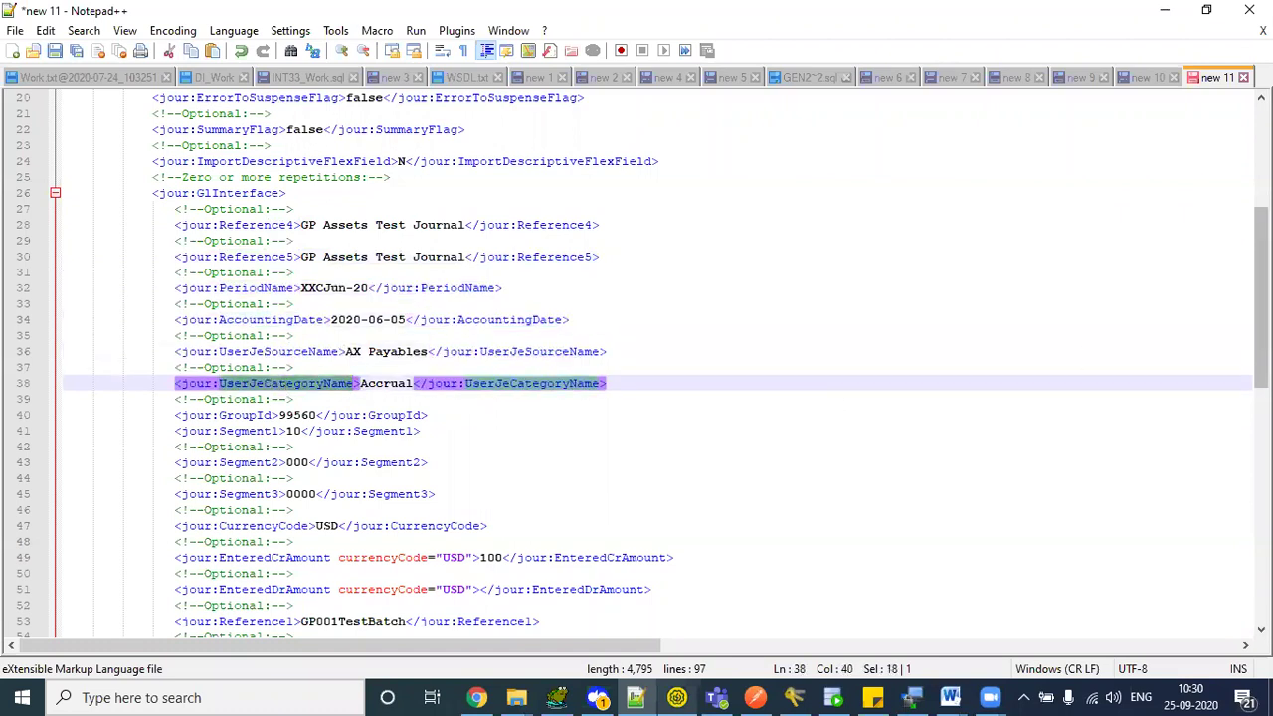
- Check GroupId, select the Segment1–Segment3 lines, then bring up the blank new 10 template
{"action": "scroll", "coordinate": [583, 242], "scroll_direction": "down", "scroll_amount": 4}
{"action": "left_click", "coordinate": [241, 241]}
{"action": "double_click", "coordinate": [243, 242]}
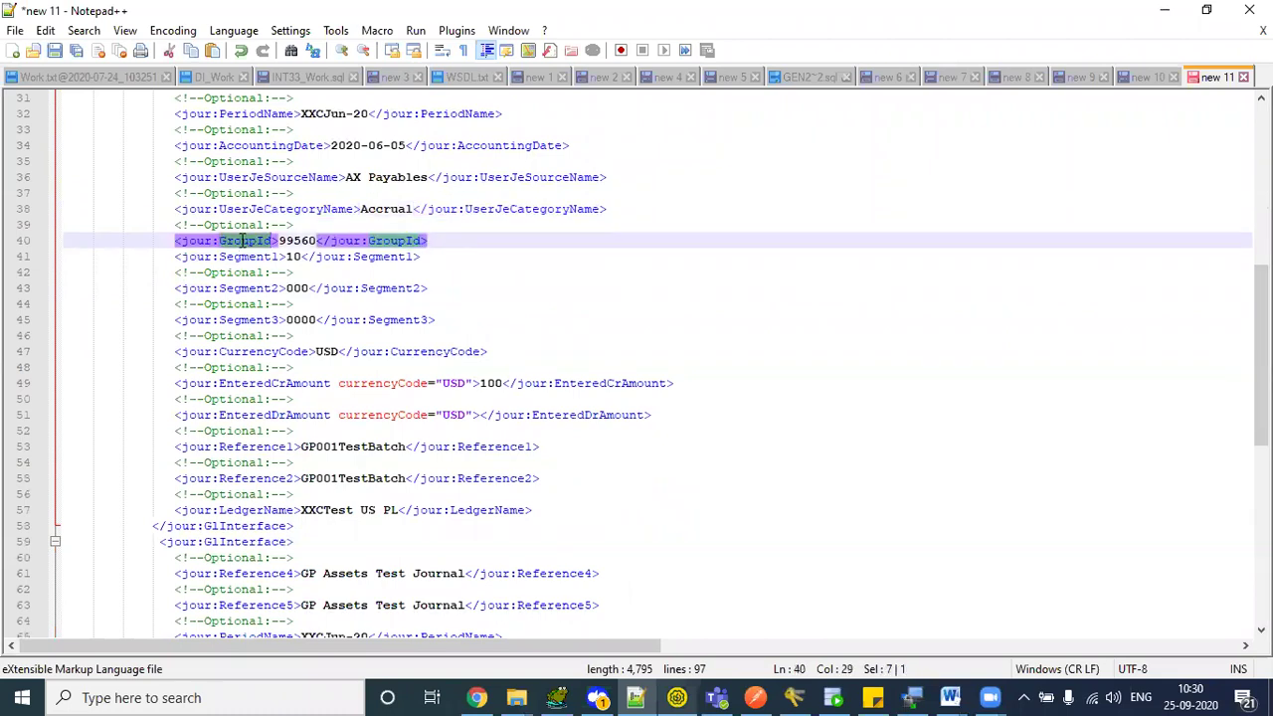
{"action": "left_click", "coordinate": [250, 256]}
{"action": "left_click_drag", "start_coordinate": [156, 258], "coordinate": [488, 318]}
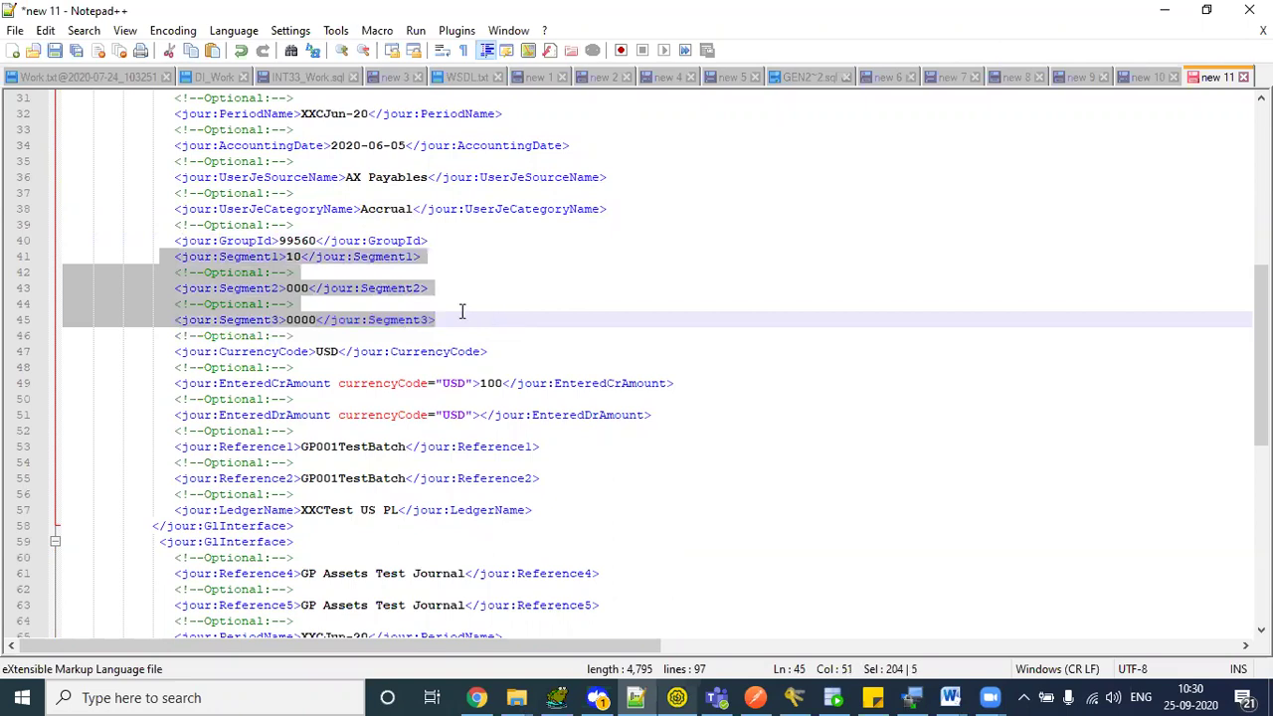
{"action": "left_click", "coordinate": [257, 288]}
{"action": "left_click_drag", "start_coordinate": [169, 256], "coordinate": [440, 321]}
{"action": "left_click", "coordinate": [1145, 77]}
{"action": "left_click", "coordinate": [610, 260]}
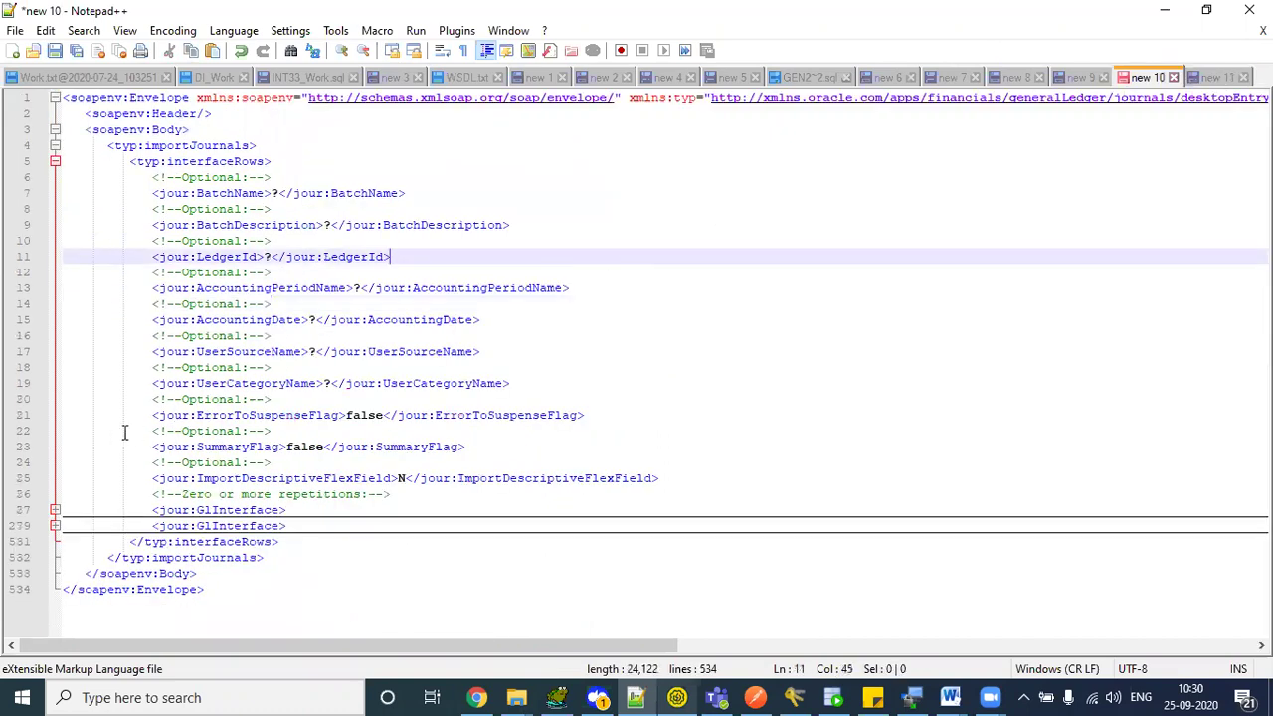
- Unfold the GlInterface block at line 27 and select Segment20 through Segment30 (lines 89–109)
{"action": "left_click", "coordinate": [55, 510]}
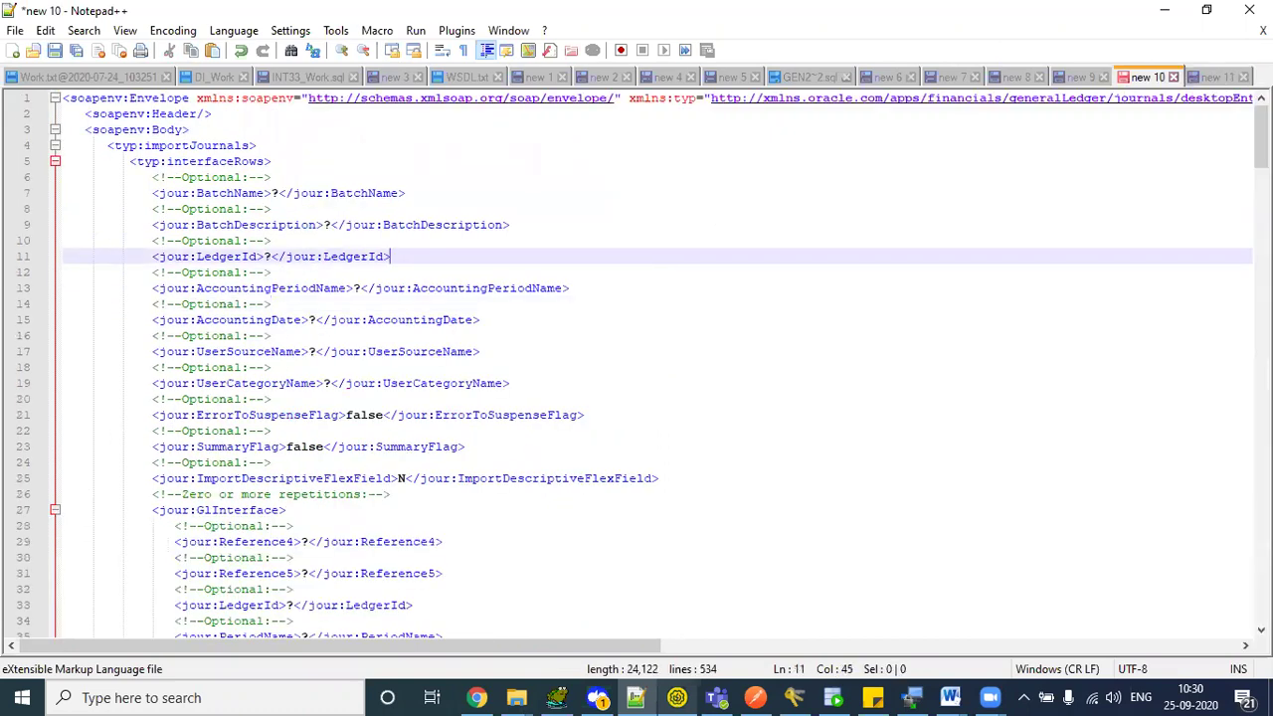
{"action": "left_click_drag", "start_coordinate": [1261, 136], "coordinate": [1262, 210]}
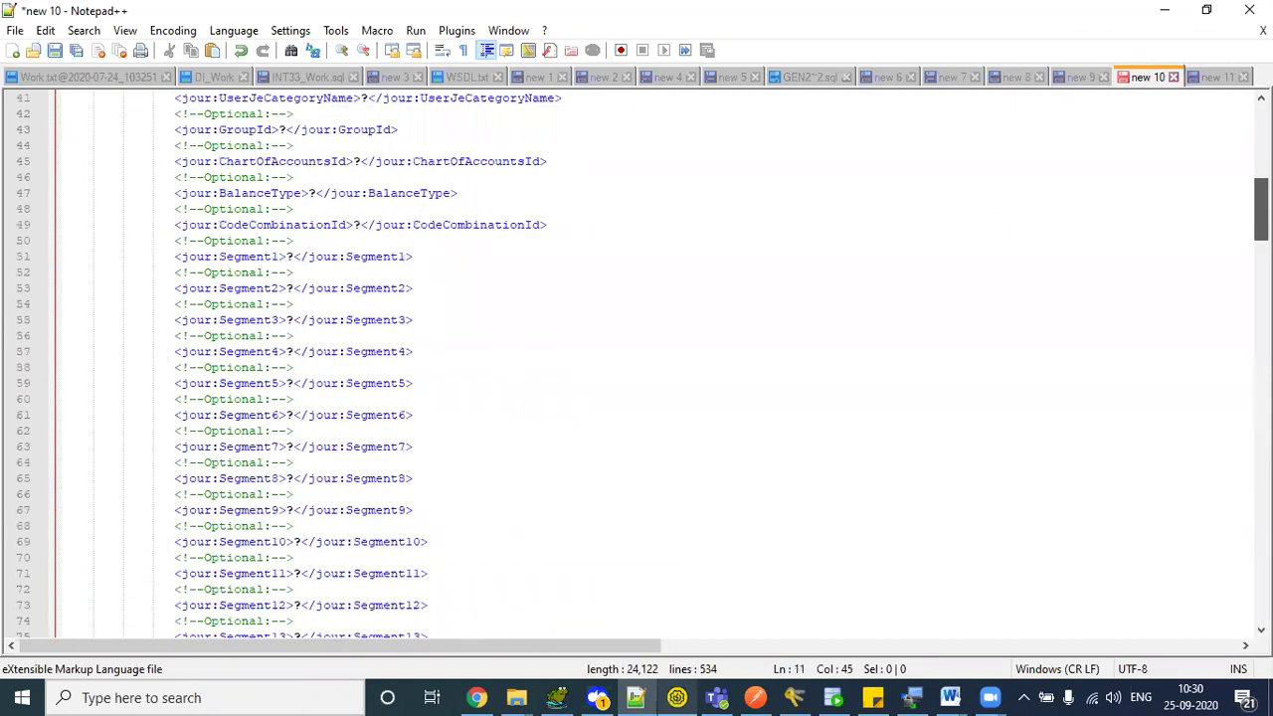
{"action": "scroll", "coordinate": [1009, 176], "scroll_direction": "down", "scroll_amount": 2}
{"action": "left_click_drag", "start_coordinate": [176, 177], "coordinate": [291, 271]}
{"action": "left_click_drag", "start_coordinate": [436, 322], "coordinate": [528, 319]}
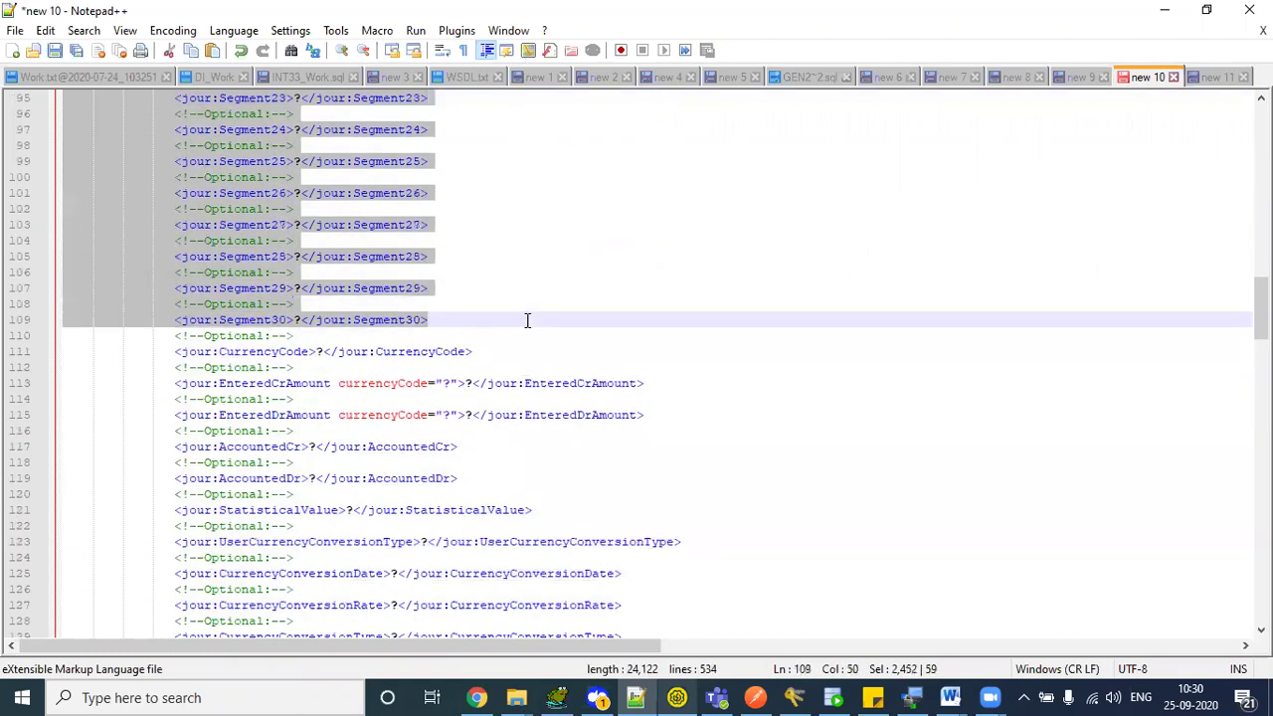
{"action": "left_click", "coordinate": [527, 319]}
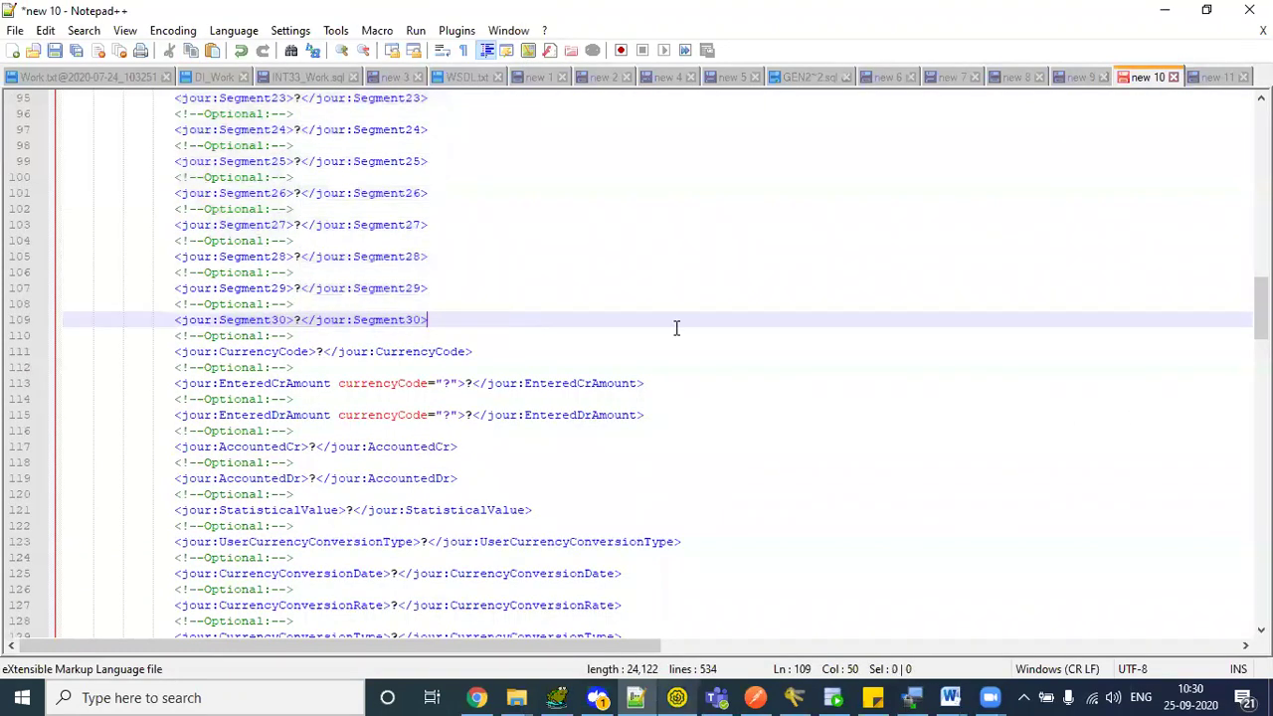
{"action": "scroll", "coordinate": [1261, 298], "scroll_direction": "up", "scroll_amount": 3}
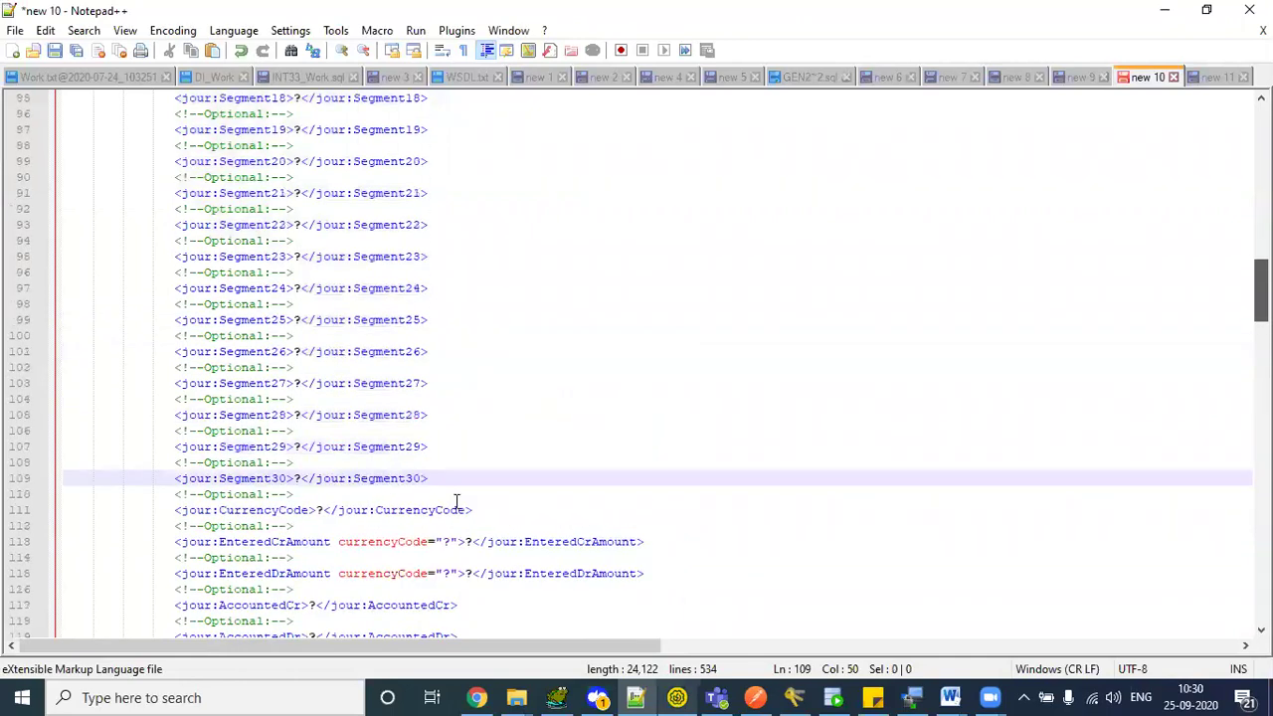
{"action": "left_click_drag", "start_coordinate": [436, 479], "coordinate": [3, 161]}
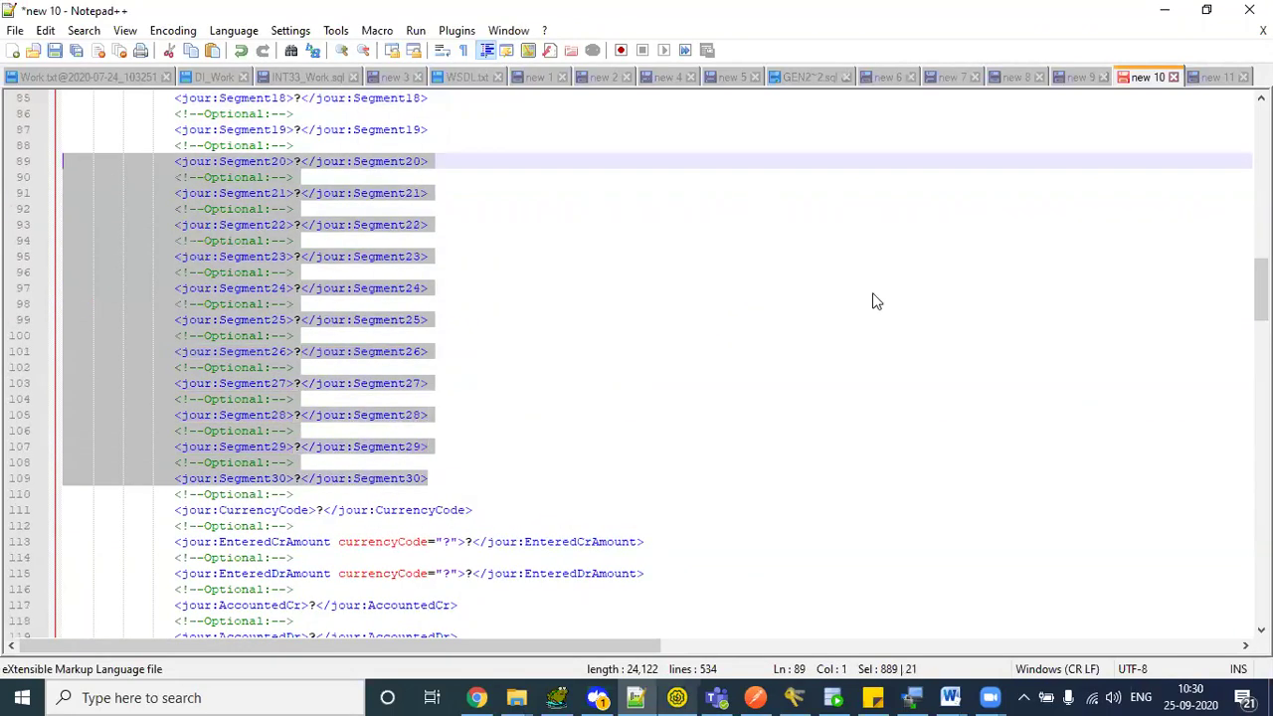
{"action": "left_click_drag", "start_coordinate": [1261, 288], "coordinate": [1261, 266]}
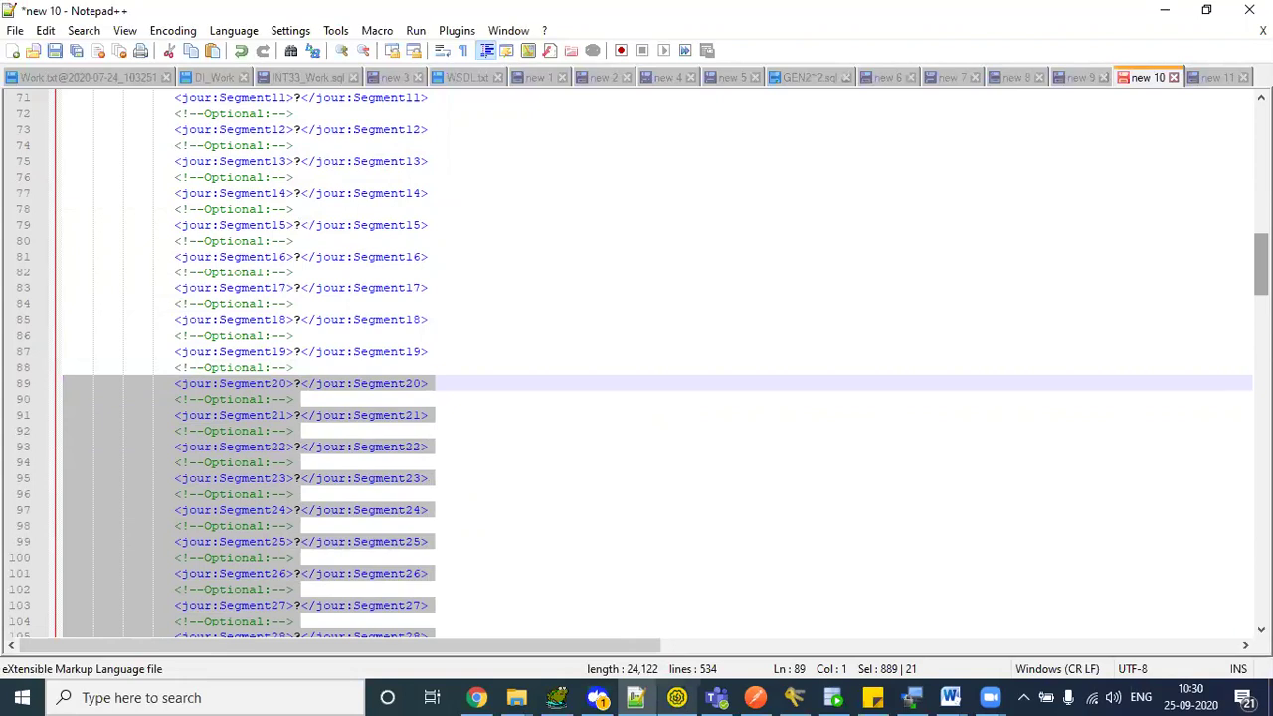
- In new 11, mark the segment value lines 41–45 and the optional comment on line 46
{"action": "left_click", "coordinate": [1215, 77]}
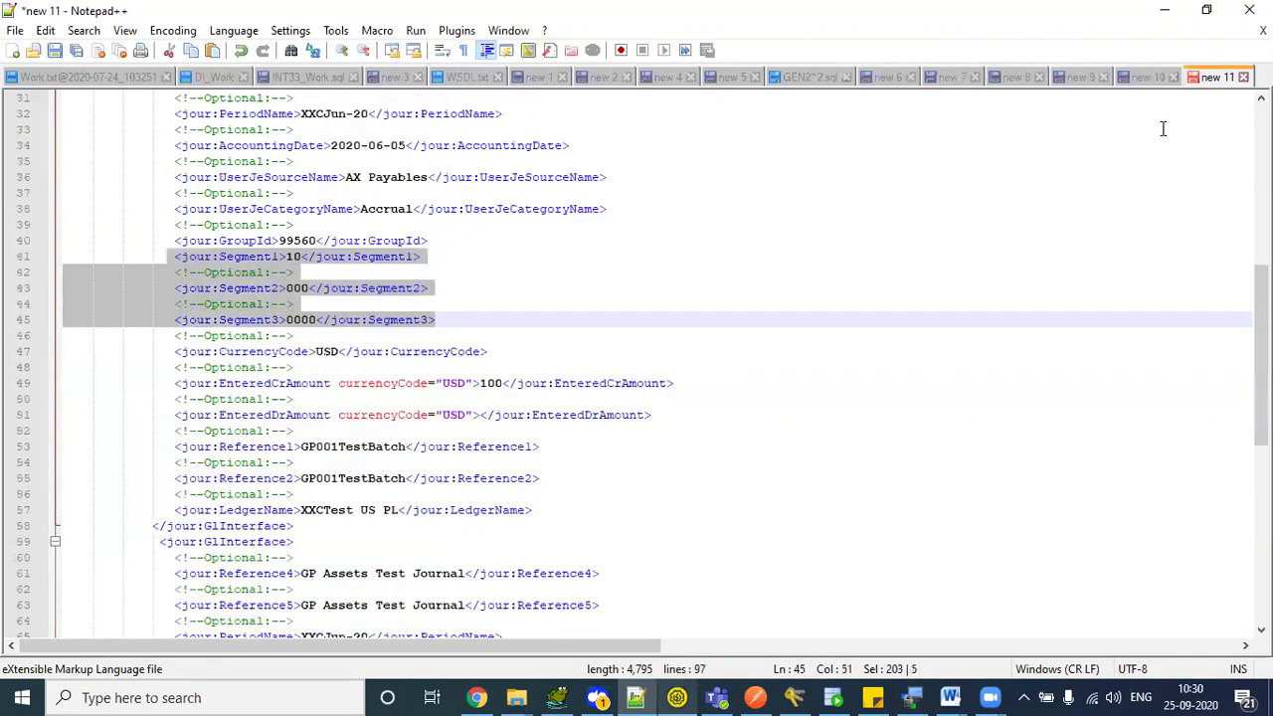
{"action": "left_click", "coordinate": [643, 297]}
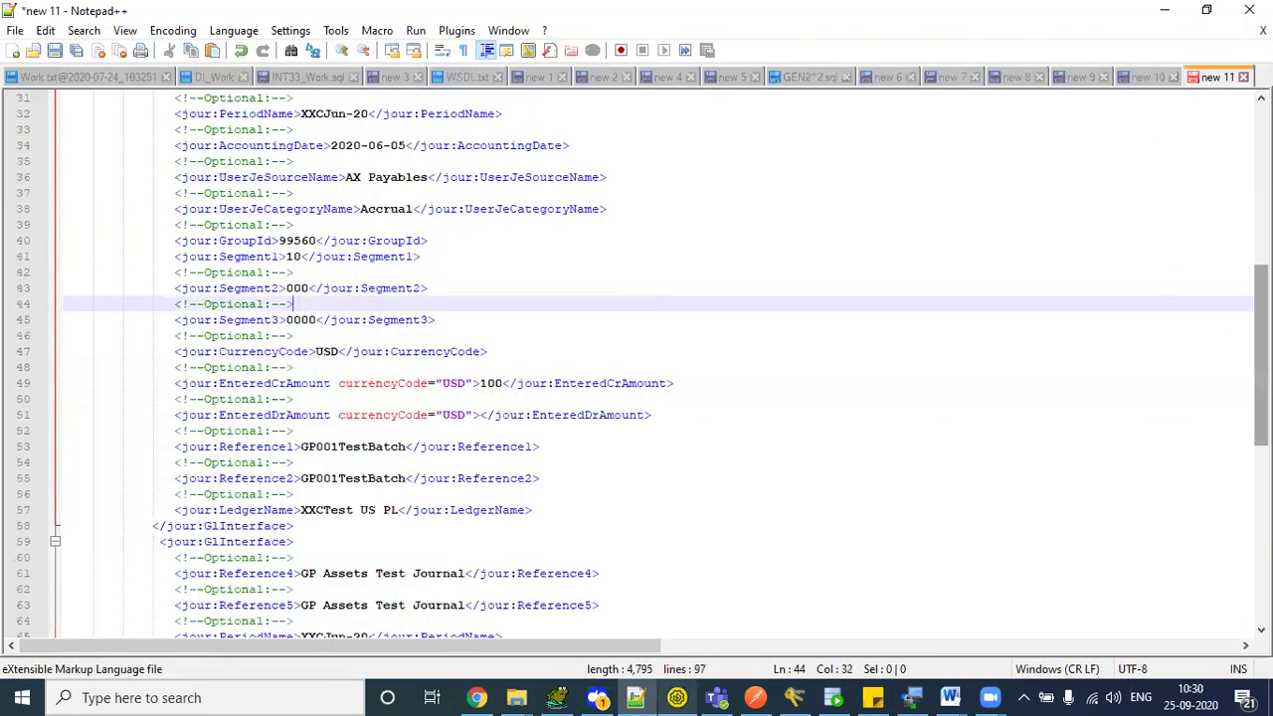
{"action": "scroll", "coordinate": [918, 288], "scroll_direction": "up", "scroll_amount": 2}
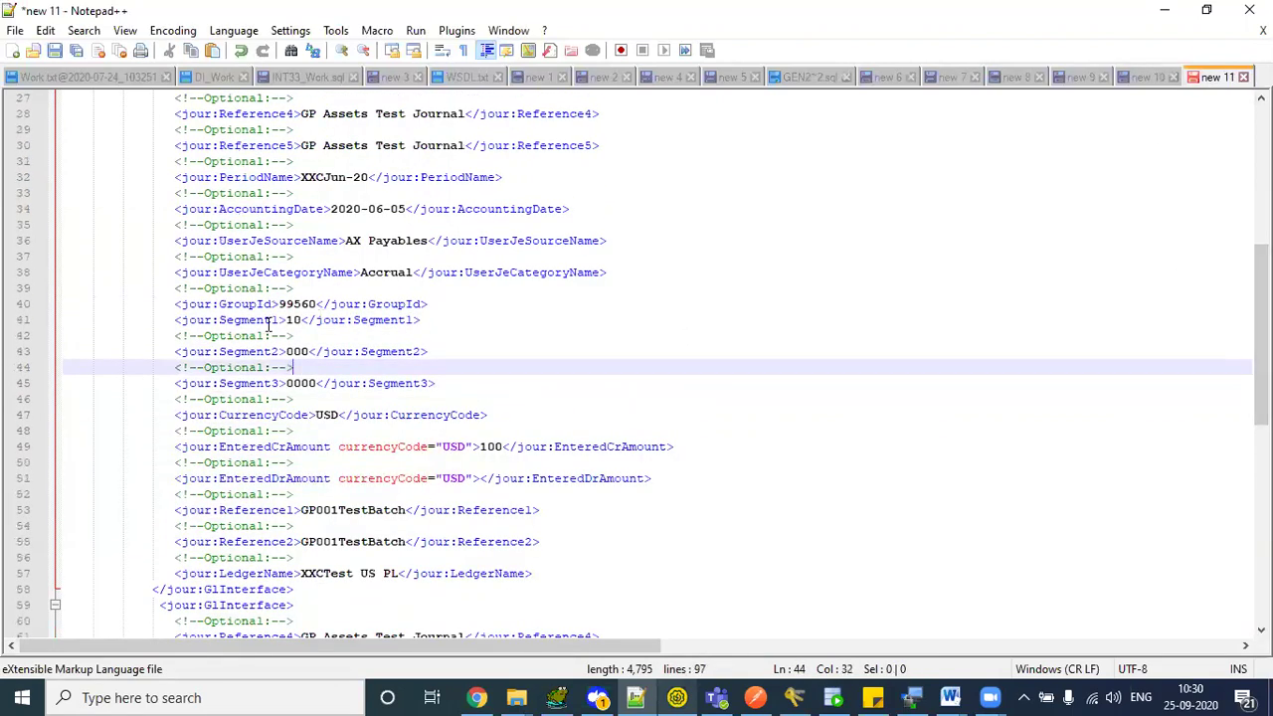
{"action": "left_click_drag", "start_coordinate": [170, 315], "coordinate": [436, 386]}
{"action": "left_click", "coordinate": [479, 389]}
{"action": "left_click_drag", "start_coordinate": [167, 389], "coordinate": [367, 398]}
{"action": "left_click_drag", "start_coordinate": [1262, 335], "coordinate": [1261, 393]}
- Check CurrencyCode, the EnteredCrAmount of 100, the empty EnteredDrAmount, Reference1, Reference2 and LedgerName
{"action": "double_click", "coordinate": [262, 239]}
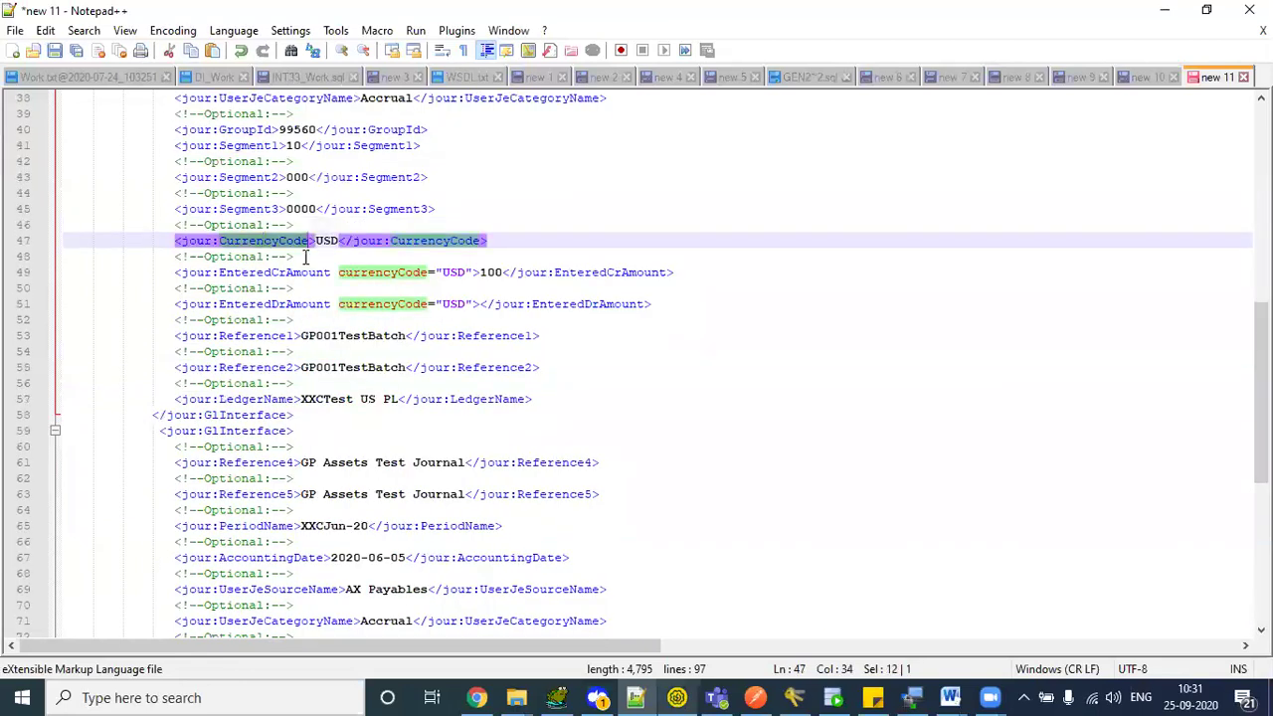
{"action": "triple_click", "coordinate": [254, 272]}
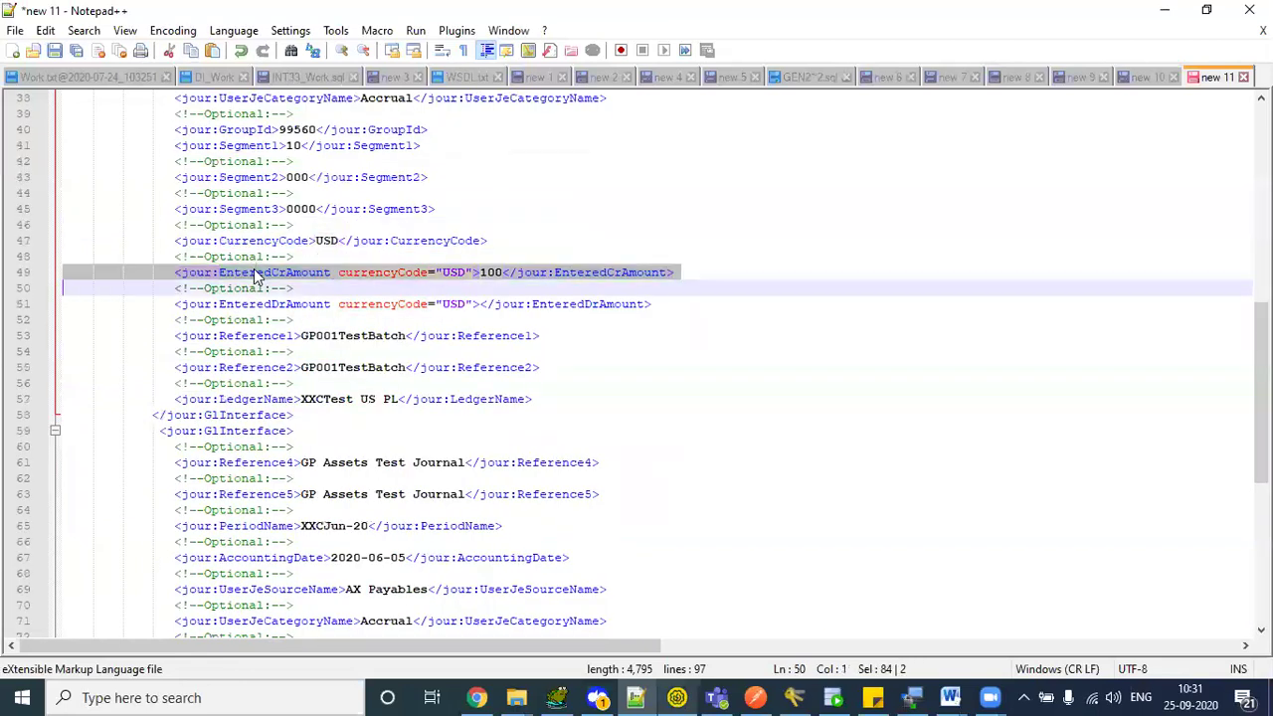
{"action": "double_click", "coordinate": [488, 273]}
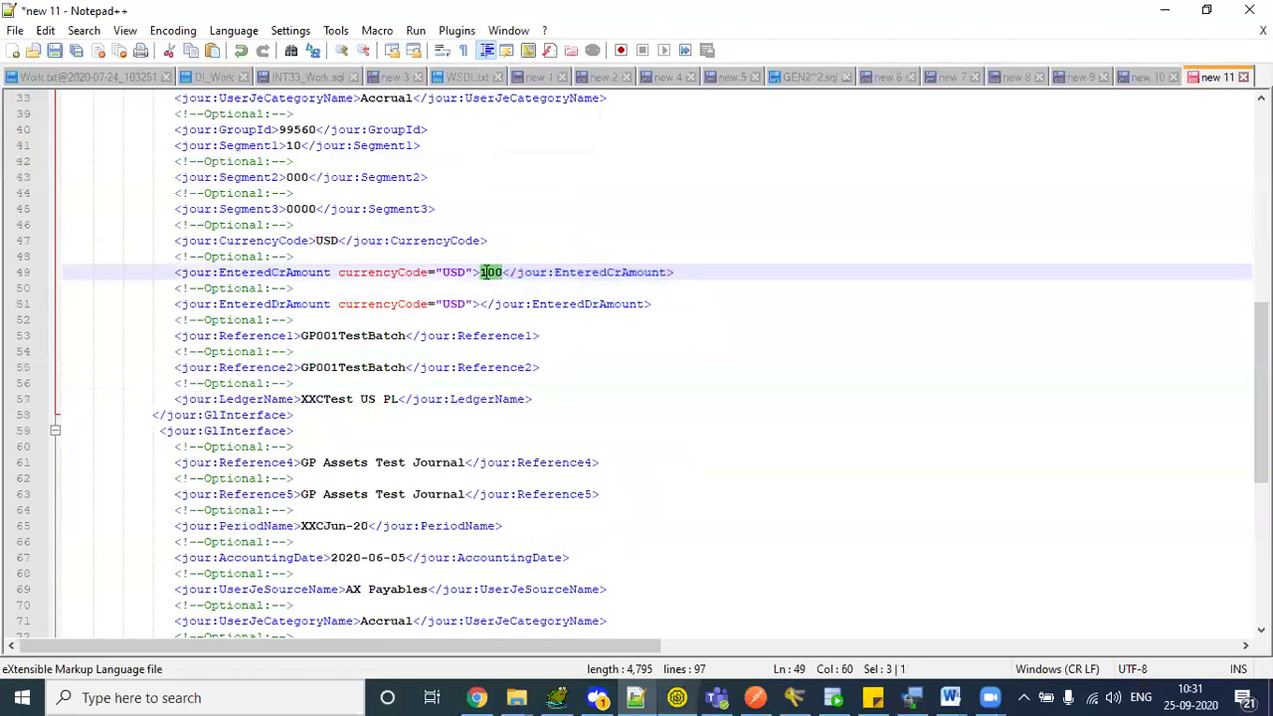
{"action": "left_click", "coordinate": [481, 303]}
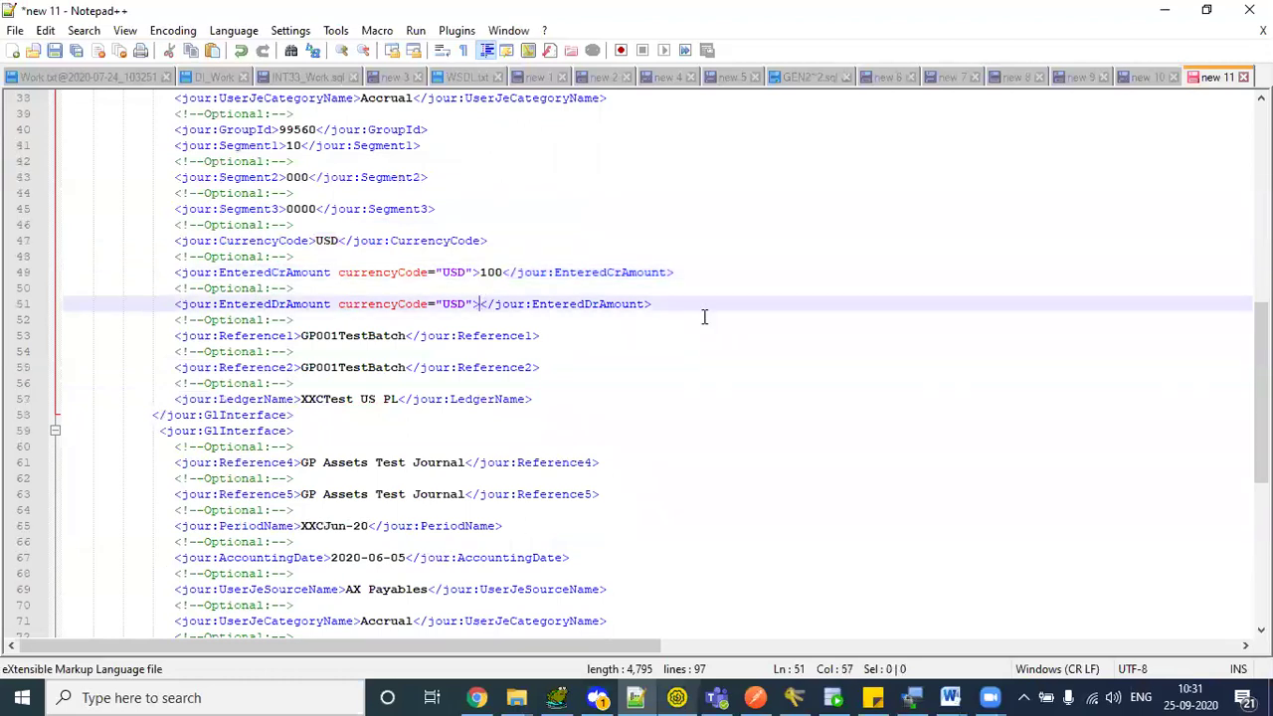
{"action": "left_click_drag", "start_coordinate": [687, 304], "coordinate": [143, 304]}
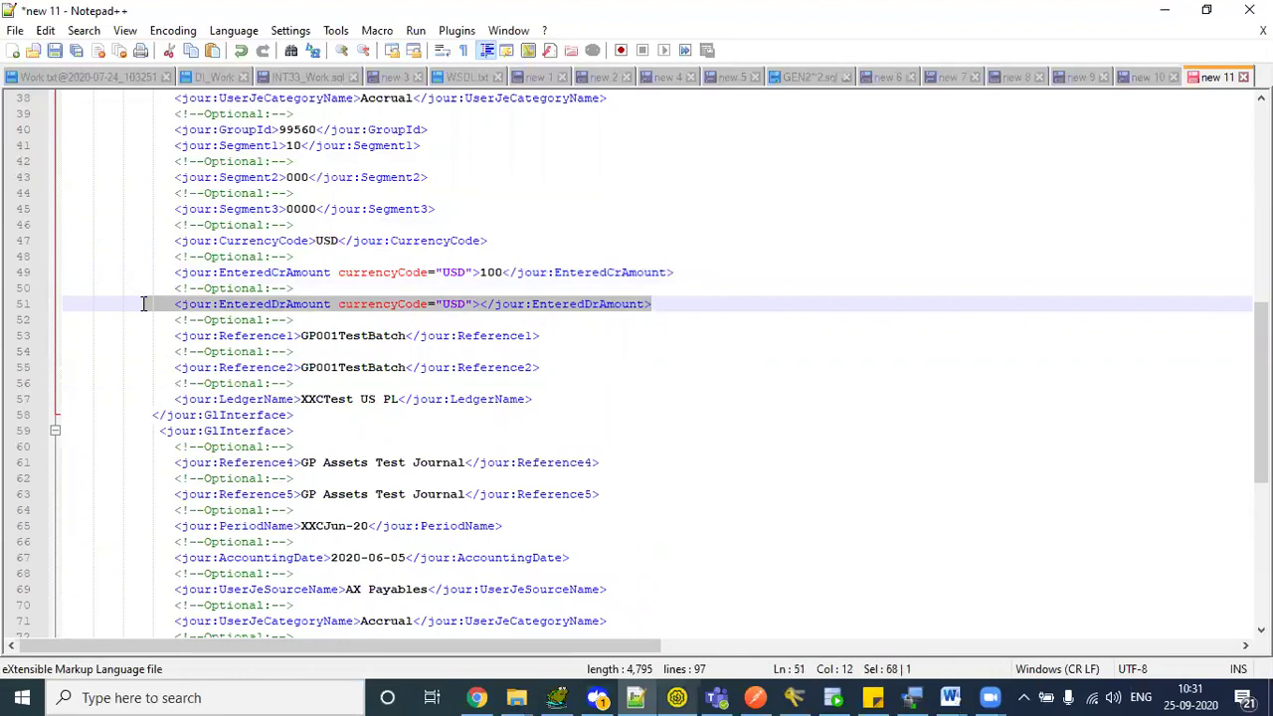
{"action": "double_click", "coordinate": [264, 336]}
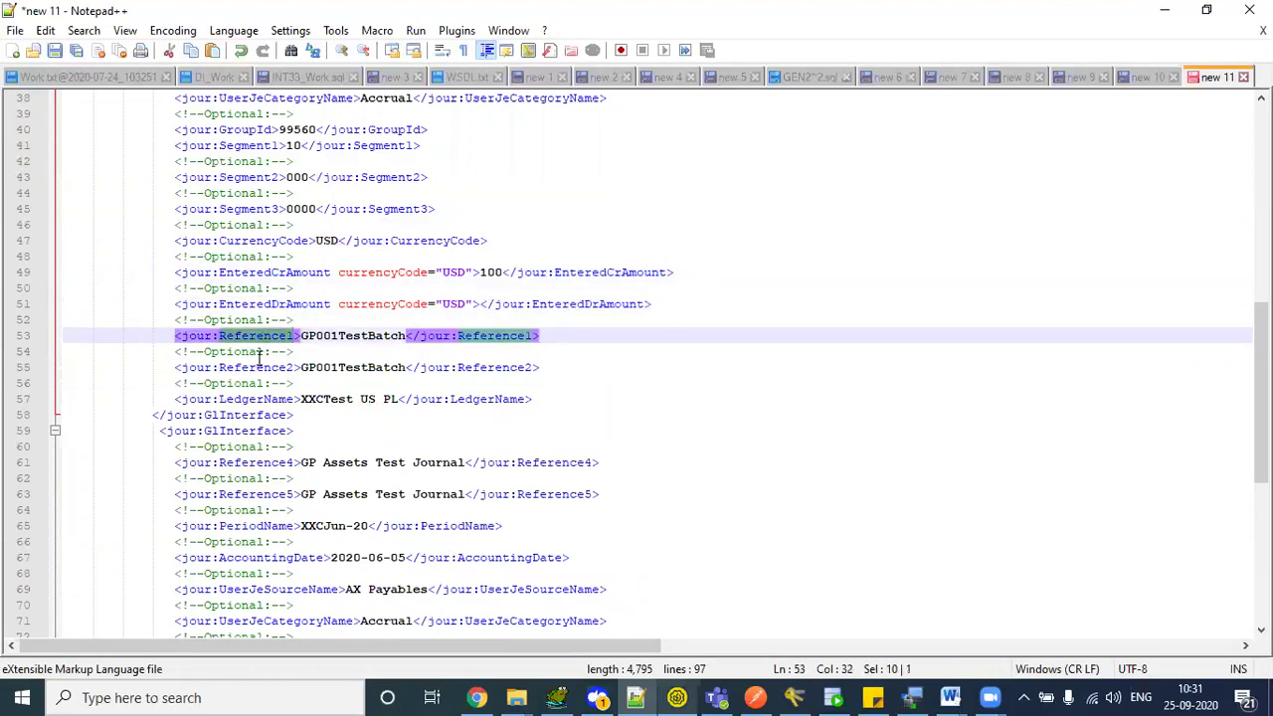
{"action": "double_click", "coordinate": [259, 368]}
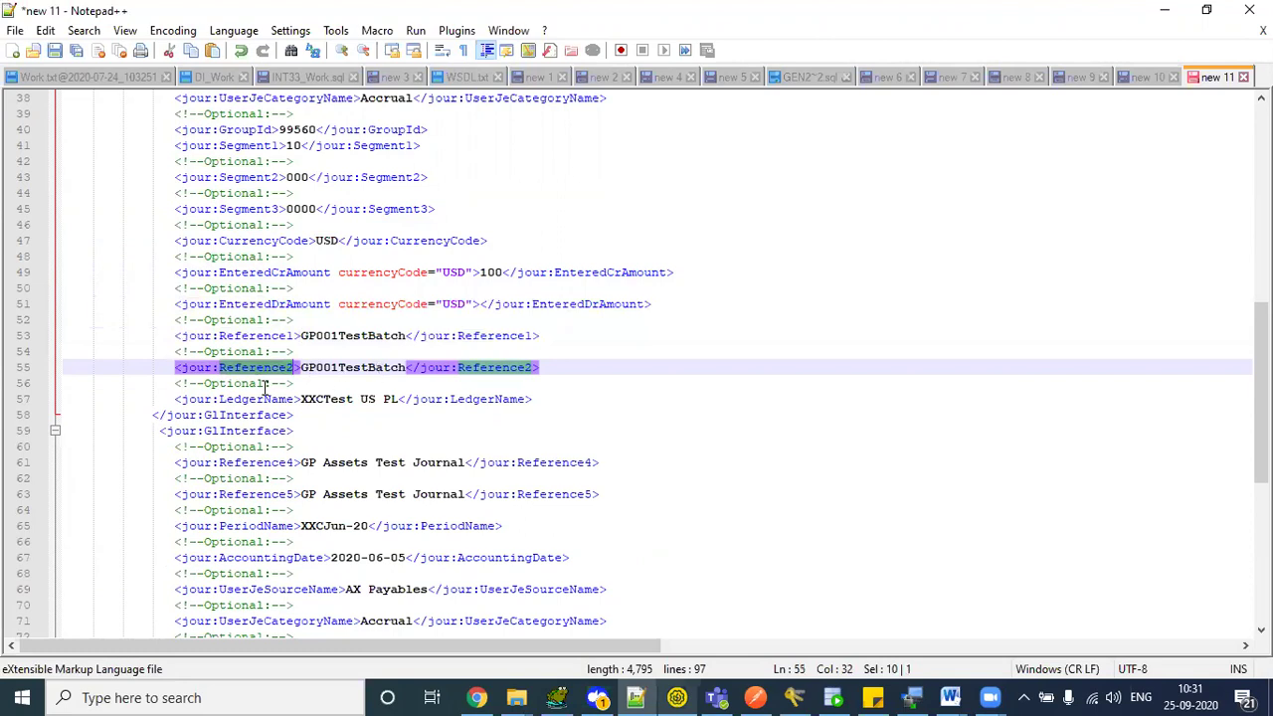
{"action": "double_click", "coordinate": [258, 399]}
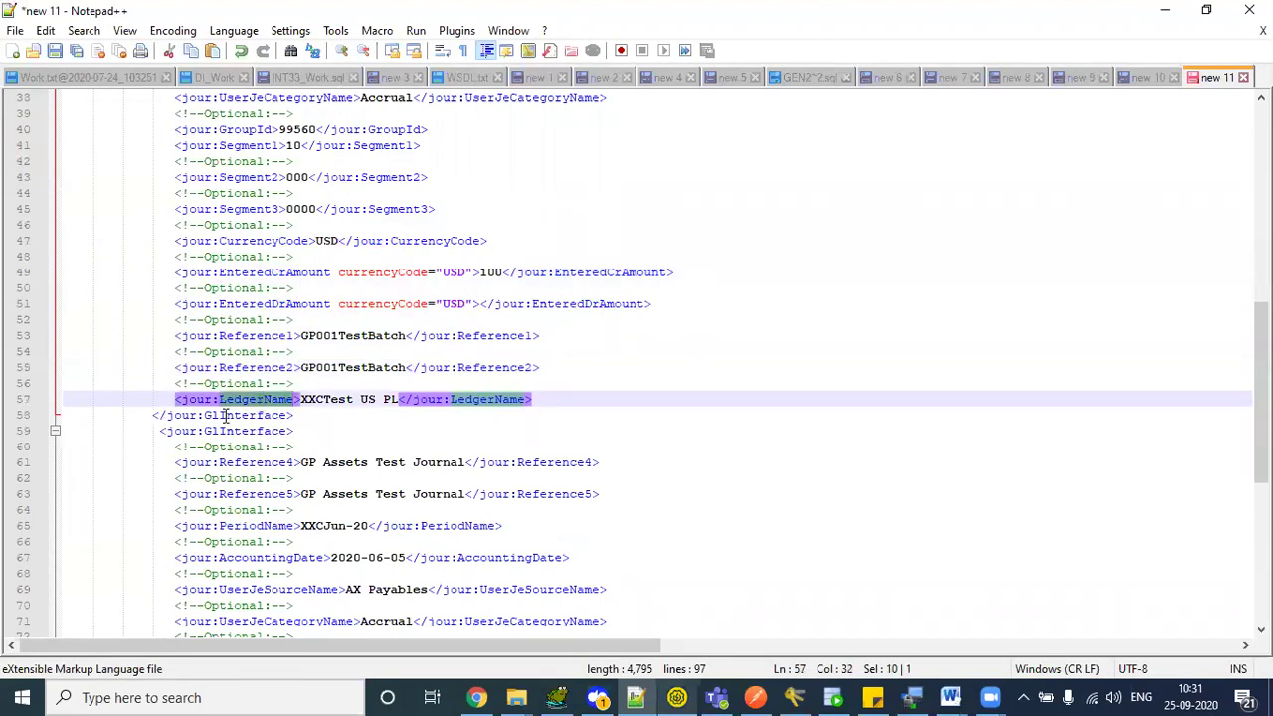
{"action": "double_click", "coordinate": [225, 432]}
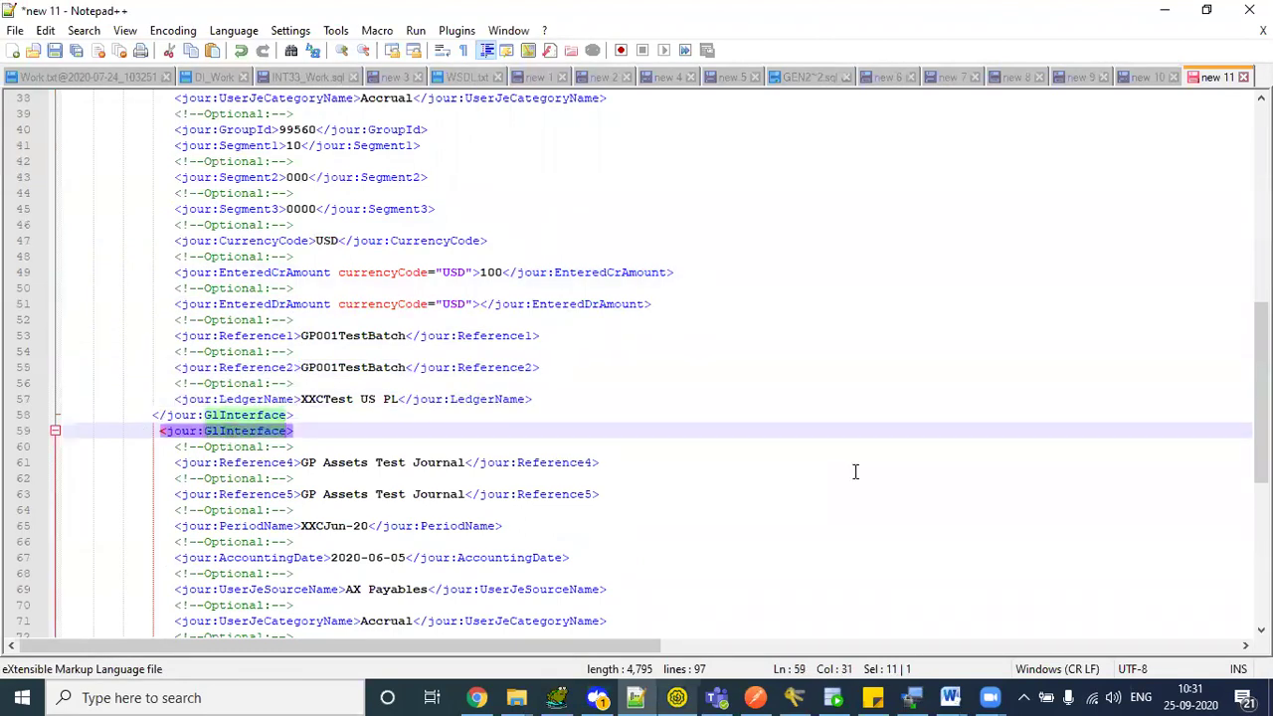
- Verify the second GlInterface line's EnteredDrAmount of 100 on line 85 and its date–segment fields
{"action": "left_click_drag", "start_coordinate": [1261, 393], "coordinate": [1261, 459]}
{"action": "left_click_drag", "start_coordinate": [335, 130], "coordinate": [384, 191]}
{"action": "left_click_drag", "start_coordinate": [1261, 438], "coordinate": [1261, 512]}
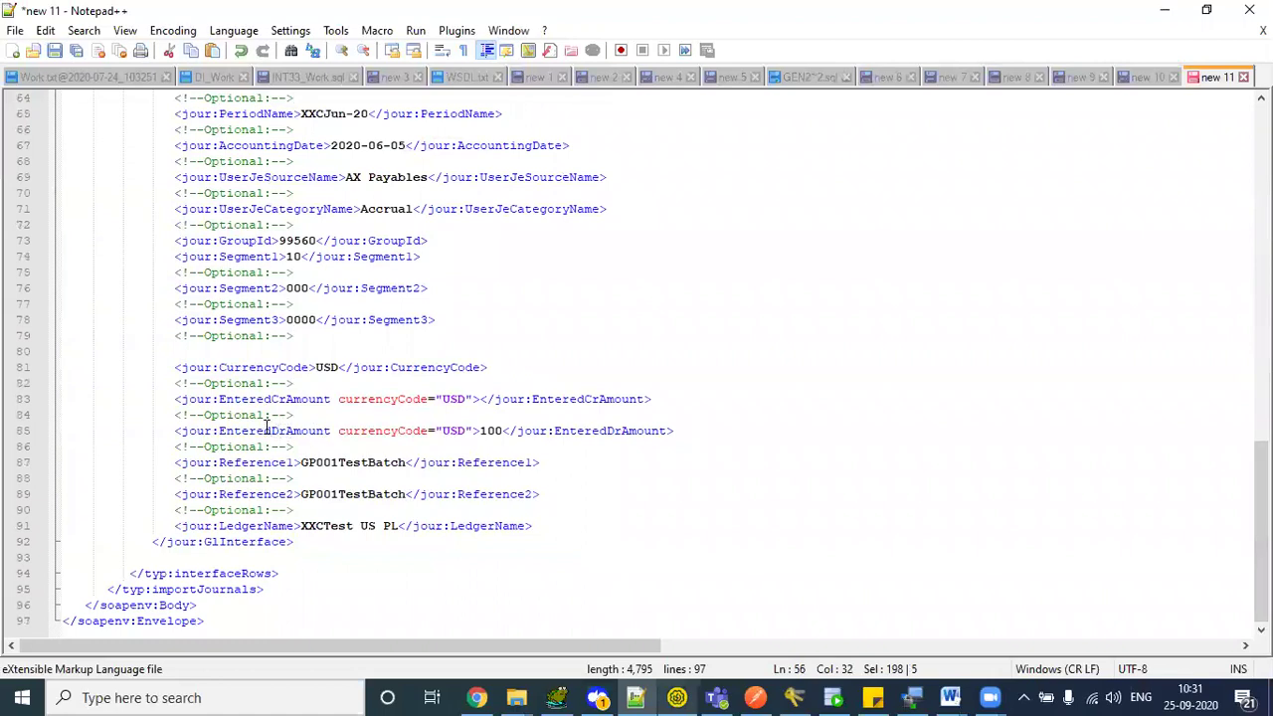
{"action": "left_click_drag", "start_coordinate": [265, 431], "coordinate": [301, 431]}
{"action": "double_click", "coordinate": [491, 431]}
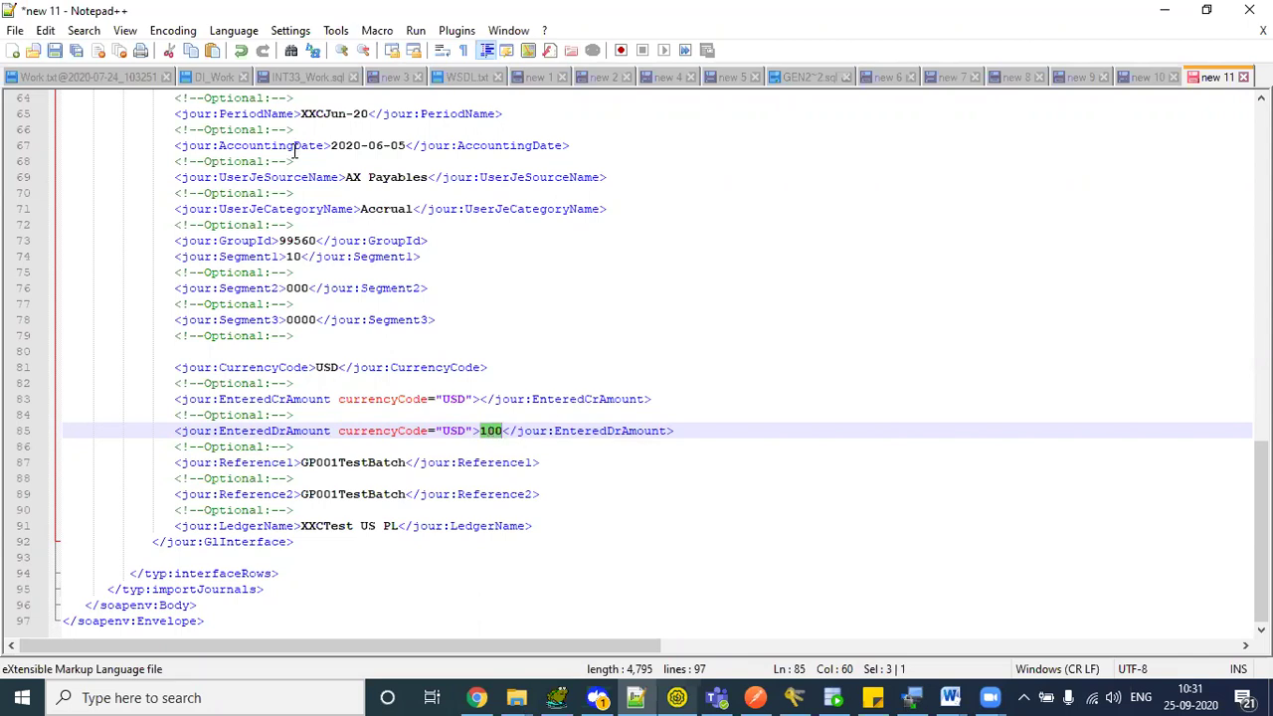
{"action": "left_click_drag", "start_coordinate": [295, 147], "coordinate": [353, 288]}
{"action": "double_click", "coordinate": [491, 431]}
{"action": "left_click_drag", "start_coordinate": [1262, 566], "coordinate": [1261, 222]}
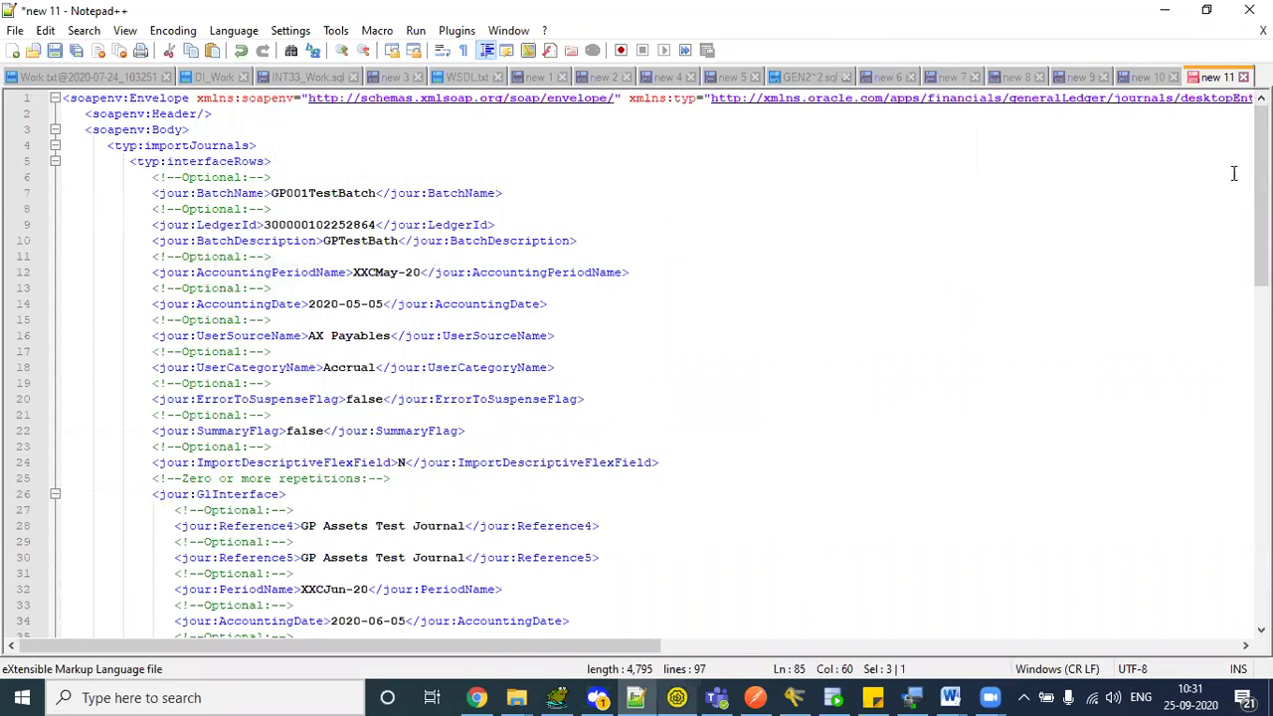
- Change the BatchName on line 7 from GP001TestBatch to GPPayablesTestBatch
{"action": "left_click_drag", "start_coordinate": [1261, 195], "coordinate": [1262, 218]}
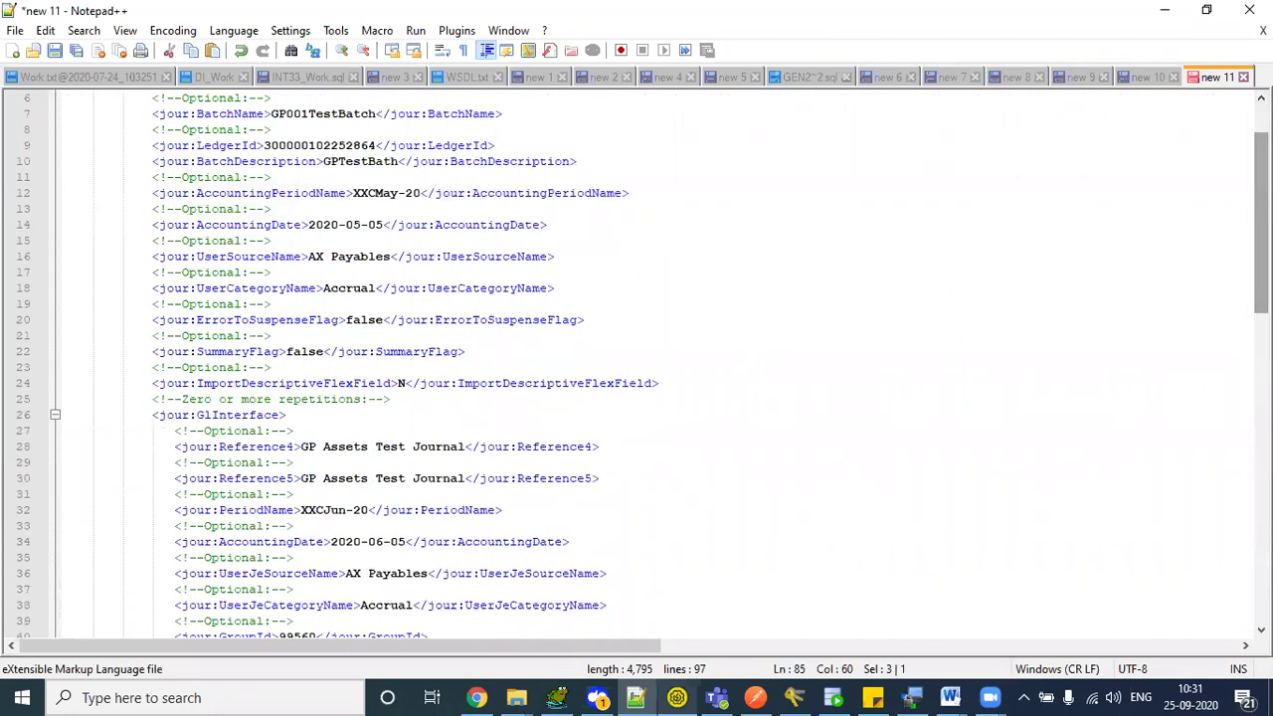
{"action": "scroll", "coordinate": [347, 198], "scroll_direction": "up", "scroll_amount": 2}
{"action": "left_click", "coordinate": [310, 193]}
{"action": "key", "text": "BackSpace"}
{"action": "key", "text": "BackSpace"}
{"action": "key", "text": "BackSpace"}
{"action": "type", "text": "25S"}
{"action": "key", "text": "BackSpace"}
{"action": "key", "text": "BackSpace"}
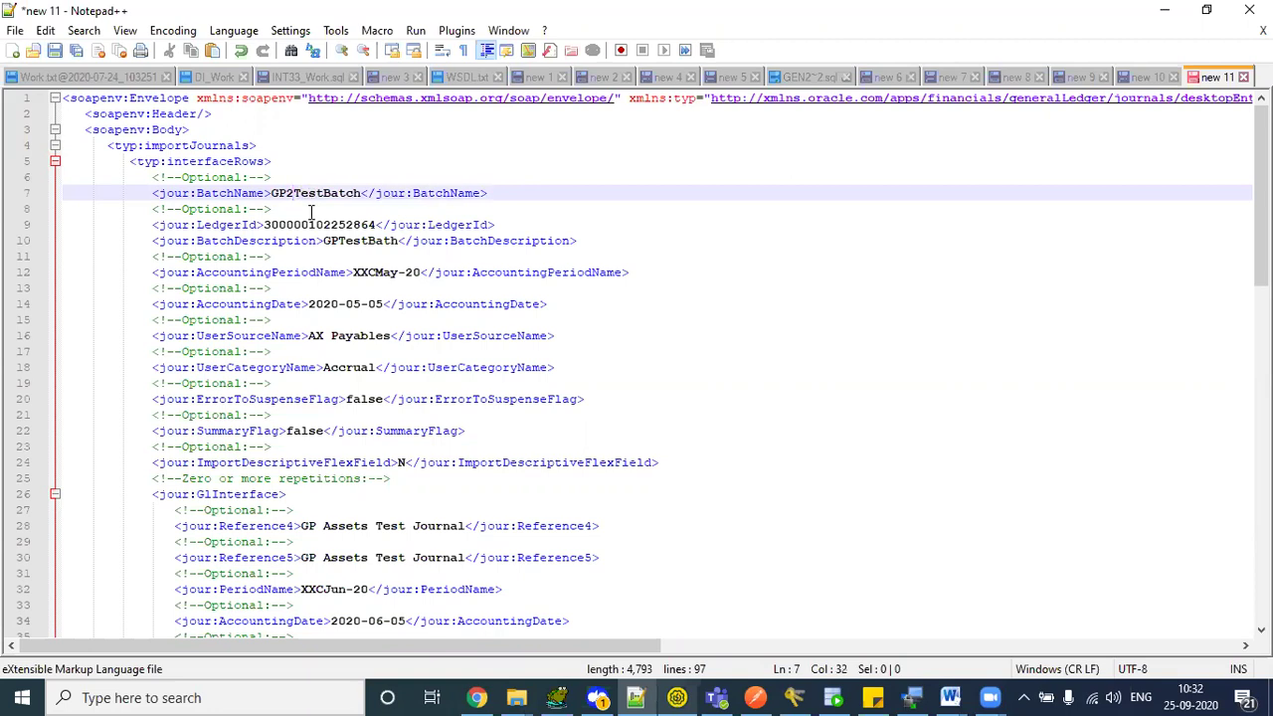
{"action": "key", "text": "BackSpace"}
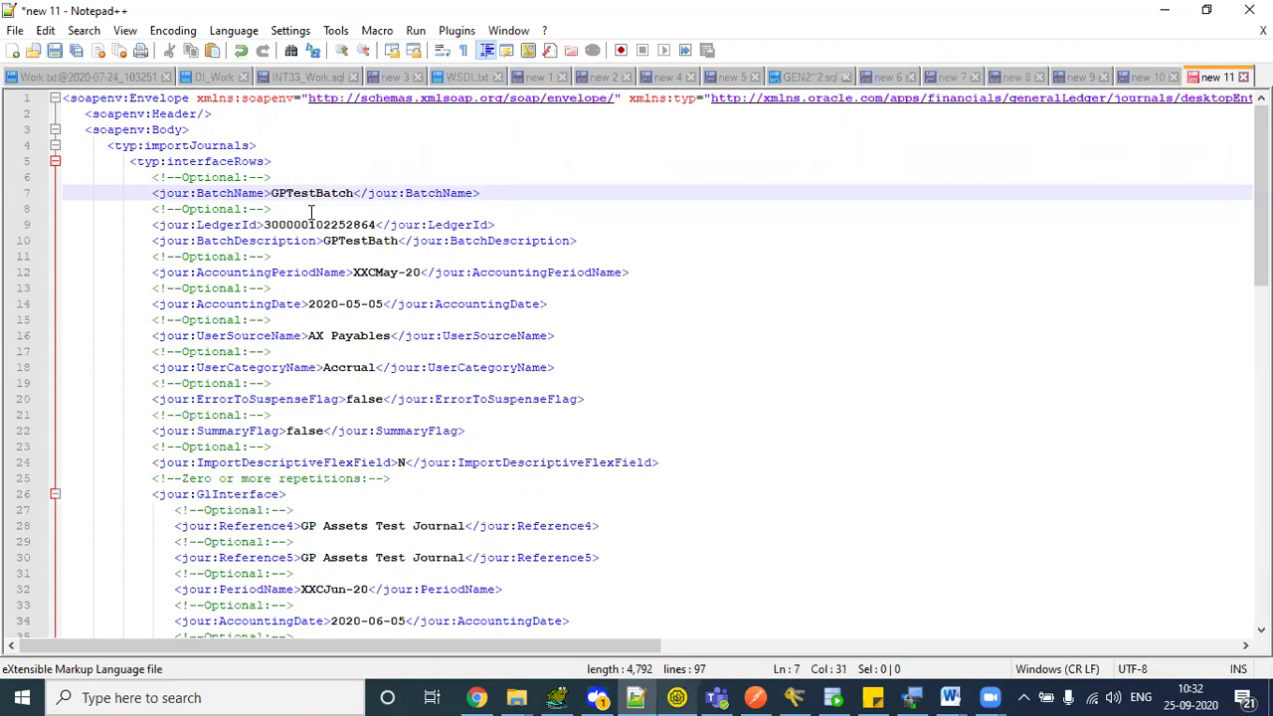
{"action": "type", "text": "Payab"}
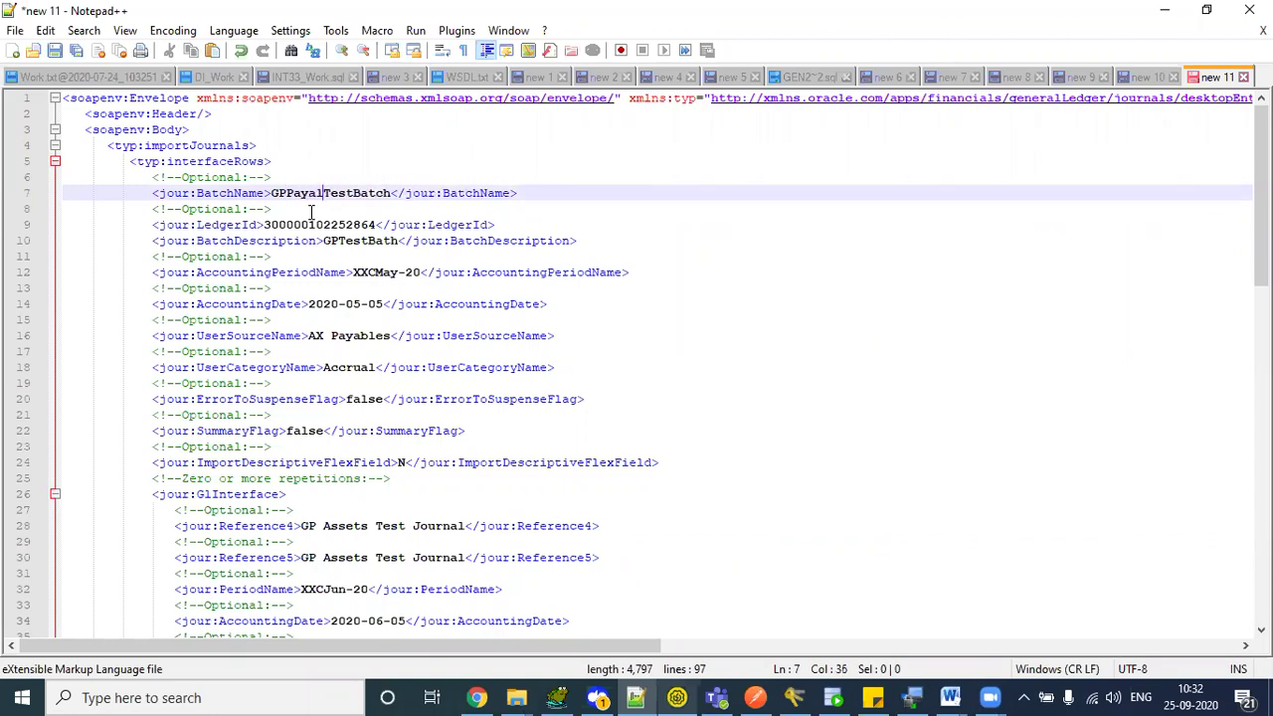
{"action": "type", "text": "les"}
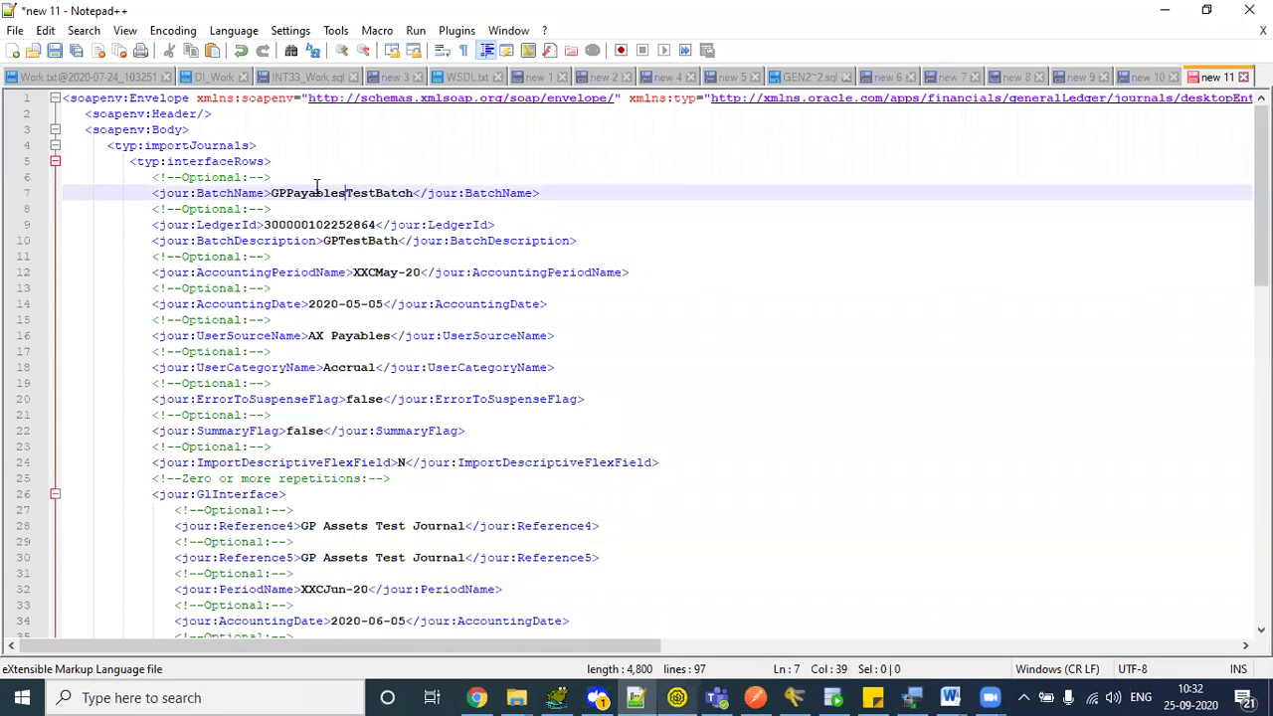
- Copy GPPayablesTestBatch over the batch description GPTestBath on line 10
{"action": "double_click", "coordinate": [318, 192]}
{"action": "key", "text": "ctrl+c"}
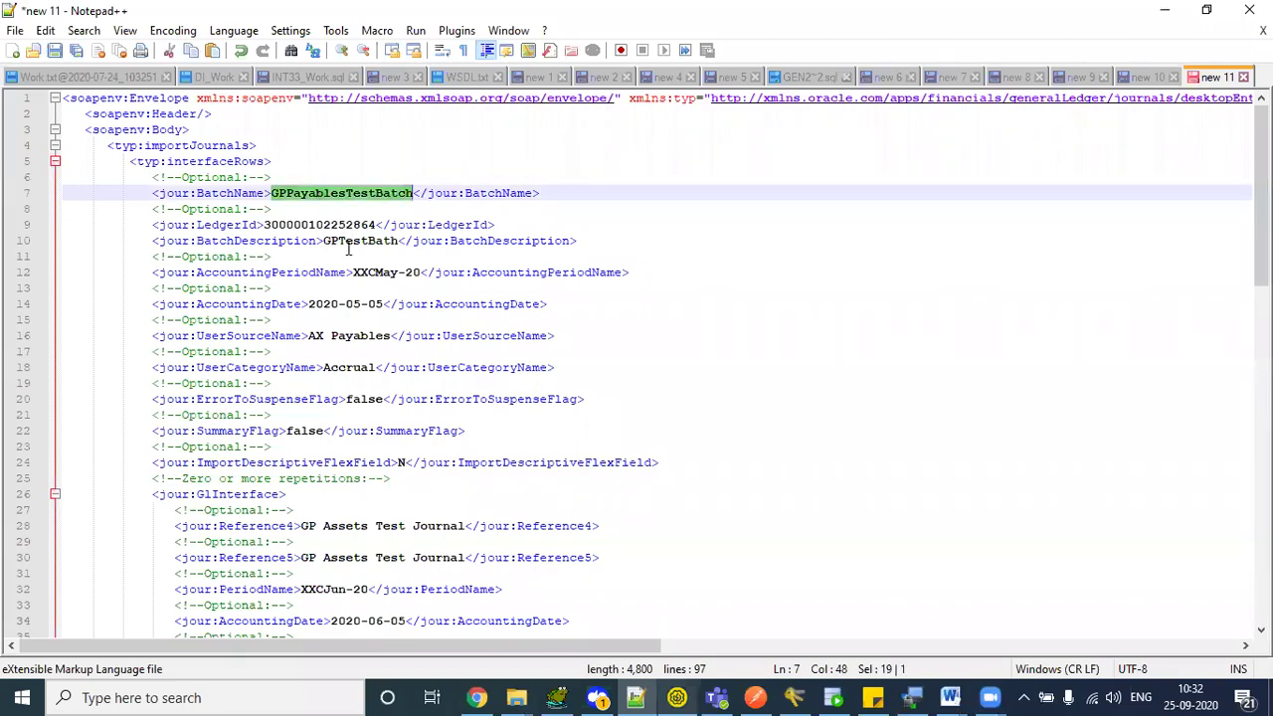
{"action": "left_click", "coordinate": [345, 243]}
{"action": "double_click", "coordinate": [345, 243]}
{"action": "key", "text": "ctrl+v"}
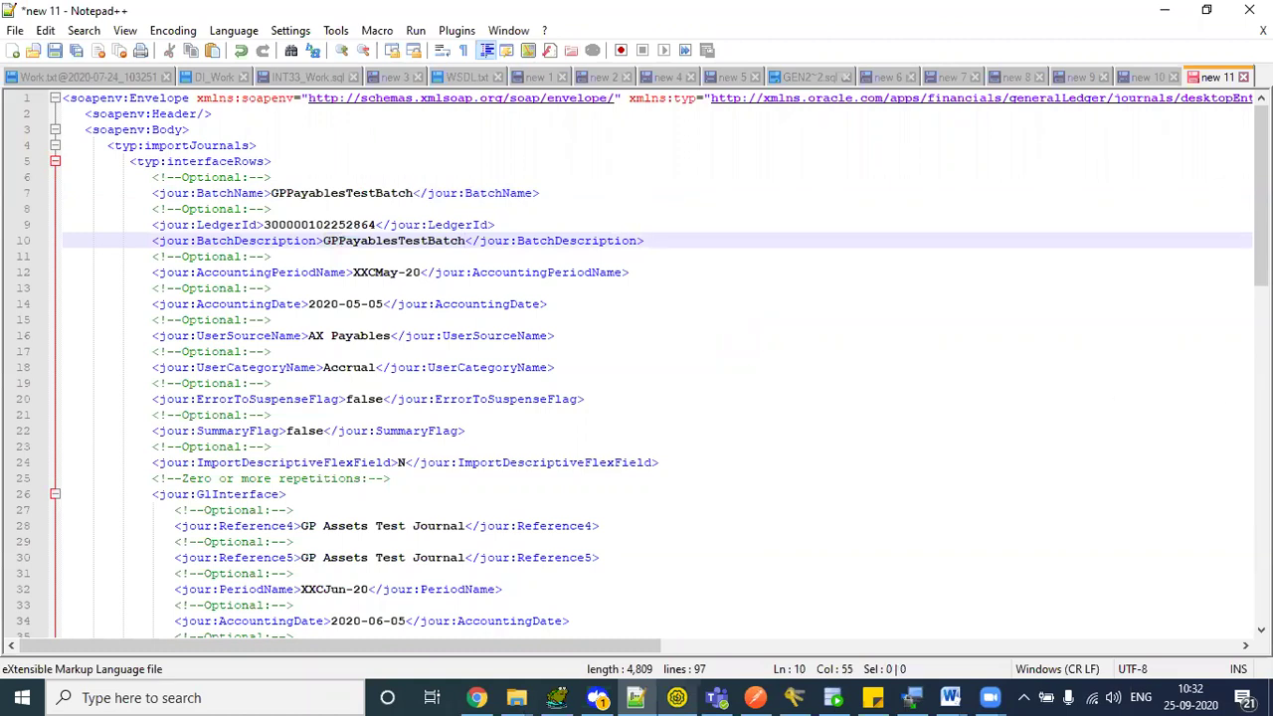
{"action": "scroll", "coordinate": [433, 358], "scroll_direction": "down", "scroll_amount": 3}
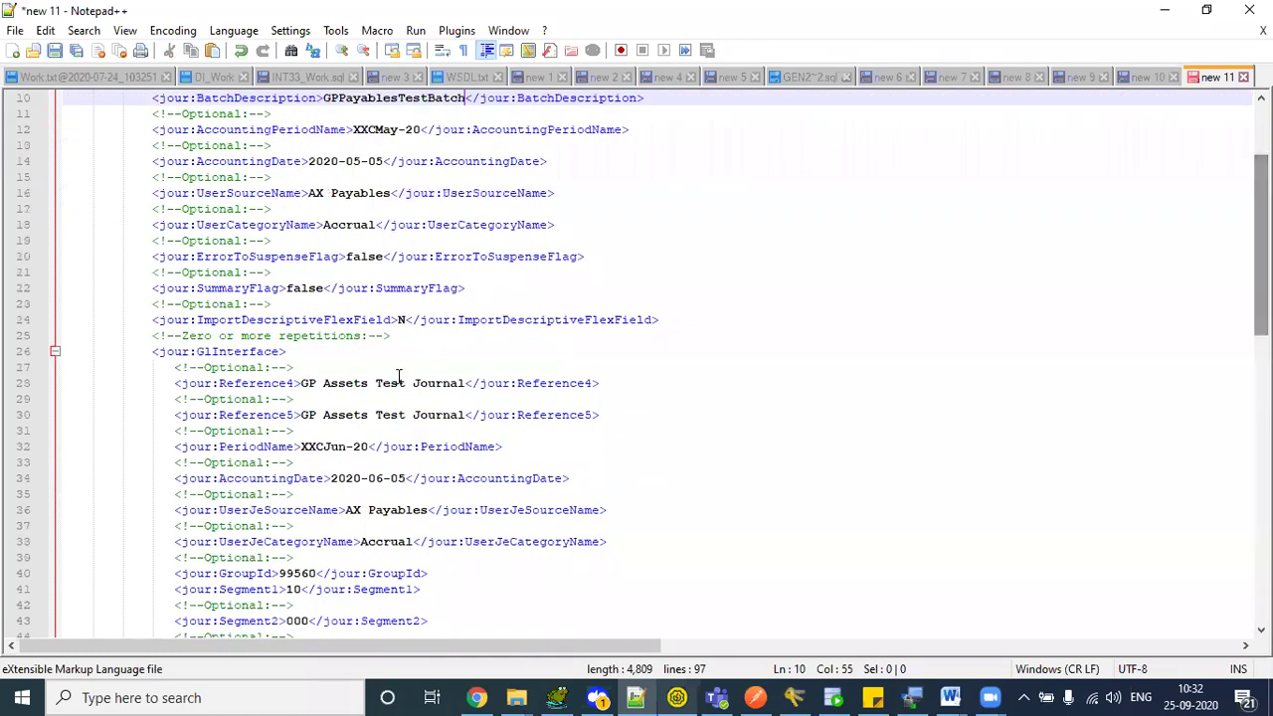
{"action": "left_click_drag", "start_coordinate": [300, 383], "coordinate": [470, 384]}
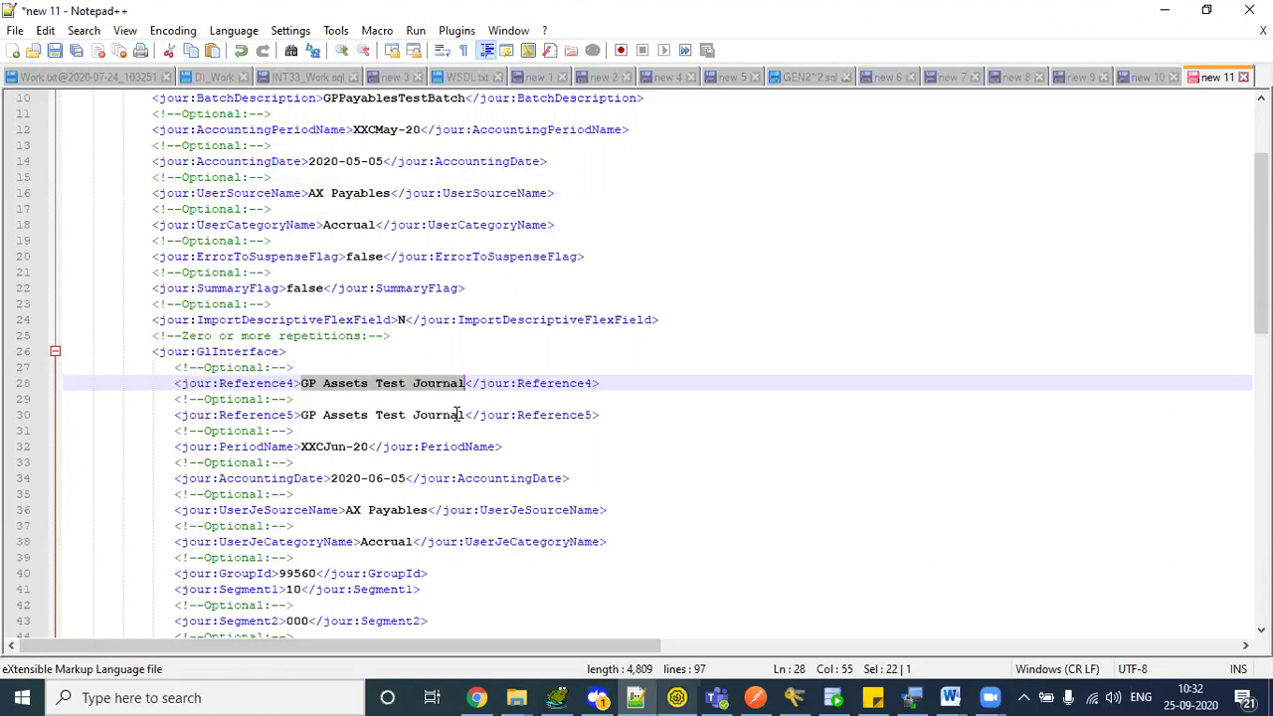
- Review the first GlInterface block's Reference4, Reference5, PeriodName and AccountingDate, selecting the Reference4 value
{"action": "left_click", "coordinate": [225, 368]}
{"action": "double_click", "coordinate": [246, 385]}
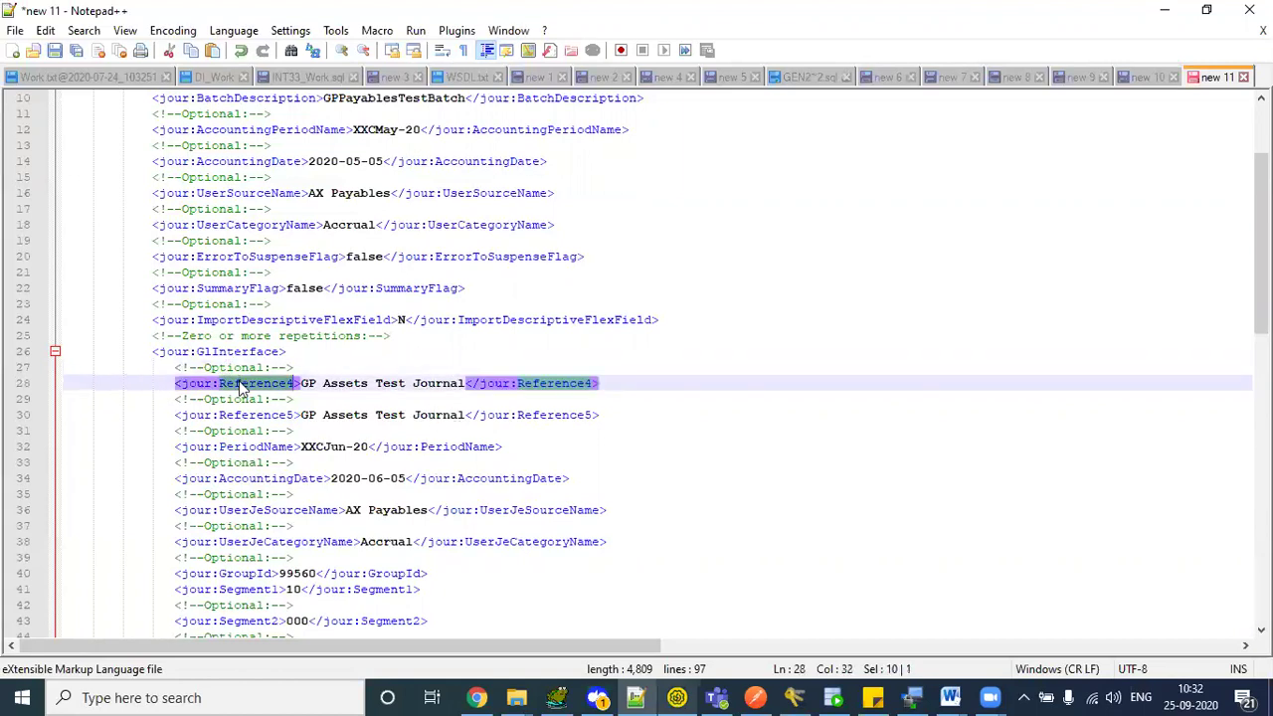
{"action": "double_click", "coordinate": [243, 416]}
{"action": "double_click", "coordinate": [246, 448]}
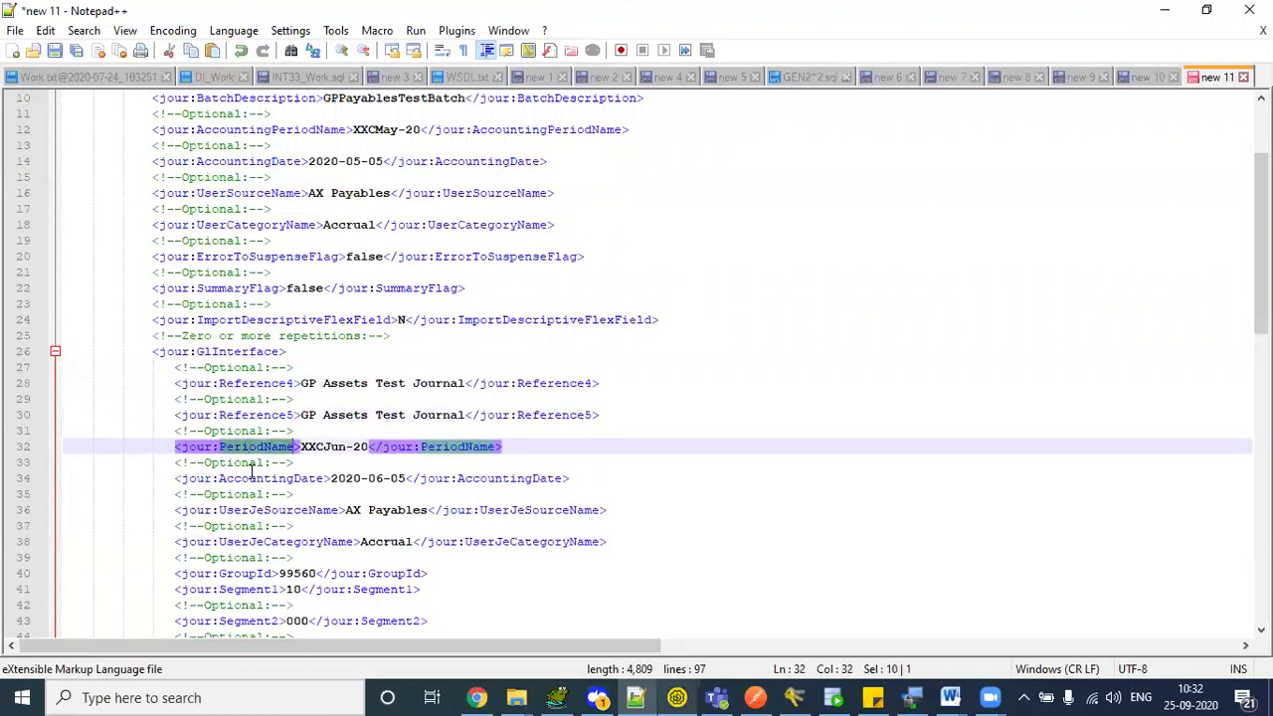
{"action": "left_click", "coordinate": [255, 479]}
{"action": "double_click", "coordinate": [255, 478]}
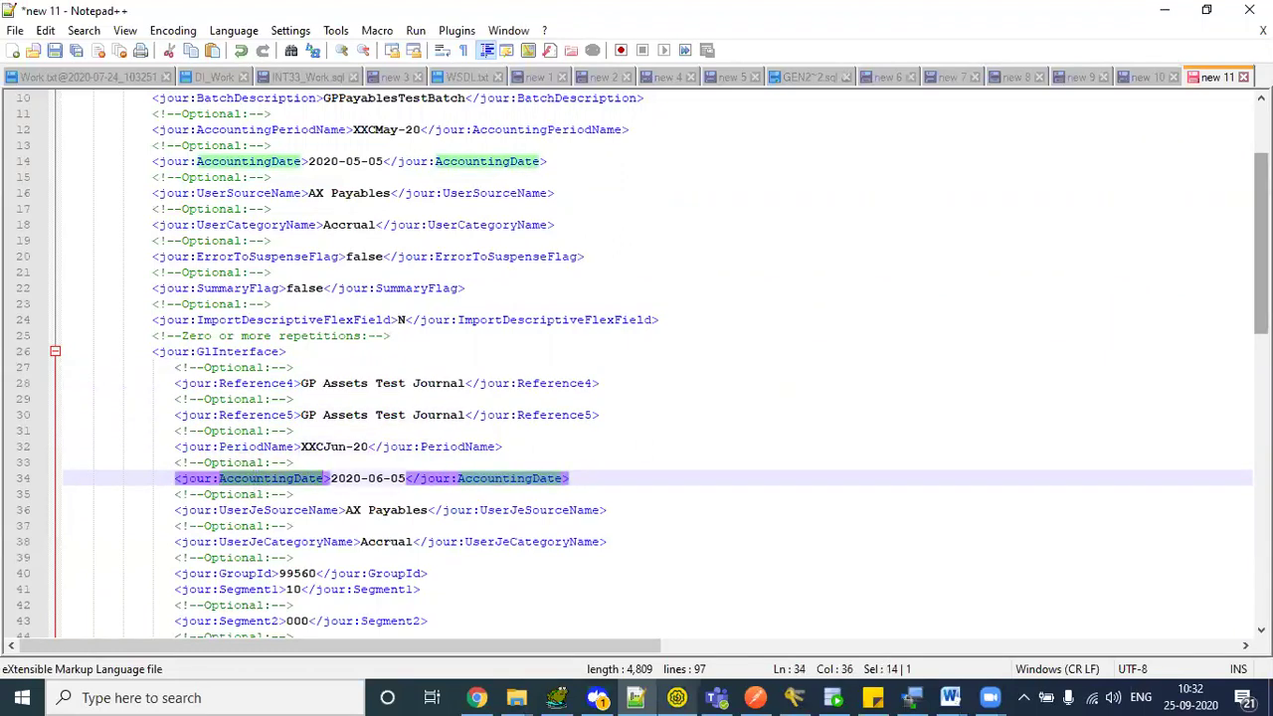
{"action": "left_click_drag", "start_coordinate": [1260, 244], "coordinate": [1260, 256]}
{"action": "scroll", "coordinate": [1049, 254], "scroll_direction": "down", "scroll_amount": 1}
{"action": "left_click_drag", "start_coordinate": [300, 304], "coordinate": [468, 304]}
- Set Reference4 to GPPayables Journal Entry
{"action": "key", "text": "ctrl+v"}
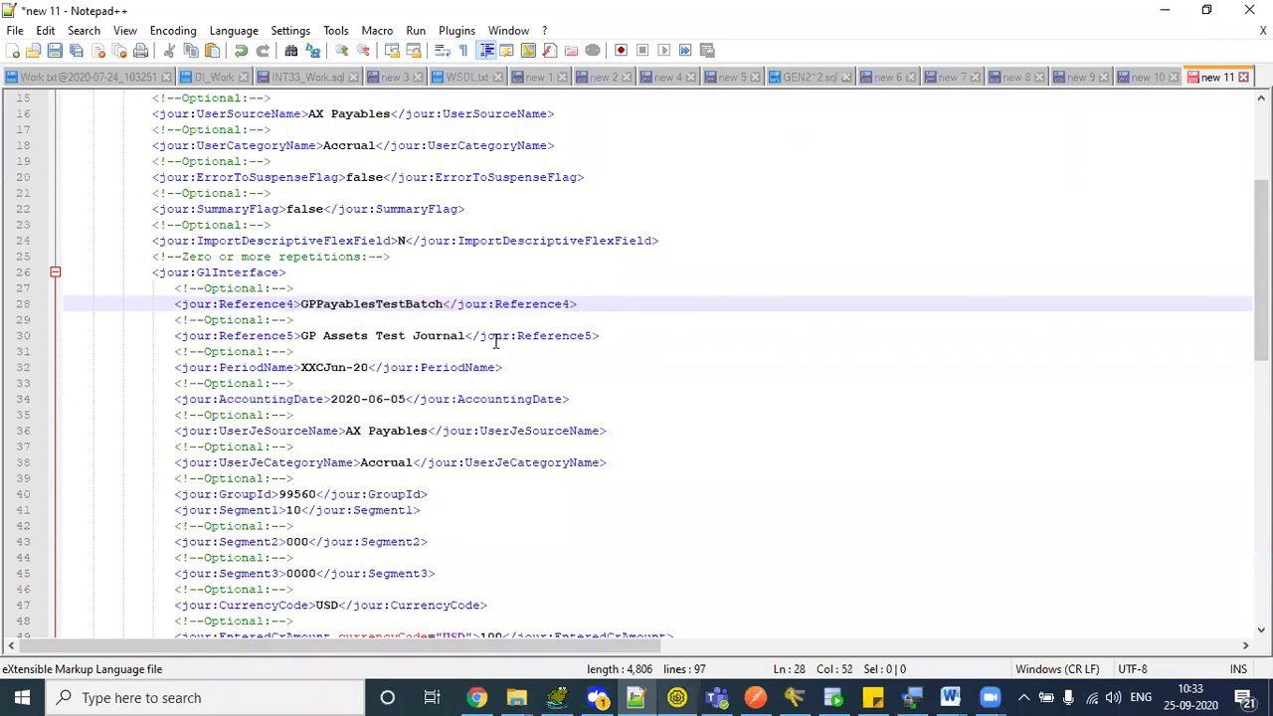
{"action": "key", "text": "Left"}
{"action": "key", "text": "Left"}
{"action": "key", "text": "Left"}
{"action": "key", "text": "Left"}
{"action": "key", "text": "Left"}
{"action": "key", "text": "Left"}
{"action": "key", "text": "Left"}
{"action": "key", "text": "Left"}
{"action": "key", "text": "shift+Right"}
{"action": "key", "text": "shift+Right"}
{"action": "key", "text": "shift+Right"}
{"action": "key", "text": "shift+Right"}
{"action": "key", "text": "shift+Right"}
{"action": "key", "text": "shift+Right"}
{"action": "key", "text": "shift+Right"}
{"action": "key", "text": "shift+Right"}
{"action": "key", "text": "shift+Right"}
{"action": "key", "text": "shift+Right"}
{"action": "key", "text": "shift+Right"}
{"action": "key", "text": "shift+Left"}
{"action": "key", "text": "shift+Left"}
{"action": "key", "text": "Delete"}
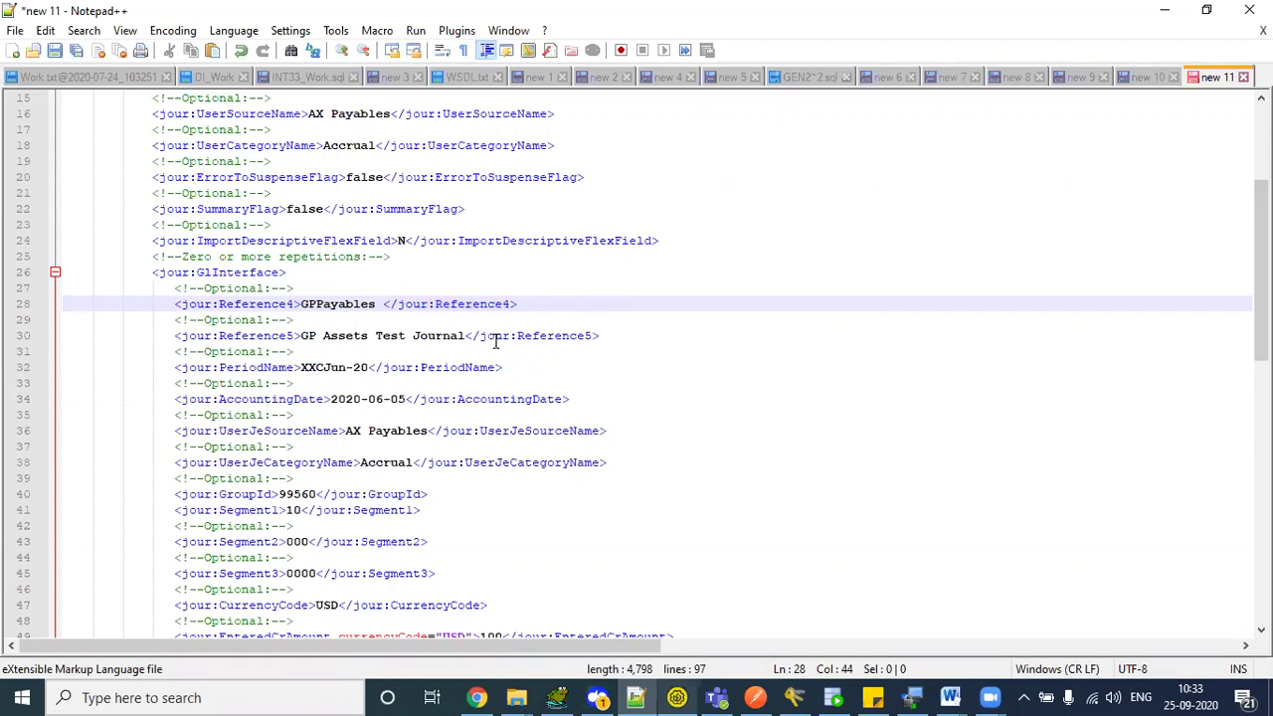
{"action": "type", "text": "Jour"}
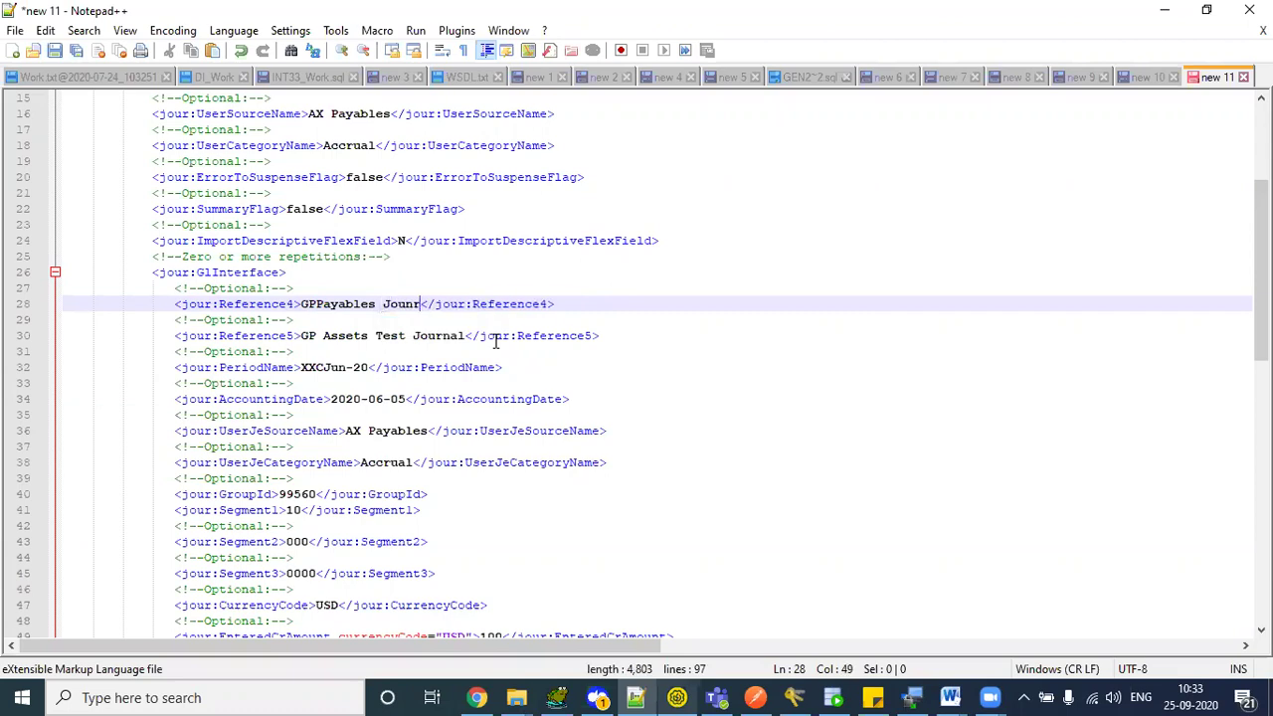
{"action": "type", "text": "nal Entry"}
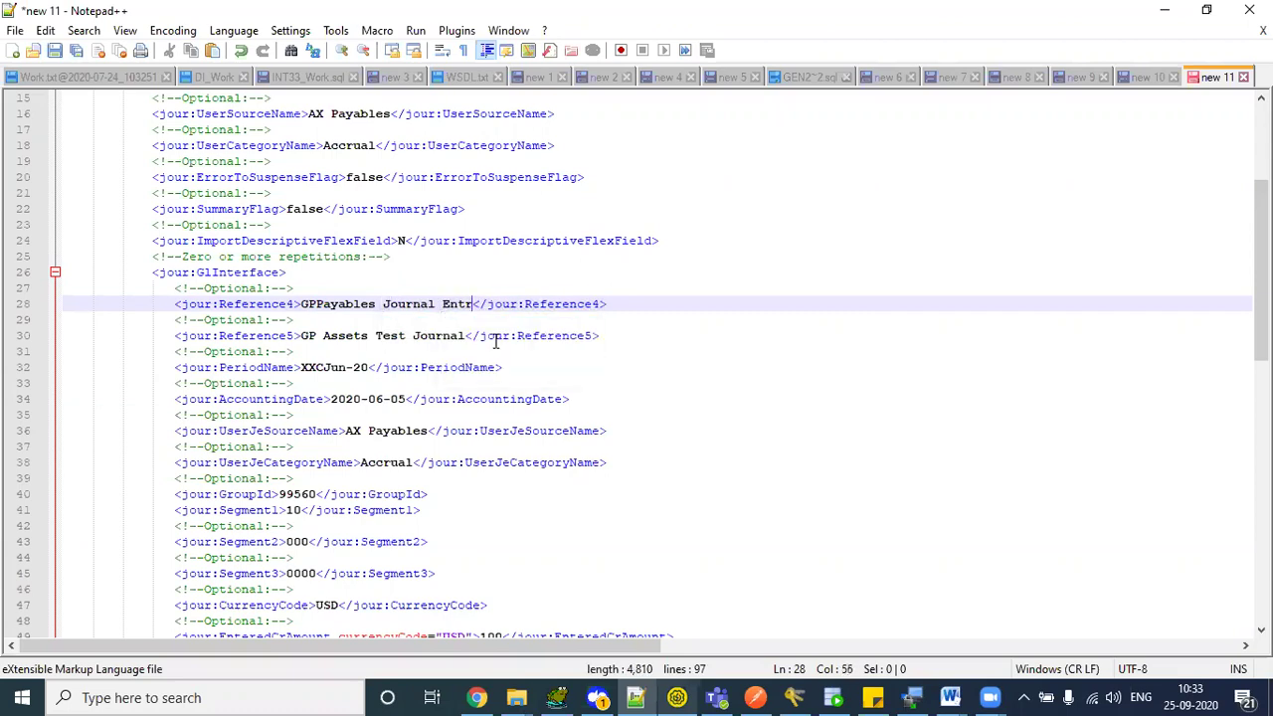
- Replace Reference5's GP Assets Test Journal with GPPayables Journal Entry
{"action": "left_click_drag", "start_coordinate": [300, 305], "coordinate": [483, 305]}
{"action": "key", "text": "ctrl+c"}
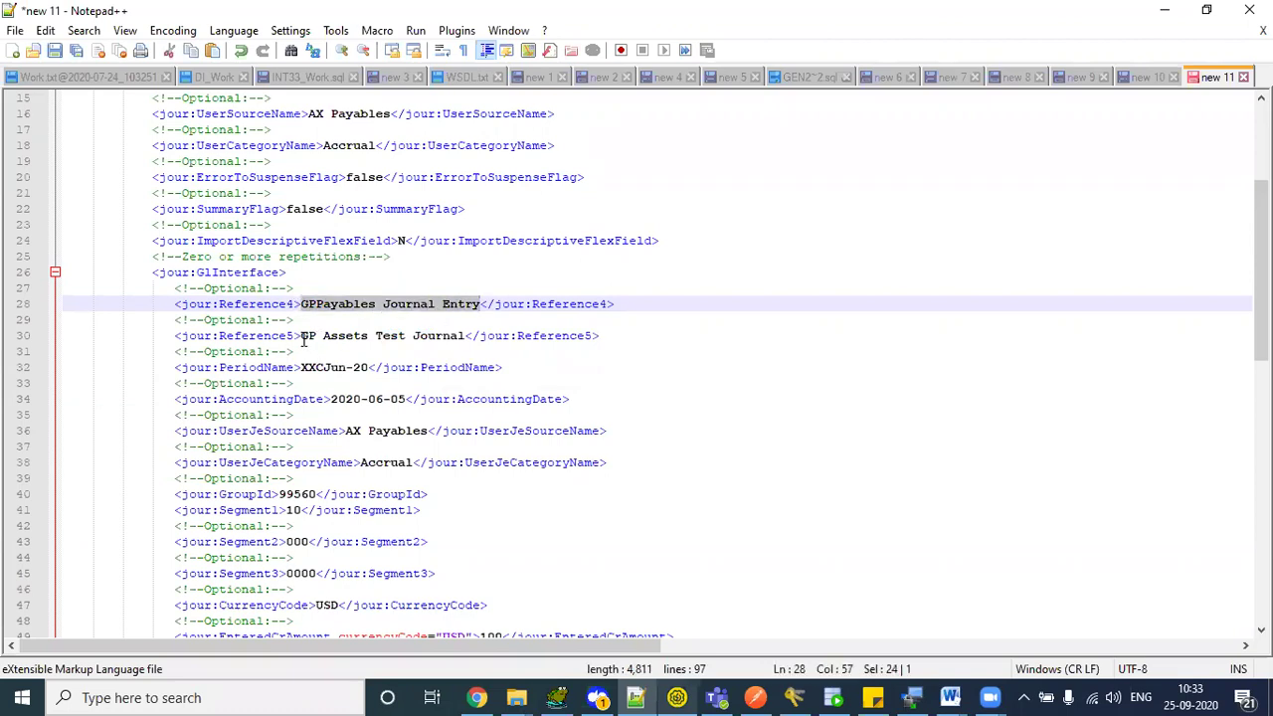
{"action": "left_click_drag", "start_coordinate": [301, 335], "coordinate": [467, 335]}
{"action": "key", "text": "ctrl+v"}
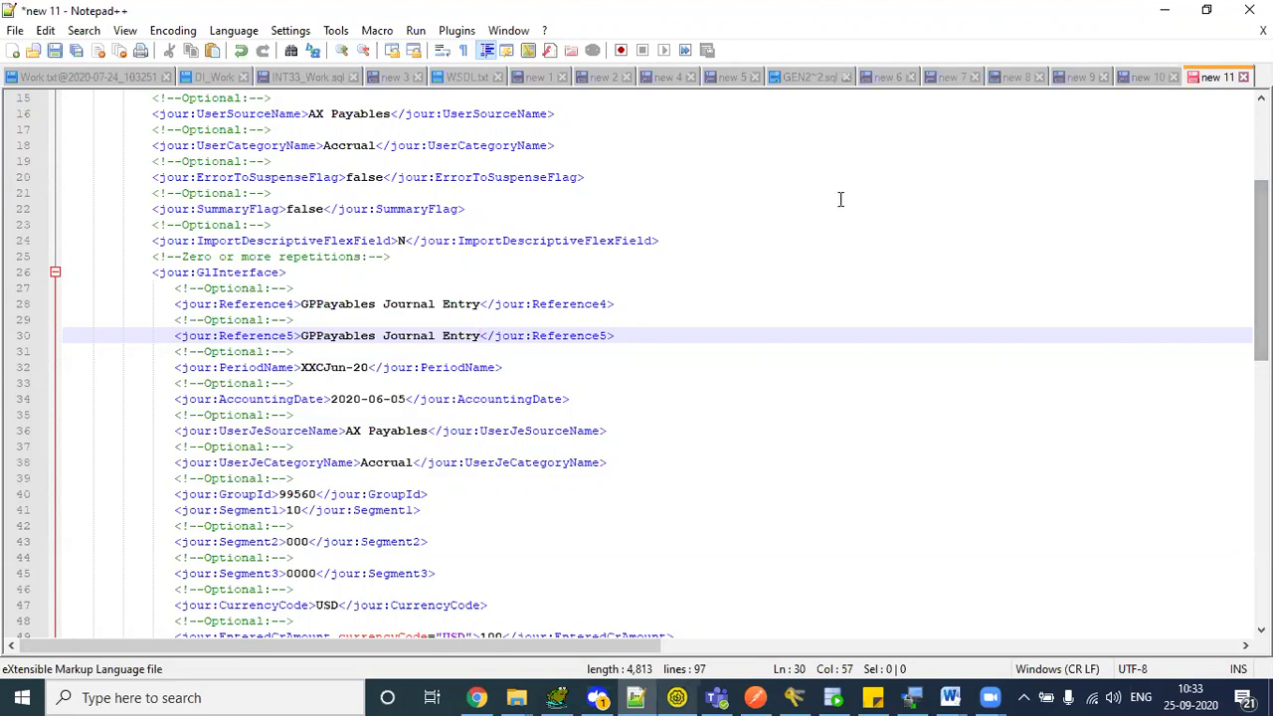
{"action": "double_click", "coordinate": [236, 276]}
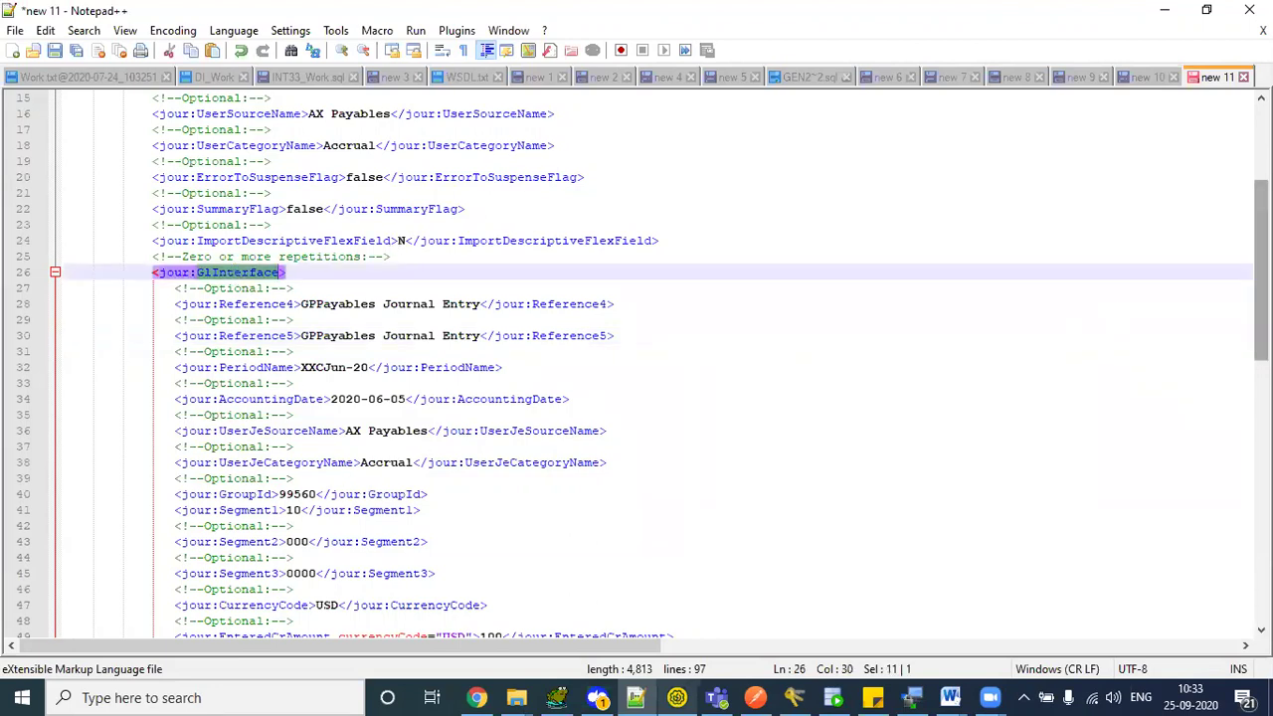
- Paste GPPayables Journal Entry into the second block's Reference4 and Reference5 on lines 61 and 63
{"action": "left_click_drag", "start_coordinate": [1261, 249], "coordinate": [1261, 276]}
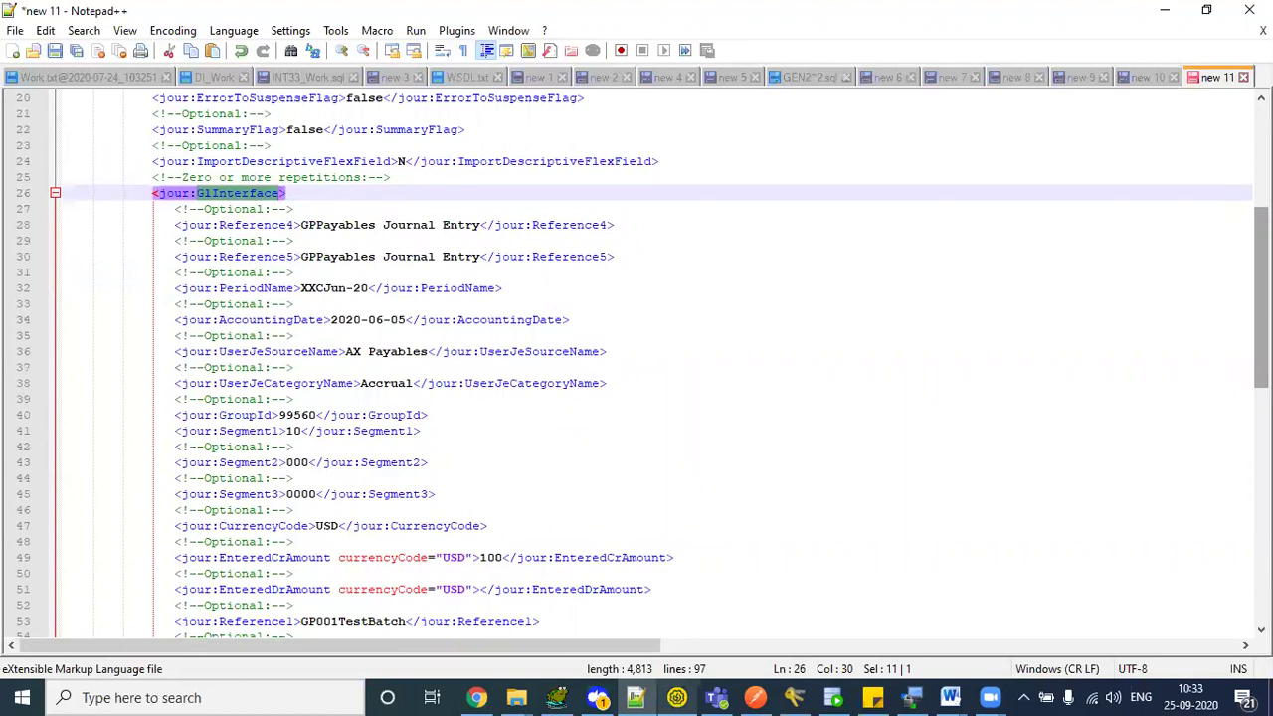
{"action": "left_click_drag", "start_coordinate": [1260, 280], "coordinate": [1239, 309]}
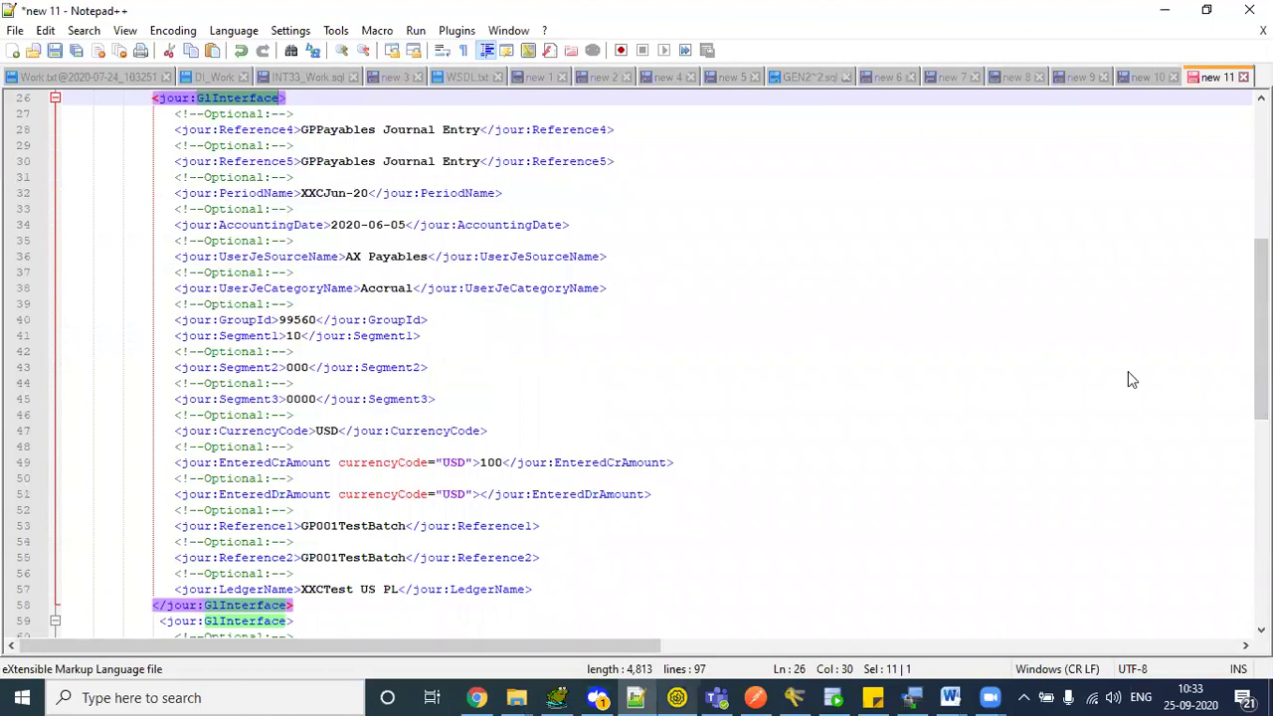
{"action": "left_click_drag", "start_coordinate": [1261, 328], "coordinate": [1260, 290]}
{"action": "left_click_drag", "start_coordinate": [300, 241], "coordinate": [480, 243]}
{"action": "key", "text": "ctrl+c"}
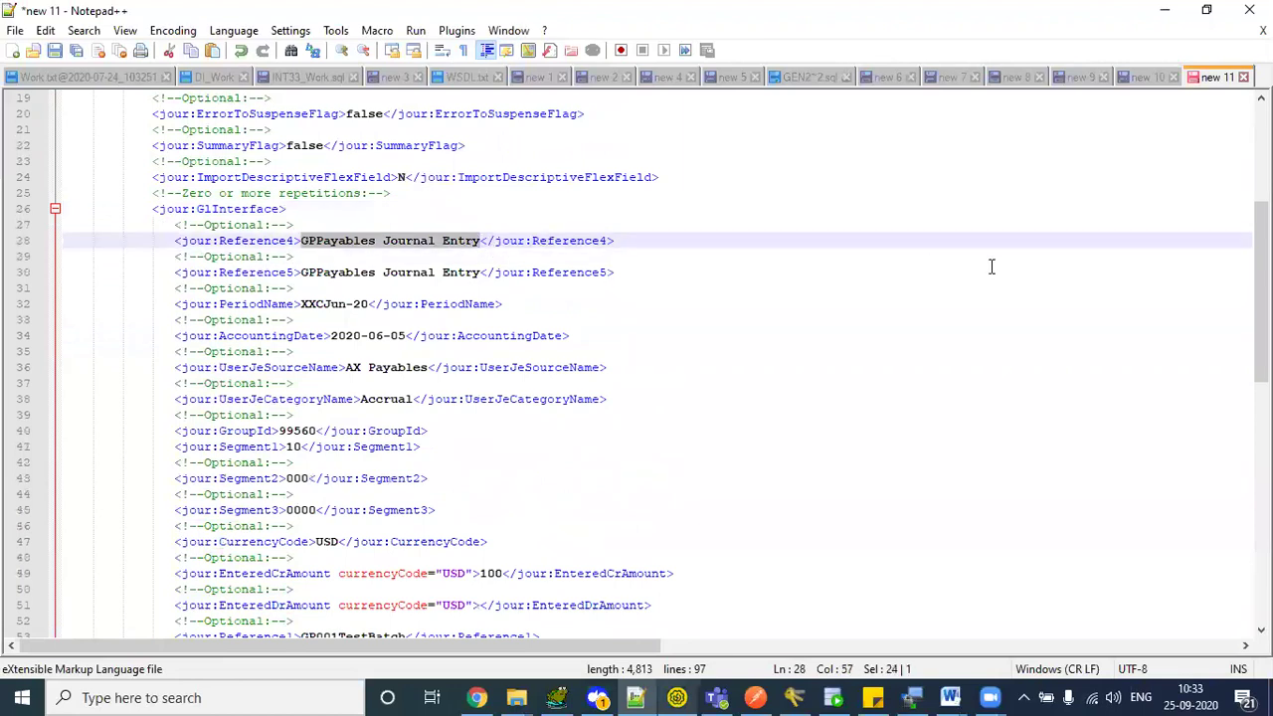
{"action": "left_click_drag", "start_coordinate": [1261, 294], "coordinate": [1260, 418]}
{"action": "left_click_drag", "start_coordinate": [301, 367], "coordinate": [468, 367]}
{"action": "key", "text": "ctrl+v"}
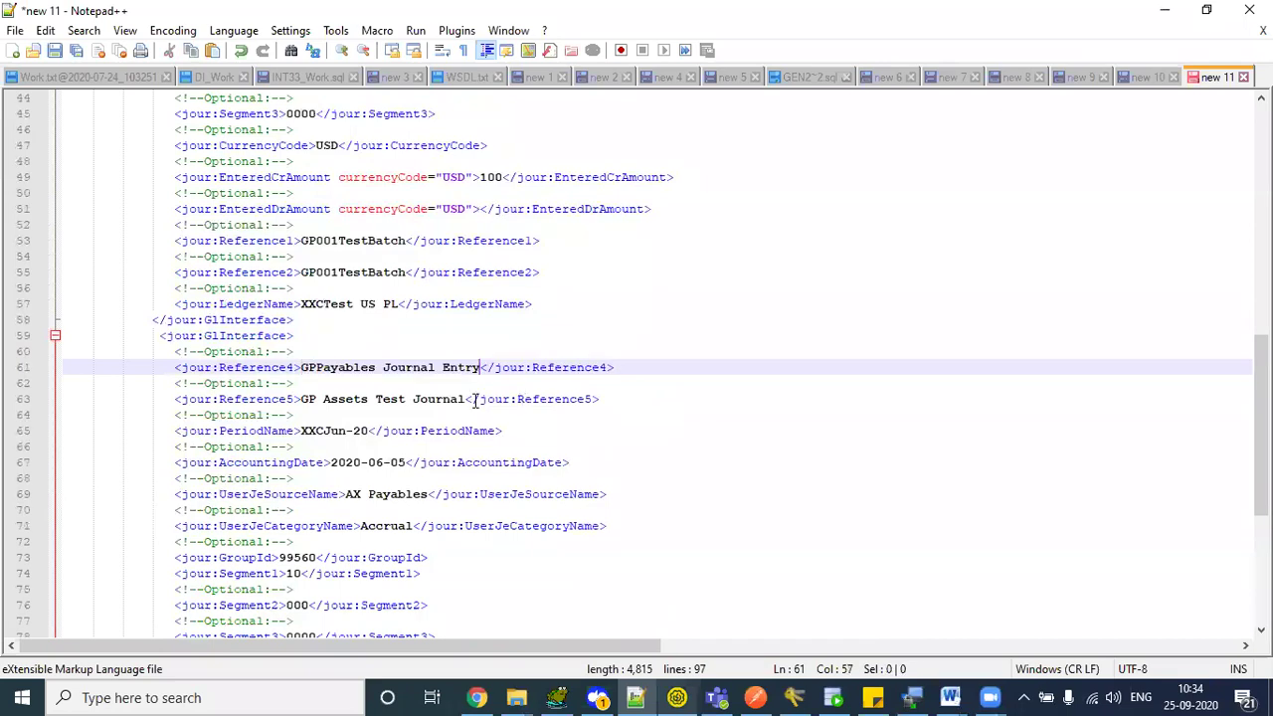
{"action": "left_click_drag", "start_coordinate": [302, 399], "coordinate": [466, 399]}
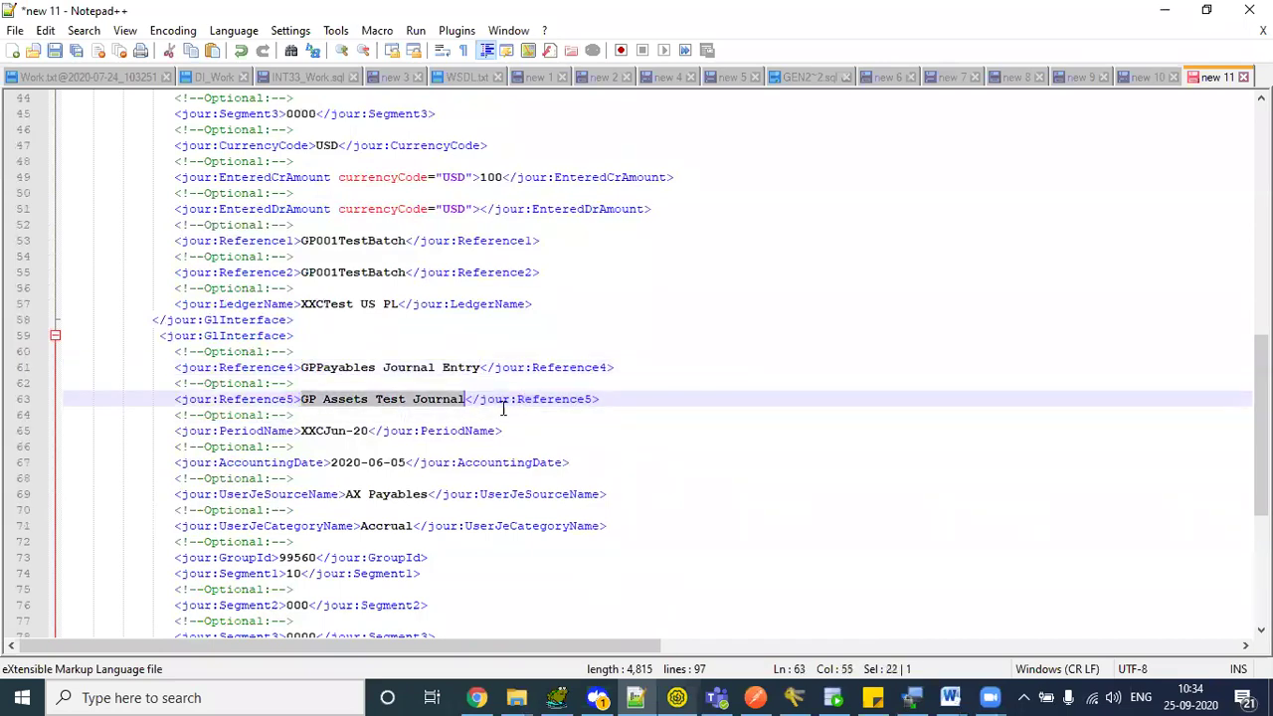
{"action": "key", "text": "ctrl+v"}
- Change the first GroupId to 199560 and copy it over the second block's 99560
{"action": "left_click_drag", "start_coordinate": [1261, 426], "coordinate": [1261, 287]}
{"action": "left_click_drag", "start_coordinate": [302, 319], "coordinate": [346, 320]}
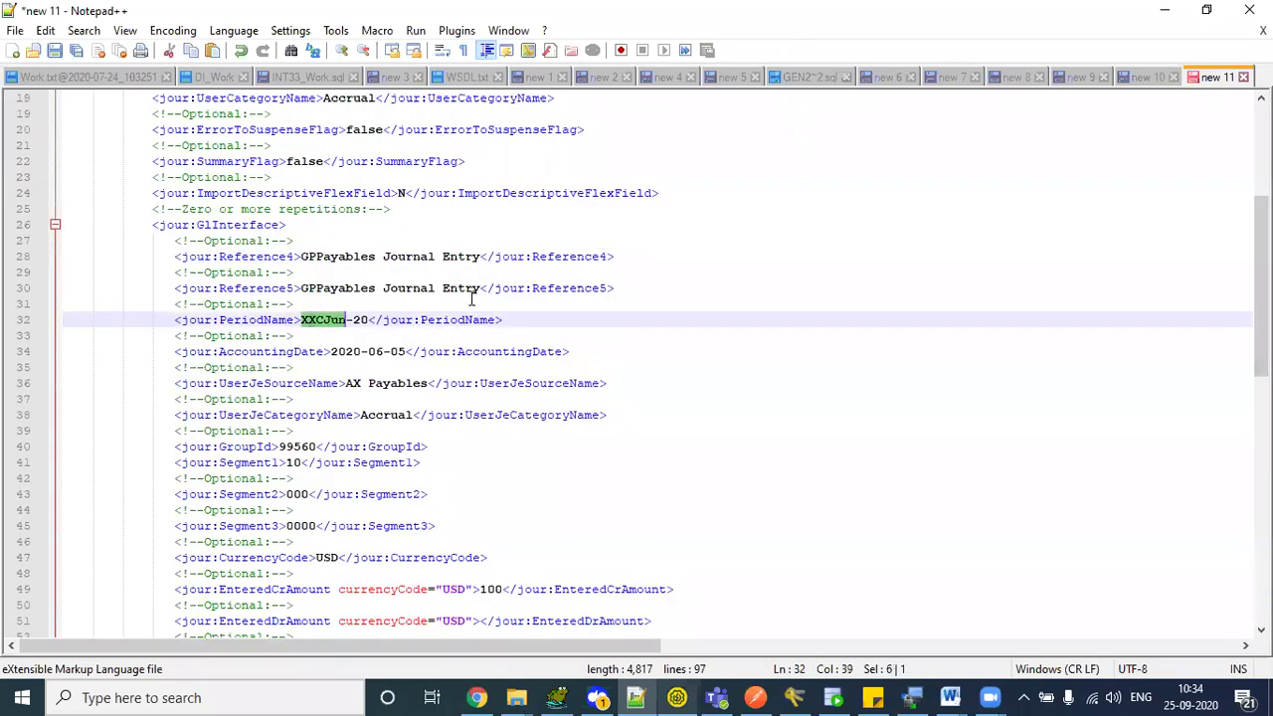
{"action": "scroll", "coordinate": [1146, 375], "scroll_direction": "down", "scroll_amount": 9}
{"action": "left_click", "coordinate": [486, 478]}
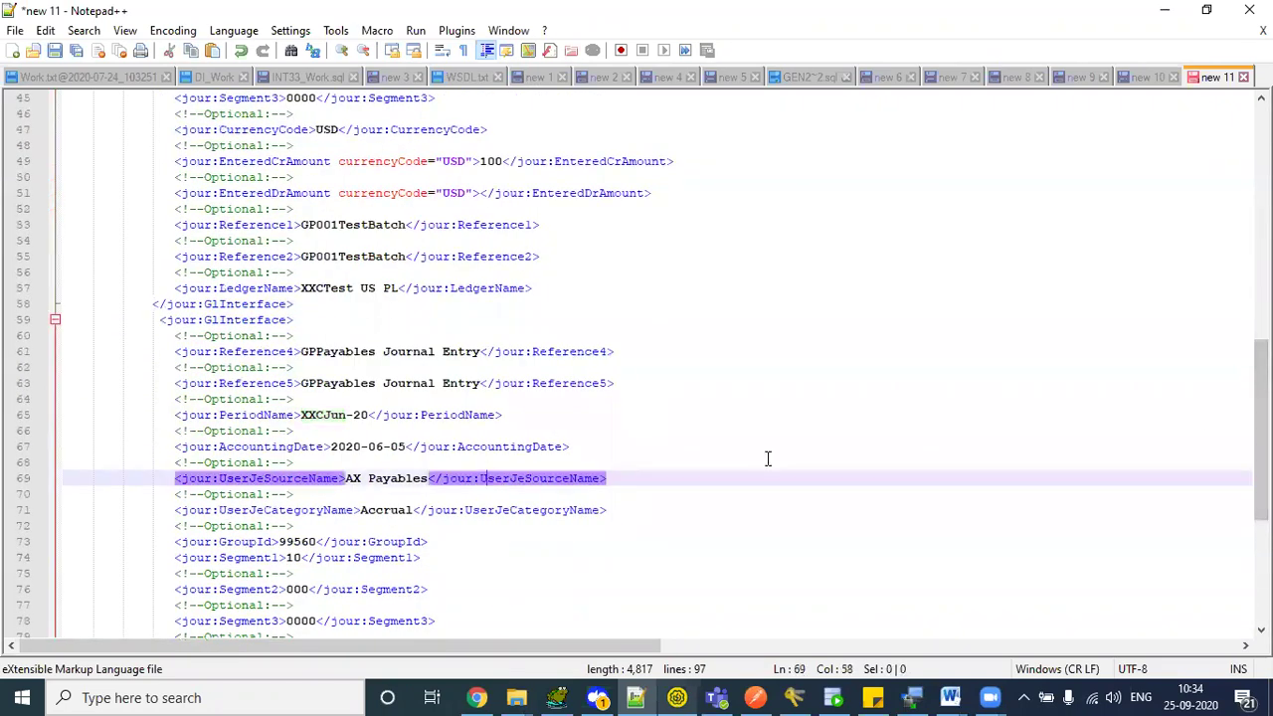
{"action": "left_click_drag", "start_coordinate": [1260, 430], "coordinate": [1260, 376]}
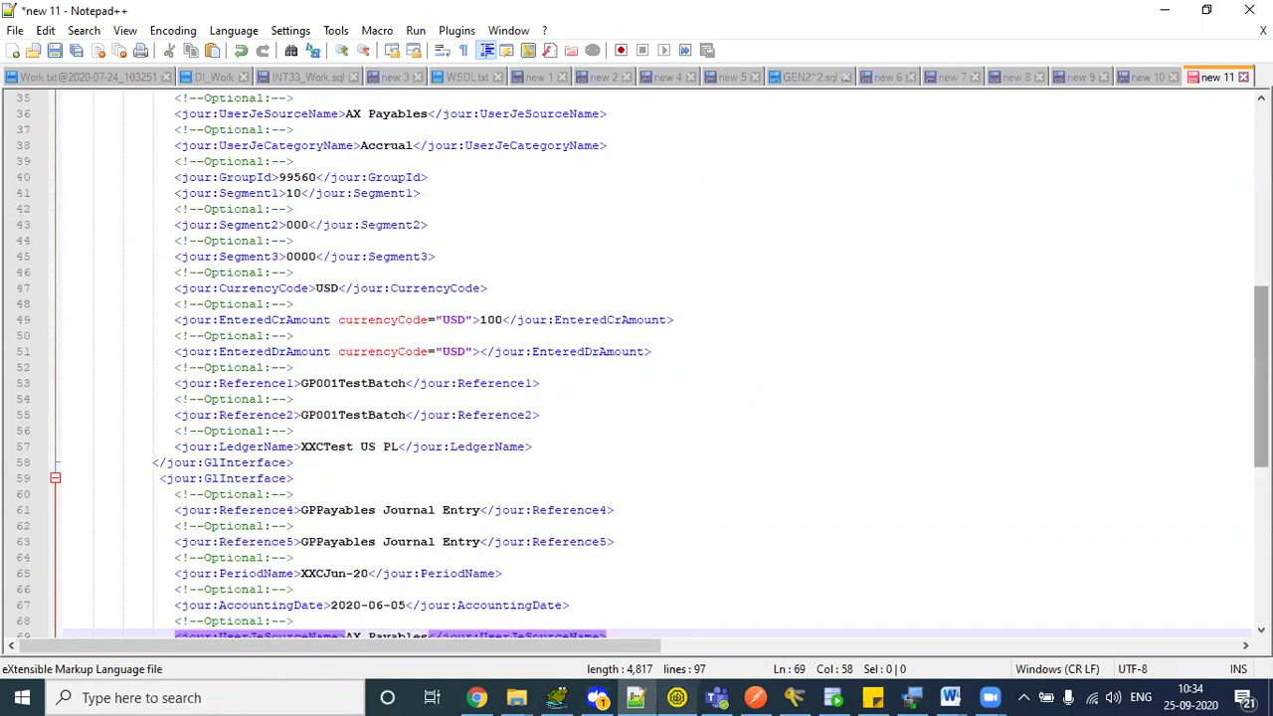
{"action": "scroll", "coordinate": [548, 170], "scroll_direction": "up", "scroll_amount": 1}
{"action": "left_click", "coordinate": [306, 223]}
{"action": "key", "text": "Left"}
{"action": "key", "text": "Left"}
{"action": "key", "text": "Left"}
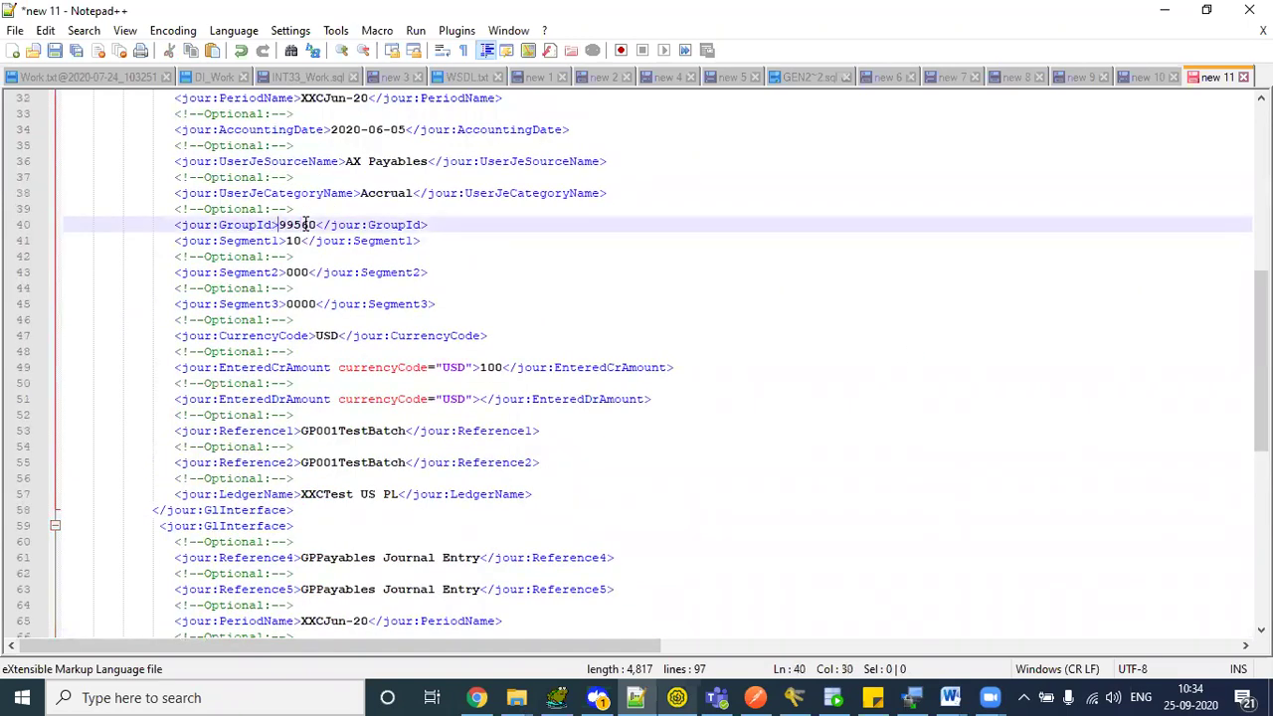
{"action": "type", "text": "1"}
{"action": "double_click", "coordinate": [307, 226]}
{"action": "key", "text": "ctrl+c"}
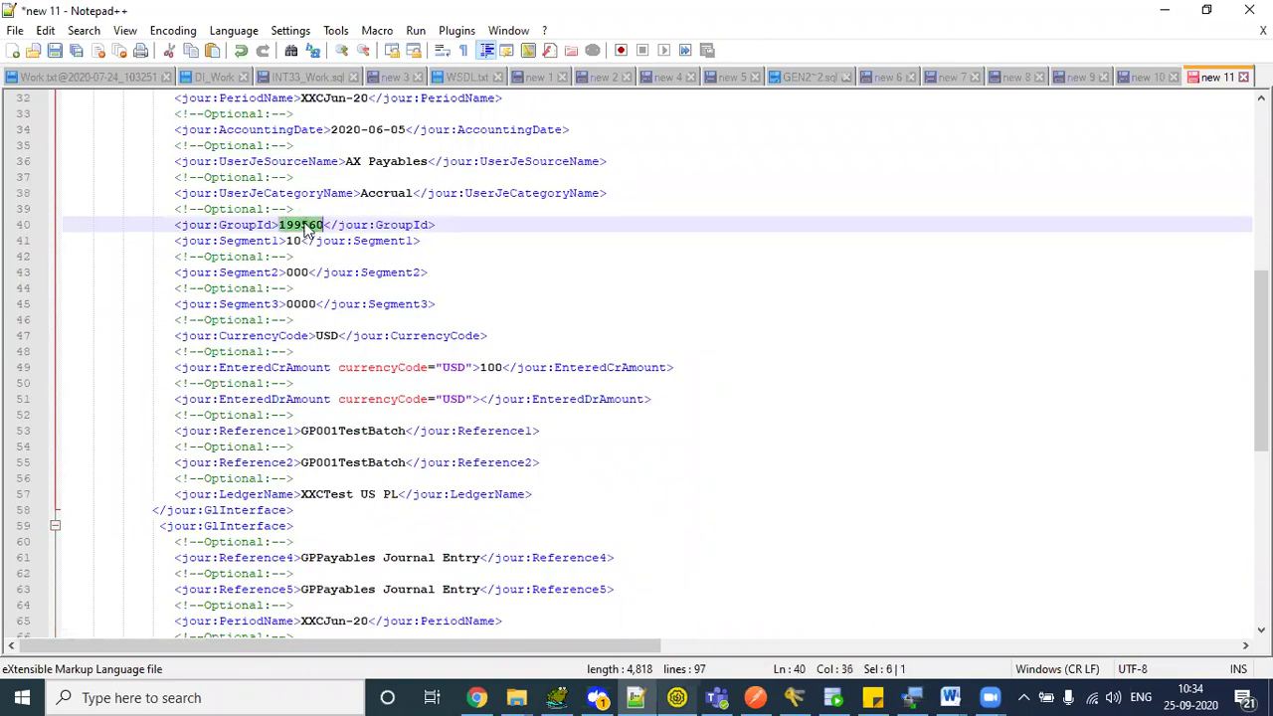
{"action": "left_click_drag", "start_coordinate": [1262, 360], "coordinate": [1261, 465]}
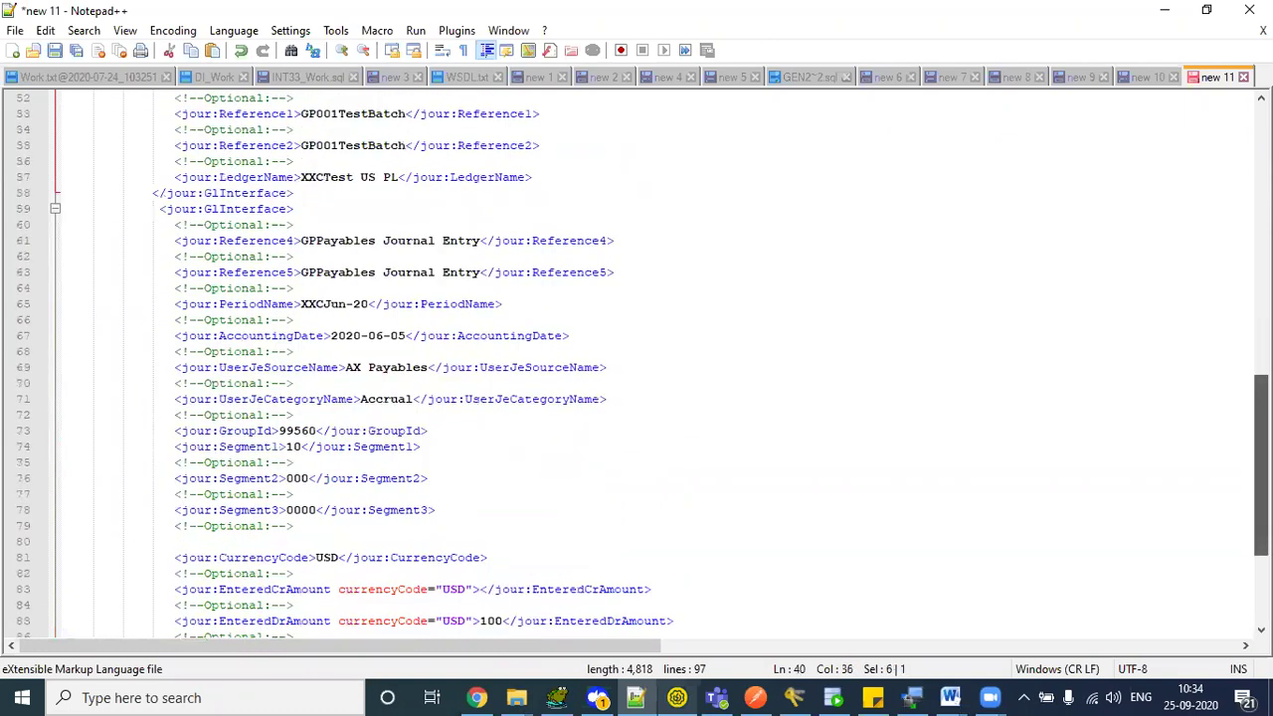
{"action": "double_click", "coordinate": [304, 432]}
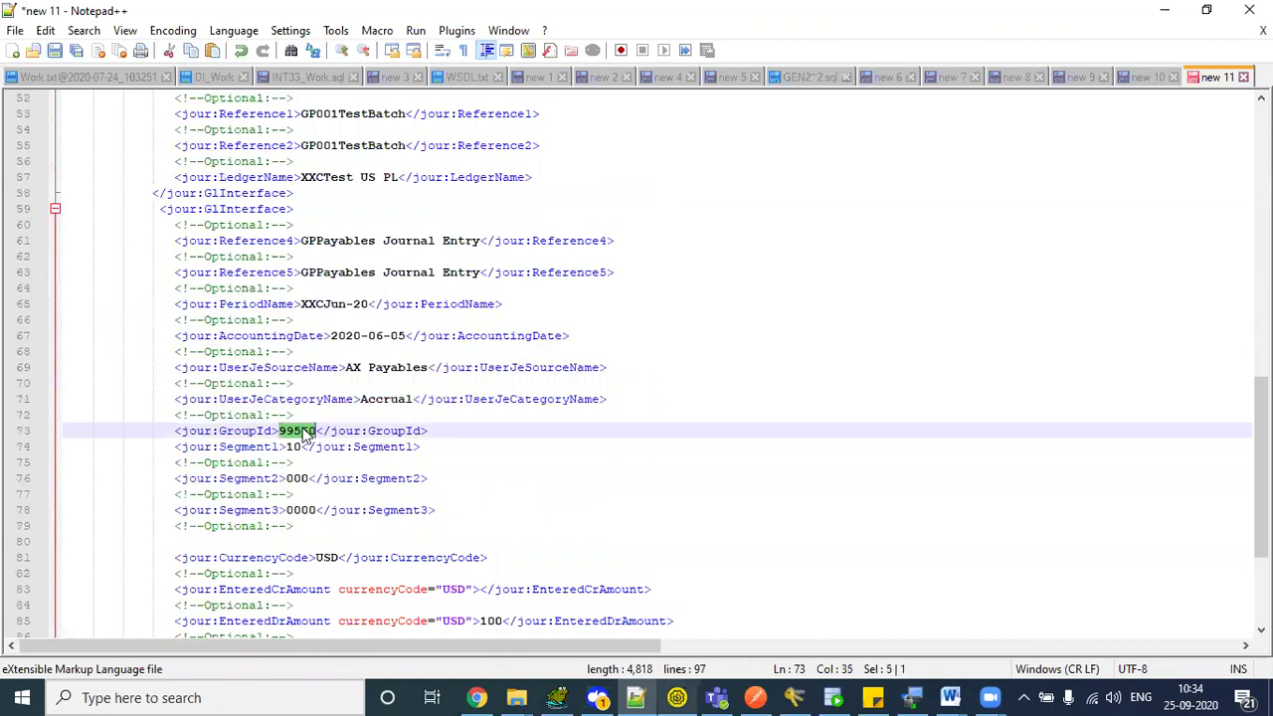
{"action": "key", "text": "ctrl+v"}
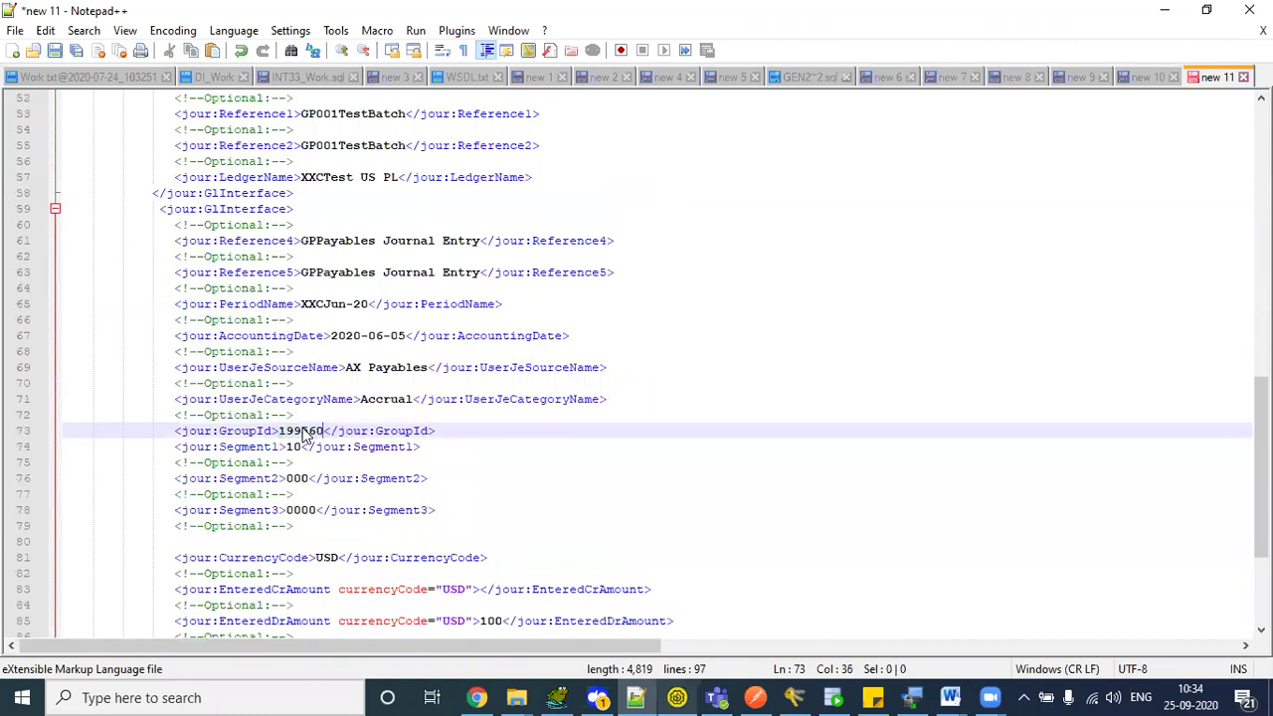
- Copy the whole new 11 payload and return to SoapUI
{"action": "left_click_drag", "start_coordinate": [1260, 467], "coordinate": [1260, 195]}
{"action": "left_click", "coordinate": [829, 337]}
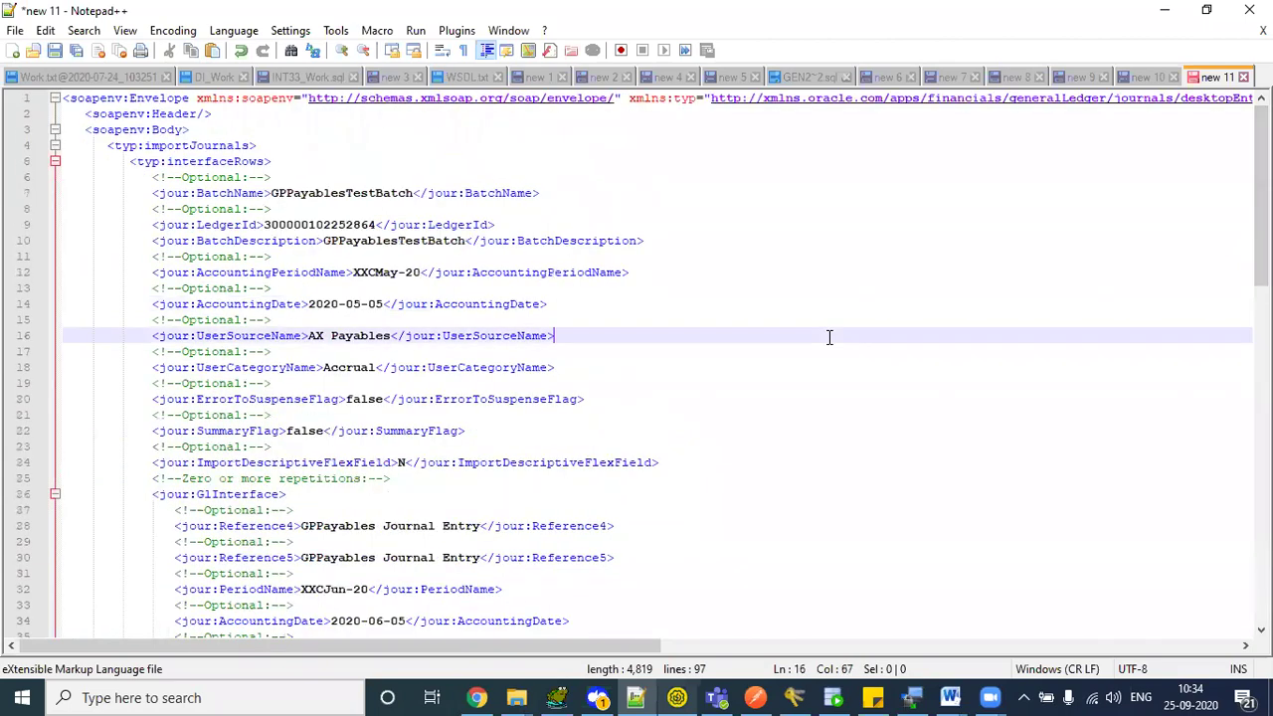
{"action": "key", "text": "ctrl+a"}
{"action": "key", "text": "alt+Tab"}
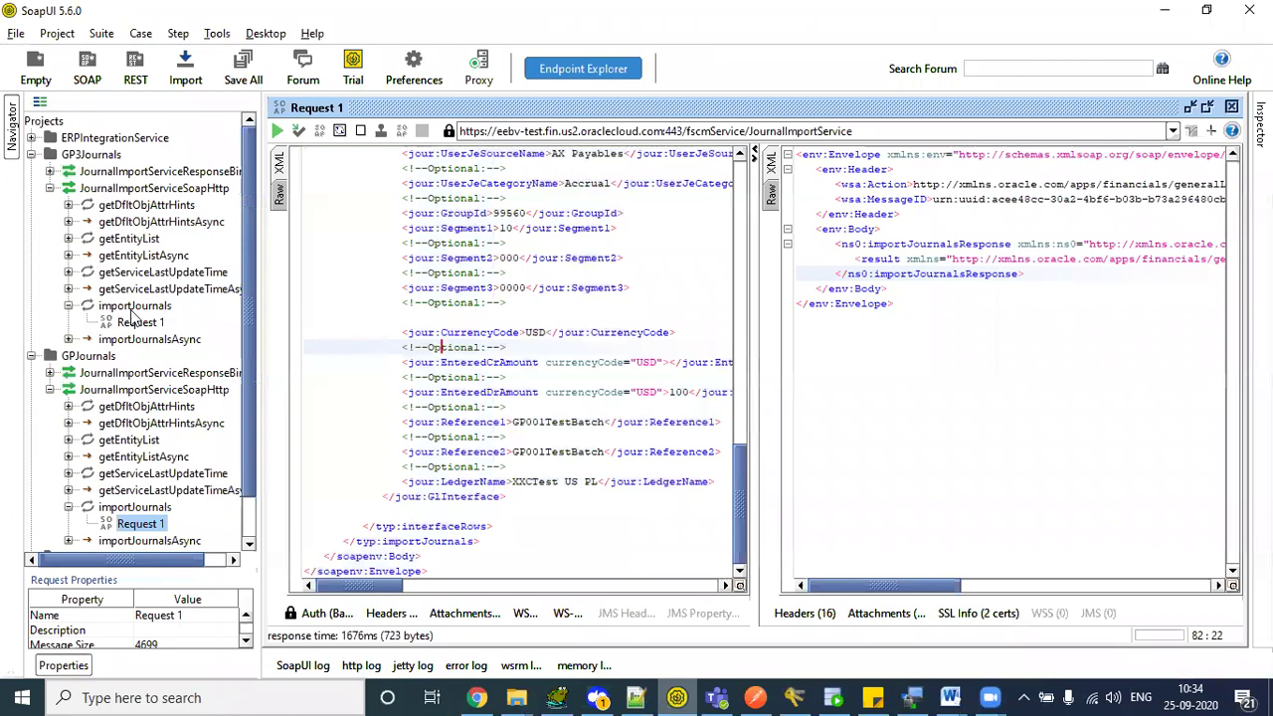
- Replace the body of GP3Journals' importJournals Request 1 with the edited journal payload
{"action": "left_click", "coordinate": [134, 305]}
{"action": "left_click", "coordinate": [139, 322]}
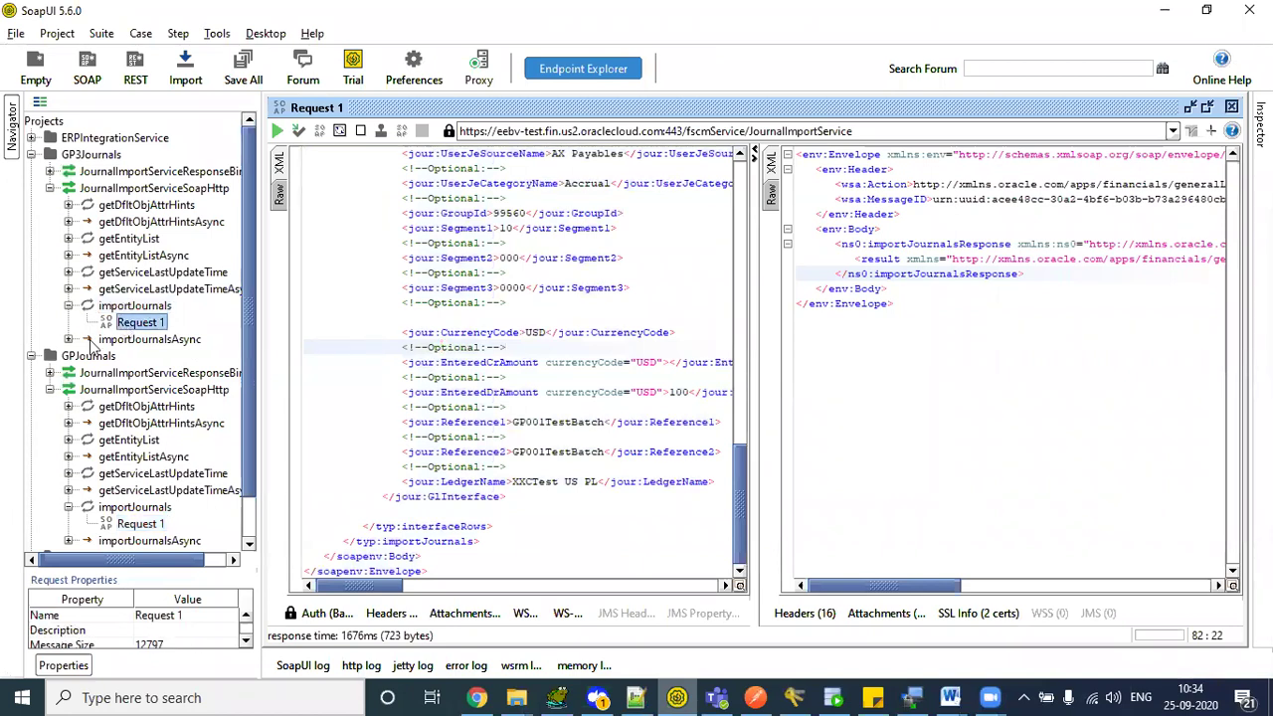
{"action": "double_click", "coordinate": [122, 324]}
{"action": "left_click", "coordinate": [438, 317]}
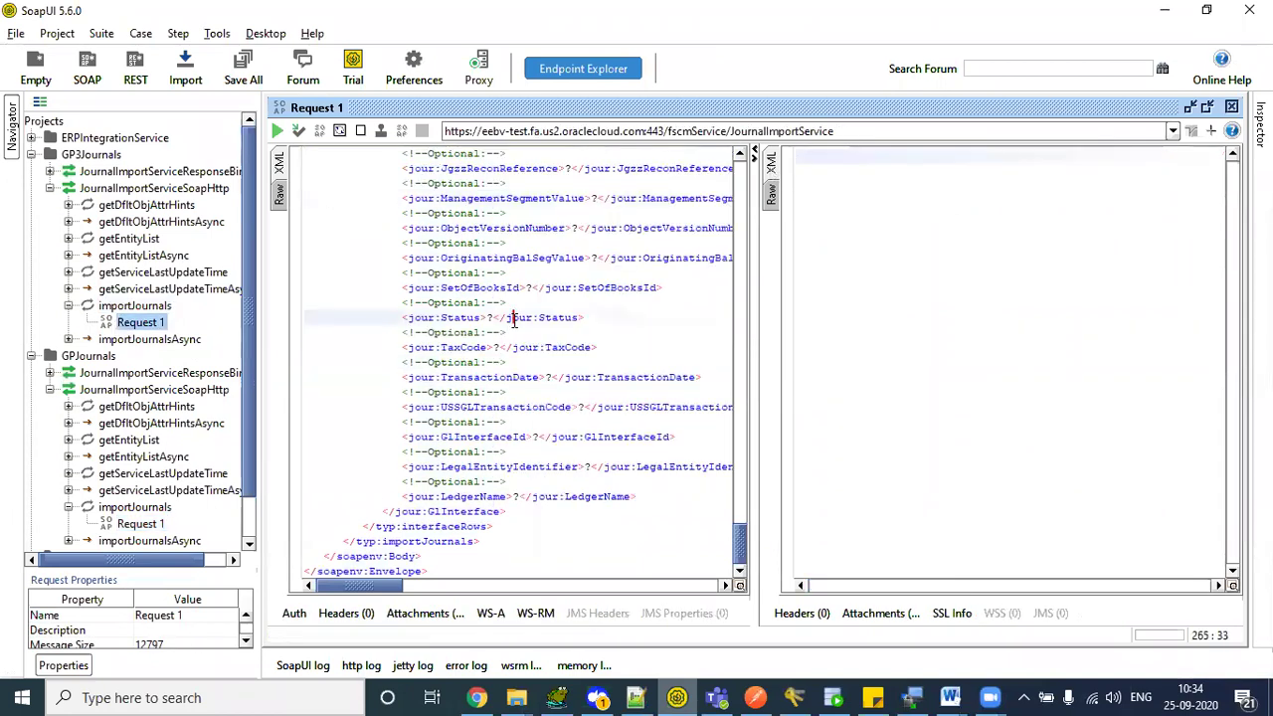
{"action": "key", "text": "ctrl+a"}
{"action": "key", "text": "ctrl+v"}
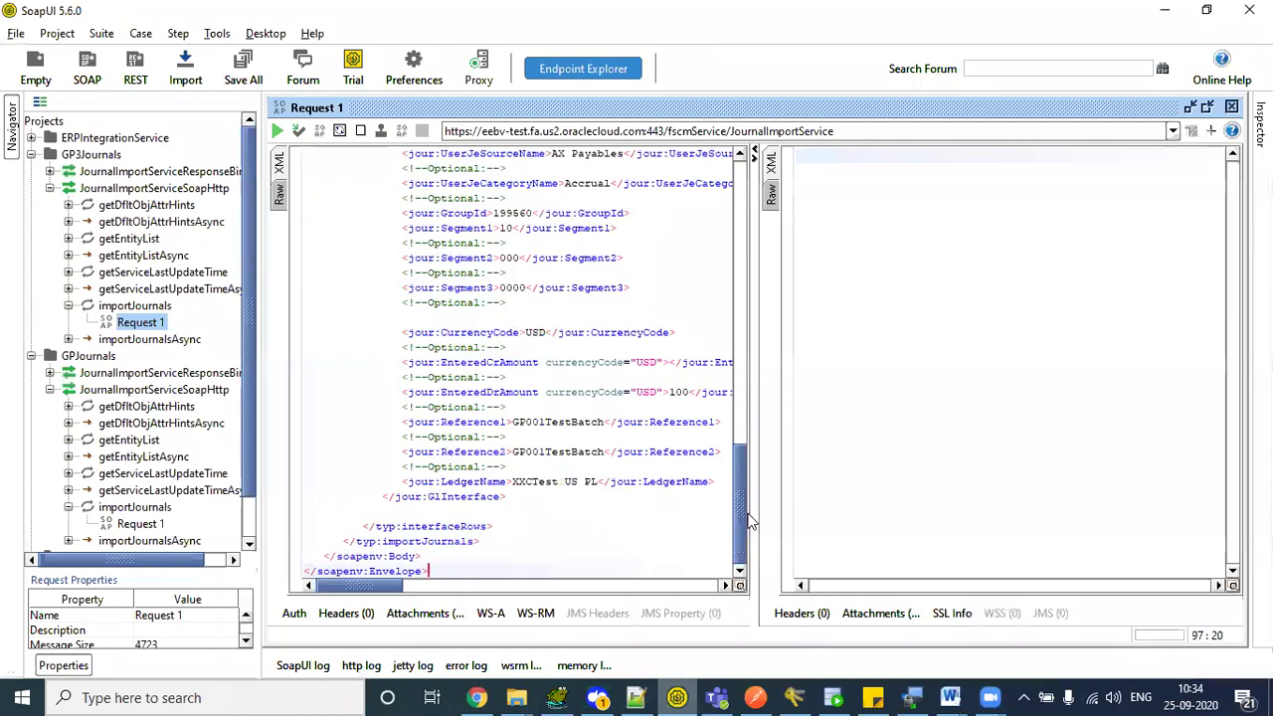
- Add Basic authorization to Request 1 and enter the username and password
{"action": "left_click", "coordinate": [294, 615]}
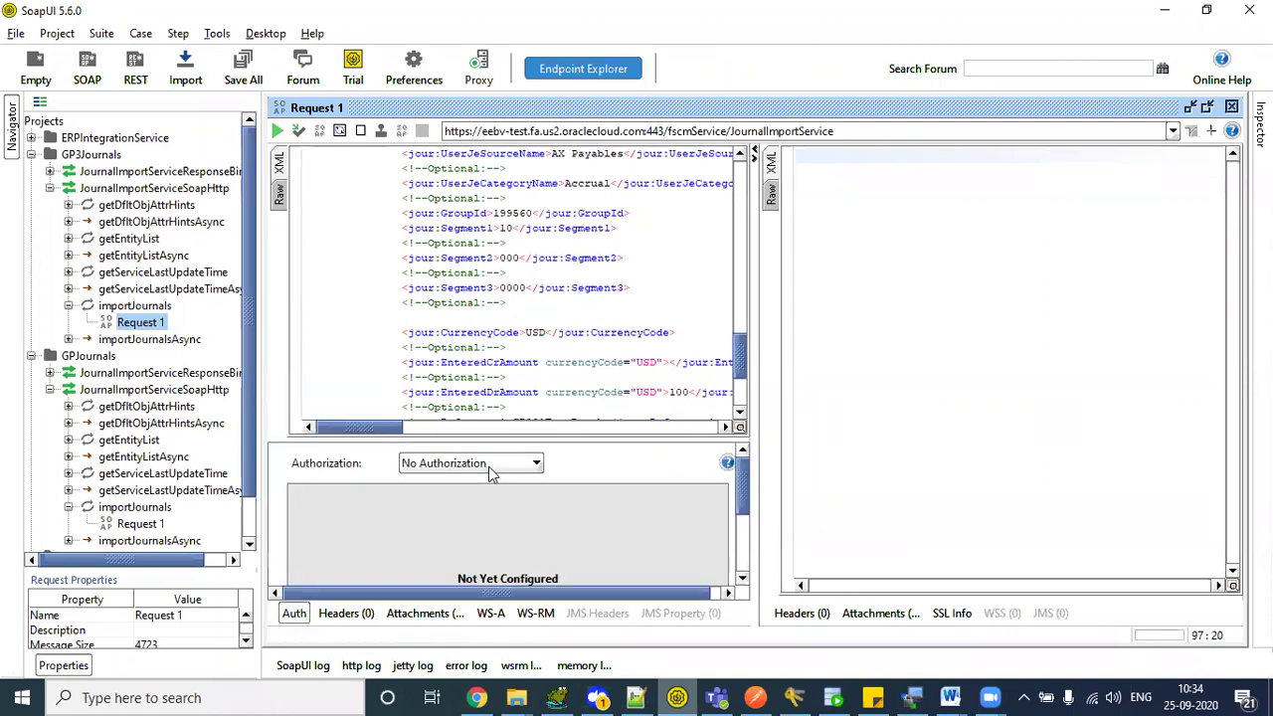
{"action": "left_click", "coordinate": [489, 466]}
{"action": "left_click", "coordinate": [488, 518]}
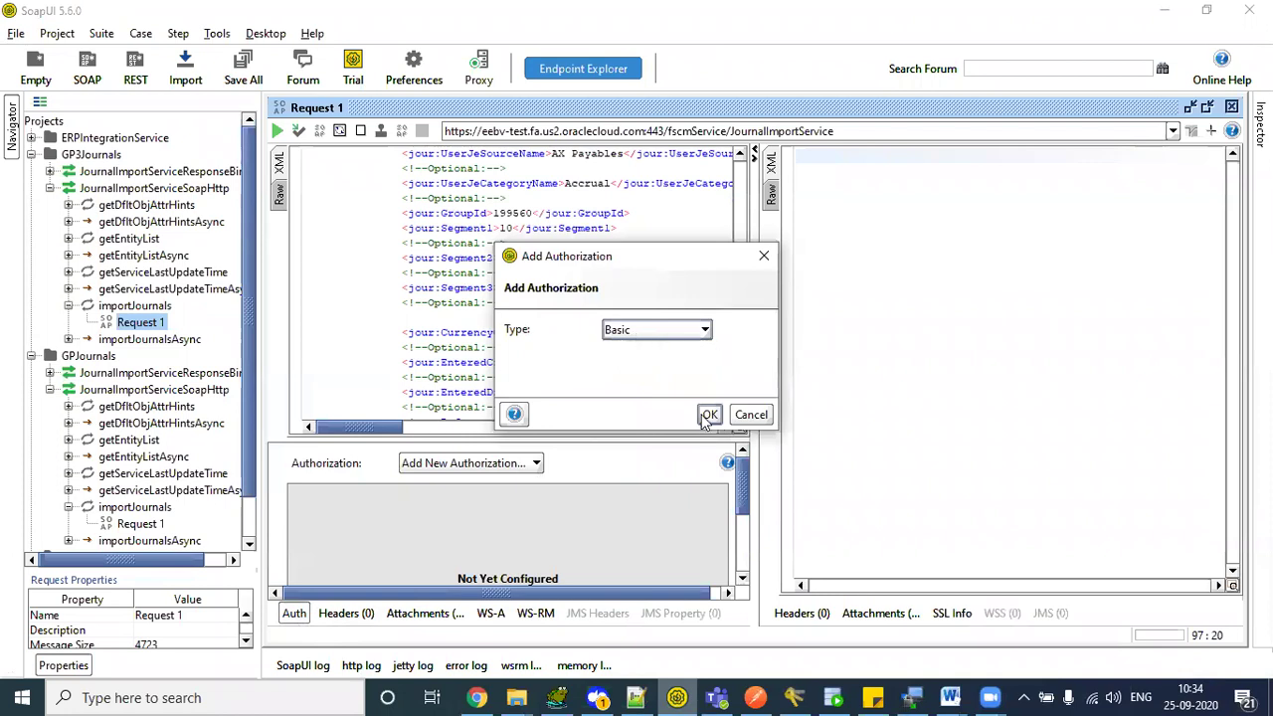
{"action": "left_click", "coordinate": [709, 414]}
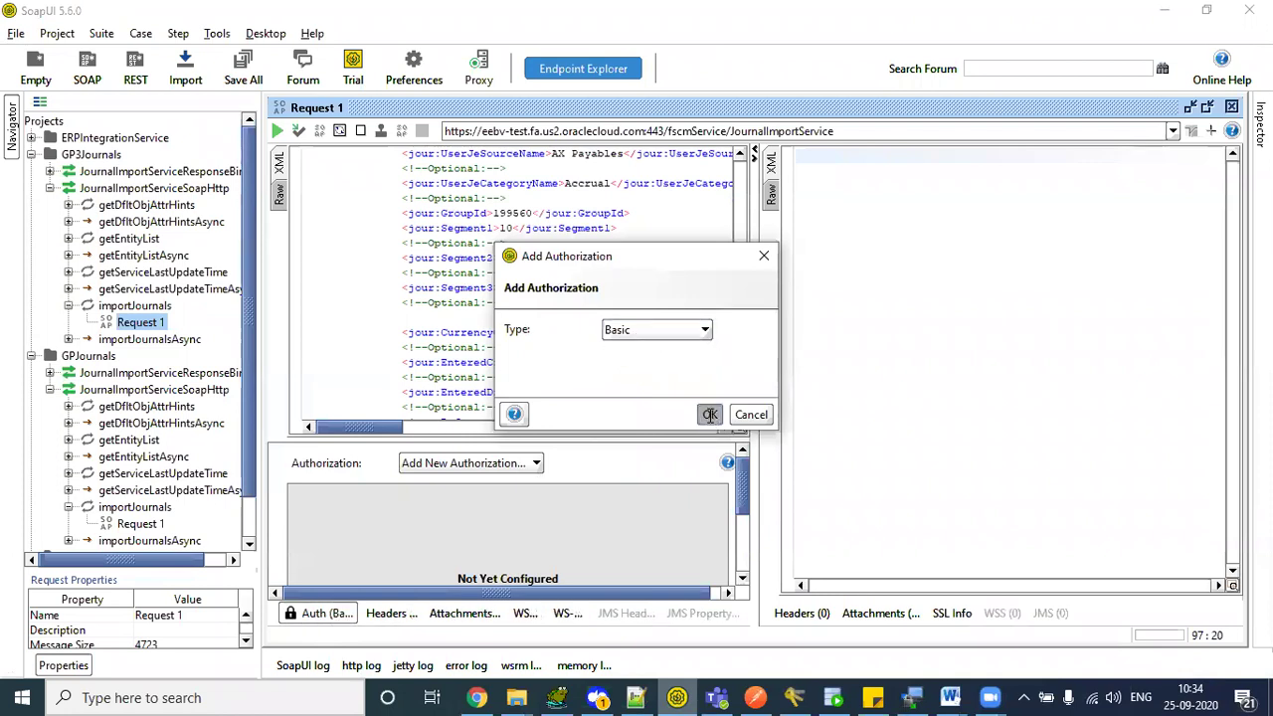
{"action": "left_click", "coordinate": [494, 511]}
{"action": "type", "text": "testuser1"}
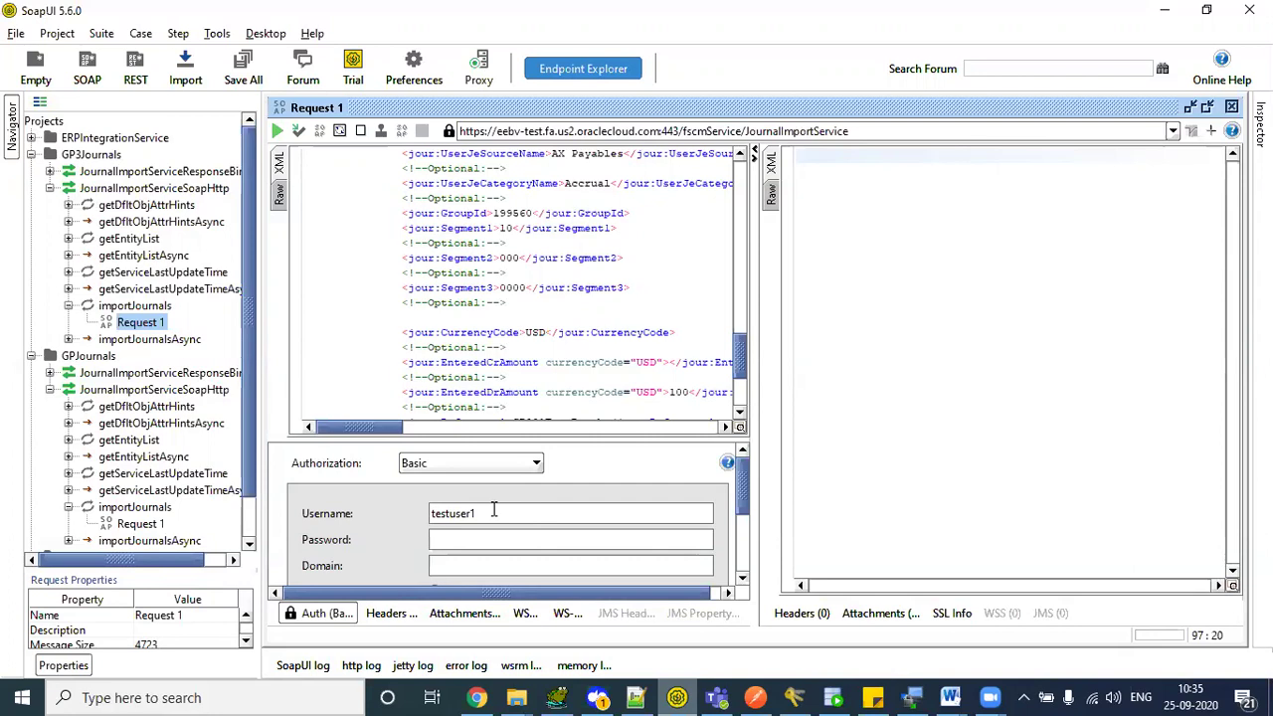
{"action": "double_click", "coordinate": [492, 513]}
{"action": "left_click", "coordinate": [464, 540]}
{"action": "type", "text": "••••••"}
{"action": "left_click", "coordinate": [321, 613]}
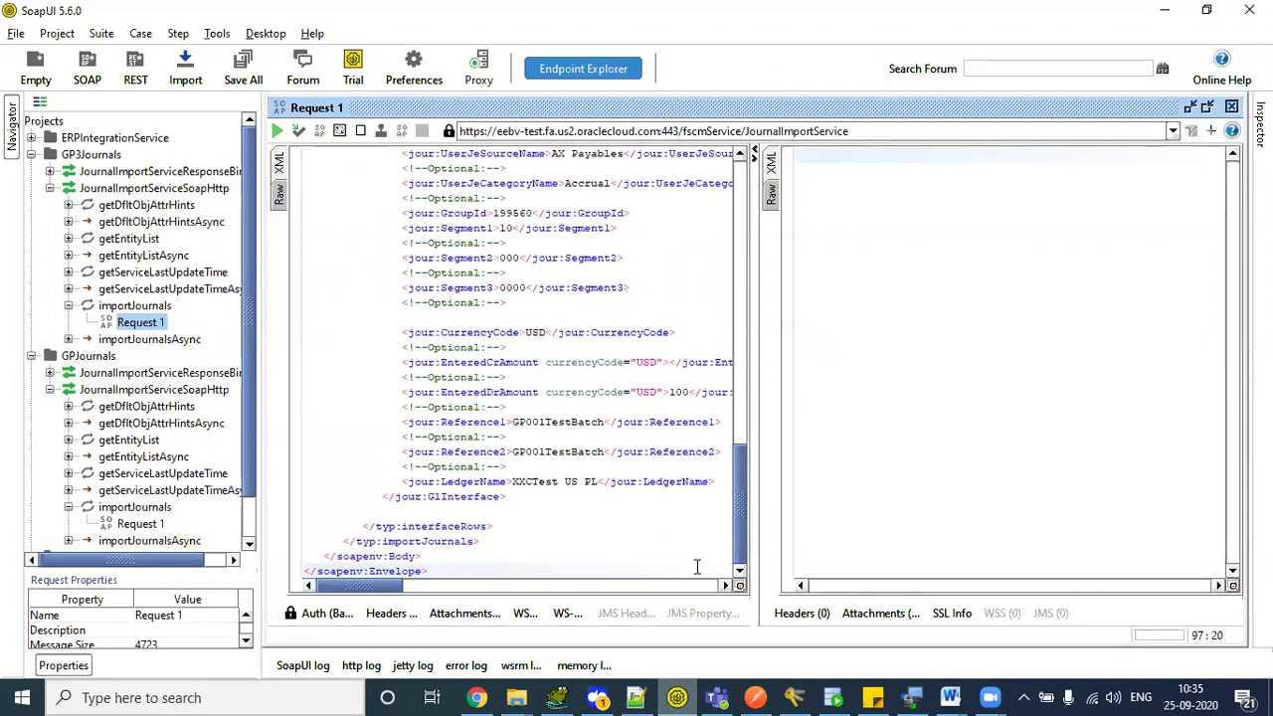
{"action": "key", "text": "alt+Tab"}
- In new 9, add the lines 'Integration Specilist' and 'Human Management Capital' below FBDI Process
{"action": "left_click", "coordinate": [1091, 74]}
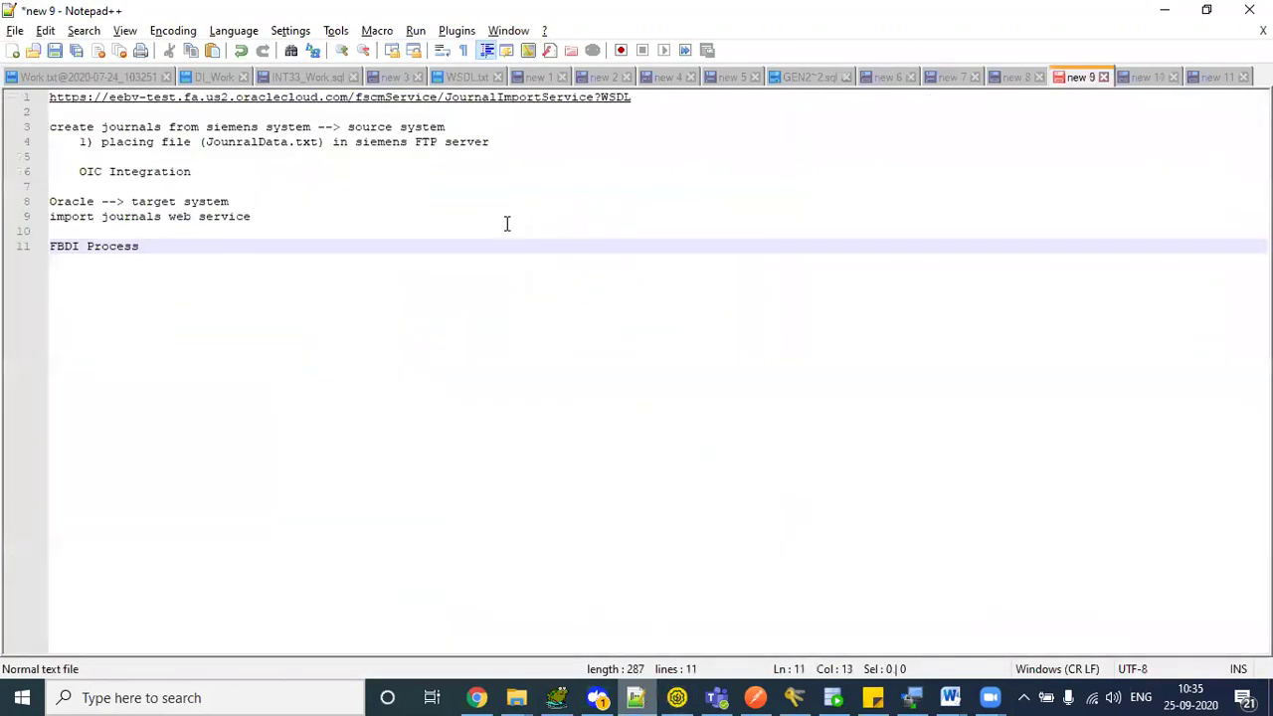
{"action": "key", "text": "Return"}
{"action": "key", "text": "Return"}
{"action": "type", "text": "Integration Specilist"}
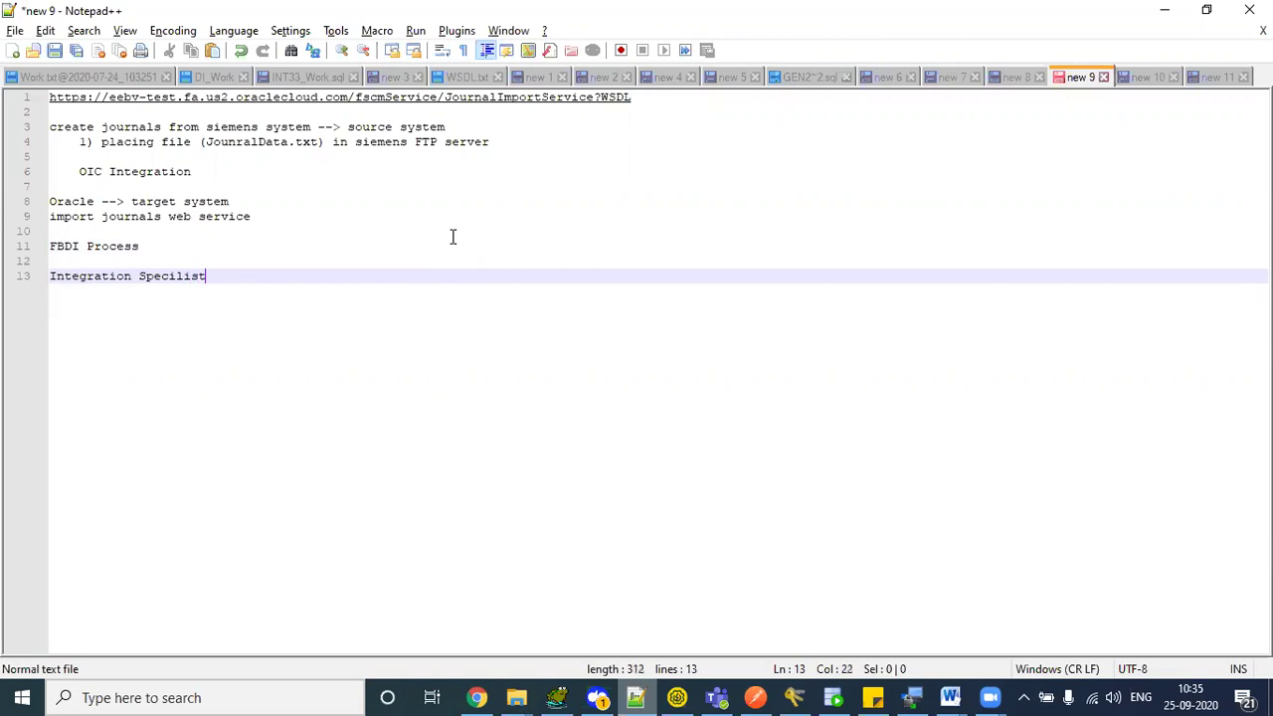
{"action": "key", "text": "Return"}
{"action": "type", "text": "HumanRes"}
{"action": "key", "text": "BackSpace"}
{"action": "key", "text": "BackSpace"}
{"action": "key", "text": "BackSpace"}
{"action": "type", "text": "M"}
{"action": "key", "text": "BackSpace"}
{"action": "type", "text": "Mnage"}
{"action": "key", "text": "BackSpace"}
{"action": "key", "text": "BackSpace"}
{"action": "key", "text": "BackSpace"}
{"action": "key", "text": "BackSpace"}
{"action": "type", "text": "anagemen"}
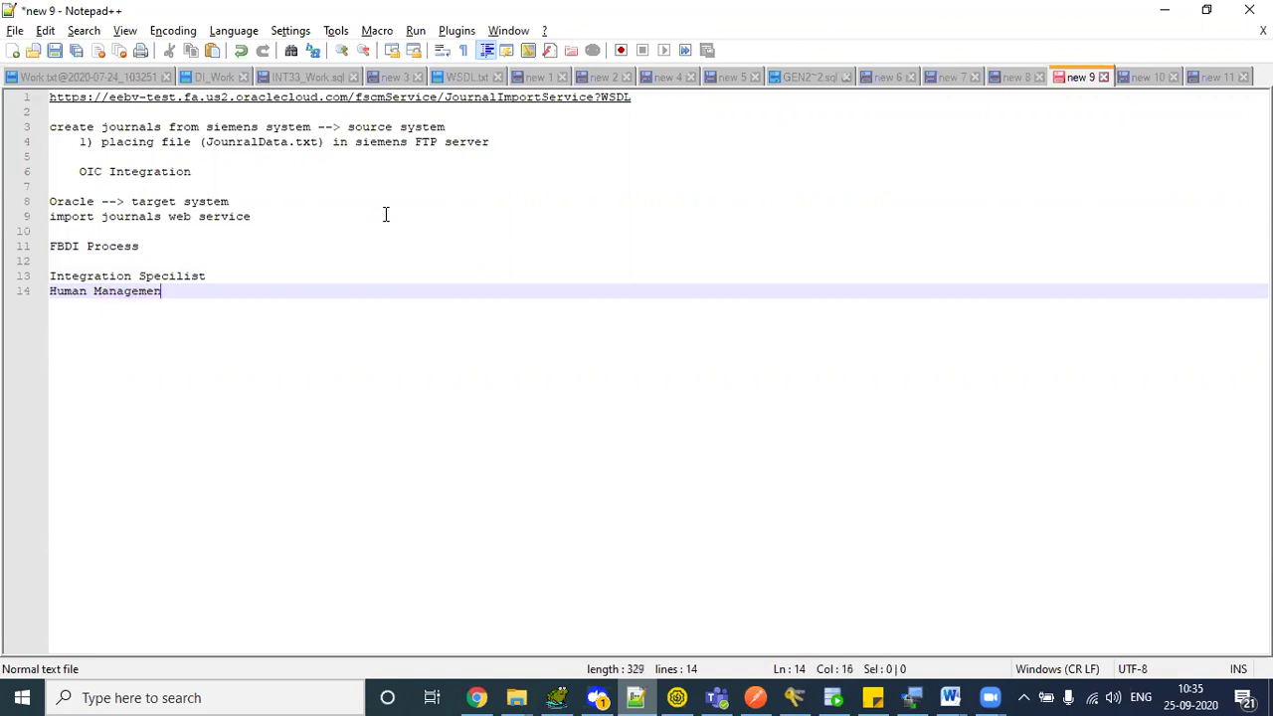
{"action": "type", "text": "t Capital"}
- Append a copied 'Integration Specilist' to line 14, then select lines 13 and 14
{"action": "key", "text": "Up"}
{"action": "key", "text": "shift+Home"}
{"action": "key", "text": "ctrl+c"}
{"action": "key", "text": "Down"}
{"action": "key", "text": "End"}
{"action": "key", "text": "ctrl+v"}
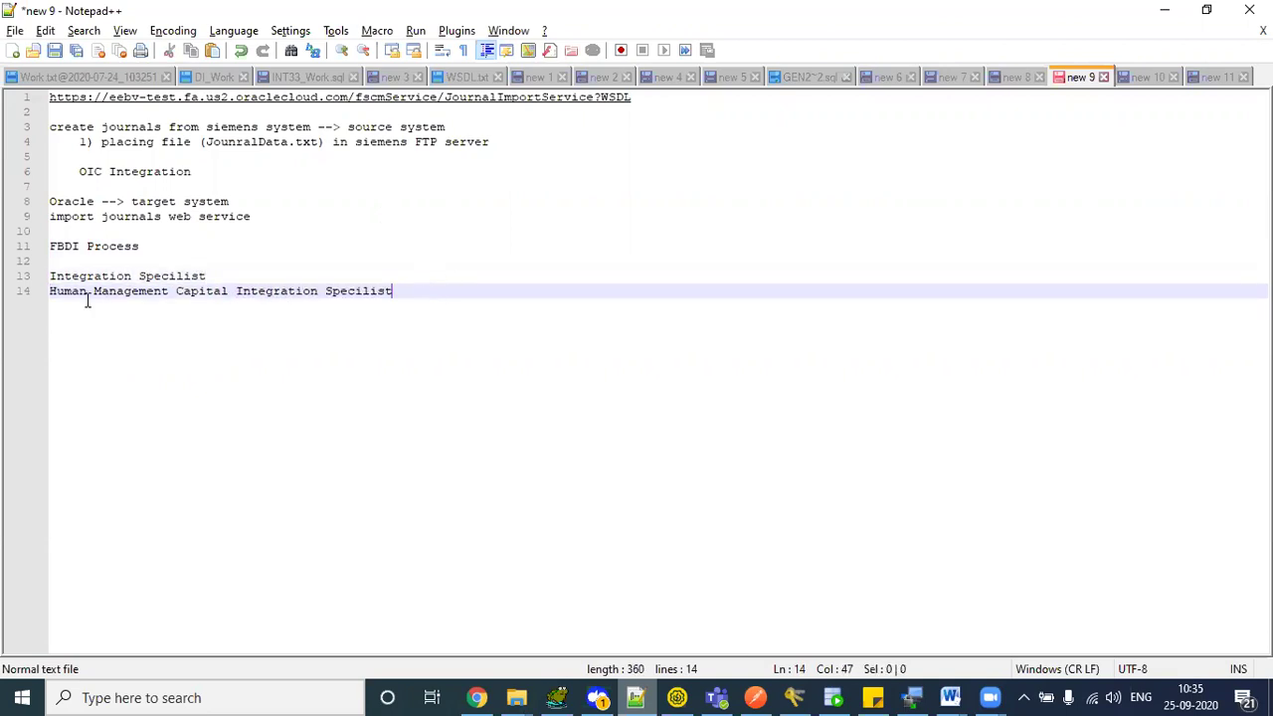
{"action": "key", "text": "shift+Up"}
{"action": "key", "text": "shift+Home"}
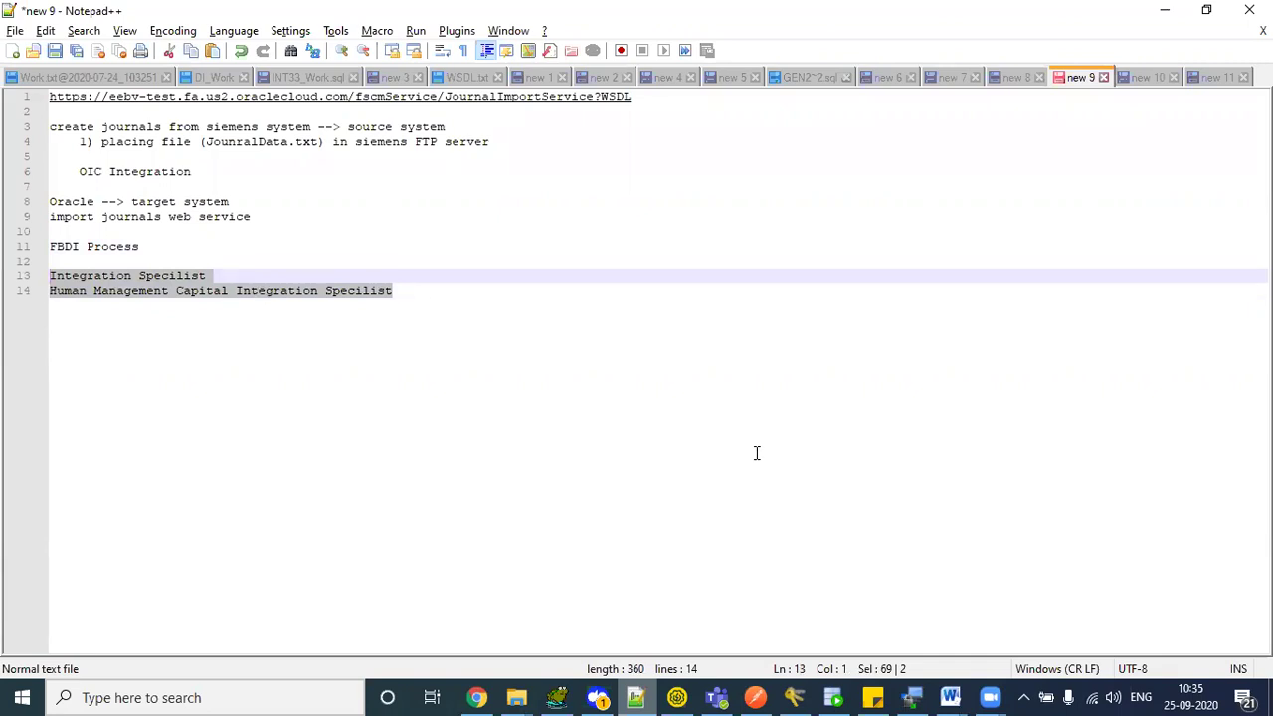
{"action": "left_click", "coordinate": [675, 696]}
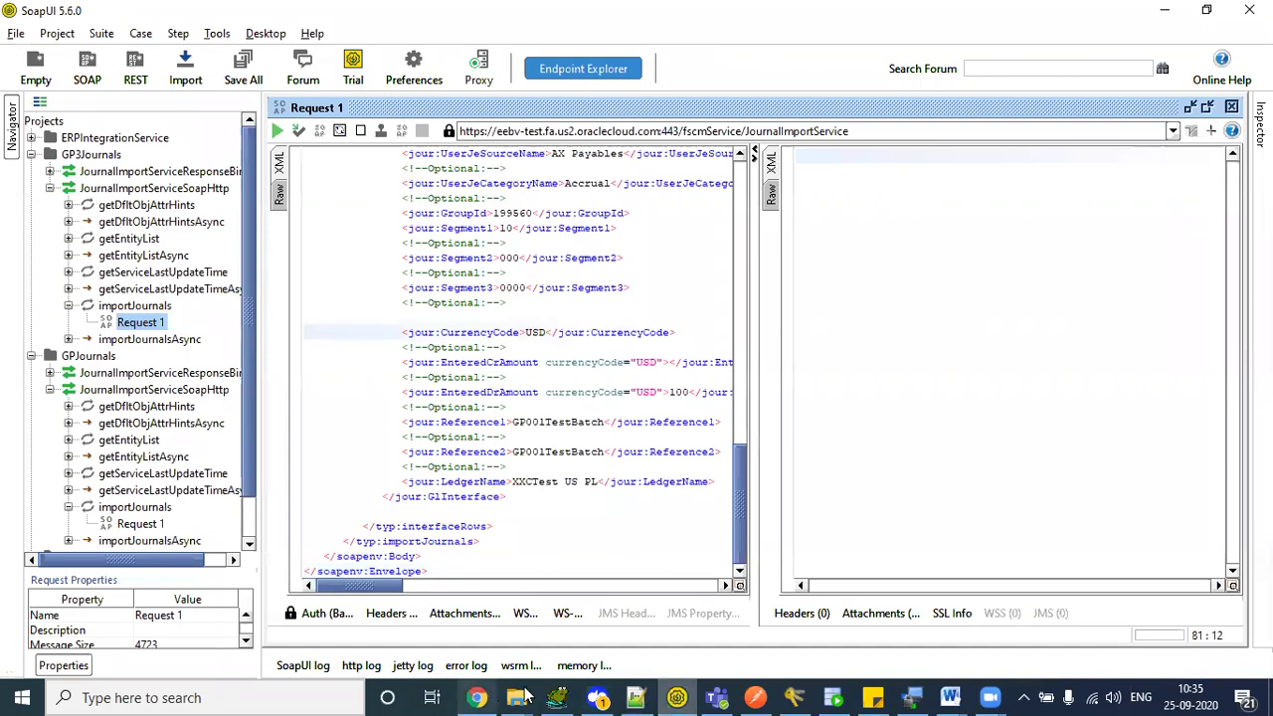
{"action": "left_click", "coordinate": [635, 698]}
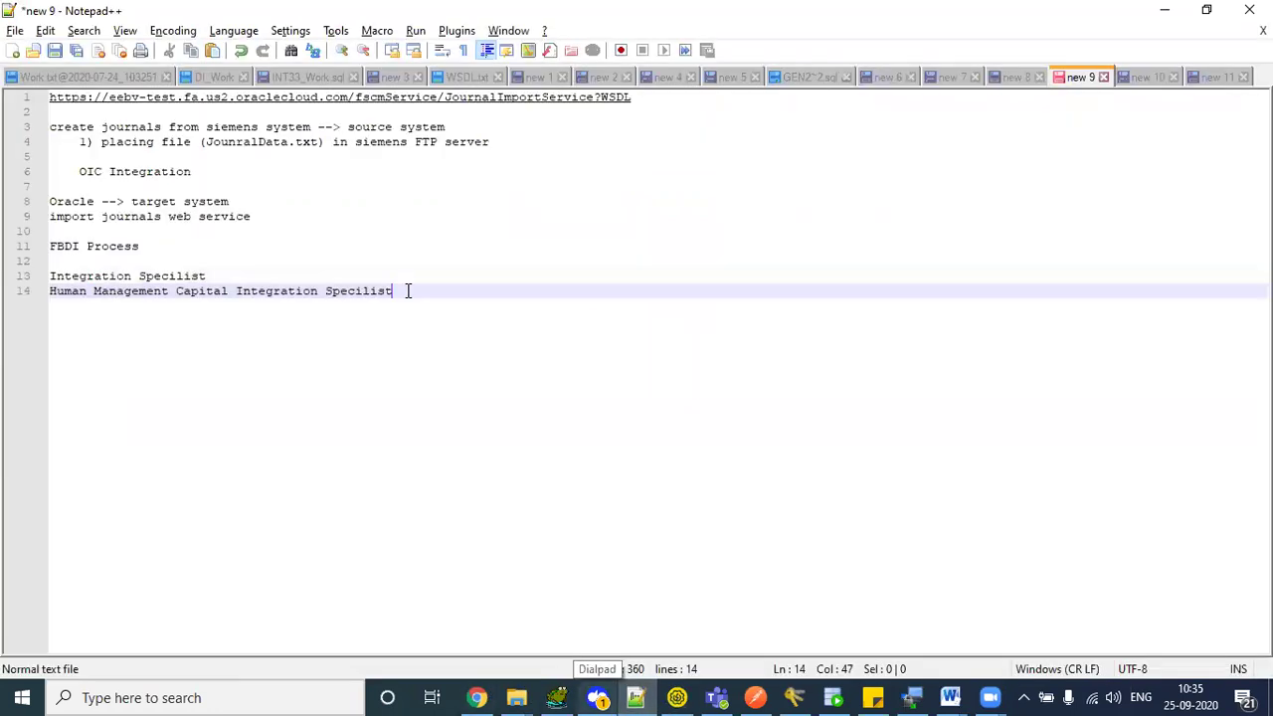
{"action": "left_click", "coordinate": [80, 290], "text": "shift"}
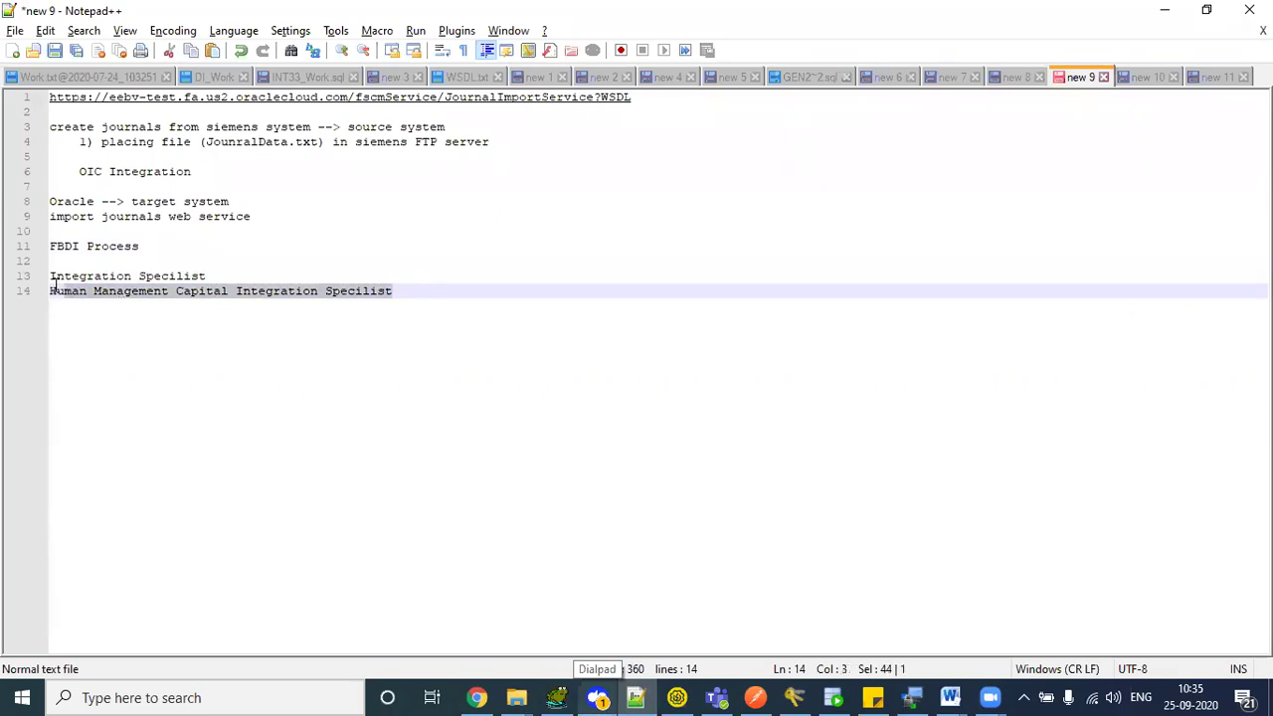
{"action": "left_click", "coordinate": [49, 278], "text": "shift"}
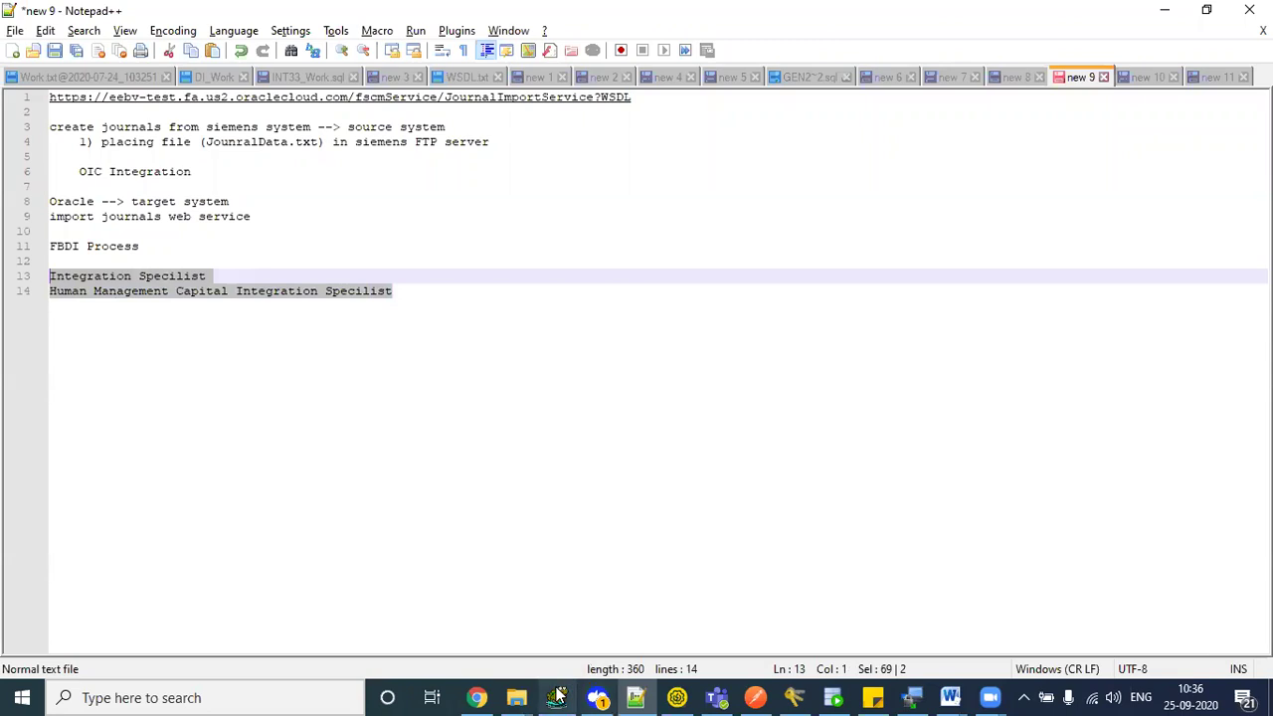
{"action": "left_click", "coordinate": [479, 698]}
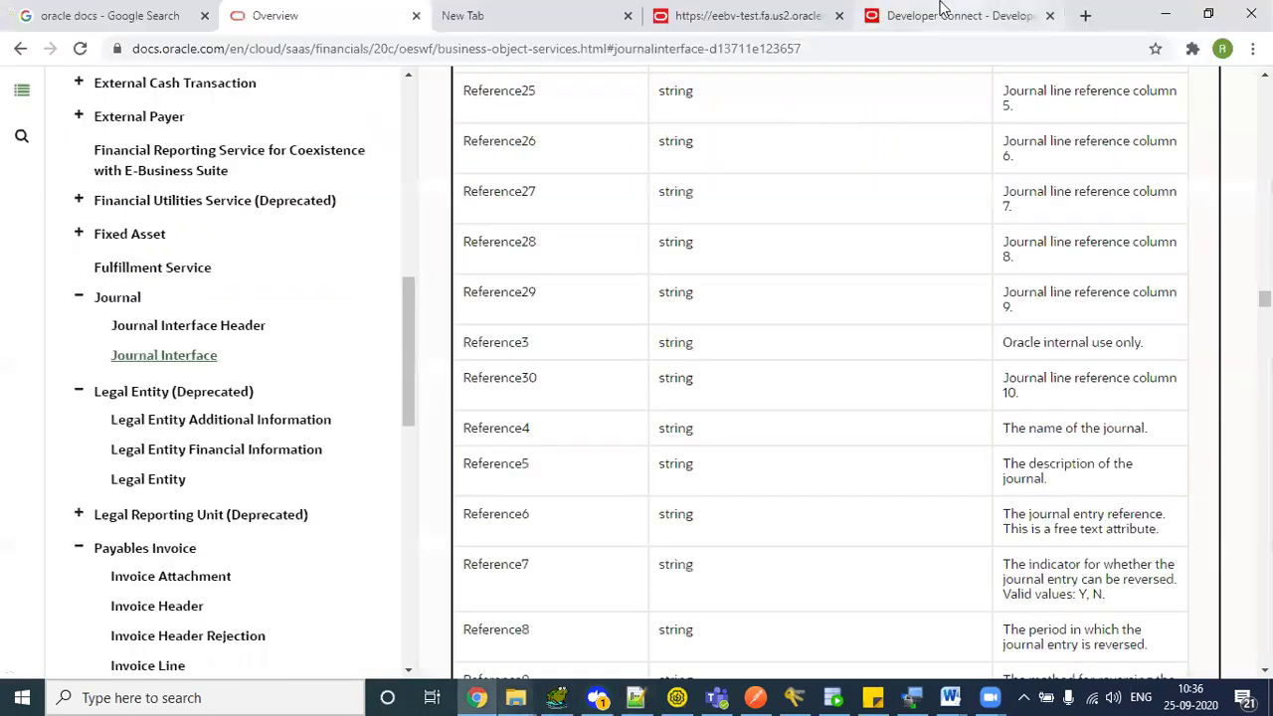
- Show the operation privileges in Developer Connect and select importJournals' GL_RUN_IMPORT_JOURNALS_VIA_PROGRAM_CALL_PRIV
{"action": "left_click", "coordinate": [945, 14]}
{"action": "left_click", "coordinate": [56, 302]}
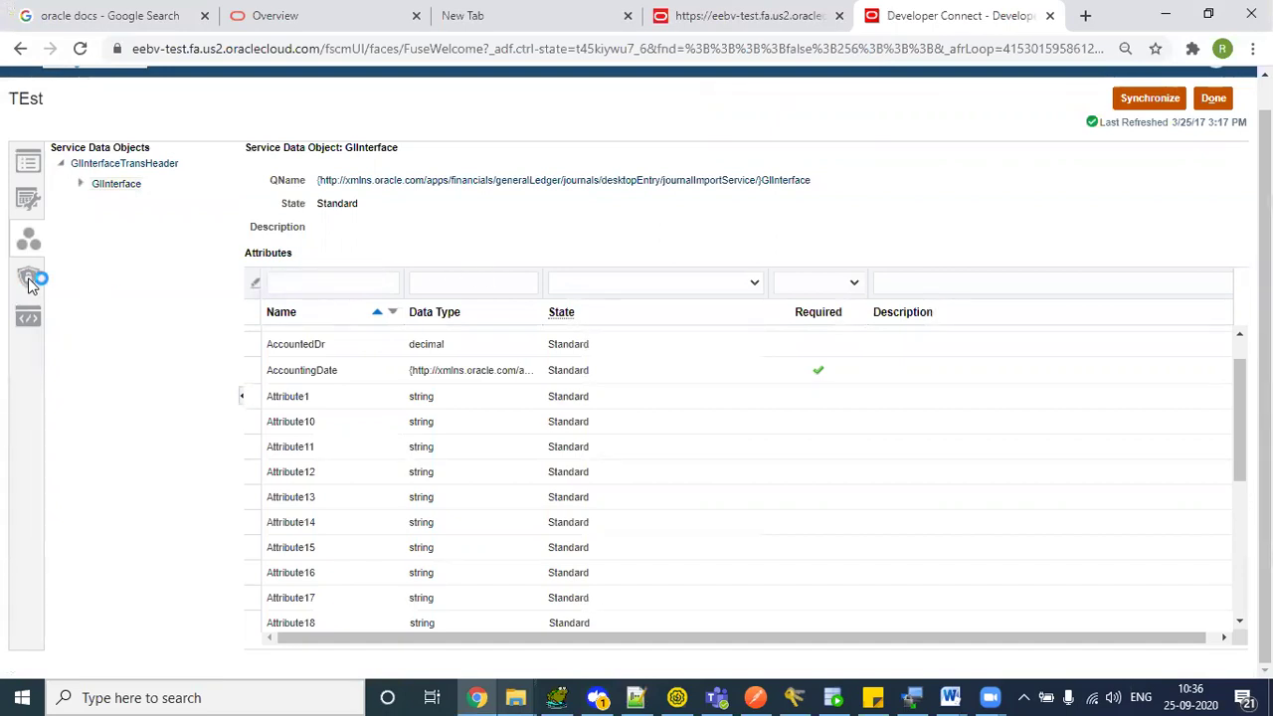
{"action": "left_click", "coordinate": [28, 279]}
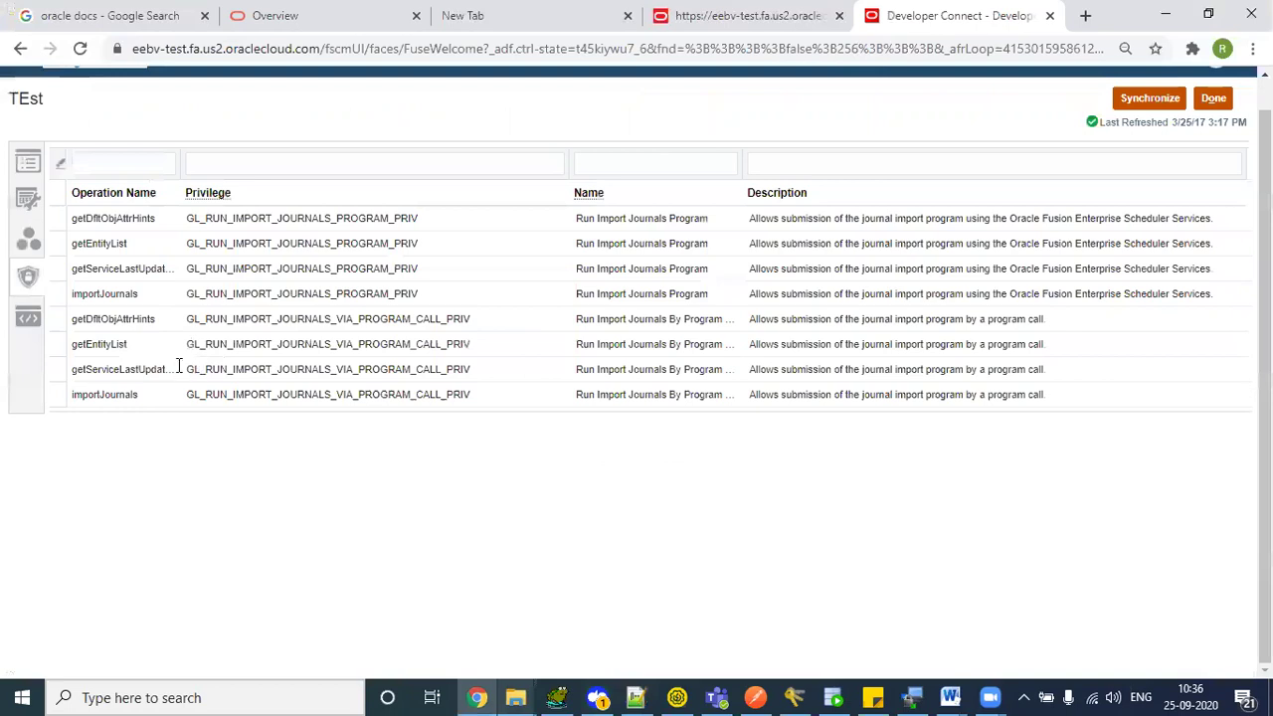
{"action": "left_click_drag", "start_coordinate": [93, 396], "coordinate": [314, 397]}
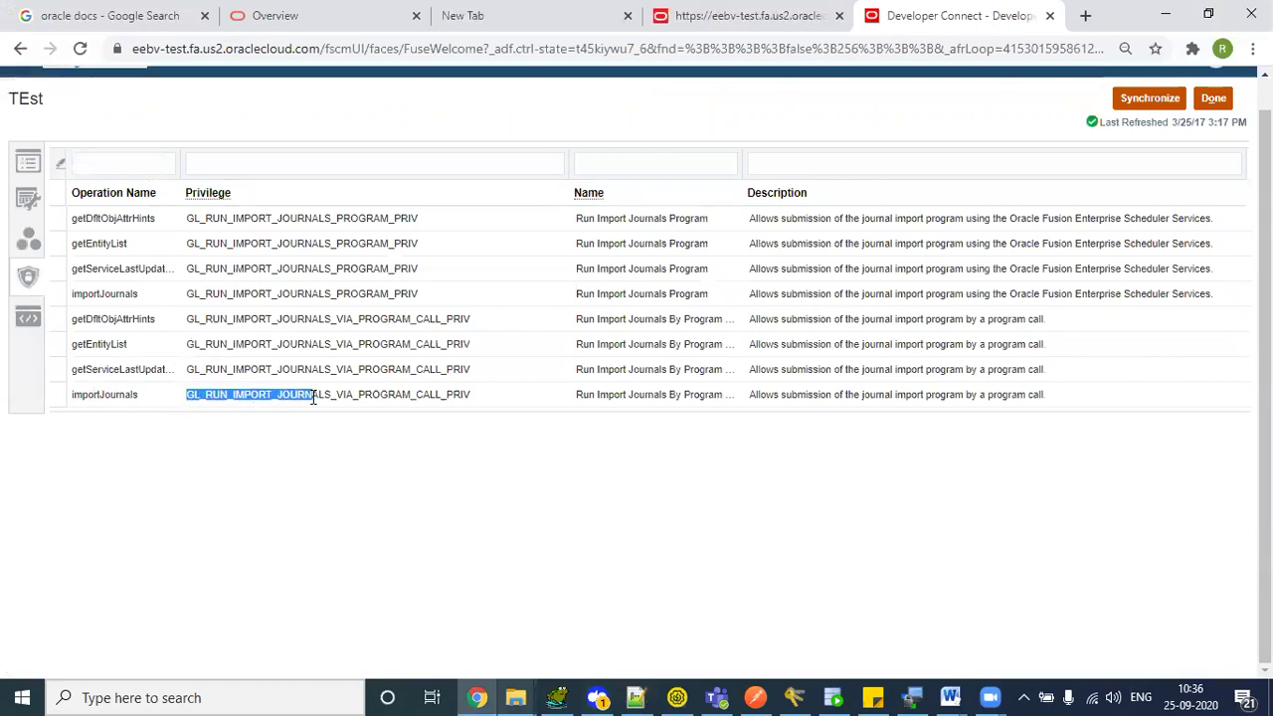
{"action": "left_click", "coordinate": [203, 398]}
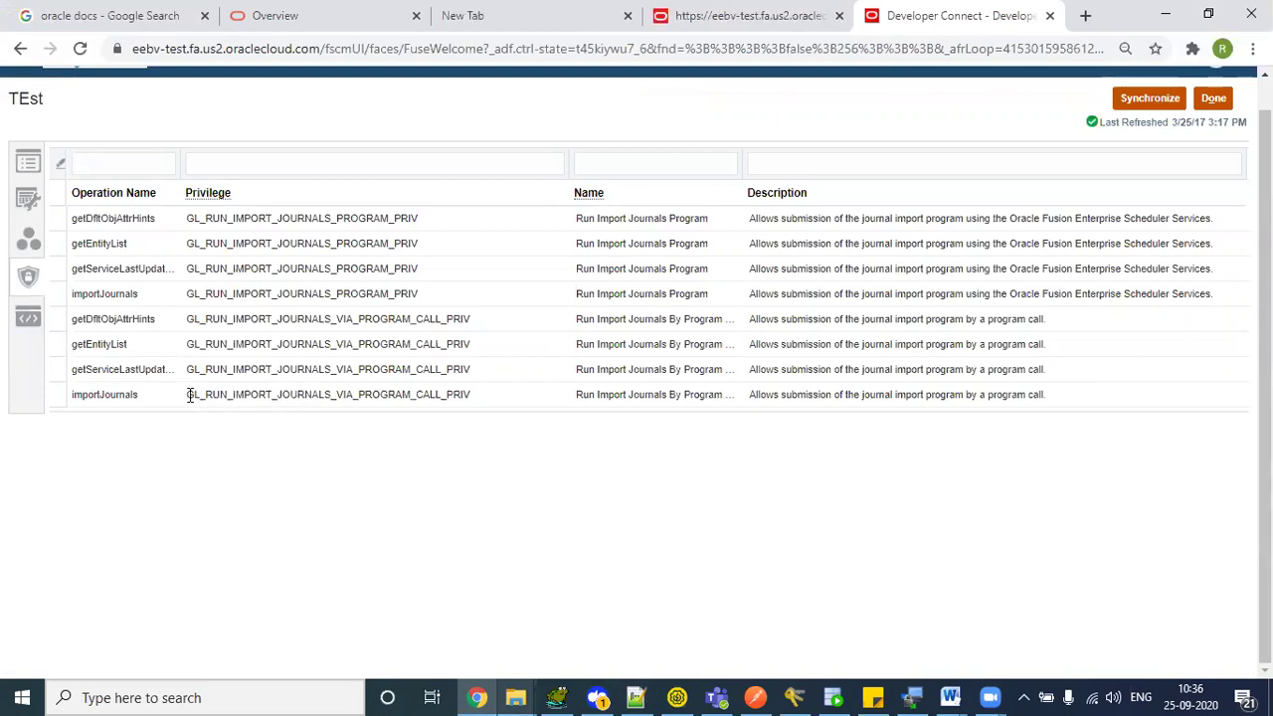
{"action": "left_click_drag", "start_coordinate": [474, 398], "coordinate": [195, 395]}
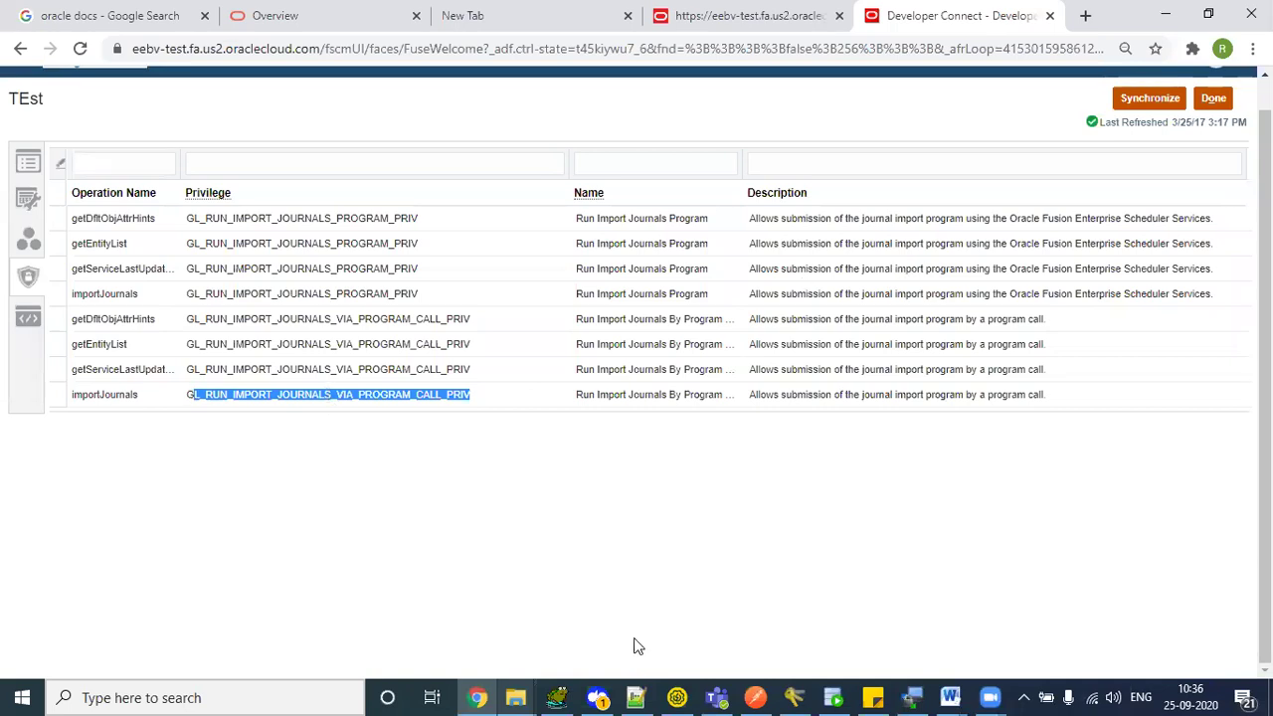
{"action": "left_click", "coordinate": [636, 697]}
- Reselect the GL_RUN_IMPORT_JOURNALS_VIA_PROGRAM_CALL_PRIV privilege in Developer Connect, then return to SoapUI
{"action": "left_click", "coordinate": [218, 275]}
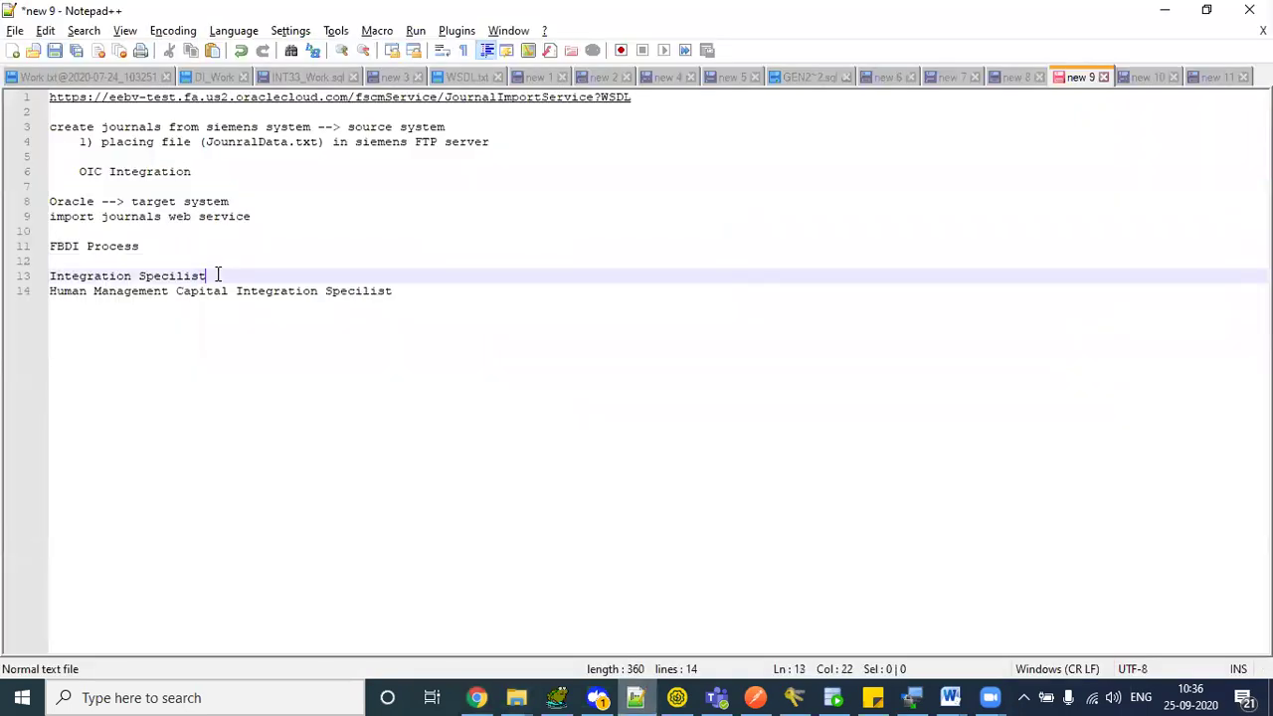
{"action": "key", "text": "Home"}
{"action": "key", "text": "shift+Right"}
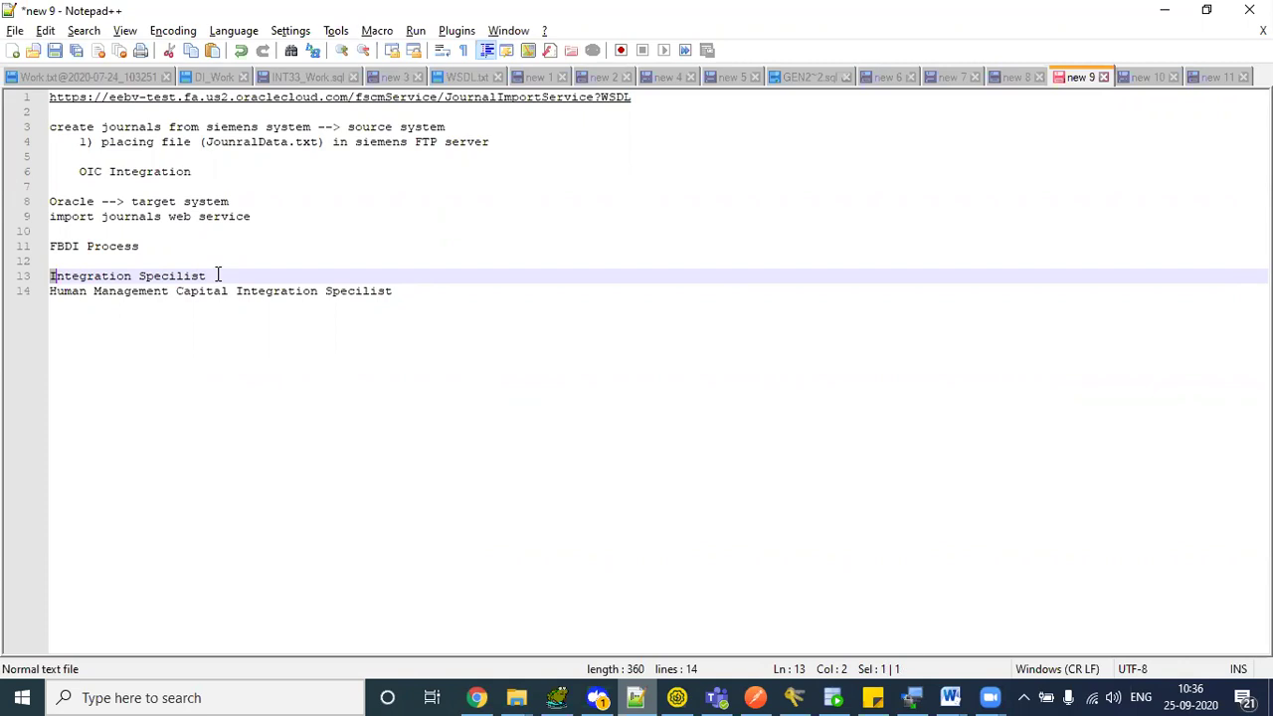
{"action": "key", "text": "alt+Tab"}
{"action": "left_click_drag", "start_coordinate": [190, 392], "coordinate": [475, 408]}
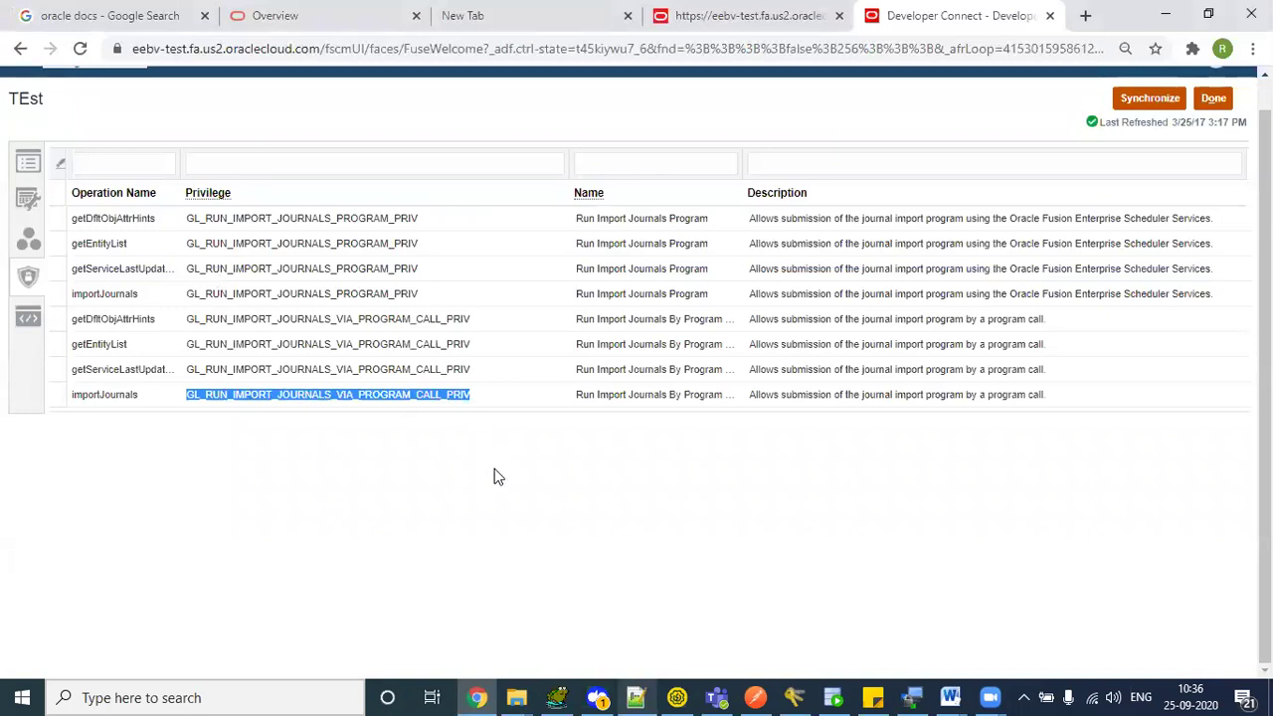
{"action": "left_click", "coordinate": [677, 697]}
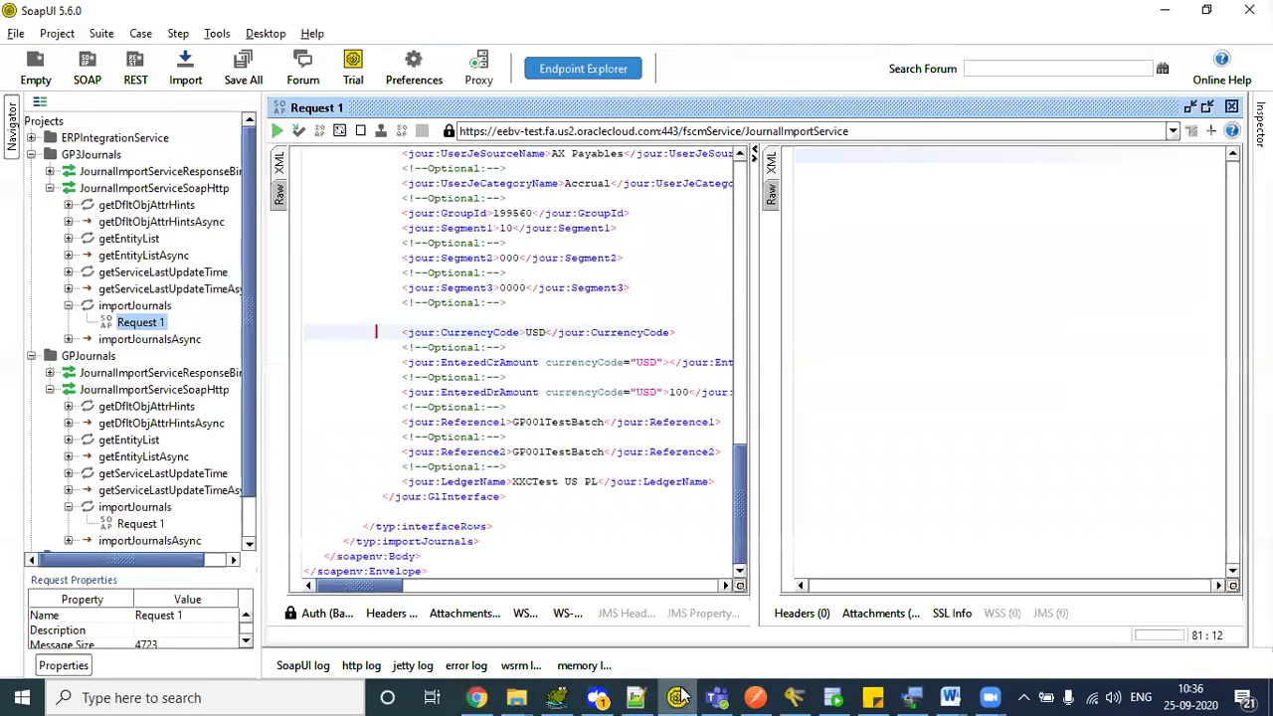
- Paste the GPPayablesTestBatch XML from new 11 over Request 1's body
{"action": "left_click", "coordinate": [399, 317]}
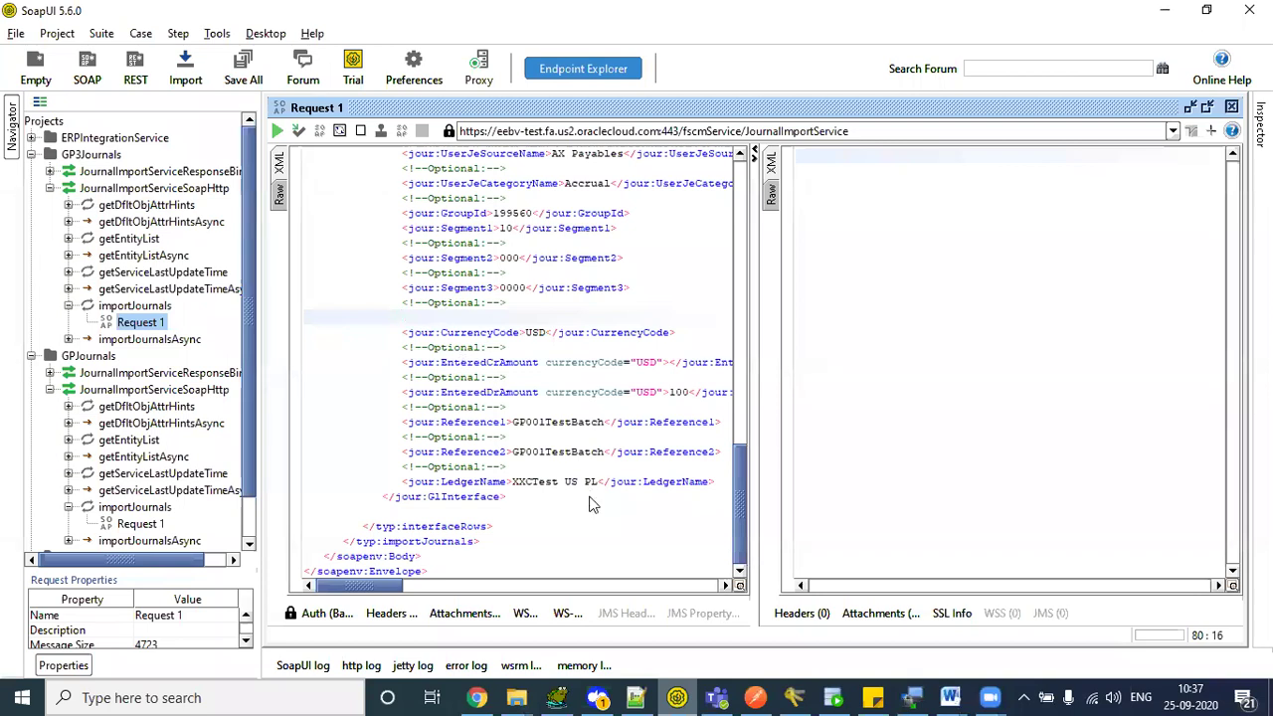
{"action": "key", "text": "alt+Tab"}
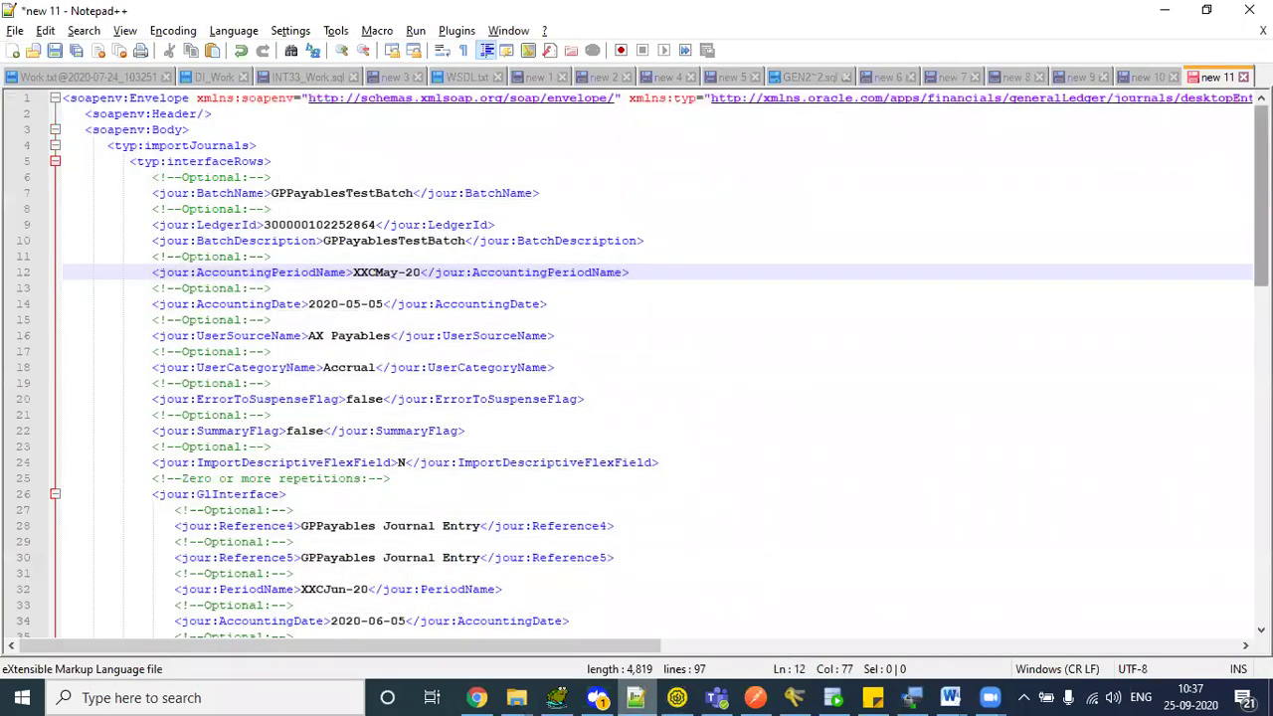
{"action": "left_click_drag", "start_coordinate": [1262, 199], "coordinate": [1261, 296]}
{"action": "scroll", "coordinate": [882, 435], "scroll_direction": "down", "scroll_amount": 15}
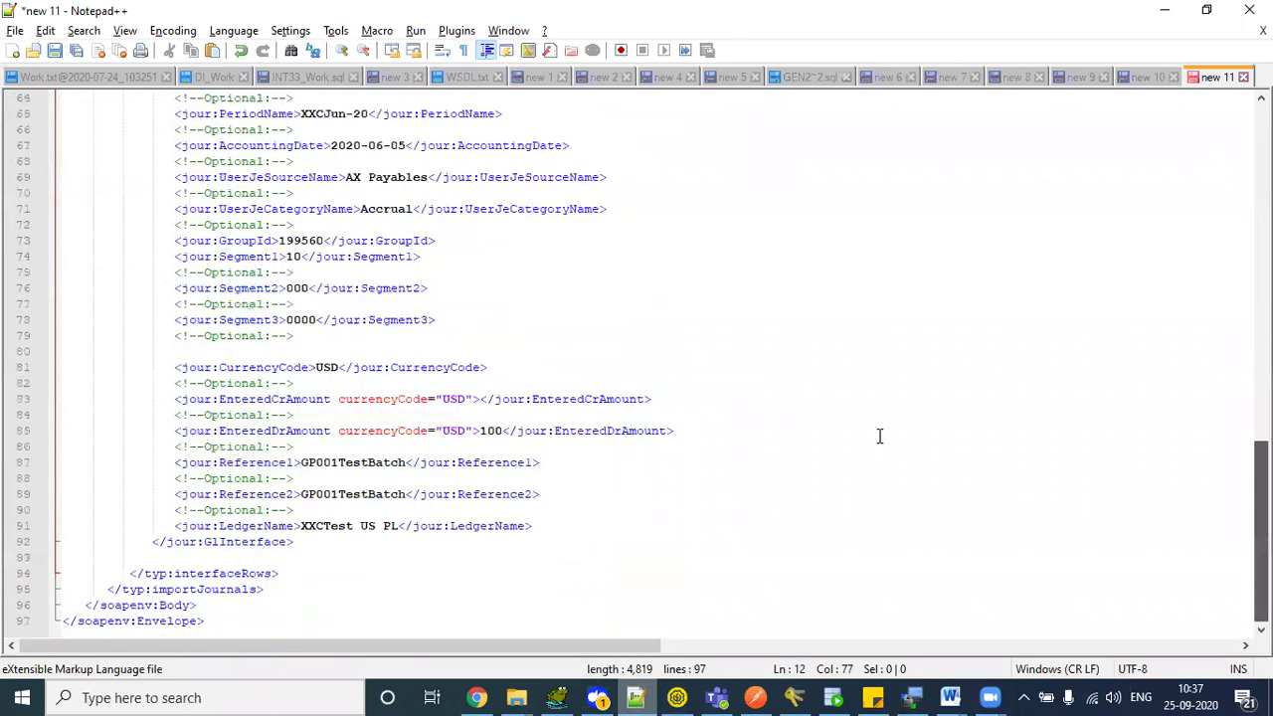
{"action": "left_click", "coordinate": [265, 337]}
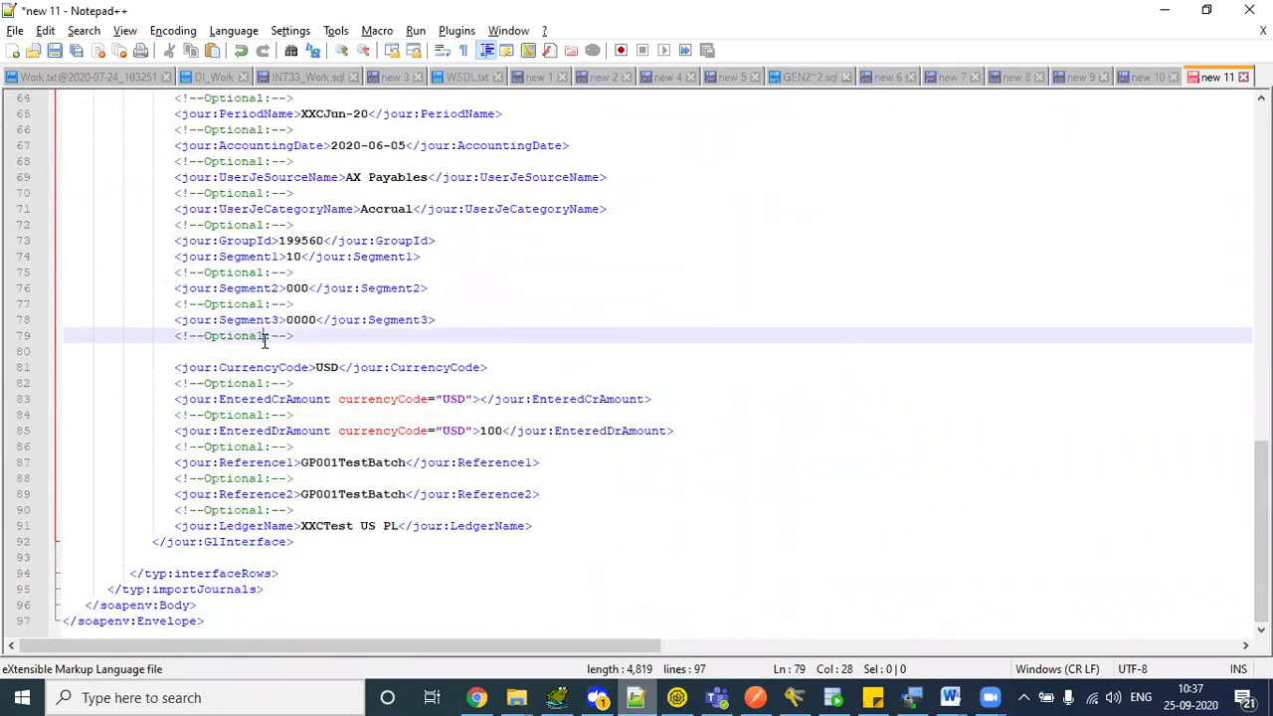
{"action": "key", "text": "ctrl+a"}
{"action": "key", "text": "alt+Tab"}
{"action": "key", "text": "ctrl+a"}
{"action": "key", "text": "ctrl+v"}
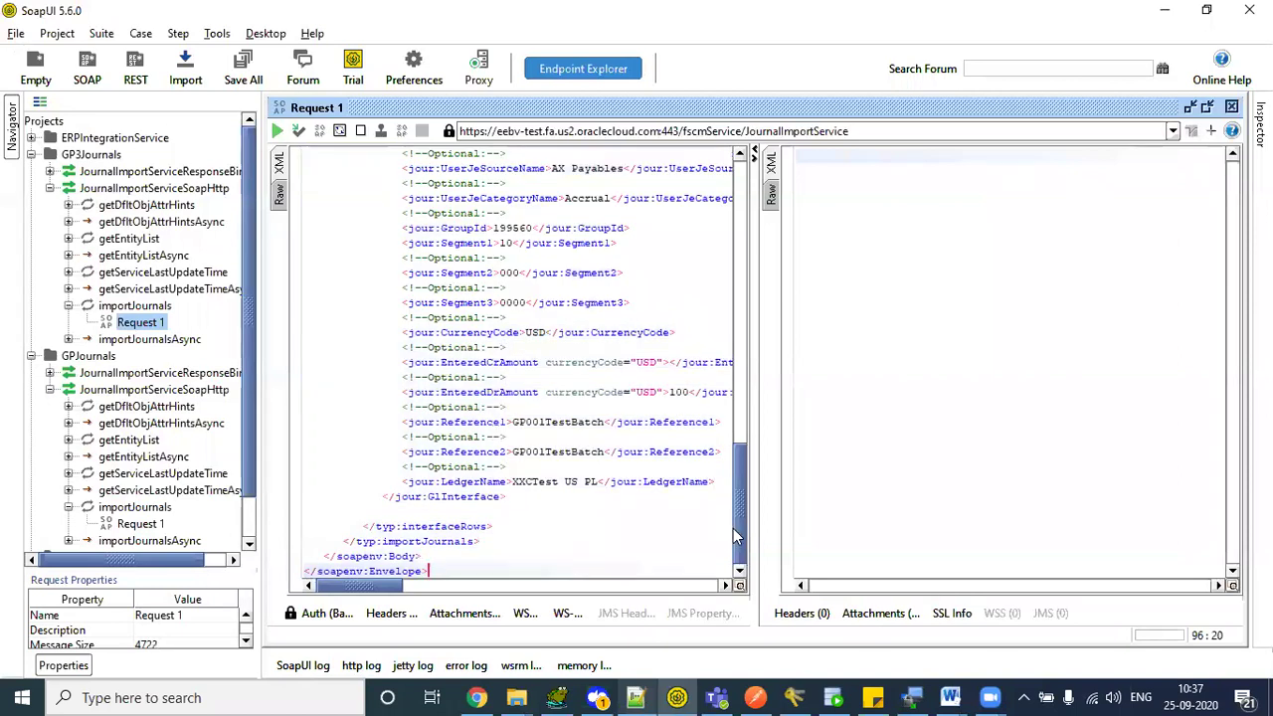
- Show Request 1's Basic authorization settings with the filled-in credentials
{"action": "scroll", "coordinate": [734, 446], "scroll_direction": "up", "scroll_amount": 10}
{"action": "scroll", "coordinate": [734, 446], "scroll_direction": "down", "scroll_amount": 8}
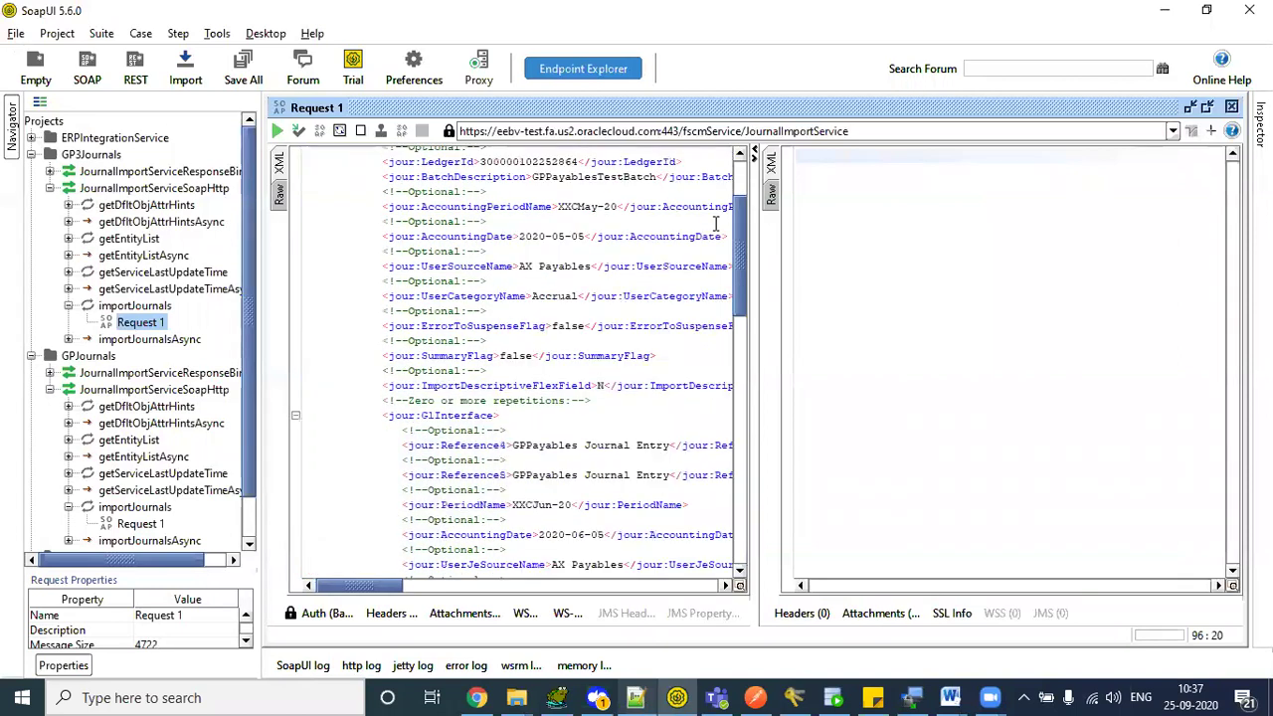
{"action": "left_click", "coordinate": [314, 612]}
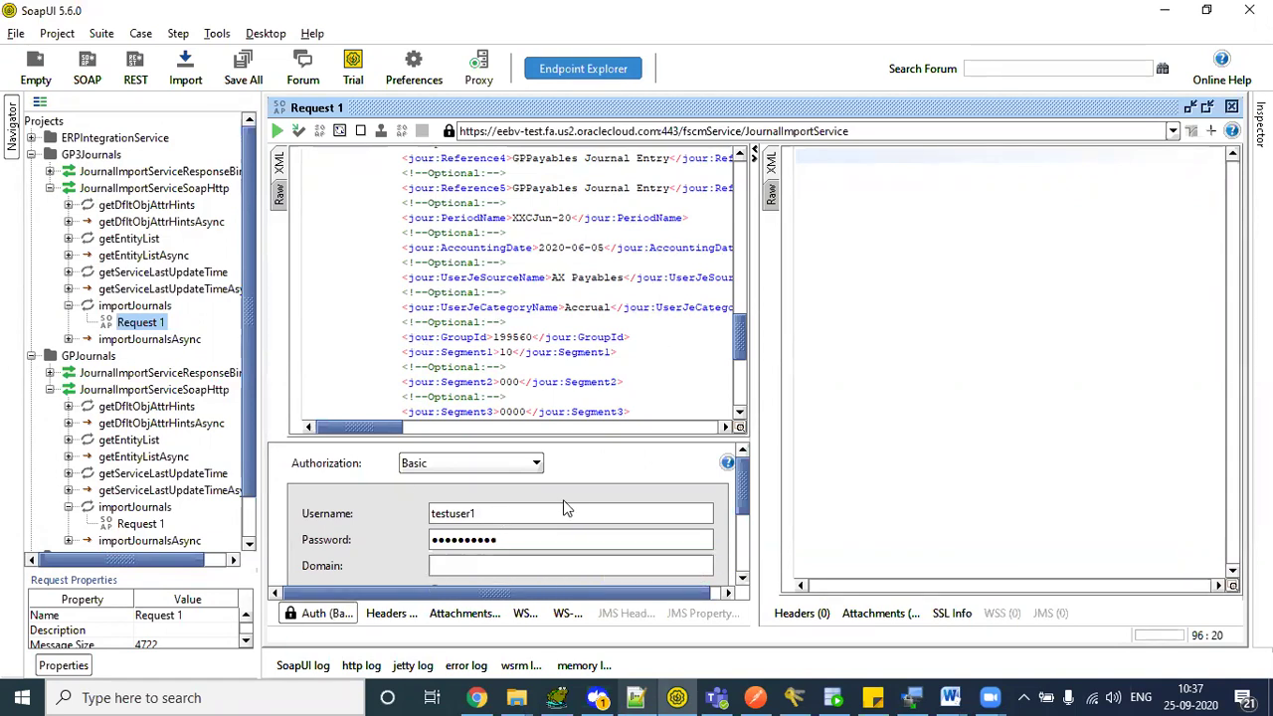
- Send Request 1 with the GPPayablesTestBatch payload to the JournalImportService endpoint
{"action": "left_click", "coordinate": [541, 293]}
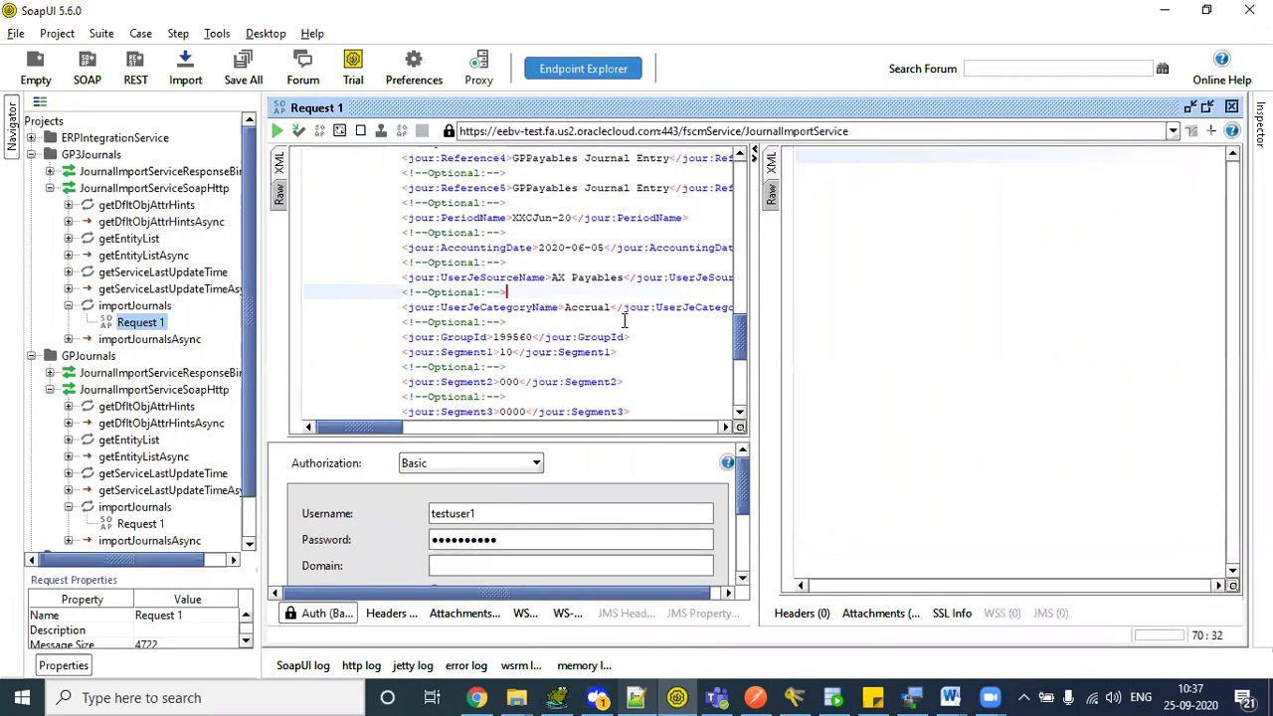
{"action": "left_click_drag", "start_coordinate": [741, 343], "coordinate": [739, 180]}
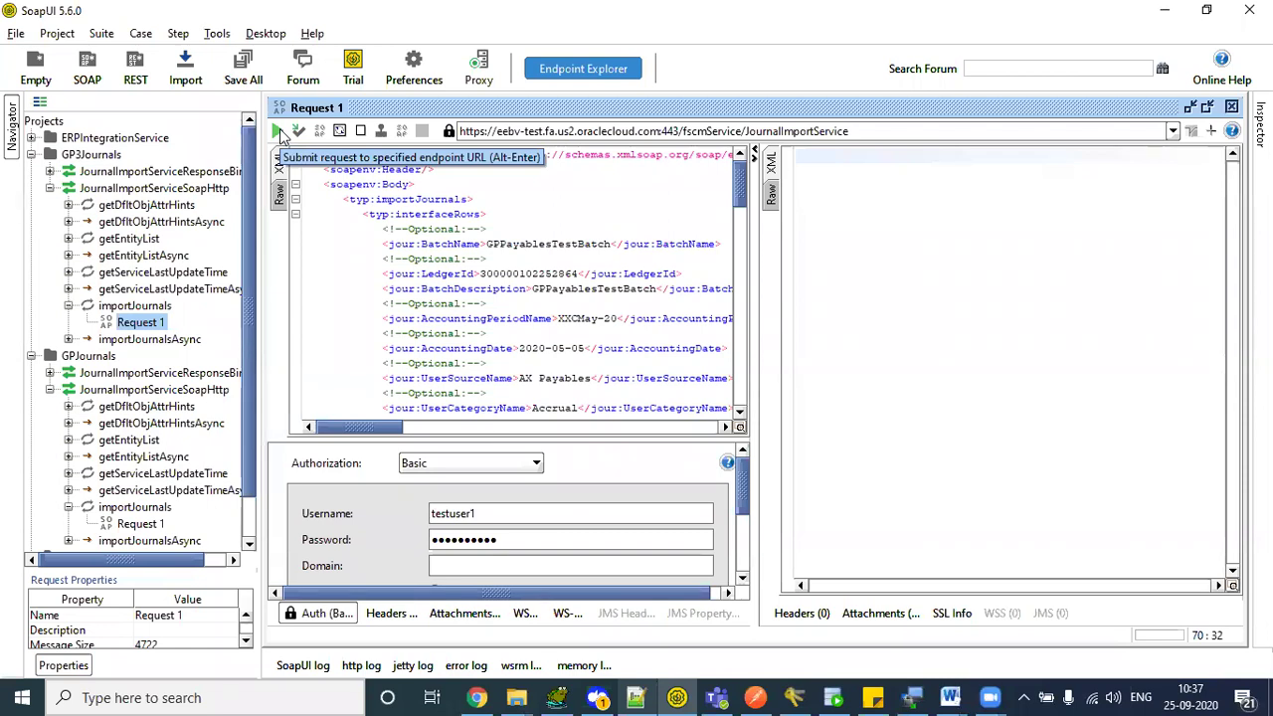
{"action": "left_click", "coordinate": [278, 133]}
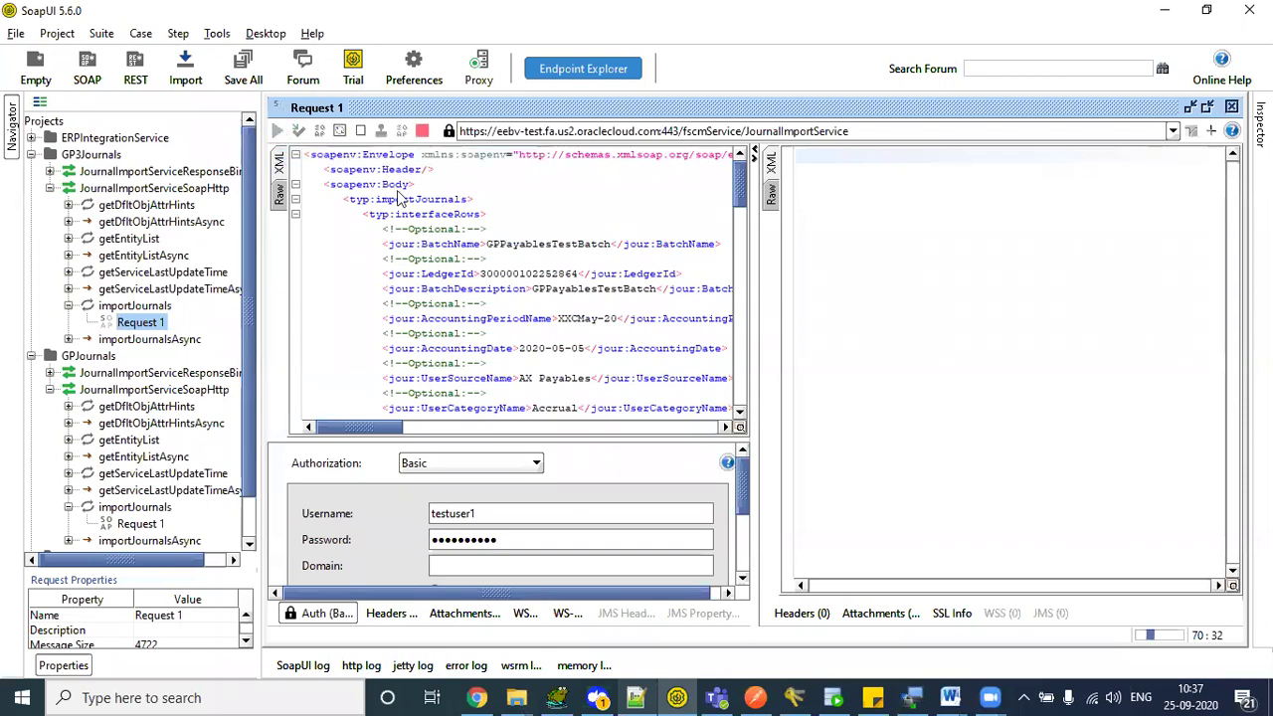
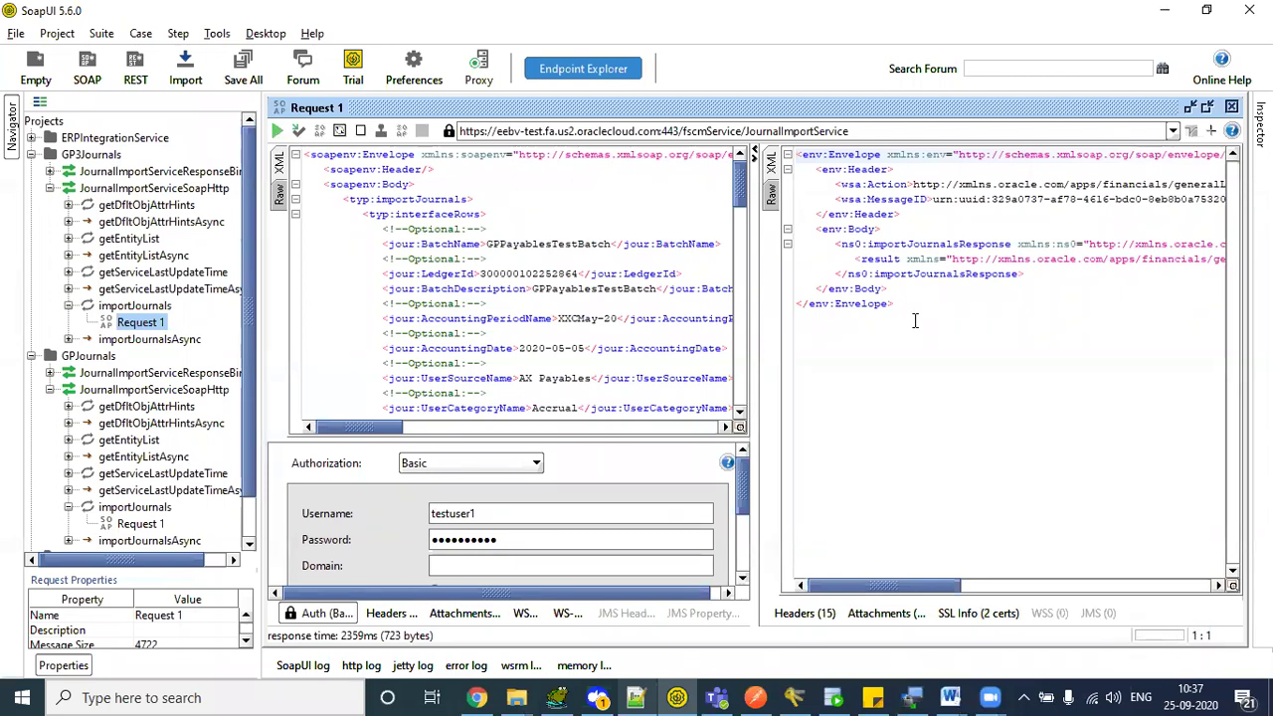
- Review the SoapUI request body and the response's returned result value 0
{"action": "left_click_drag", "start_coordinate": [826, 164], "coordinate": [925, 313]}
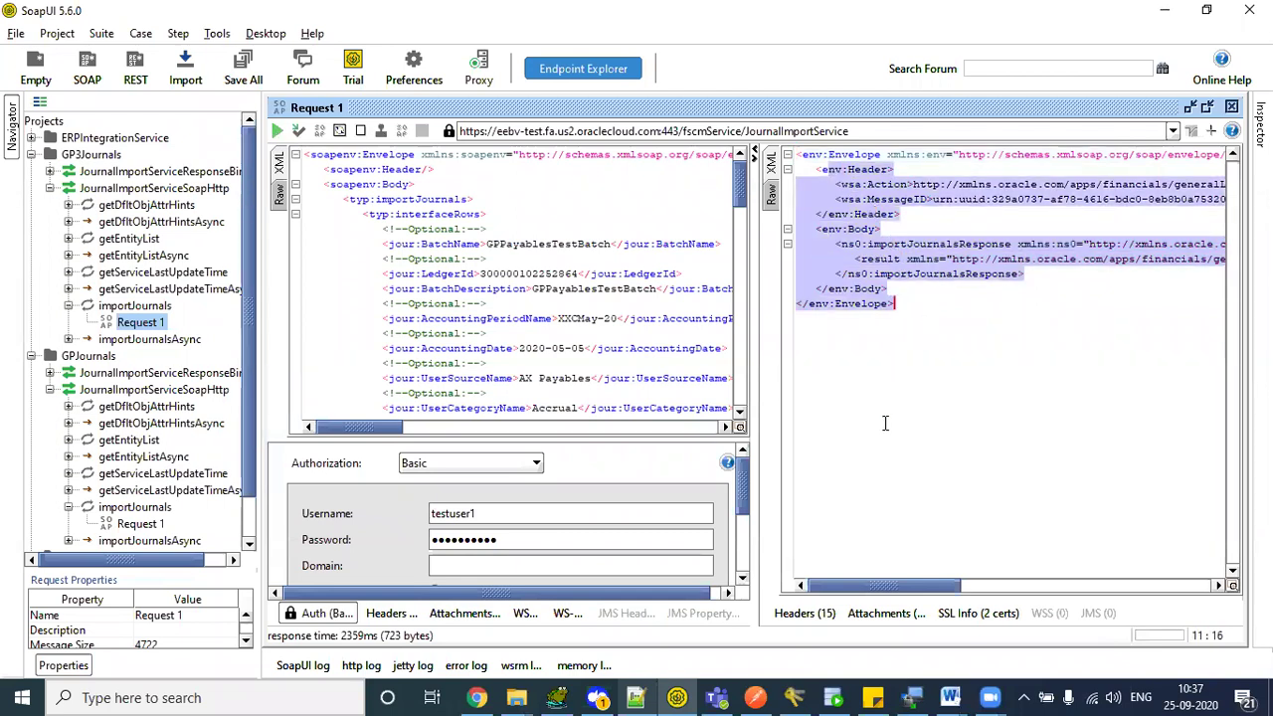
{"action": "left_click_drag", "start_coordinate": [859, 585], "coordinate": [829, 589]}
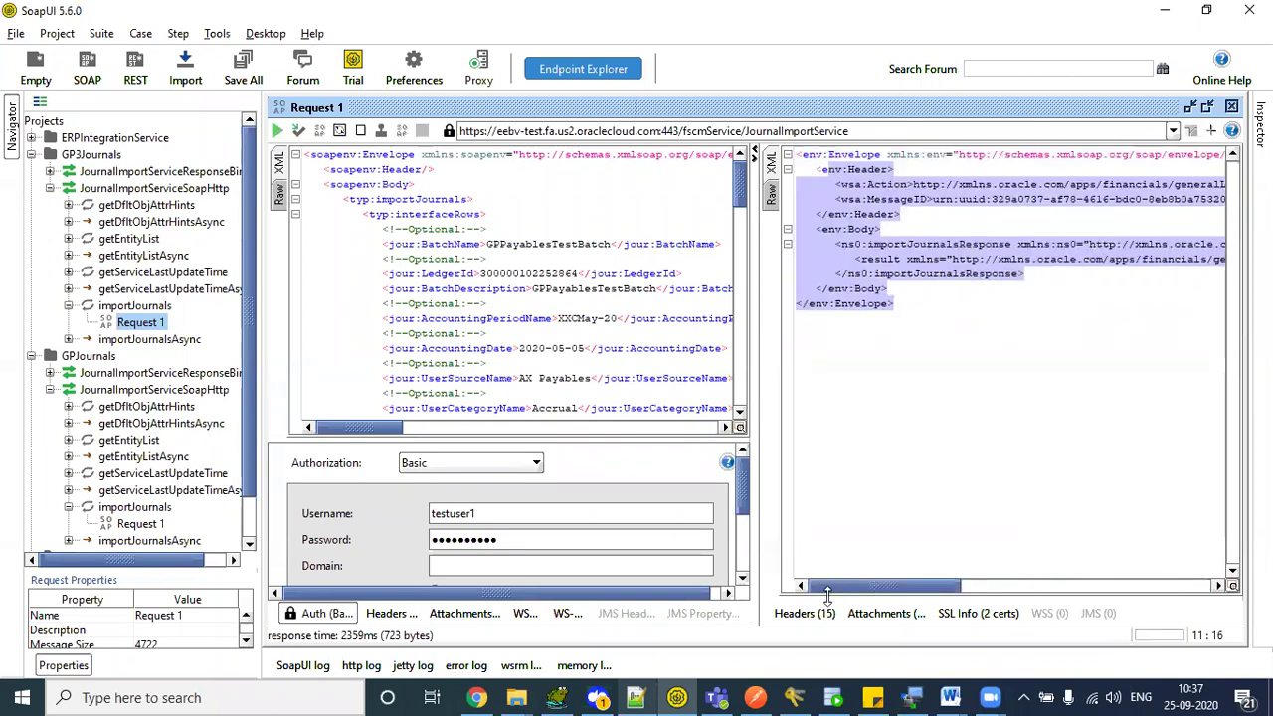
{"action": "left_click", "coordinate": [855, 192]}
{"action": "left_click_drag", "start_coordinate": [330, 184], "coordinate": [559, 361]}
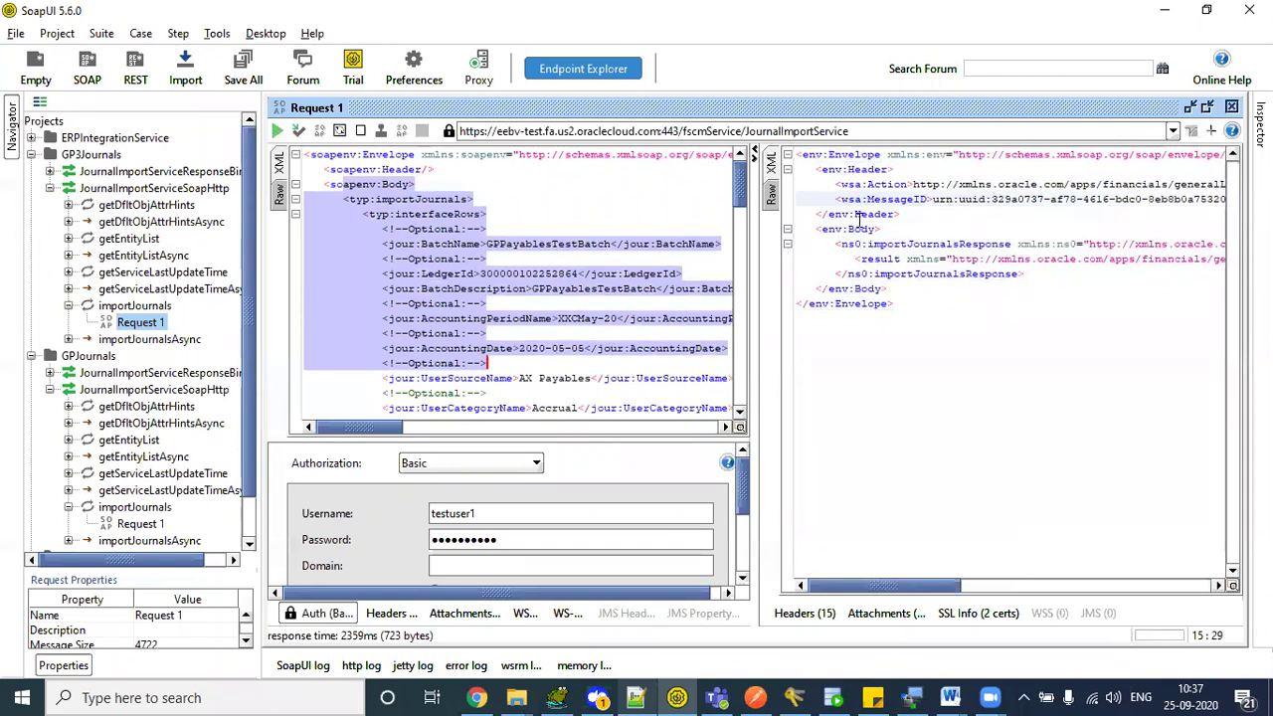
{"action": "key", "text": "Up"}
{"action": "key", "text": "Up"}
{"action": "key", "text": "Up"}
{"action": "key", "text": "Up"}
{"action": "key", "text": "Up"}
{"action": "key", "text": "Up"}
{"action": "key", "text": "Up"}
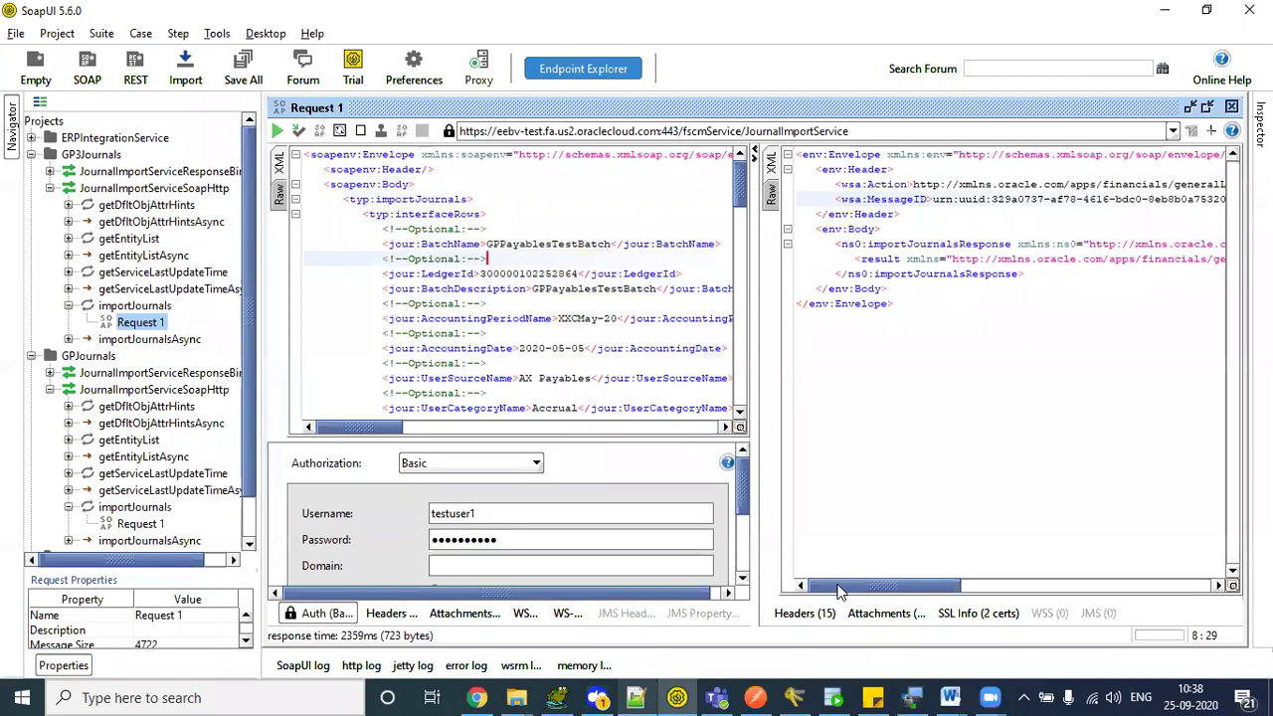
{"action": "left_click_drag", "start_coordinate": [839, 591], "coordinate": [1107, 566]}
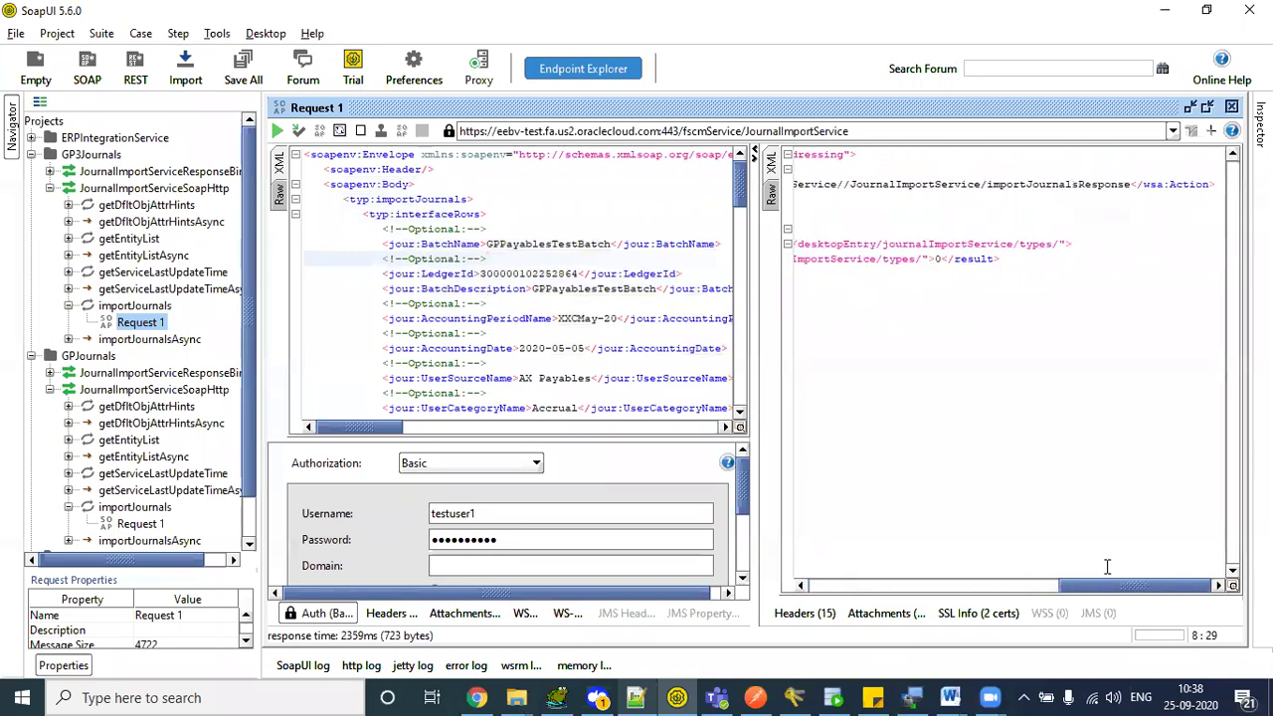
{"action": "left_click", "coordinate": [937, 260]}
{"action": "left_click_drag", "start_coordinate": [1096, 578], "coordinate": [889, 616]}
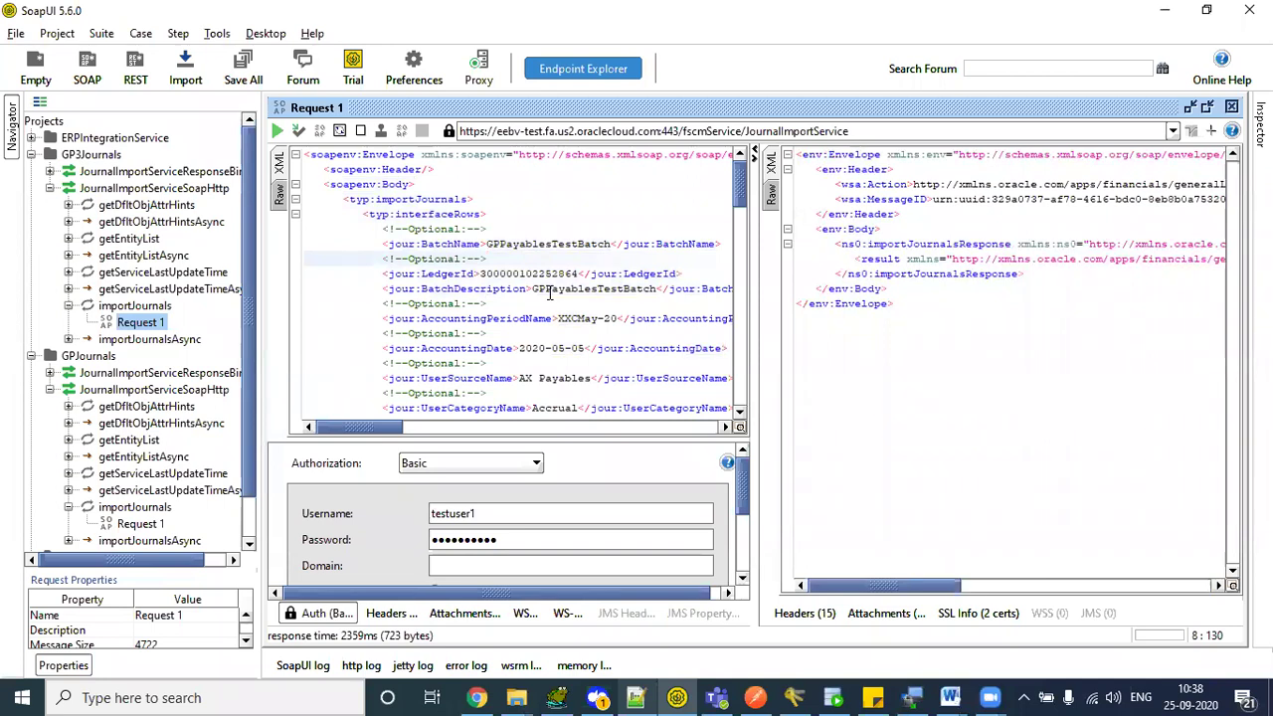
{"action": "left_click_drag", "start_coordinate": [609, 348], "coordinate": [487, 364]}
{"action": "left_click", "coordinate": [895, 304]}
- Load the Oracle BI Catalog bookmark in a new browser tab and start a new Data Model
{"action": "left_click", "coordinate": [476, 698]}
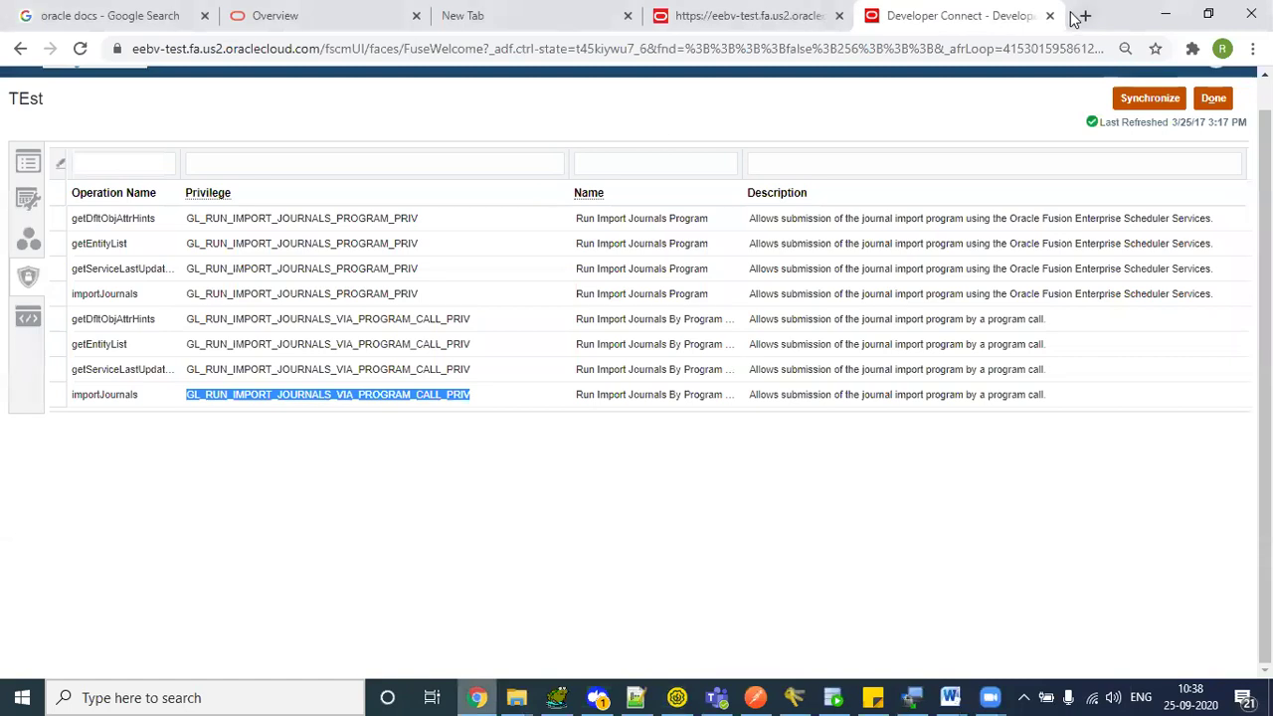
{"action": "left_click", "coordinate": [1083, 18]}
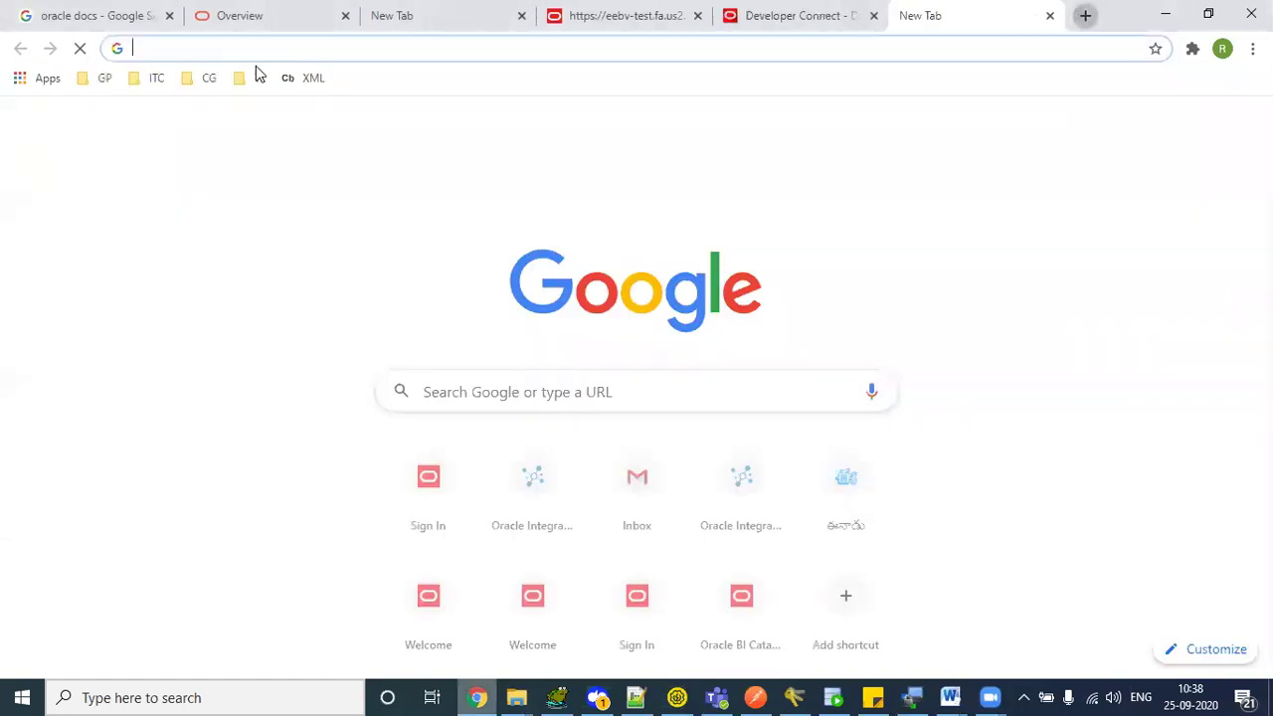
{"action": "left_click", "coordinate": [139, 79]}
{"action": "mouse_move", "coordinate": [209, 78]}
{"action": "left_click", "coordinate": [225, 131]}
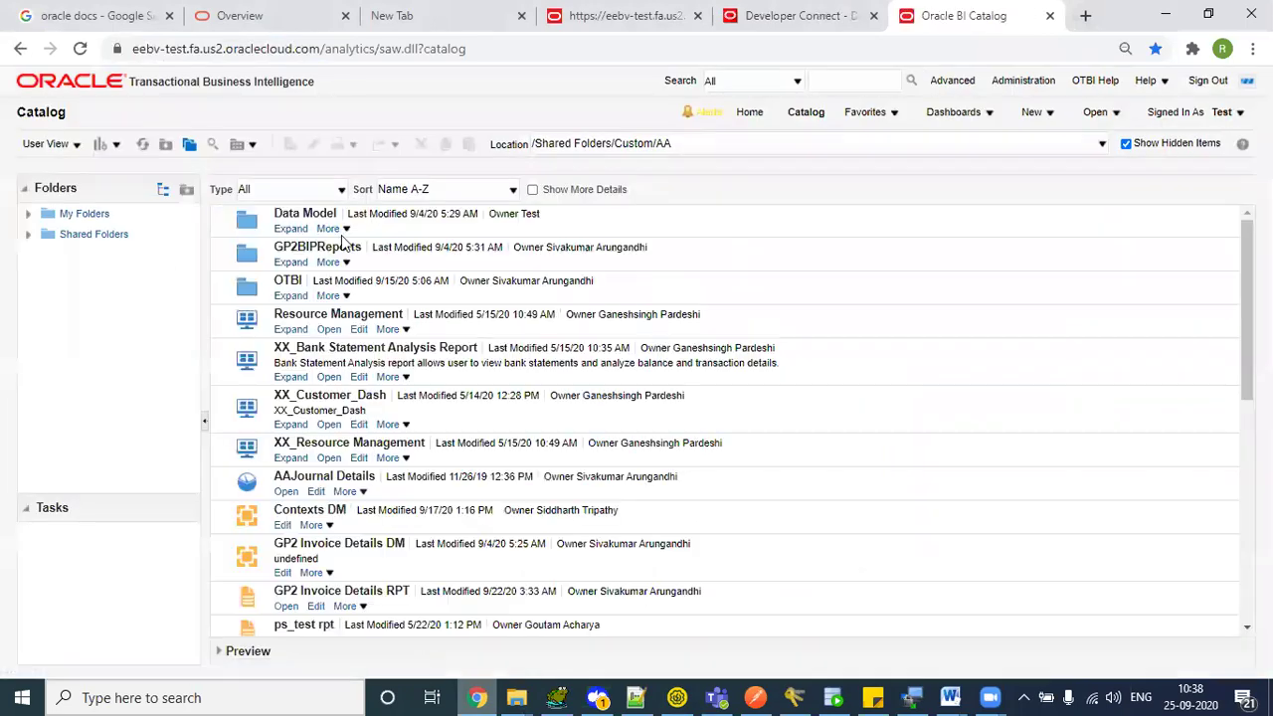
{"action": "left_click", "coordinate": [1034, 112]}
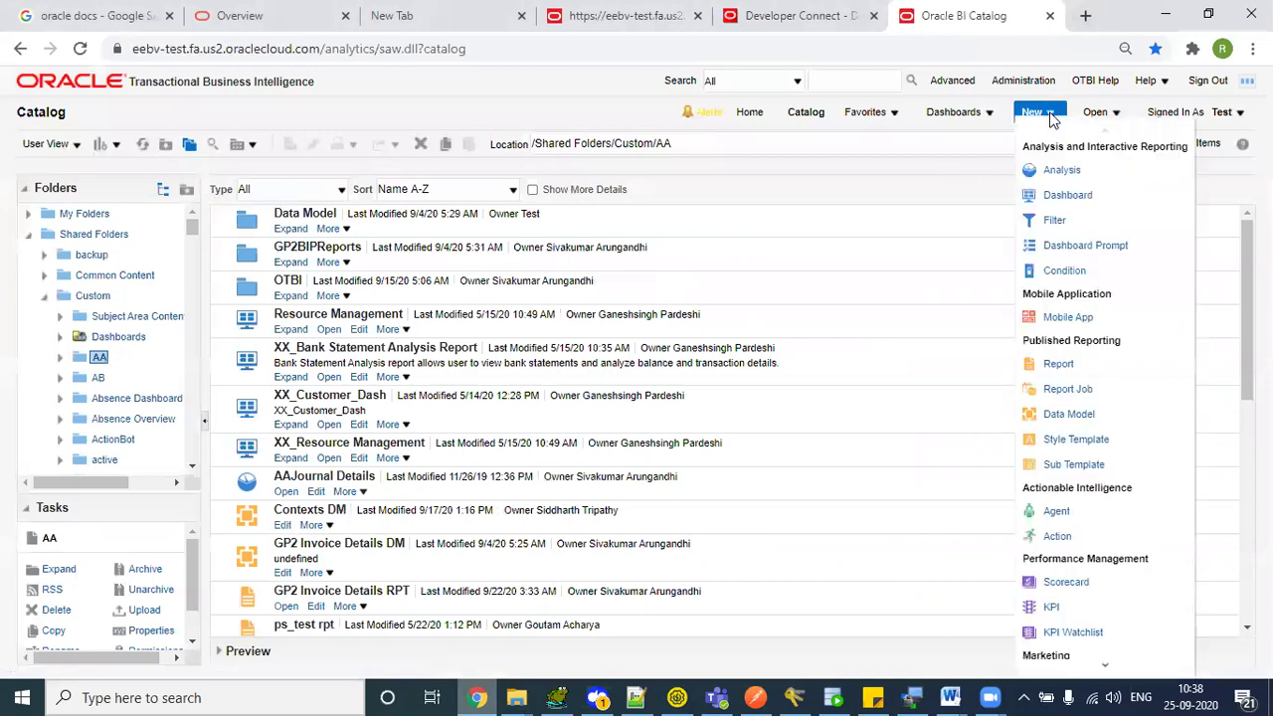
{"action": "left_click", "coordinate": [1080, 415]}
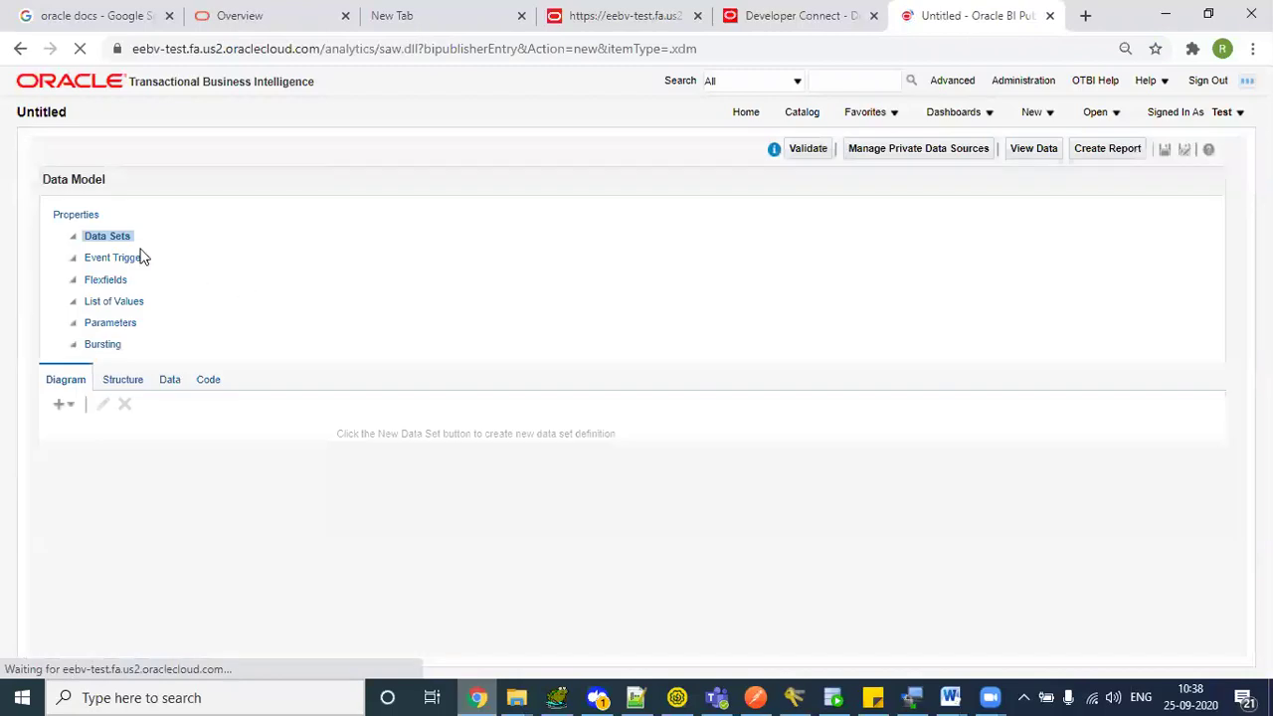
- Add a SQL Query data set named 1 using the ApplicationDB_FSCM data source
{"action": "left_click", "coordinate": [256, 209]}
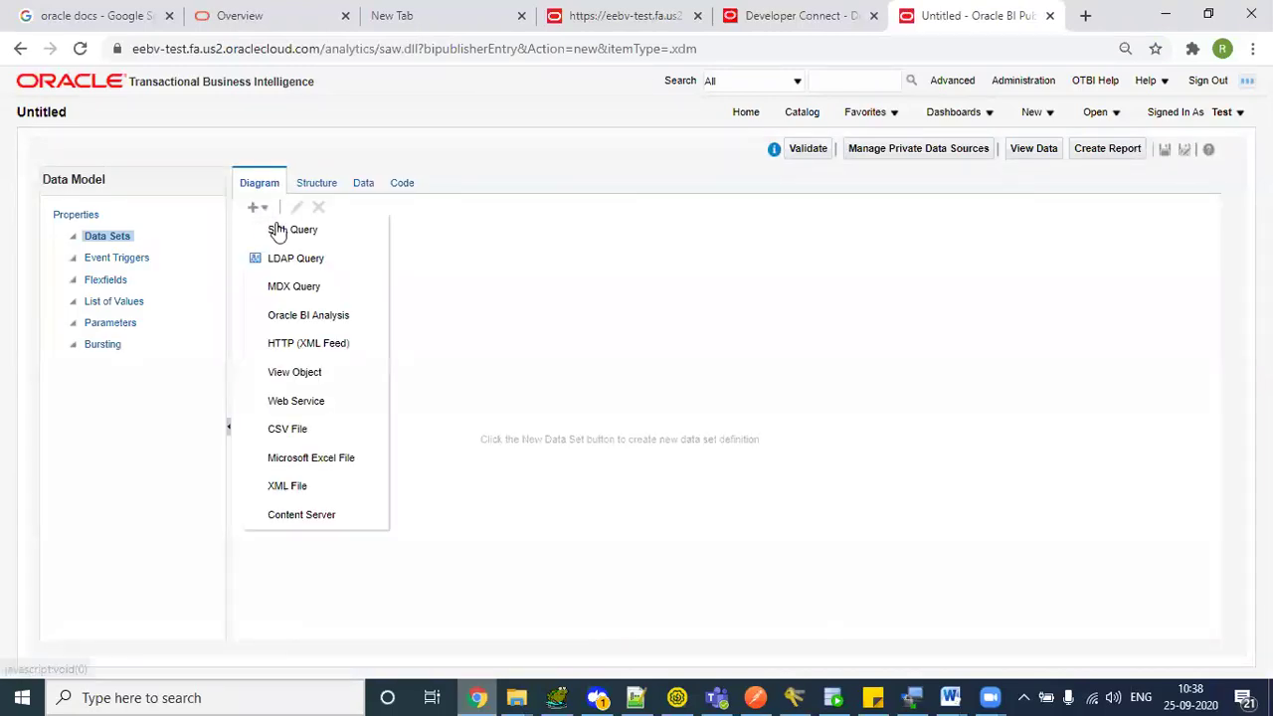
{"action": "left_click", "coordinate": [281, 227]}
{"action": "type", "text": "1"}
{"action": "key", "text": "Tab"}
{"action": "key", "text": "Down"}
{"action": "key", "text": "Down"}
{"action": "key", "text": "Down"}
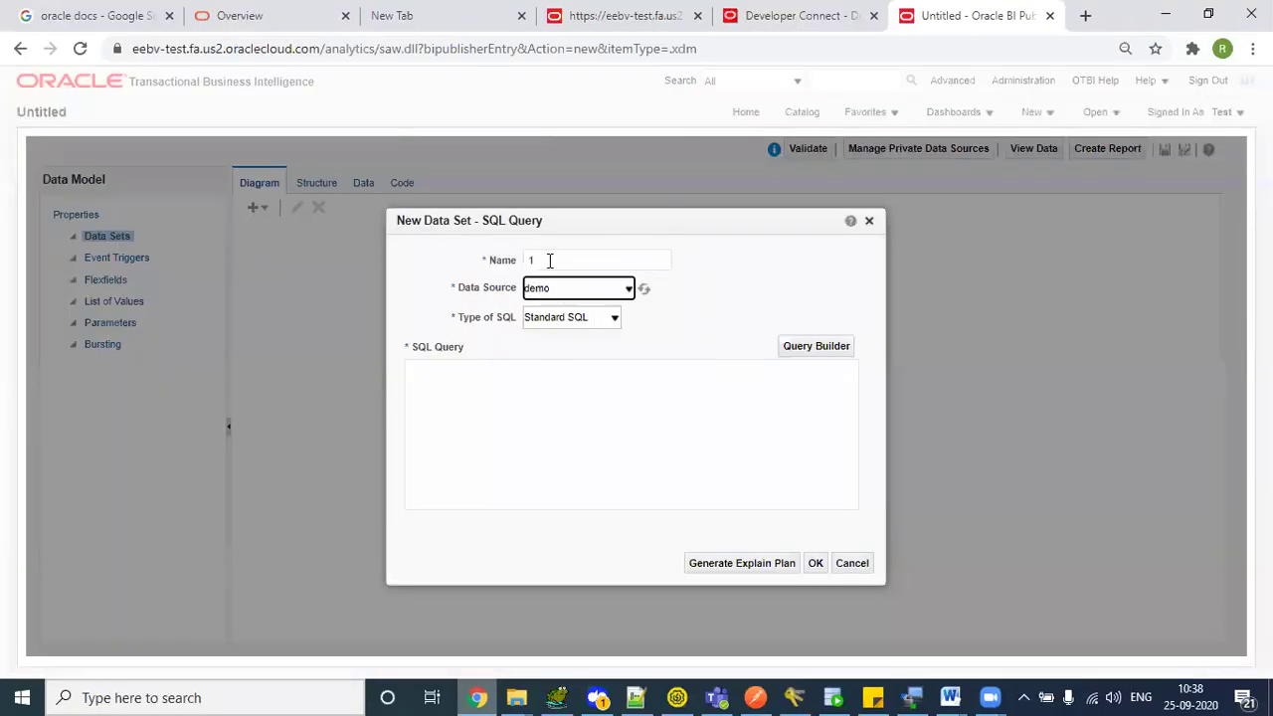
{"action": "left_click", "coordinate": [537, 429]}
- Write the query selecting gl_interface rows for group ID 199560, copied from Notepad++, and confirm
{"action": "type", "text": "select * from"}
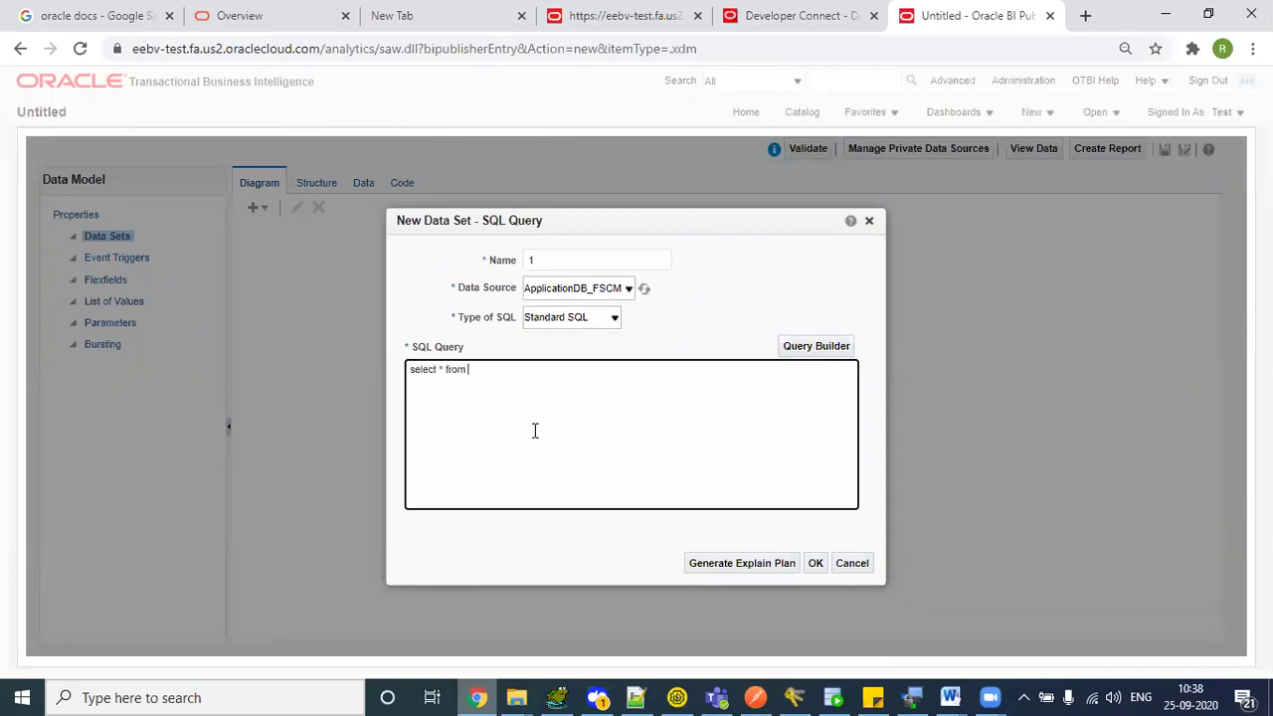
{"action": "type", "text": "gl_interface"}
{"action": "key", "text": "Return"}
{"action": "type", "text": "where group_id ="}
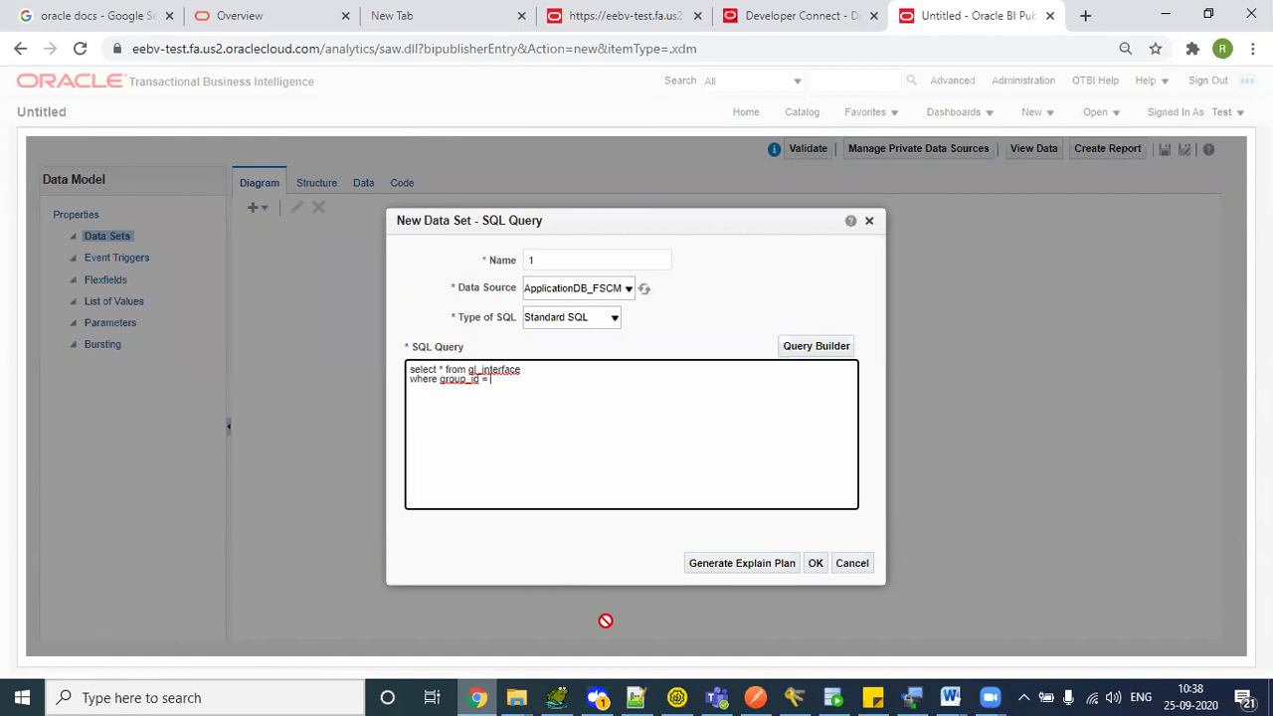
{"action": "key", "text": "alt+Tab"}
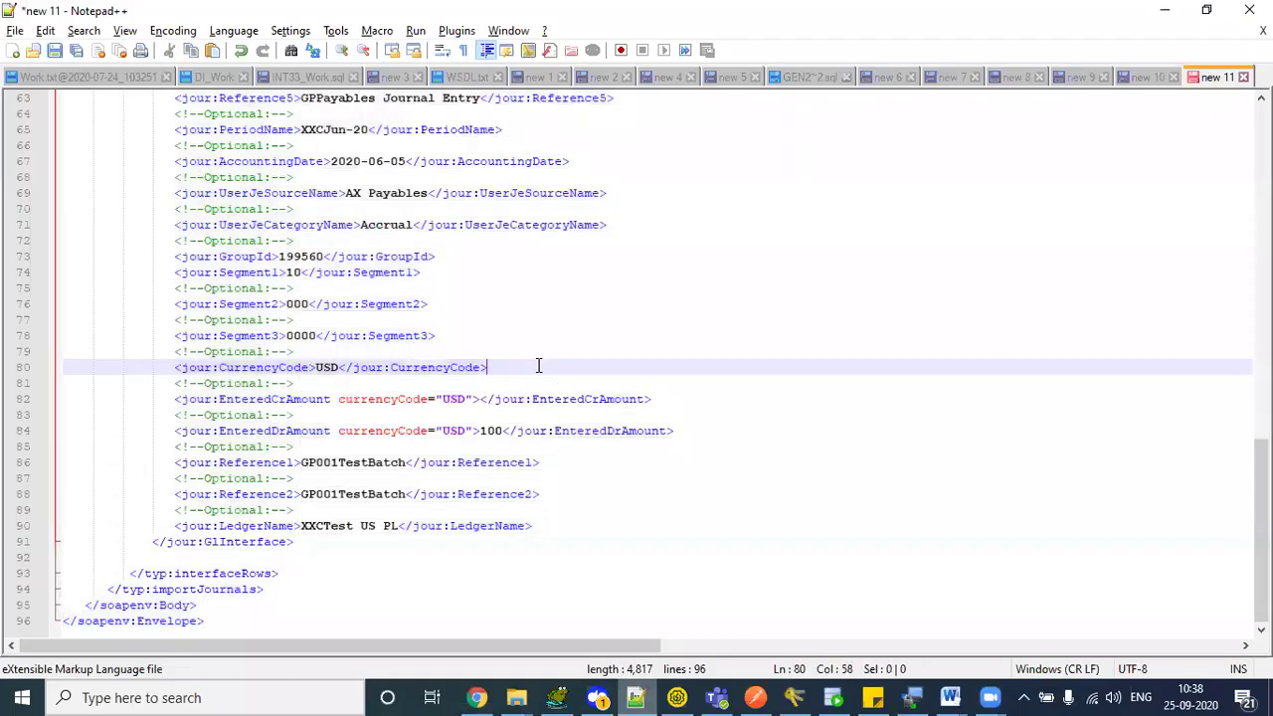
{"action": "double_click", "coordinate": [309, 256]}
{"action": "key", "text": "ctrl+c"}
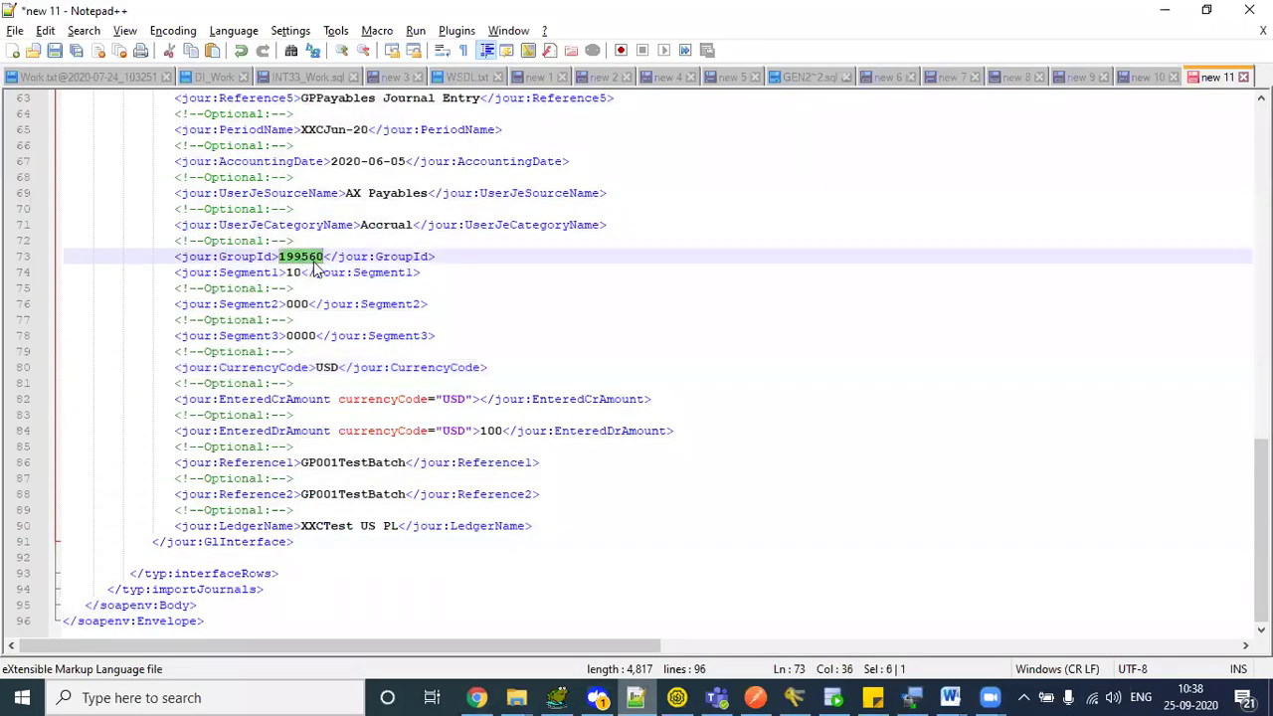
{"action": "key", "text": "alt+Tab"}
{"action": "key", "text": "ctrl+v"}
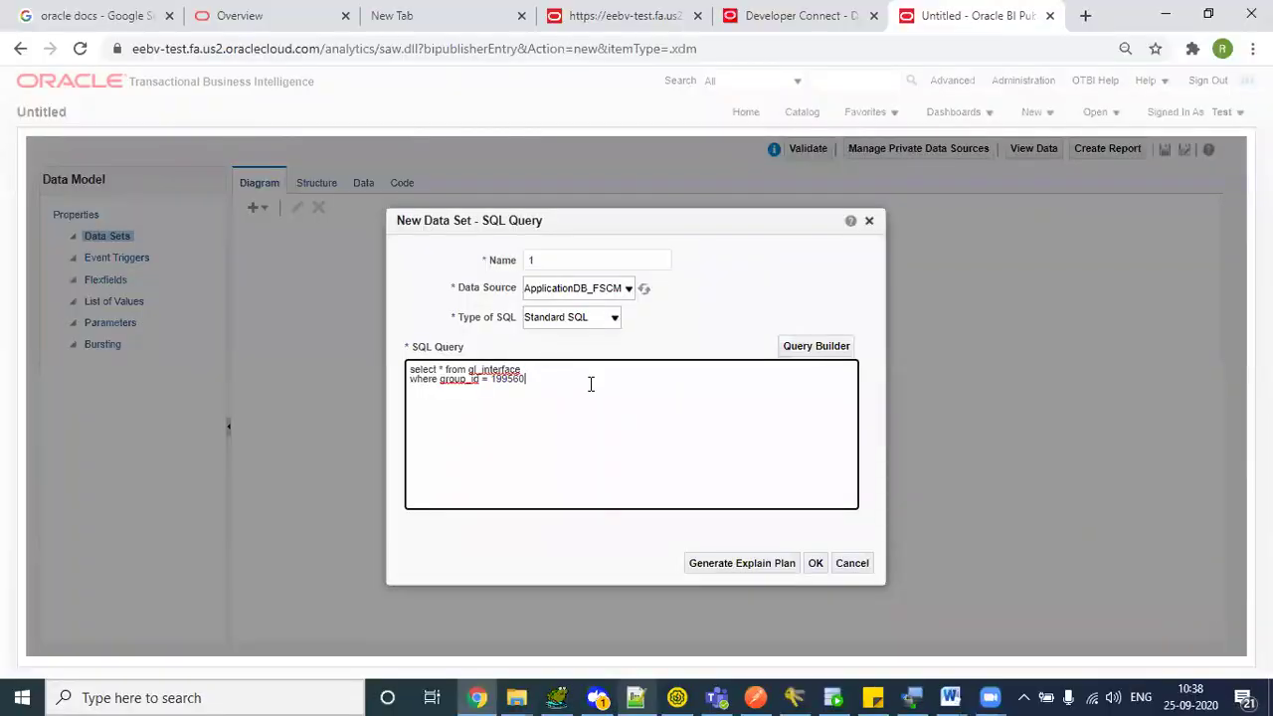
{"action": "left_click", "coordinate": [815, 563]}
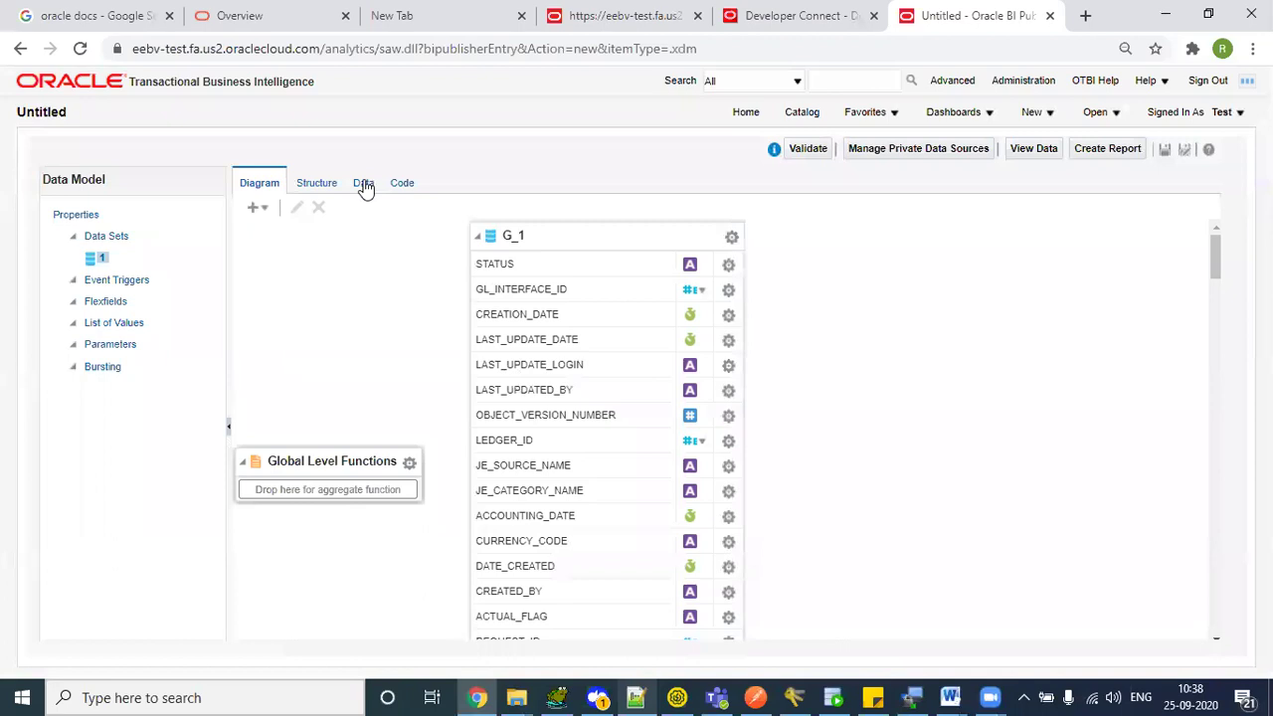
- Preview the data set's two rows and check their REFERENCE1 and GROUP_ID 199560 values
{"action": "left_click", "coordinate": [363, 183]}
{"action": "left_click", "coordinate": [340, 220]}
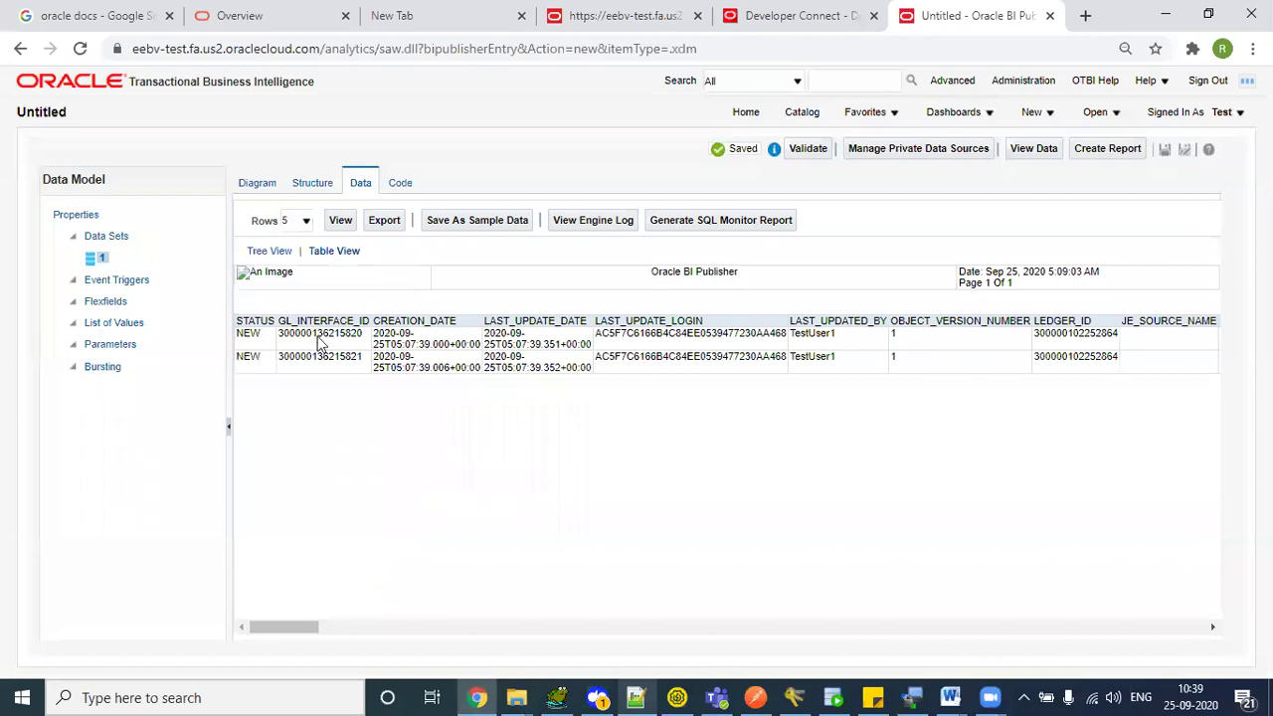
{"action": "left_click_drag", "start_coordinate": [321, 343], "coordinate": [522, 366]}
{"action": "left_click", "coordinate": [523, 366]}
{"action": "left_click_drag", "start_coordinate": [270, 627], "coordinate": [572, 621]}
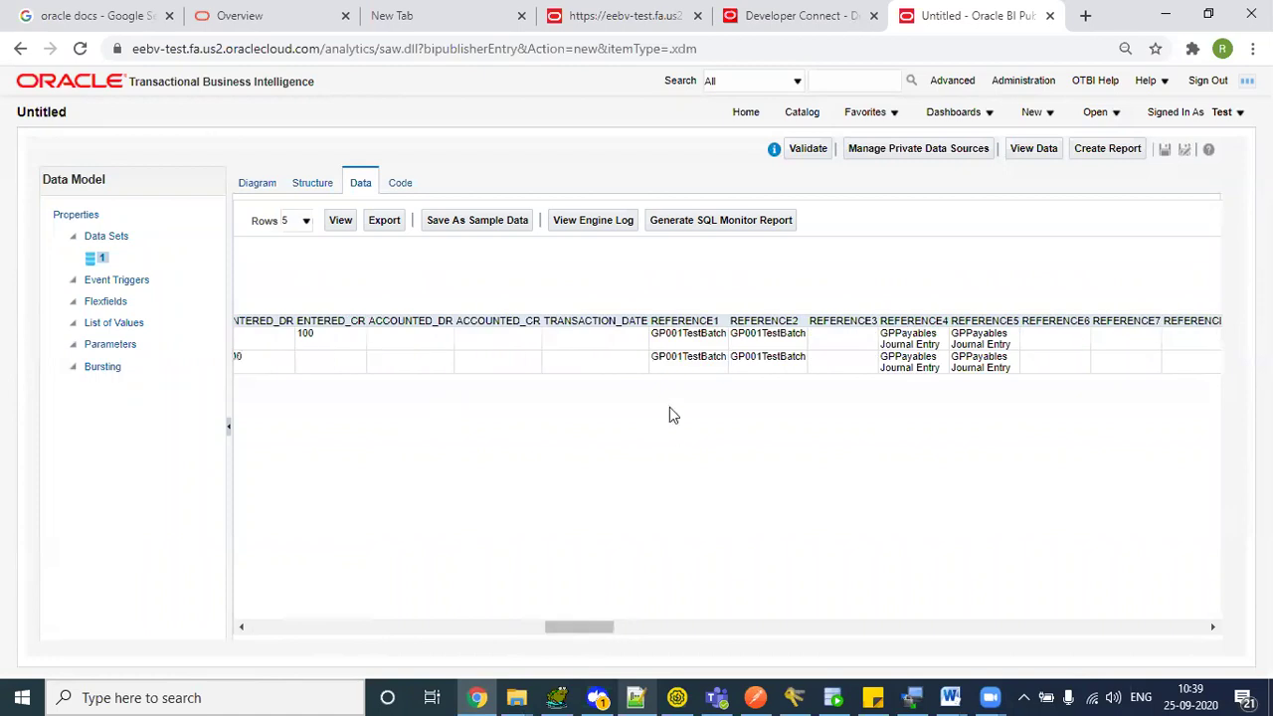
{"action": "left_click_drag", "start_coordinate": [666, 334], "coordinate": [744, 364]}
{"action": "left_click_drag", "start_coordinate": [582, 629], "coordinate": [852, 616]}
{"action": "double_click", "coordinate": [753, 335]}
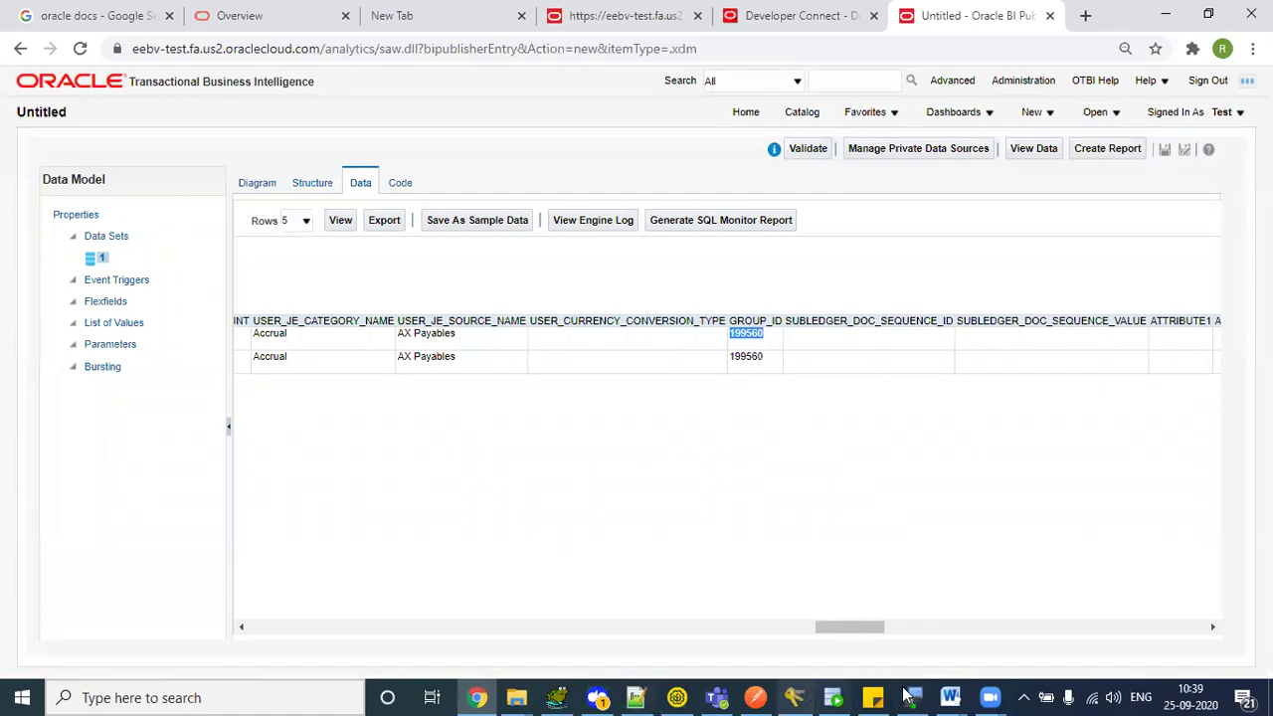
{"action": "left_click", "coordinate": [676, 697]}
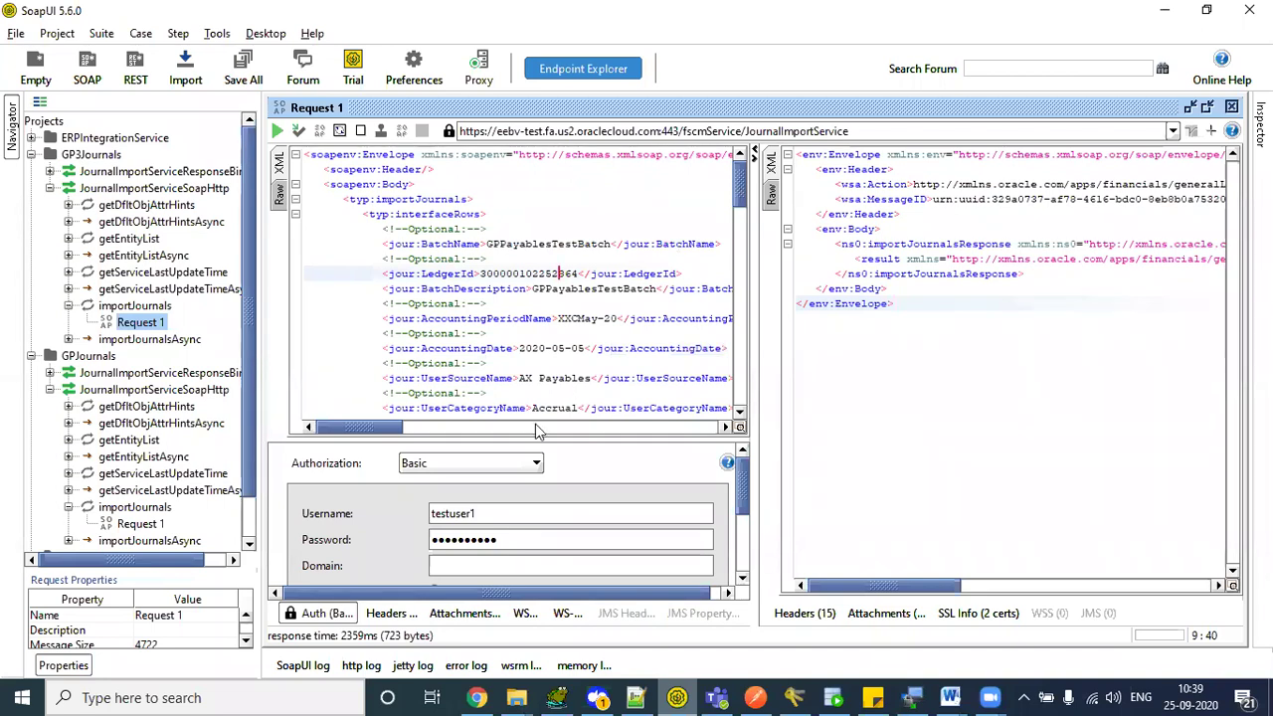
{"action": "left_click", "coordinate": [476, 697]}
{"action": "left_click", "coordinate": [476, 698]}
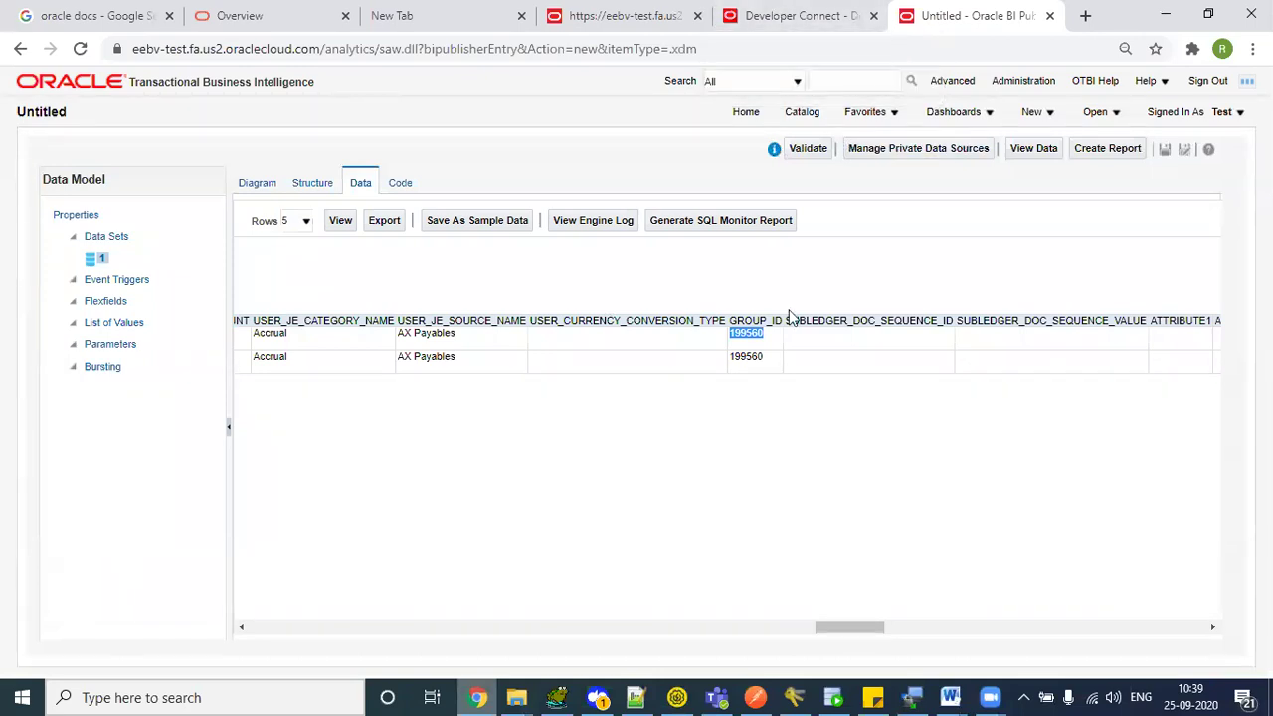
{"action": "key", "text": "alt+Tab"}
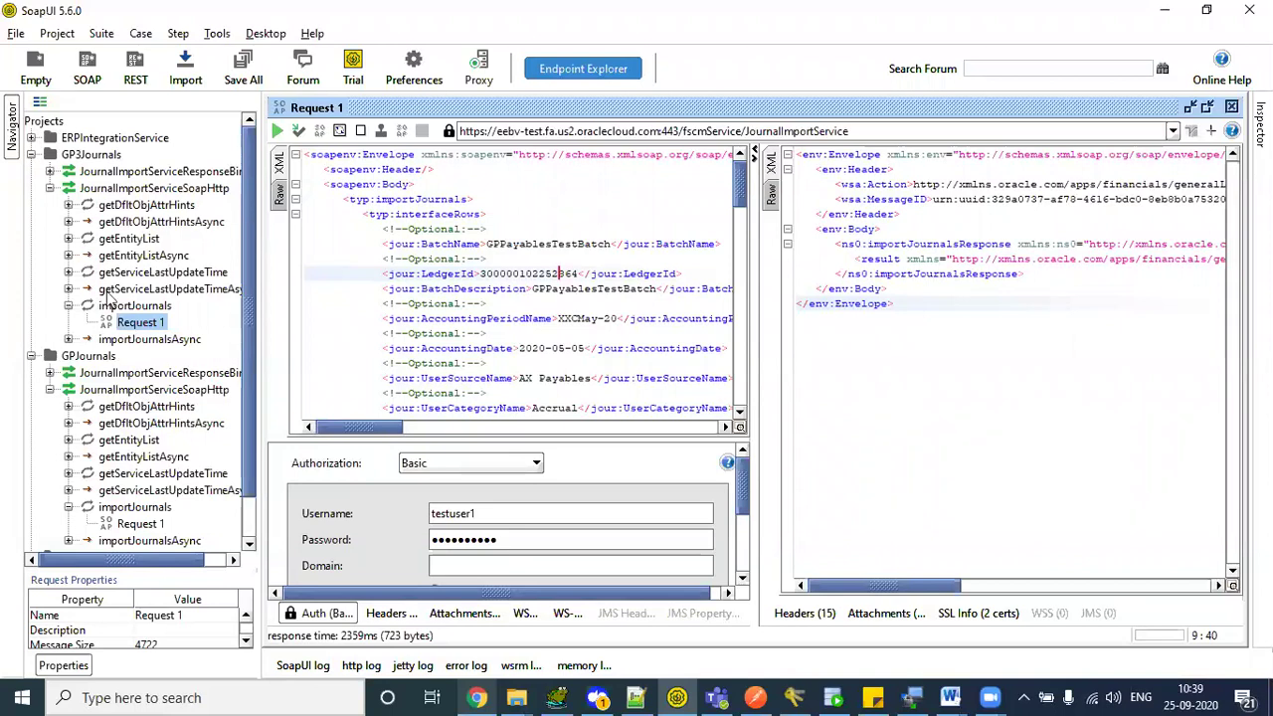
{"action": "left_click", "coordinate": [69, 306]}
{"action": "left_click", "coordinate": [493, 207]}
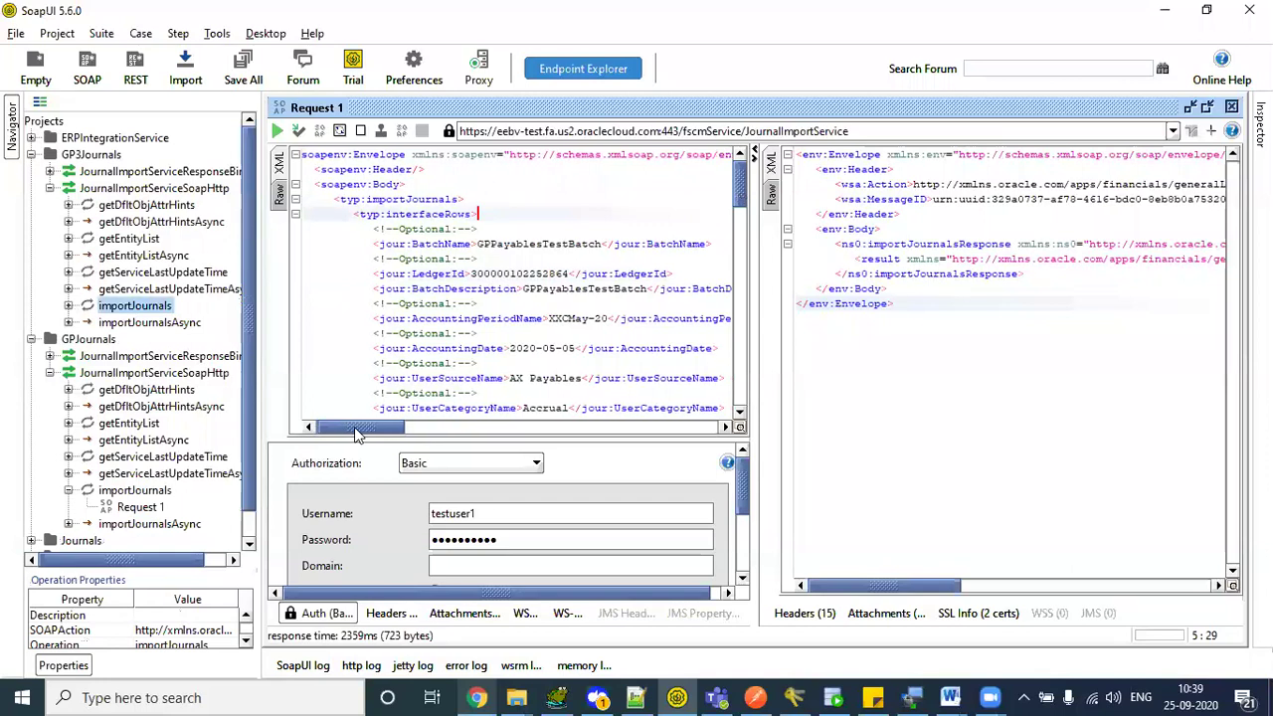
{"action": "scroll", "coordinate": [741, 189], "scroll_direction": "down", "scroll_amount": 1}
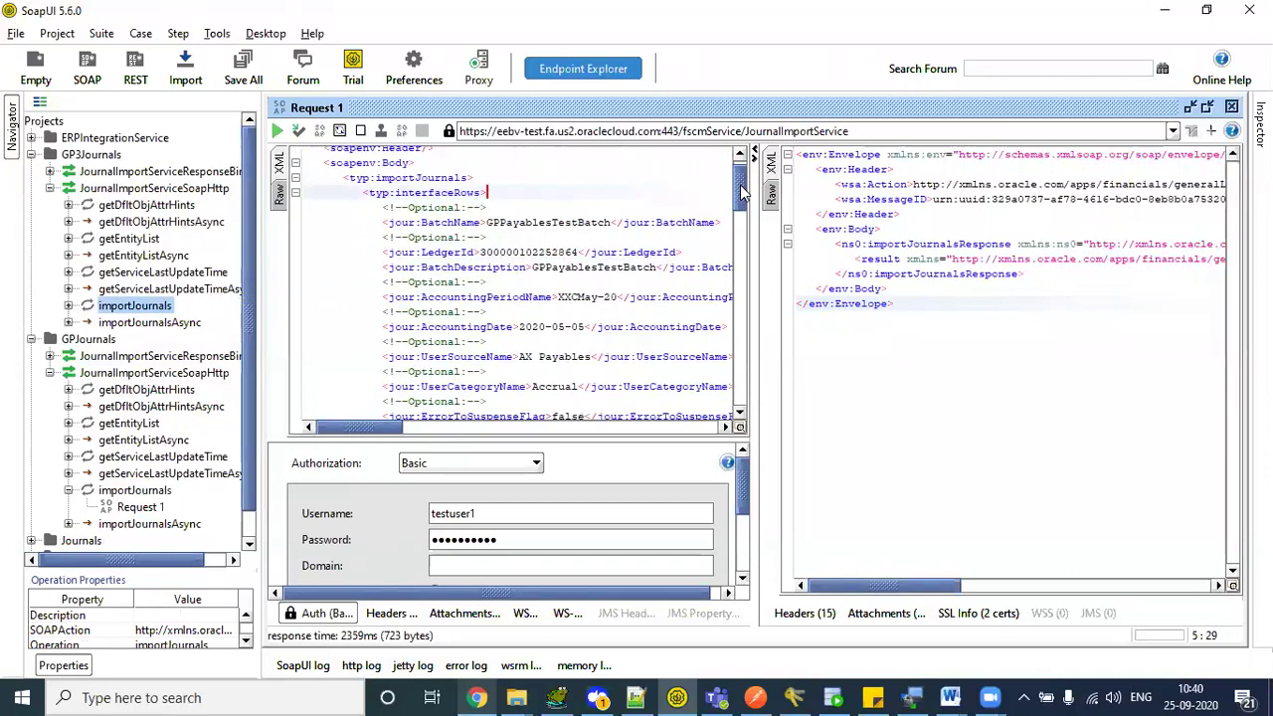
{"action": "double_click", "coordinate": [506, 253]}
{"action": "left_click", "coordinate": [505, 253]}
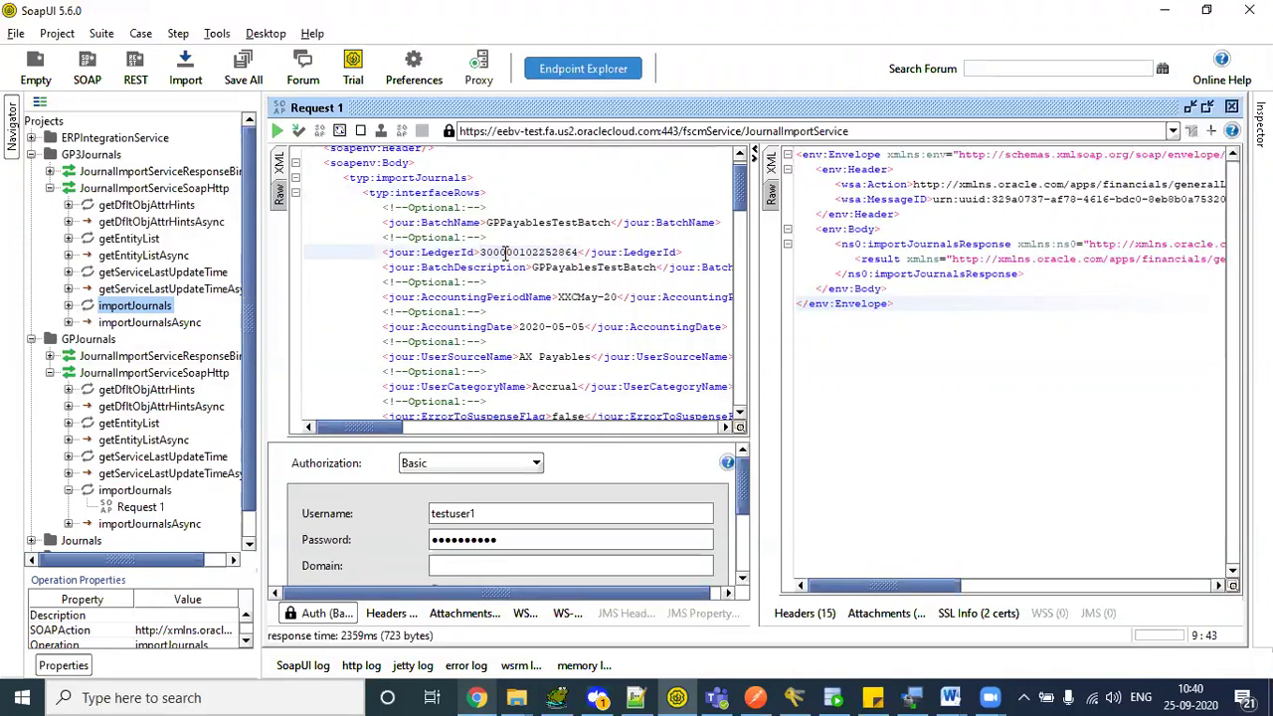
{"action": "type", "text": "00"}
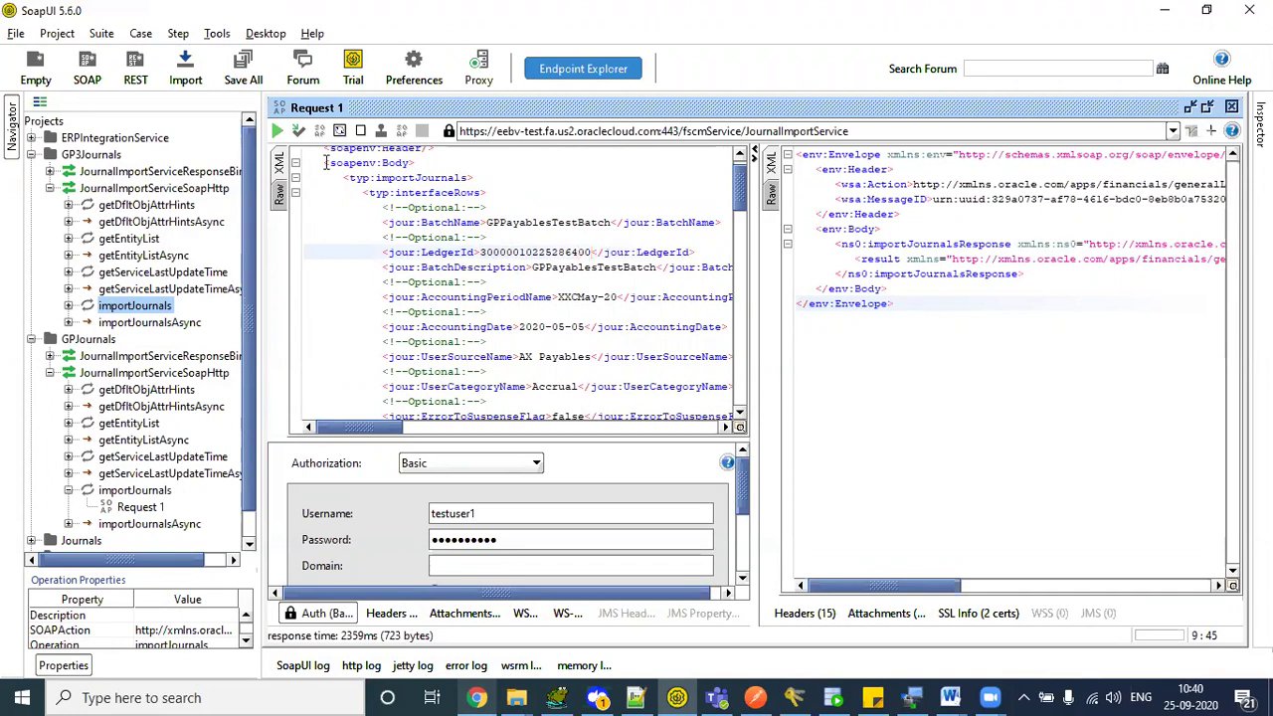
{"action": "left_click", "coordinate": [278, 132]}
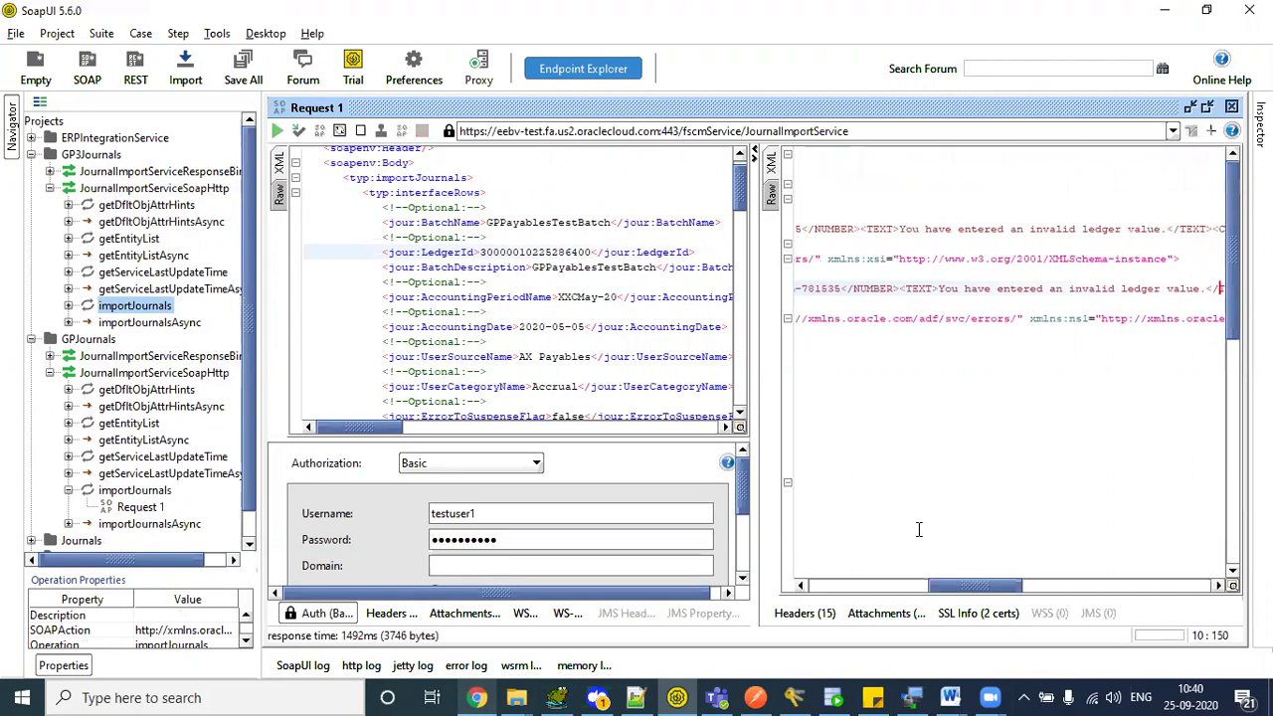
{"action": "left_click_drag", "start_coordinate": [960, 586], "coordinate": [851, 614]}
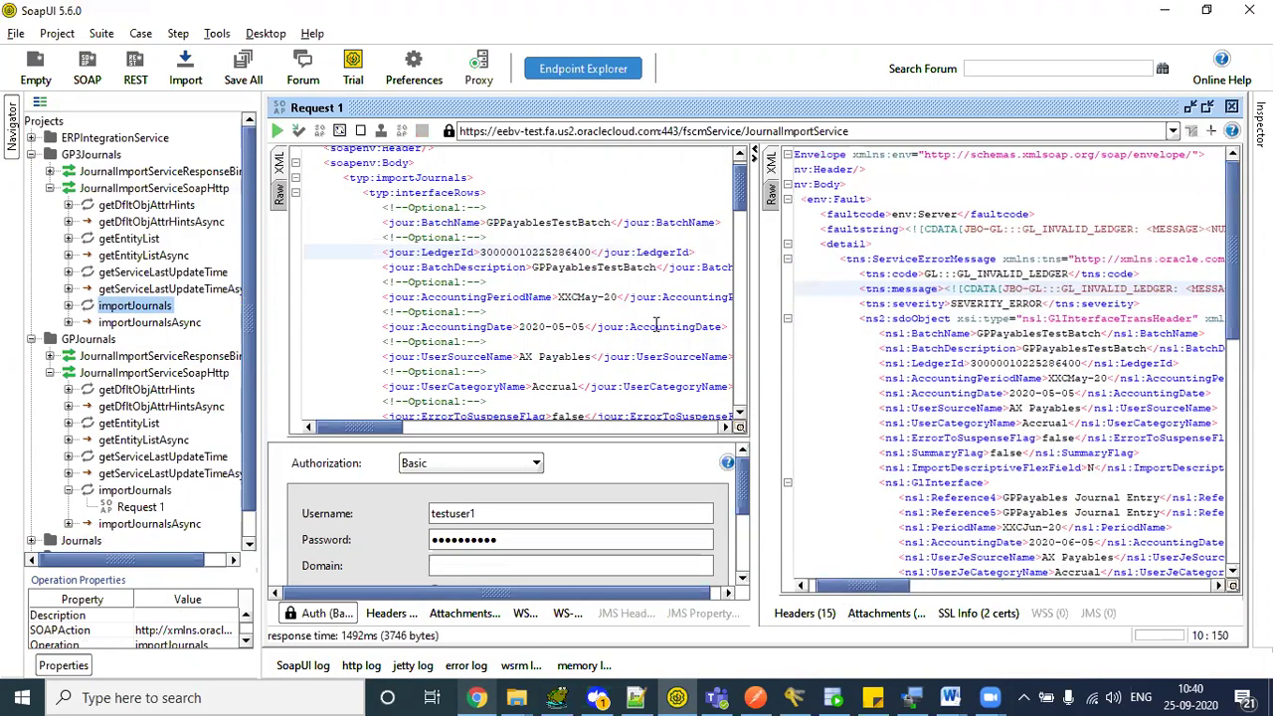
{"action": "left_click_drag", "start_coordinate": [566, 252], "coordinate": [591, 253]}
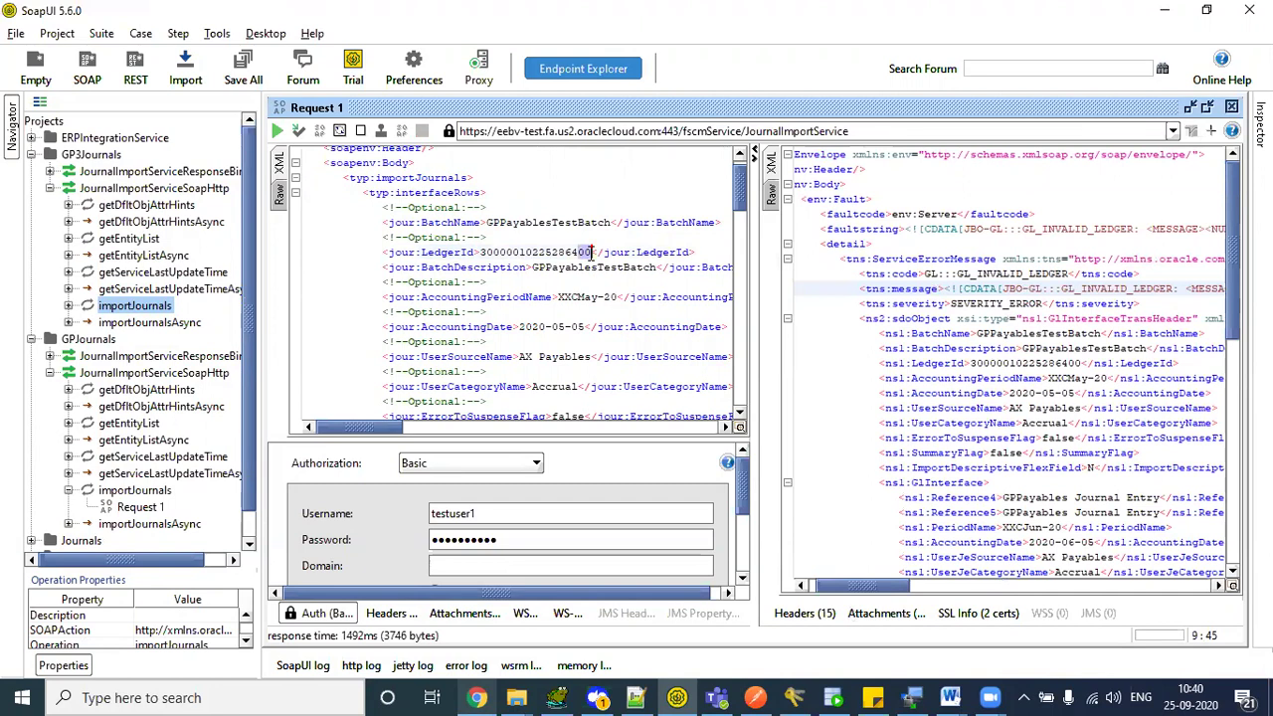
{"action": "left_click_drag", "start_coordinate": [841, 589], "coordinate": [886, 593]}
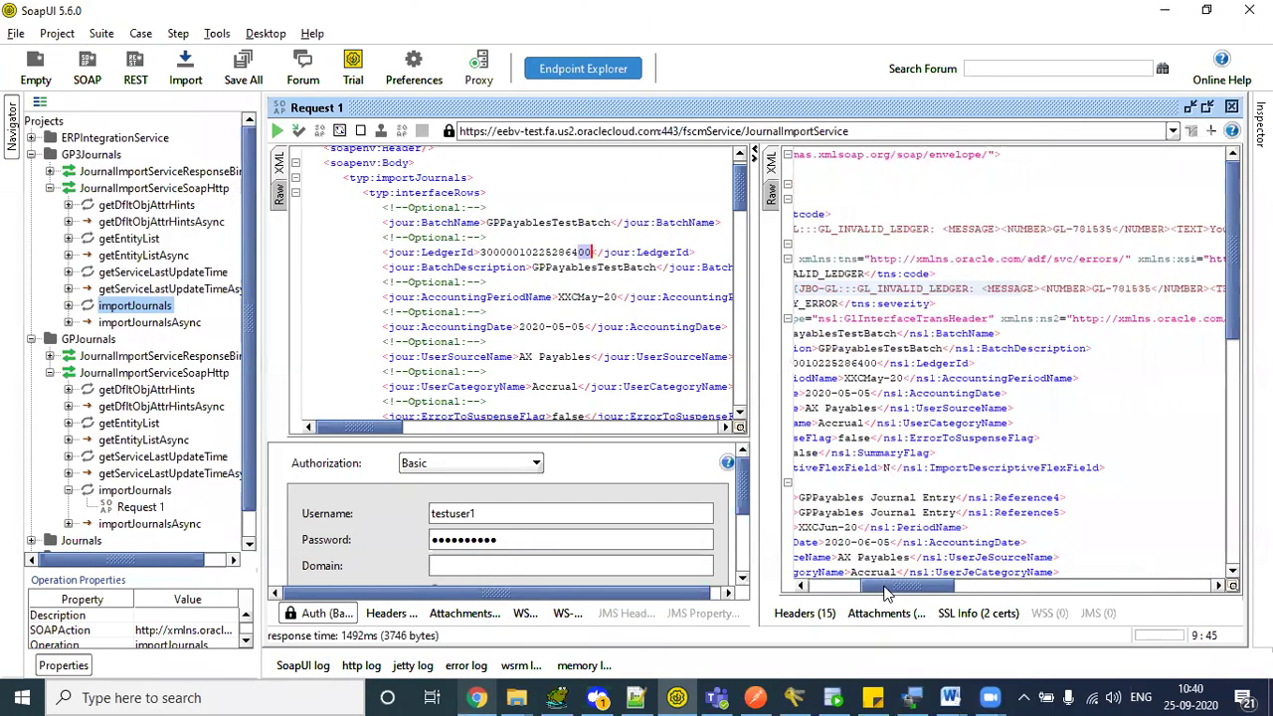
{"action": "double_click", "coordinate": [842, 230]}
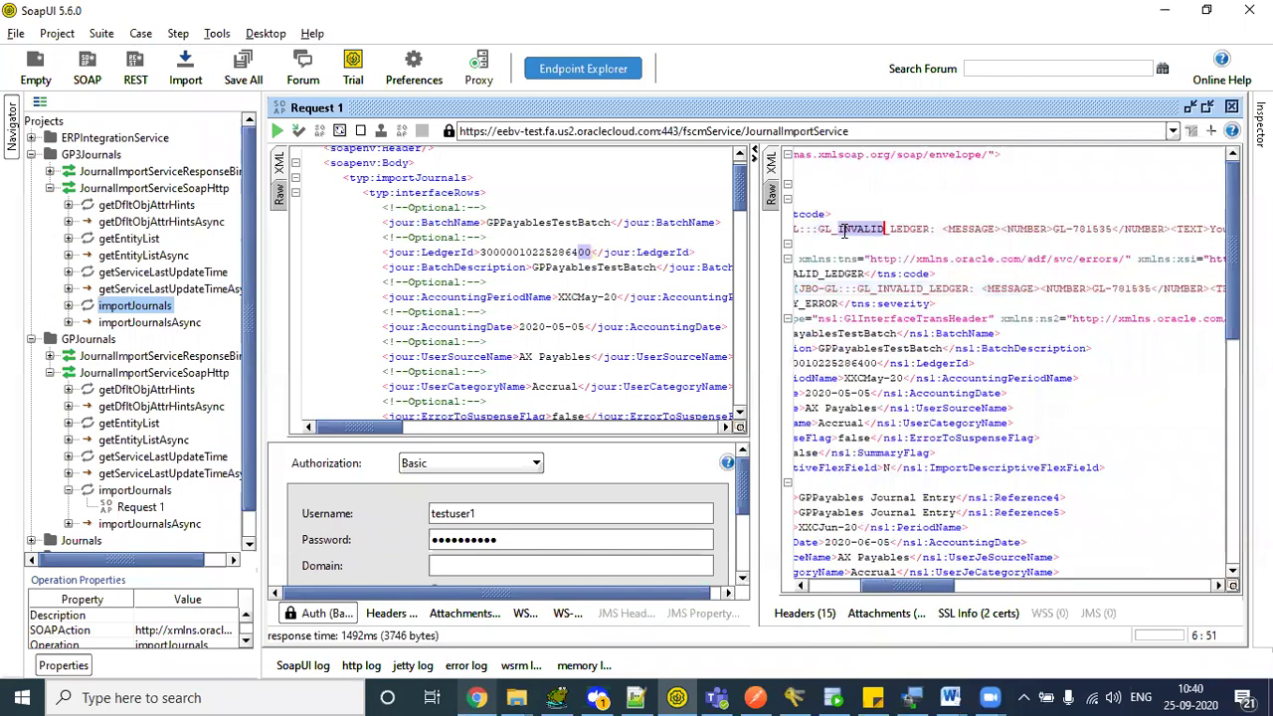
{"action": "left_click_drag", "start_coordinate": [919, 585], "coordinate": [1036, 589]}
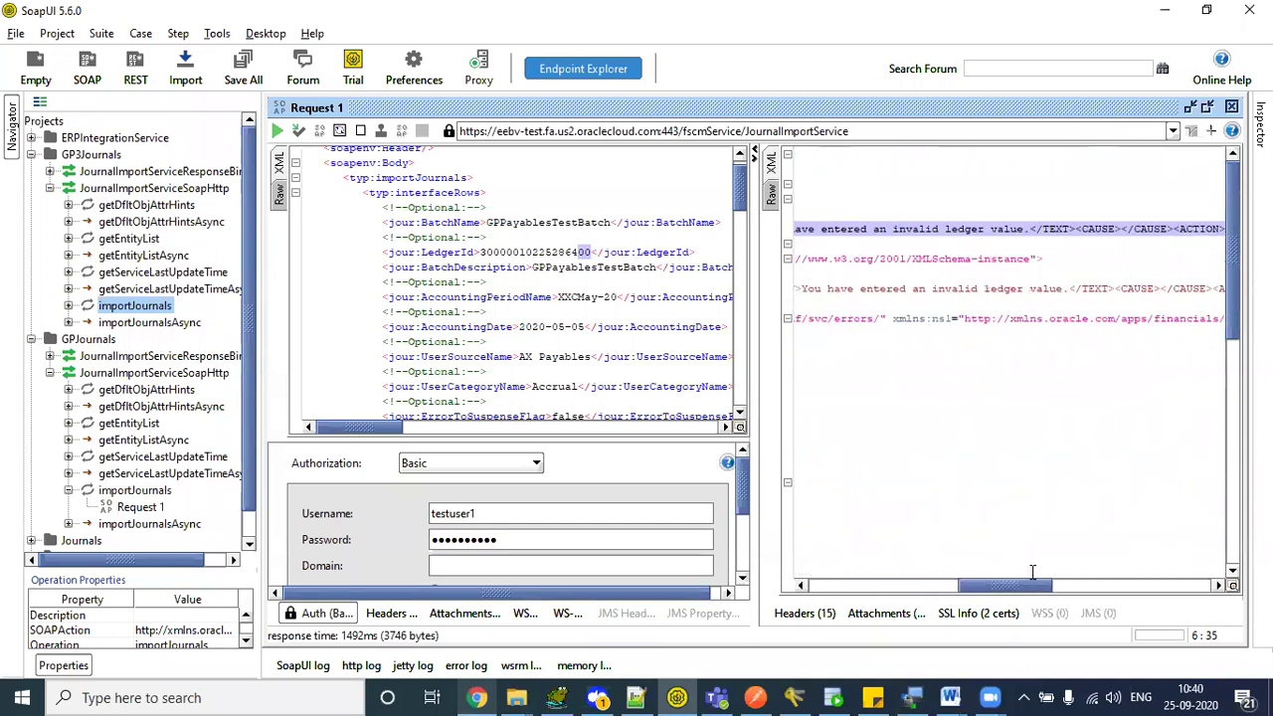
{"action": "left_click", "coordinate": [938, 290]}
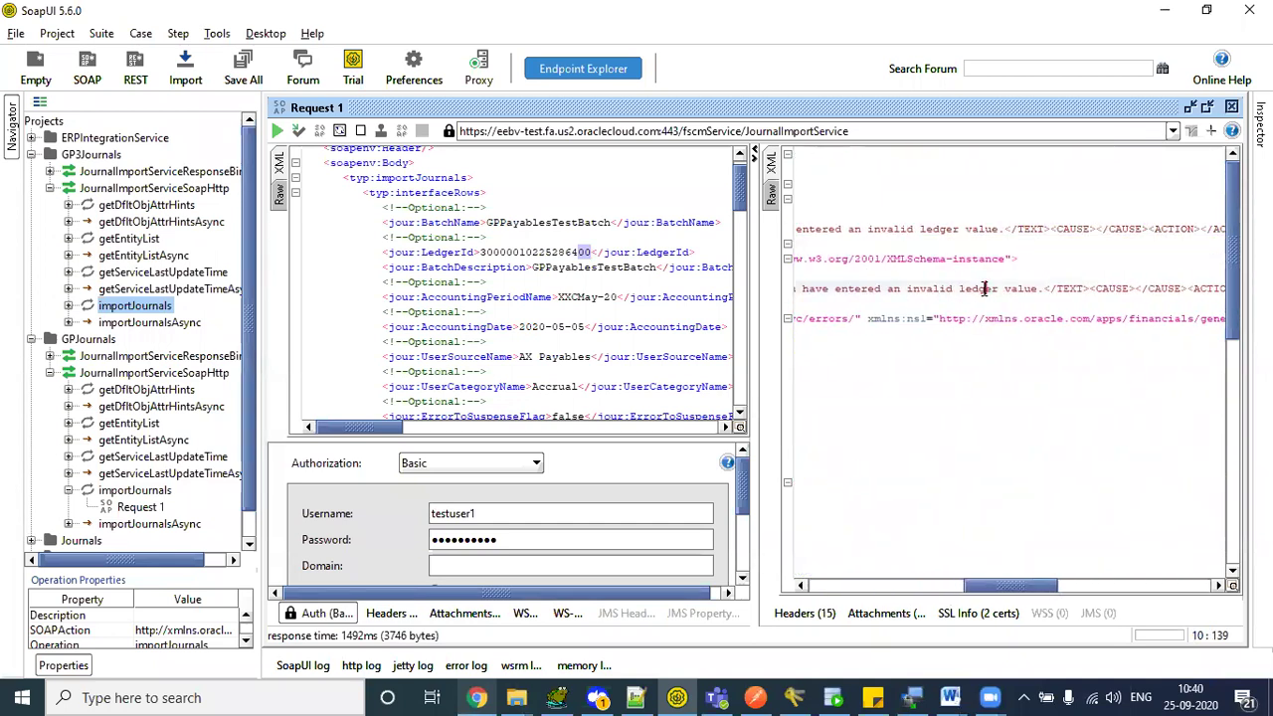
{"action": "left_click_drag", "start_coordinate": [1009, 589], "coordinate": [816, 589]}
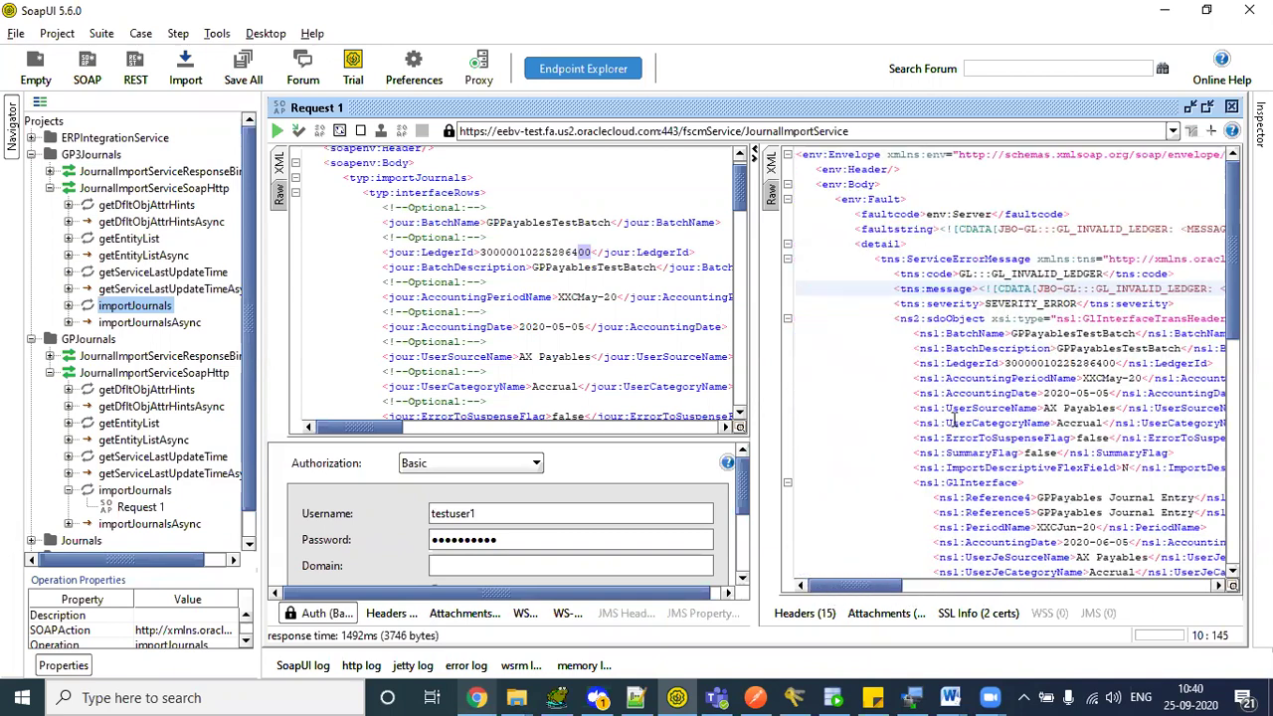
{"action": "left_click_drag", "start_coordinate": [970, 279], "coordinate": [1109, 543]}
{"action": "left_click", "coordinate": [1108, 542]}
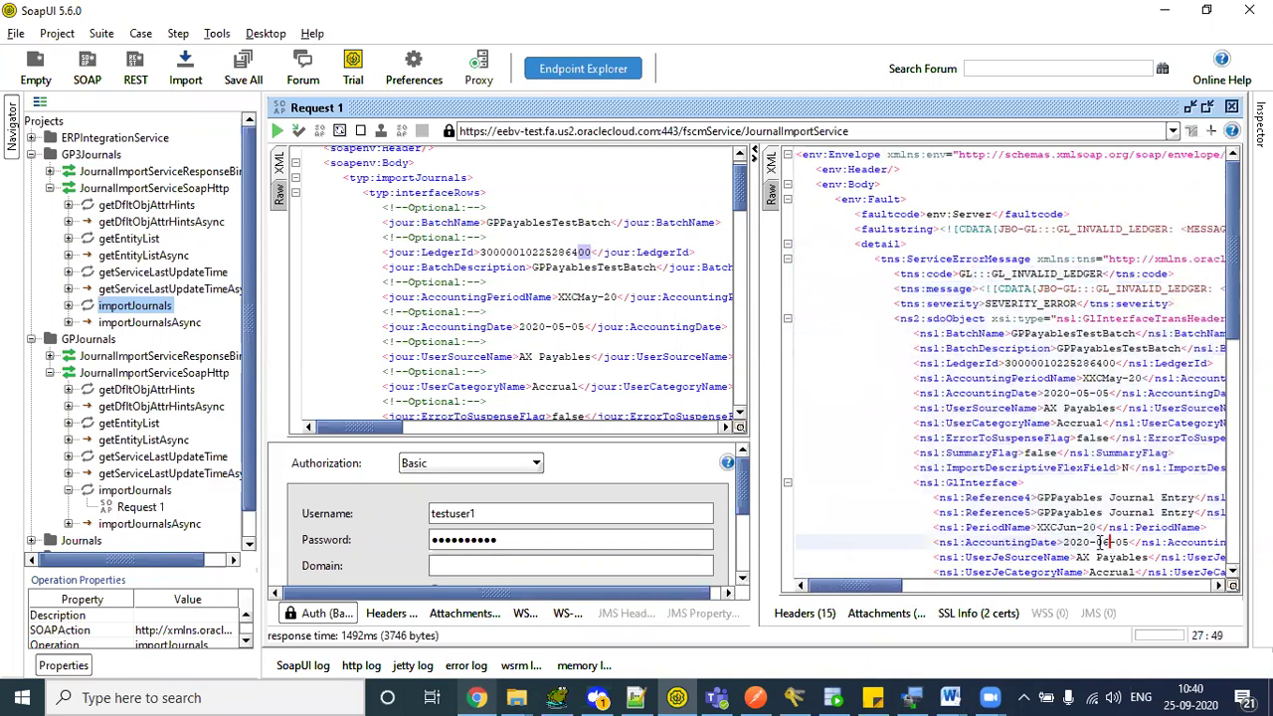
{"action": "left_click_drag", "start_coordinate": [900, 587], "coordinate": [919, 587]}
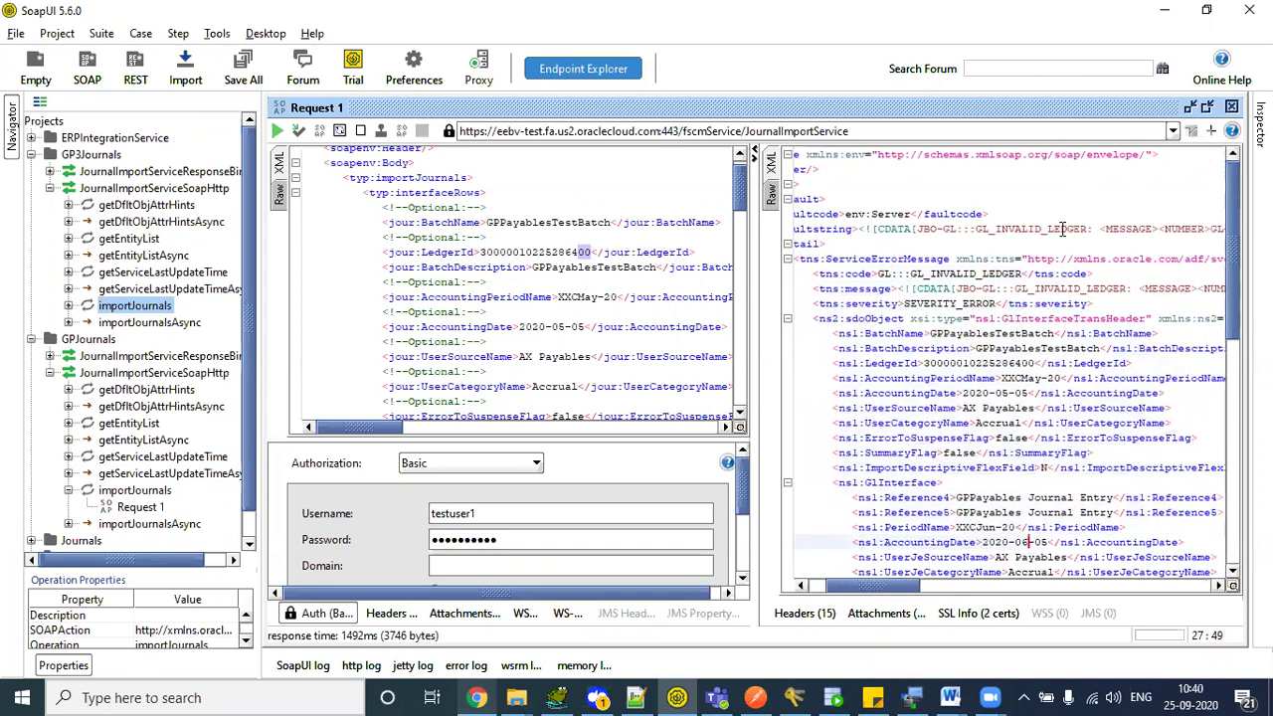
{"action": "left_click_drag", "start_coordinate": [833, 349], "coordinate": [1114, 528]}
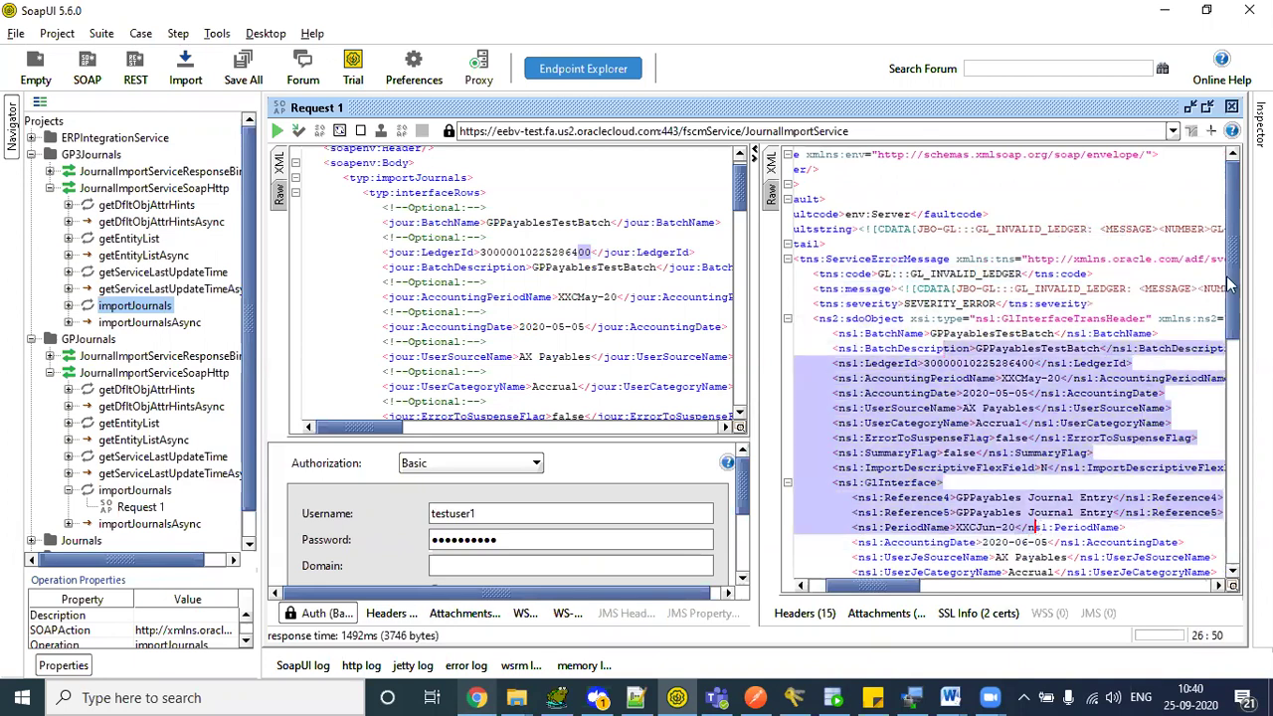
{"action": "left_click_drag", "start_coordinate": [1231, 271], "coordinate": [1234, 533]}
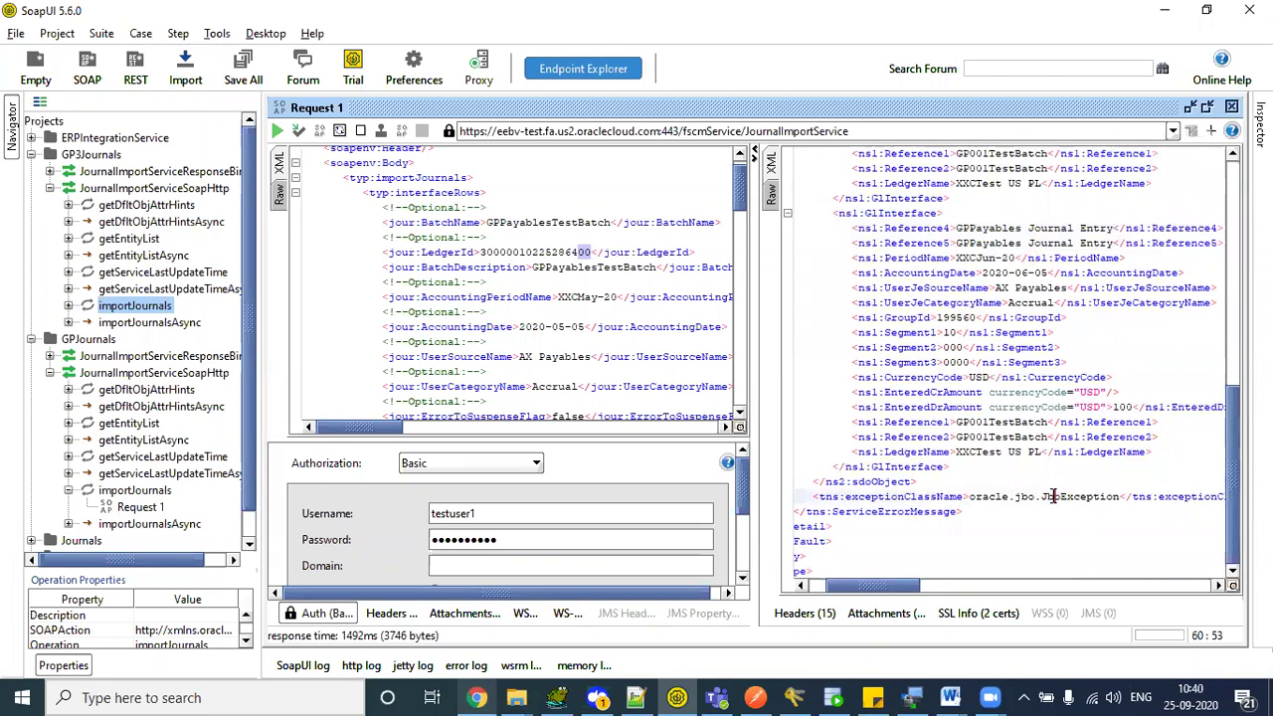
{"action": "left_click_drag", "start_coordinate": [1055, 496], "coordinate": [1094, 496]}
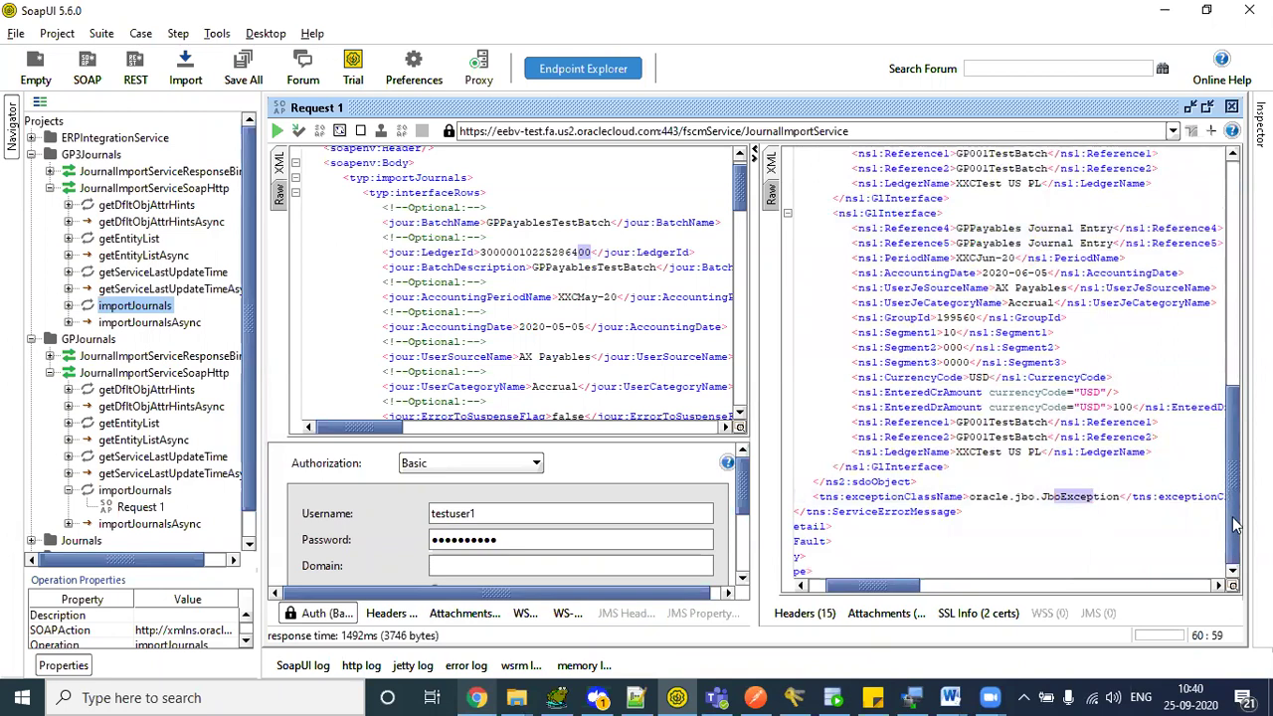
{"action": "scroll", "coordinate": [1230, 530], "scroll_direction": "up", "scroll_amount": 12}
{"action": "left_click_drag", "start_coordinate": [888, 582], "coordinate": [852, 603]}
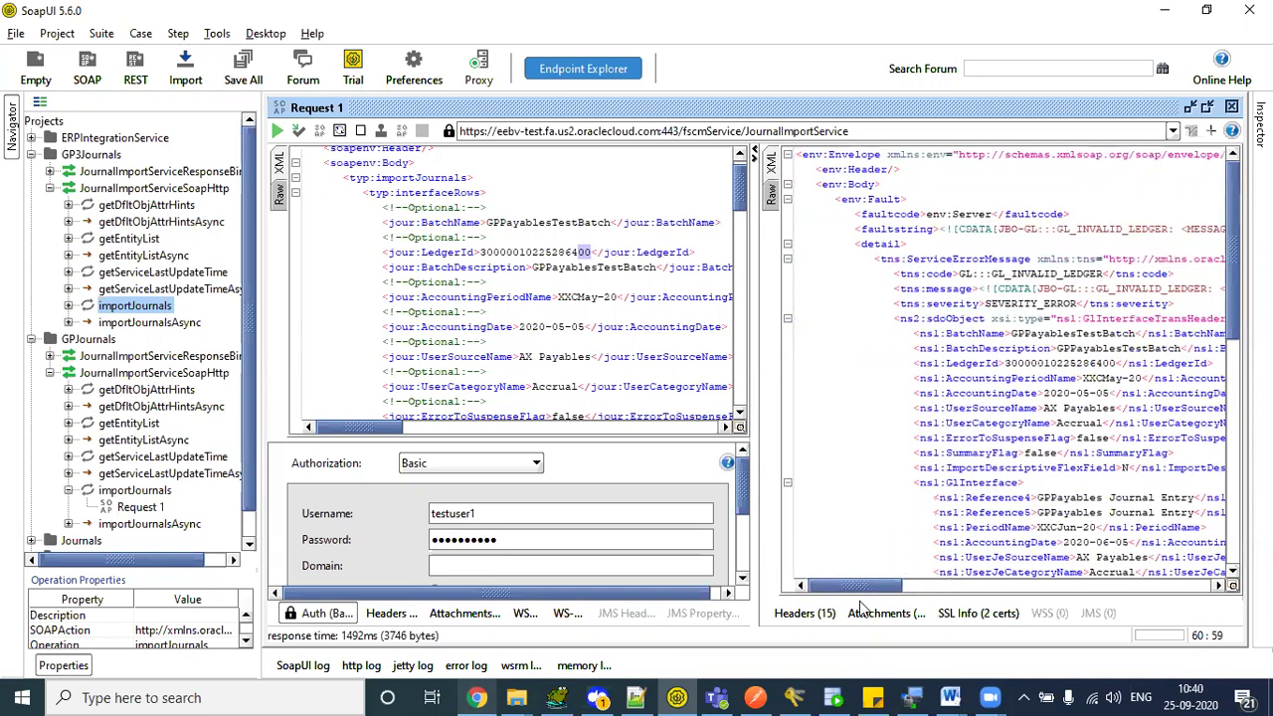
{"action": "left_click", "coordinate": [598, 251]}
{"action": "key", "text": "BackSpace"}
{"action": "key", "text": "BackSpace"}
{"action": "key", "text": "BackSpace"}
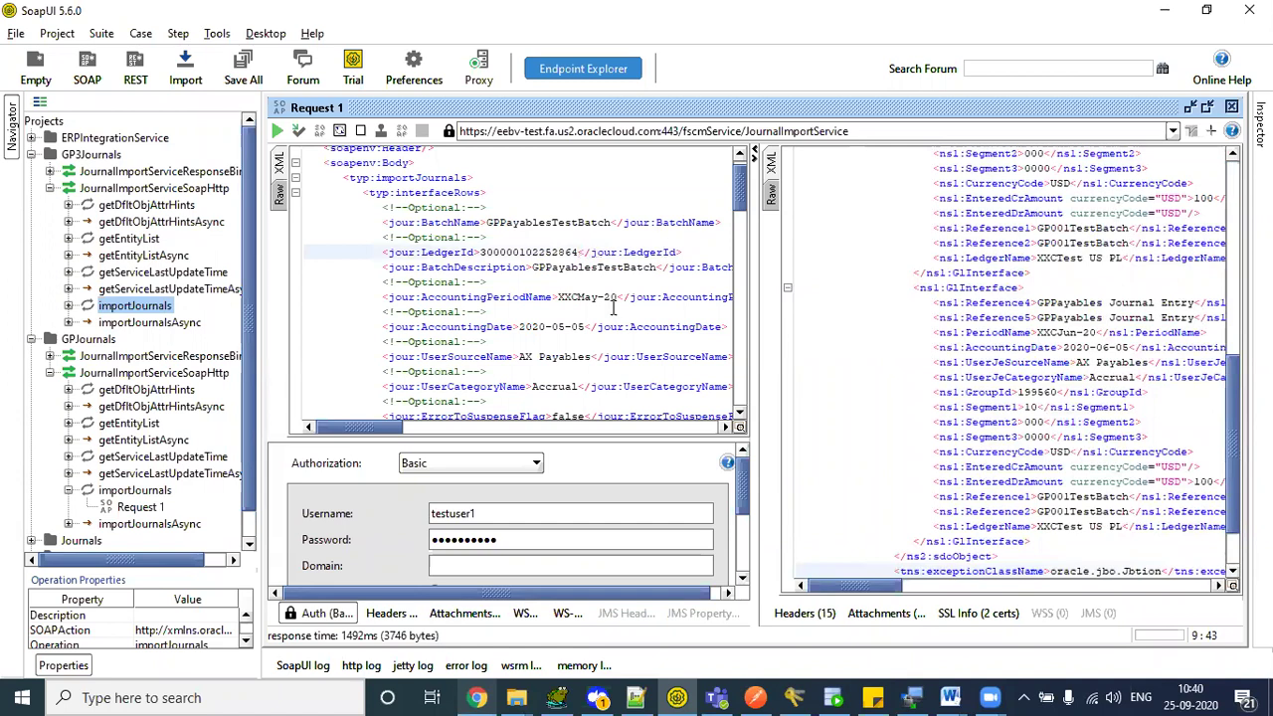
{"action": "left_click", "coordinate": [599, 297]}
{"action": "type", "text": "XX"}
{"action": "left_click", "coordinate": [277, 130]}
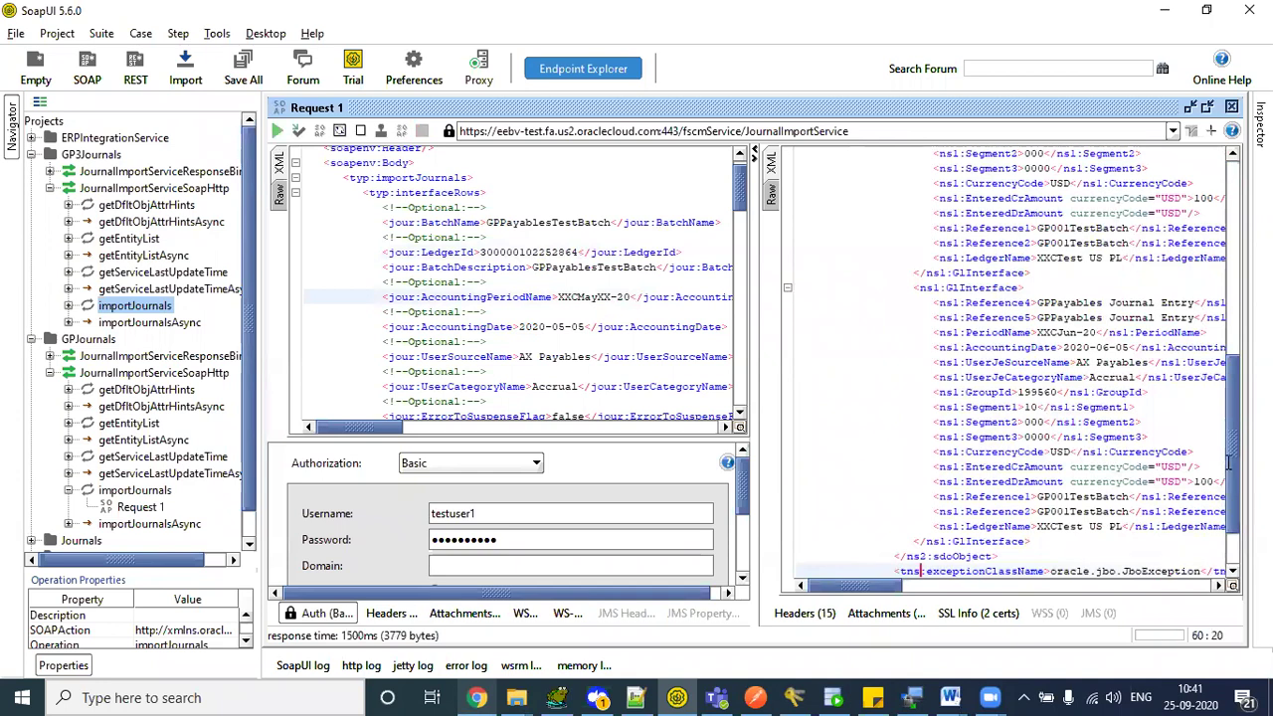
{"action": "left_click_drag", "start_coordinate": [1235, 467], "coordinate": [1221, 271]}
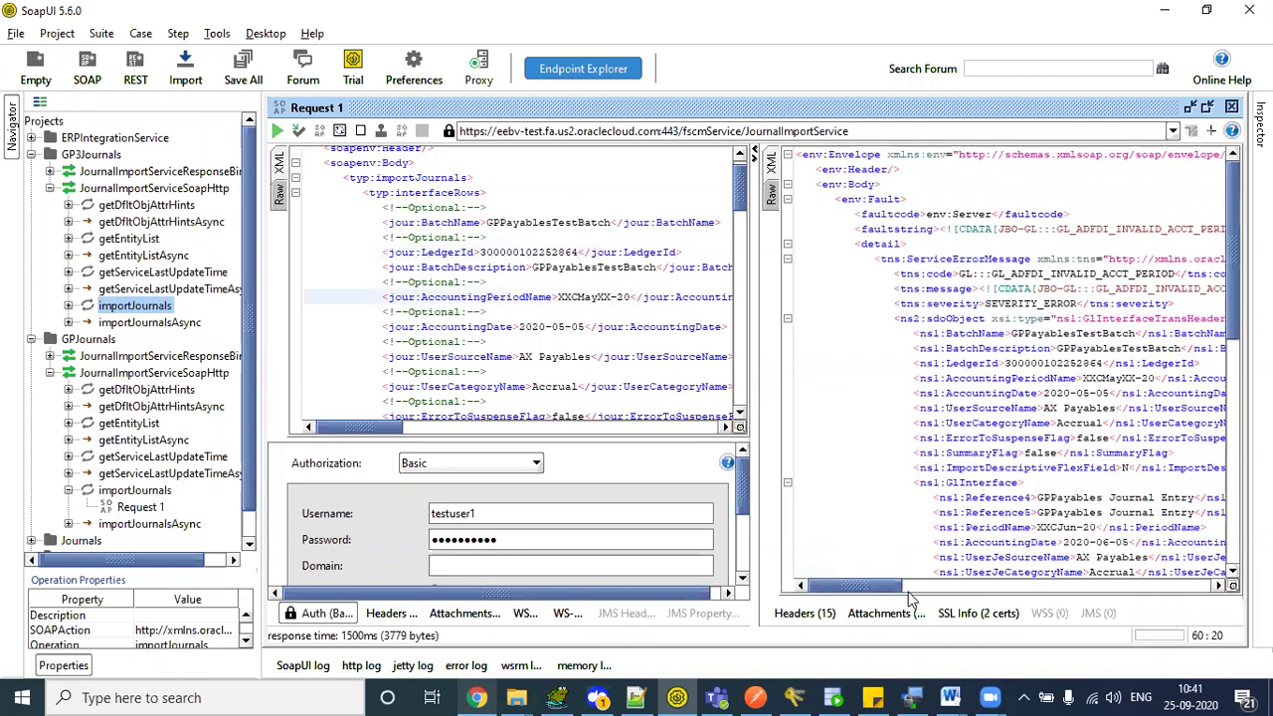
{"action": "left_click_drag", "start_coordinate": [895, 587], "coordinate": [935, 587]}
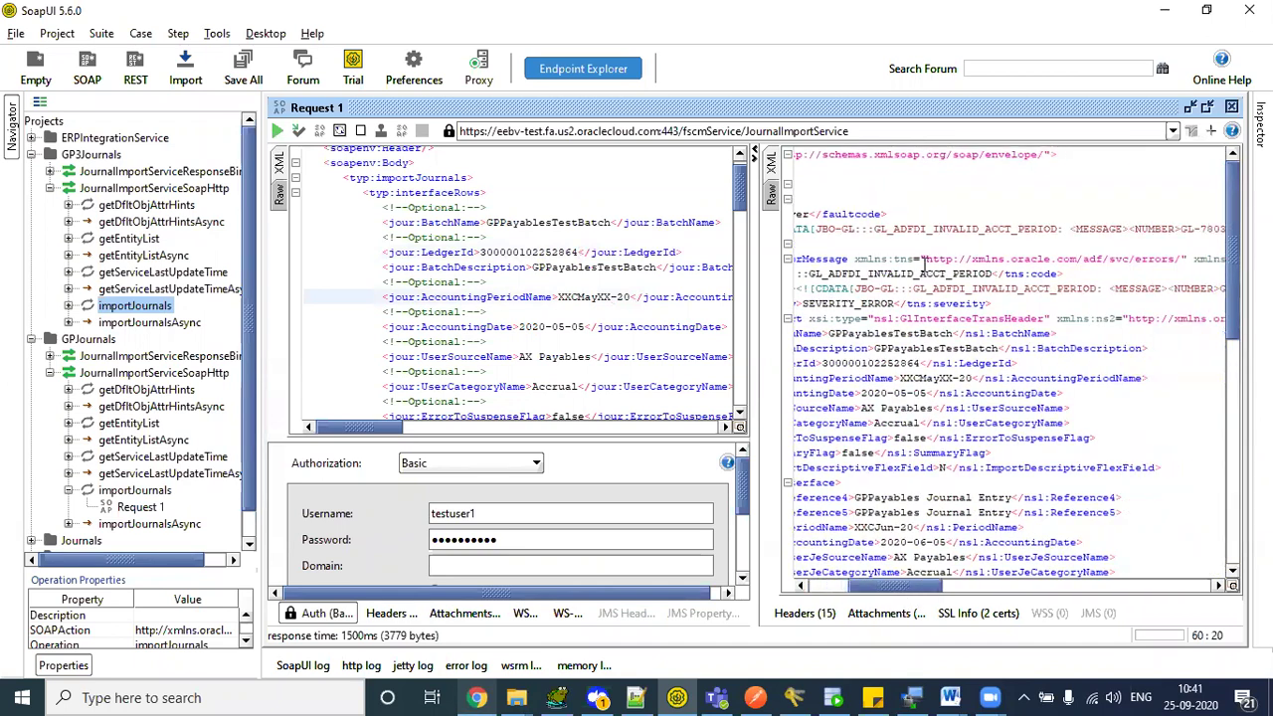
- Restore period XXCMay-20 and resend with category name AccrualXX to get an invalid-category fault
{"action": "double_click", "coordinate": [970, 231]}
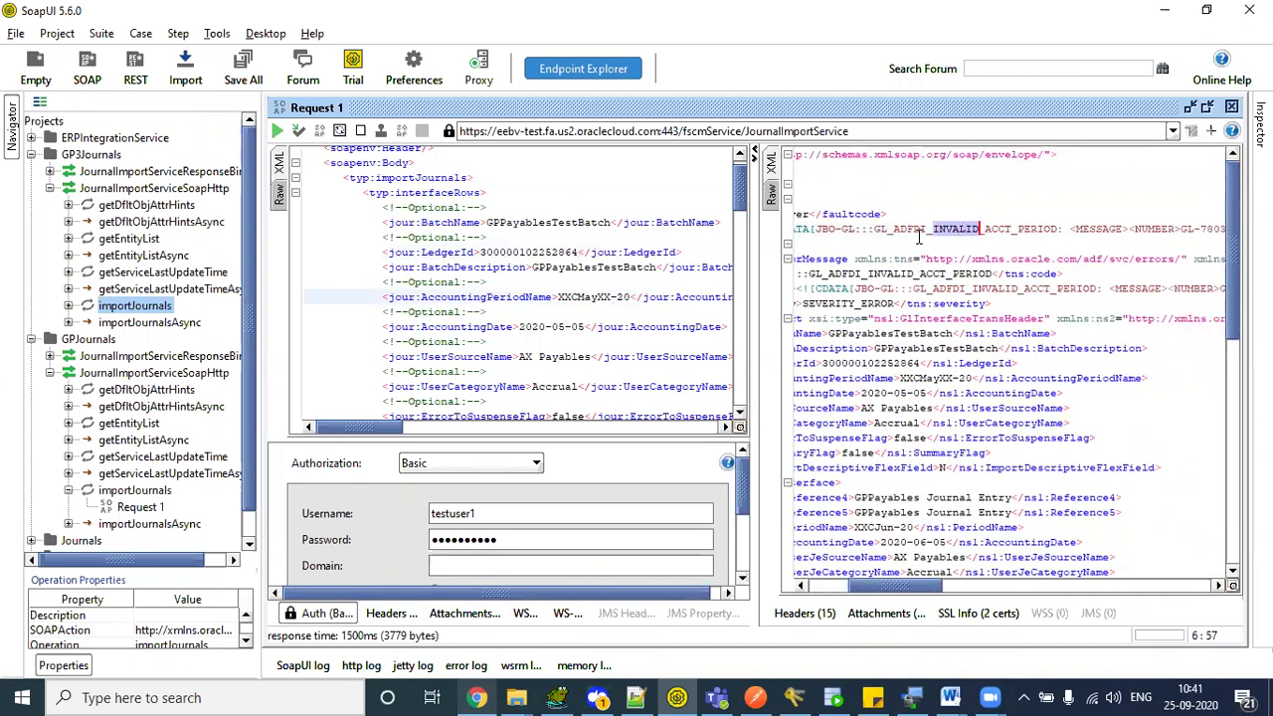
{"action": "left_click", "coordinate": [611, 296]}
{"action": "key", "text": "BackSpace"}
{"action": "key", "text": "BackSpace"}
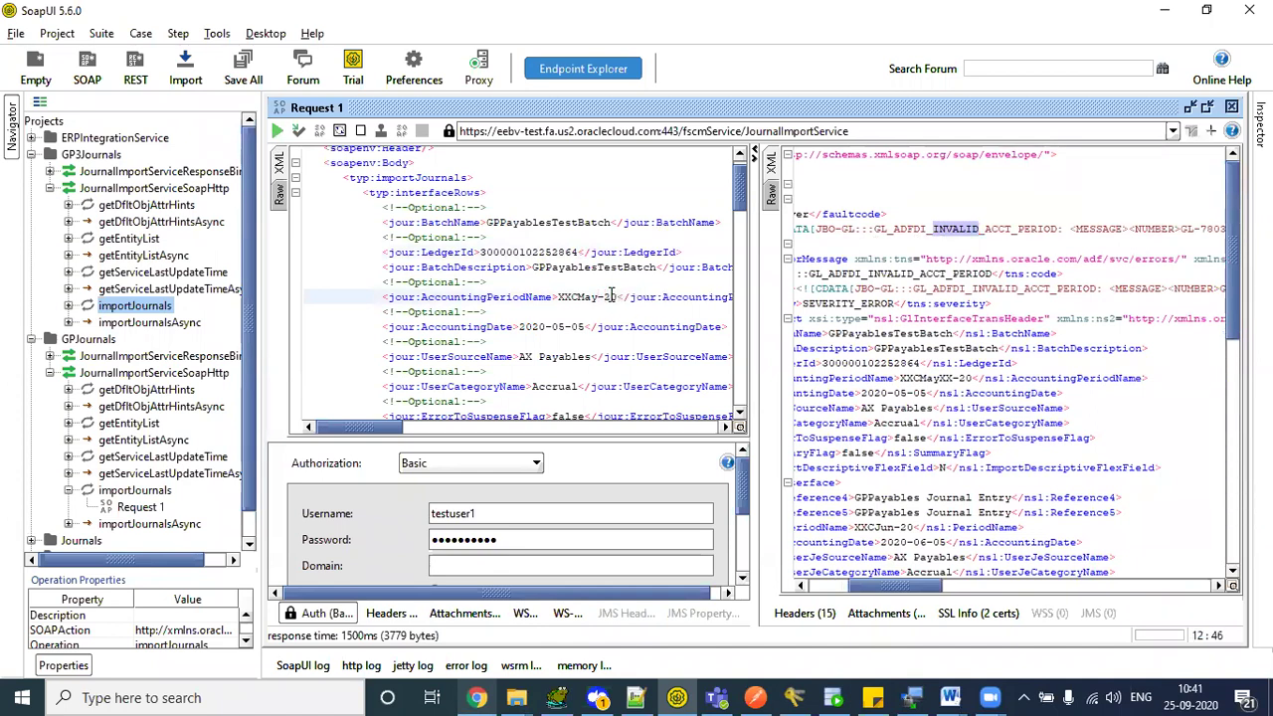
{"action": "left_click_drag", "start_coordinate": [742, 196], "coordinate": [744, 227]}
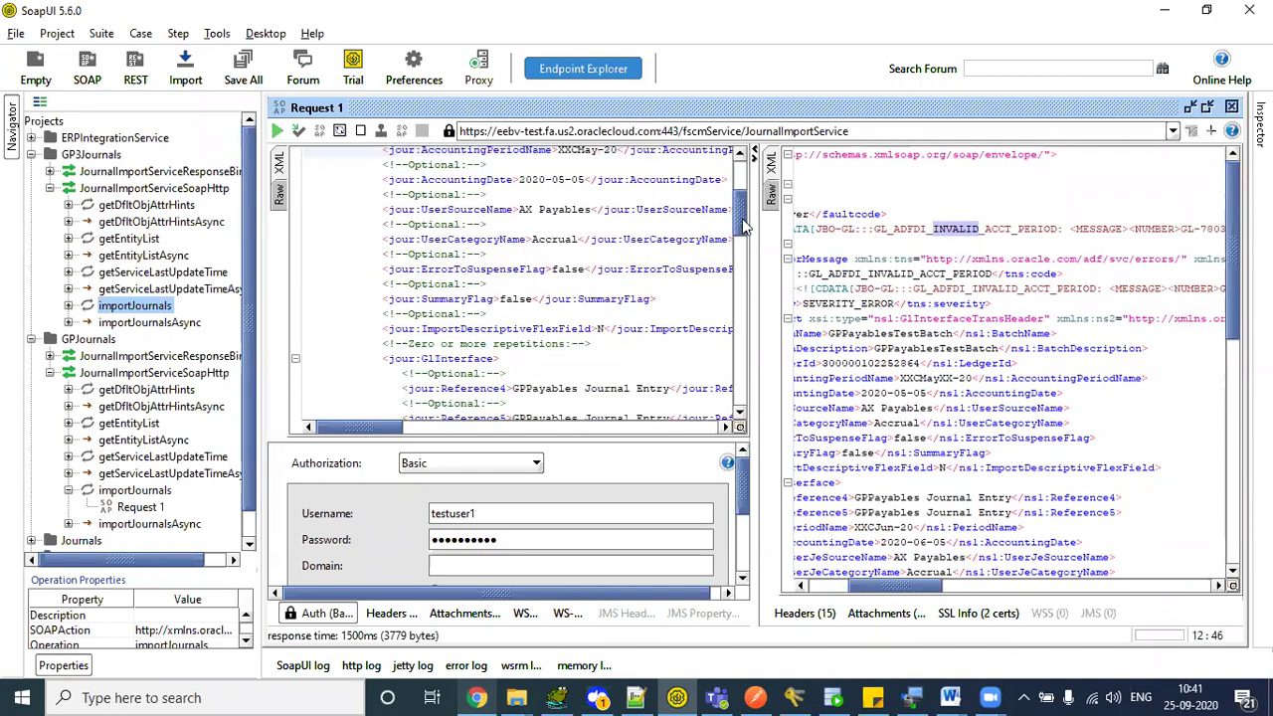
{"action": "left_click", "coordinate": [578, 241]}
{"action": "type", "text": "XX"}
{"action": "left_click", "coordinate": [278, 131]}
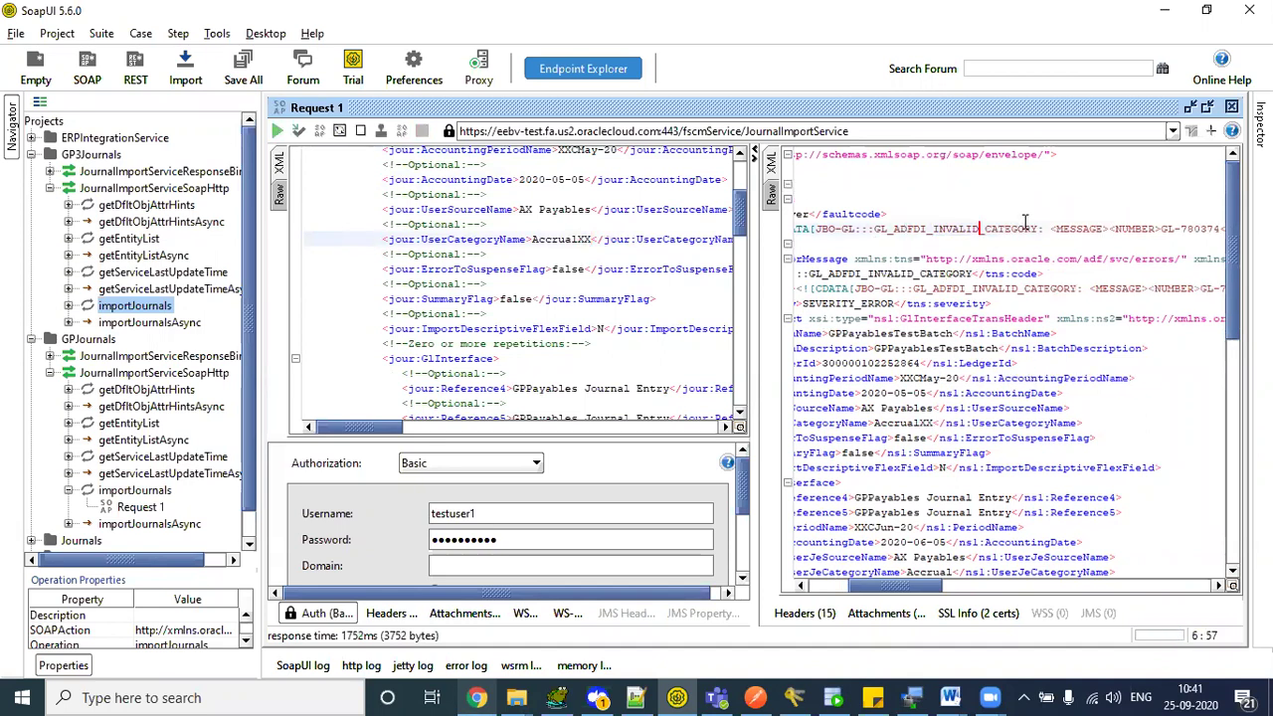
{"action": "left_click_drag", "start_coordinate": [1025, 227], "coordinate": [895, 229]}
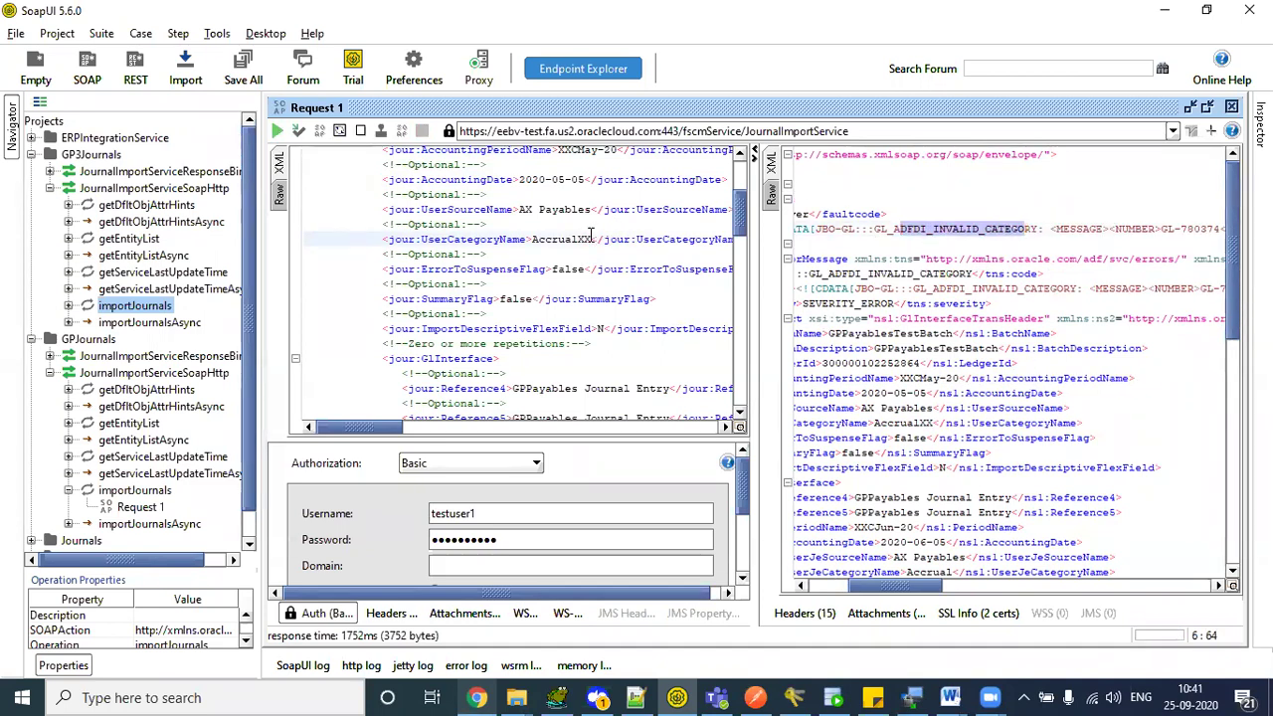
- Restore the category and resend with source AX PayablesXX, getting GL_ADFDI_INVALID_SOURCE
{"action": "key", "text": "BackSpace"}
{"action": "key", "text": "BackSpace"}
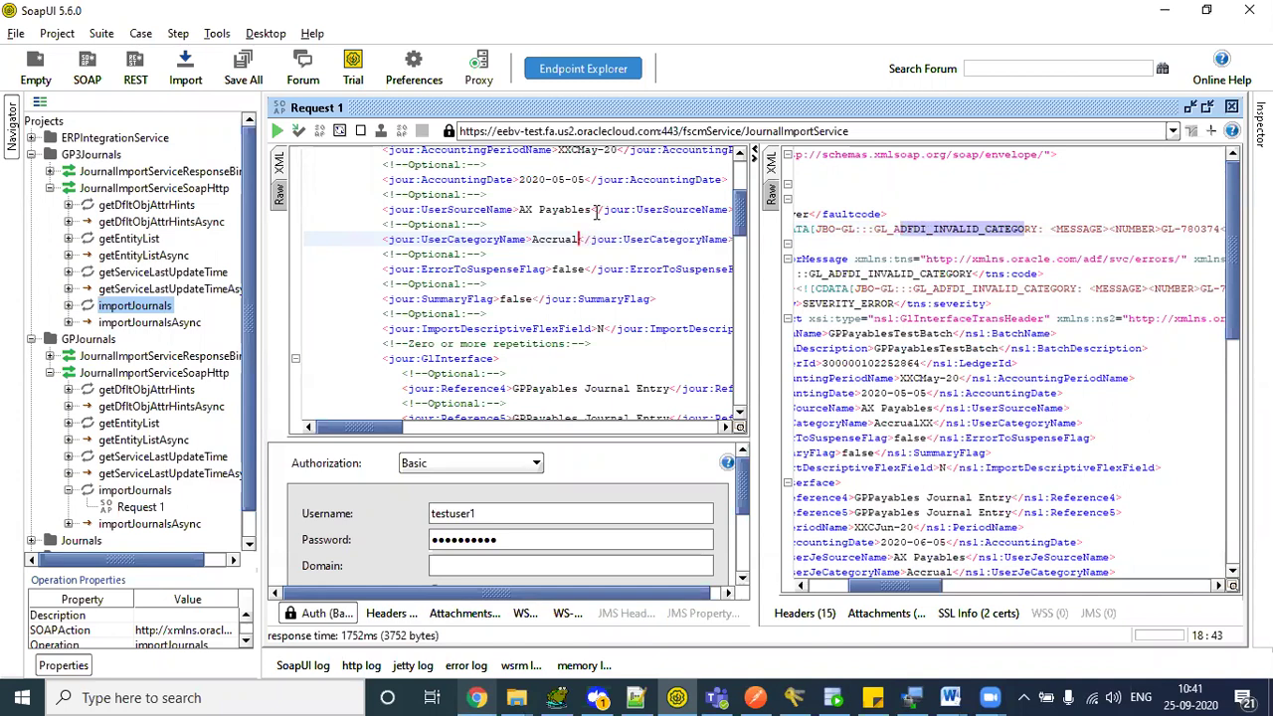
{"action": "left_click", "coordinate": [594, 209]}
{"action": "type", "text": "XX"}
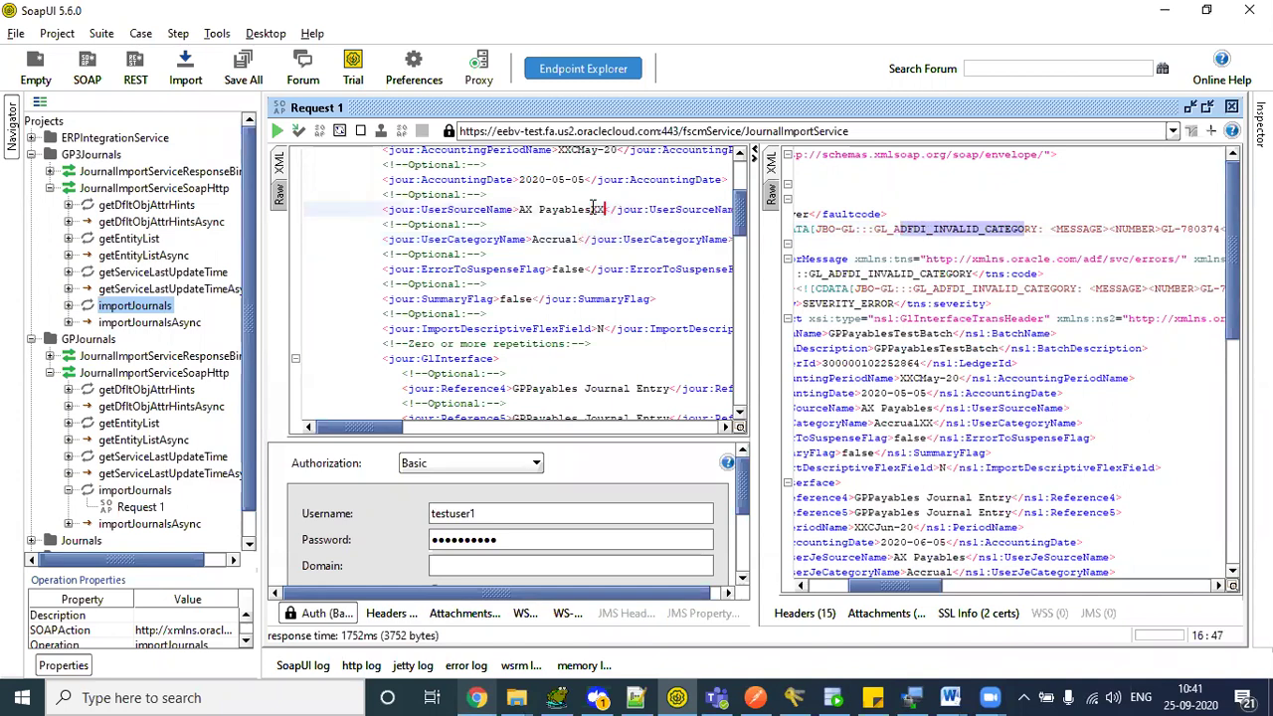
{"action": "left_click", "coordinate": [278, 131]}
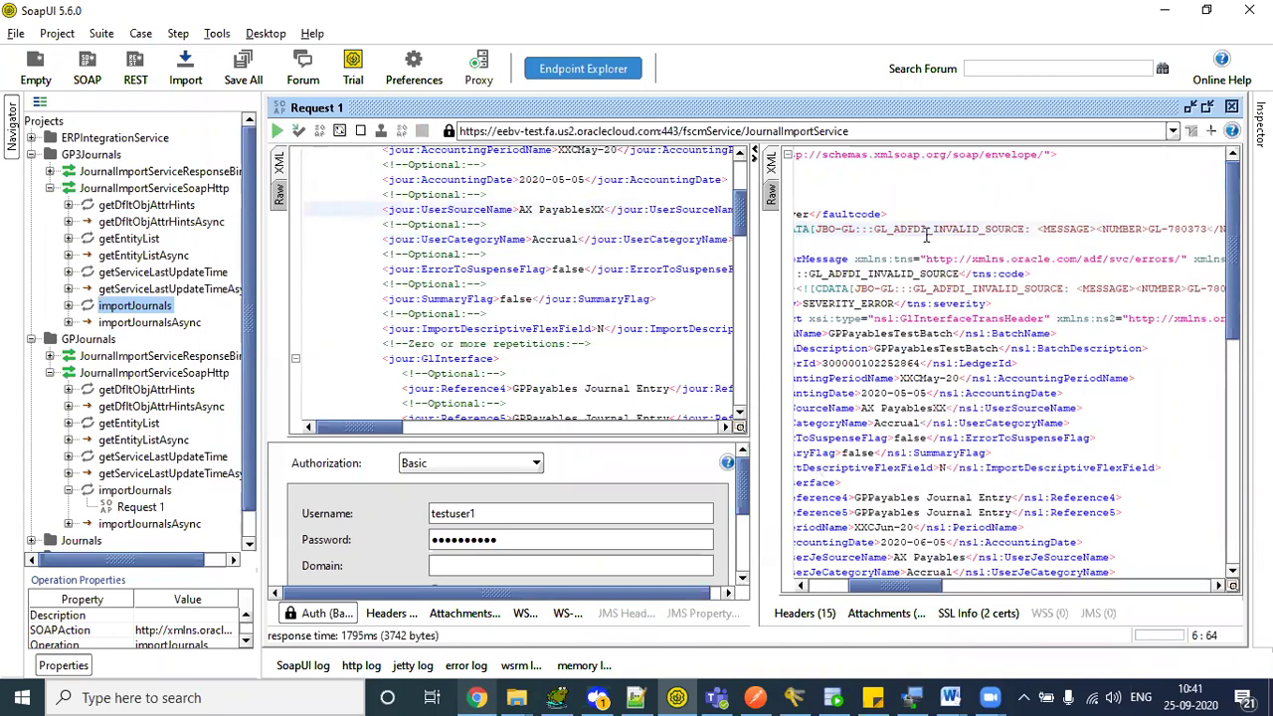
{"action": "left_click_drag", "start_coordinate": [921, 228], "coordinate": [1006, 228]}
- Restore the source name to AX Payables and review the batch header fields
{"action": "left_click", "coordinate": [604, 209]}
{"action": "key", "text": "BackSpace"}
{"action": "key", "text": "BackSpace"}
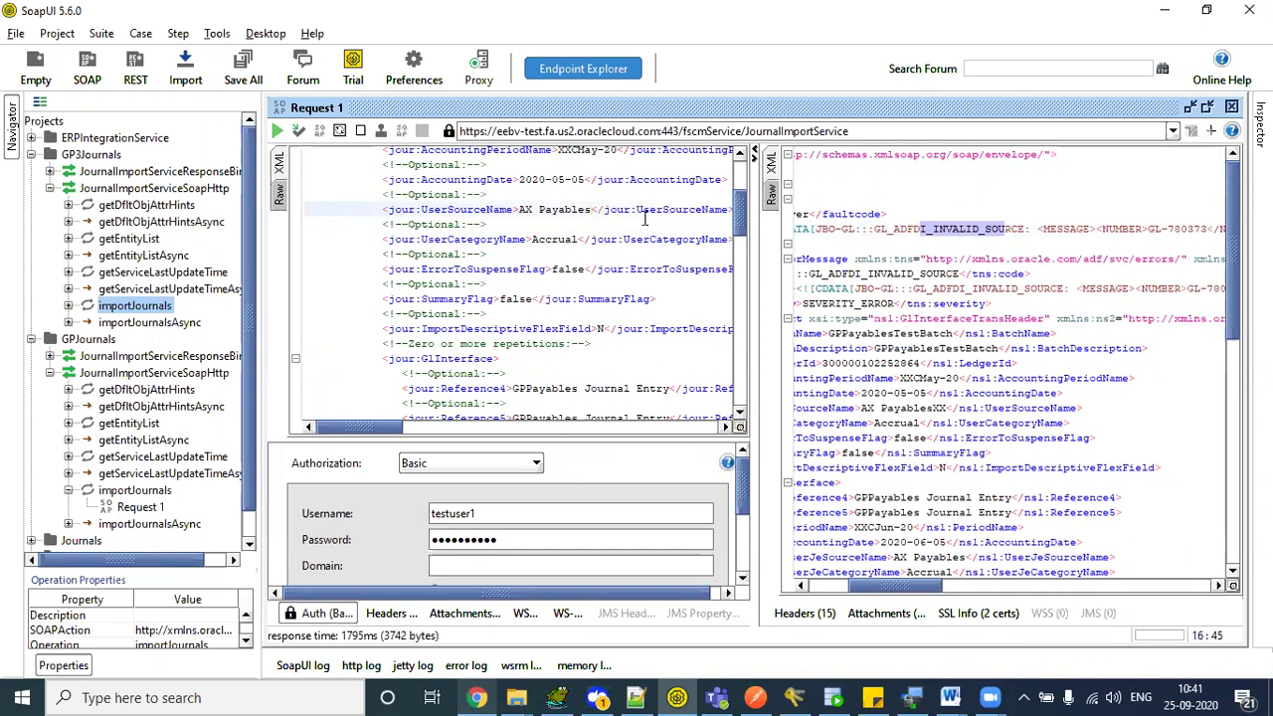
{"action": "scroll", "coordinate": [751, 223], "scroll_direction": "down", "scroll_amount": 6}
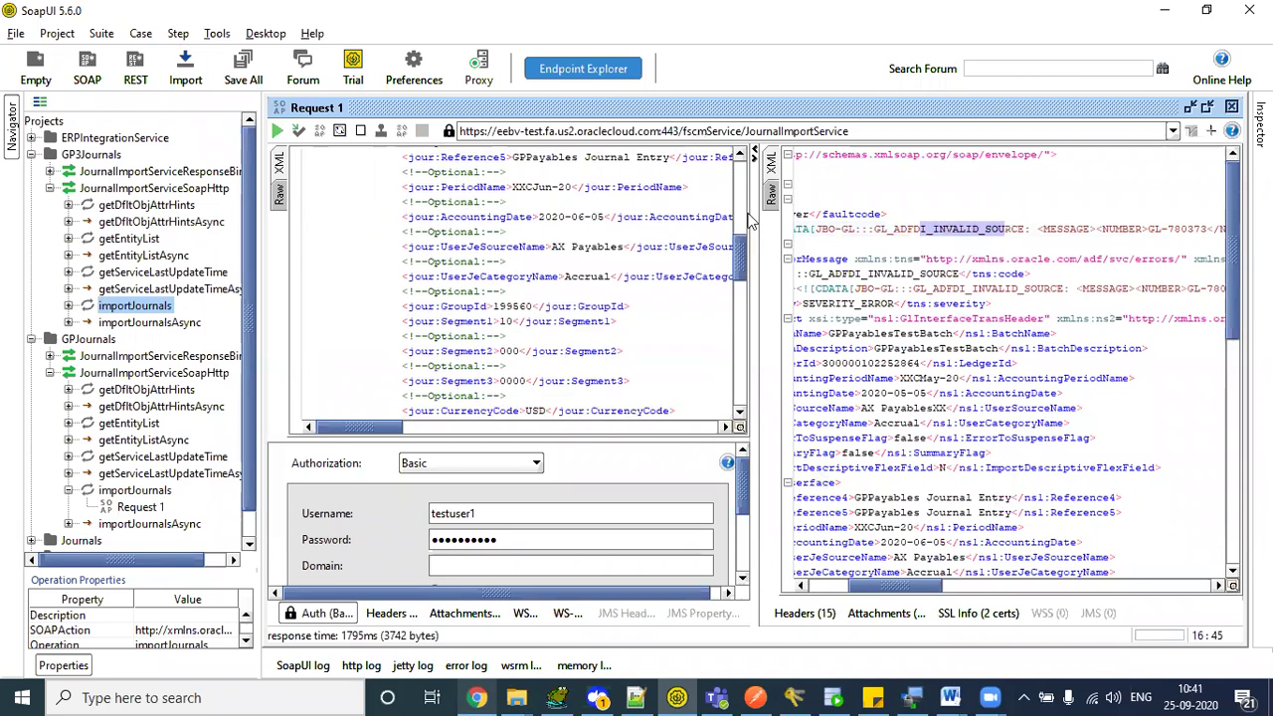
{"action": "scroll", "coordinate": [751, 223], "scroll_direction": "up", "scroll_amount": 7}
{"action": "left_click_drag", "start_coordinate": [306, 229], "coordinate": [537, 348]}
{"action": "left_click", "coordinate": [534, 348]}
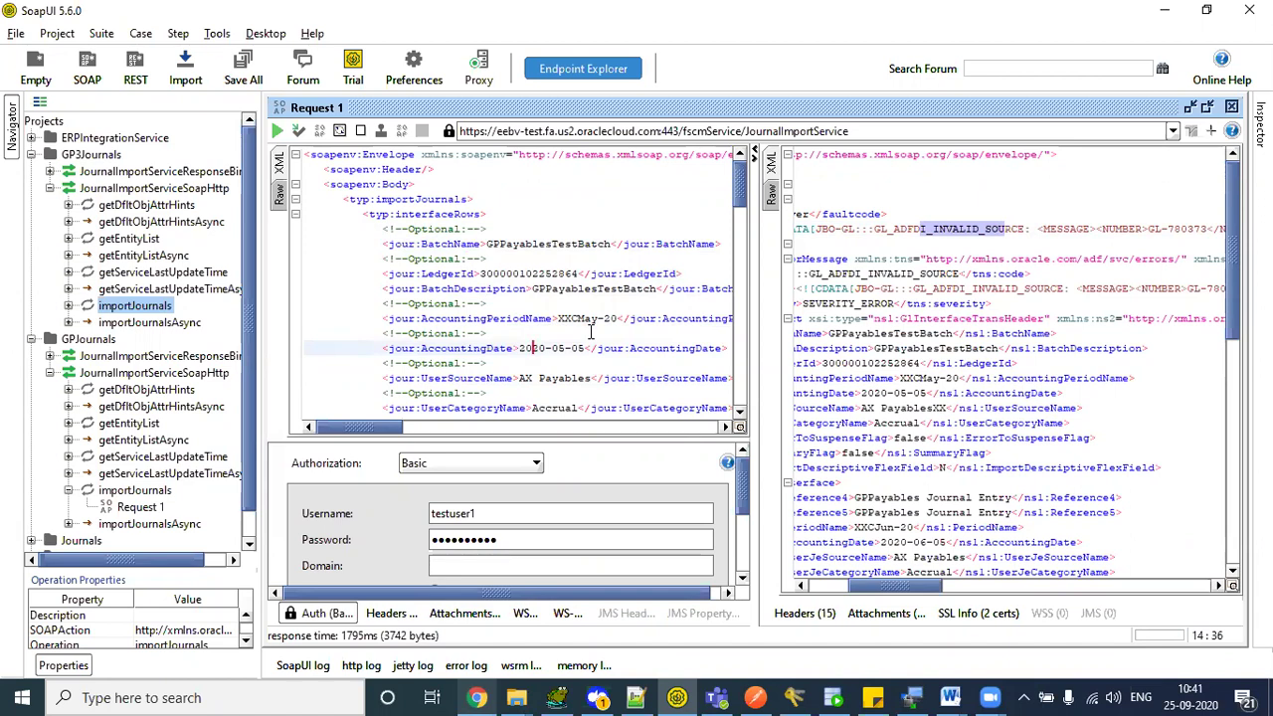
{"action": "left_click", "coordinate": [487, 697]}
- Refresh the data preview and check the Accrual, AX Payables and 199560 group ID values
{"action": "left_click", "coordinate": [340, 231]}
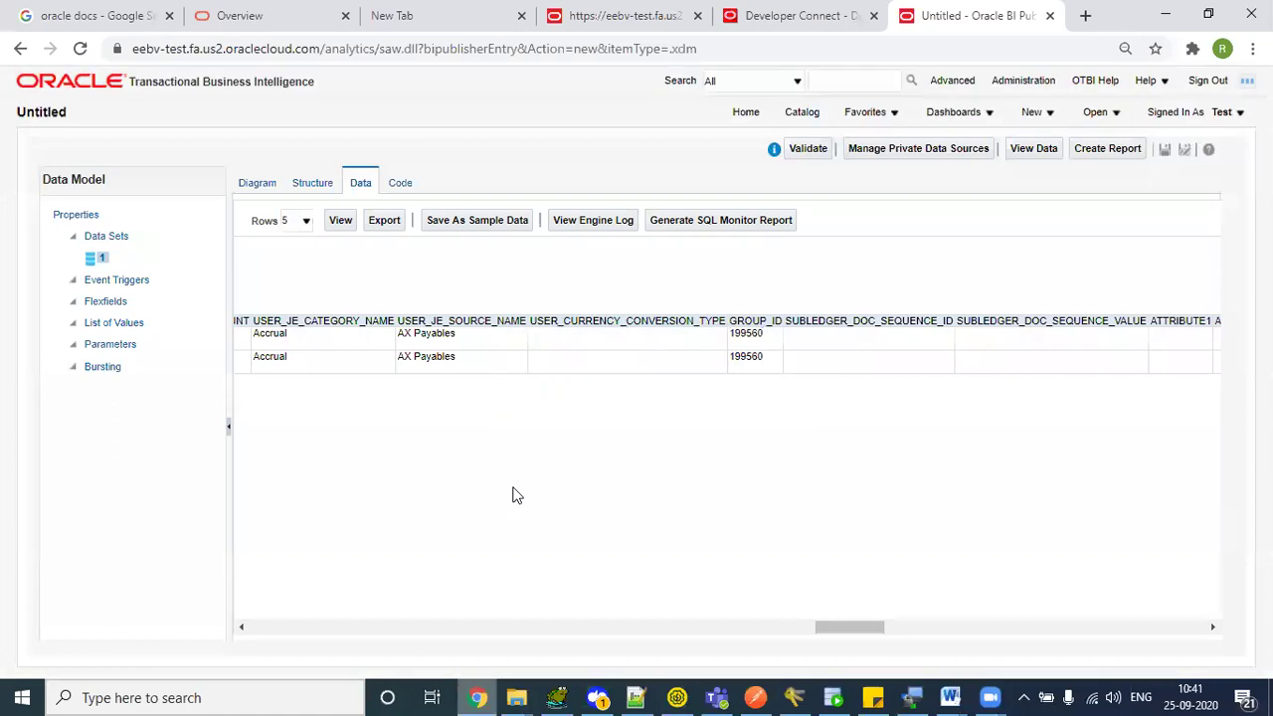
{"action": "left_click_drag", "start_coordinate": [420, 333], "coordinate": [772, 445]}
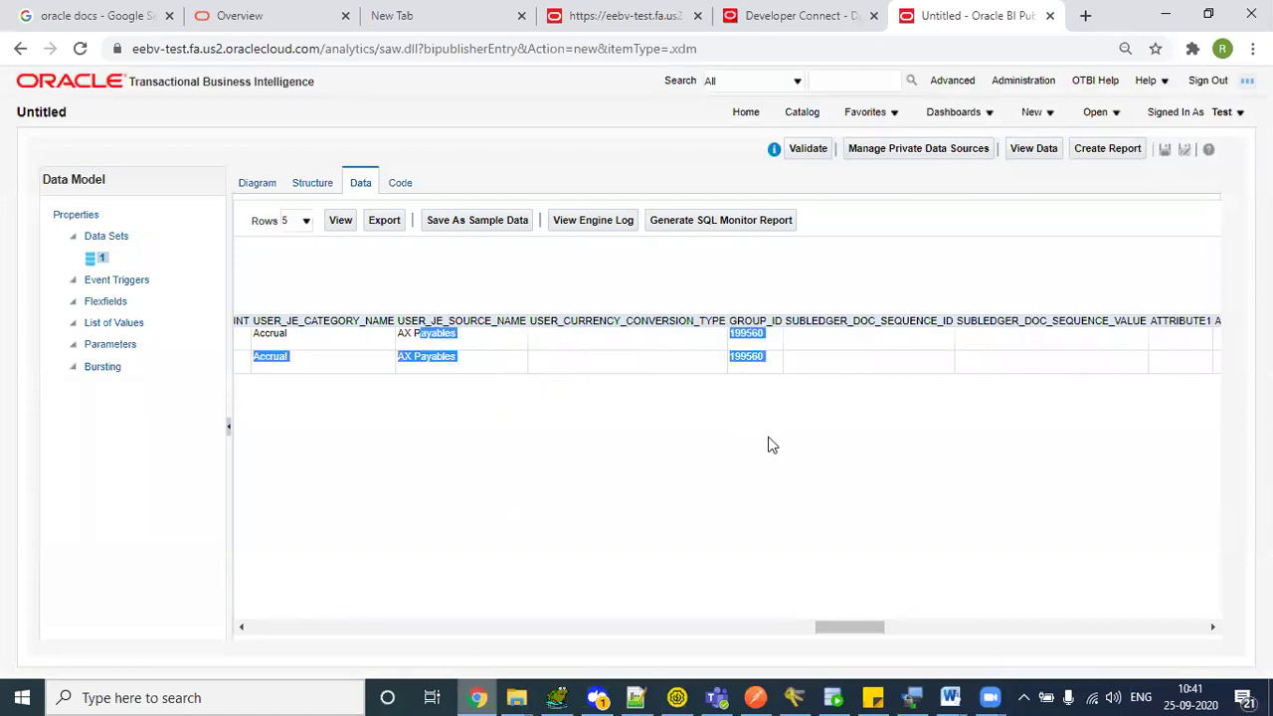
{"action": "key", "text": "alt+Tab"}
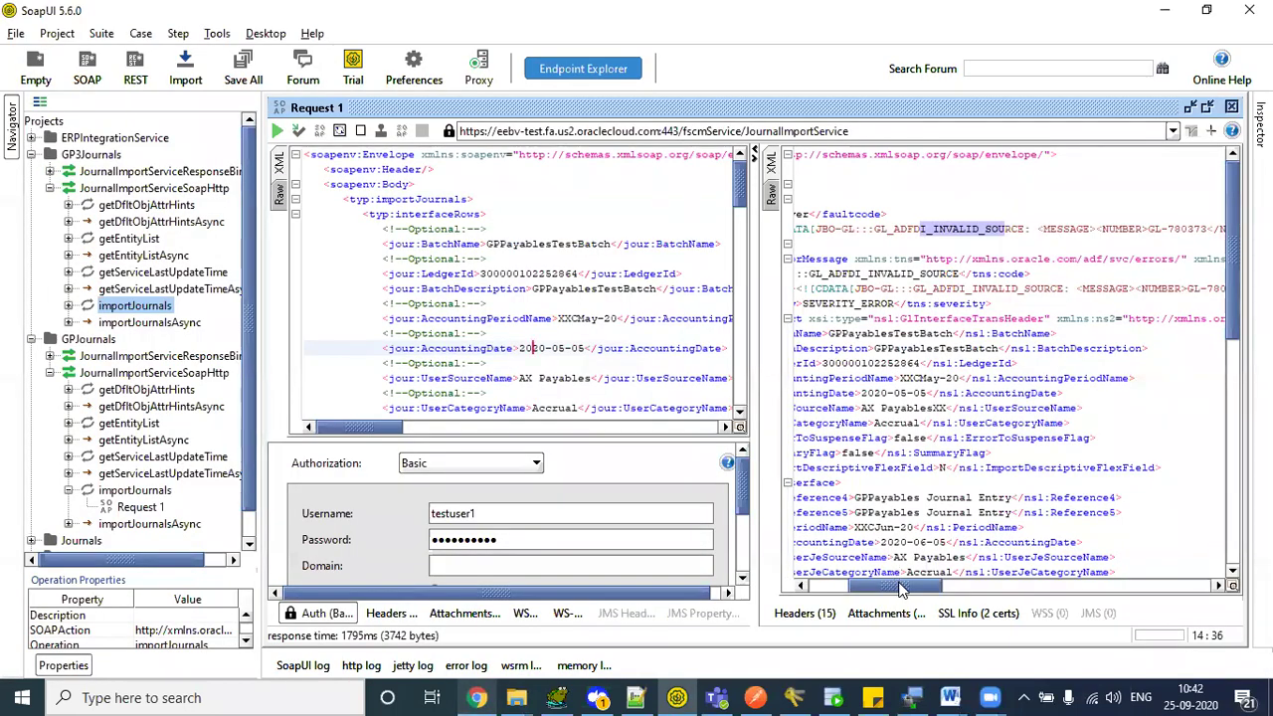
{"action": "left_click_drag", "start_coordinate": [900, 589], "coordinate": [815, 589]}
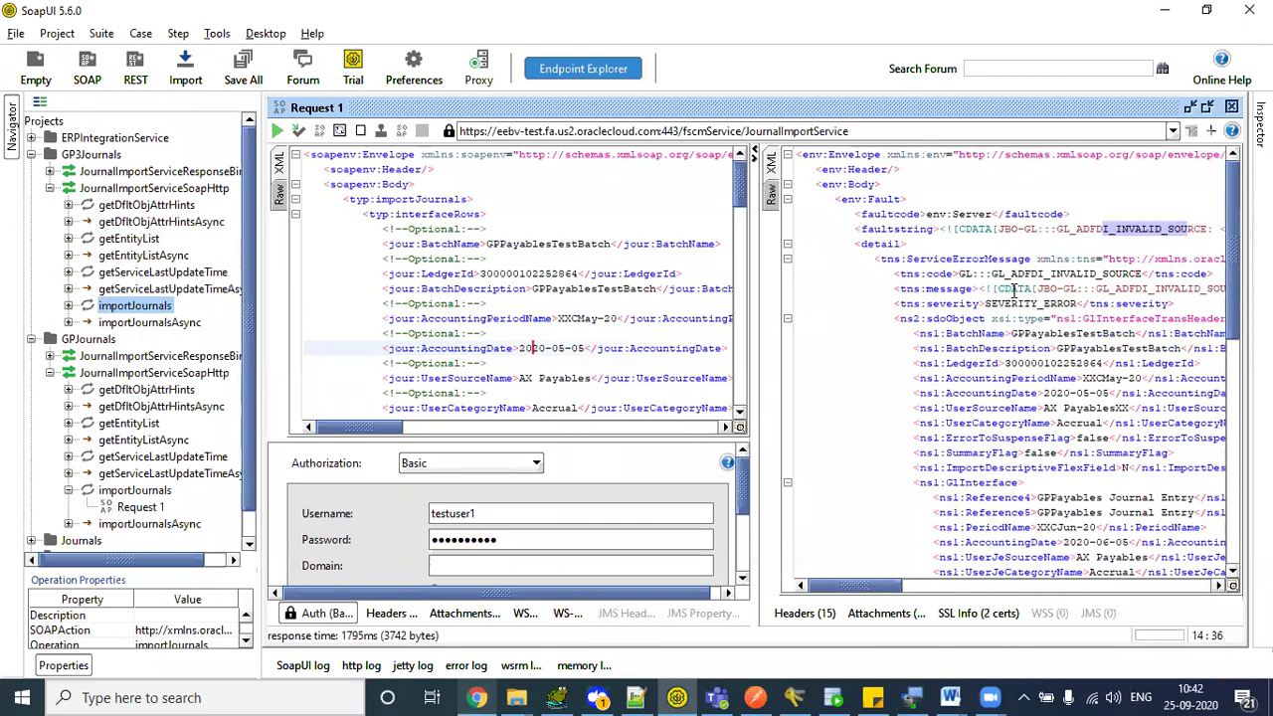
{"action": "left_click", "coordinate": [636, 243]}
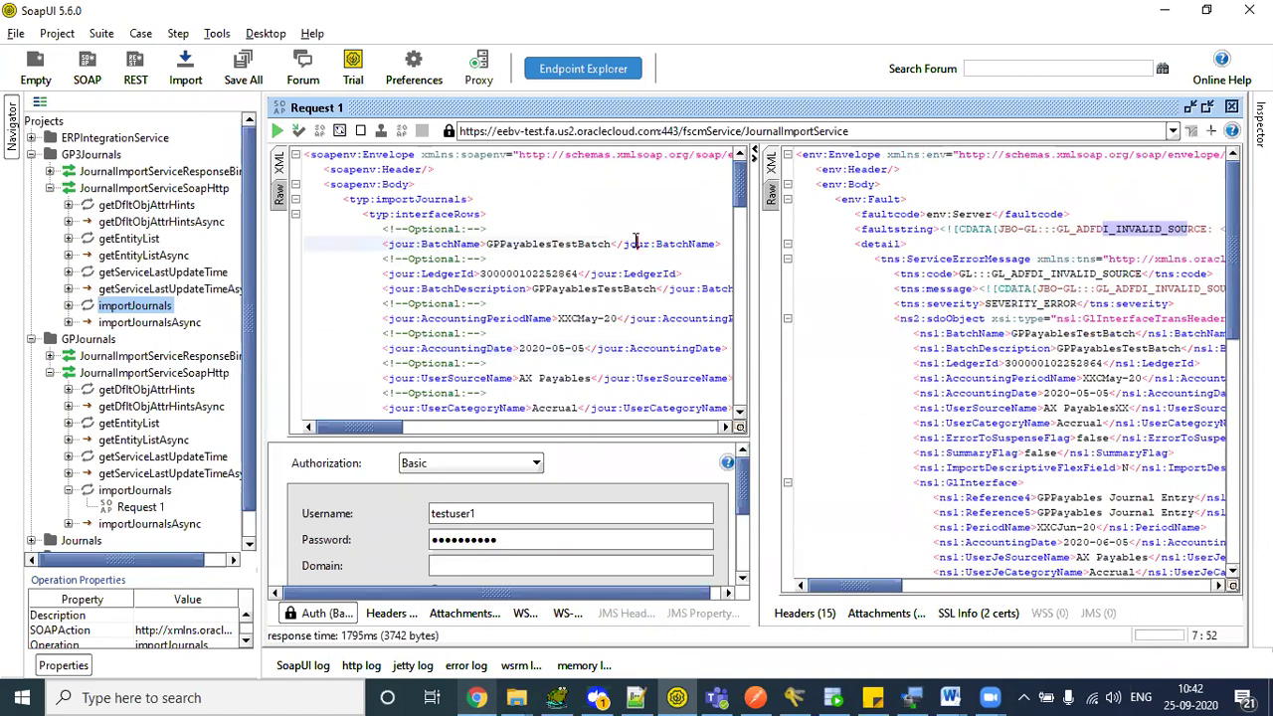
{"action": "left_click", "coordinate": [277, 131]}
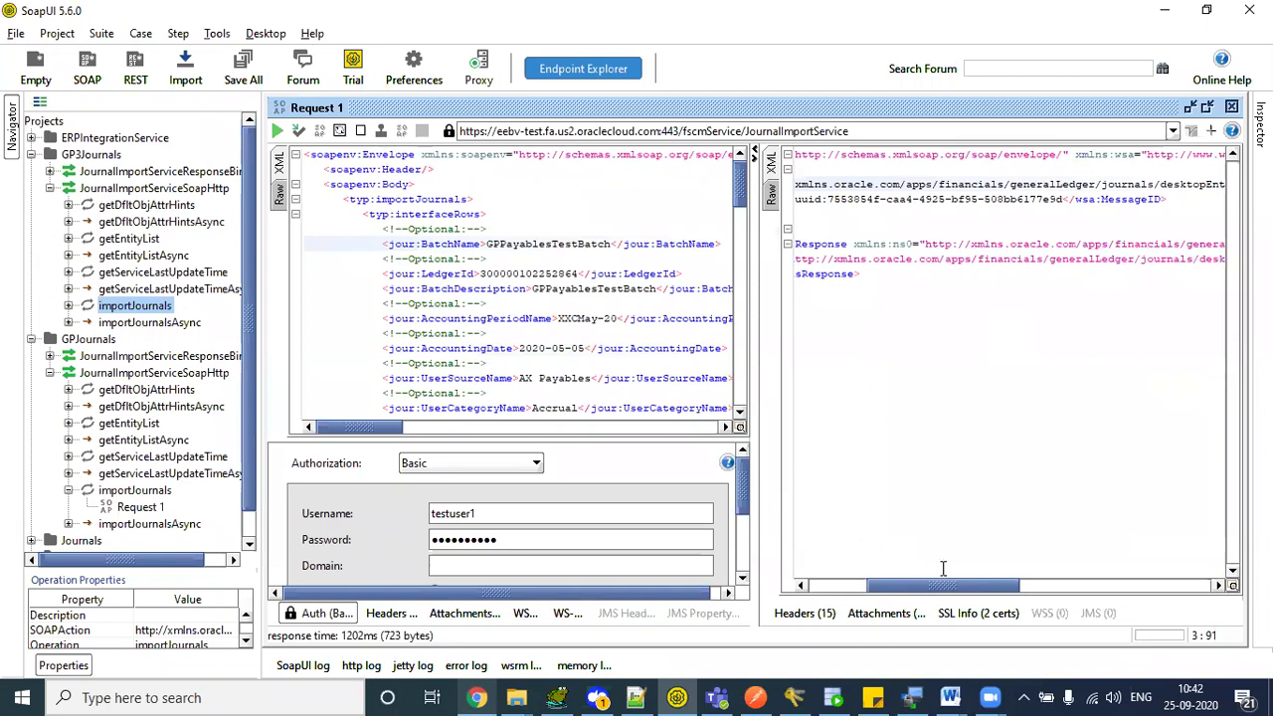
{"action": "left_click_drag", "start_coordinate": [943, 593], "coordinate": [830, 593]}
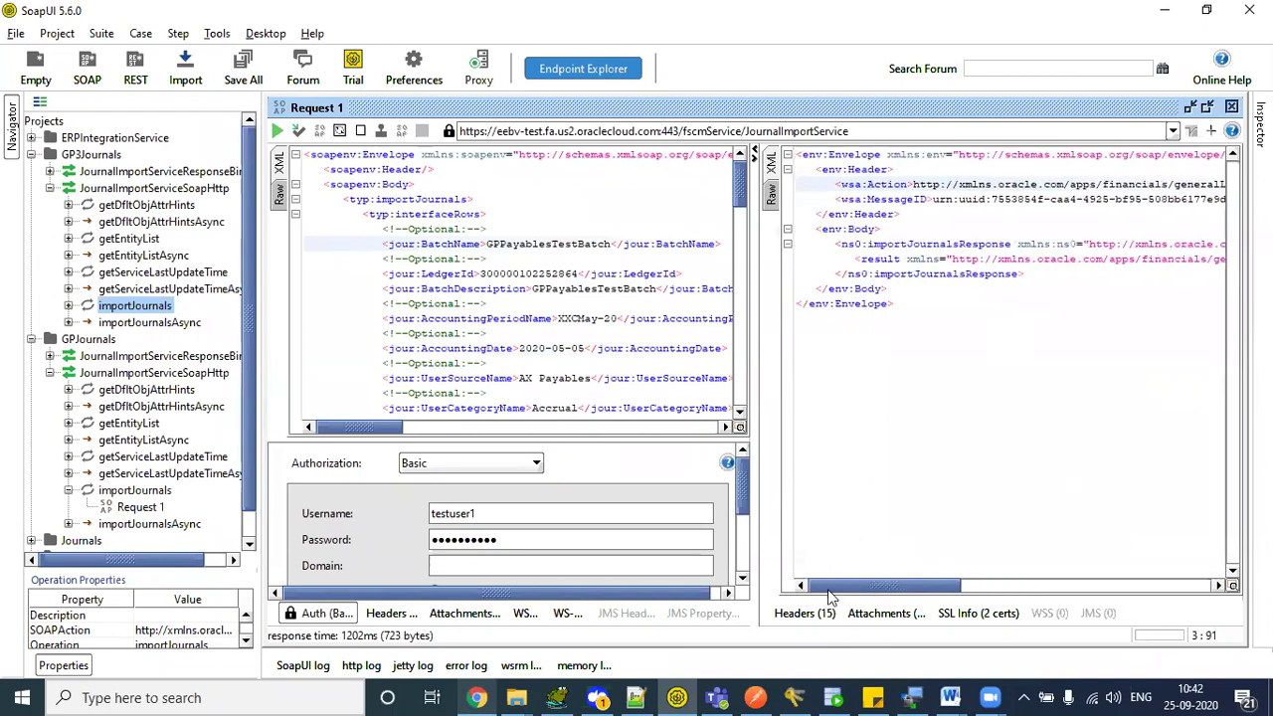
{"action": "left_click", "coordinate": [879, 259]}
{"action": "left_click_drag", "start_coordinate": [874, 587], "coordinate": [1080, 553]}
{"action": "left_click", "coordinate": [1063, 258]}
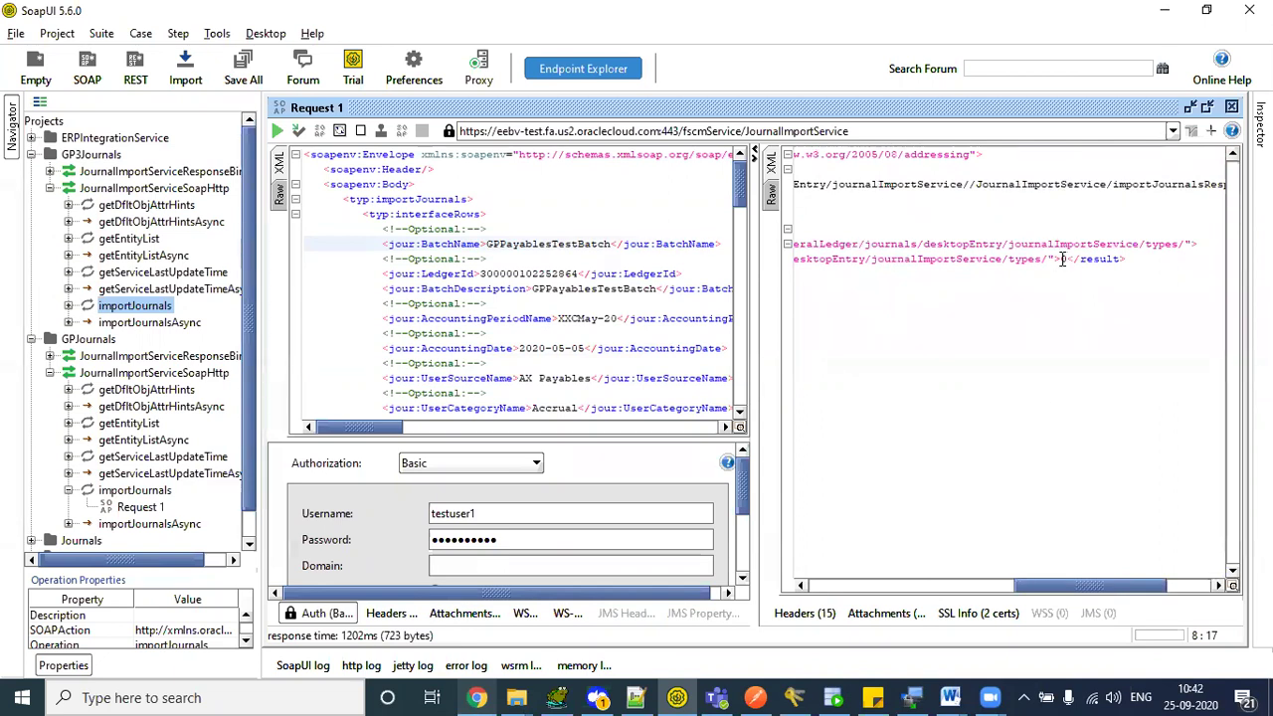
{"action": "left_click", "coordinate": [477, 697]}
- Refresh the data model's sample rows and check the Accrual and AX Payables rows
{"action": "left_click", "coordinate": [340, 224]}
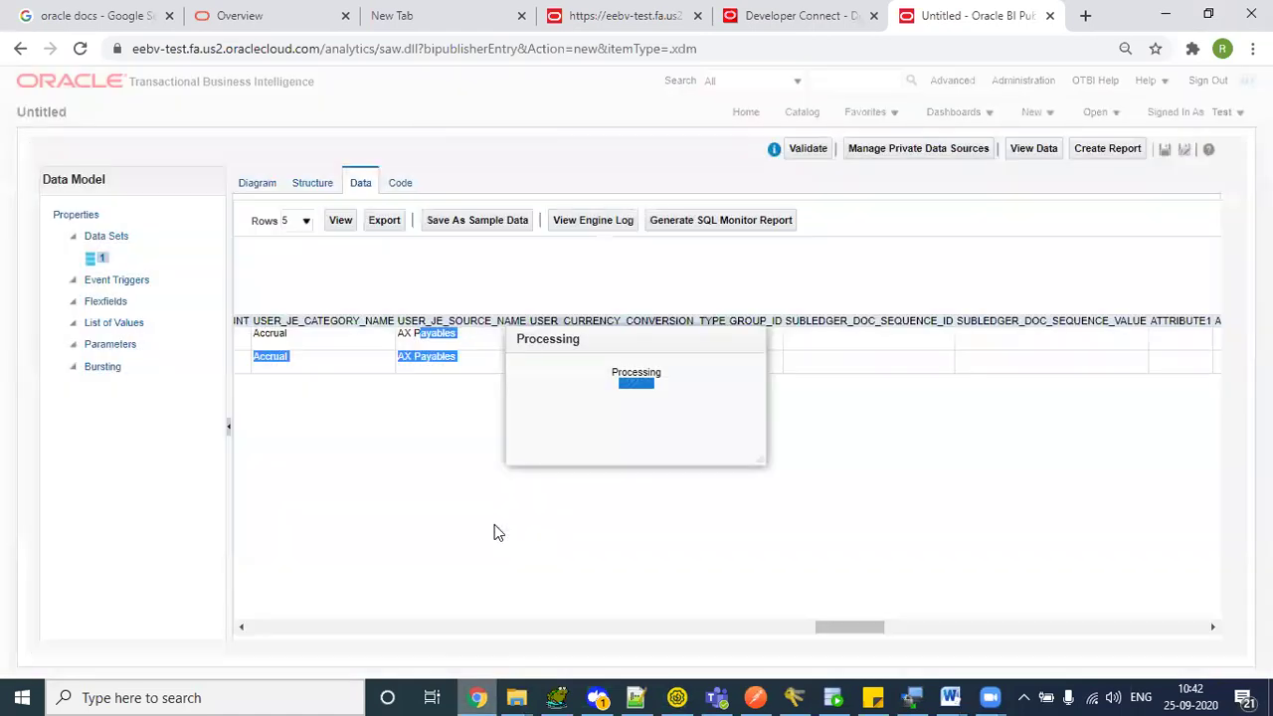
{"action": "left_click_drag", "start_coordinate": [418, 331], "coordinate": [577, 475]}
{"action": "left_click", "coordinate": [575, 476]}
{"action": "key", "text": "alt+Tab"}
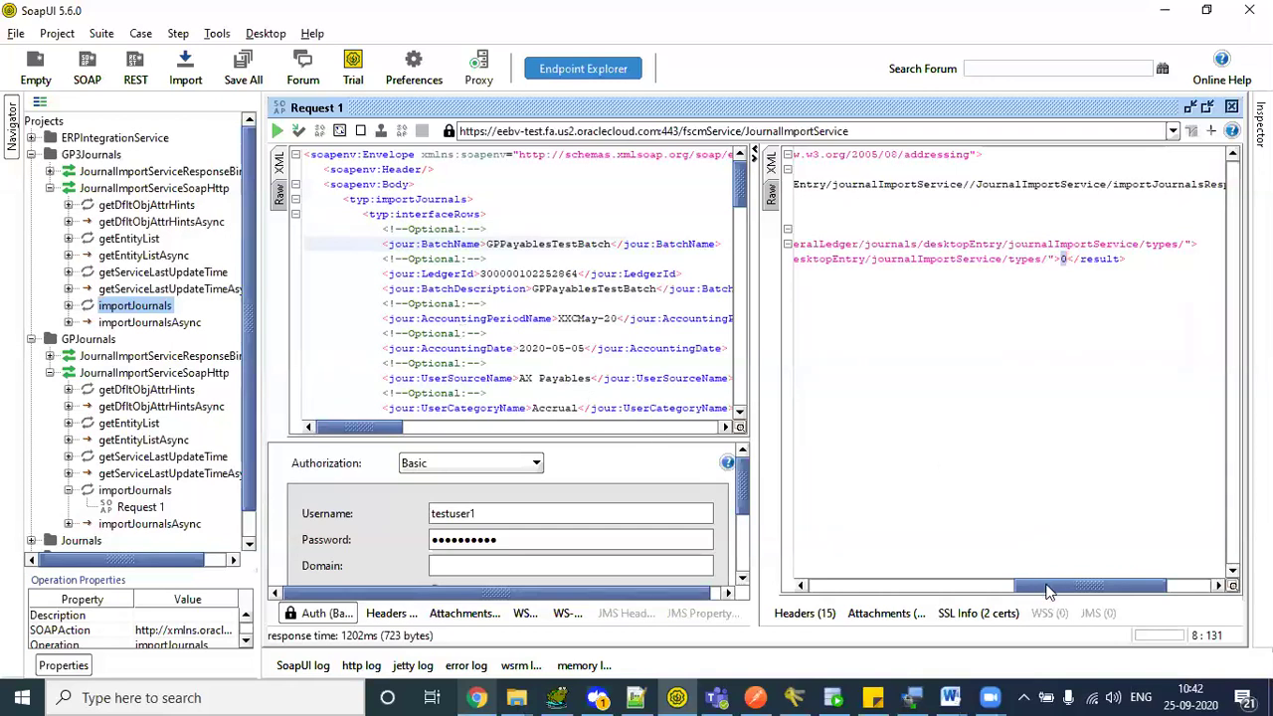
{"action": "left_click_drag", "start_coordinate": [1046, 591], "coordinate": [1026, 589]}
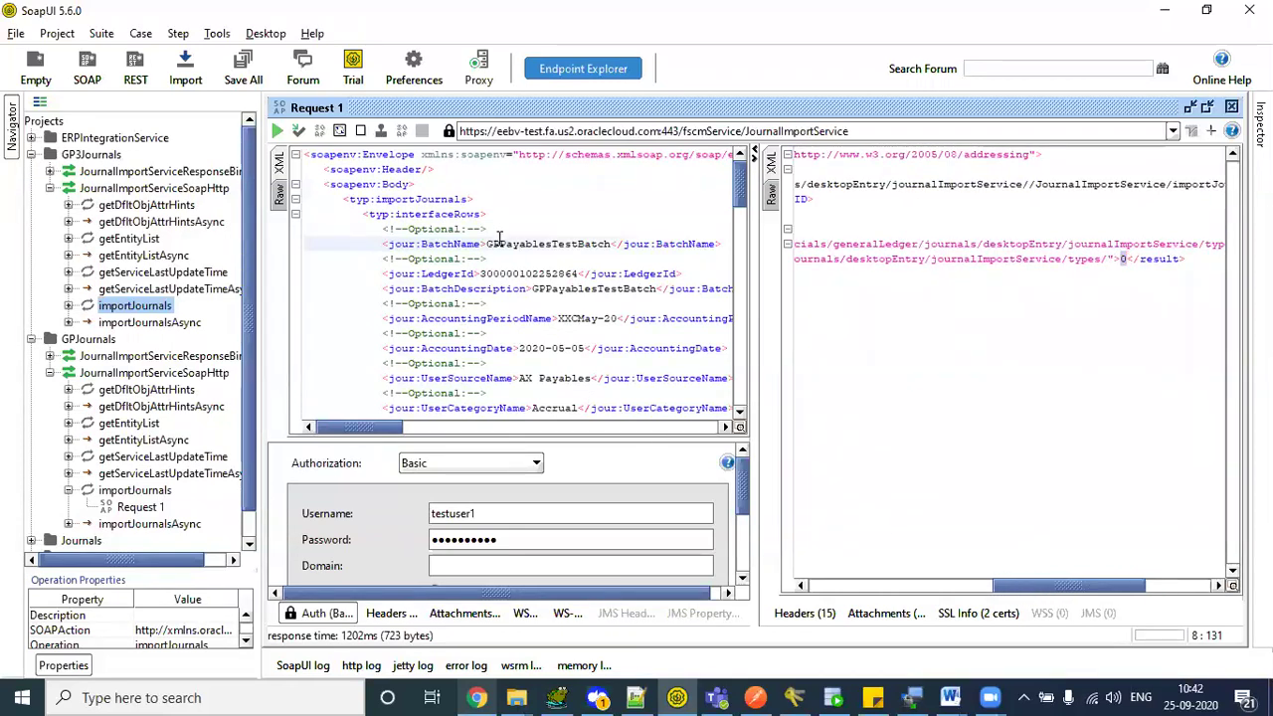
{"action": "left_click", "coordinate": [600, 254]}
{"action": "left_click", "coordinate": [613, 245]}
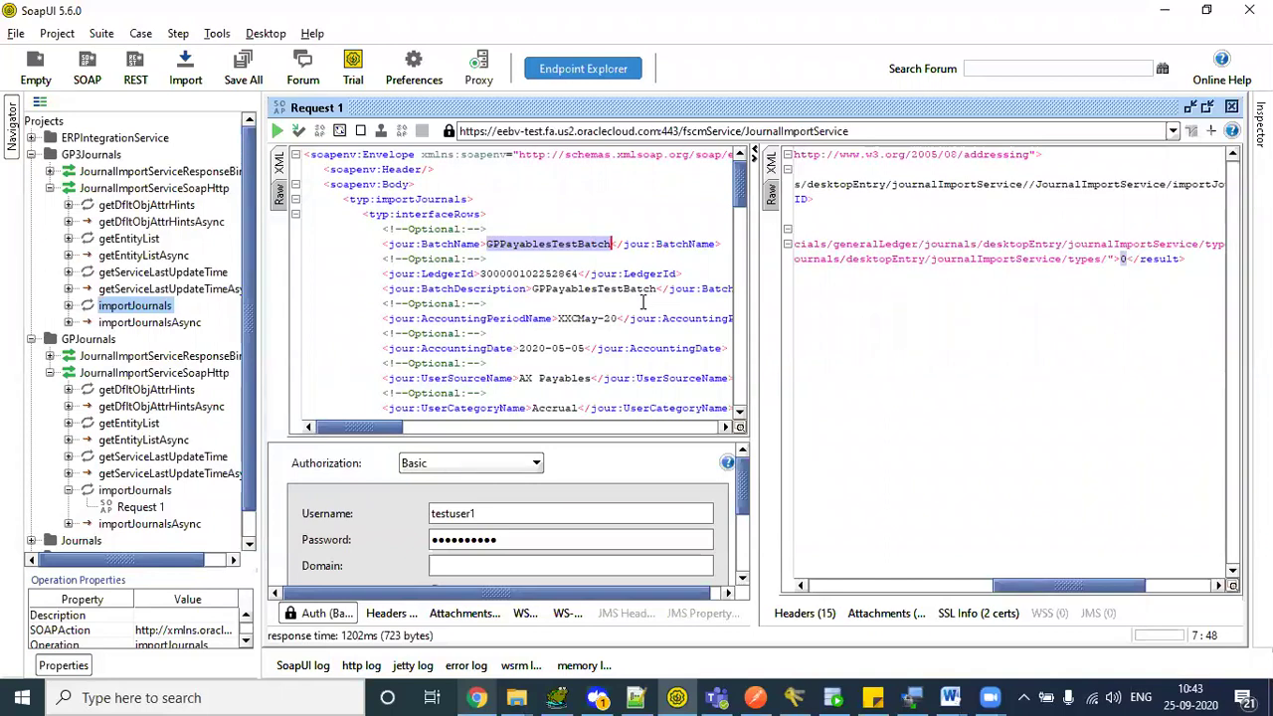
{"action": "left_click_drag", "start_coordinate": [1082, 585], "coordinate": [859, 584]}
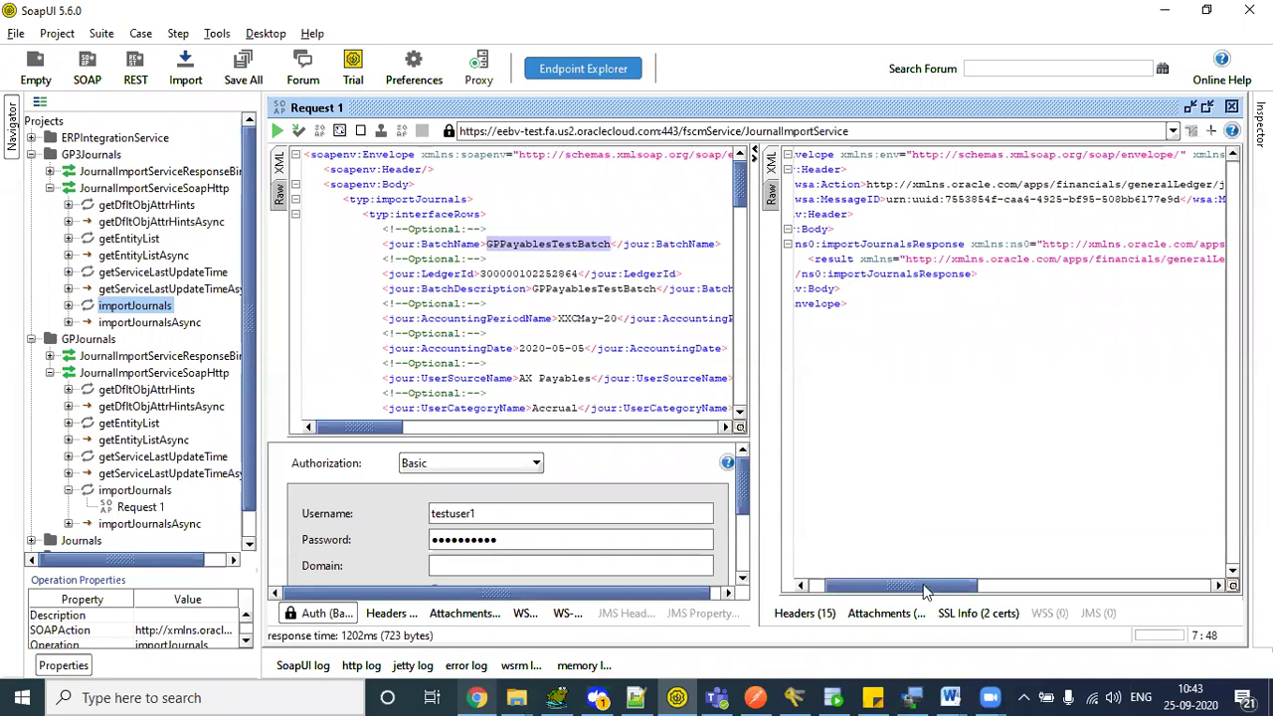
{"action": "mouse_move", "coordinate": [923, 584]}
{"action": "left_mouse_down"}
{"action": "mouse_move", "coordinate": [904, 584]}
{"action": "mouse_move", "coordinate": [1013, 594]}
{"action": "mouse_move", "coordinate": [900, 587]}
{"action": "left_mouse_up"}
{"action": "left_click_drag", "start_coordinate": [356, 435], "coordinate": [368, 435]}
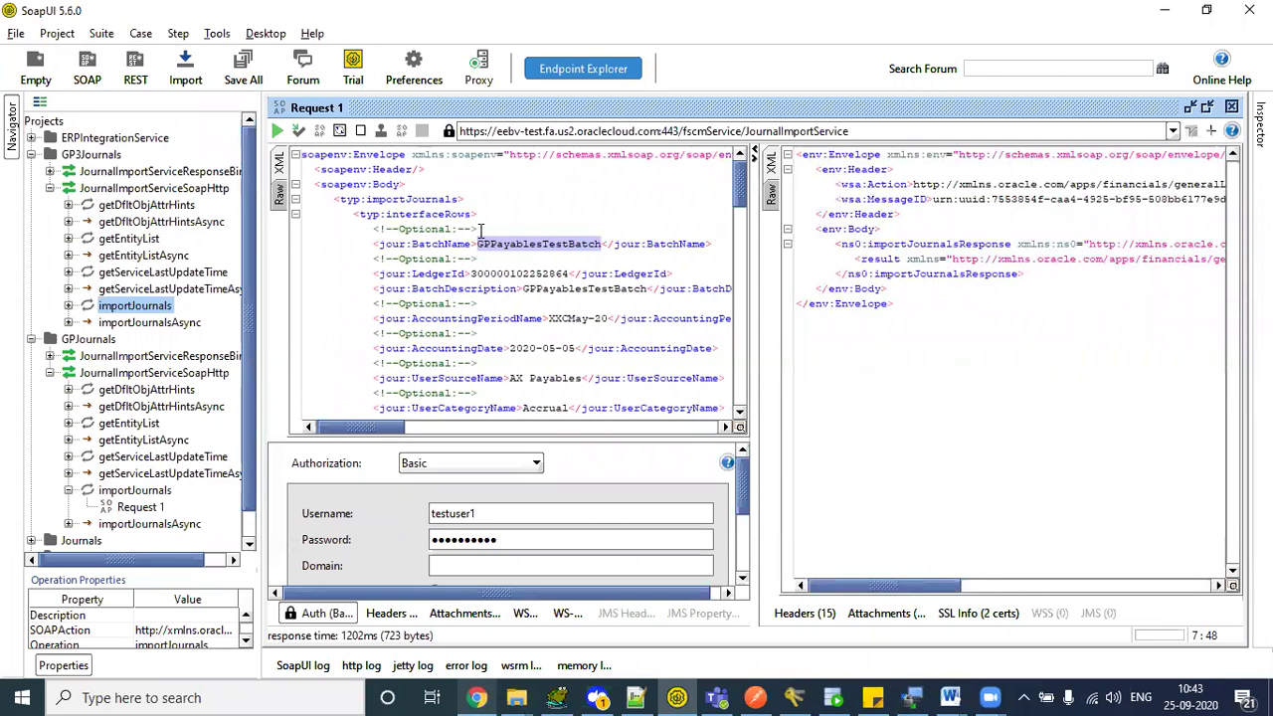
{"action": "left_click", "coordinate": [511, 297]}
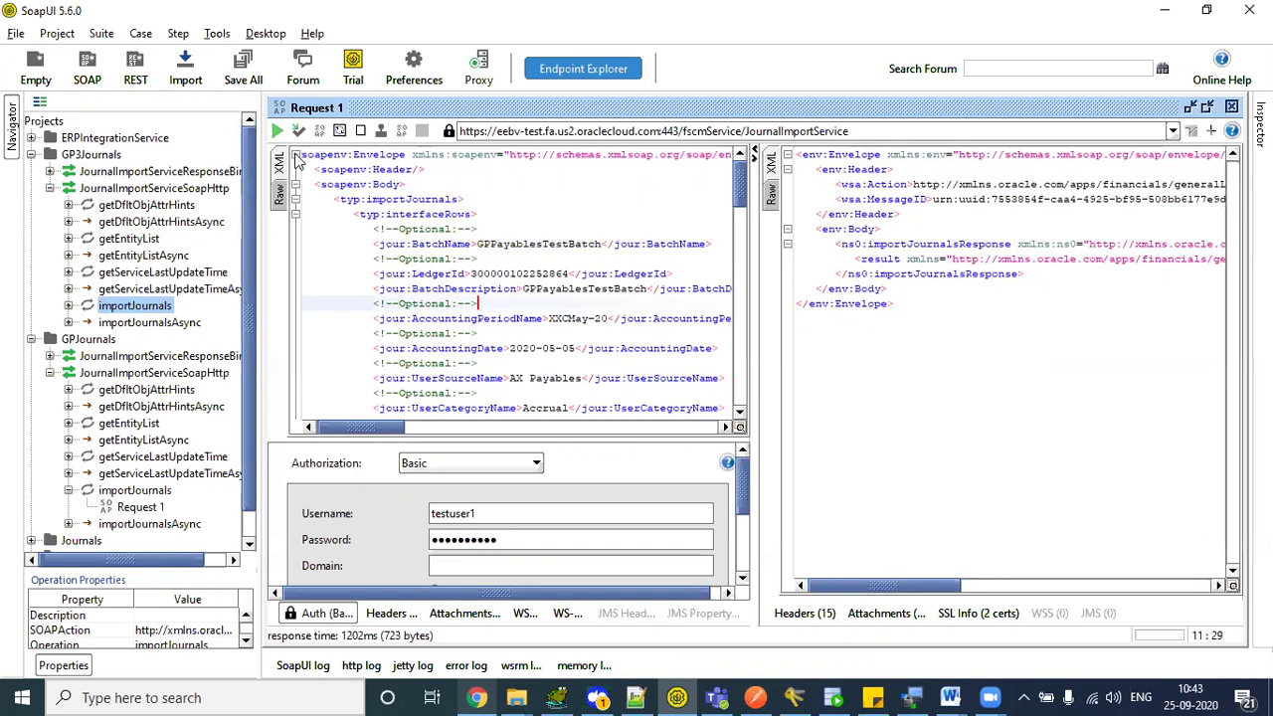
{"action": "left_click", "coordinate": [144, 309]}
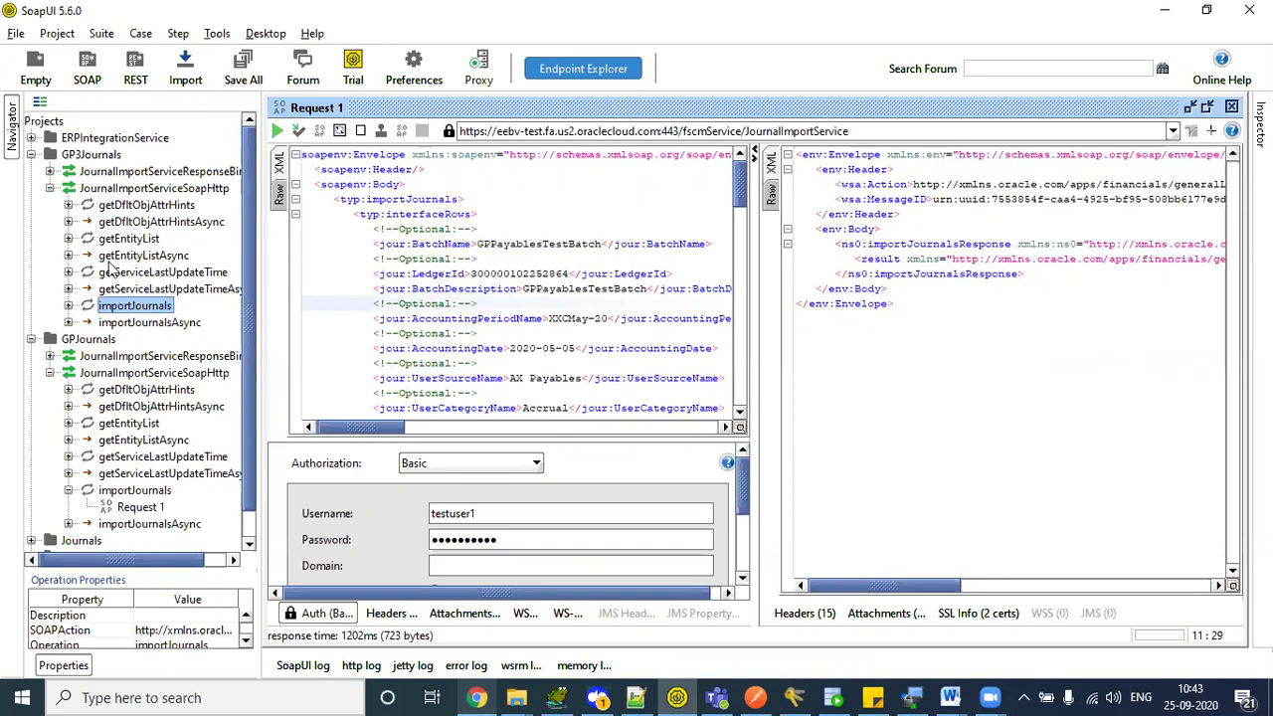
{"action": "left_click", "coordinate": [67, 240]}
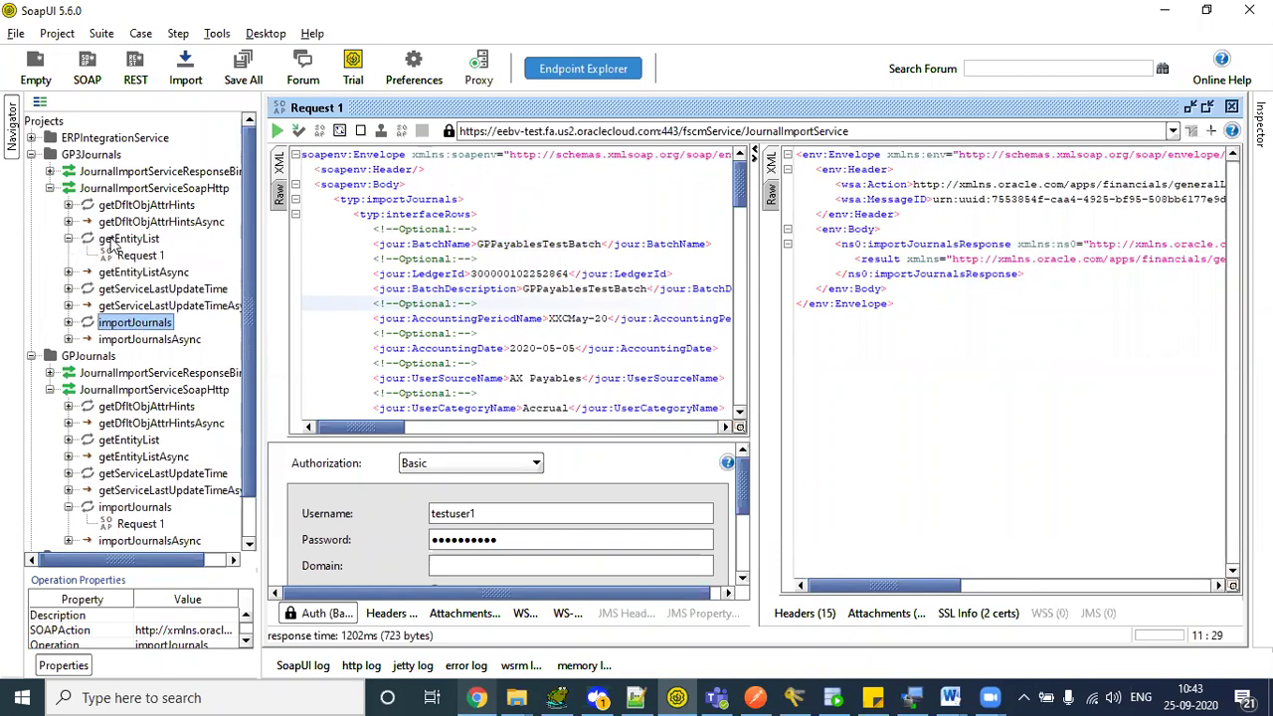
{"action": "left_click", "coordinate": [111, 239]}
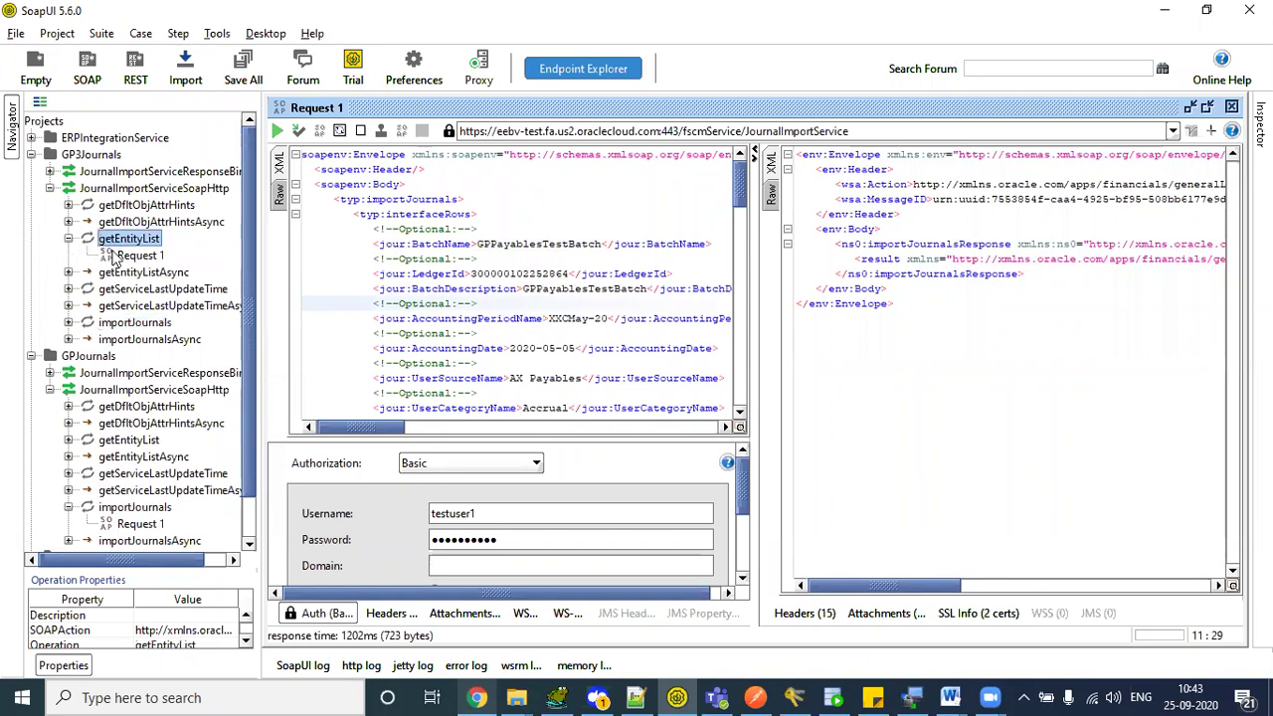
{"action": "left_click", "coordinate": [117, 257]}
{"action": "double_click", "coordinate": [117, 256]}
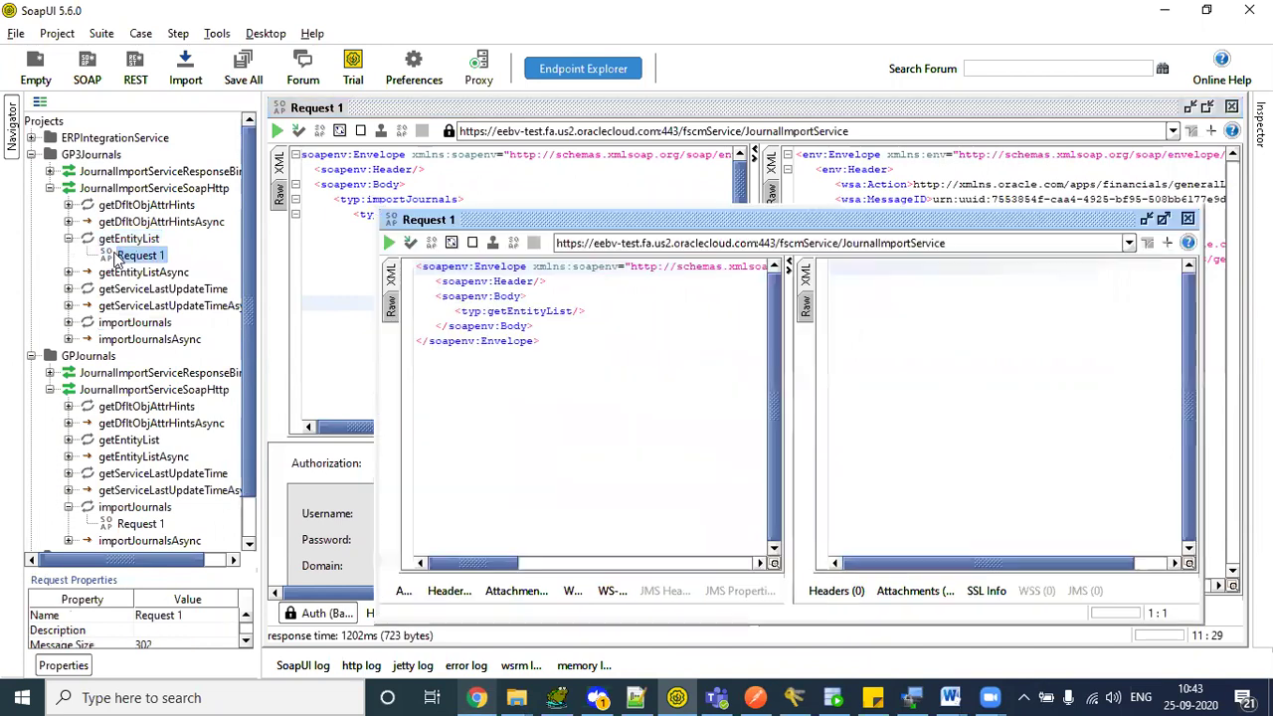
{"action": "left_click", "coordinate": [651, 392]}
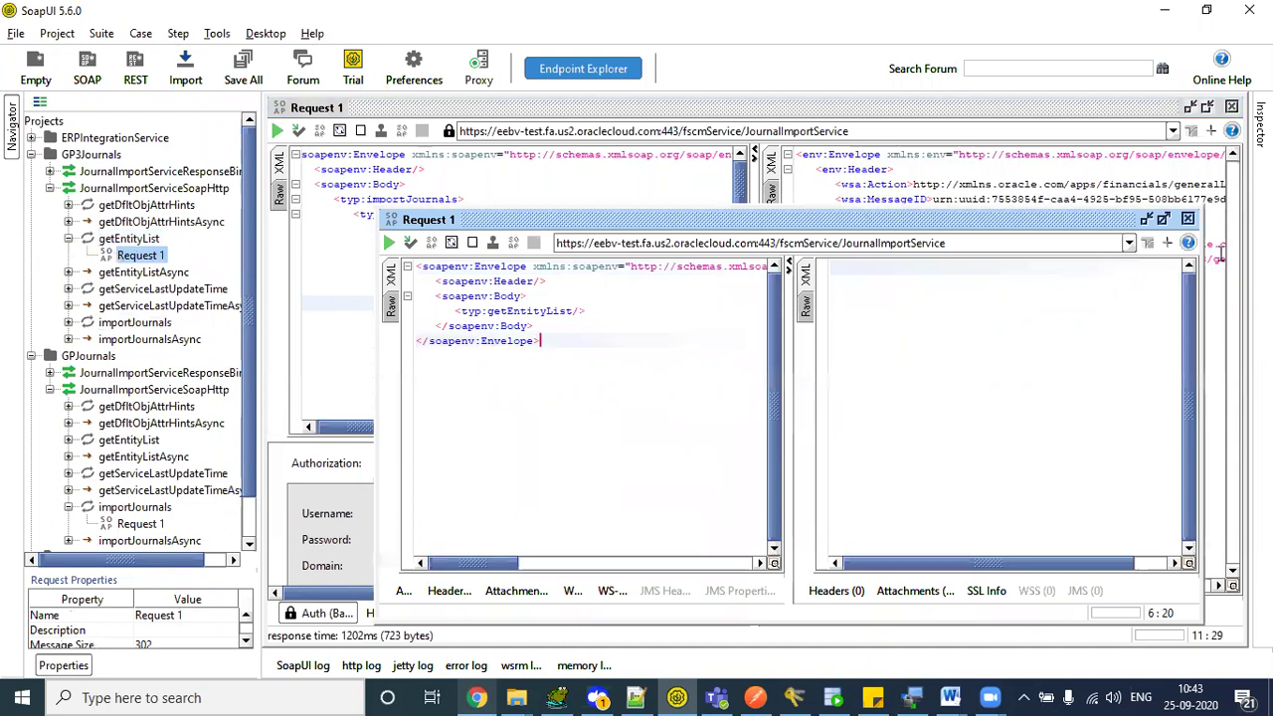
{"action": "left_click", "coordinate": [1188, 219]}
{"action": "left_click", "coordinate": [134, 342]}
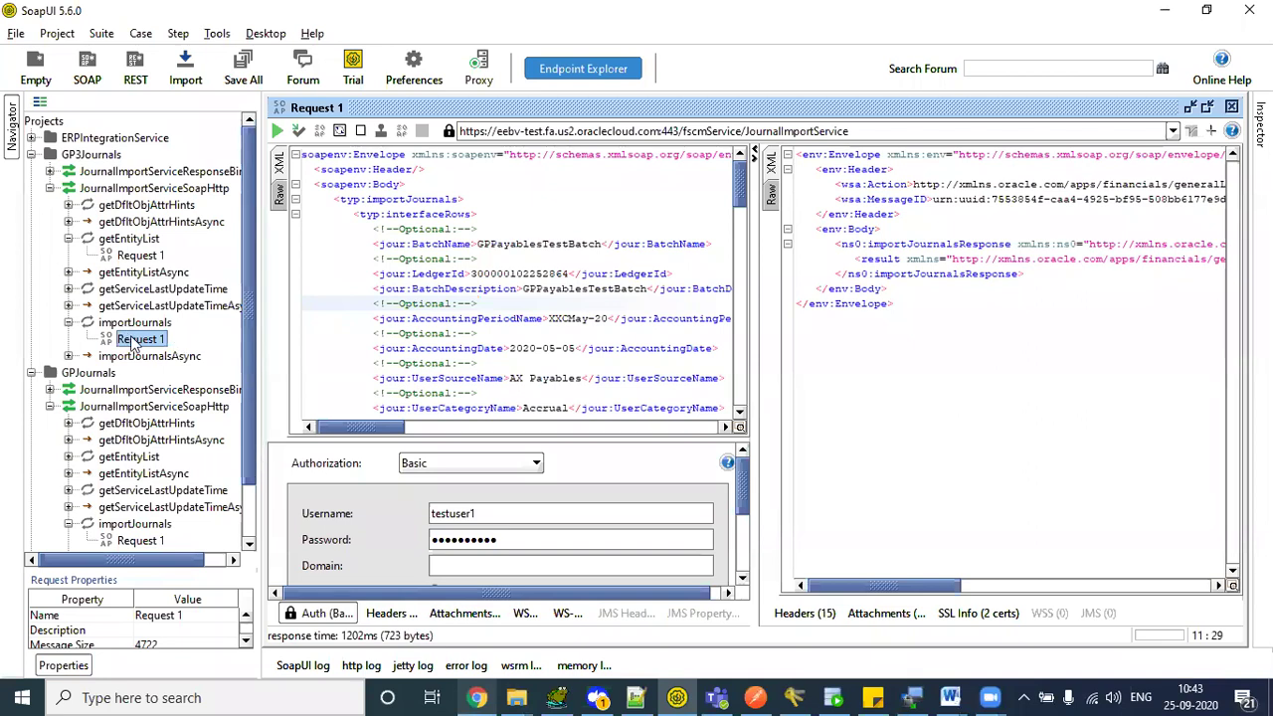
{"action": "left_click", "coordinate": [473, 304]}
{"action": "left_click_drag", "start_coordinate": [304, 199], "coordinate": [478, 261]}
{"action": "left_click", "coordinate": [480, 334]}
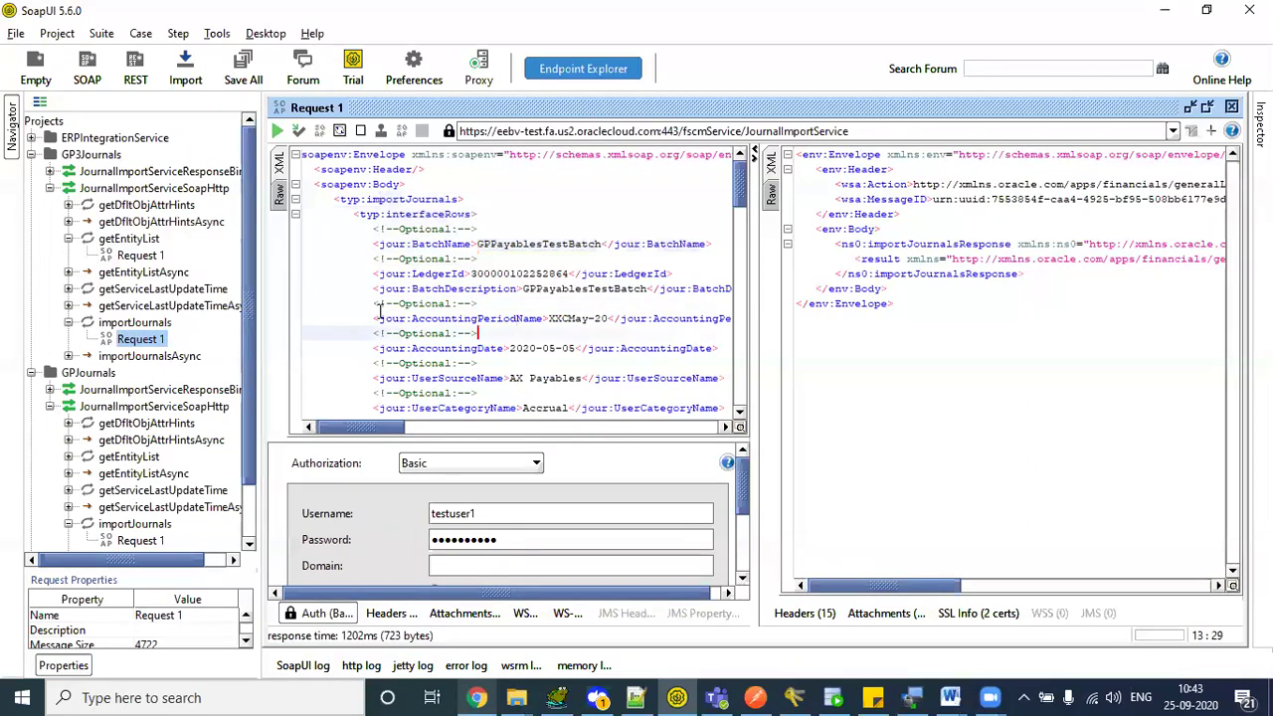
- Create a blank Request 2 under importJournals, maximize it, then reopen Request 1
{"action": "right_click", "coordinate": [143, 325]}
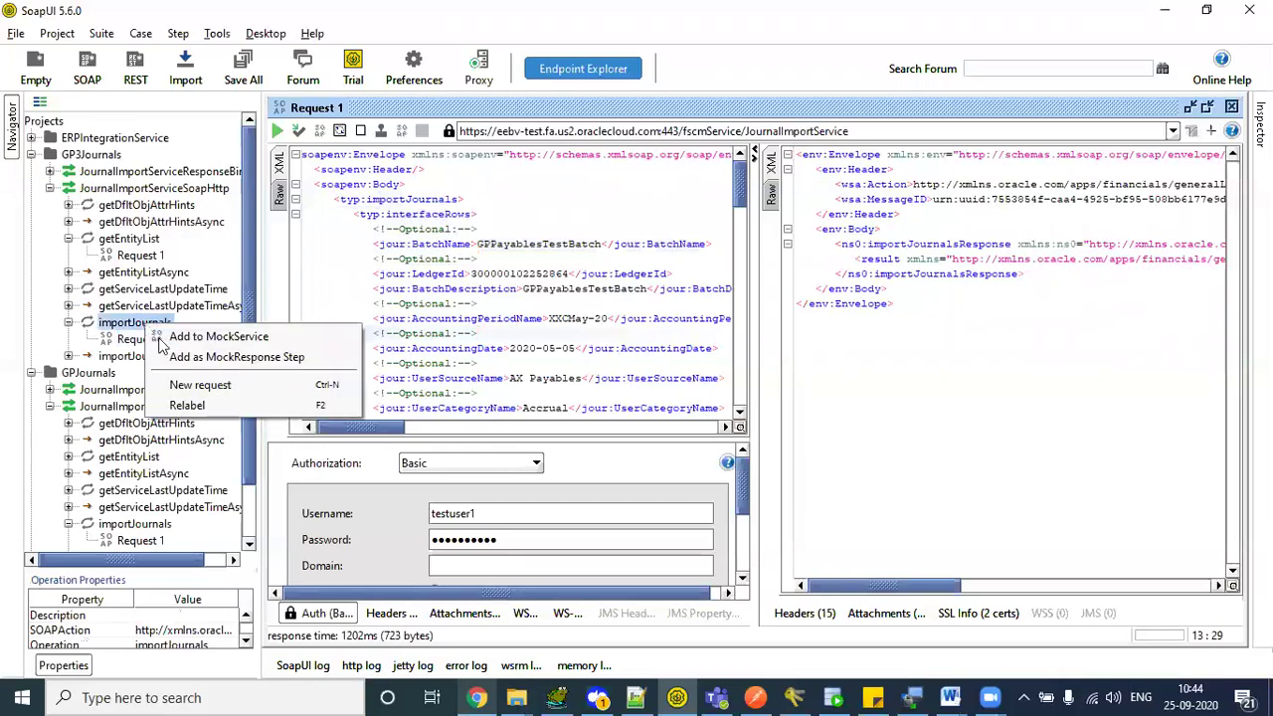
{"action": "left_click", "coordinate": [209, 384]}
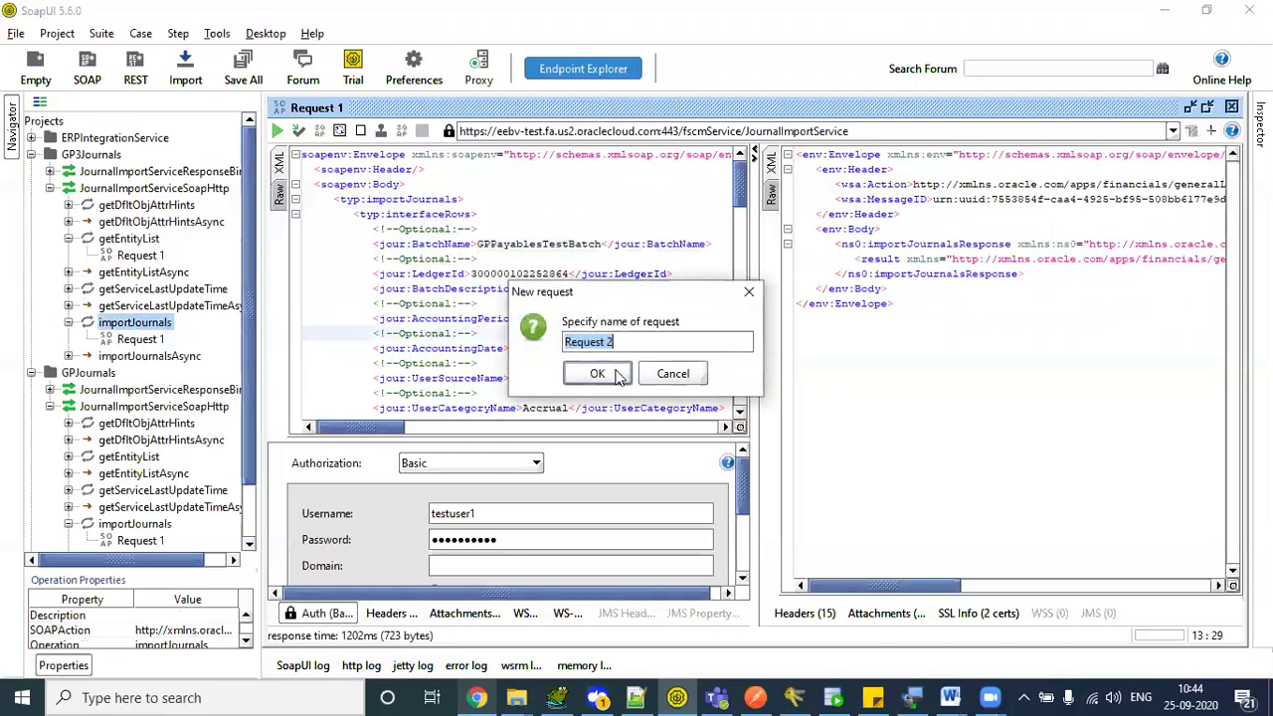
{"action": "left_click", "coordinate": [597, 374]}
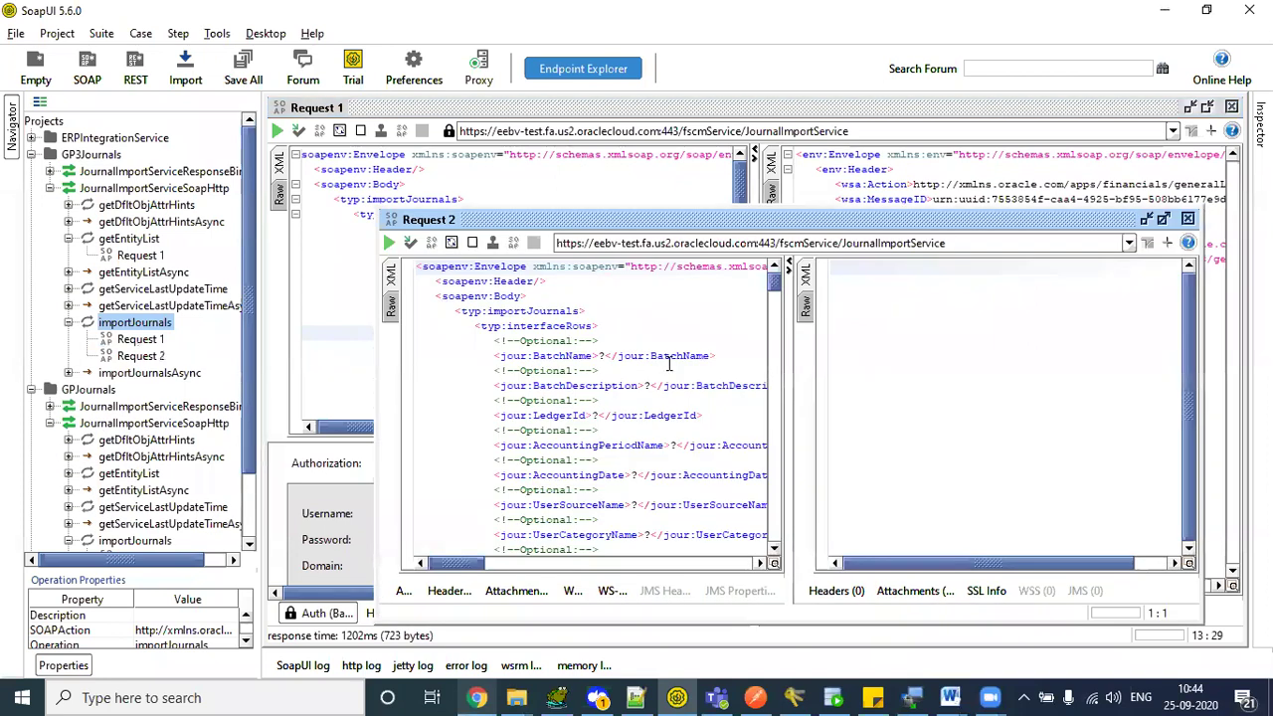
{"action": "left_click", "coordinate": [1164, 220]}
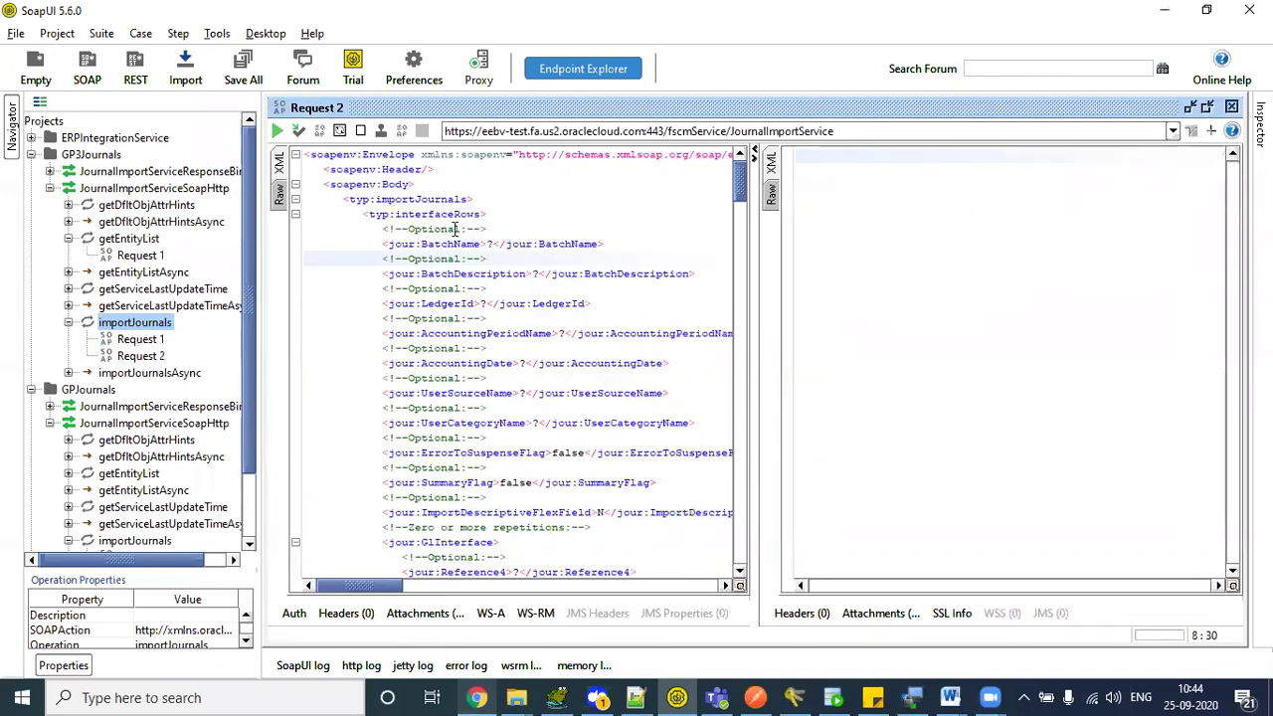
{"action": "left_click", "coordinate": [134, 340]}
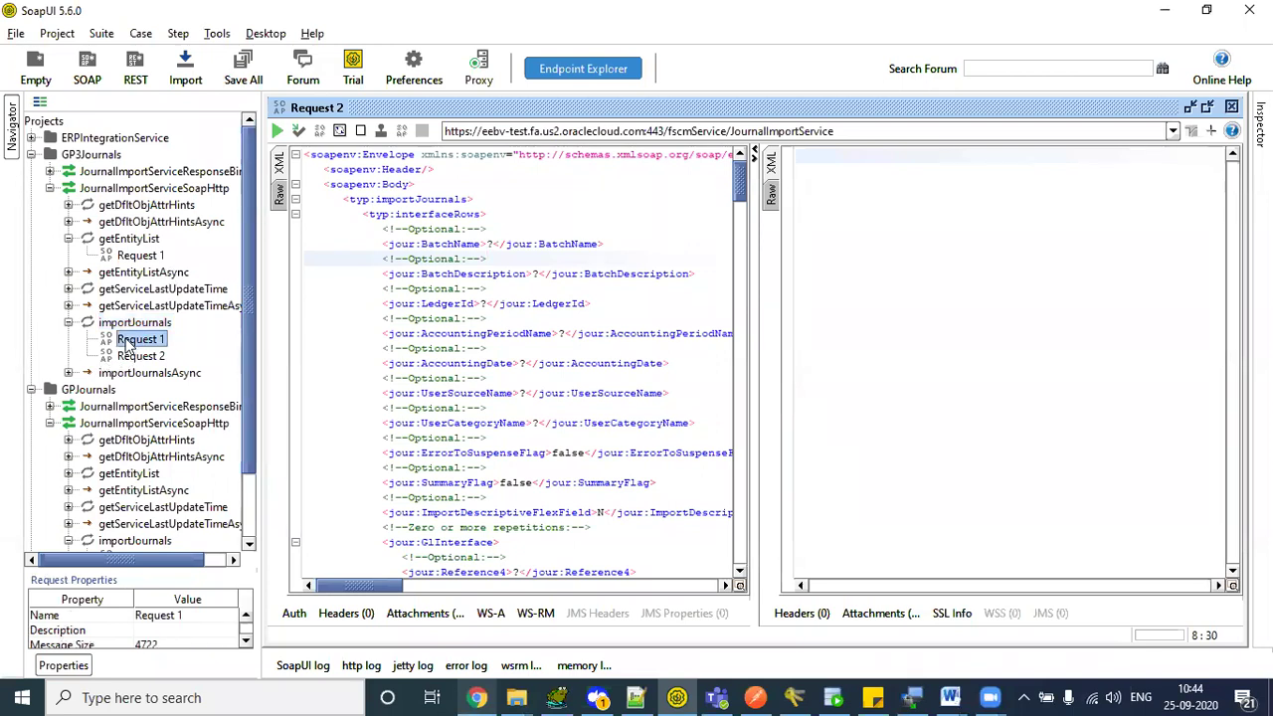
{"action": "double_click", "coordinate": [127, 342]}
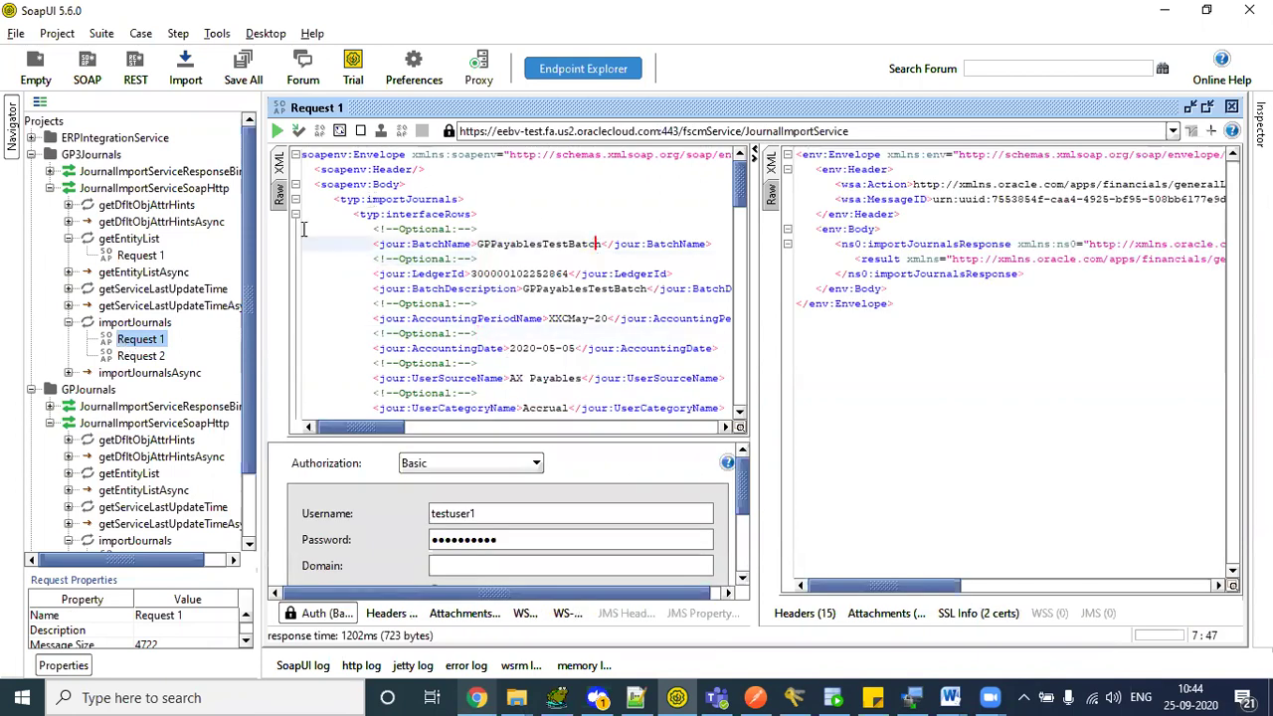
- Clone Request 1 as 'Copy of Request 1', maximize it and review its GPPayablesTestBatch body
{"action": "right_click", "coordinate": [147, 343]}
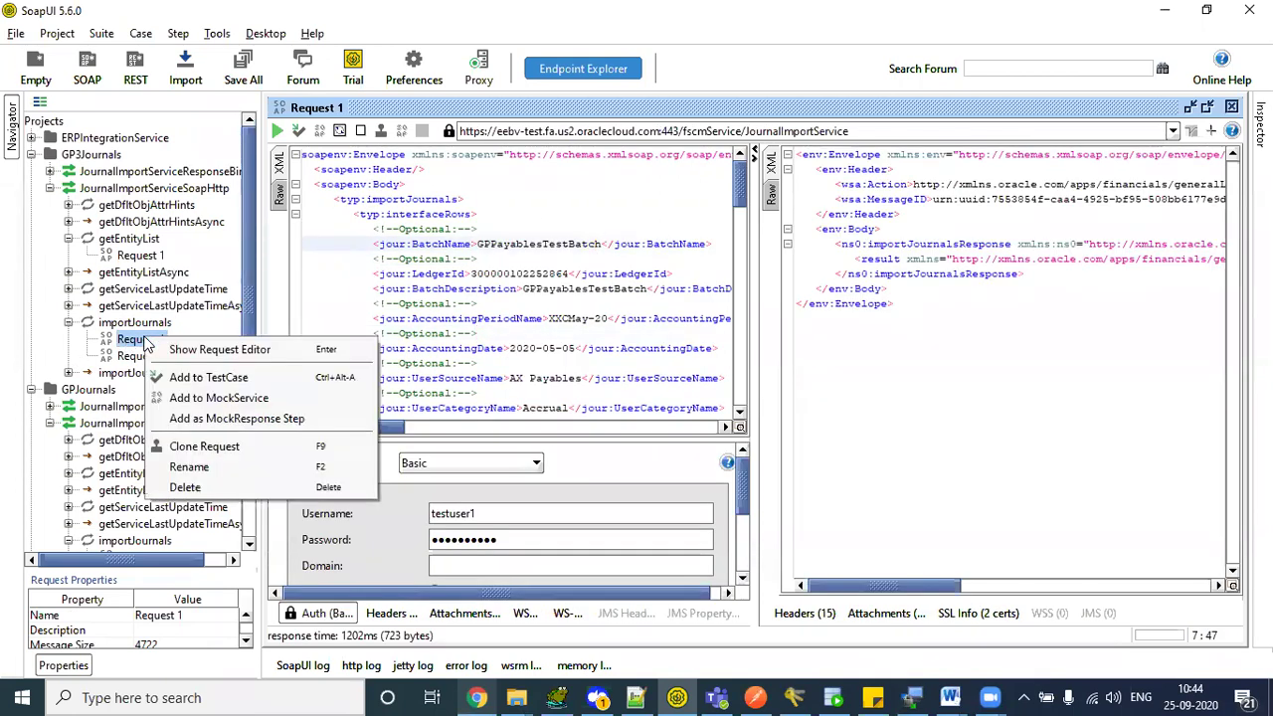
{"action": "left_click", "coordinate": [238, 448]}
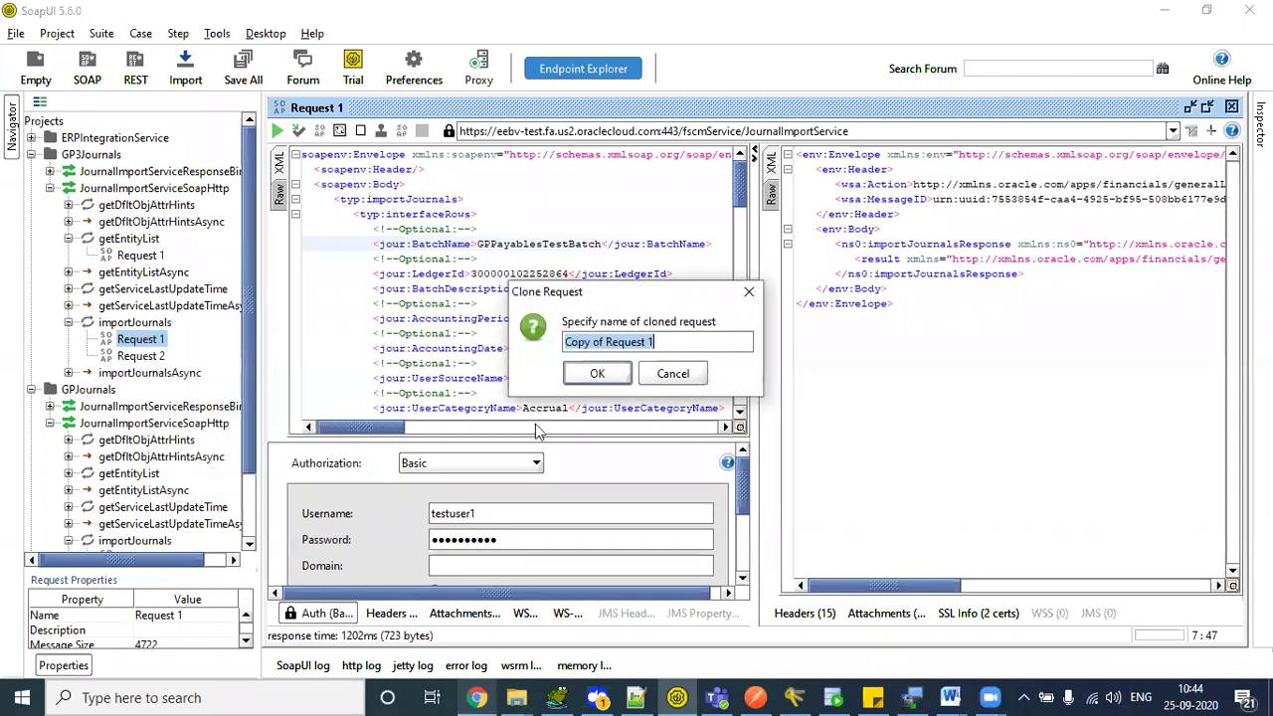
{"action": "left_click", "coordinate": [600, 375]}
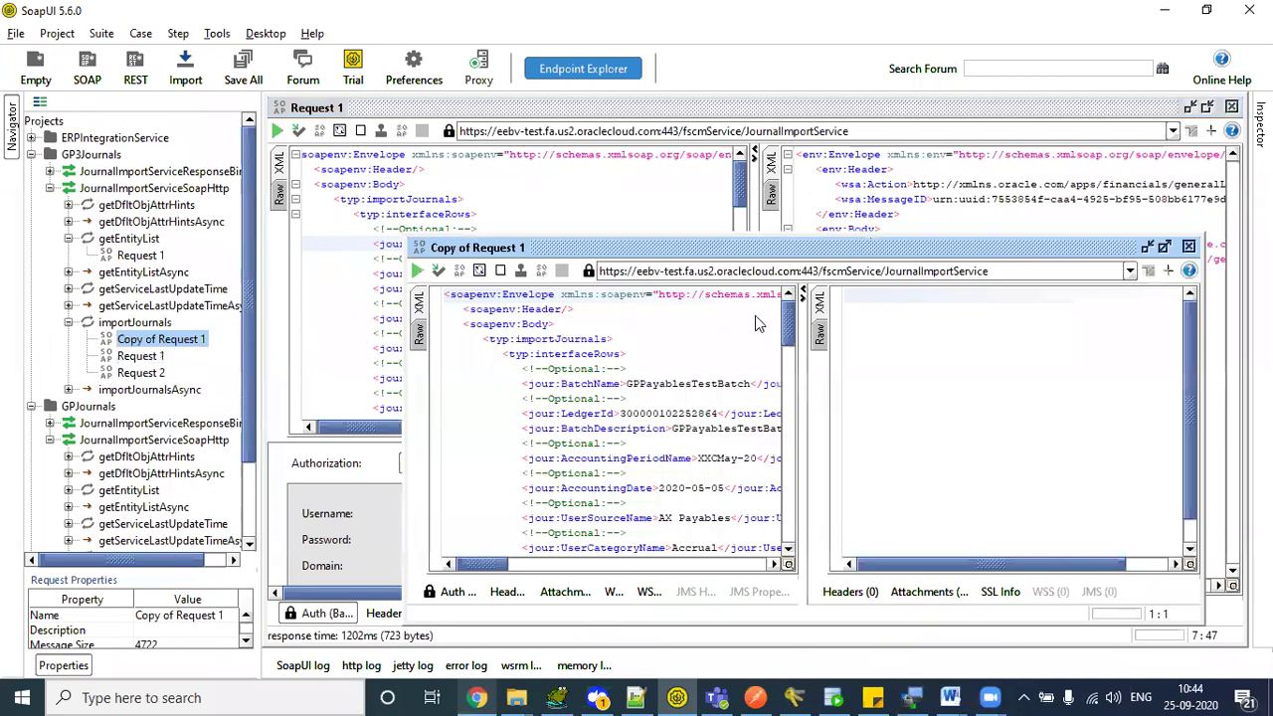
{"action": "left_click", "coordinate": [1158, 245]}
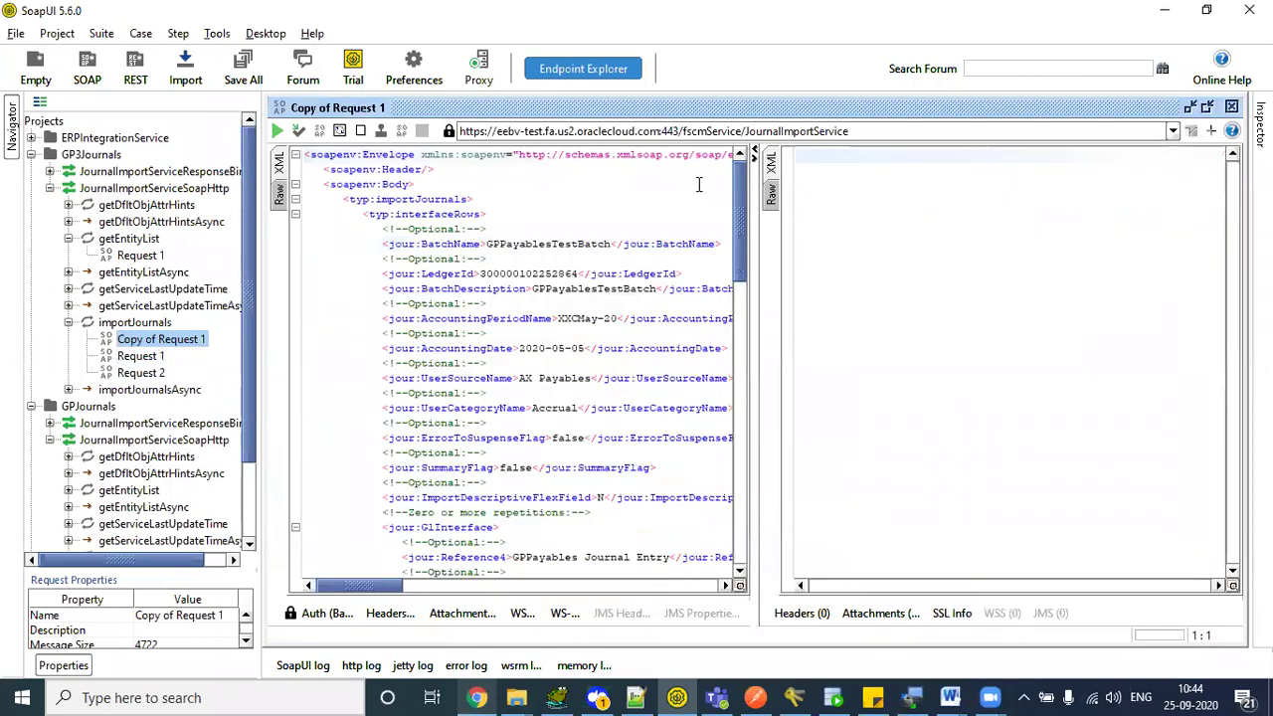
{"action": "scroll", "coordinate": [719, 418], "scroll_direction": "down", "scroll_amount": 7}
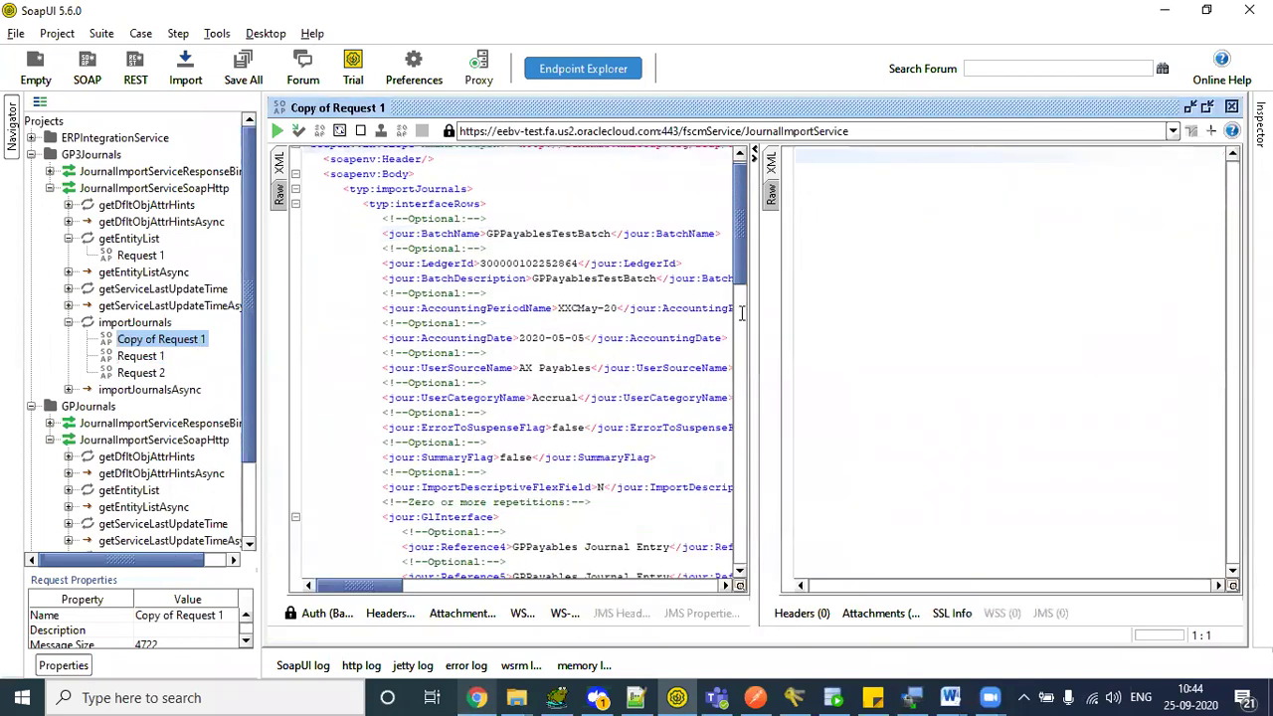
{"action": "scroll", "coordinate": [719, 418], "scroll_direction": "up", "scroll_amount": 7}
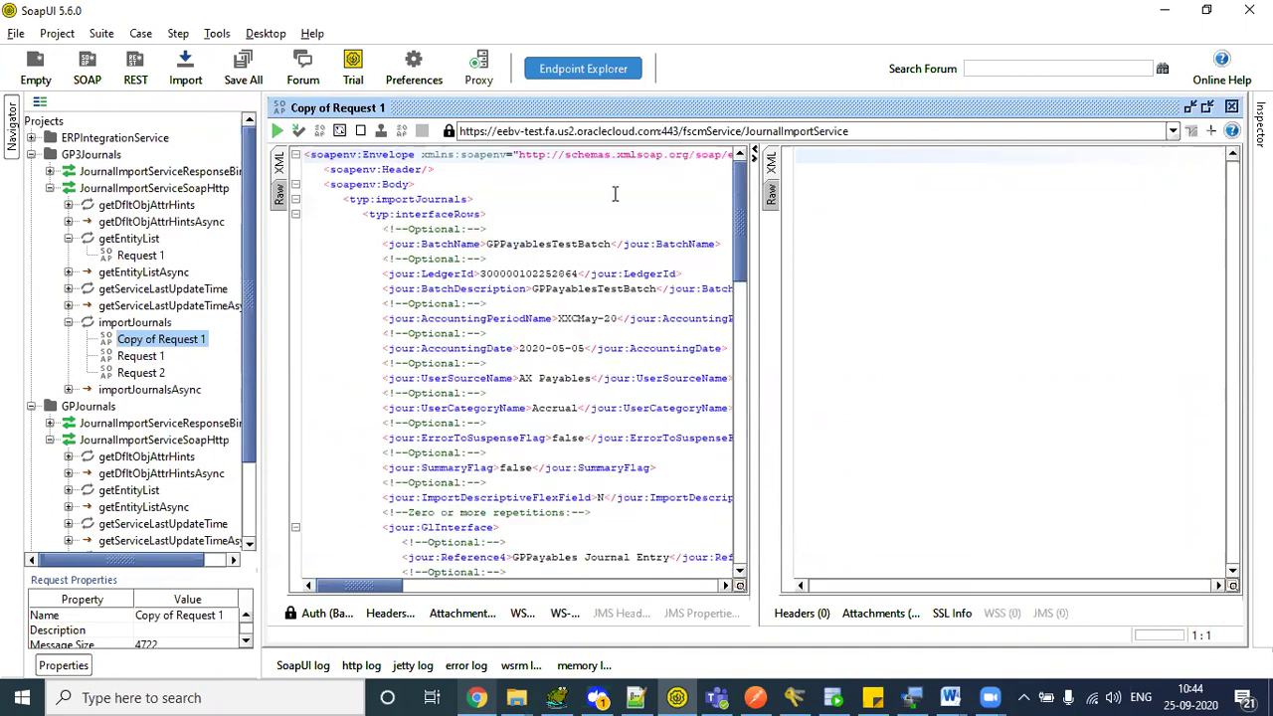
{"action": "left_click_drag", "start_coordinate": [376, 187], "coordinate": [502, 485]}
{"action": "left_click", "coordinate": [504, 485]}
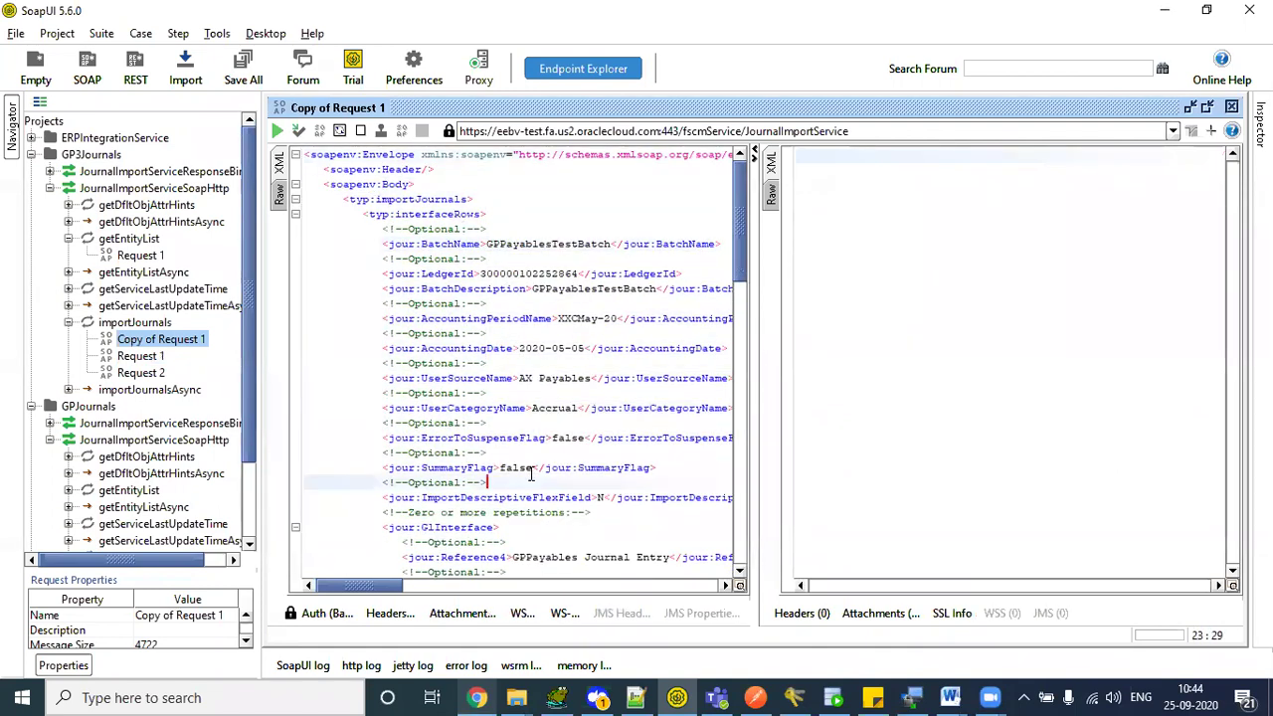
{"action": "scroll", "coordinate": [742, 223], "scroll_direction": "down", "scroll_amount": 3}
{"action": "scroll", "coordinate": [748, 204], "scroll_direction": "up", "scroll_amount": 3}
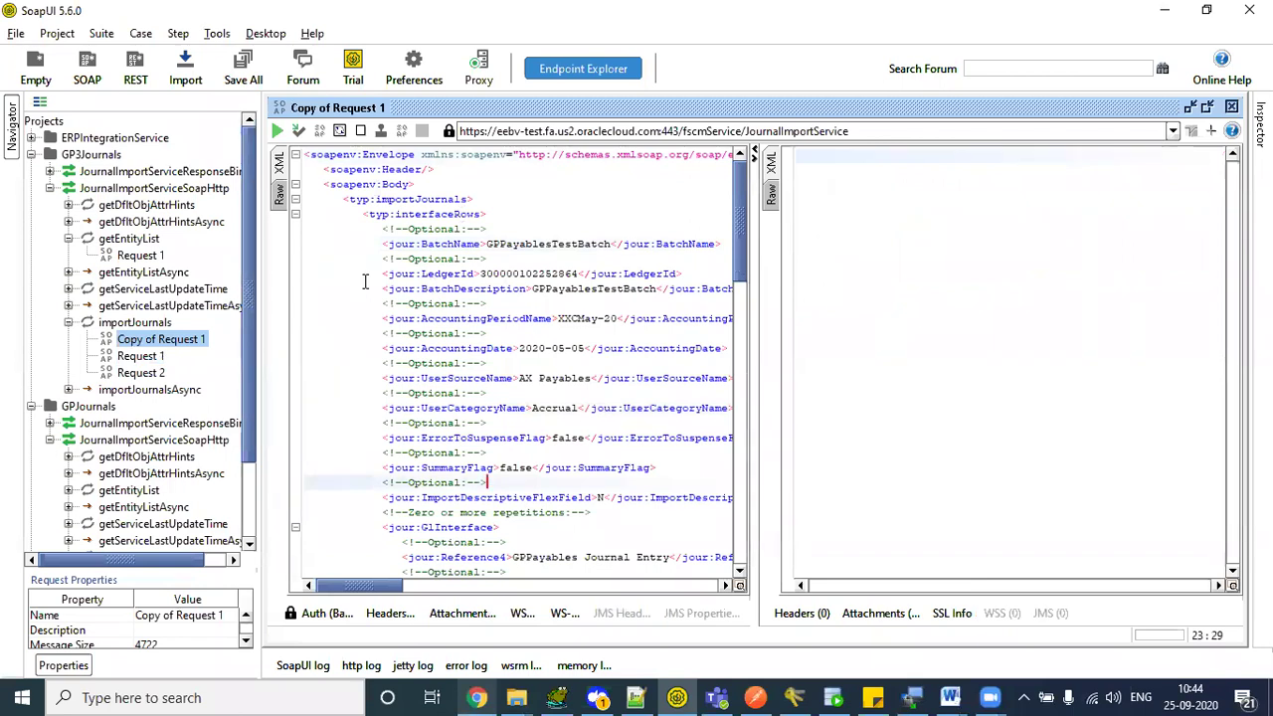
{"action": "left_click_drag", "start_coordinate": [314, 167], "coordinate": [464, 244]}
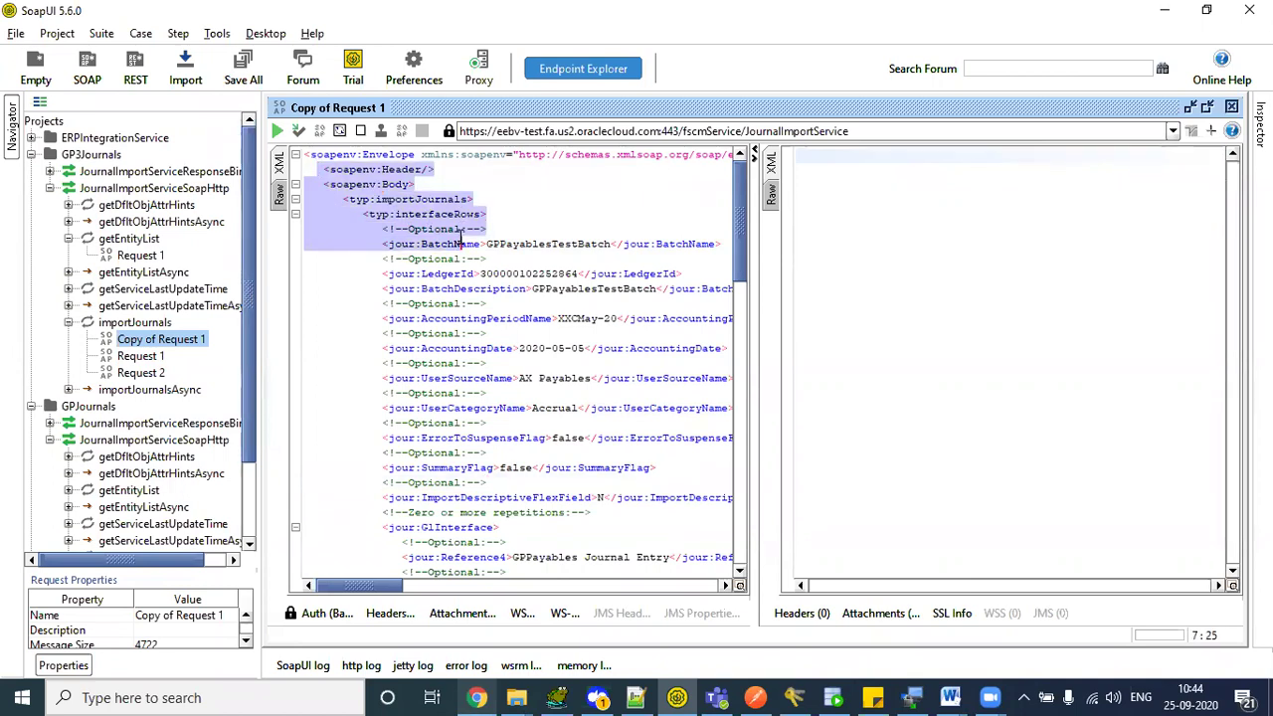
{"action": "left_click_drag", "start_coordinate": [463, 244], "coordinate": [628, 466]}
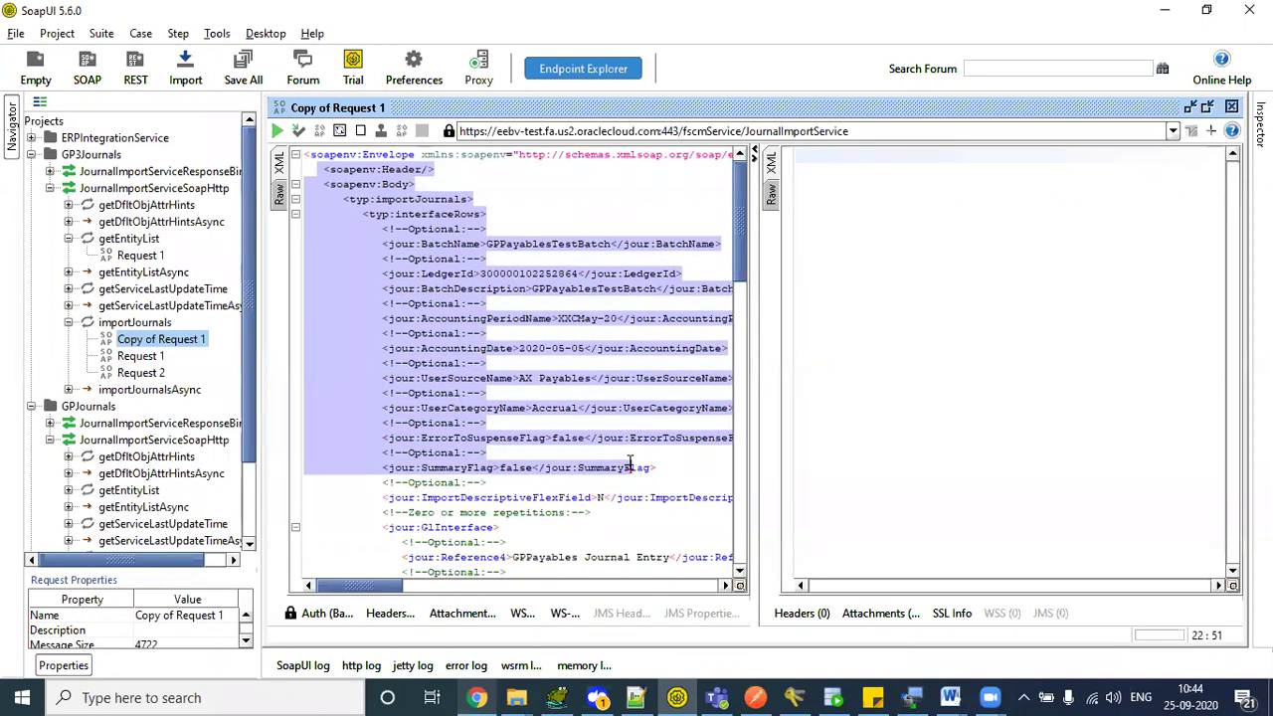
{"action": "left_click", "coordinate": [628, 466]}
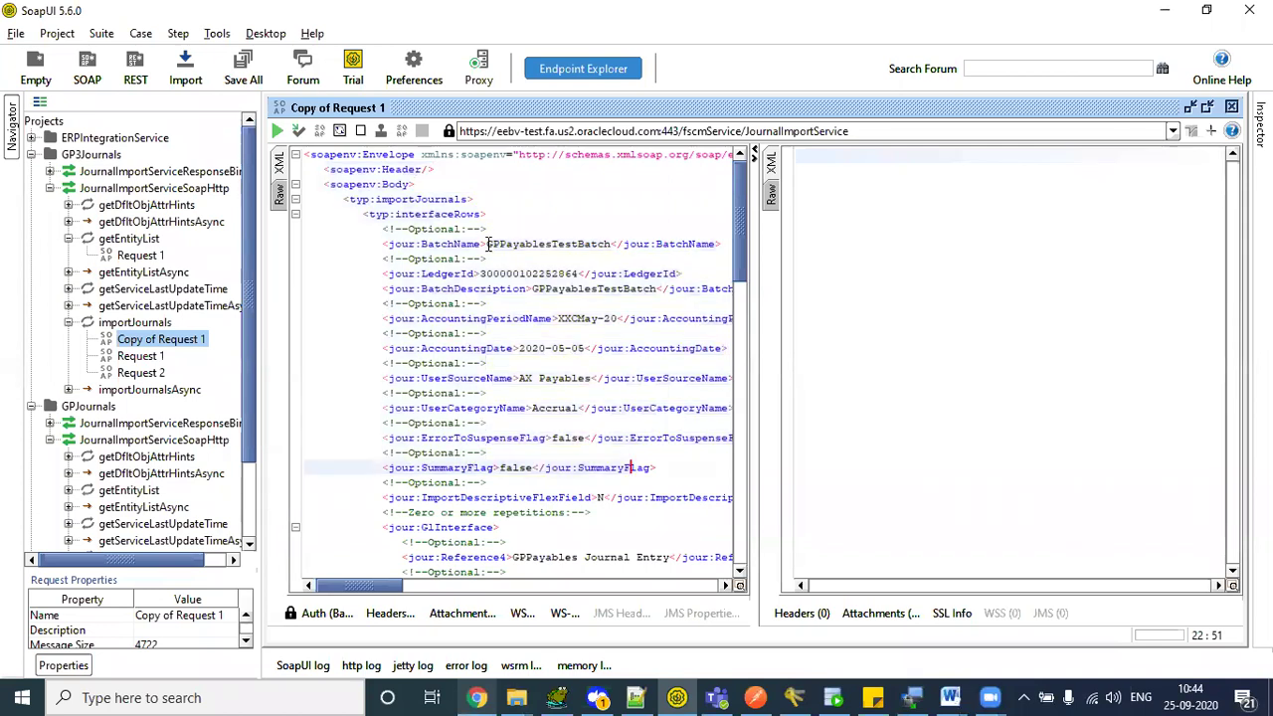
{"action": "left_click_drag", "start_coordinate": [488, 244], "coordinate": [572, 289]}
{"action": "left_click", "coordinate": [593, 335]}
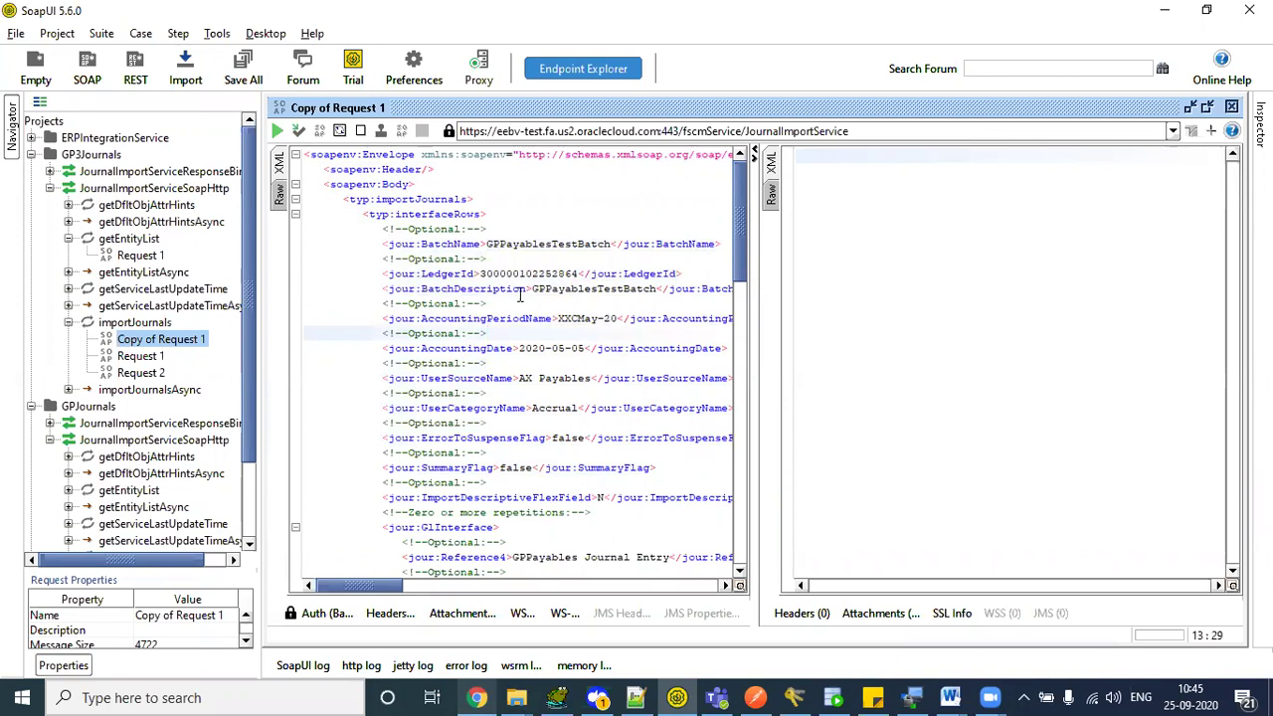
{"action": "left_click", "coordinate": [487, 244]}
{"action": "left_click_drag", "start_coordinate": [488, 244], "coordinate": [625, 244]}
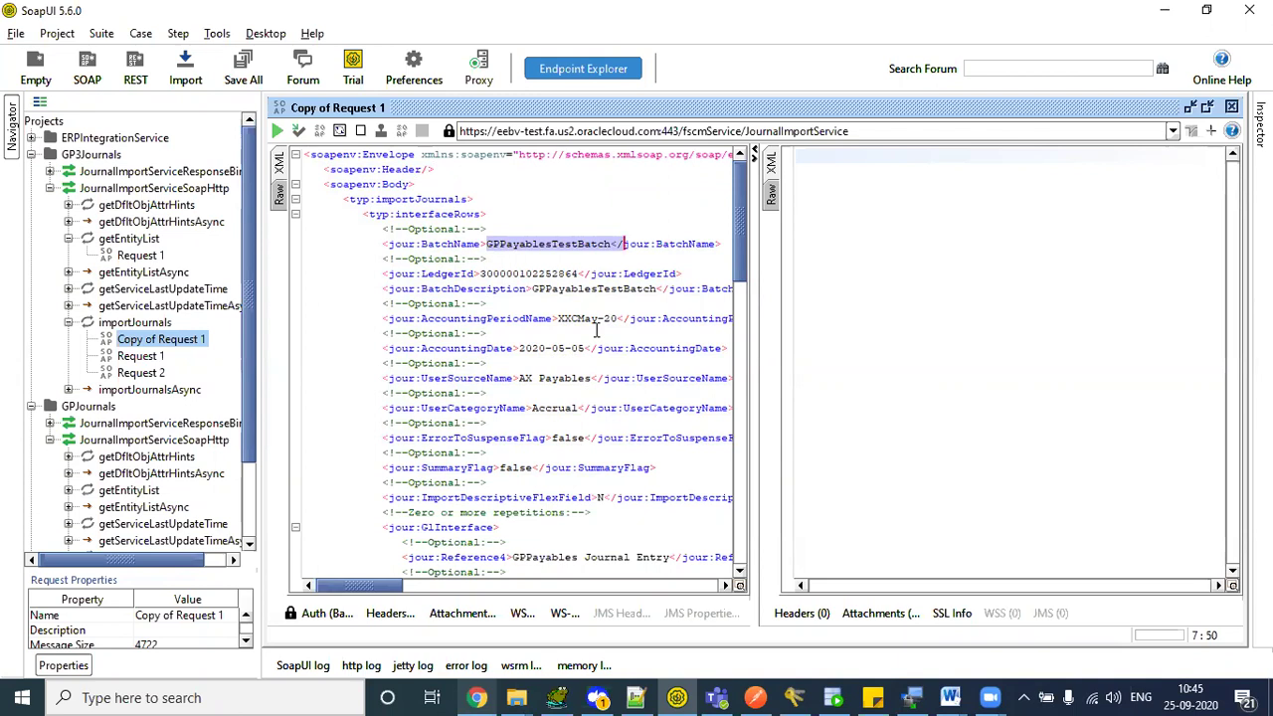
{"action": "left_click", "coordinate": [597, 333]}
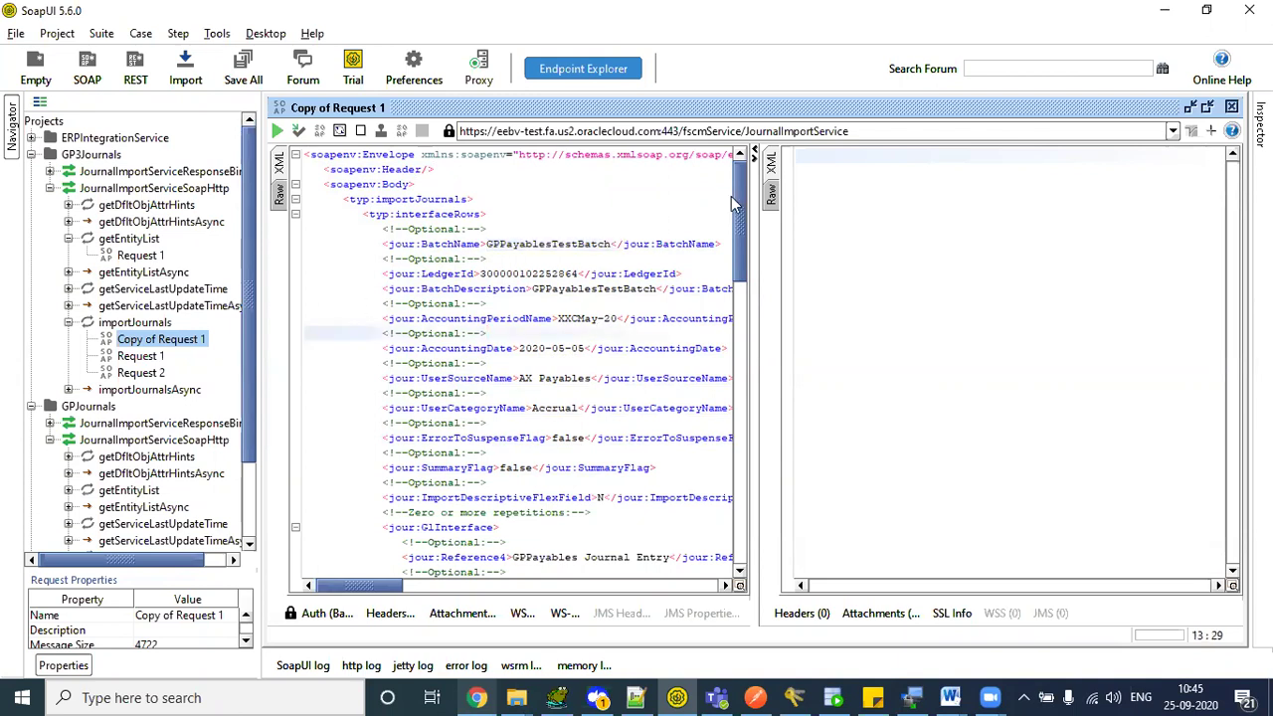
{"action": "left_click", "coordinate": [517, 698]}
- Bring up the Downloads folder and type-ahead from the RaInterfaceLinesAll (26) file
{"action": "left_click", "coordinate": [761, 600]}
{"action": "left_click", "coordinate": [249, 287]}
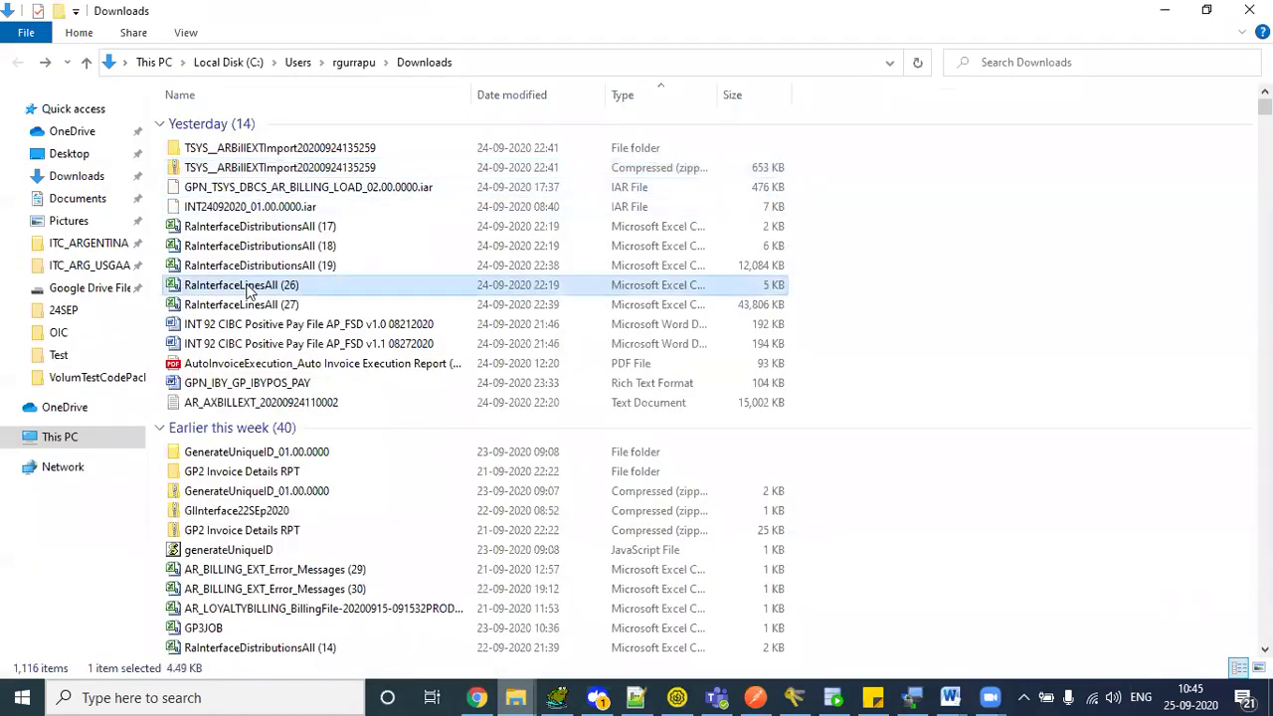
{"action": "type", "text": "do"}
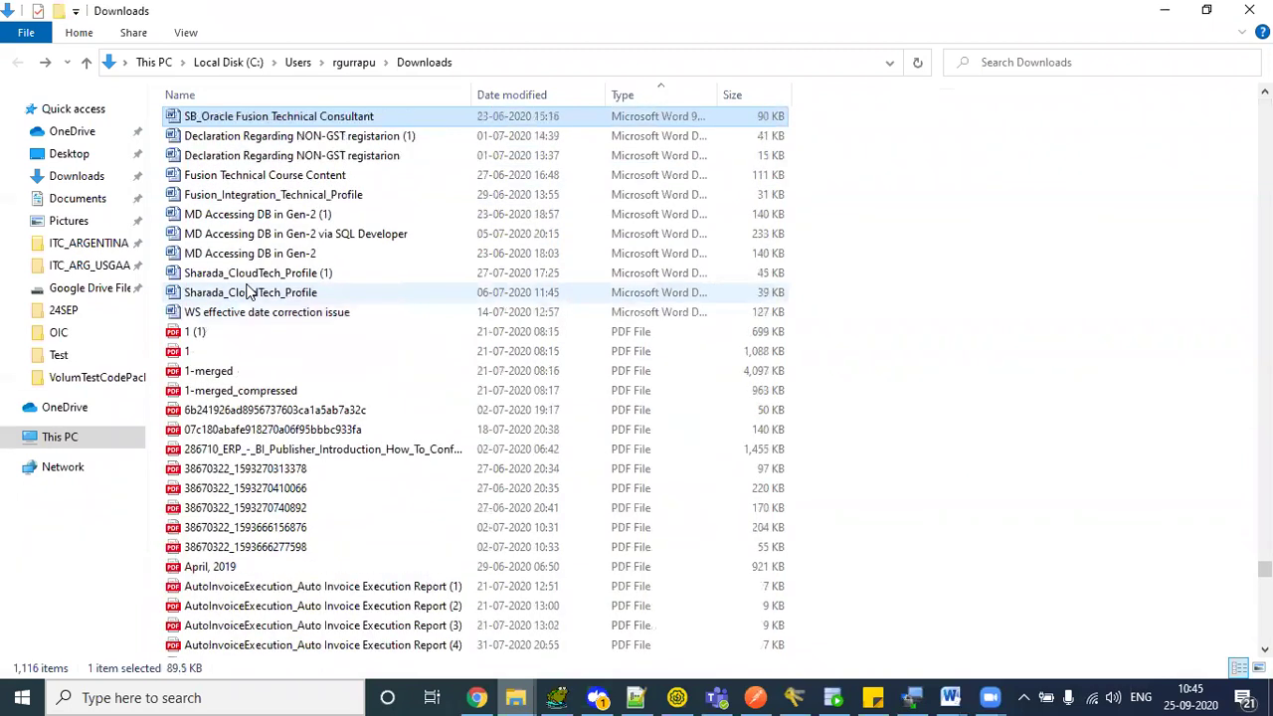
- In a new browser tab, go to the shared Google Drive folder from the TL bookmarks
{"action": "left_click", "coordinate": [481, 698]}
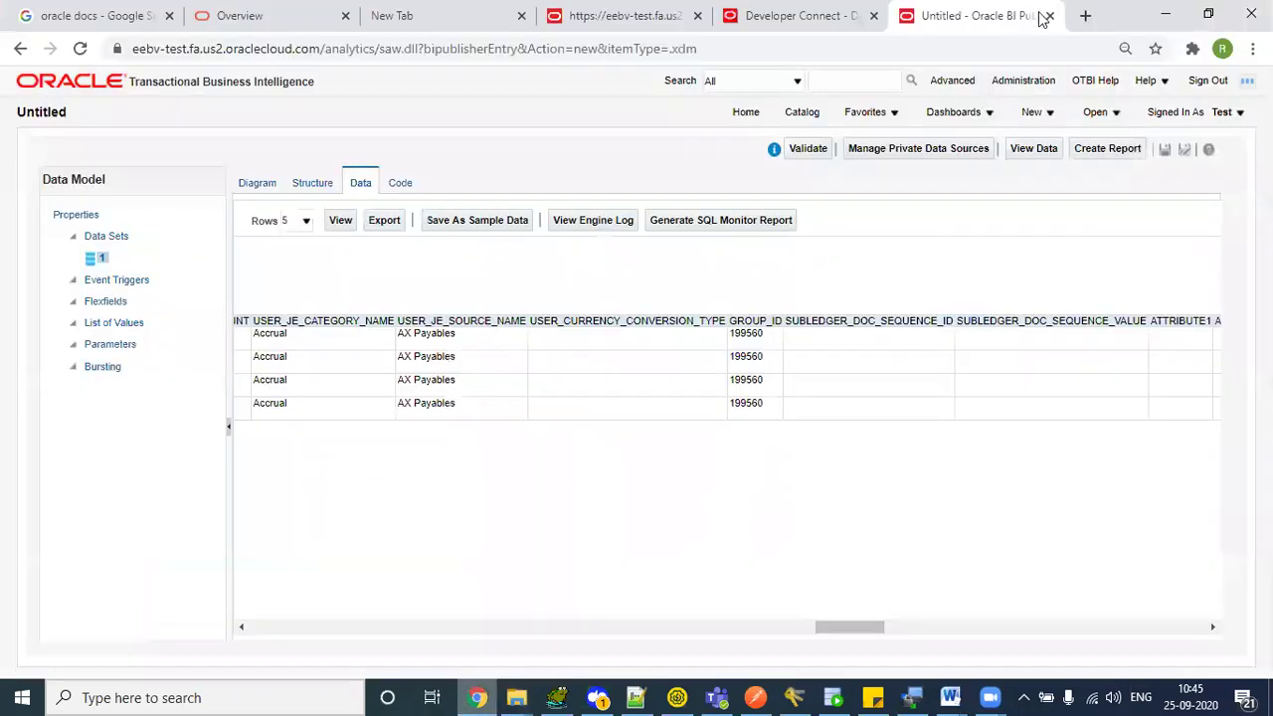
{"action": "left_click", "coordinate": [1085, 15]}
{"action": "left_click", "coordinate": [254, 77]}
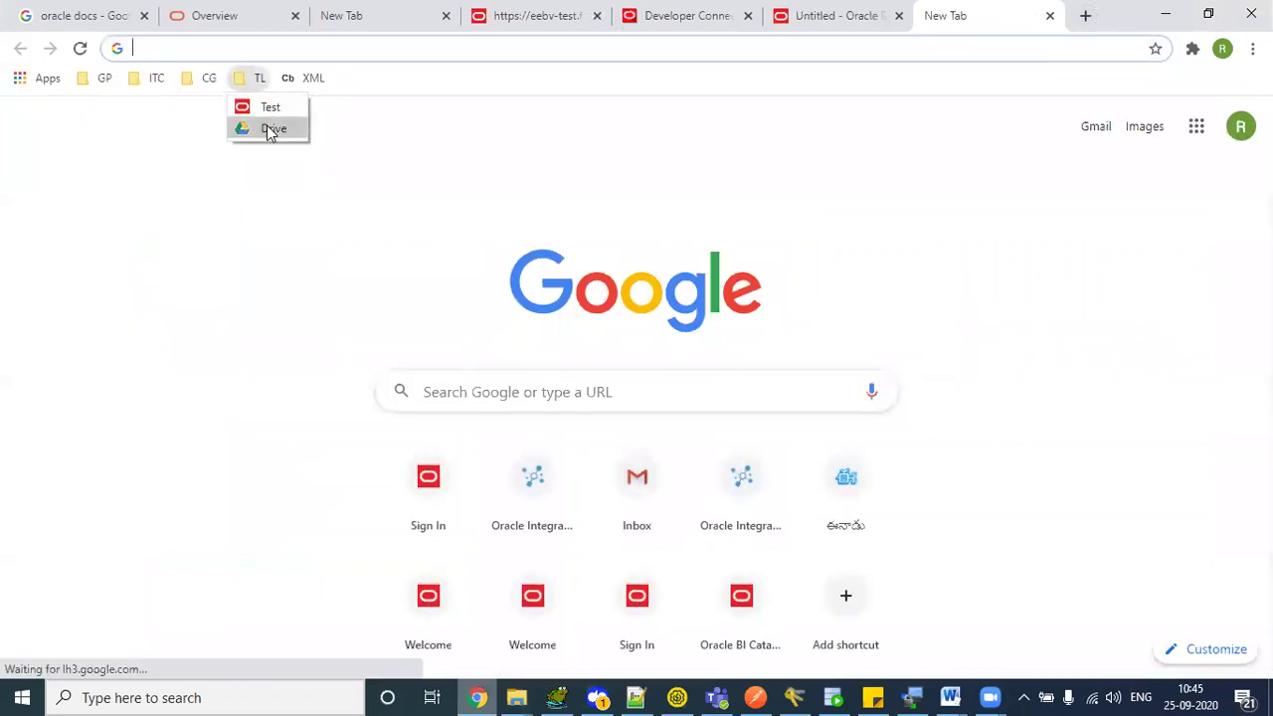
{"action": "left_click", "coordinate": [267, 126]}
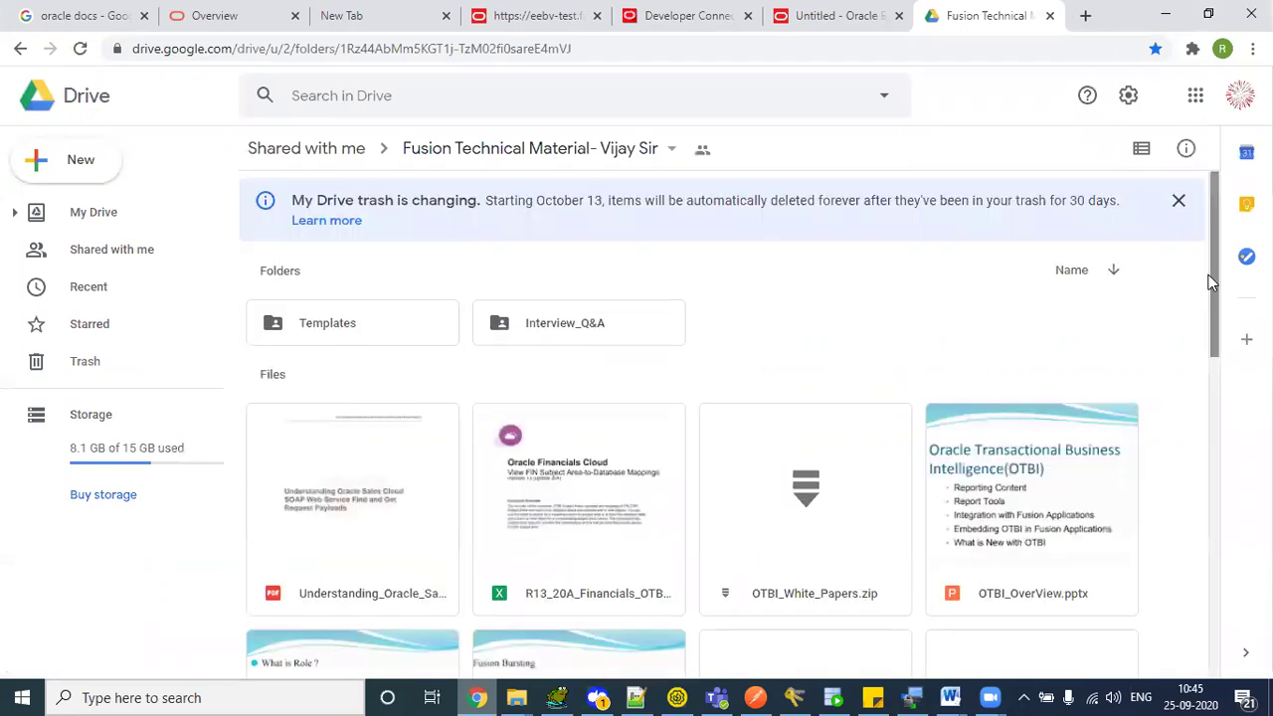
{"action": "left_click_drag", "start_coordinate": [1214, 286], "coordinate": [1214, 590]}
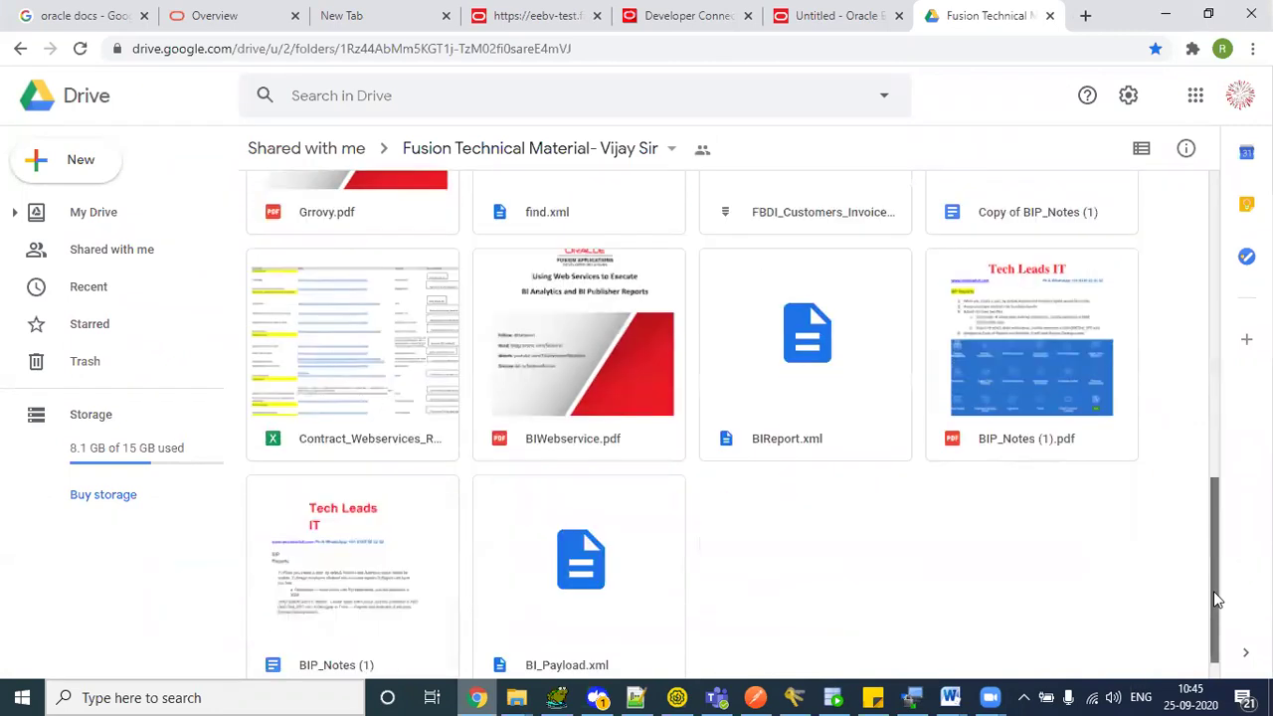
- Download the Contract_Webservices spreadsheet, retrying past the virus scan notice, and open it
{"action": "right_click", "coordinate": [376, 366]}
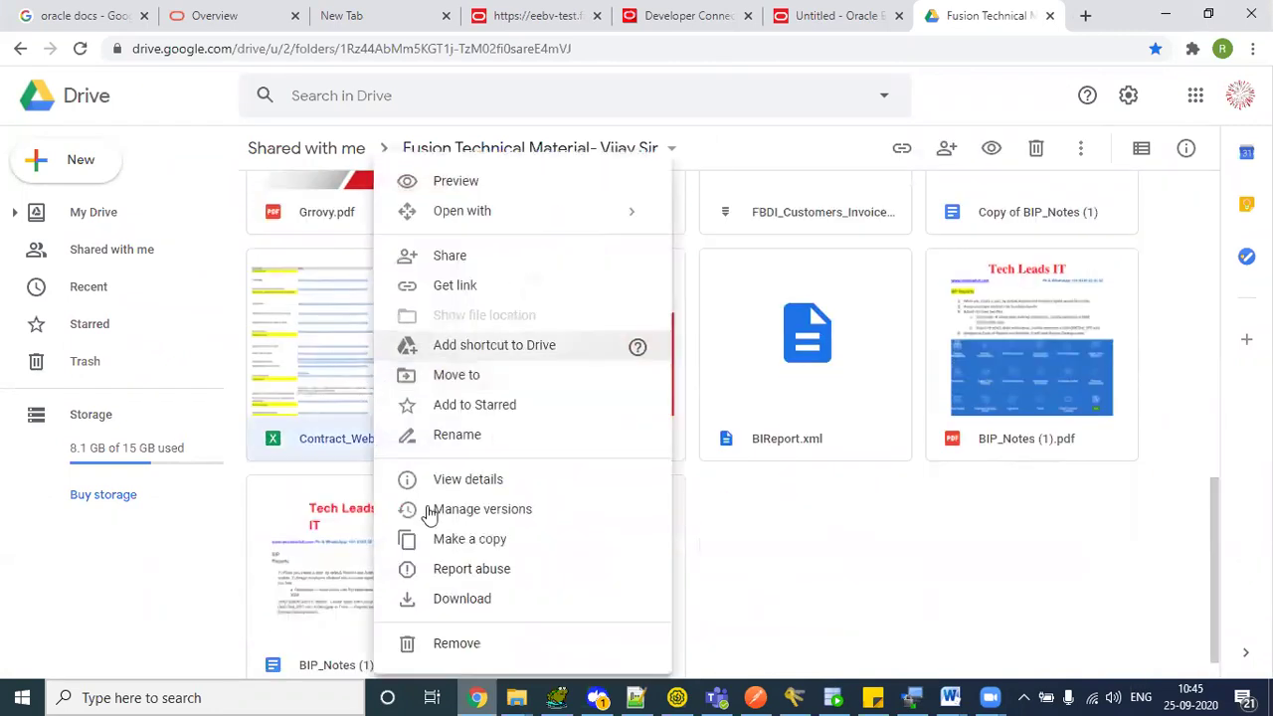
{"action": "left_click", "coordinate": [463, 599]}
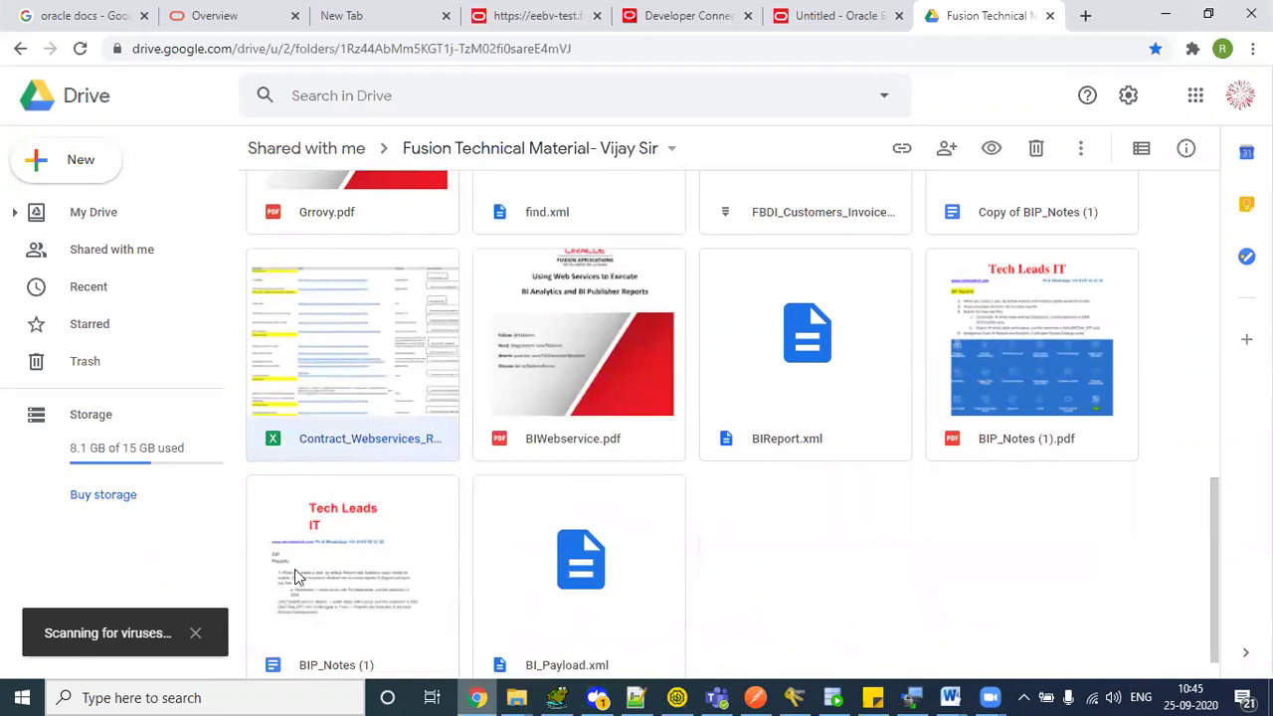
{"action": "left_click", "coordinate": [195, 634]}
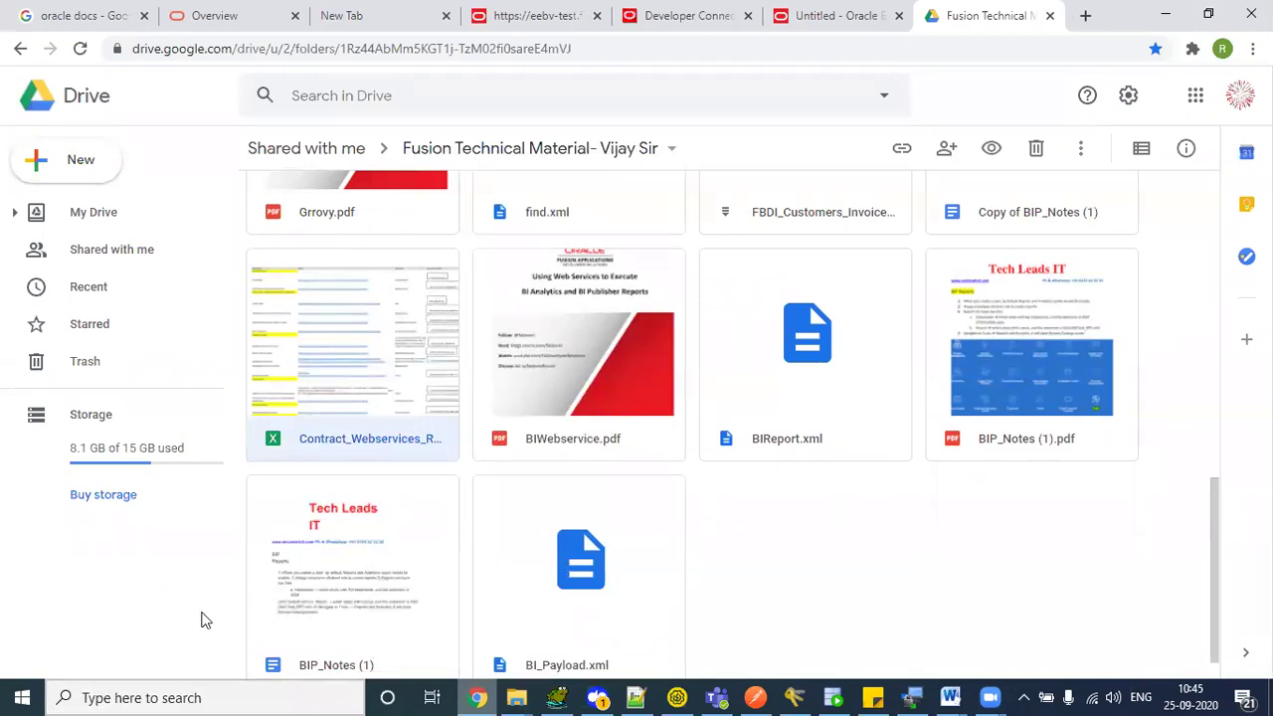
{"action": "right_click", "coordinate": [401, 301]}
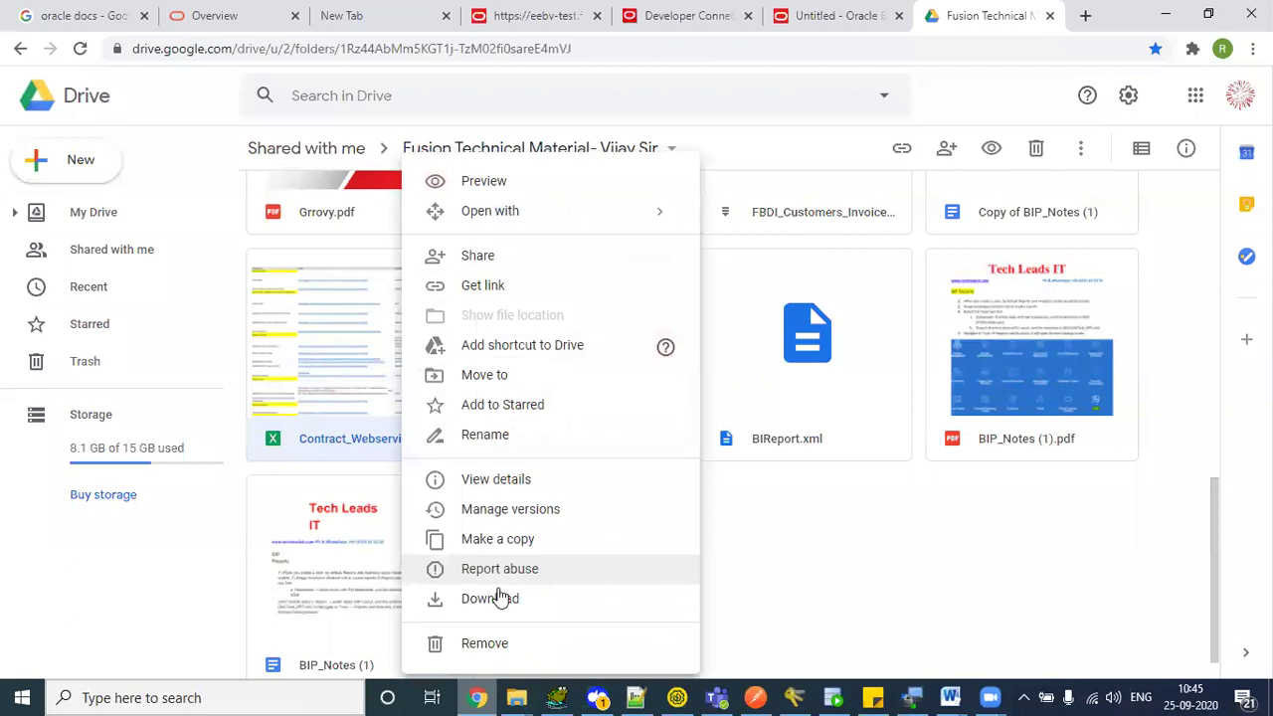
{"action": "left_click", "coordinate": [500, 599]}
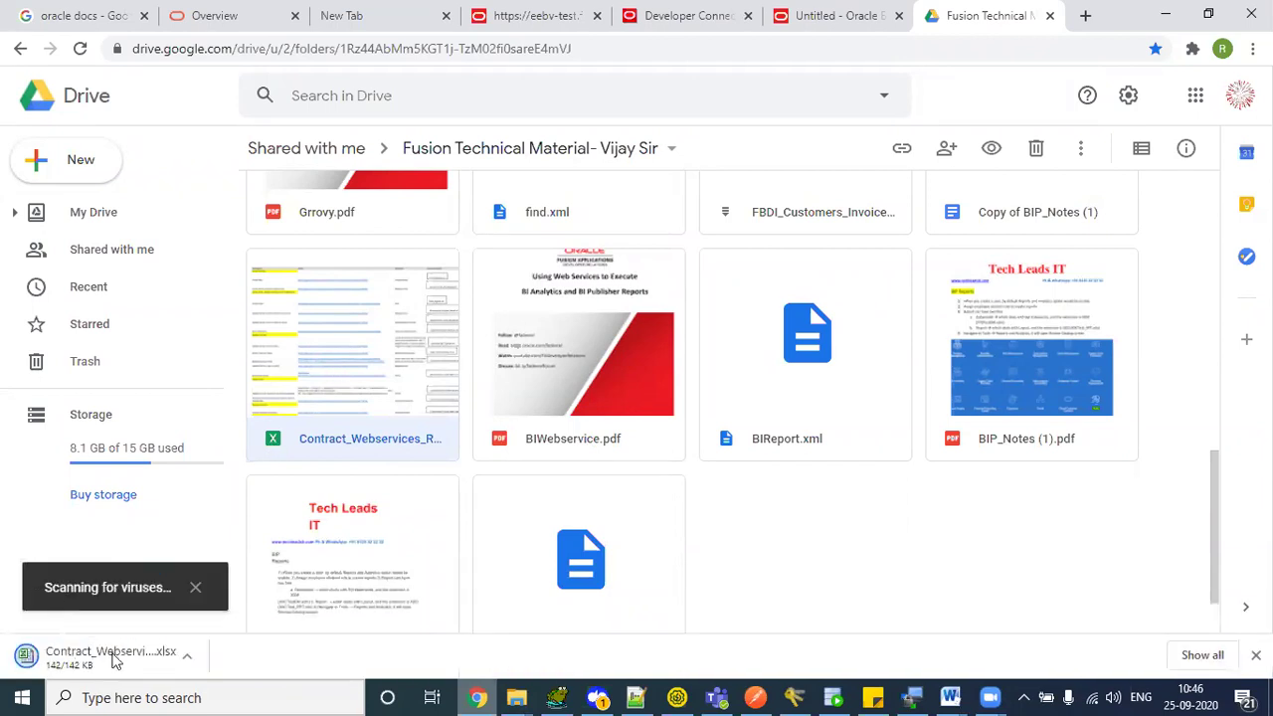
{"action": "left_click", "coordinate": [72, 662]}
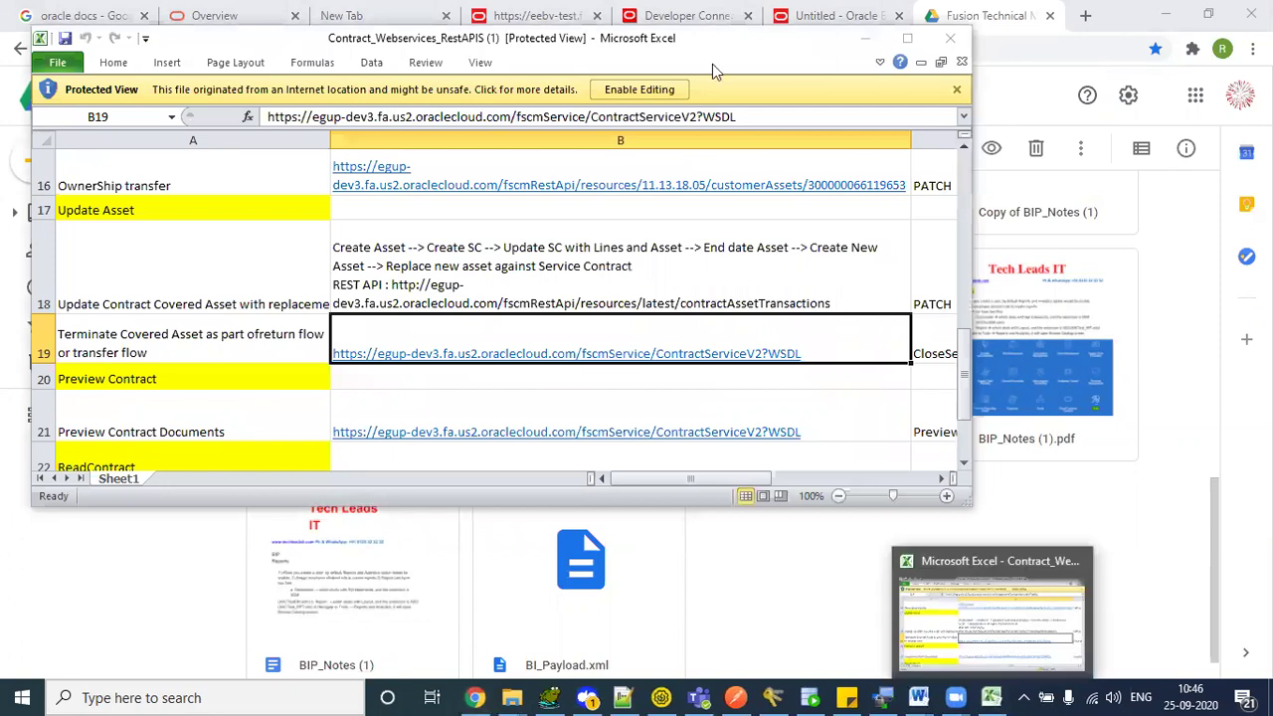
- Enable editing and review the Create Contract and Create NDA rows and their WSDL URLs
{"action": "left_click", "coordinate": [638, 90]}
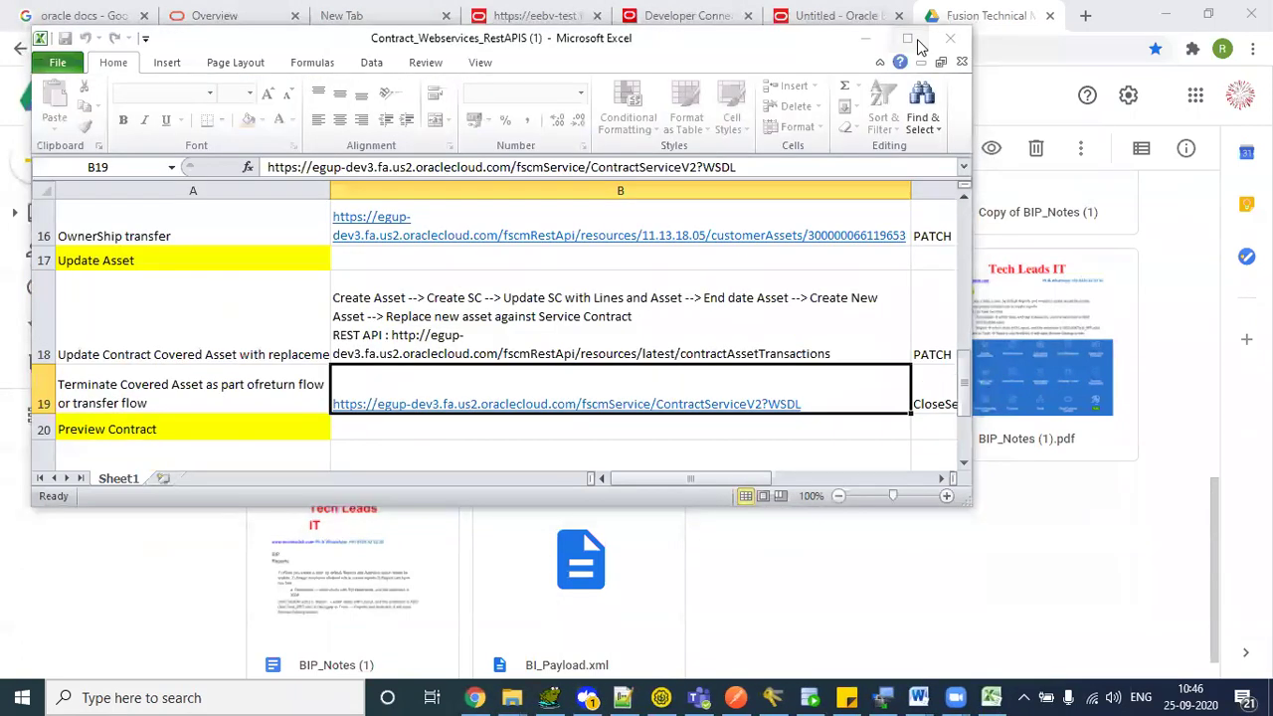
{"action": "key", "text": "Left"}
{"action": "key", "text": "Up"}
{"action": "key", "text": "Up"}
{"action": "key", "text": "Up"}
{"action": "key", "text": "Up"}
{"action": "key", "text": "Up"}
{"action": "key", "text": "Up"}
{"action": "key", "text": "Up"}
{"action": "key", "text": "Up"}
{"action": "key", "text": "Up"}
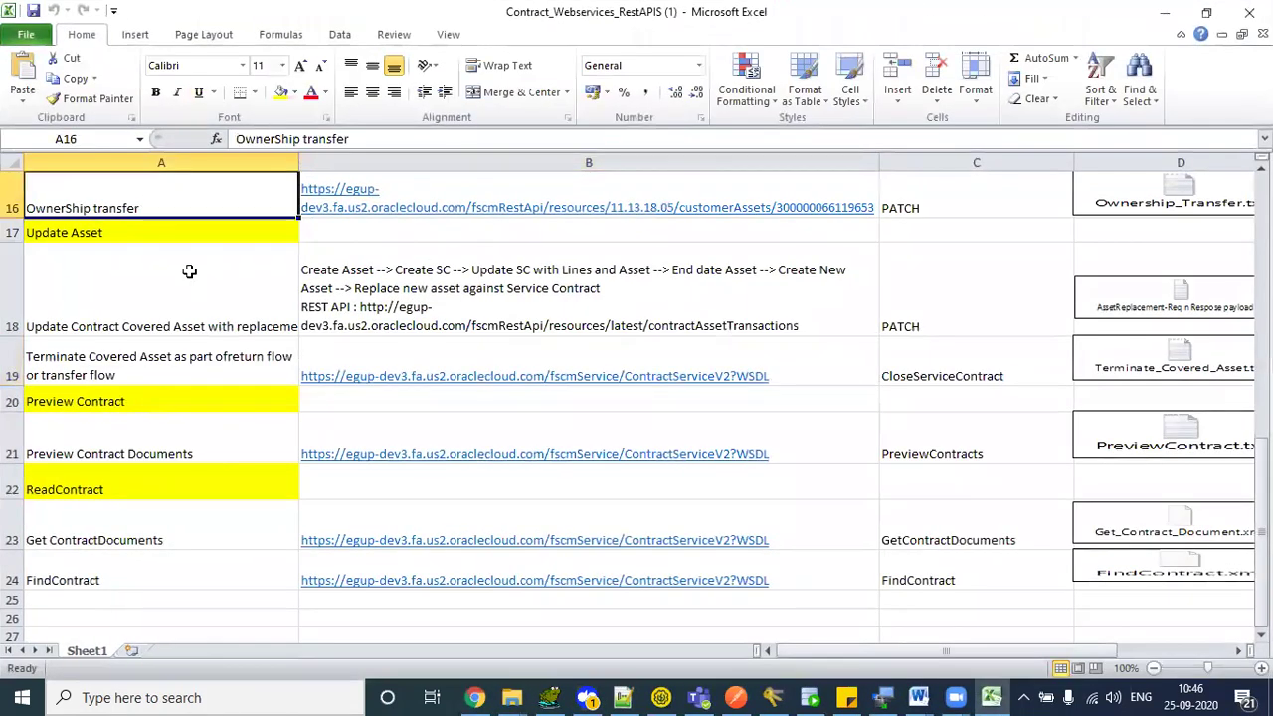
{"action": "key", "text": "Up"}
{"action": "key", "text": "Up"}
{"action": "key", "text": "Up"}
{"action": "key", "text": "Up"}
{"action": "key", "text": "Up"}
{"action": "key", "text": "Up"}
{"action": "key", "text": "Up"}
{"action": "key", "text": "Up"}
{"action": "key", "text": "Up"}
{"action": "key", "text": "Down"}
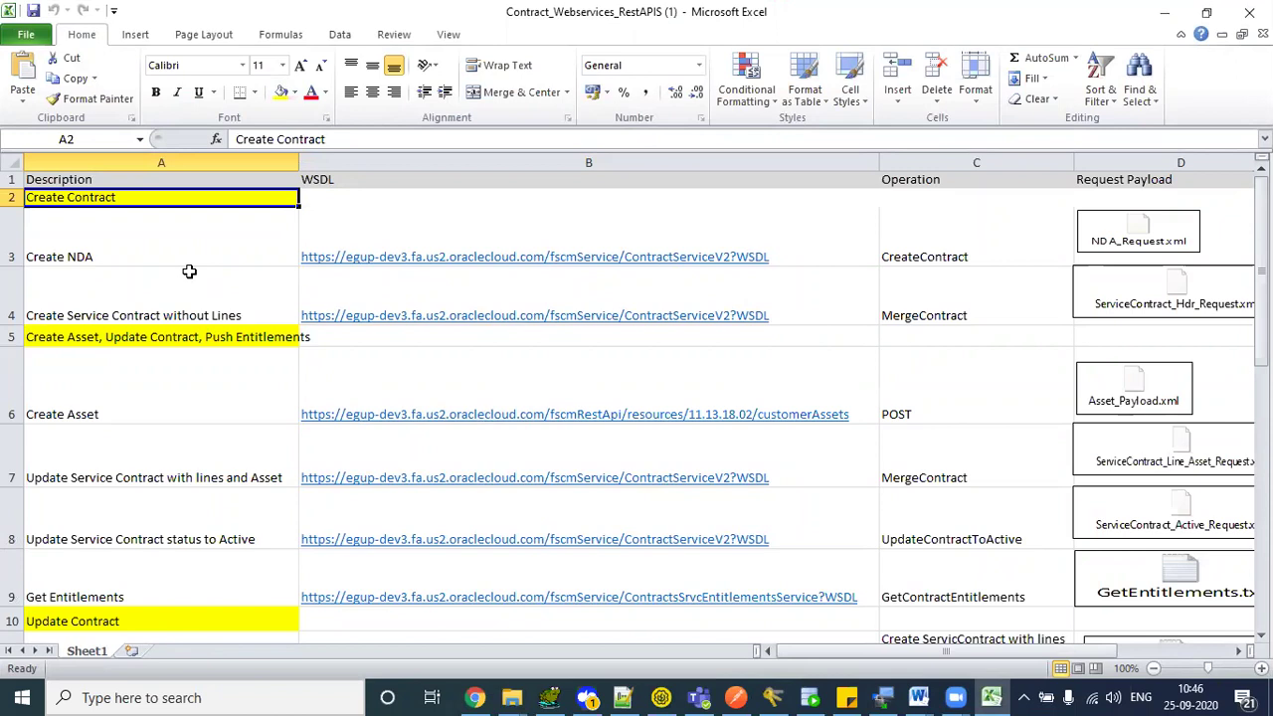
{"action": "key", "text": "Down"}
{"action": "key", "text": "Up"}
{"action": "key", "text": "Down"}
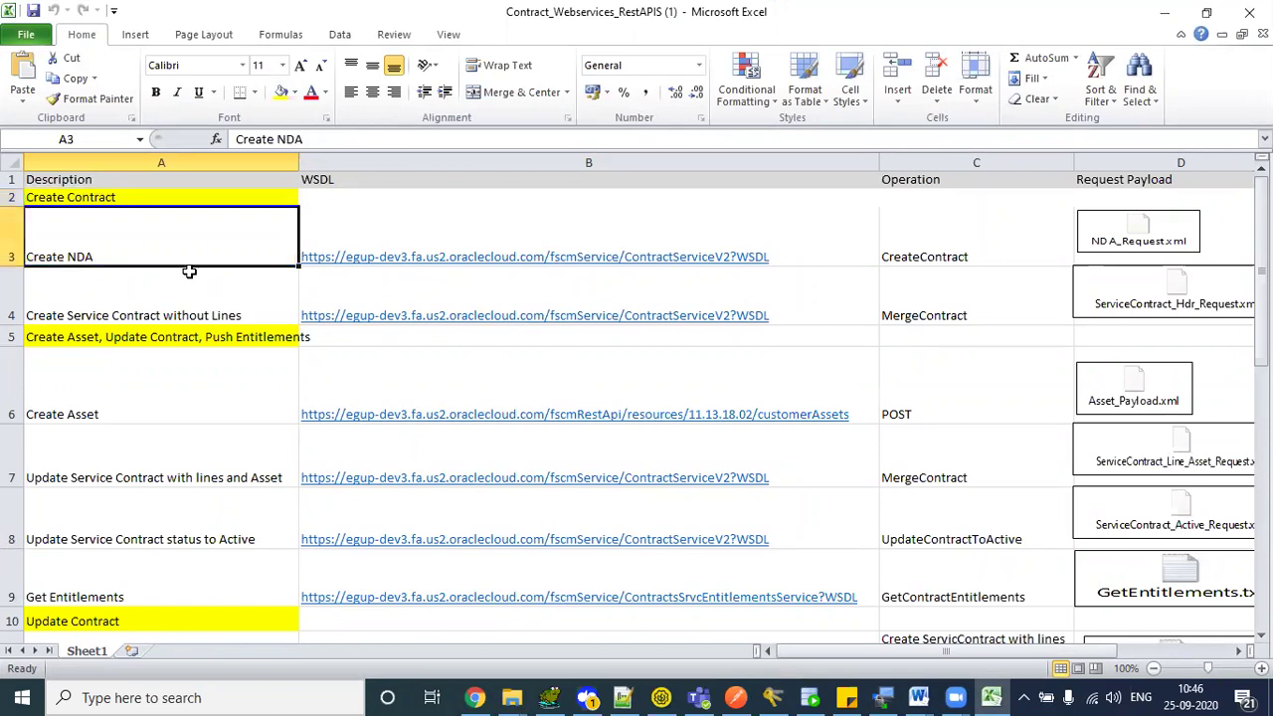
{"action": "key", "text": "Right"}
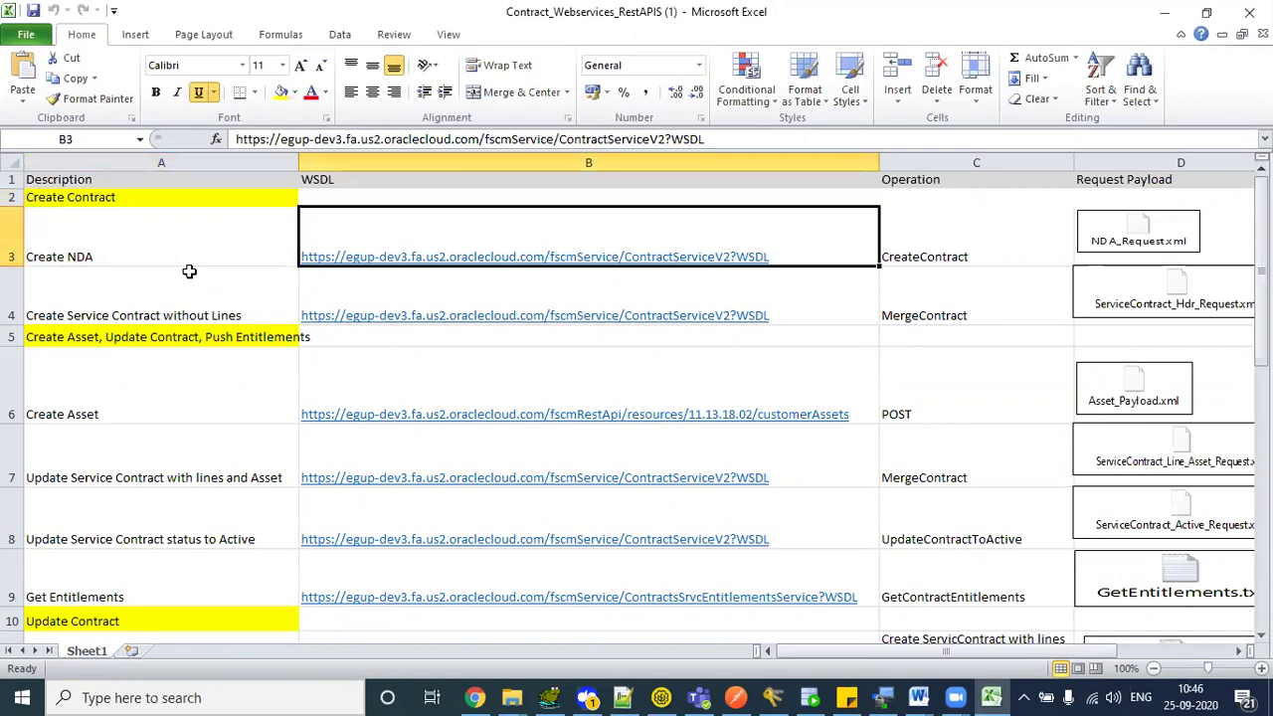
{"action": "key", "text": "Down"}
{"action": "key", "text": "Up"}
- Review the CreateContract and MergeContract operations and the NDA request and response payloads
{"action": "key", "text": "Right"}
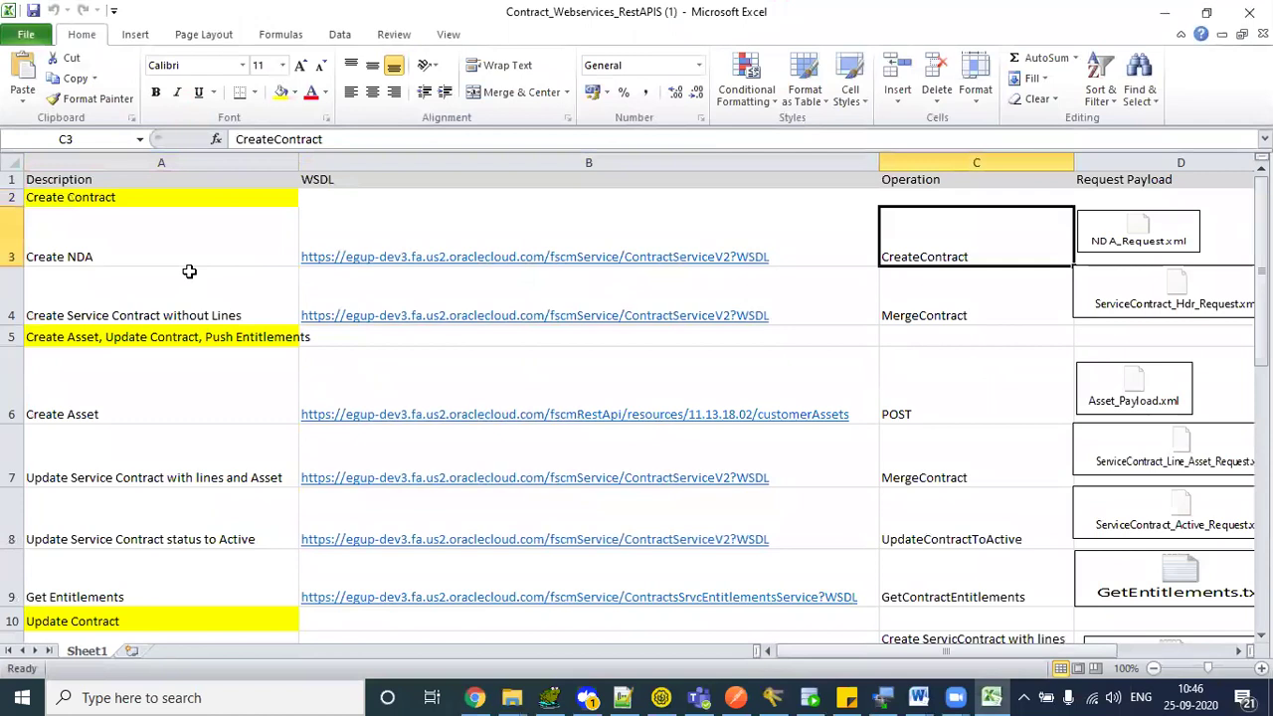
{"action": "left_click", "coordinate": [923, 307]}
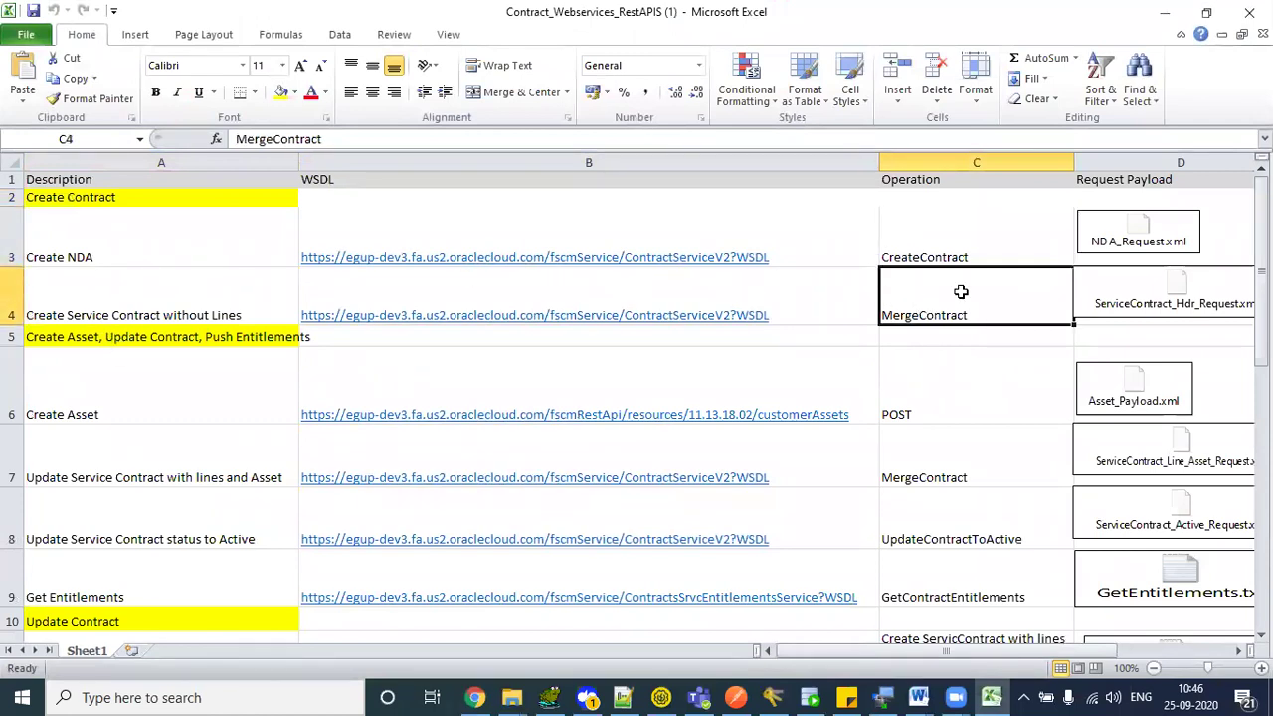
{"action": "left_click", "coordinate": [983, 210]}
{"action": "key", "text": "Right"}
{"action": "key", "text": "Right"}
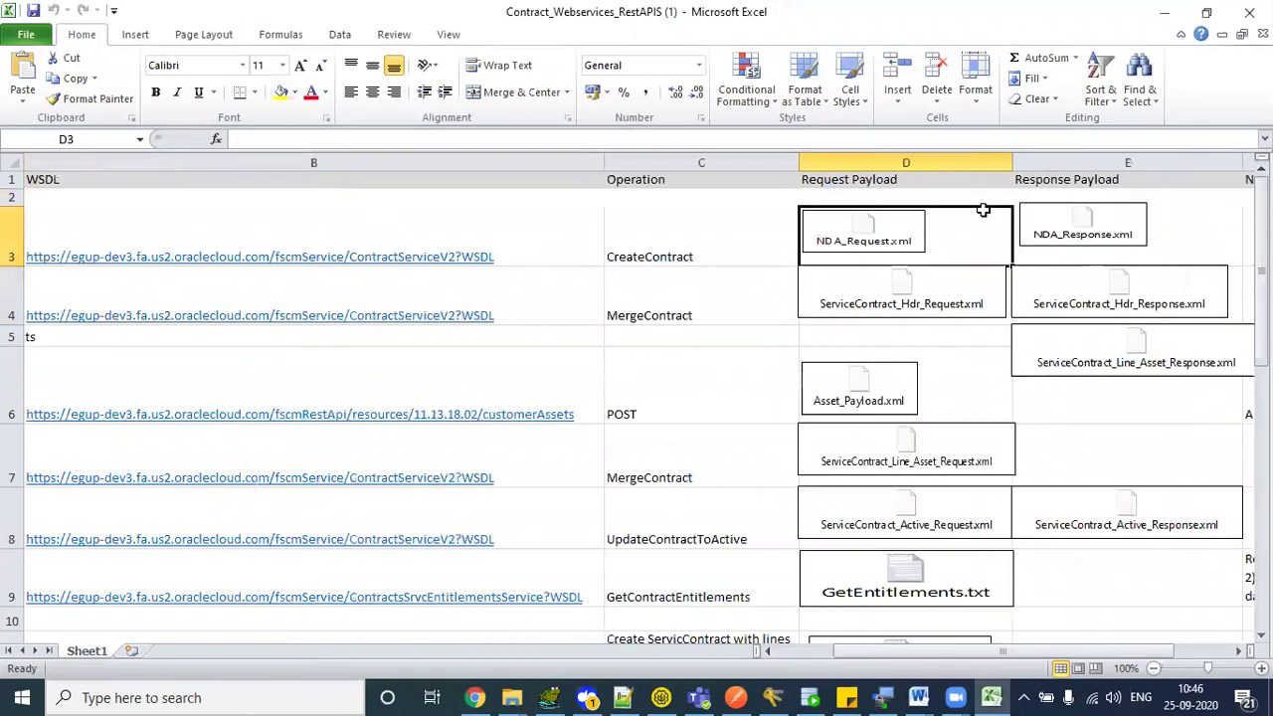
{"action": "key", "text": "Left"}
{"action": "key", "text": "Left"}
{"action": "key", "text": "Left"}
{"action": "key", "text": "Left"}
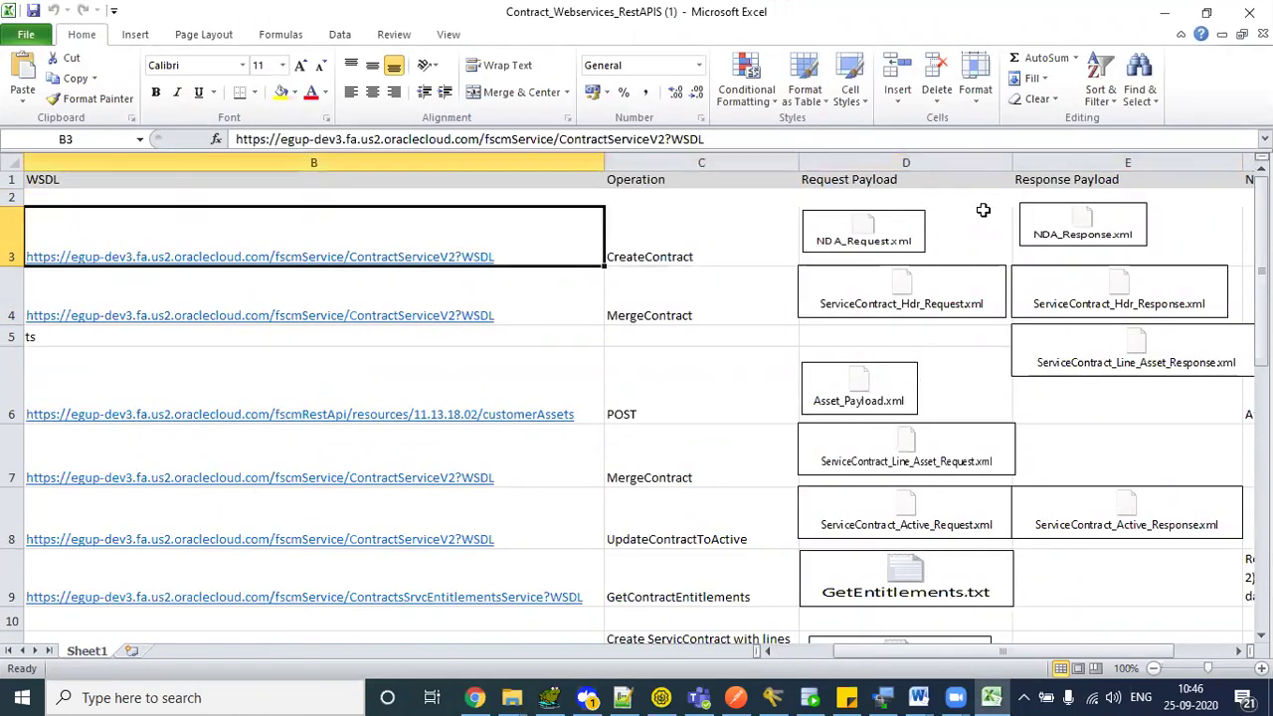
{"action": "key", "text": "Right"}
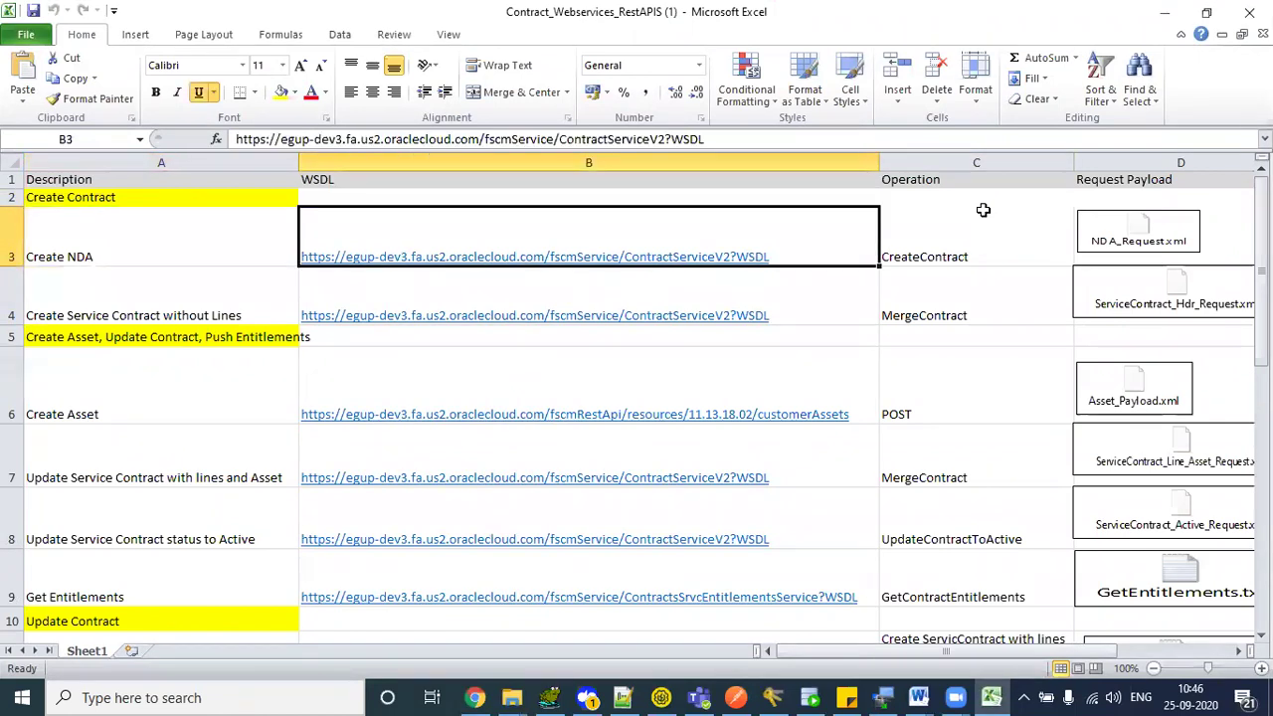
{"action": "key", "text": "Right"}
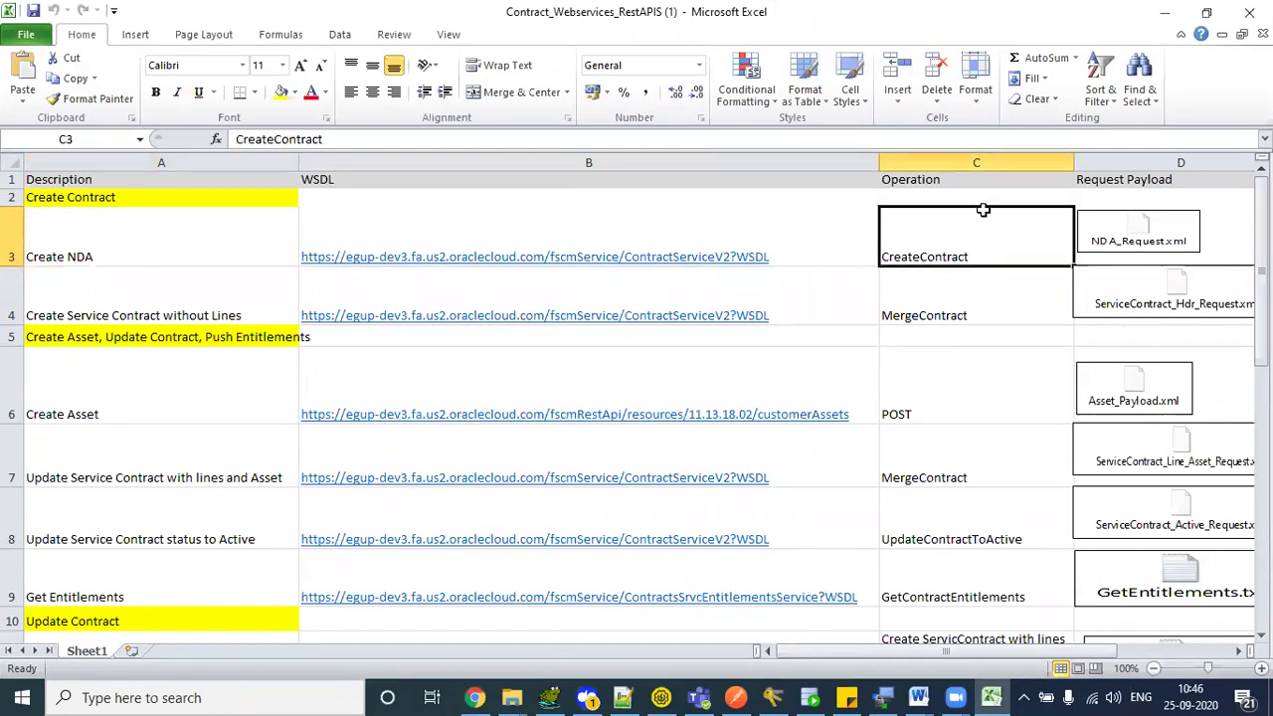
{"action": "key", "text": "Right"}
{"action": "key", "text": "Right"}
{"action": "key", "text": "Left"}
{"action": "key", "text": "Left"}
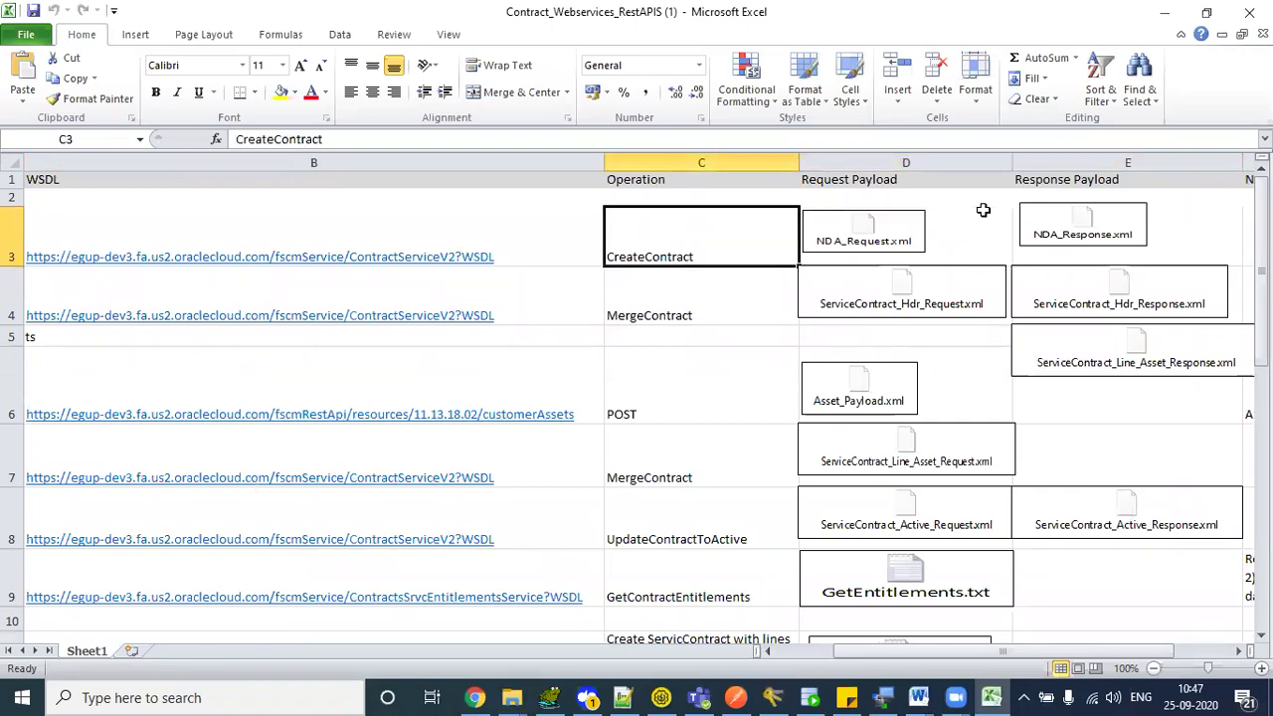
{"action": "key", "text": "Left"}
{"action": "key", "text": "Left"}
{"action": "key", "text": "Right"}
{"action": "key", "text": "Left"}
{"action": "key", "text": "Down"}
{"action": "key", "text": "Down"}
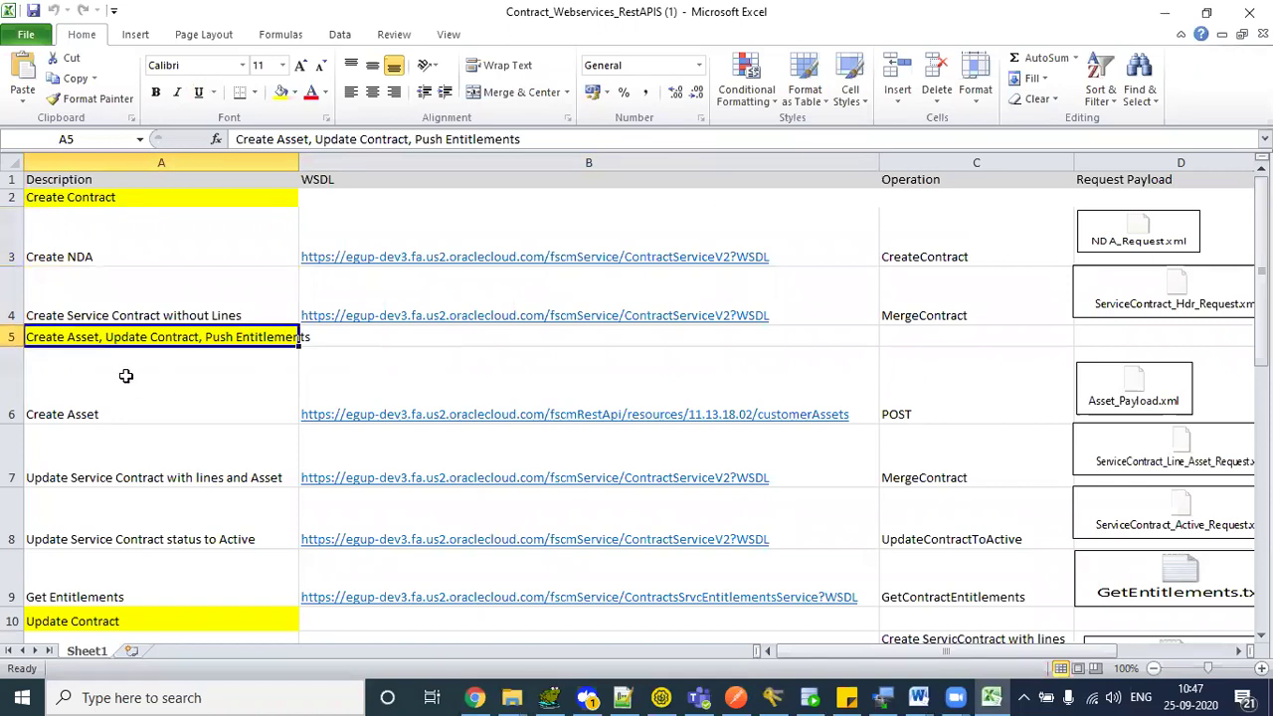
- Review the Create Asset rows, their URL, POST operation and Asset_Payload.xml attachment
{"action": "left_click", "coordinate": [185, 387]}
{"action": "left_click", "coordinate": [107, 338]}
{"action": "left_click", "coordinate": [171, 398]}
{"action": "key", "text": "shift+Down"}
{"action": "key", "text": "shift+Down"}
{"action": "key", "text": "shift+Down"}
{"action": "key", "text": "shift+Down"}
{"action": "key", "text": "shift+Up"}
{"action": "key", "text": "shift+Right"}
{"action": "key", "text": "shift+Right"}
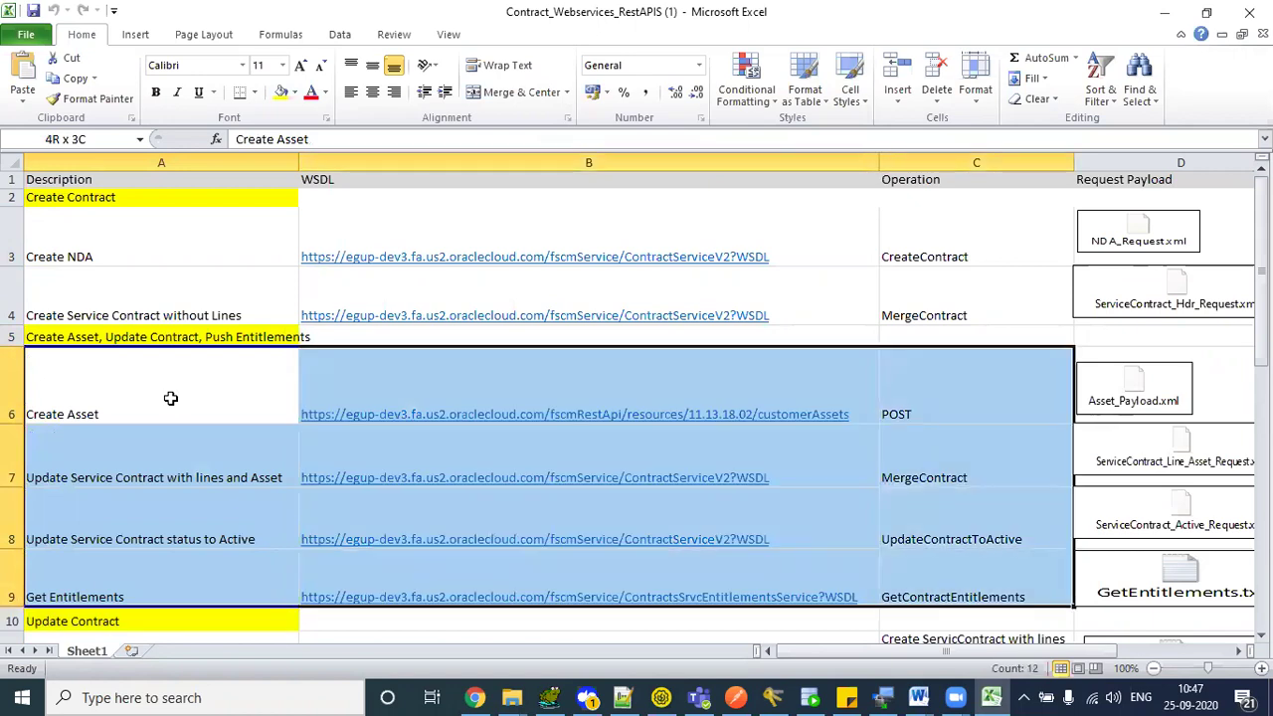
{"action": "left_click", "coordinate": [909, 390]}
{"action": "left_click", "coordinate": [721, 379]}
{"action": "key", "text": "Right"}
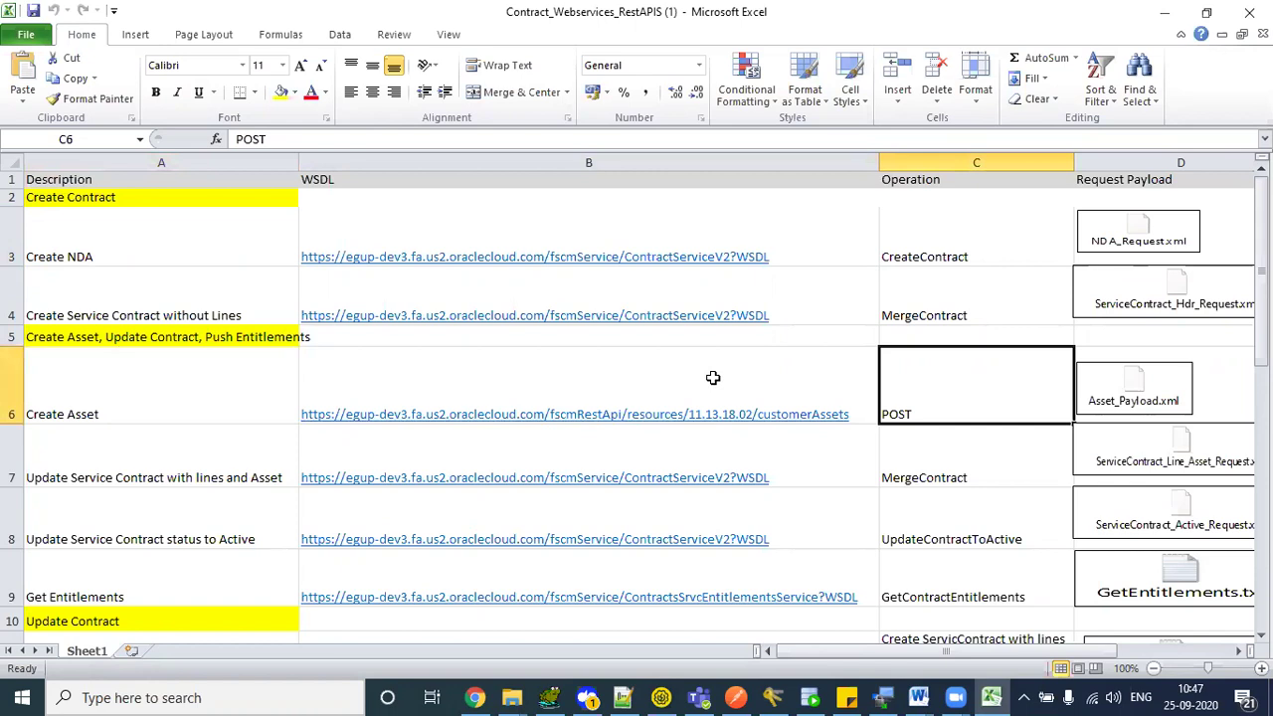
{"action": "key", "text": "Right"}
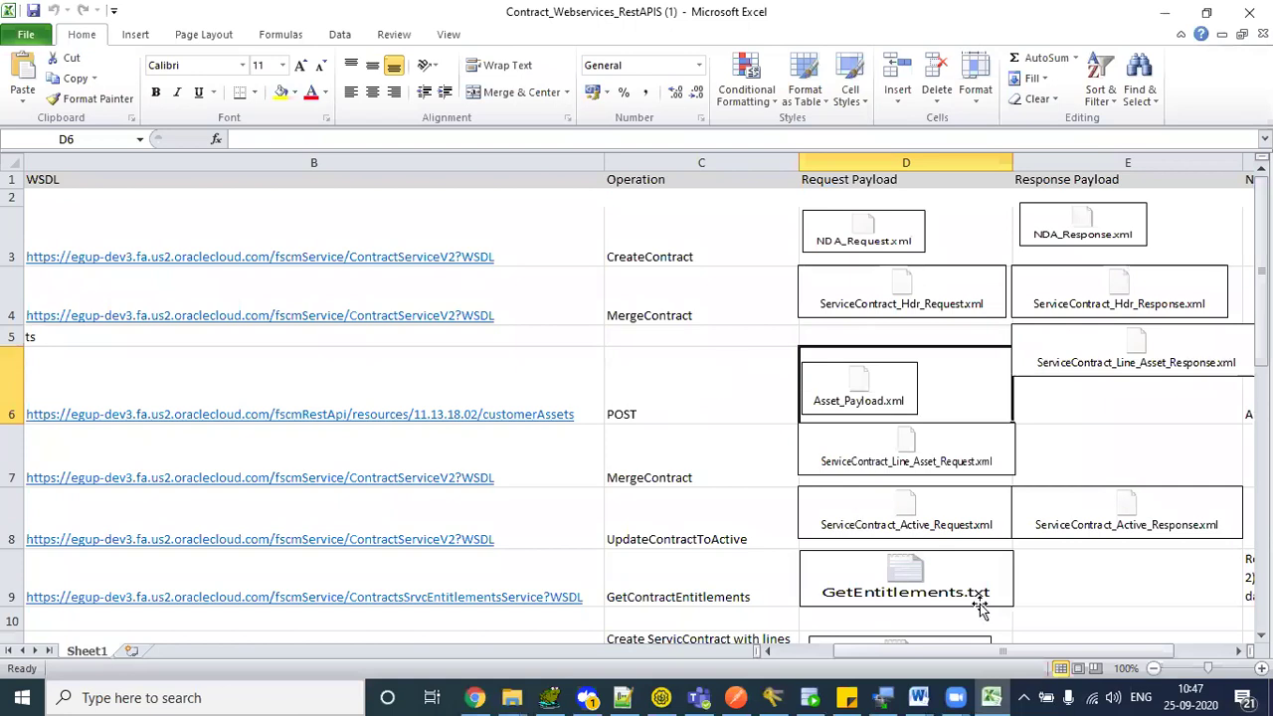
- Select the importJournals block of request XML in SoapUI
{"action": "mouse_move", "coordinate": [668, 696]}
{"action": "left_click", "coordinate": [667, 653]}
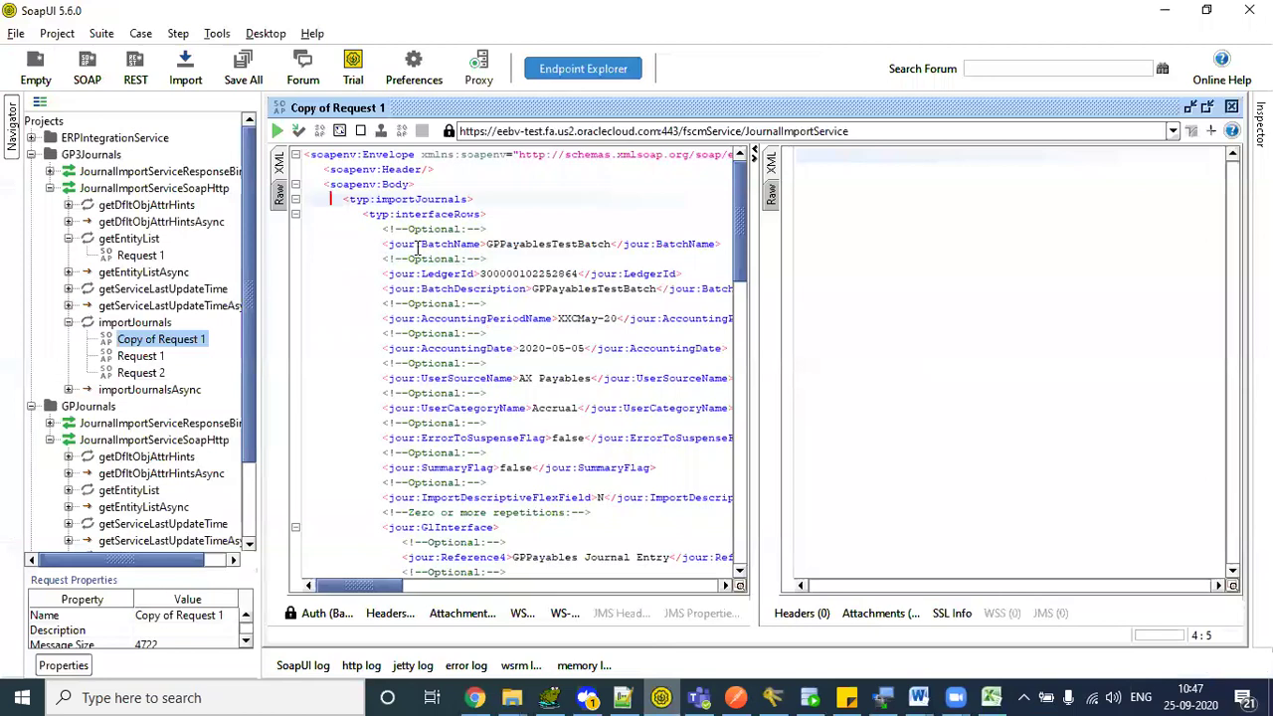
{"action": "left_click_drag", "start_coordinate": [333, 199], "coordinate": [557, 423]}
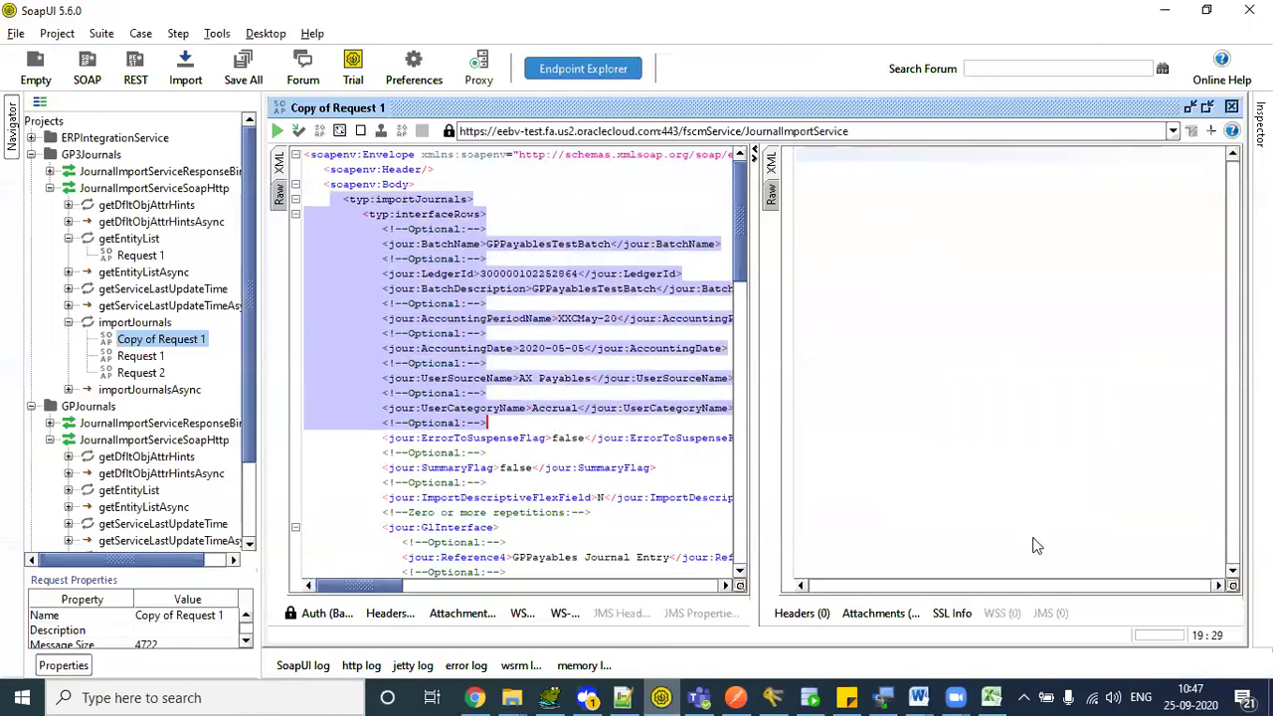
- Check the customerAssets URL in B6 and the Update Service Contract WSDL in B7
{"action": "key", "text": "alt+Tab"}
{"action": "left_click", "coordinate": [455, 363]}
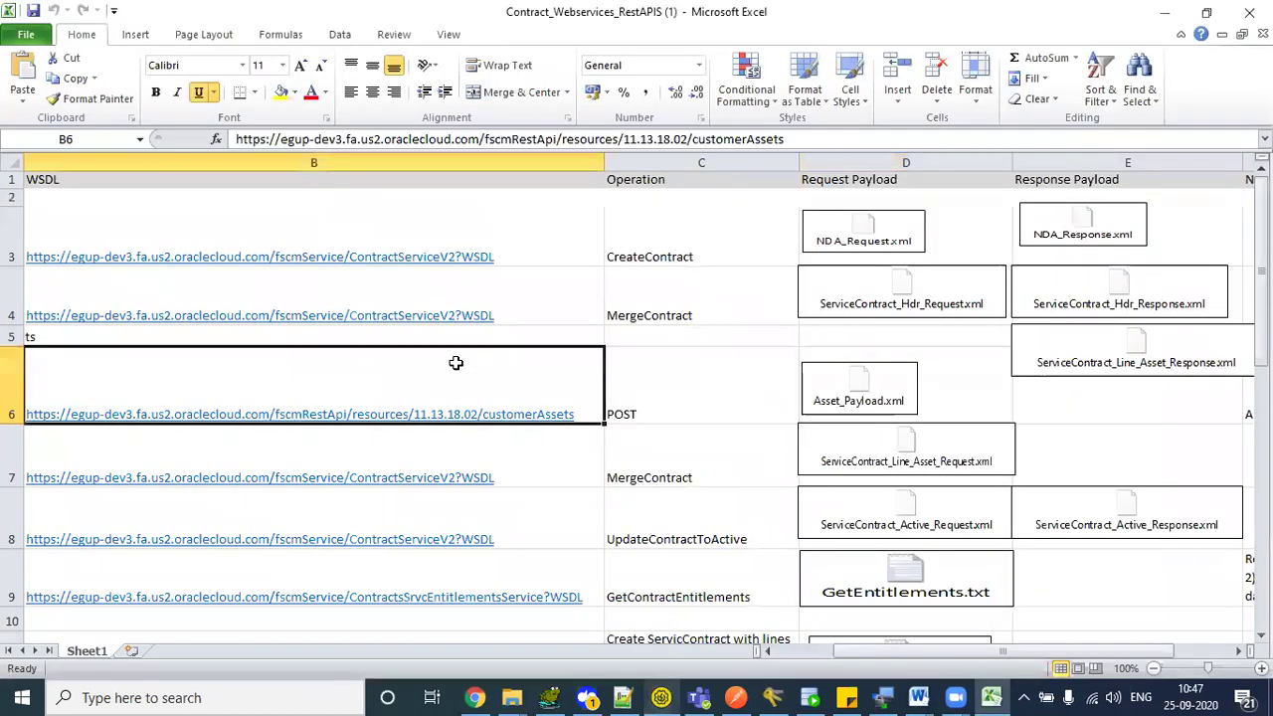
{"action": "key", "text": "Left"}
{"action": "key", "text": "Down"}
{"action": "key", "text": "Down"}
{"action": "key", "text": "Down"}
{"action": "key", "text": "Down"}
{"action": "key", "text": "Down"}
{"action": "key", "text": "Down"}
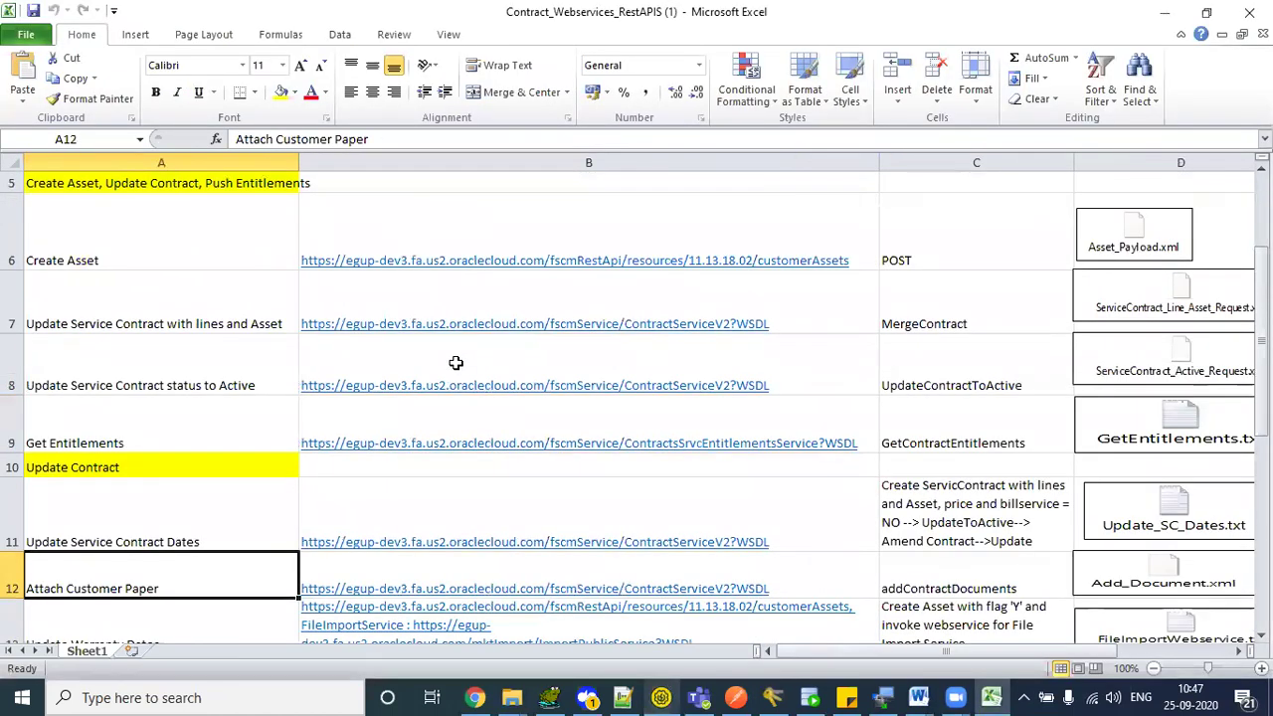
{"action": "key", "text": "Up"}
{"action": "key", "text": "Up"}
{"action": "key", "text": "Up"}
{"action": "key", "text": "Up"}
{"action": "key", "text": "Up"}
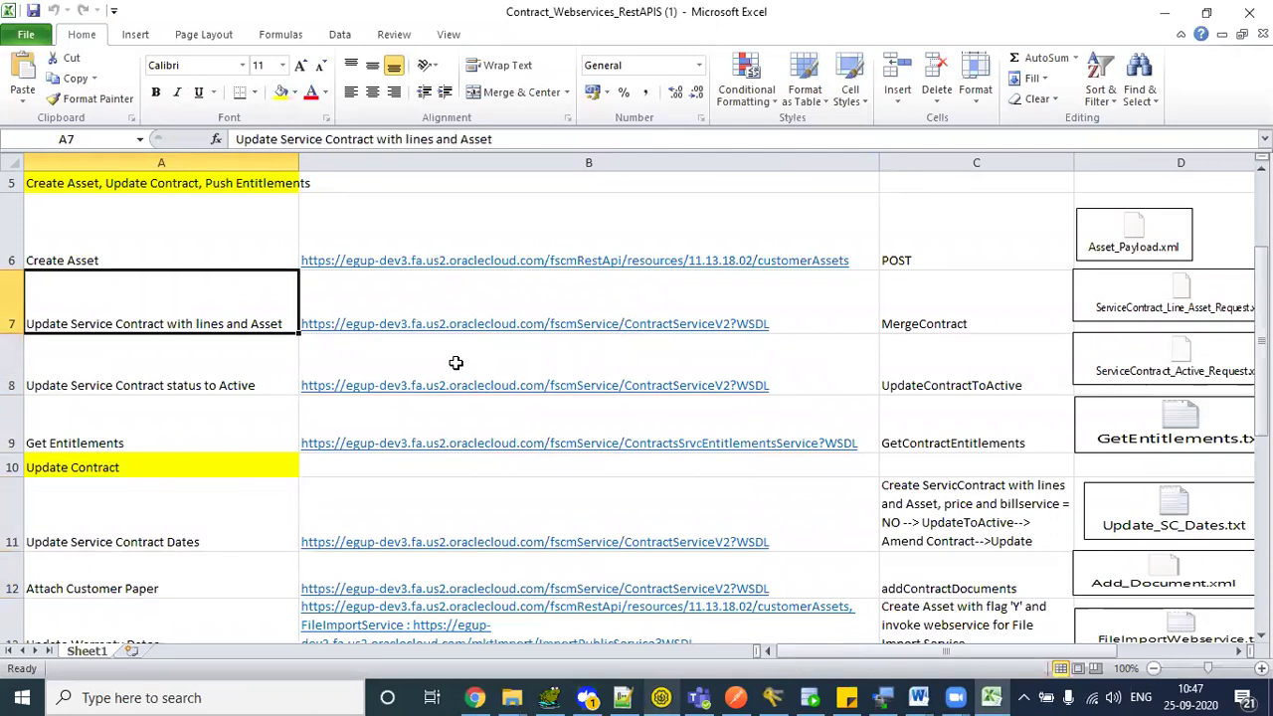
{"action": "key", "text": "Right"}
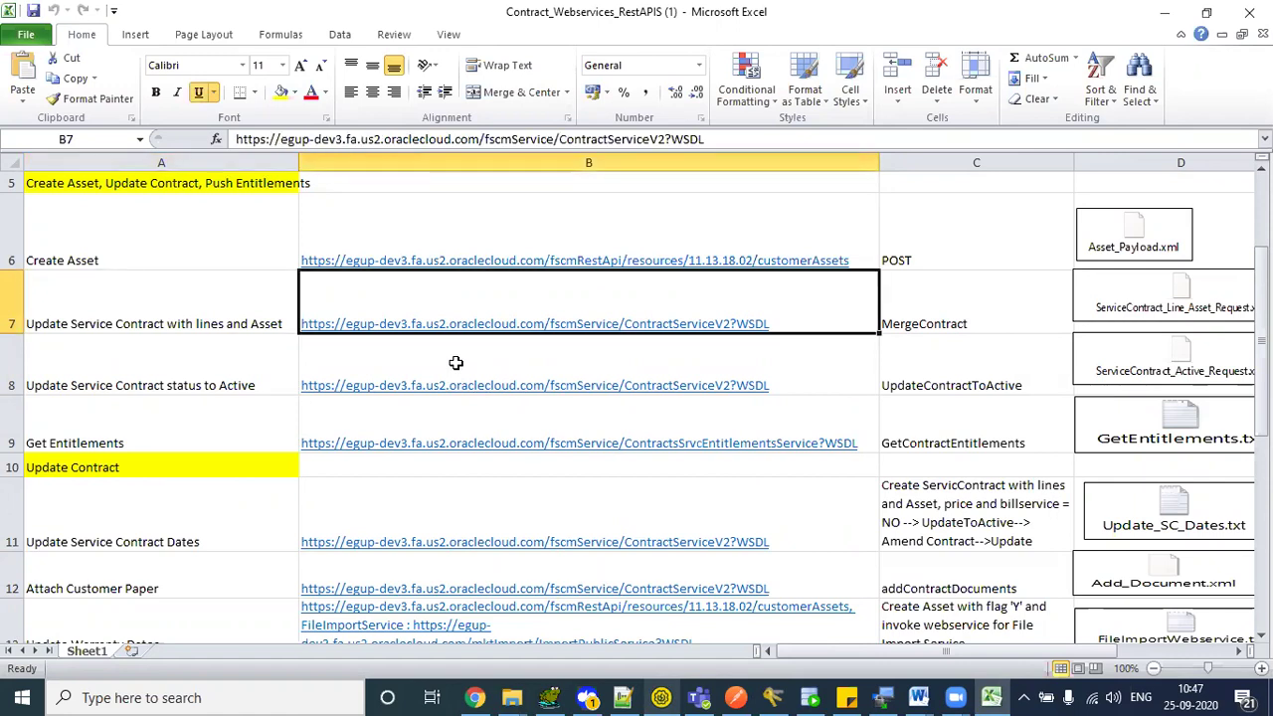
{"action": "key", "text": "alt+Tab"}
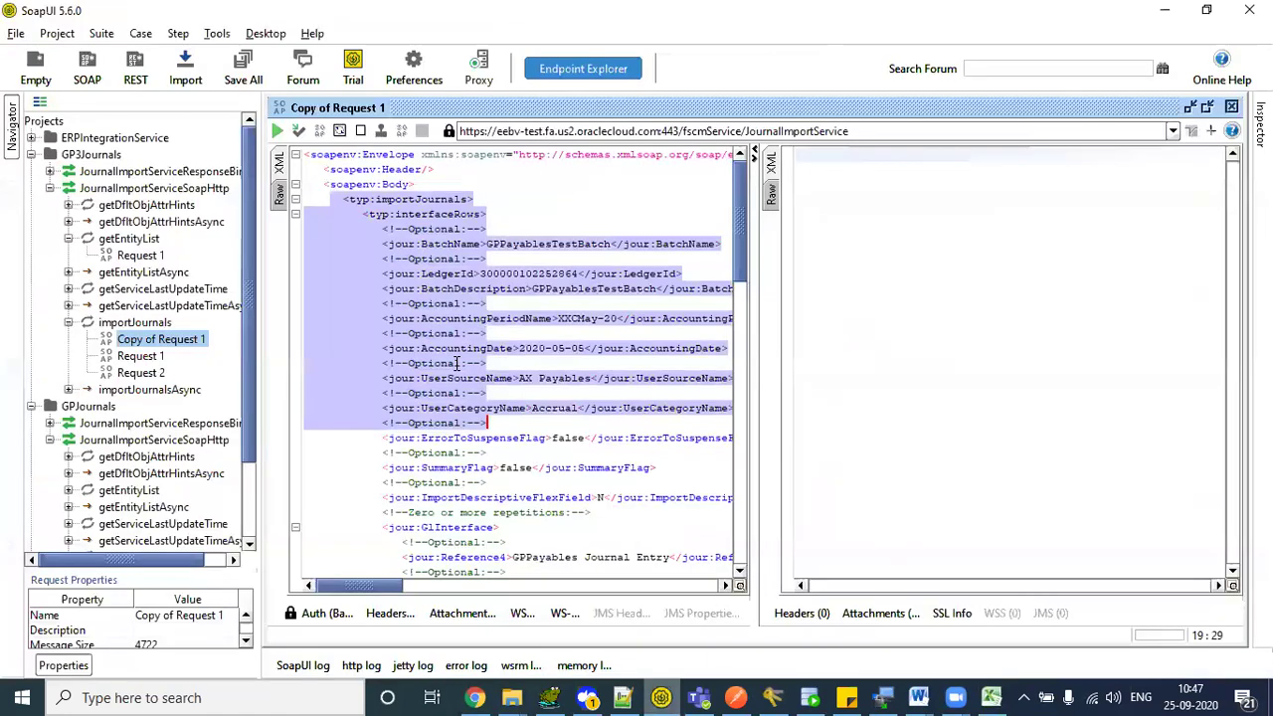
- Look over the importJournals XML fields from BatchName to SummaryFlag and the getEntityList operation
{"action": "left_click", "coordinate": [415, 194]}
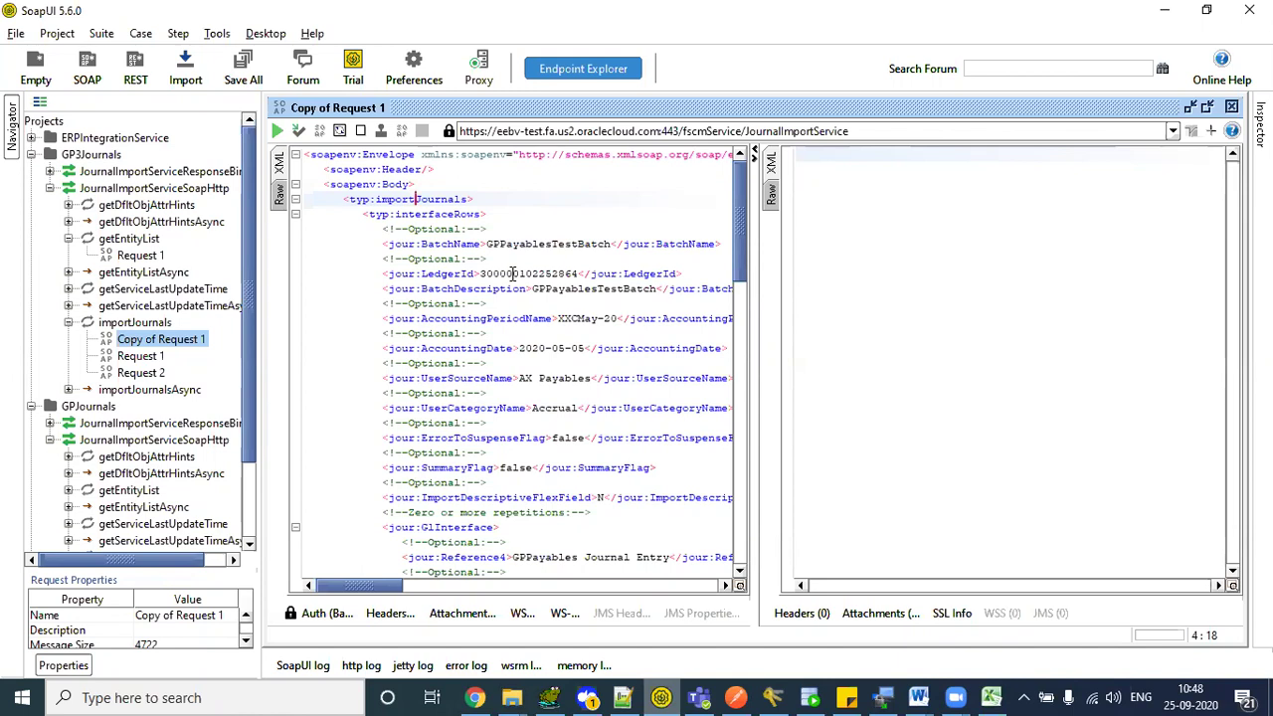
{"action": "left_click_drag", "start_coordinate": [384, 244], "coordinate": [517, 484]}
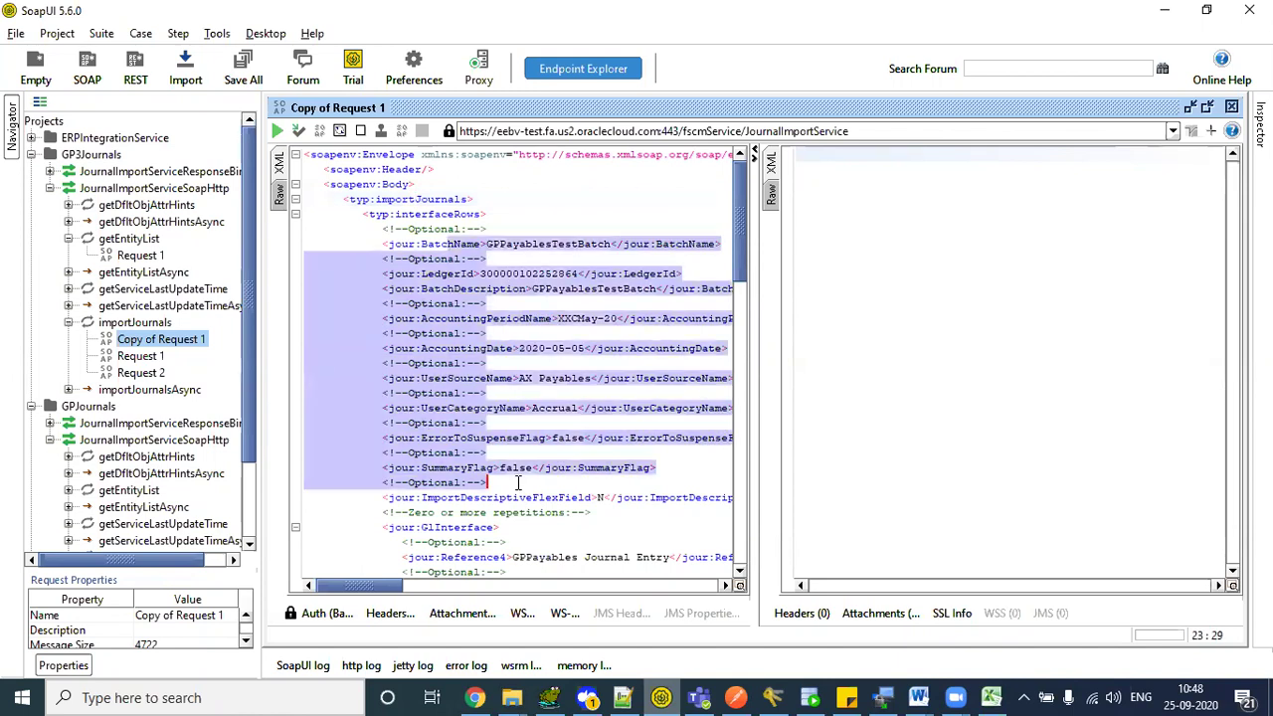
{"action": "left_click", "coordinate": [517, 484]}
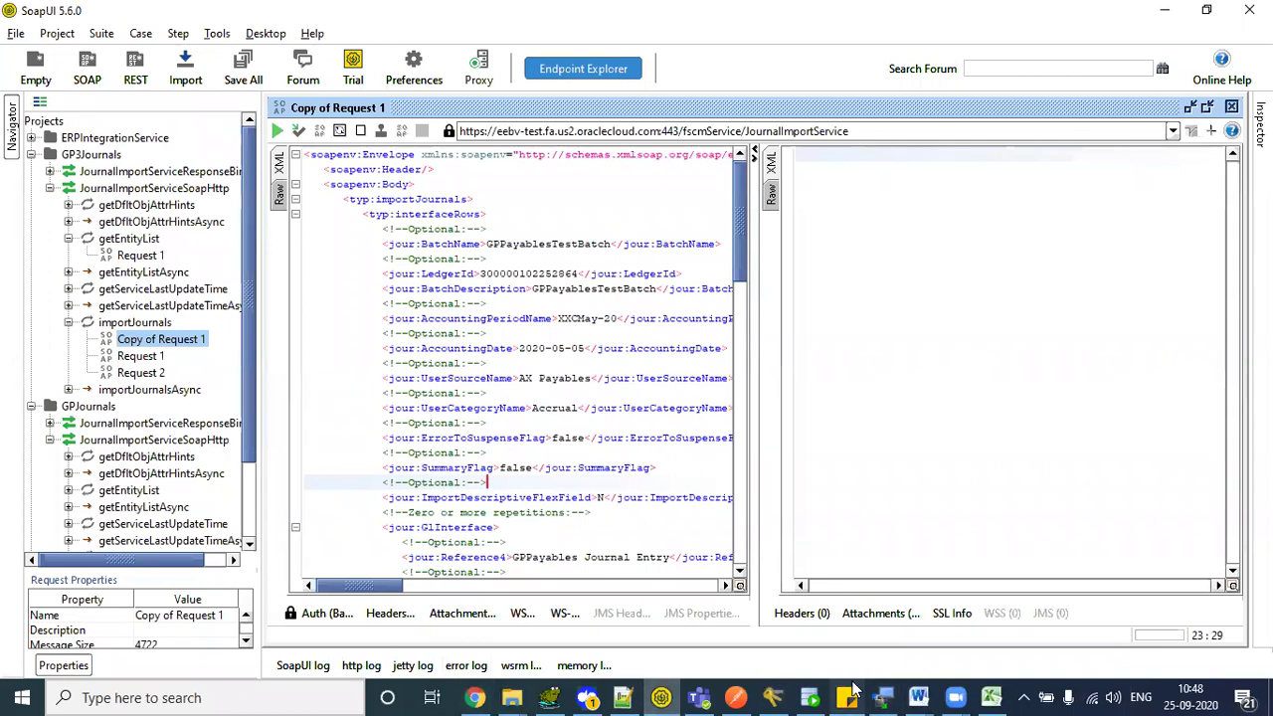
{"action": "left_click", "coordinate": [408, 229]}
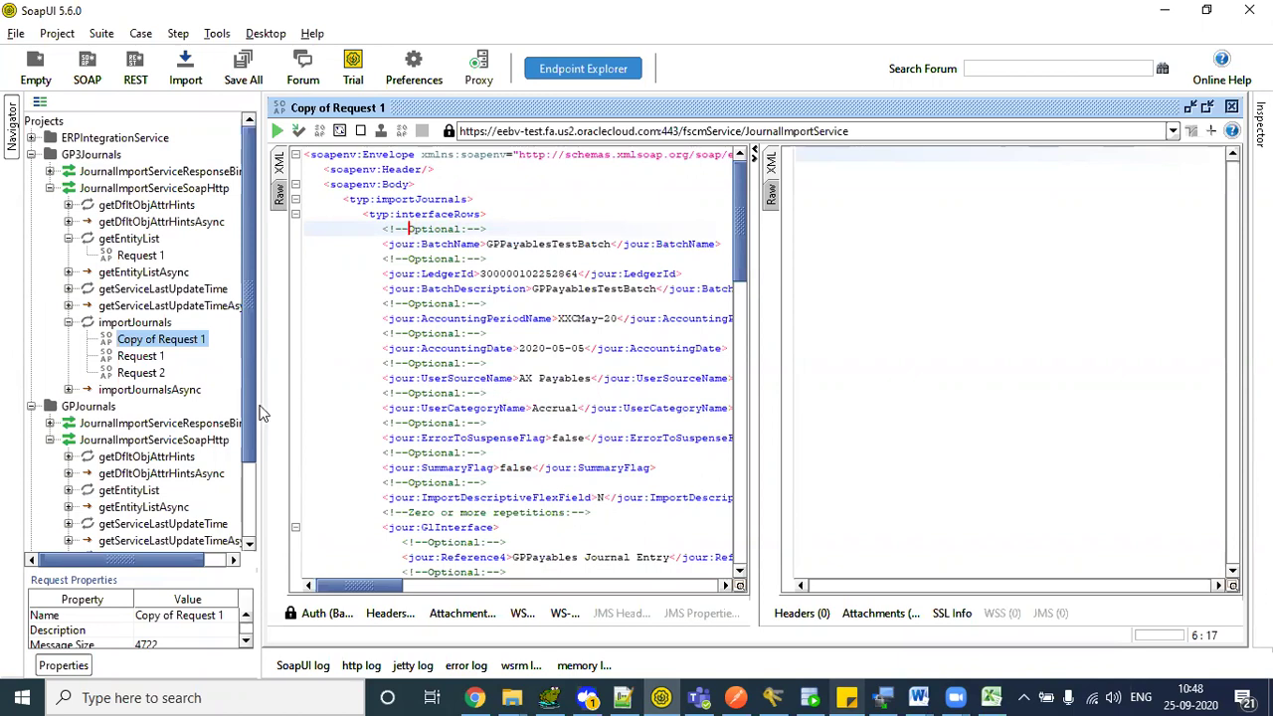
{"action": "left_click", "coordinate": [112, 324]}
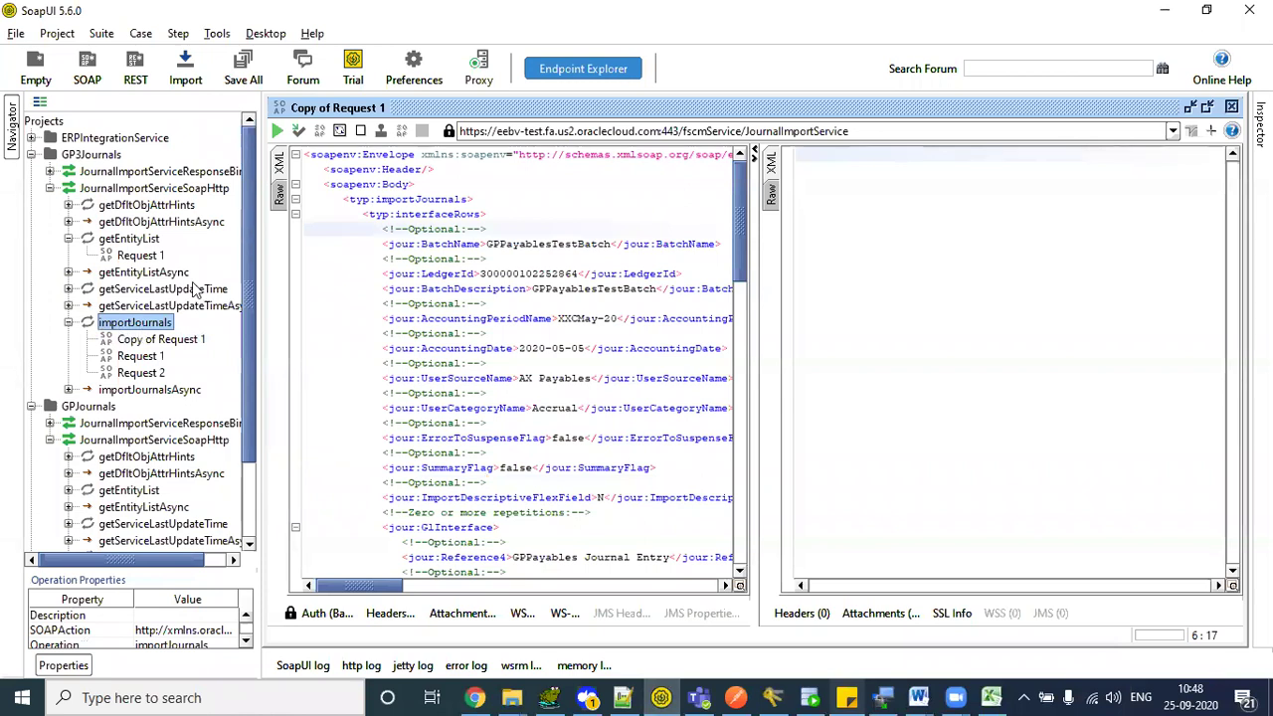
{"action": "left_click", "coordinate": [126, 241]}
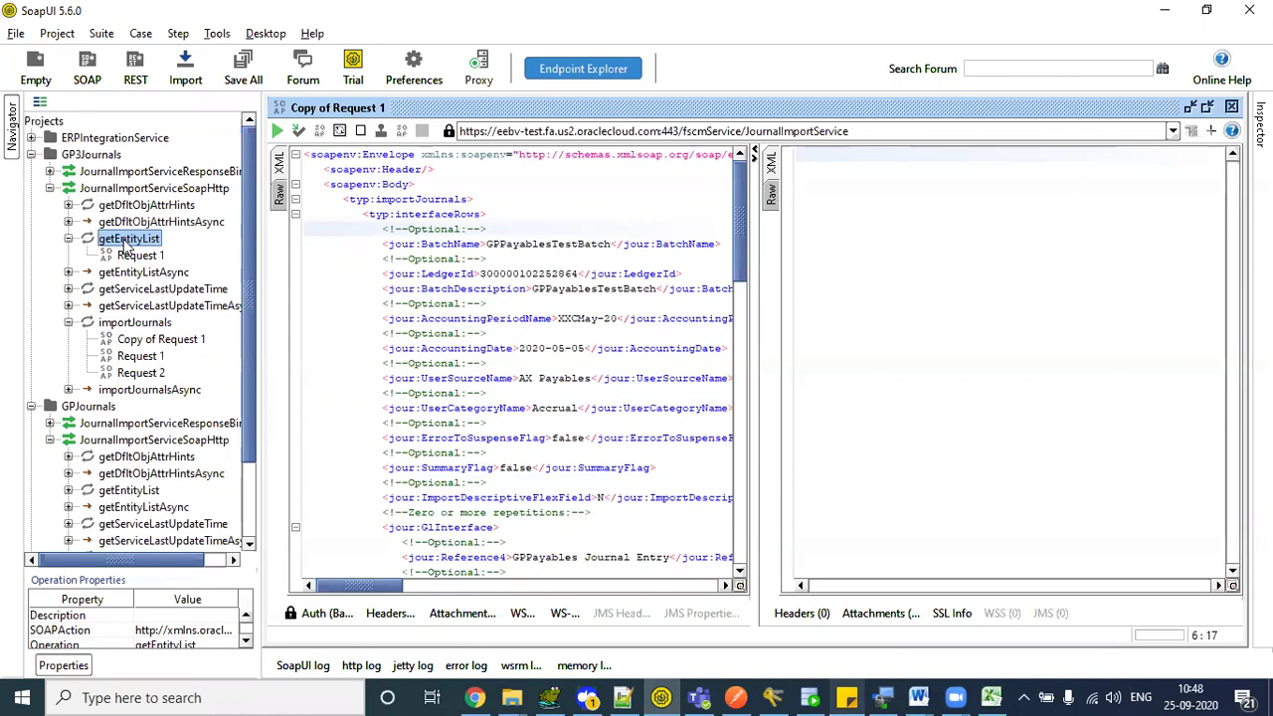
{"action": "left_click", "coordinate": [127, 325]}
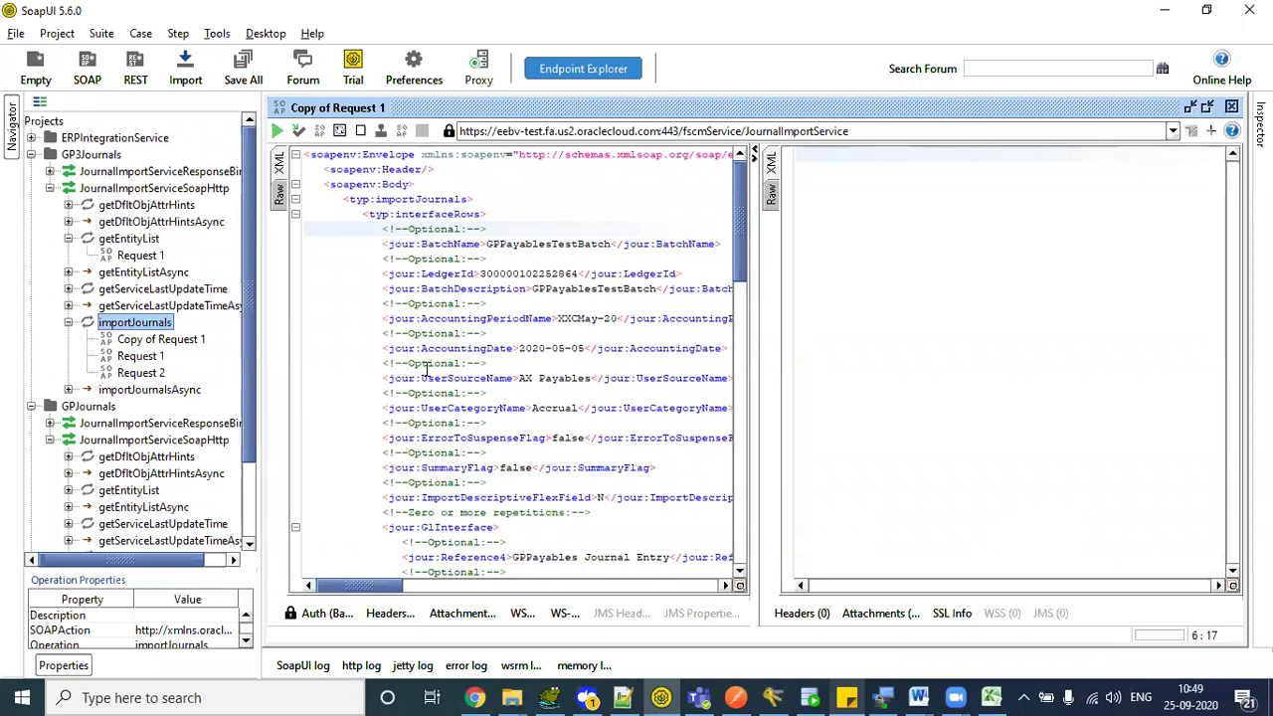
- Collapse importJournals and JournalImportServiceSoapHttp, expand ERPIntegrationService, and switch to the browser
{"action": "left_click", "coordinate": [82, 157]}
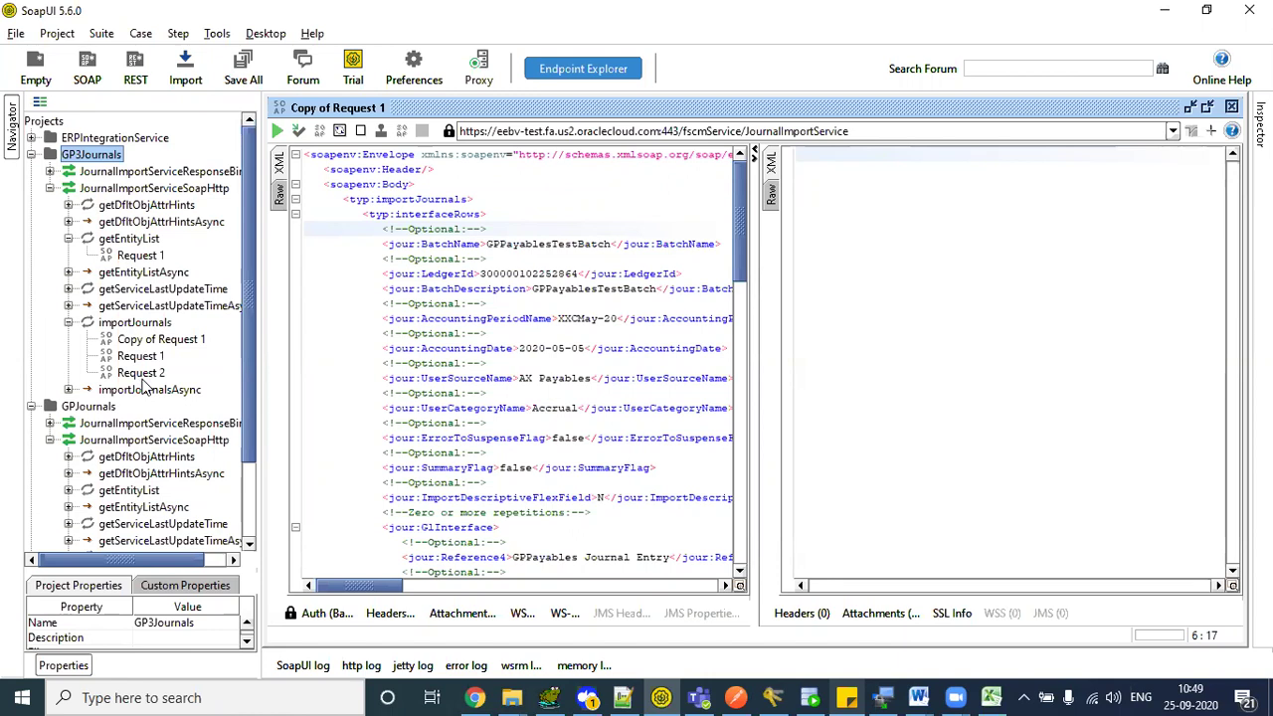
{"action": "left_click", "coordinate": [135, 329]}
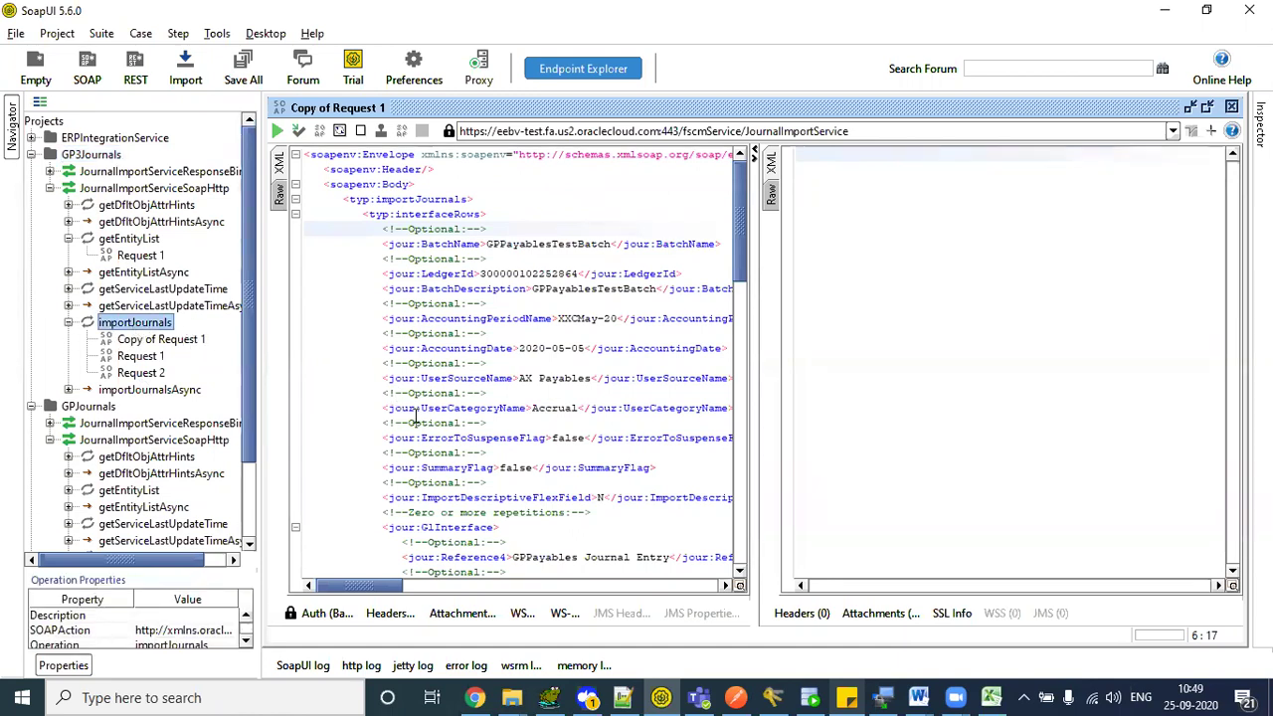
{"action": "left_click", "coordinate": [67, 323]}
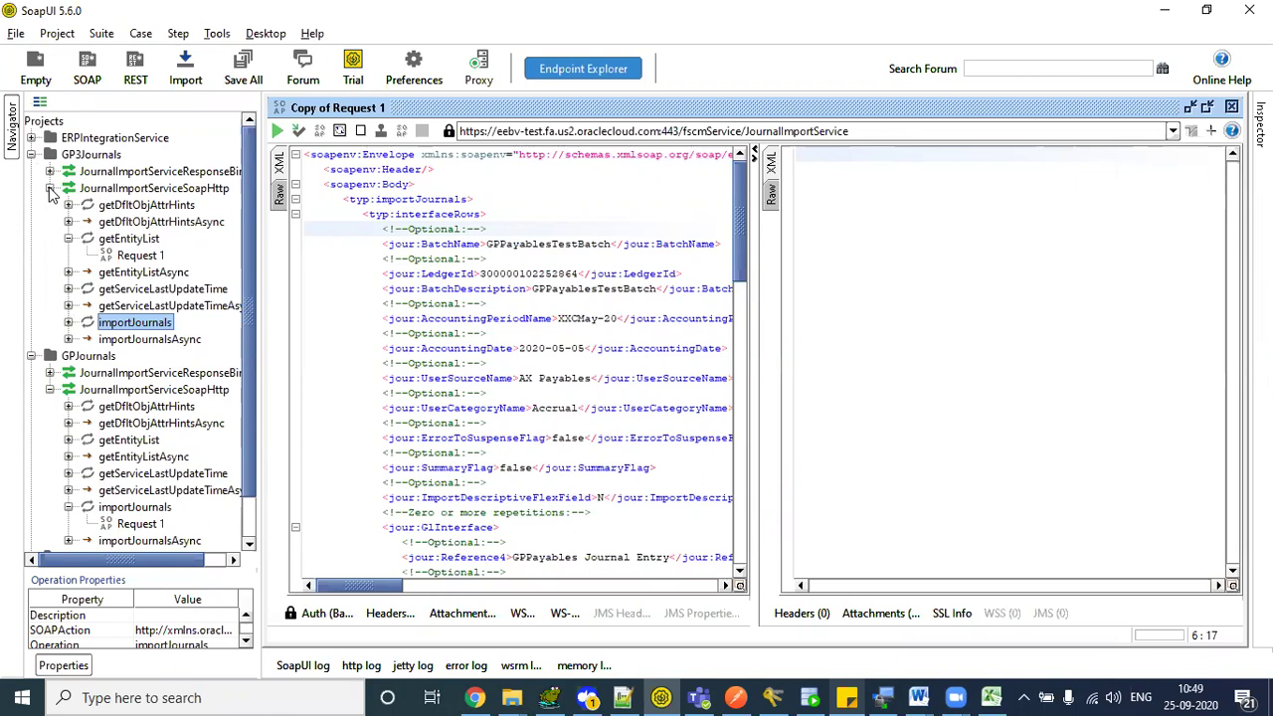
{"action": "left_click", "coordinate": [50, 189]}
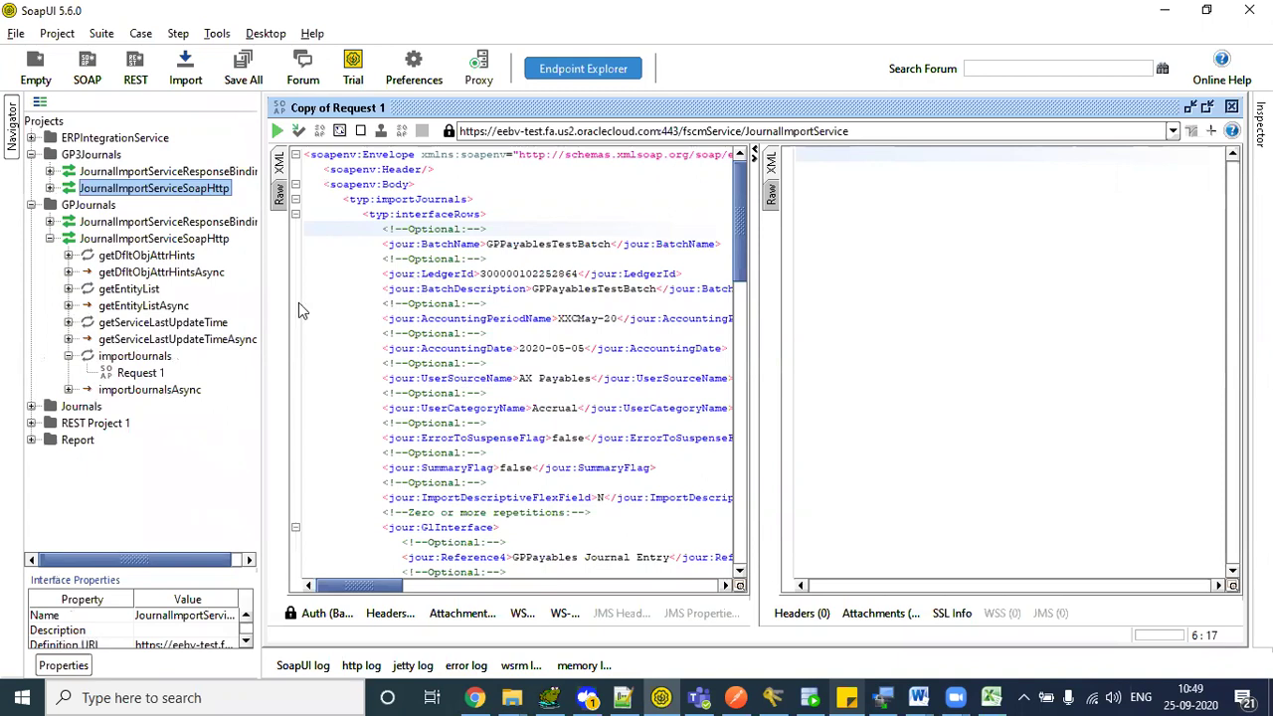
{"action": "left_click", "coordinate": [59, 141]}
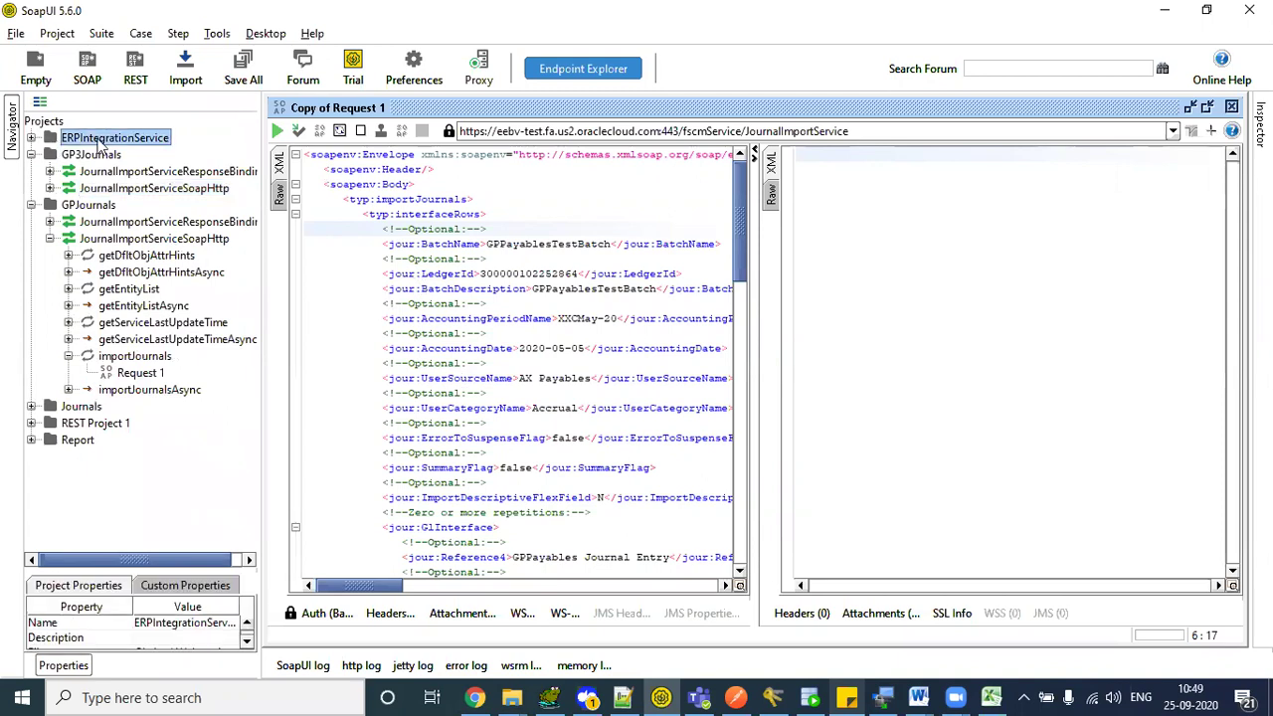
{"action": "left_click", "coordinate": [31, 139]}
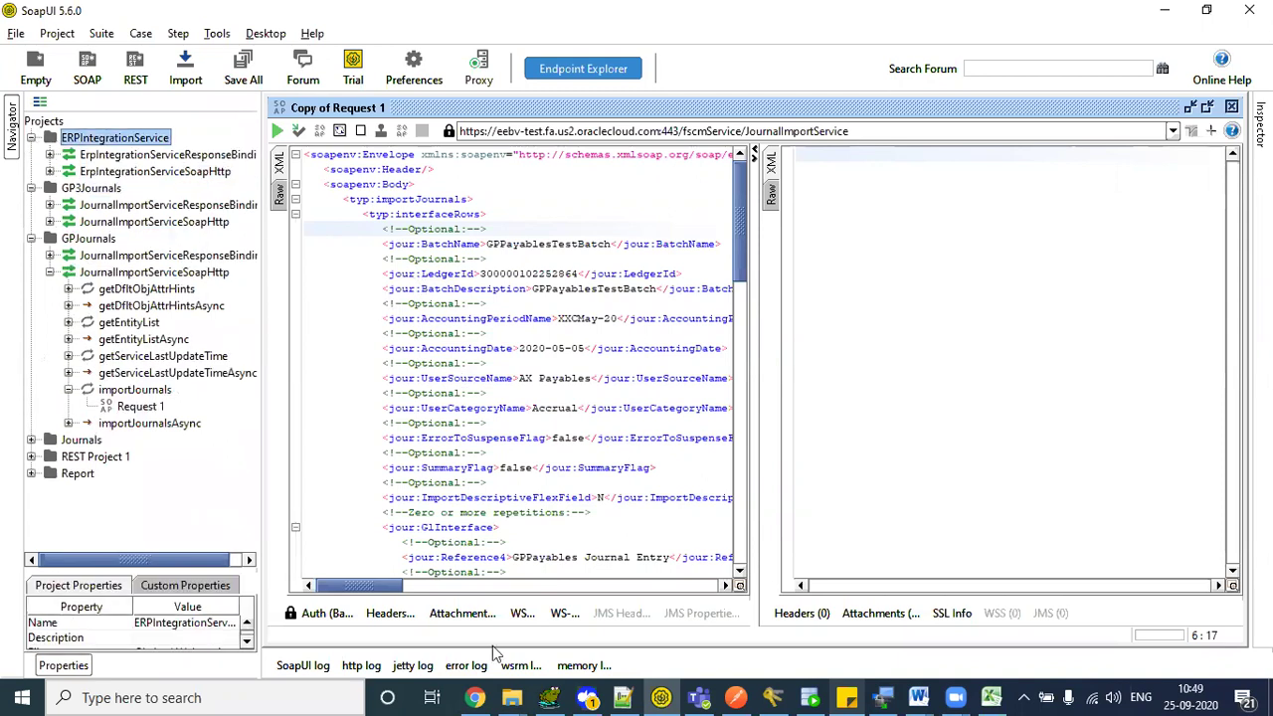
{"action": "left_click", "coordinate": [476, 697]}
- Open the ERP Integration Service section from the Overview page's contents
{"action": "left_click", "coordinate": [378, 12]}
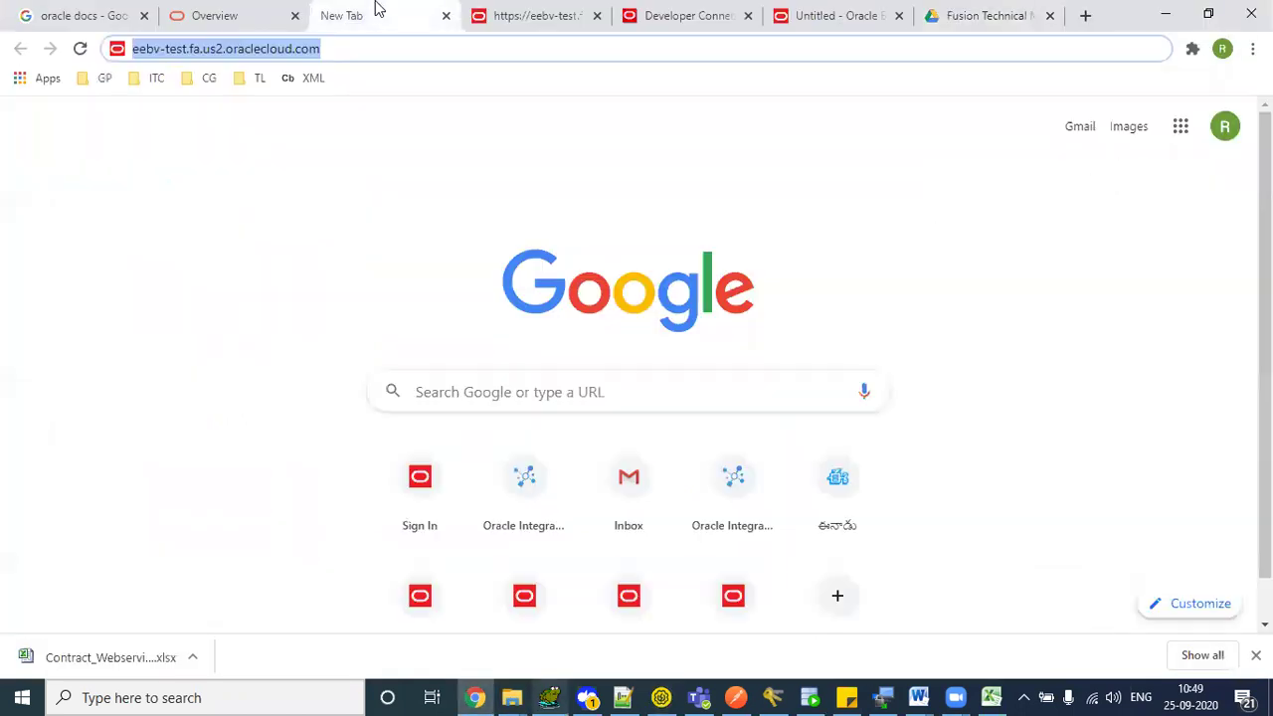
{"action": "left_click", "coordinate": [242, 20]}
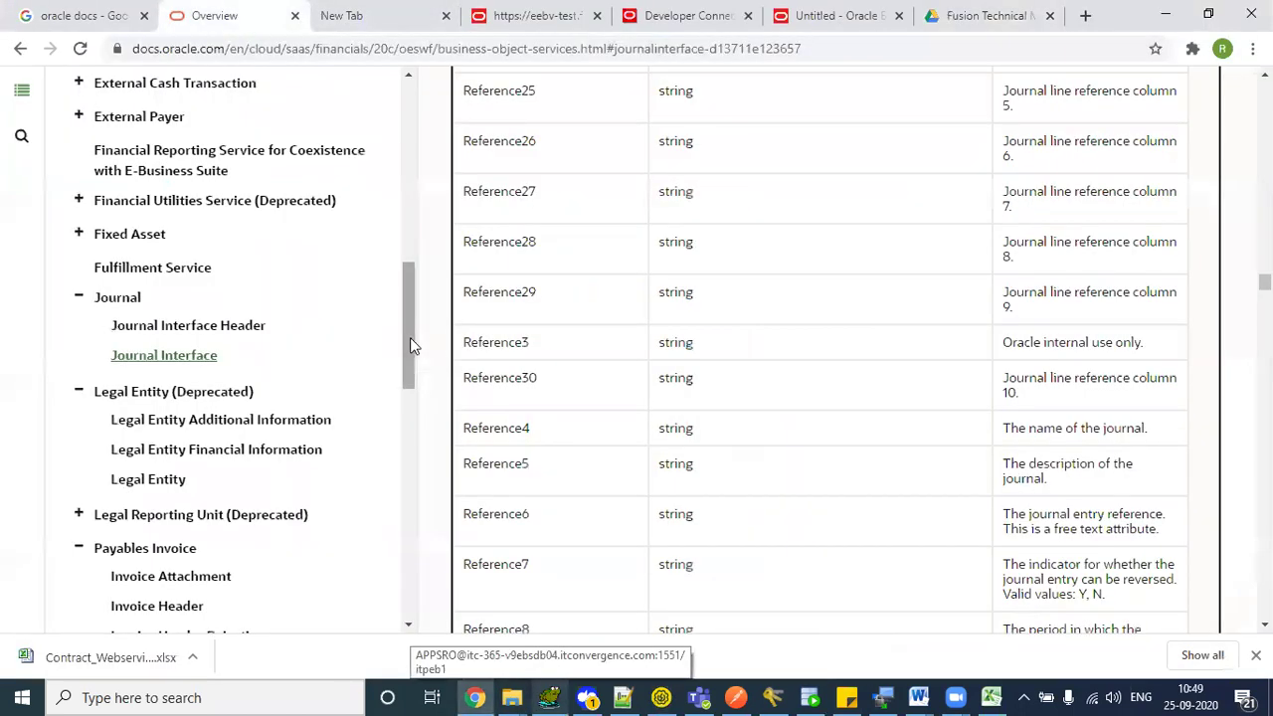
{"action": "left_click_drag", "start_coordinate": [410, 338], "coordinate": [395, 147]}
{"action": "scroll", "coordinate": [397, 175], "scroll_direction": "down", "scroll_amount": 2}
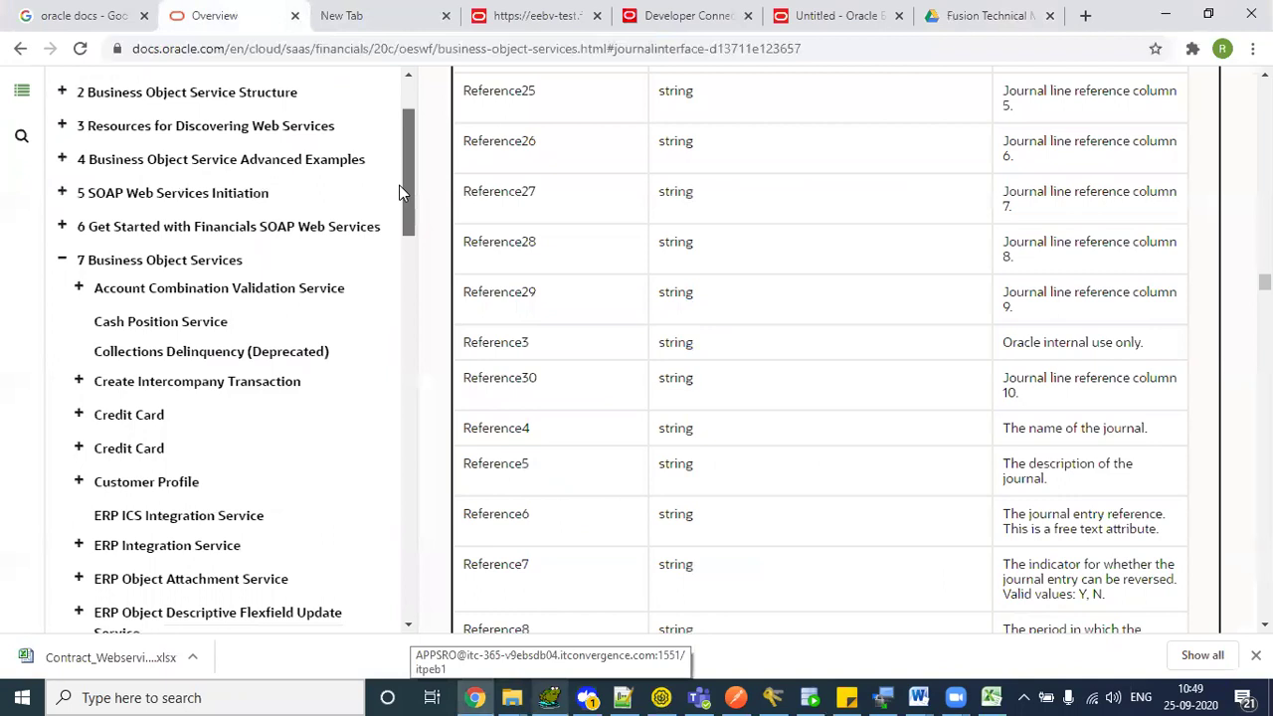
{"action": "scroll", "coordinate": [401, 215], "scroll_direction": "down", "scroll_amount": 3}
{"action": "left_click", "coordinate": [80, 378]}
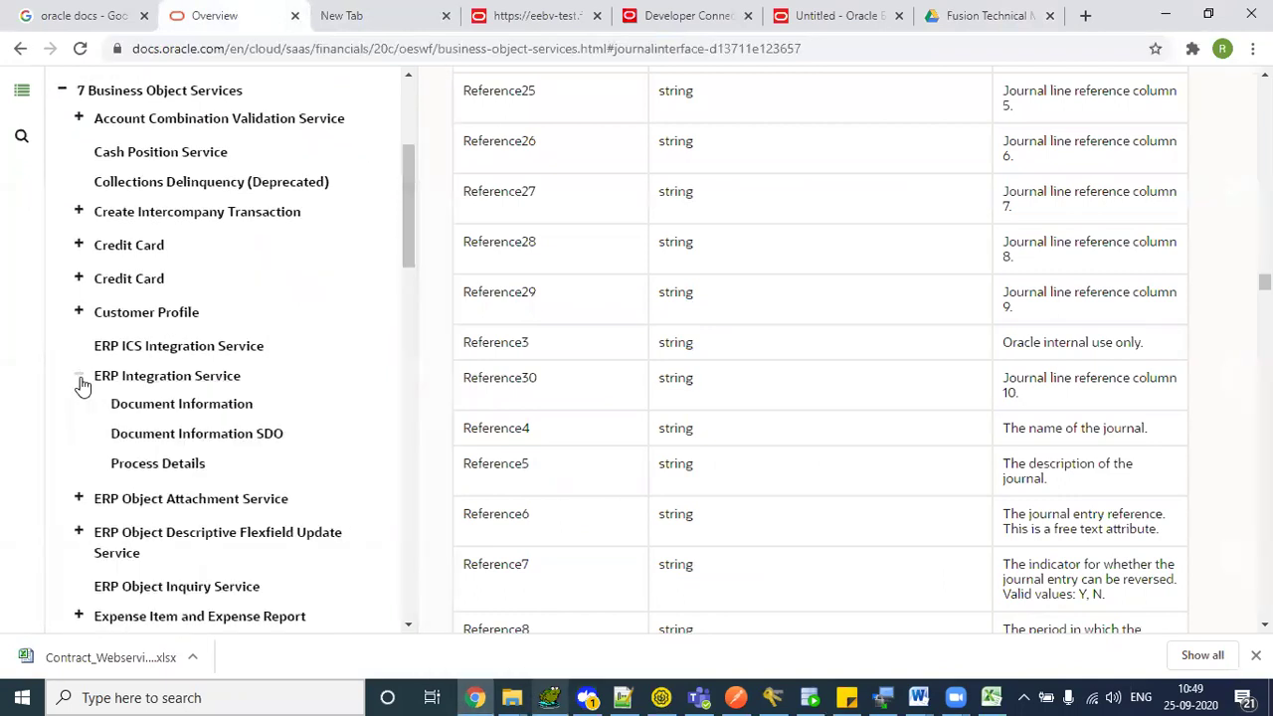
{"action": "left_click", "coordinate": [199, 378]}
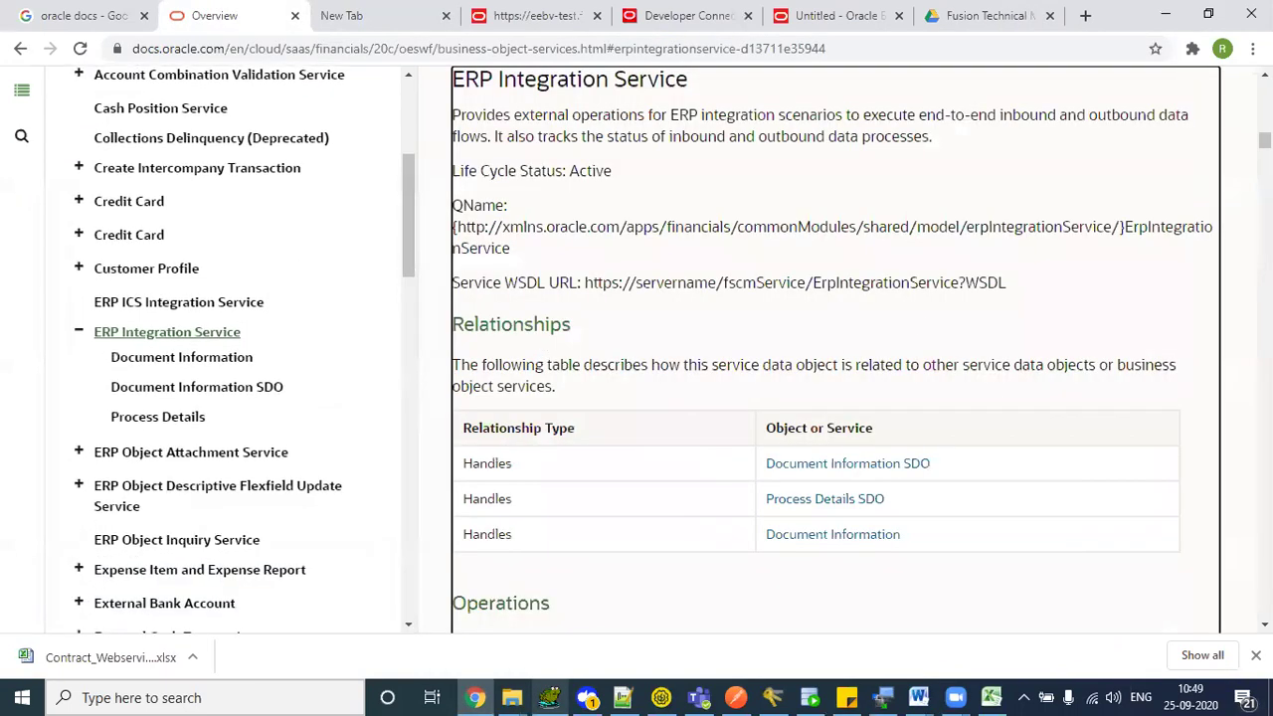
- Check the Service WSDL URL and locate the submitESSJobRequest operation, then return to SoapUI
{"action": "left_click_drag", "start_coordinate": [595, 281], "coordinate": [453, 281]}
{"action": "left_click_drag", "start_coordinate": [979, 281], "coordinate": [1005, 281]}
{"action": "left_click", "coordinate": [1004, 280]}
{"action": "left_click_drag", "start_coordinate": [855, 286], "coordinate": [939, 286]}
{"action": "left_click", "coordinate": [939, 288]}
{"action": "scroll", "coordinate": [938, 295], "scroll_direction": "down", "scroll_amount": 4}
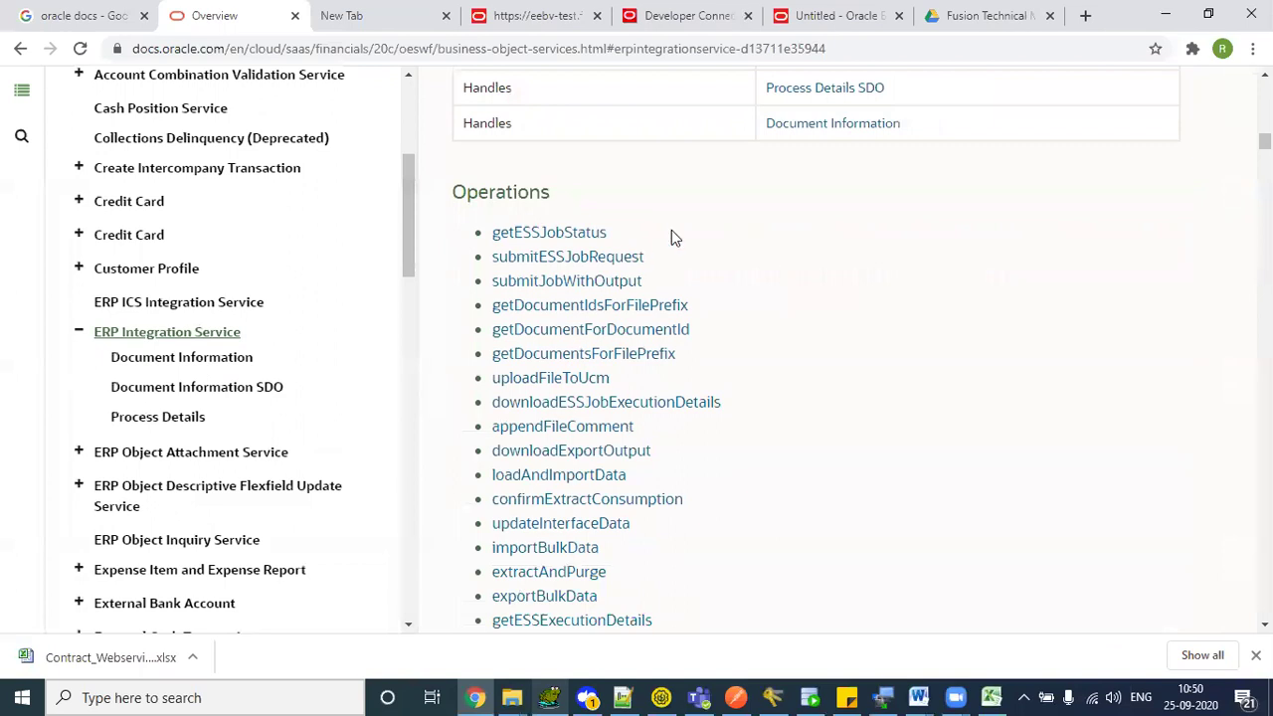
{"action": "left_click_drag", "start_coordinate": [615, 232], "coordinate": [515, 238]}
{"action": "left_click_drag", "start_coordinate": [645, 256], "coordinate": [497, 258]}
{"action": "left_click", "coordinate": [711, 223]}
{"action": "left_click_drag", "start_coordinate": [646, 257], "coordinate": [486, 266]}
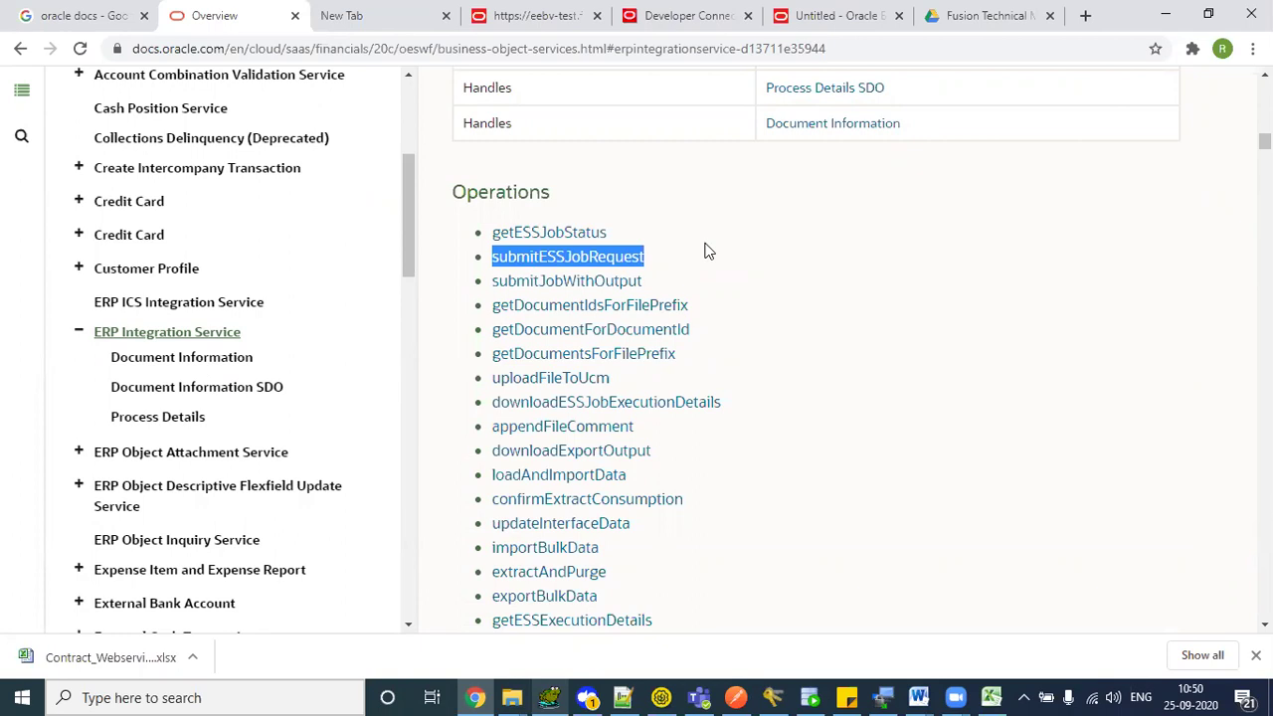
{"action": "key", "text": "alt+Tab"}
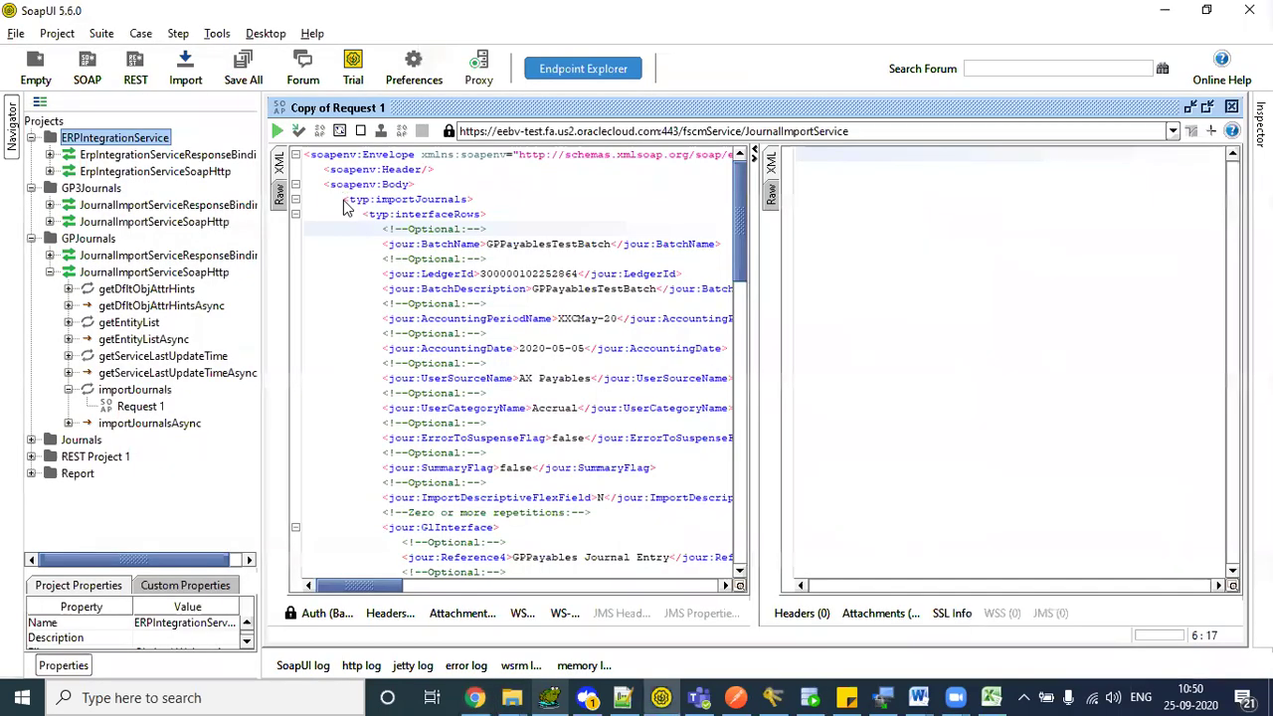
- Collapse the journal projects and open submitESSJobRequest's Request 1 in a maximized editor
{"action": "left_click", "coordinate": [31, 239]}
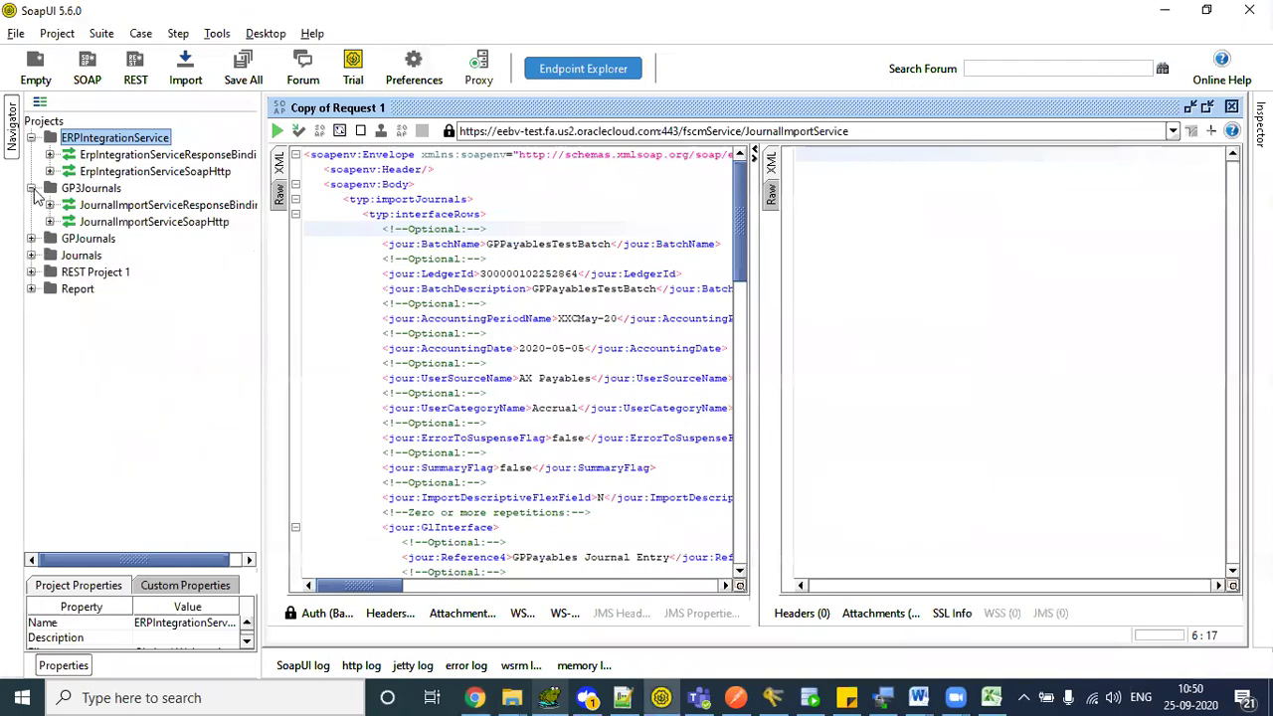
{"action": "left_click", "coordinate": [32, 188]}
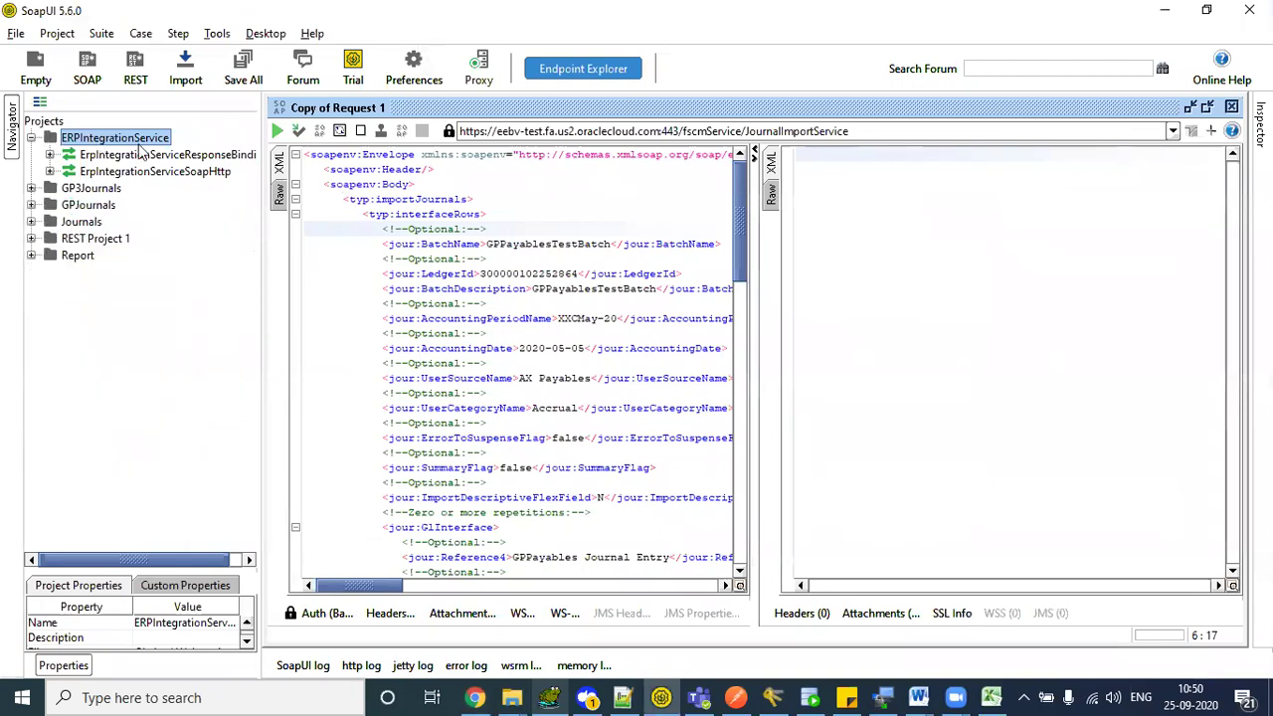
{"action": "left_click", "coordinate": [50, 171]}
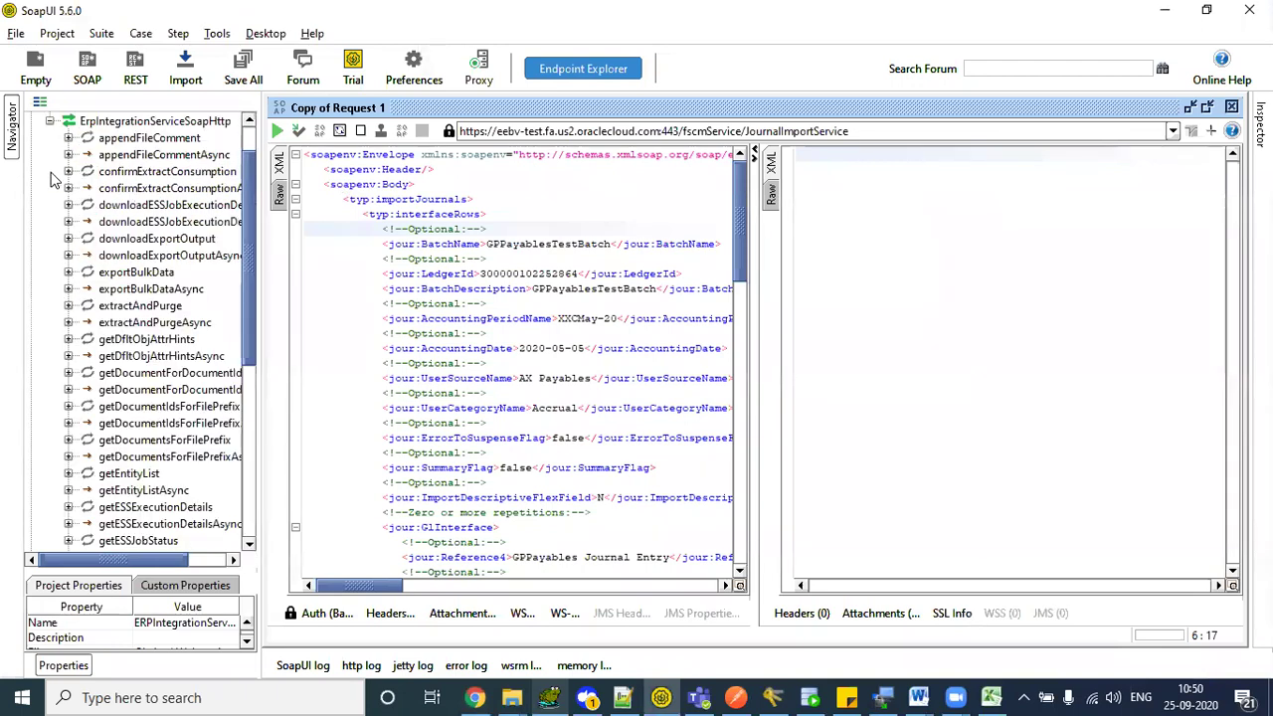
{"action": "left_click_drag", "start_coordinate": [253, 177], "coordinate": [248, 355]}
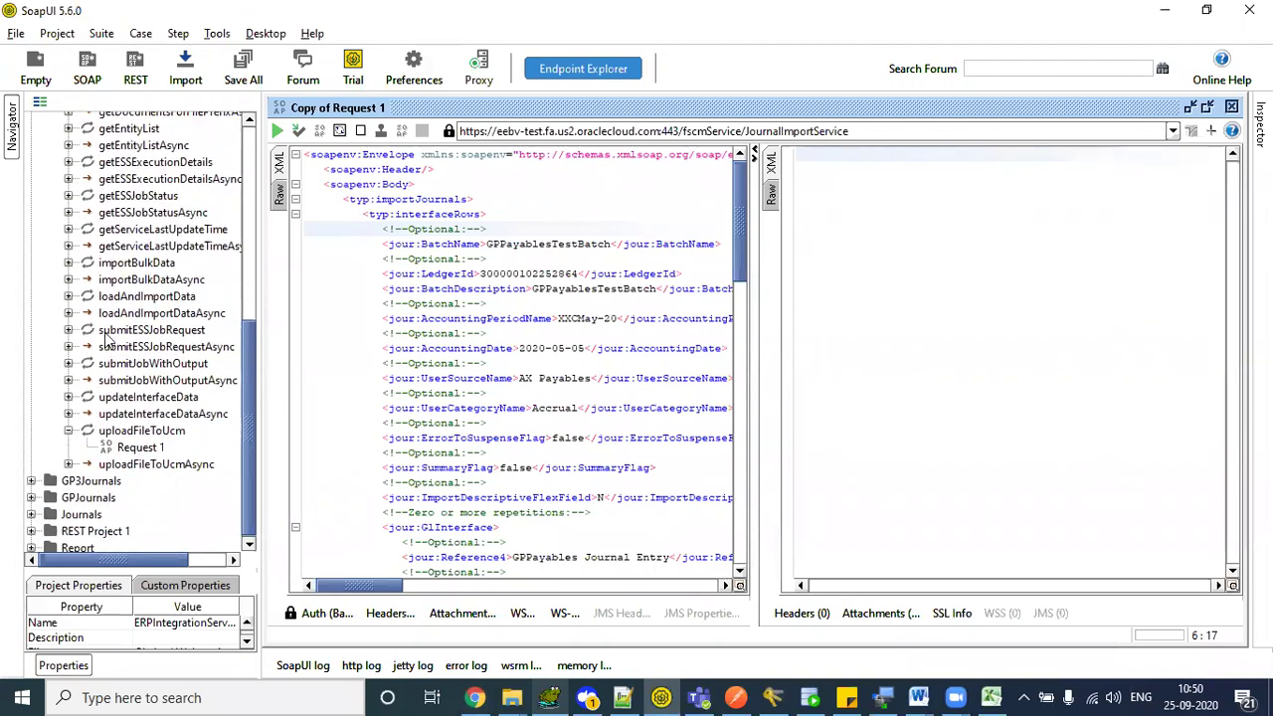
{"action": "left_click", "coordinate": [159, 331]}
{"action": "key", "text": "alt+Tab"}
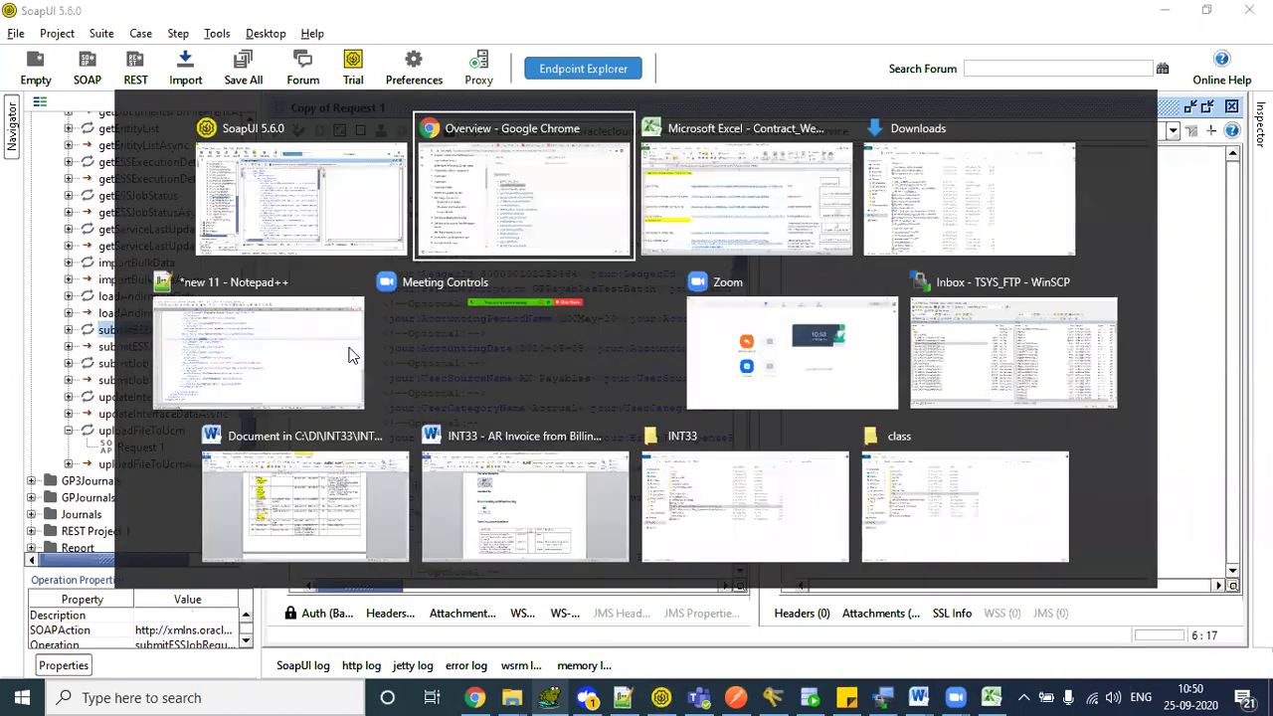
{"action": "key", "text": "alt+Tab"}
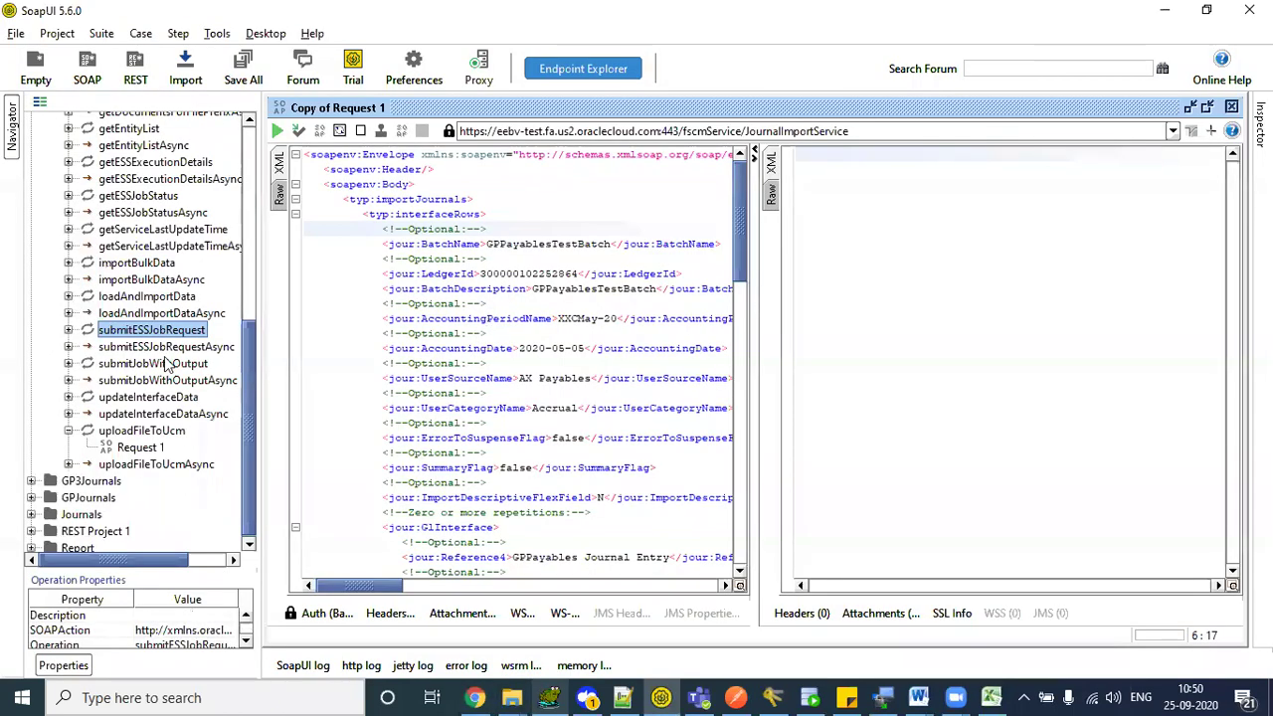
{"action": "left_click", "coordinate": [70, 330]}
{"action": "double_click", "coordinate": [111, 348]}
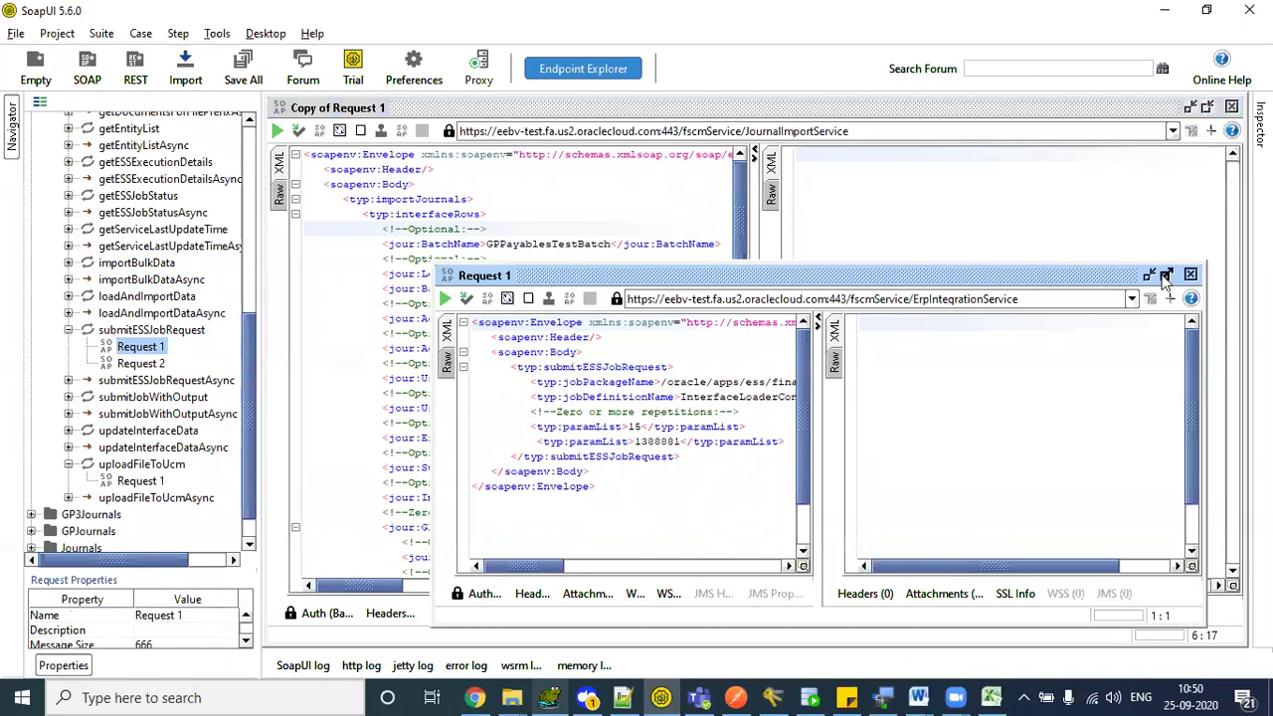
{"action": "left_click", "coordinate": [1166, 276]}
- Create a new request named Request 3 for submitESSJobRequest
{"action": "right_click", "coordinate": [149, 334]}
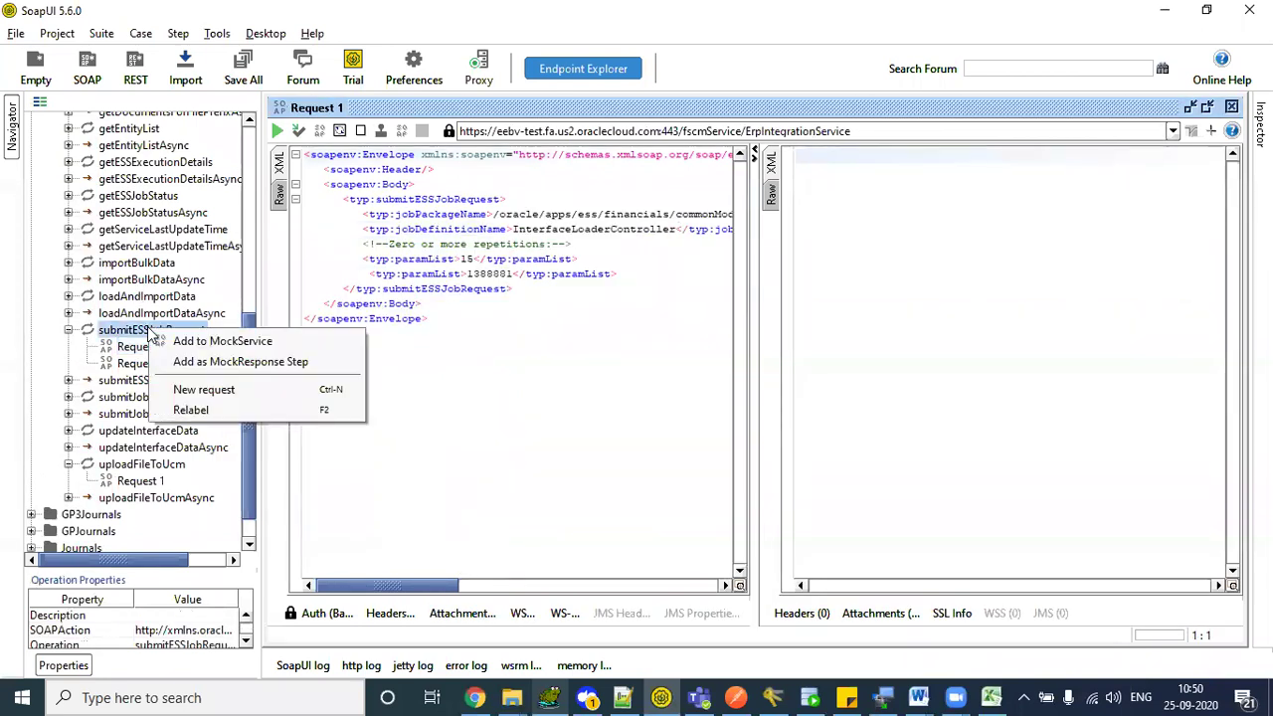
{"action": "left_click", "coordinate": [204, 389]}
{"action": "left_click", "coordinate": [592, 373]}
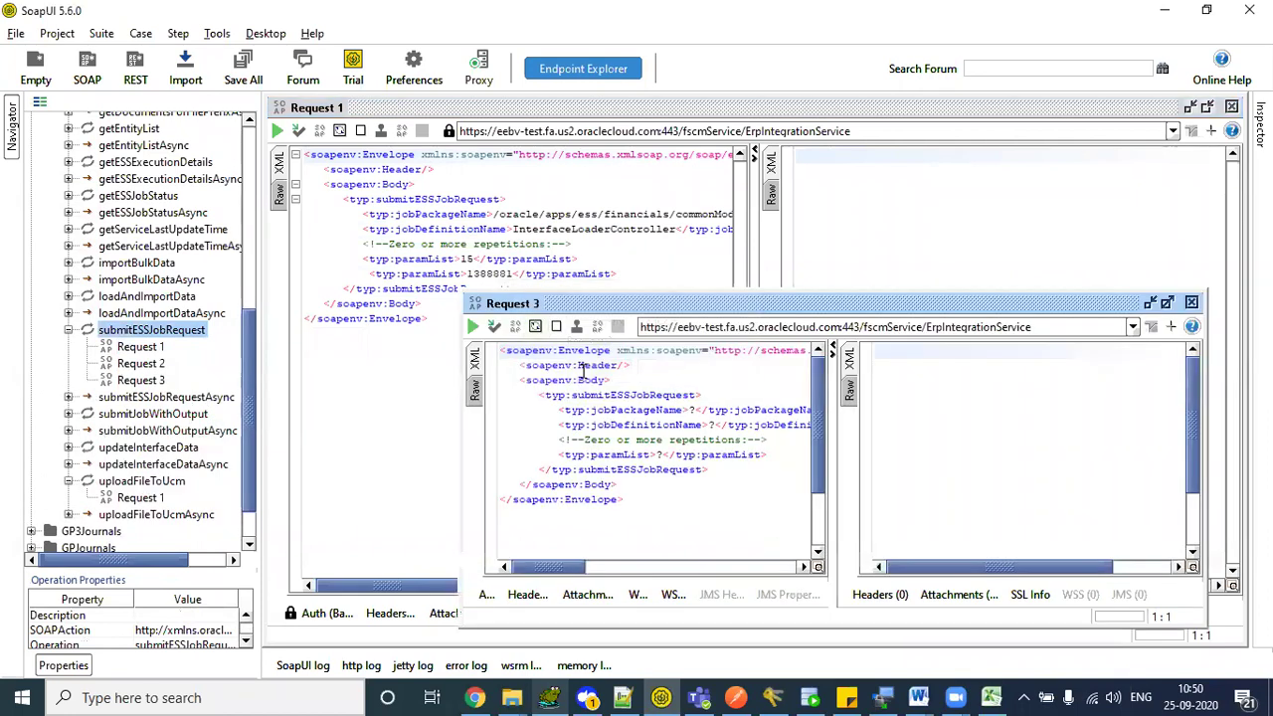
- Maximize Request 3 and mark its submitESSJobRequest, jobPackageName, jobDefinitionName and paramList elements
{"action": "left_click", "coordinate": [1167, 302]}
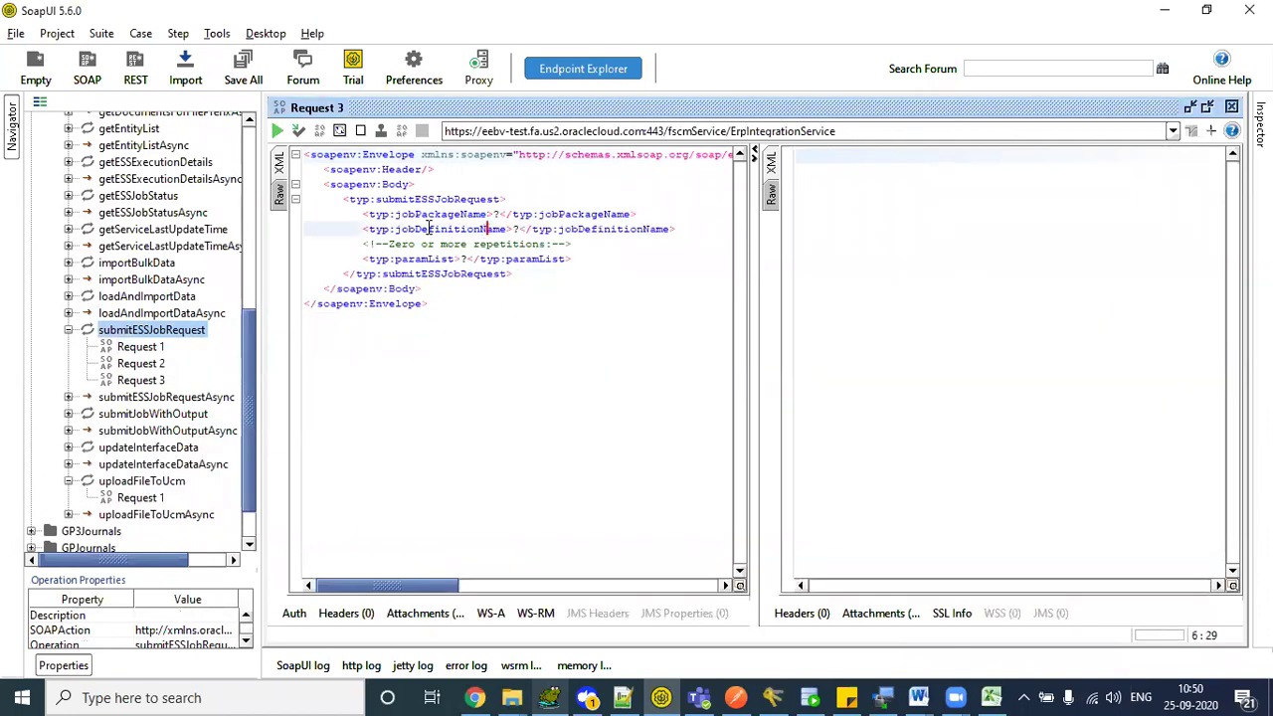
{"action": "left_click_drag", "start_coordinate": [375, 199], "coordinate": [497, 199]}
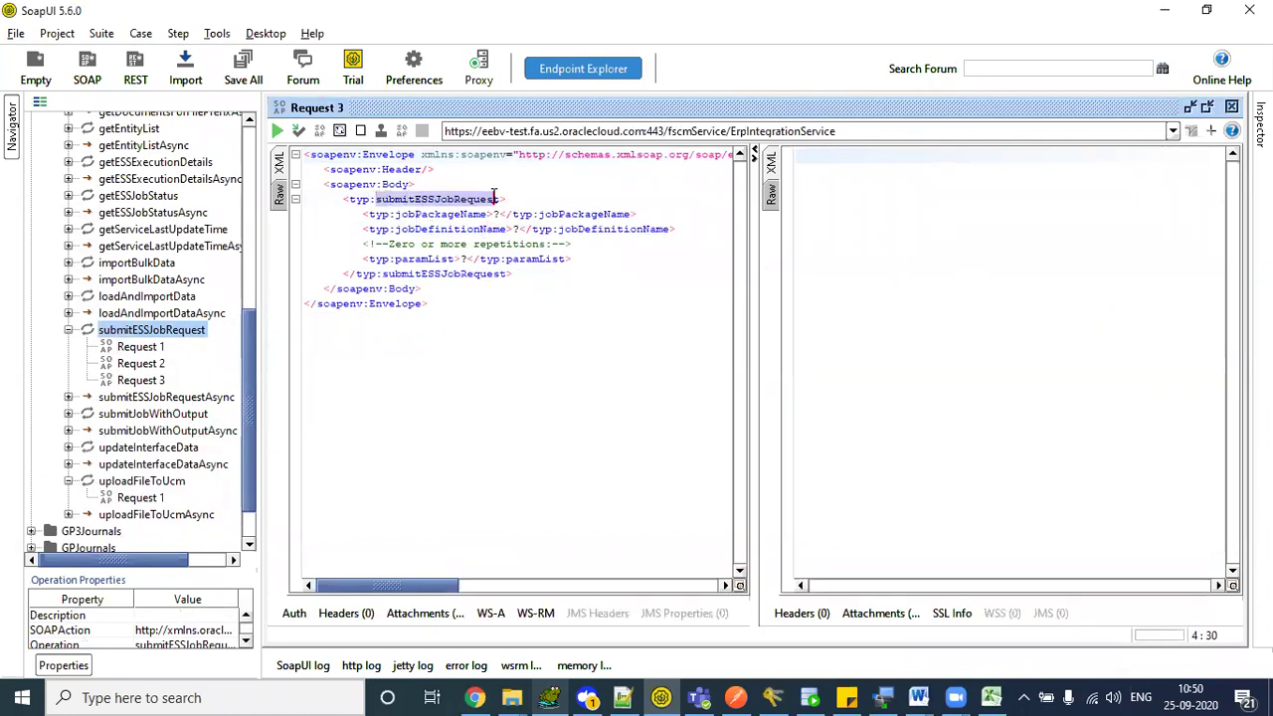
{"action": "left_click_drag", "start_coordinate": [399, 214], "coordinate": [487, 214]}
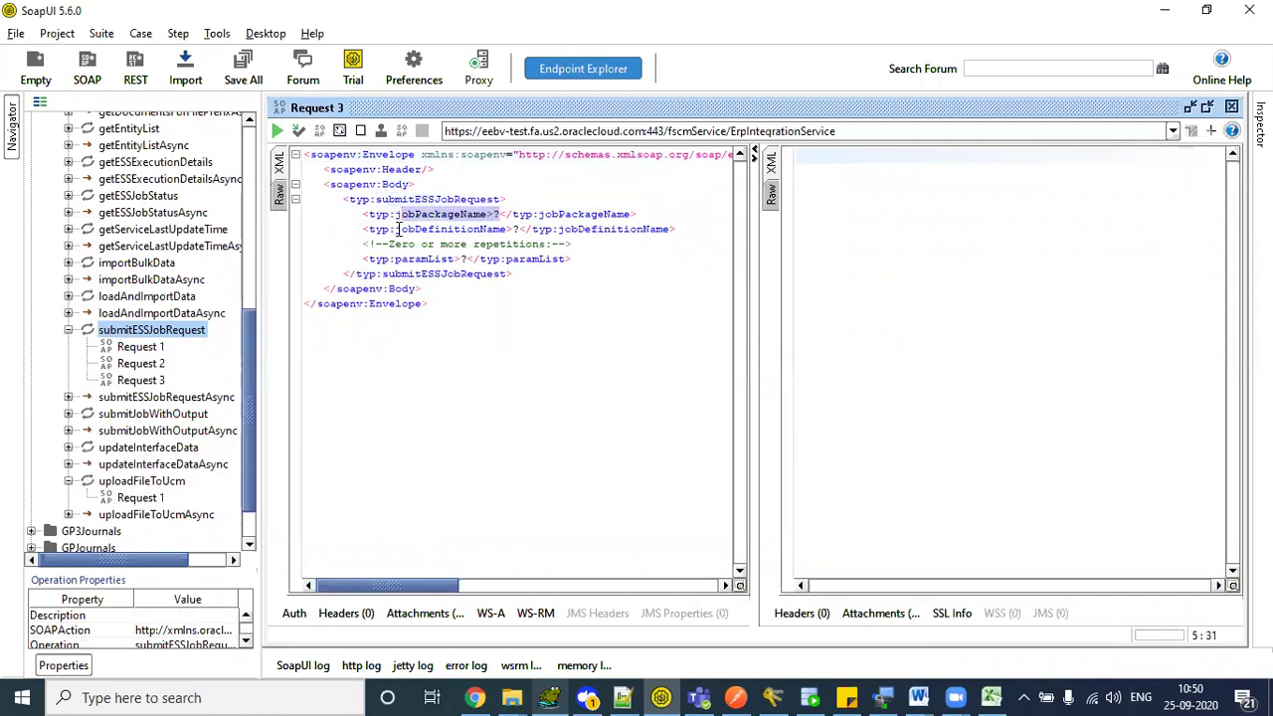
{"action": "left_click_drag", "start_coordinate": [399, 229], "coordinate": [508, 229]}
{"action": "left_click_drag", "start_coordinate": [397, 259], "coordinate": [465, 258]}
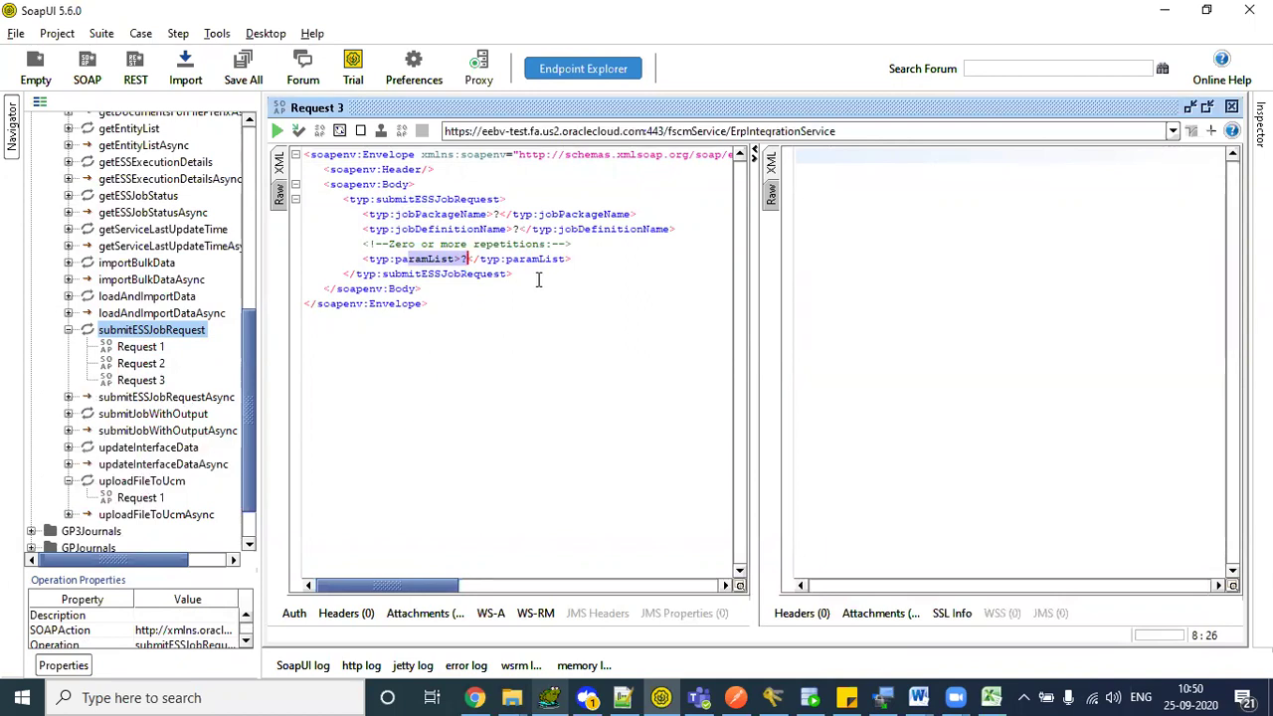
{"action": "left_click", "coordinate": [538, 275]}
{"action": "left_click_drag", "start_coordinate": [538, 275], "coordinate": [388, 170]}
{"action": "left_click", "coordinate": [430, 215]}
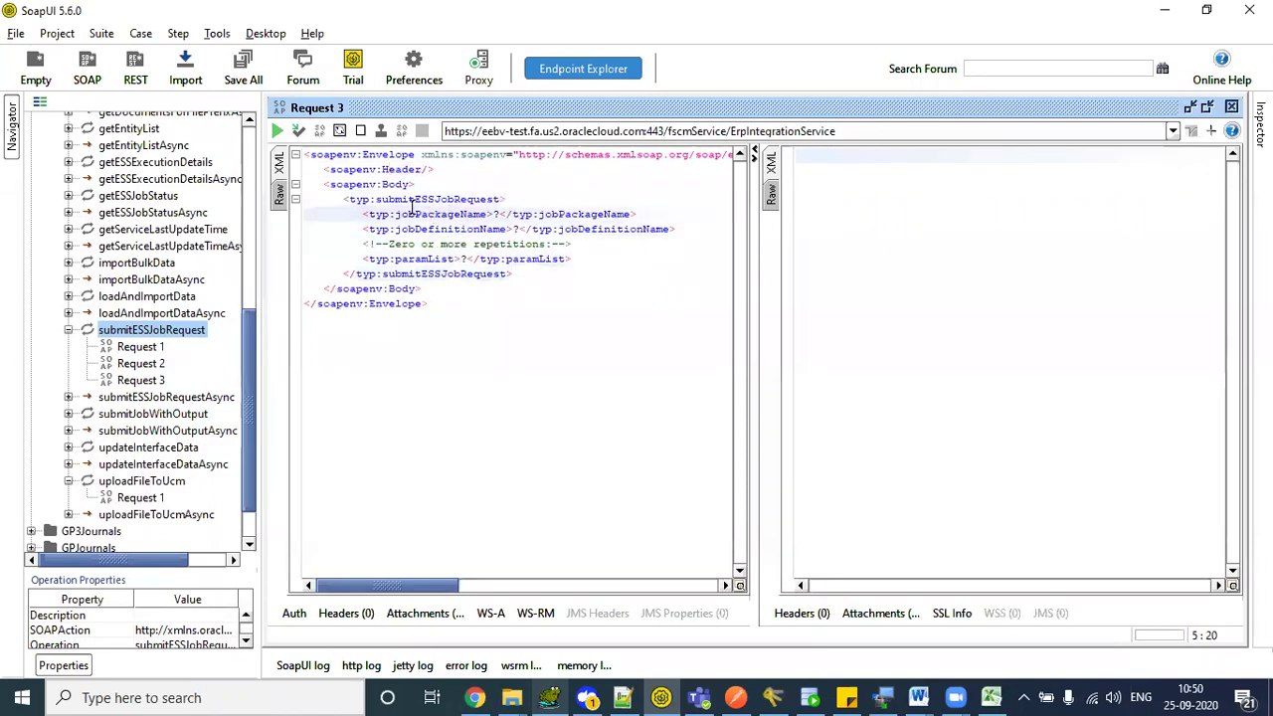
- Go over each element name and the paramList repetitions comment, then open the spreadsheet preview in the browser
{"action": "double_click", "coordinate": [412, 200]}
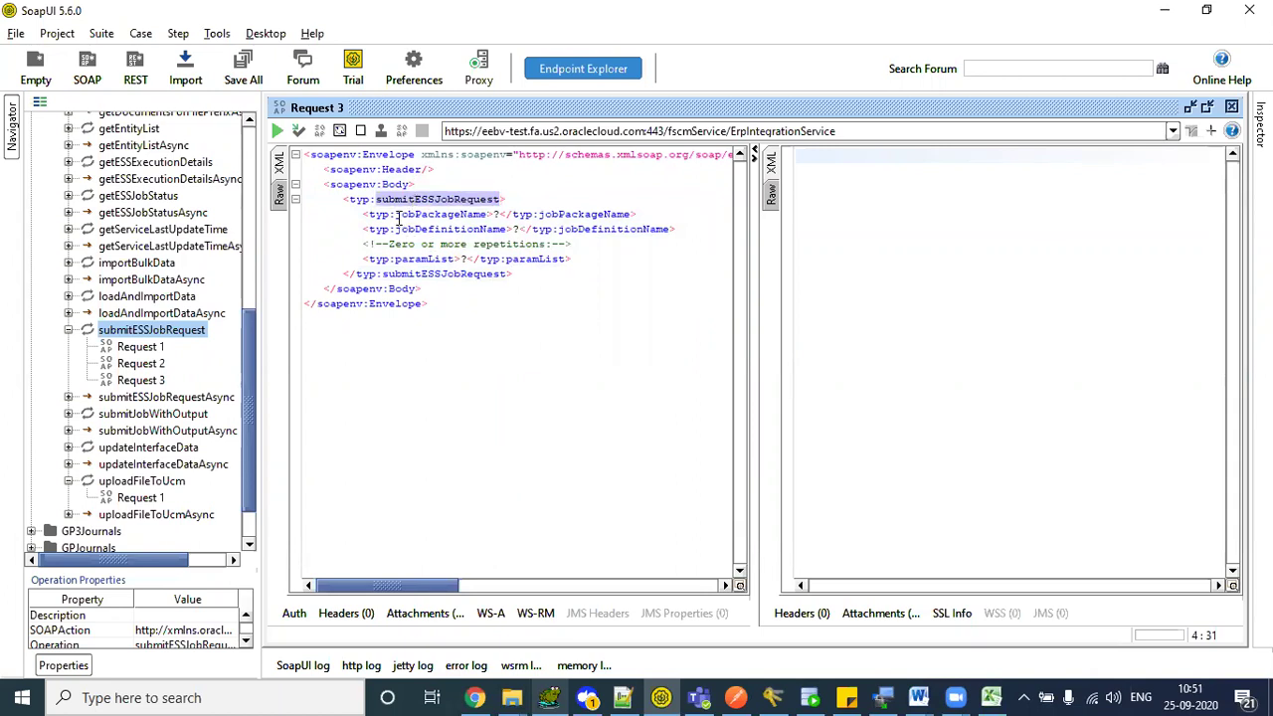
{"action": "double_click", "coordinate": [398, 215]}
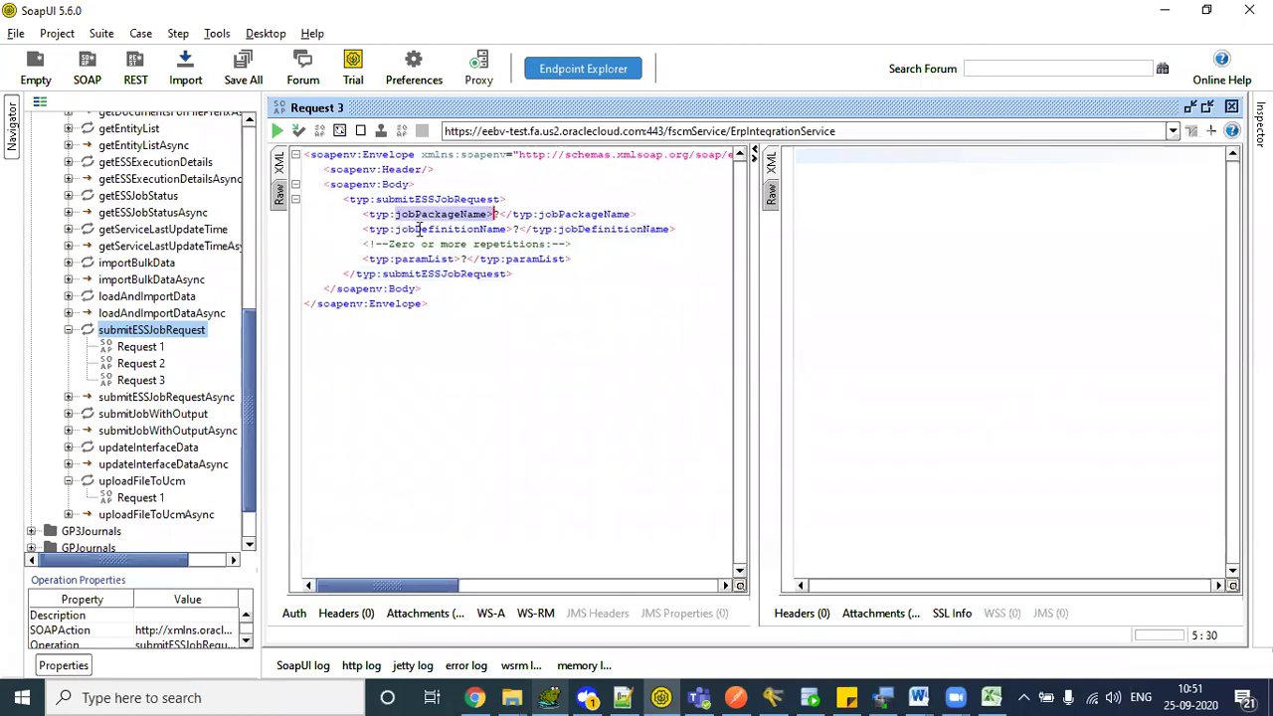
{"action": "left_click_drag", "start_coordinate": [415, 229], "coordinate": [495, 229]}
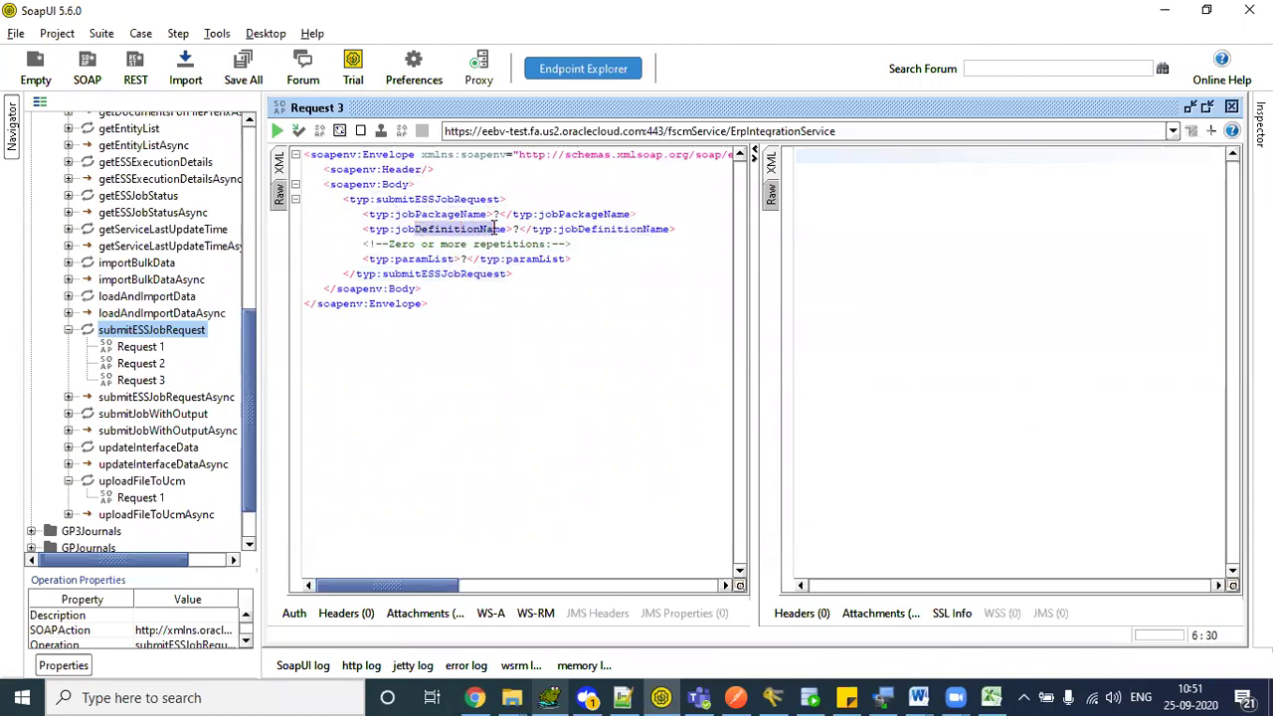
{"action": "left_click_drag", "start_coordinate": [395, 258], "coordinate": [441, 257]}
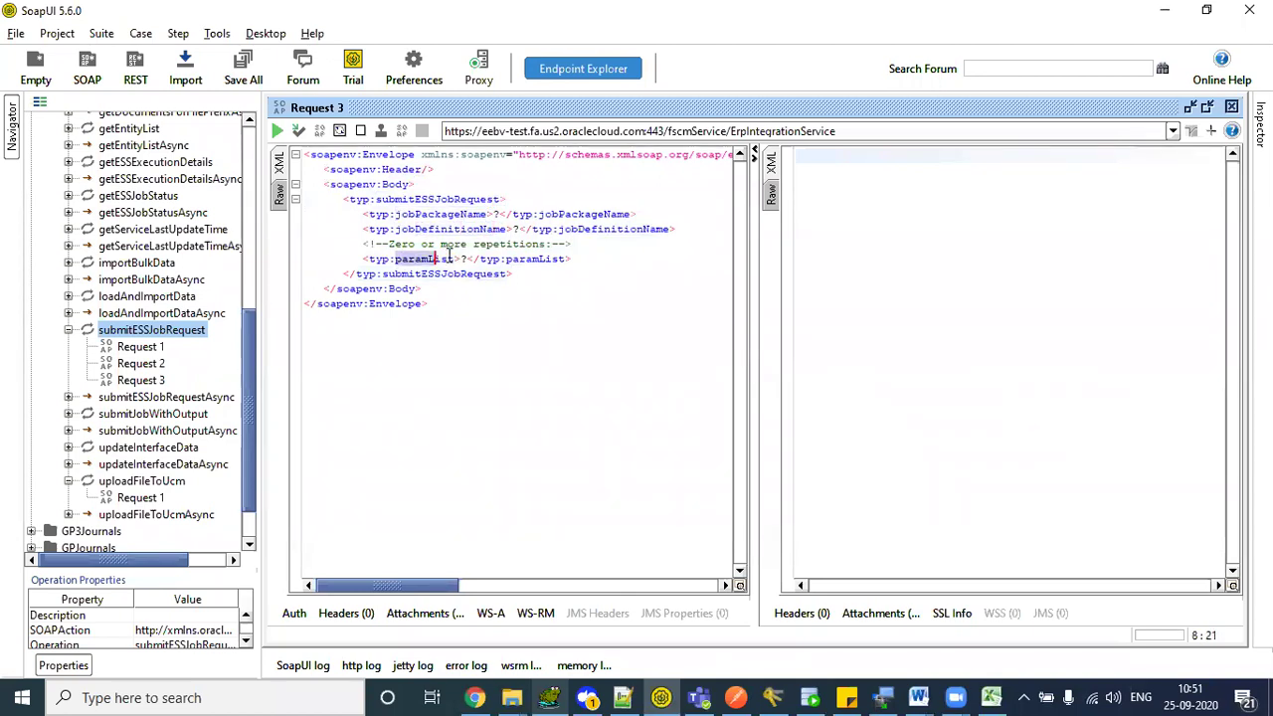
{"action": "left_click_drag", "start_coordinate": [361, 243], "coordinate": [584, 241]}
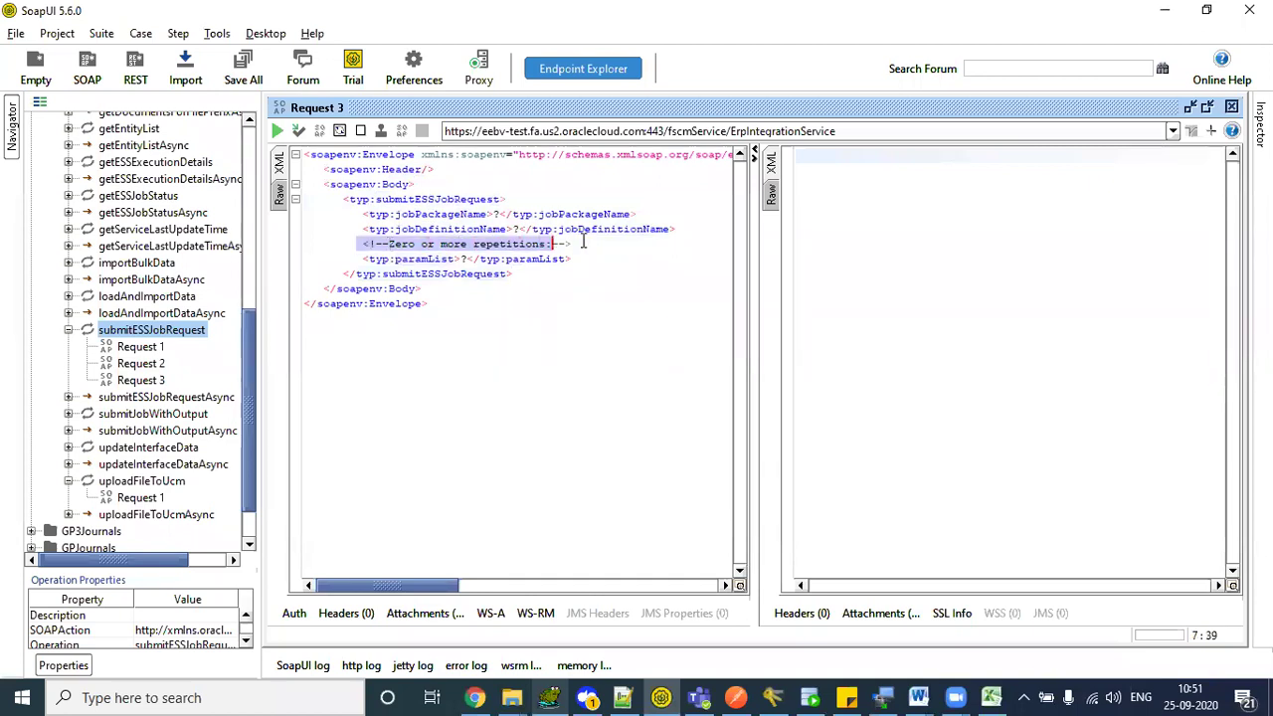
{"action": "left_click_drag", "start_coordinate": [354, 259], "coordinate": [636, 259]}
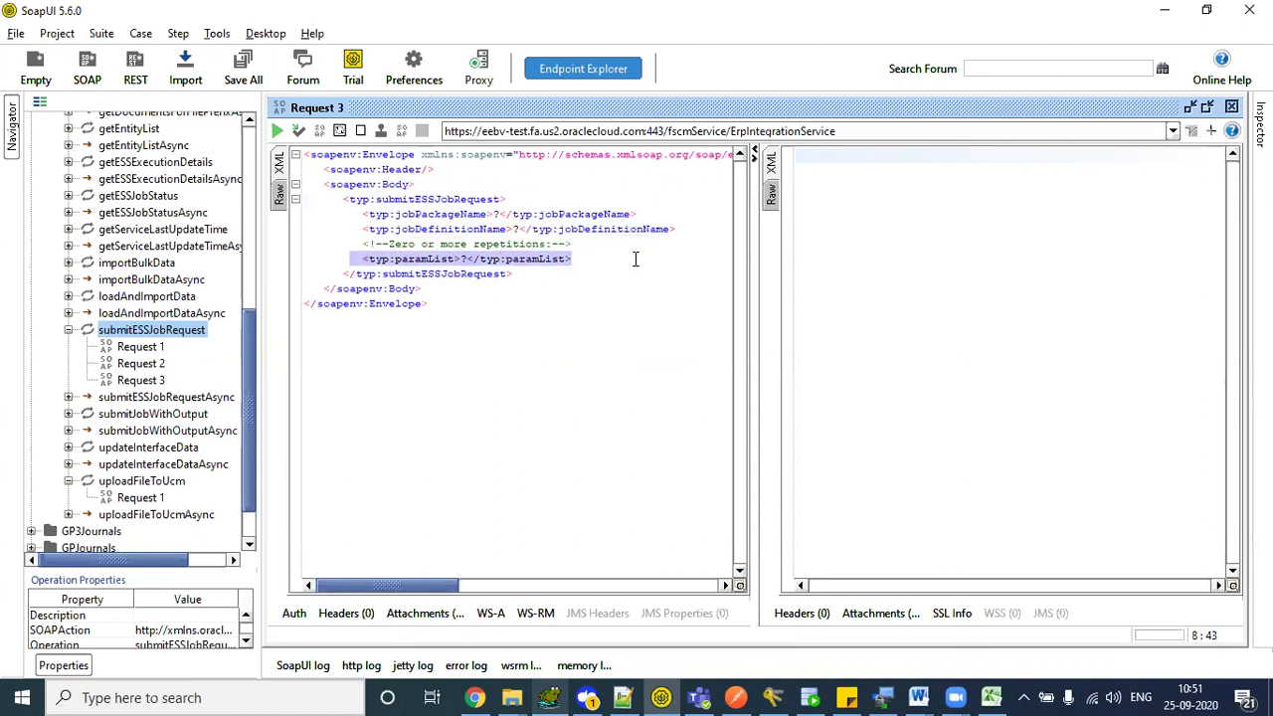
{"action": "left_click", "coordinate": [636, 259]}
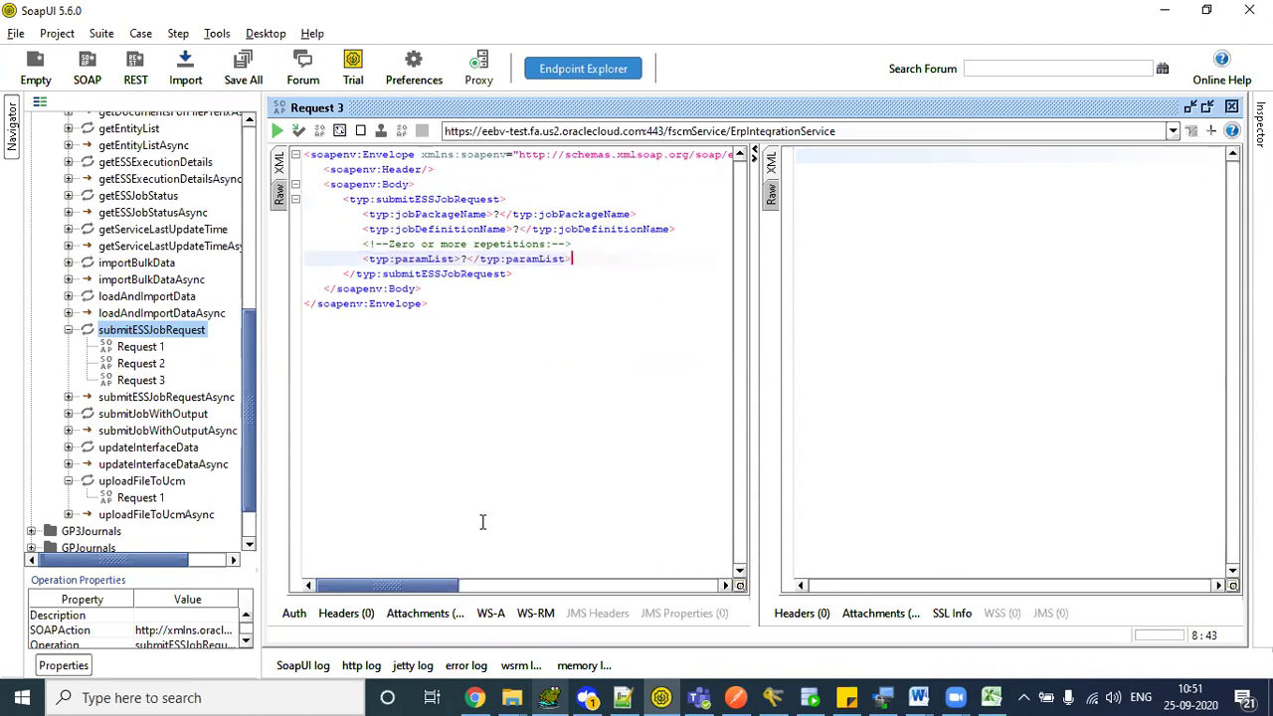
{"action": "left_click", "coordinate": [475, 696]}
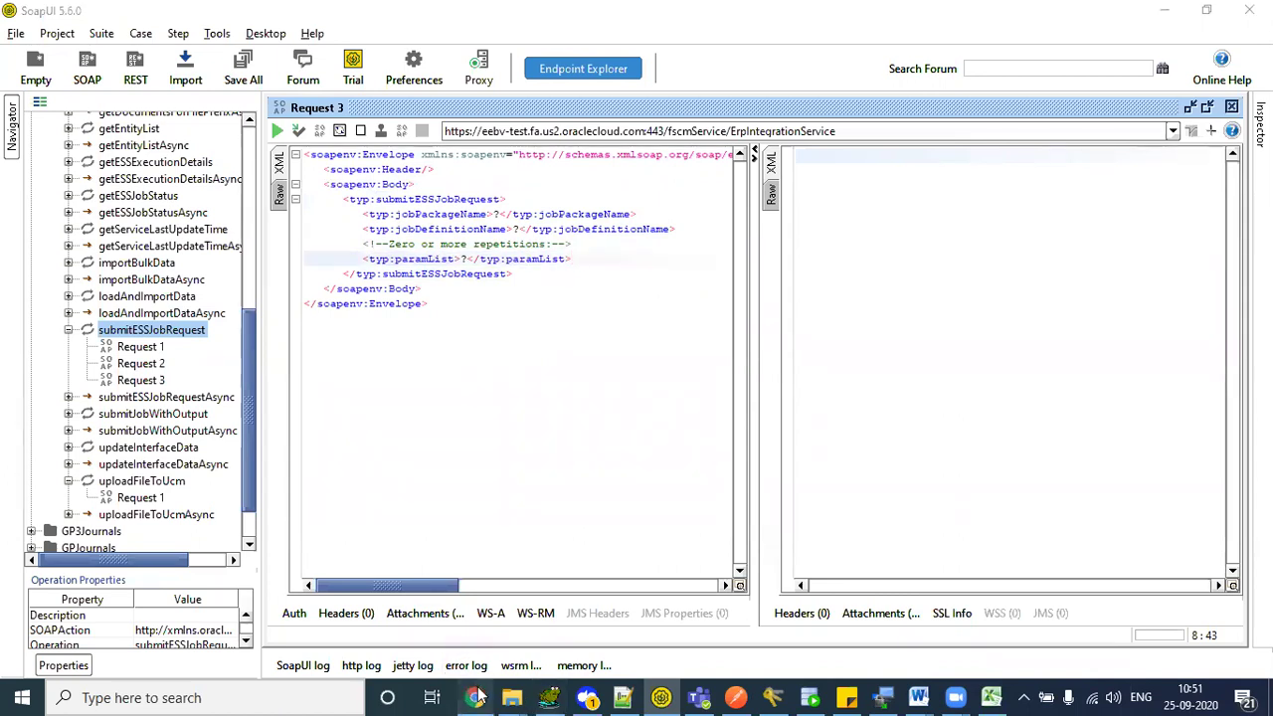
{"action": "left_click", "coordinate": [1005, 15]}
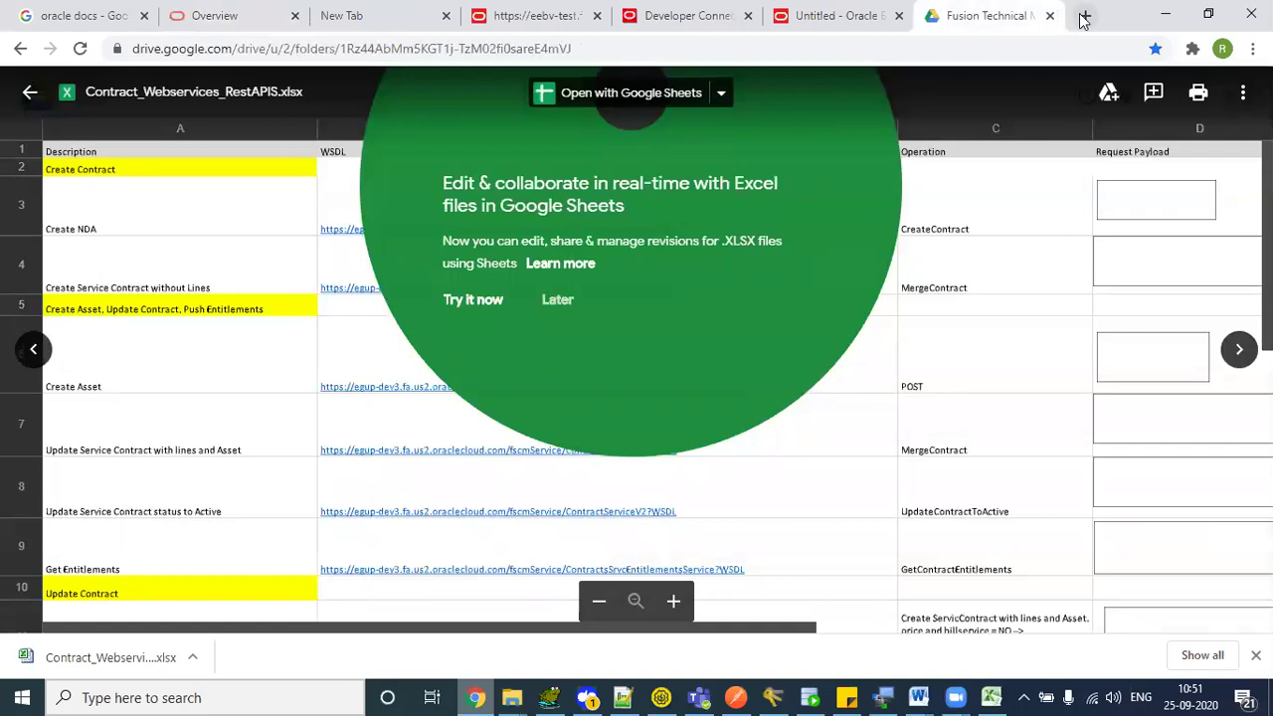
- From Setup and Maintenance, search Manage Enterprise Sch% and open the Financials job definitions task
{"action": "left_click", "coordinate": [1049, 16]}
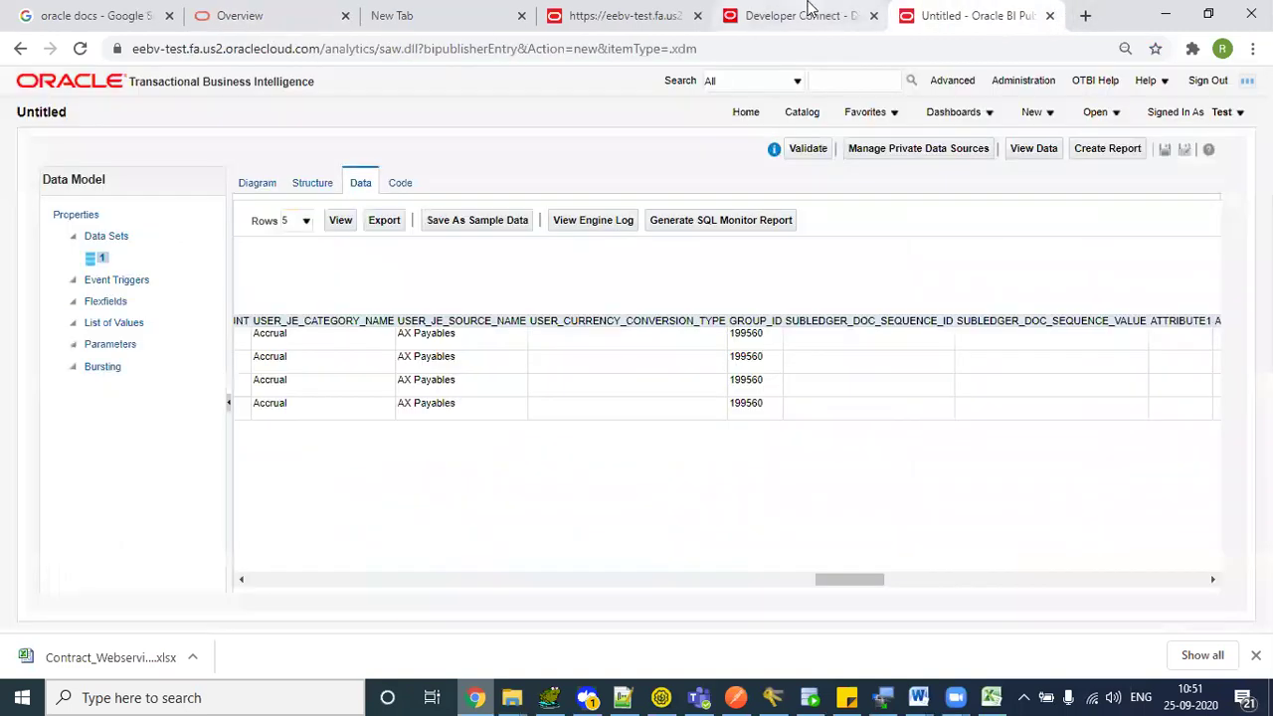
{"action": "left_click", "coordinate": [771, 15]}
{"action": "left_click", "coordinate": [1035, 88]}
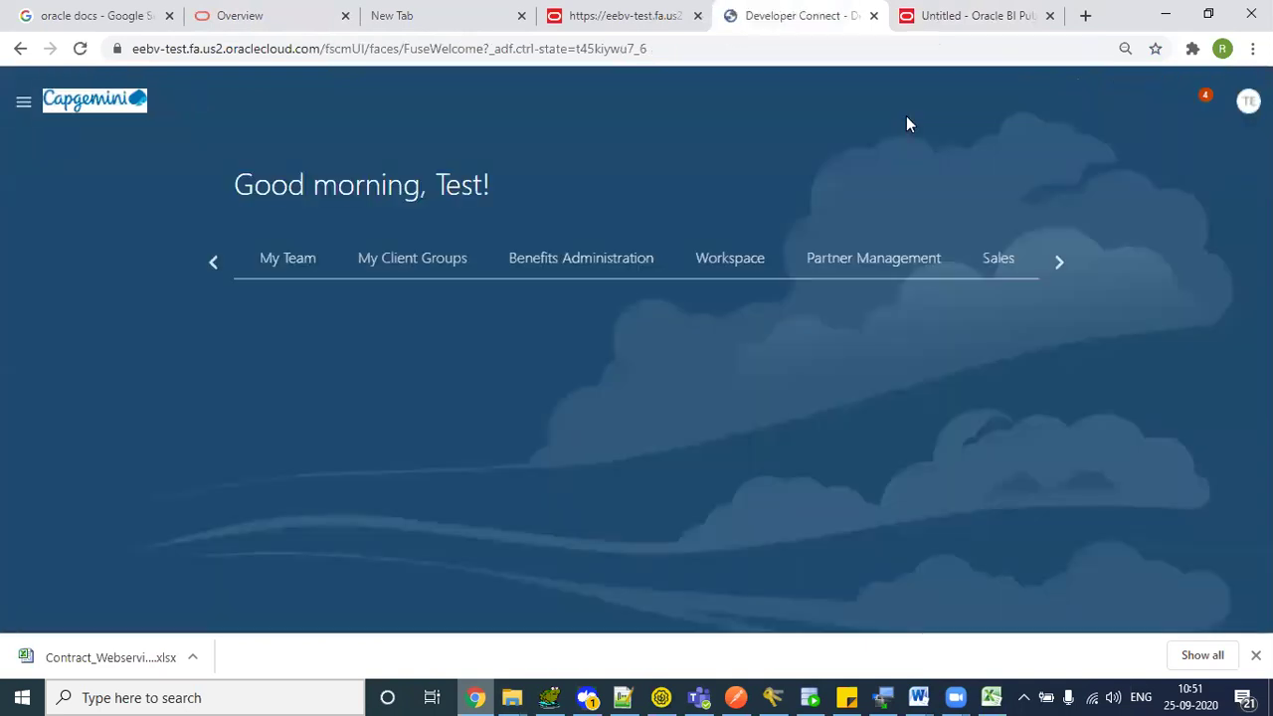
{"action": "left_click", "coordinate": [1217, 104]}
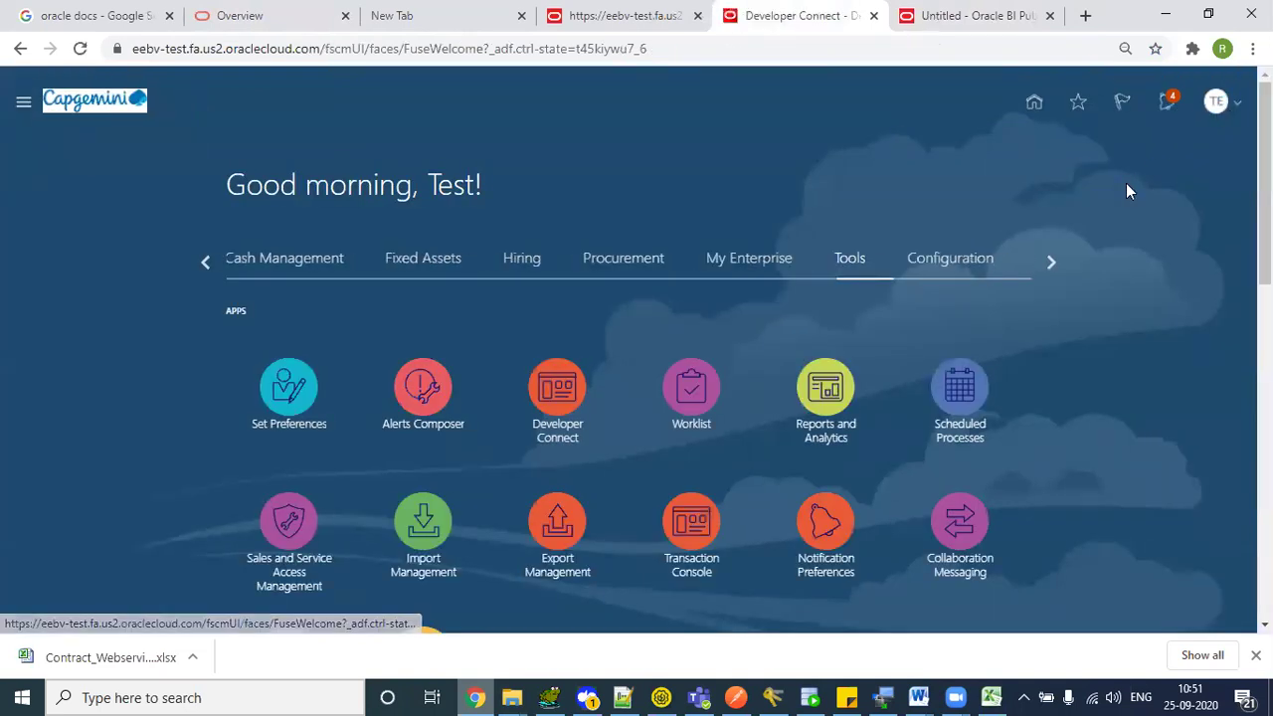
{"action": "left_click", "coordinate": [953, 356]}
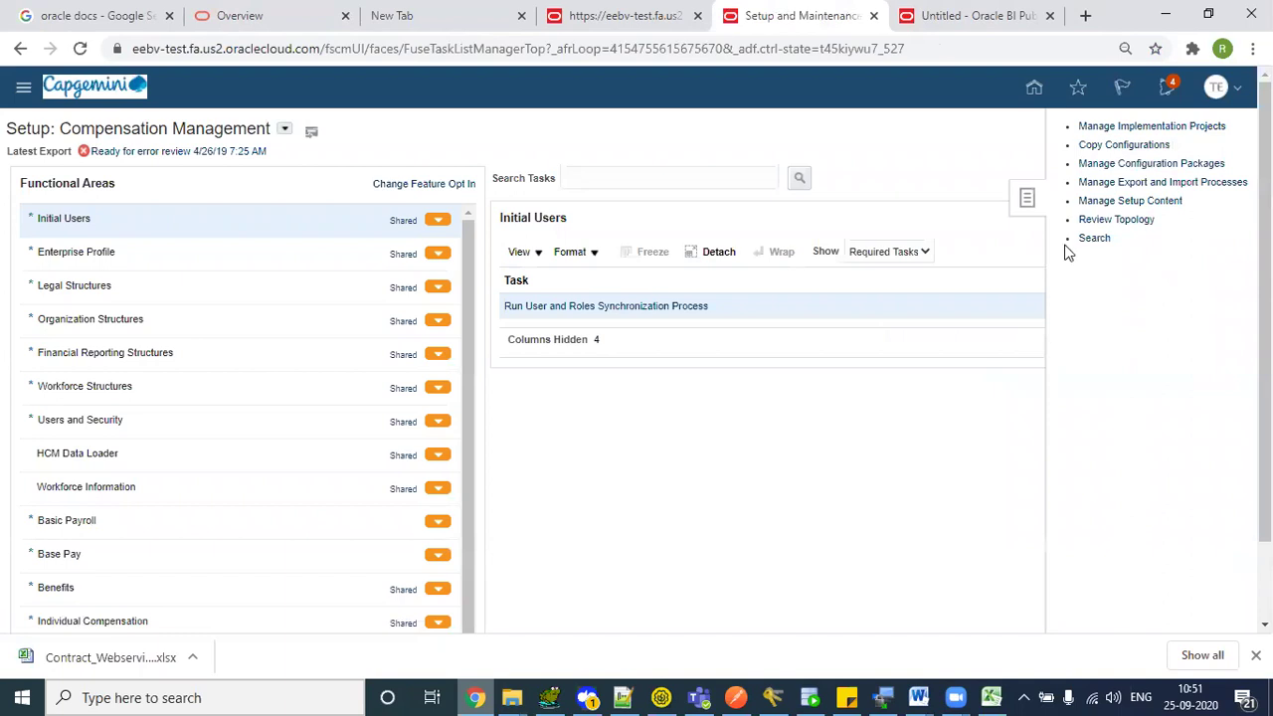
{"action": "left_click", "coordinate": [1096, 239]}
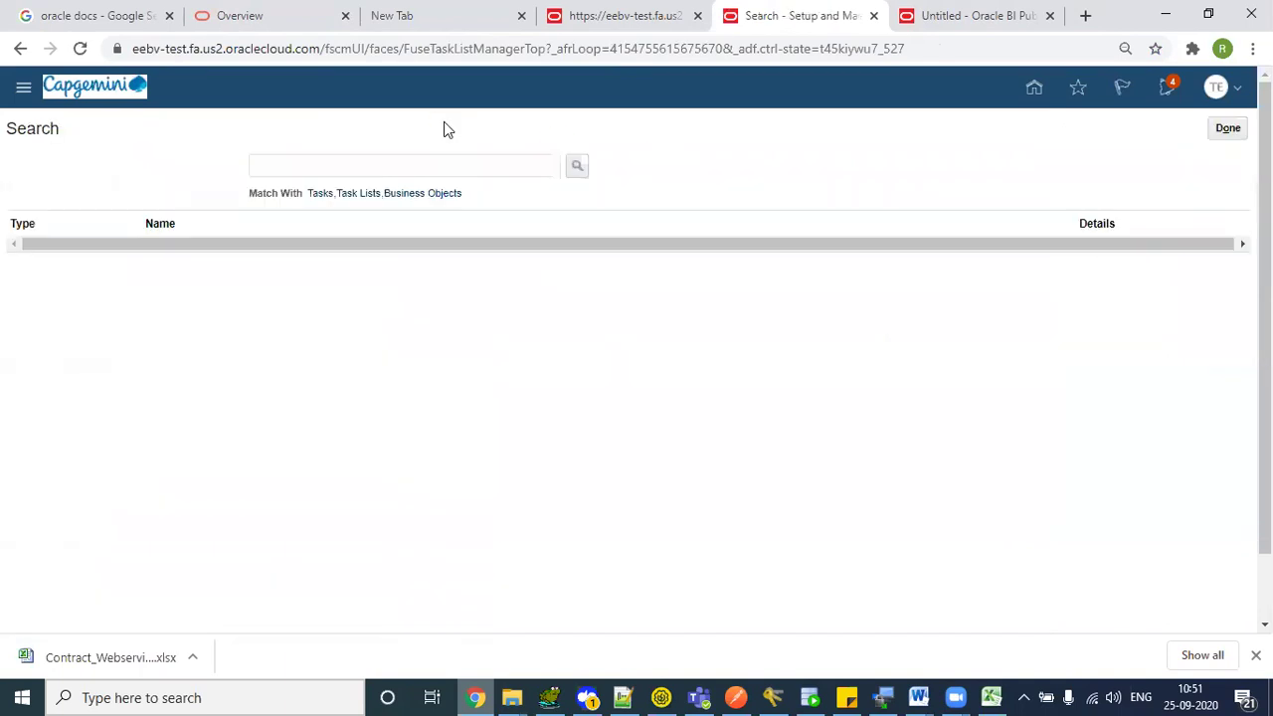
{"action": "left_click", "coordinate": [412, 161]}
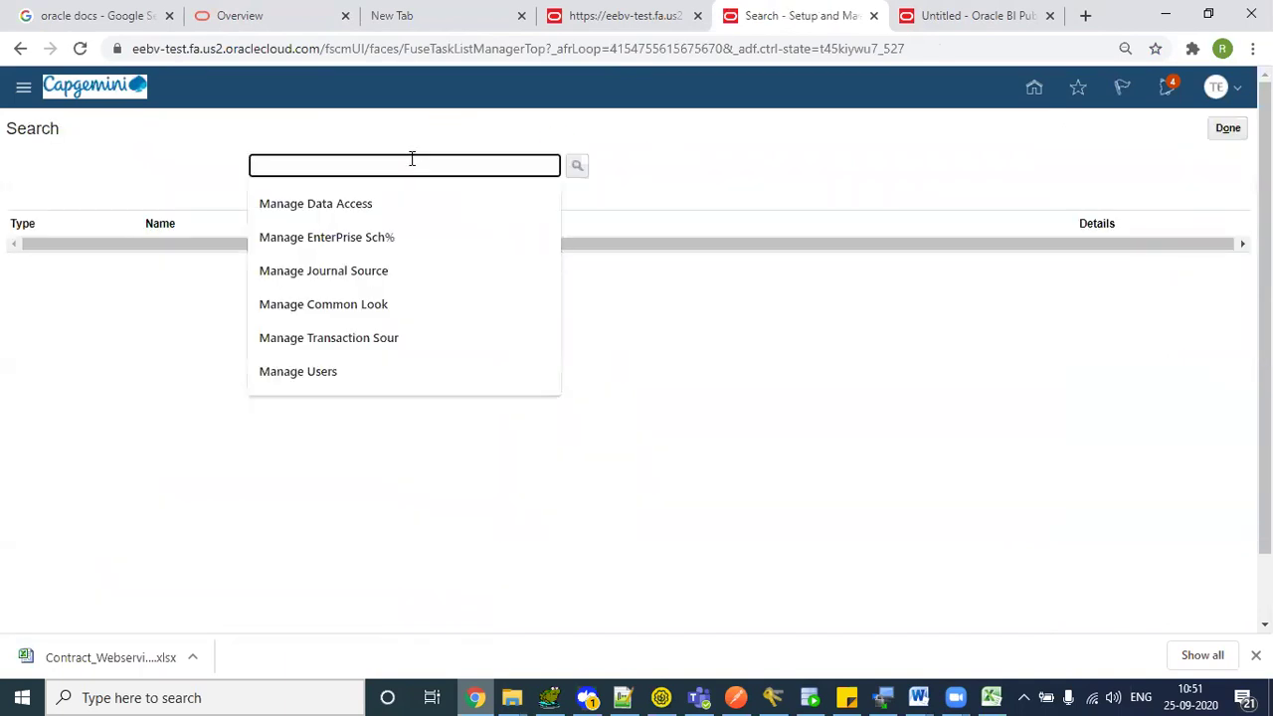
{"action": "type", "text": "Manage Ente"}
{"action": "key", "text": "Down"}
{"action": "key", "text": "Return"}
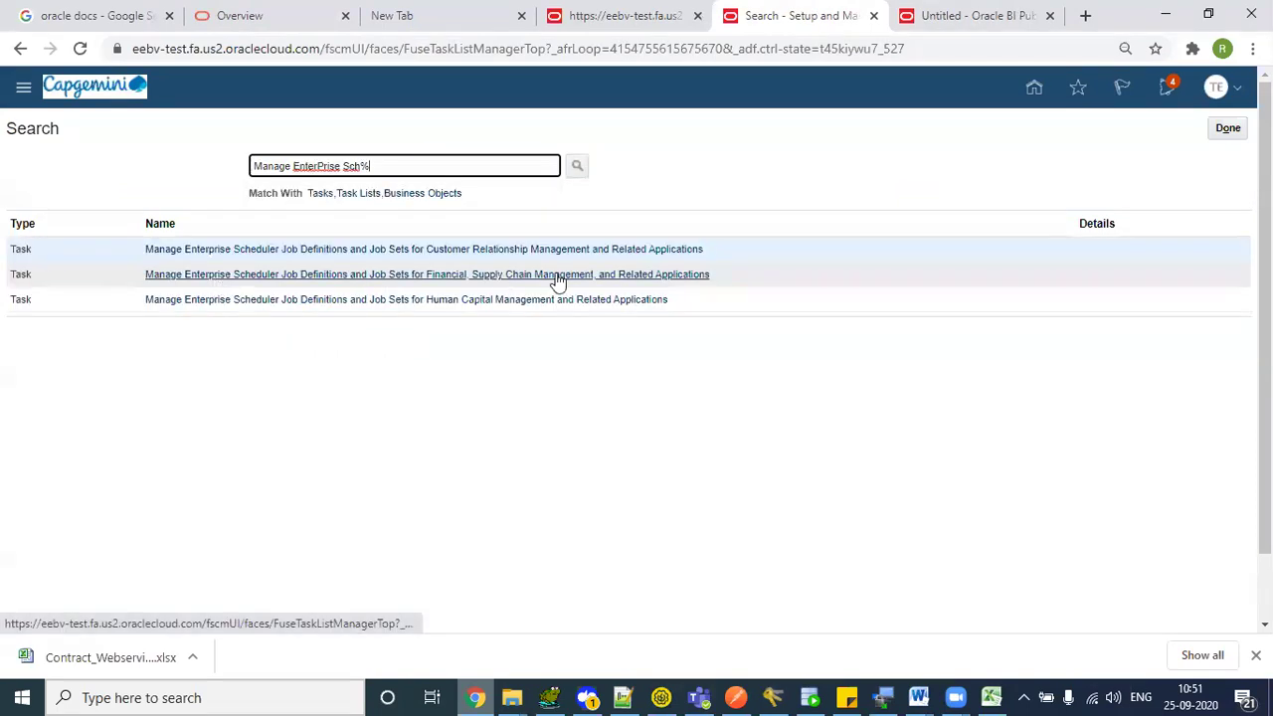
{"action": "left_click", "coordinate": [444, 280]}
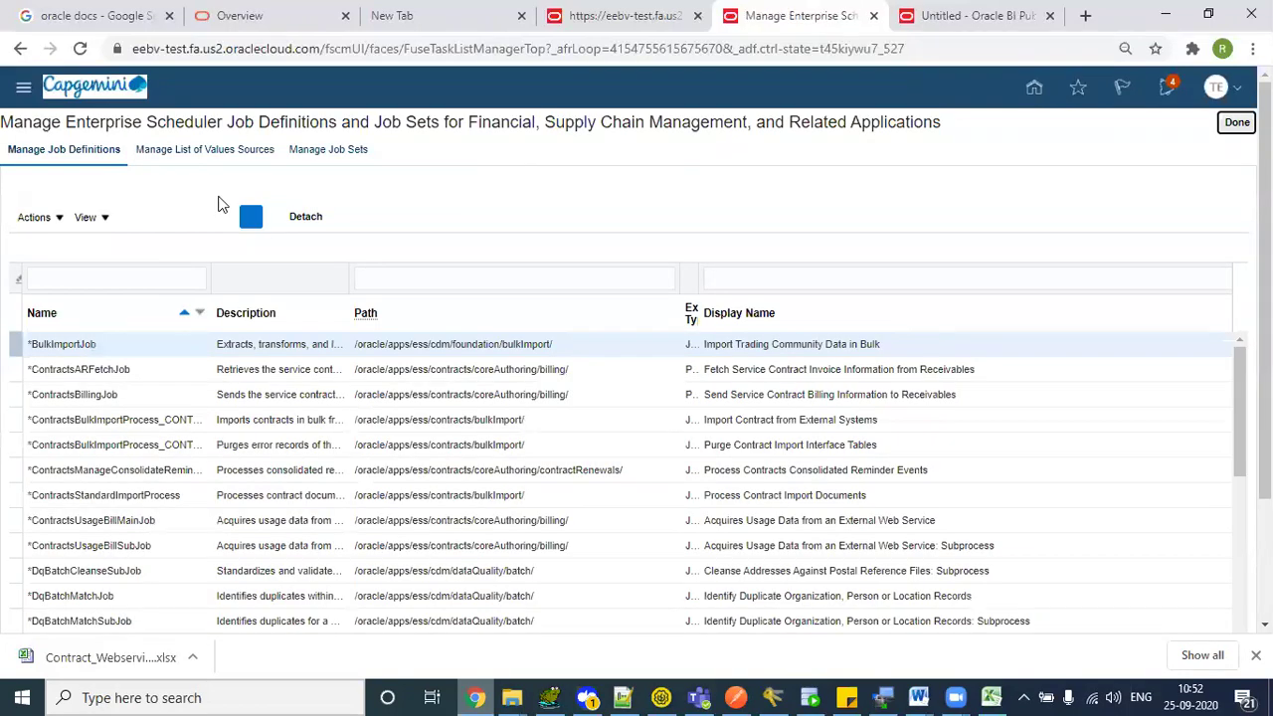
- Filter job definitions to Import Journals and copy its name, JournalImportLauncher
{"action": "left_click", "coordinate": [756, 288]}
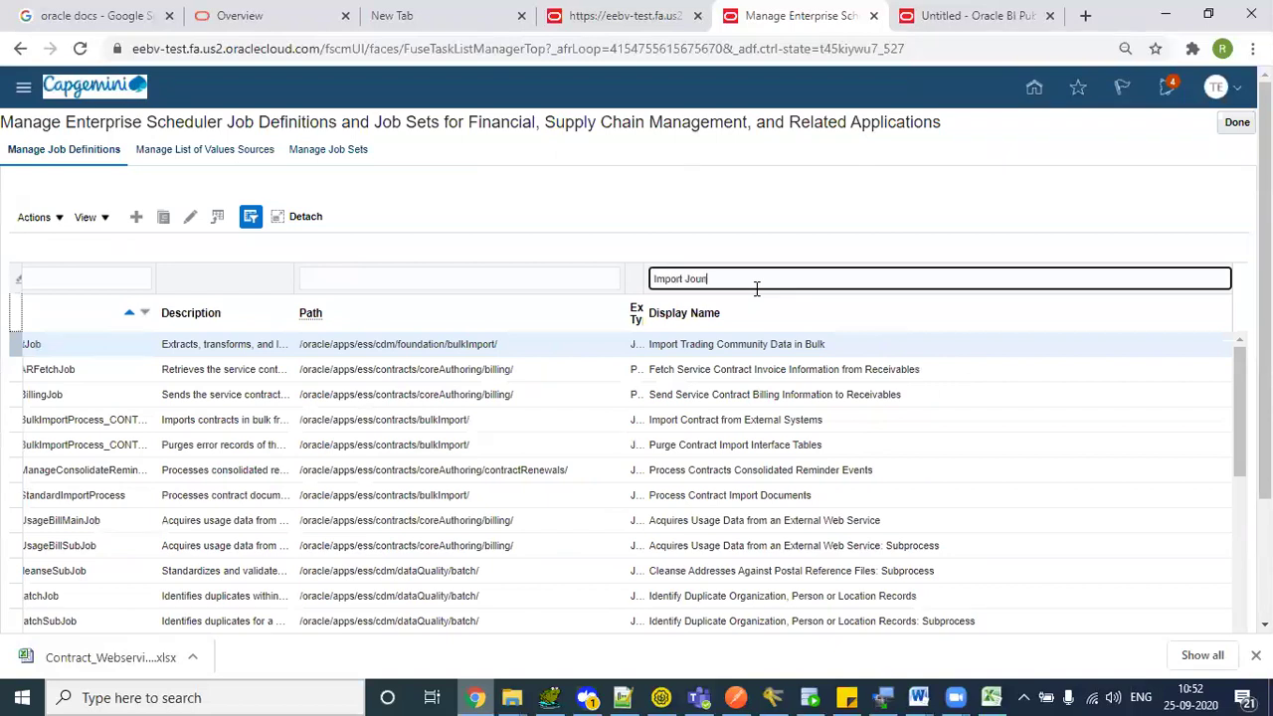
{"action": "key", "text": "Return"}
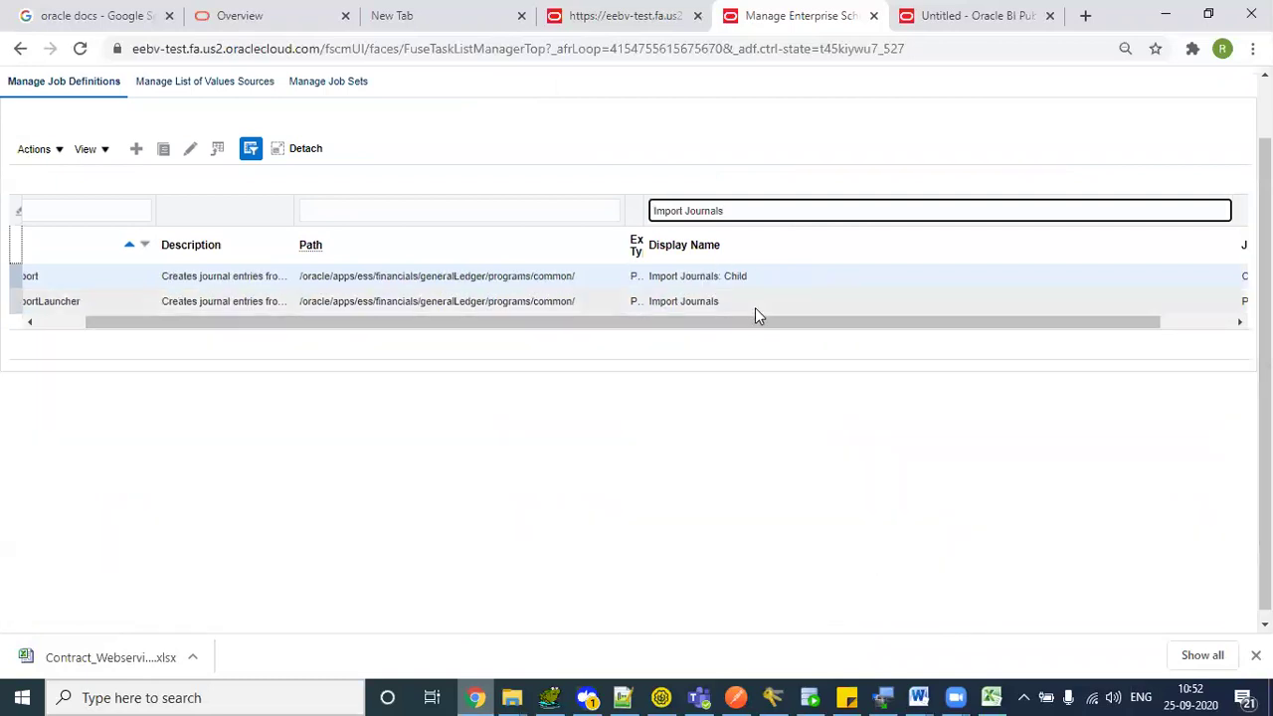
{"action": "left_click", "coordinate": [719, 302]}
{"action": "left_click_drag", "start_coordinate": [761, 327], "coordinate": [398, 350]}
{"action": "left_click", "coordinate": [56, 300]}
{"action": "key", "text": "ctrl+c"}
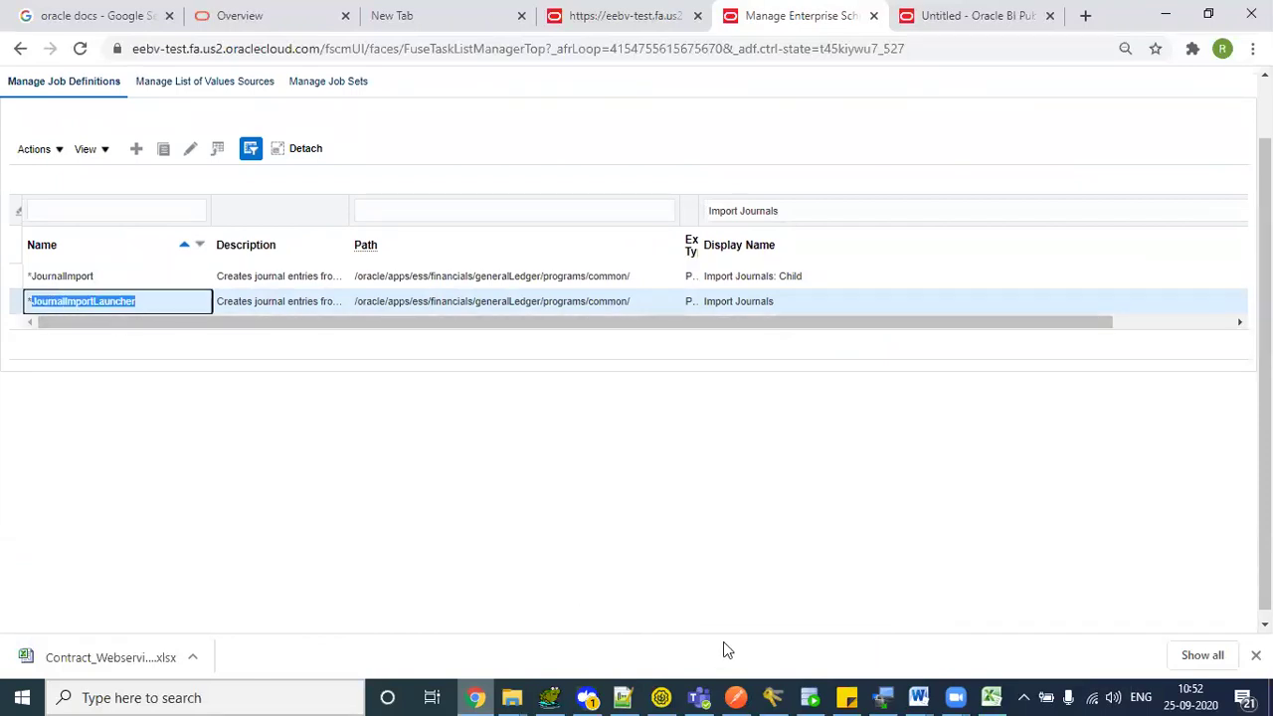
- Paste JournalImportLauncher as Request 3's jobDefinitionName
{"action": "key", "text": "alt+Tab"}
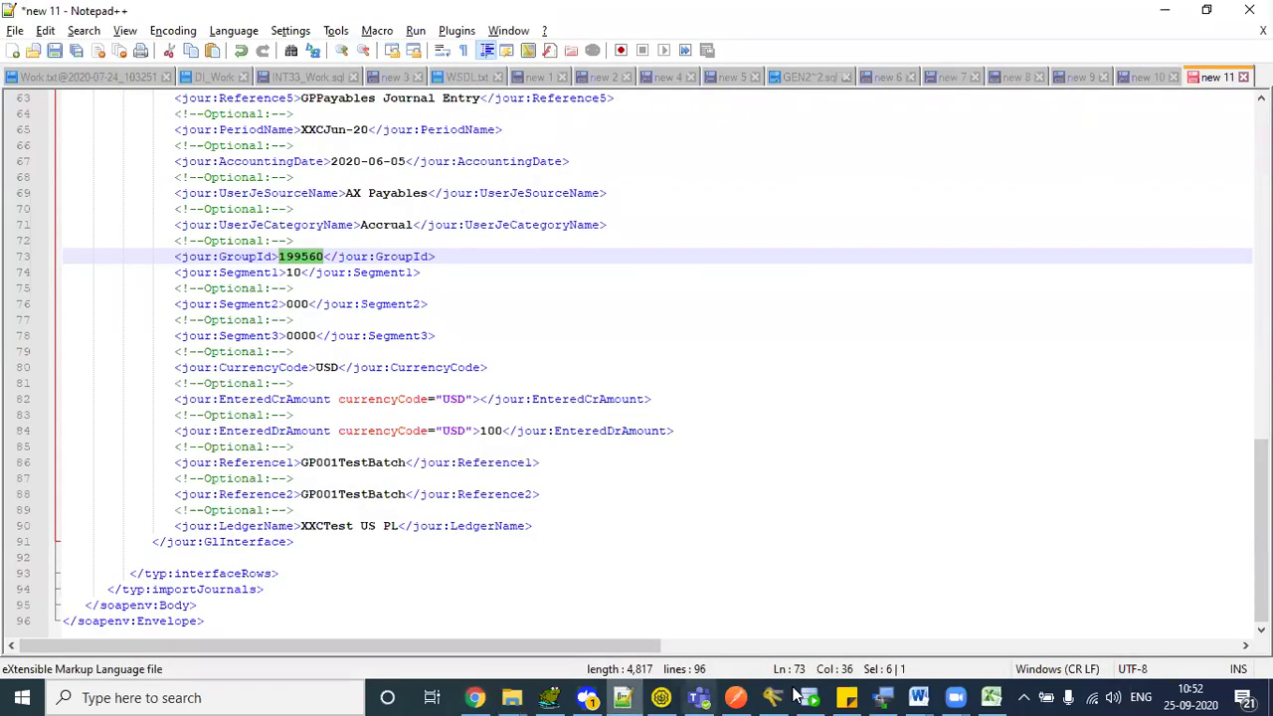
{"action": "key", "text": "alt+Tab"}
{"action": "double_click", "coordinate": [517, 229]}
{"action": "key", "text": "ctrl+v"}
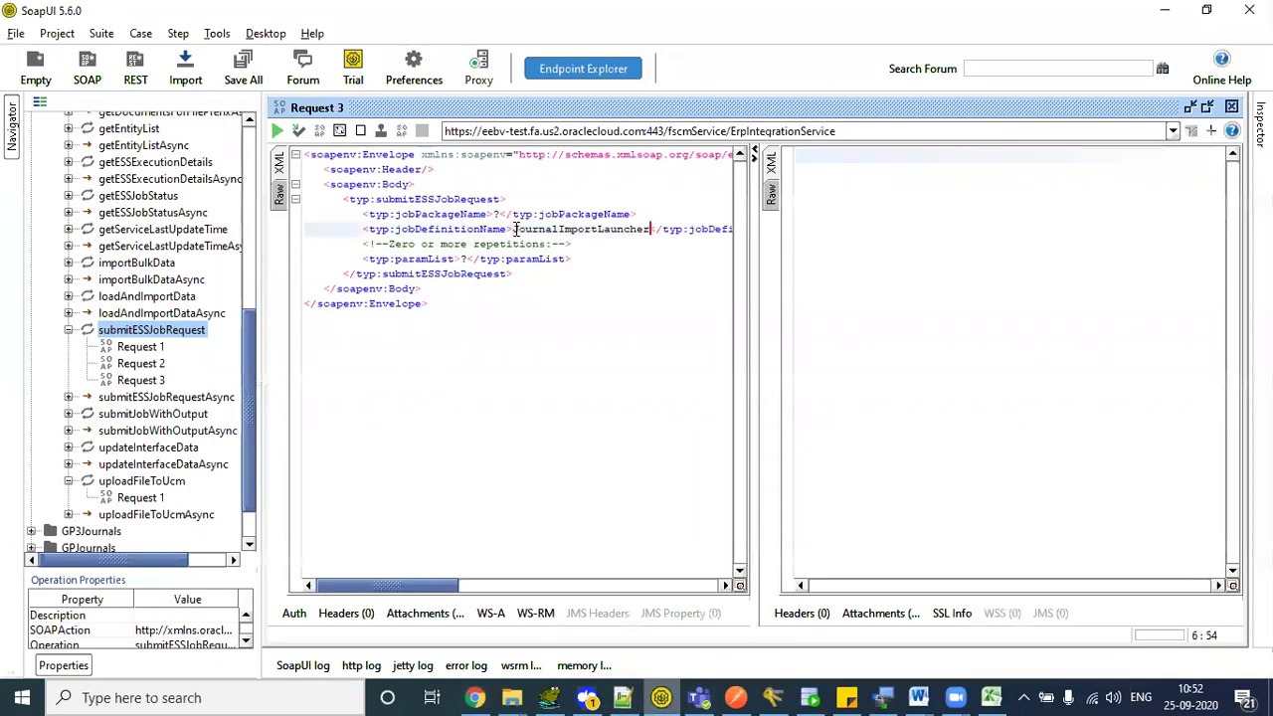
- Copy the Import Journals job path /oracle/apps/ess/financials/generalLedger/programs/common/
{"action": "key", "text": "alt+Tab"}
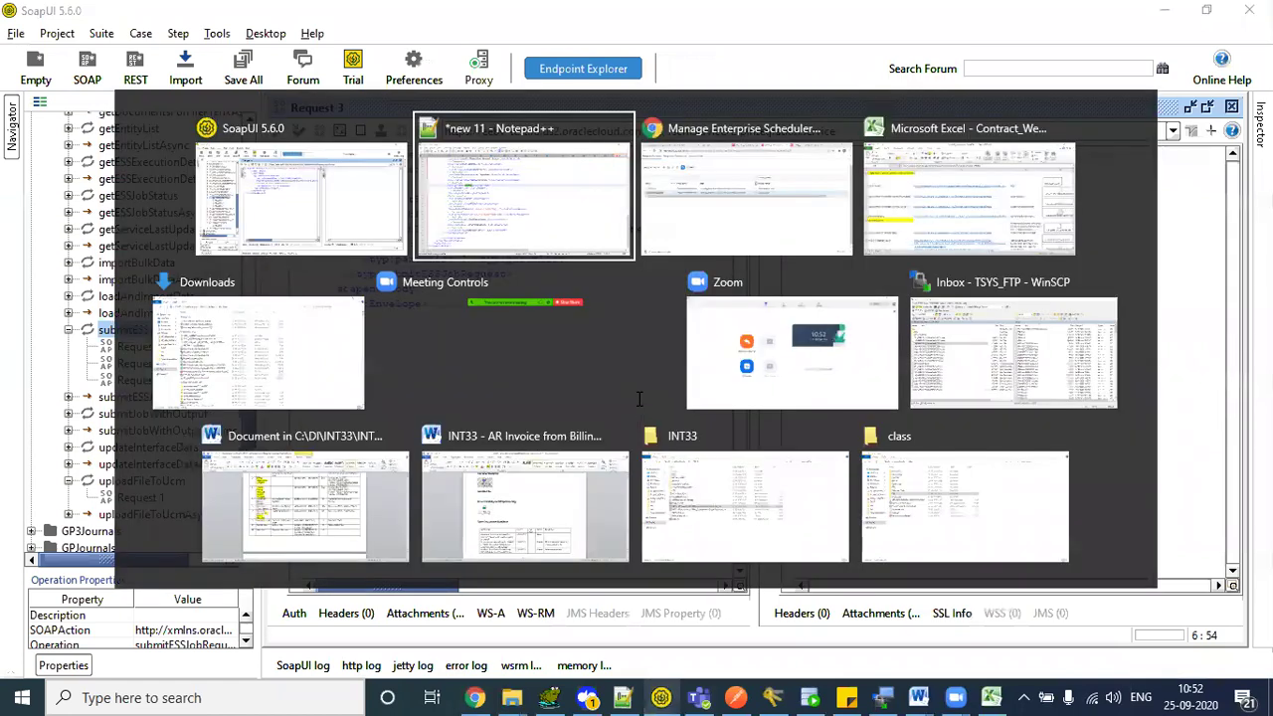
{"action": "key", "text": "alt+Tab"}
{"action": "key", "text": "Tab"}
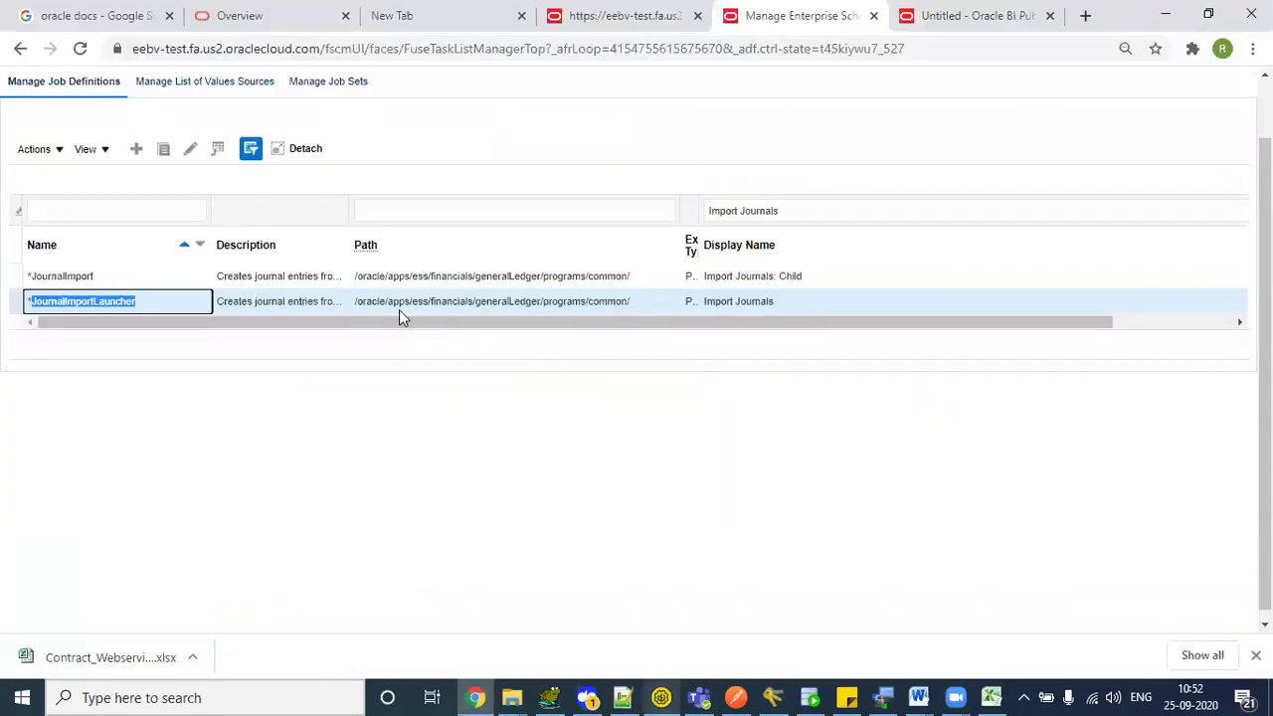
{"action": "triple_click", "coordinate": [407, 301]}
{"action": "key", "text": "ctrl+c"}
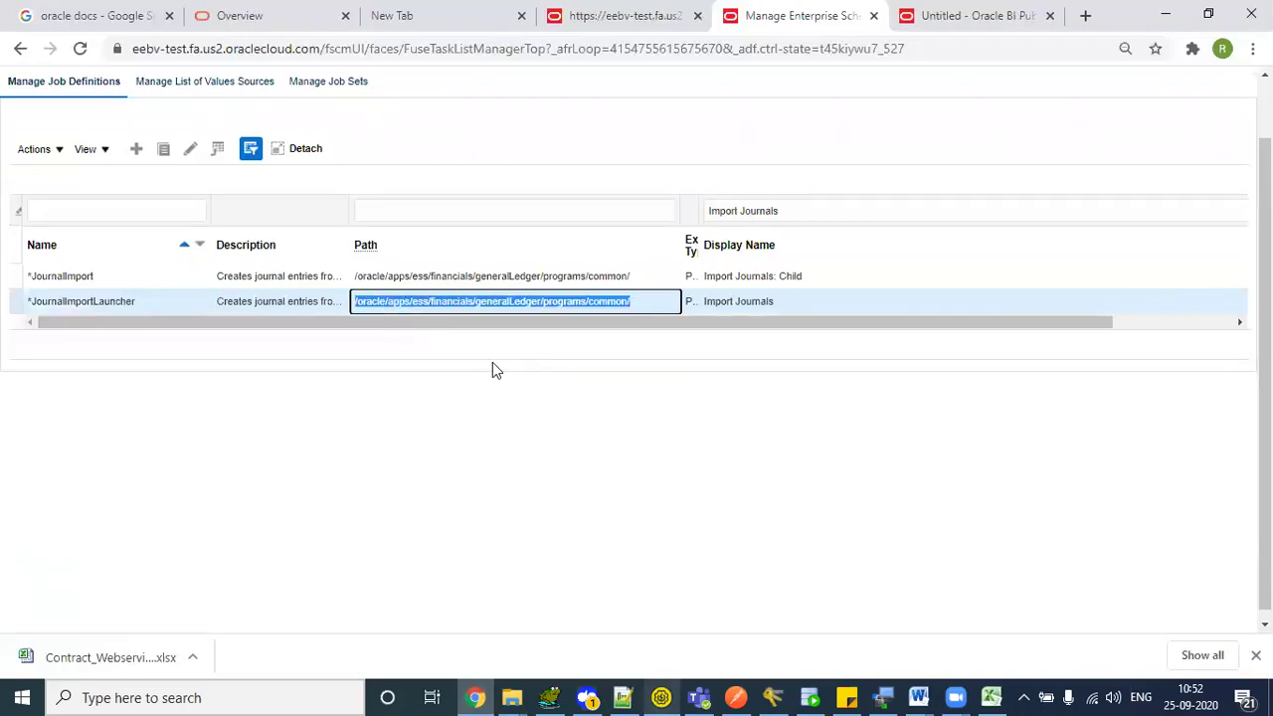
{"action": "key", "text": "alt+Tab"}
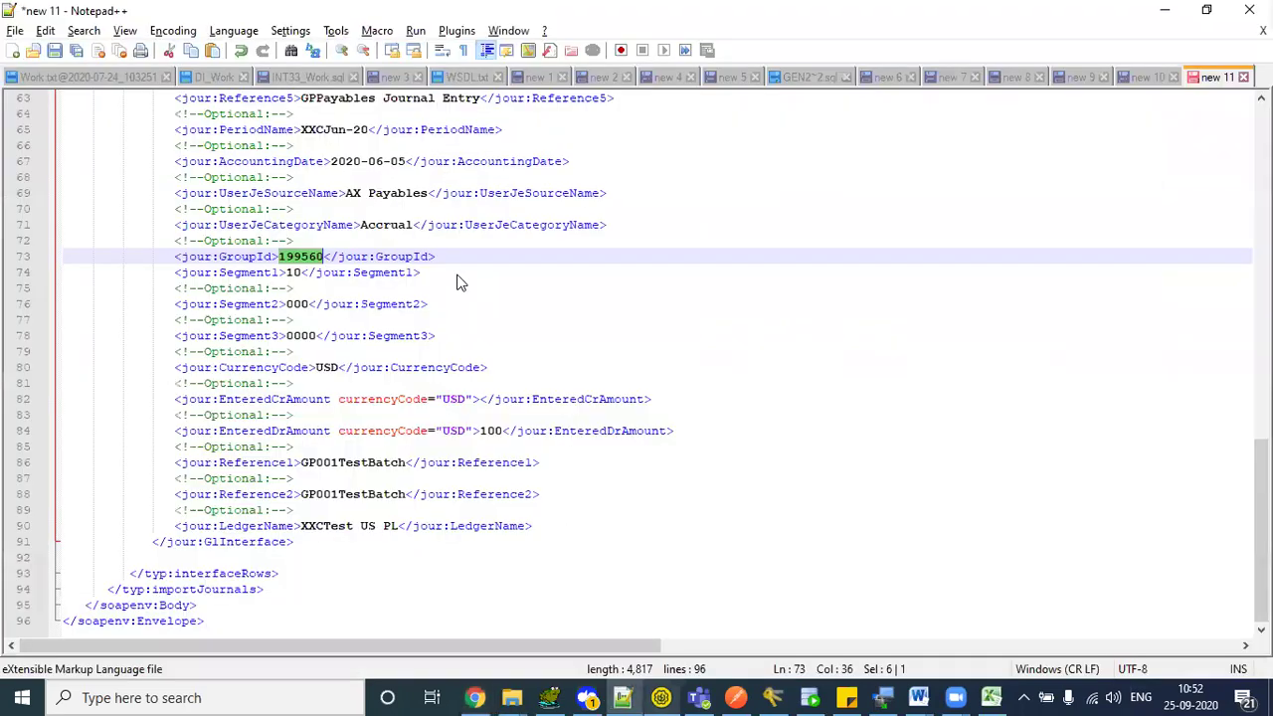
{"action": "key", "text": "alt+Tab"}
{"action": "key", "text": "Tab"}
- Paste the copied path into Request 3's jobPackageName
{"action": "left_click", "coordinate": [498, 214]}
{"action": "key", "text": "ctrl+v"}
{"action": "left_click_drag", "start_coordinate": [459, 577], "coordinate": [403, 577]}
{"action": "left_click", "coordinate": [524, 244]}
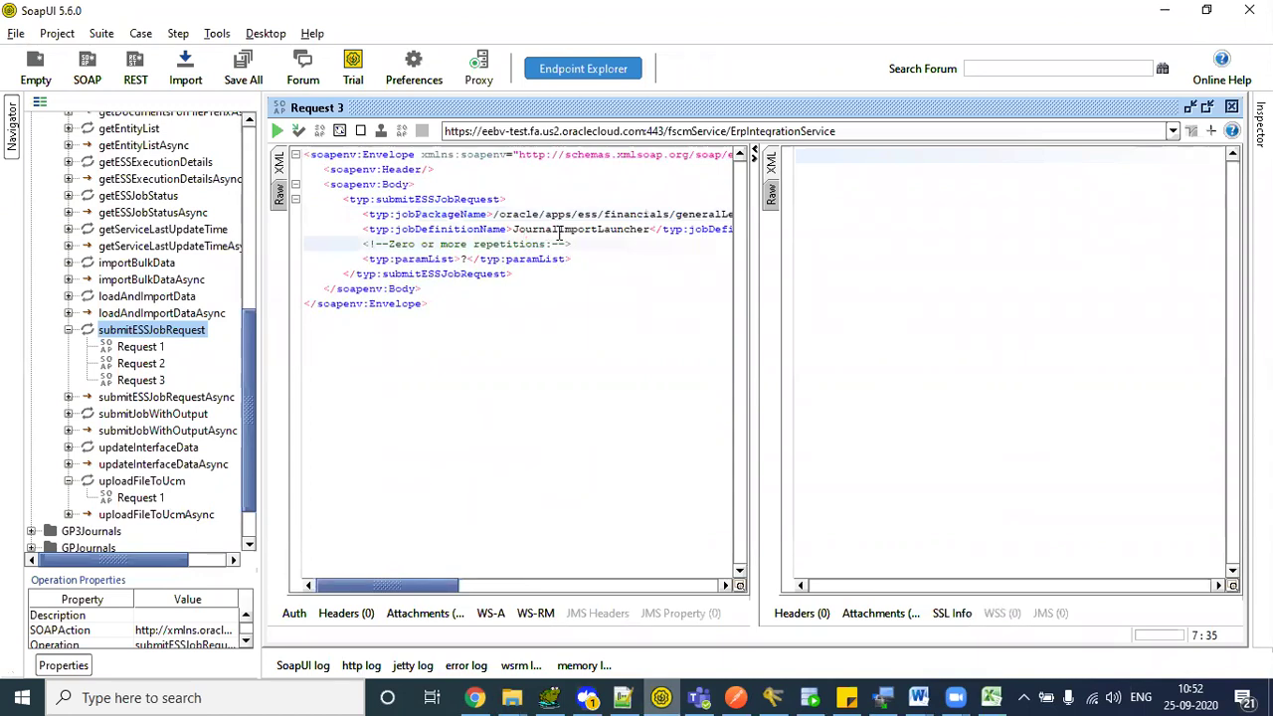
{"action": "left_click", "coordinate": [560, 231]}
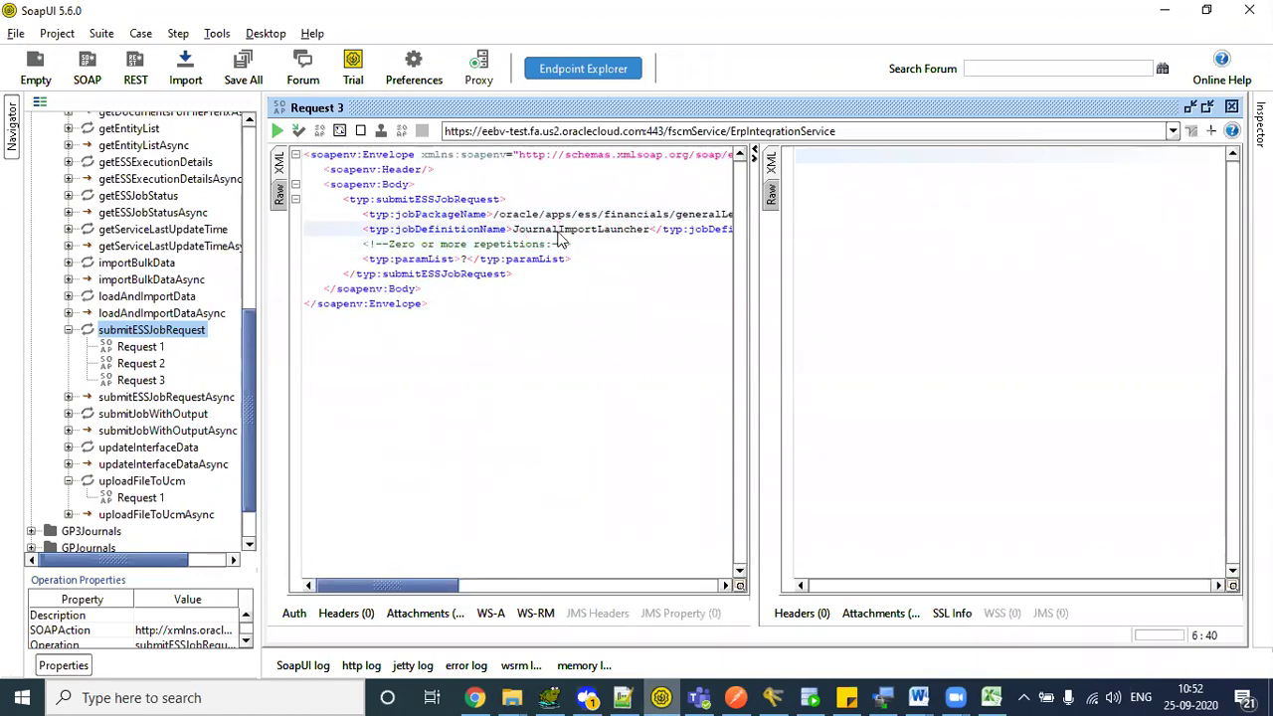
{"action": "key", "text": "alt+Tab"}
{"action": "key", "text": "Tab"}
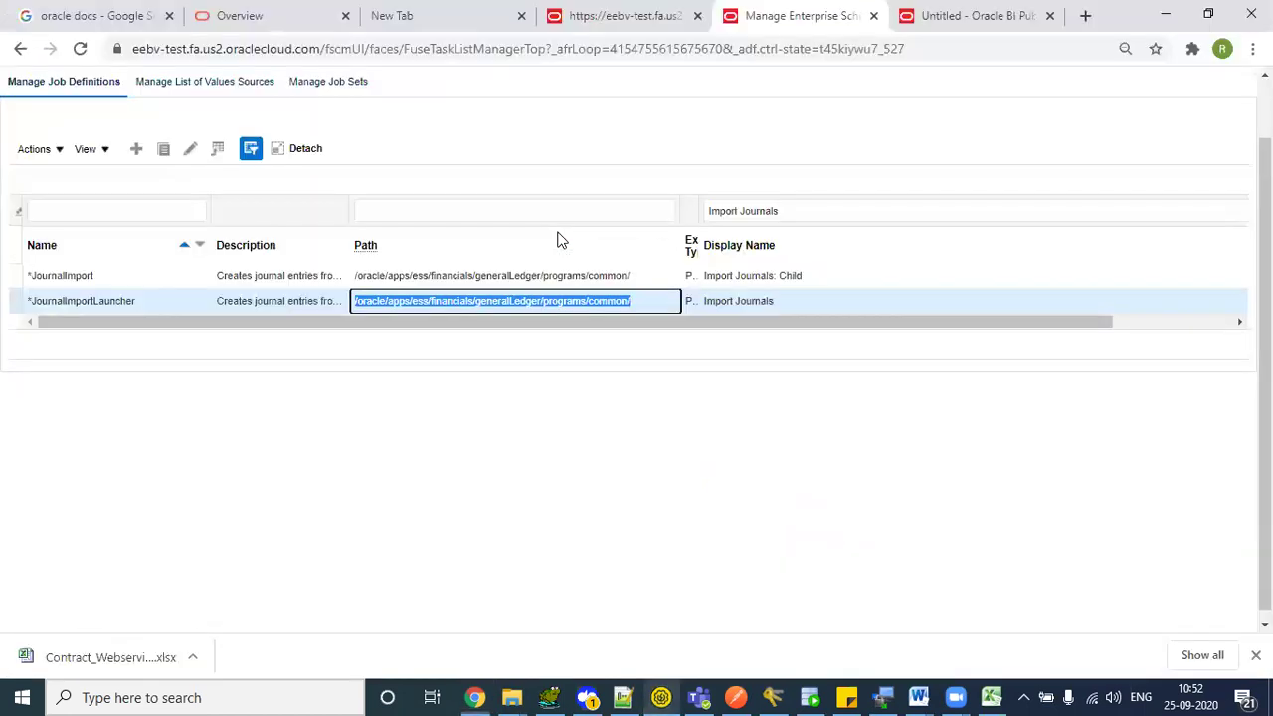
- From Scheduled Processes, schedule a new Import Journals process and open its details
{"action": "scroll", "coordinate": [1061, 99], "scroll_direction": "up", "scroll_amount": 1}
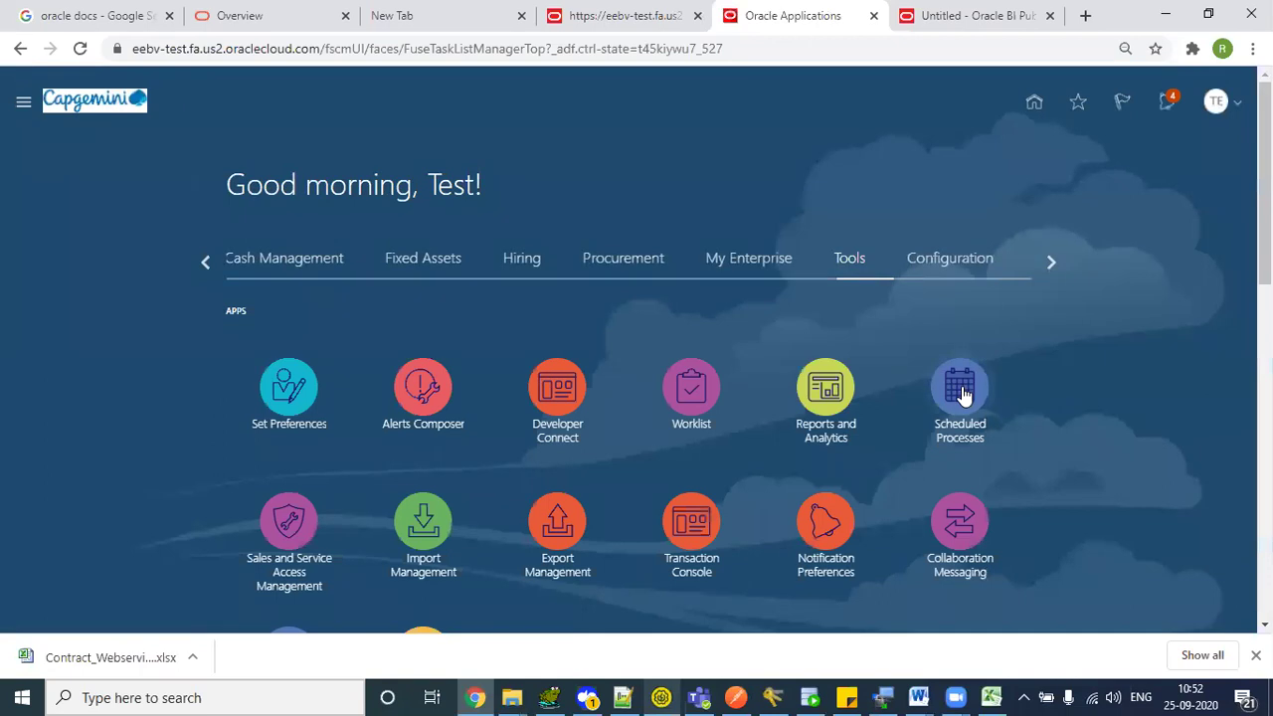
{"action": "left_click", "coordinate": [960, 393]}
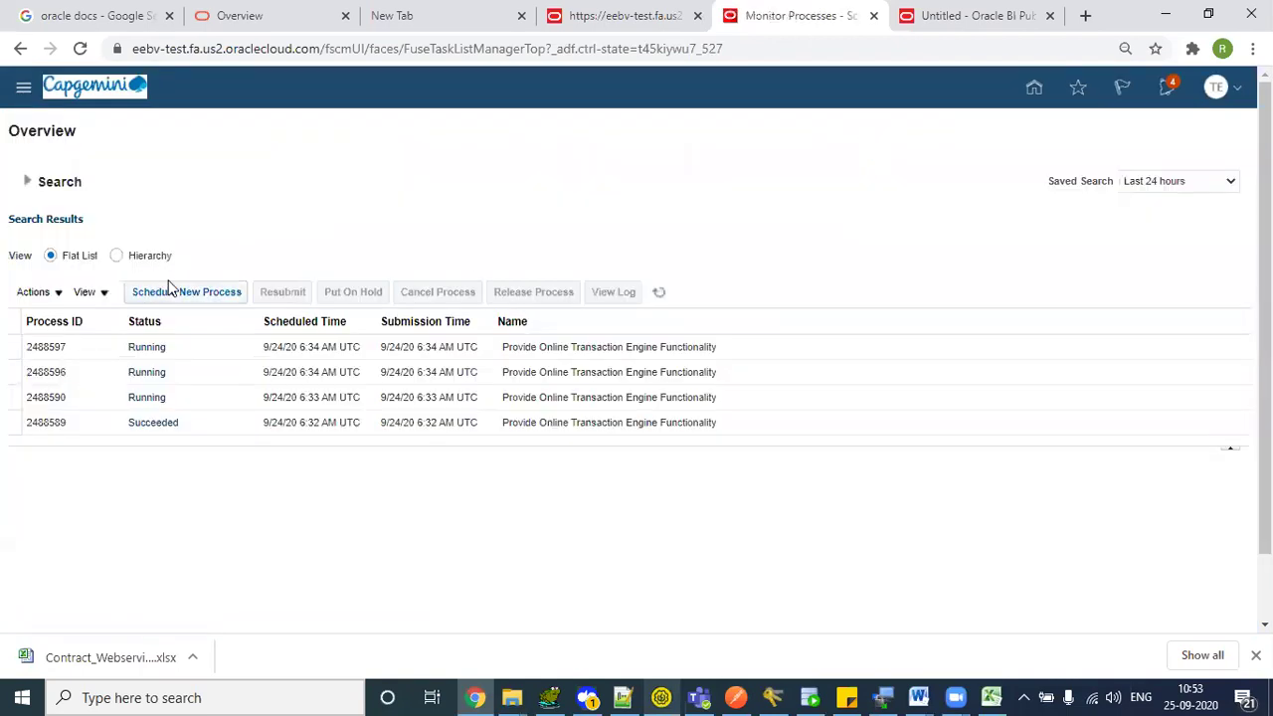
{"action": "left_click", "coordinate": [177, 291]}
{"action": "type", "text": "Import Journals"}
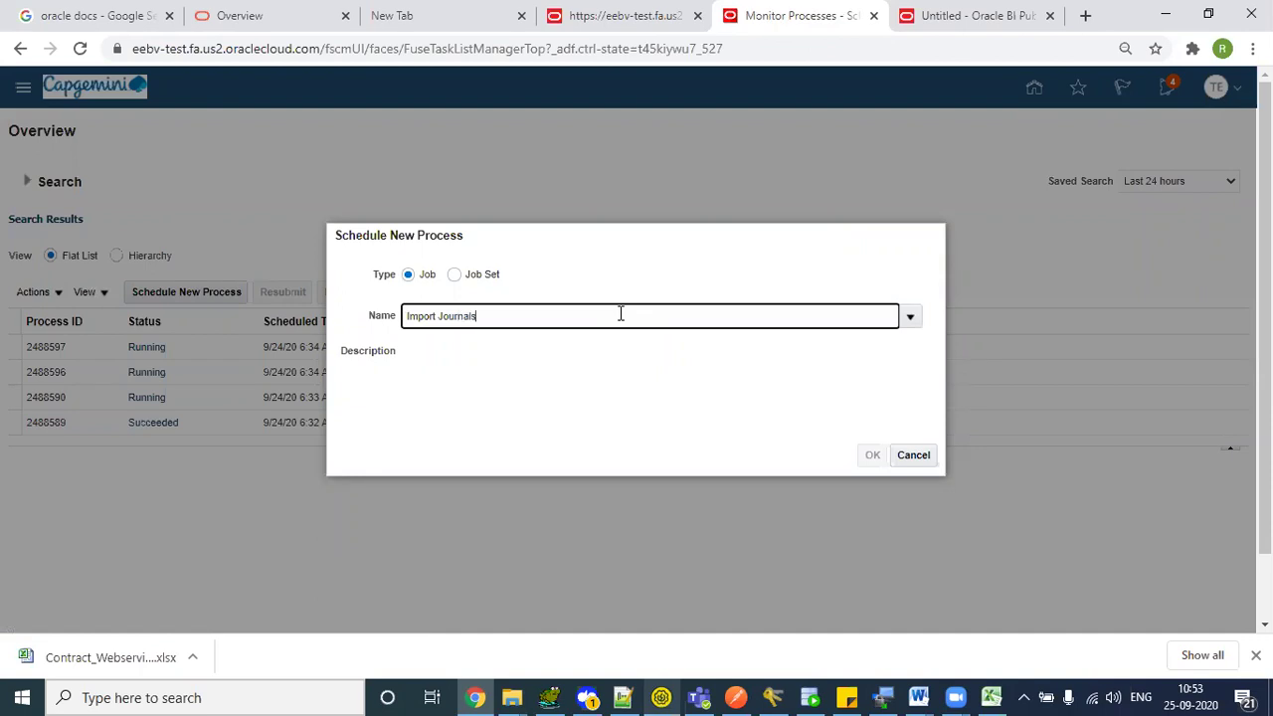
{"action": "key", "text": "Tab"}
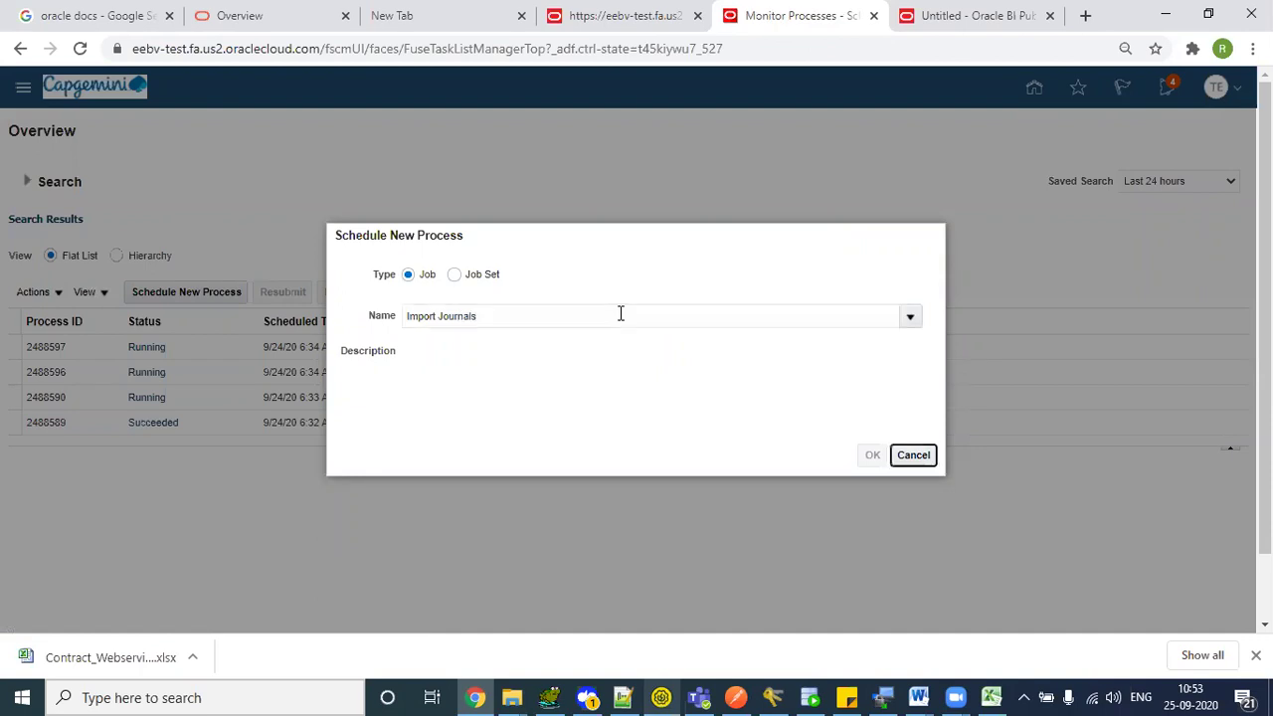
{"action": "left_click", "coordinate": [872, 457]}
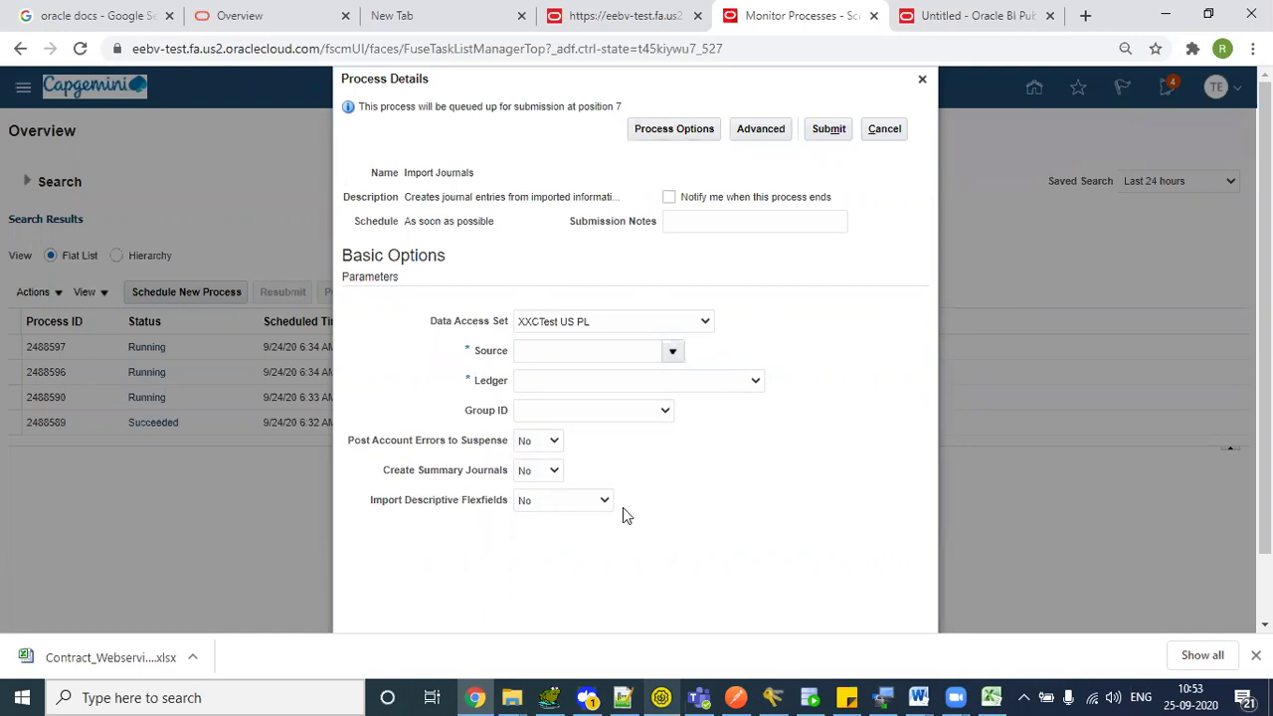
- Review the Data Access Set, Source, Ledger and Group ID parameters, then go back to SoapUI
{"action": "left_click_drag", "start_coordinate": [625, 515], "coordinate": [420, 446]}
{"action": "left_click", "coordinate": [419, 446]}
{"action": "left_click", "coordinate": [724, 411]}
{"action": "left_click_drag", "start_coordinate": [724, 411], "coordinate": [447, 327]}
{"action": "left_click", "coordinate": [407, 329]}
{"action": "left_click", "coordinate": [661, 697]}
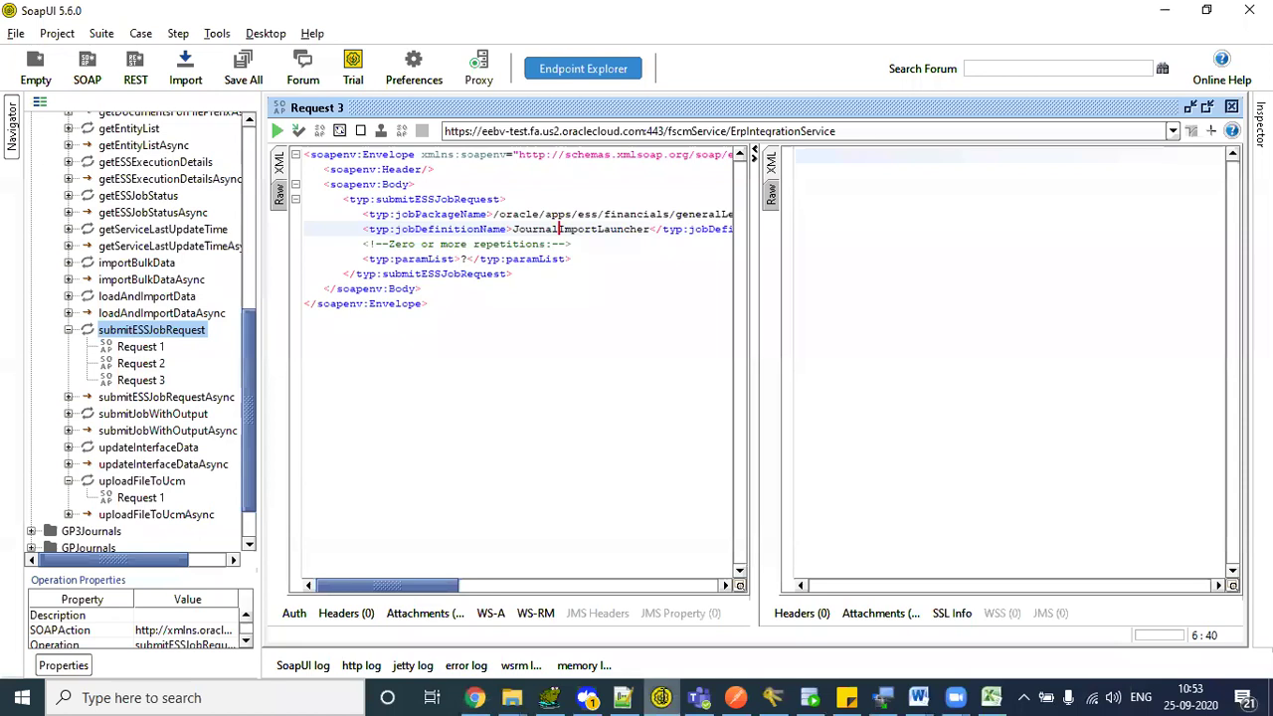
- Inspect Request 2's job package and definition values, then bring up the BI Publisher GROUP_ID 199560 data
{"action": "double_click", "coordinate": [140, 363]}
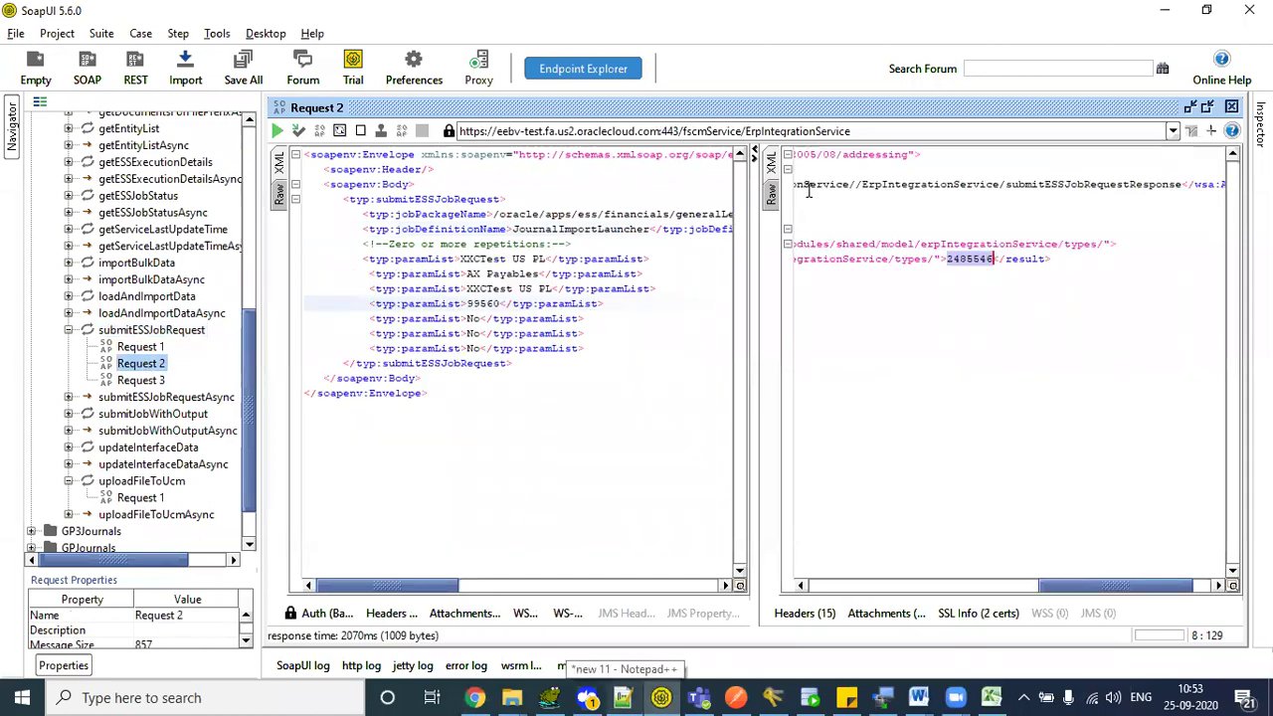
{"action": "left_click", "coordinate": [458, 214]}
{"action": "left_click_drag", "start_coordinate": [513, 228], "coordinate": [564, 229]}
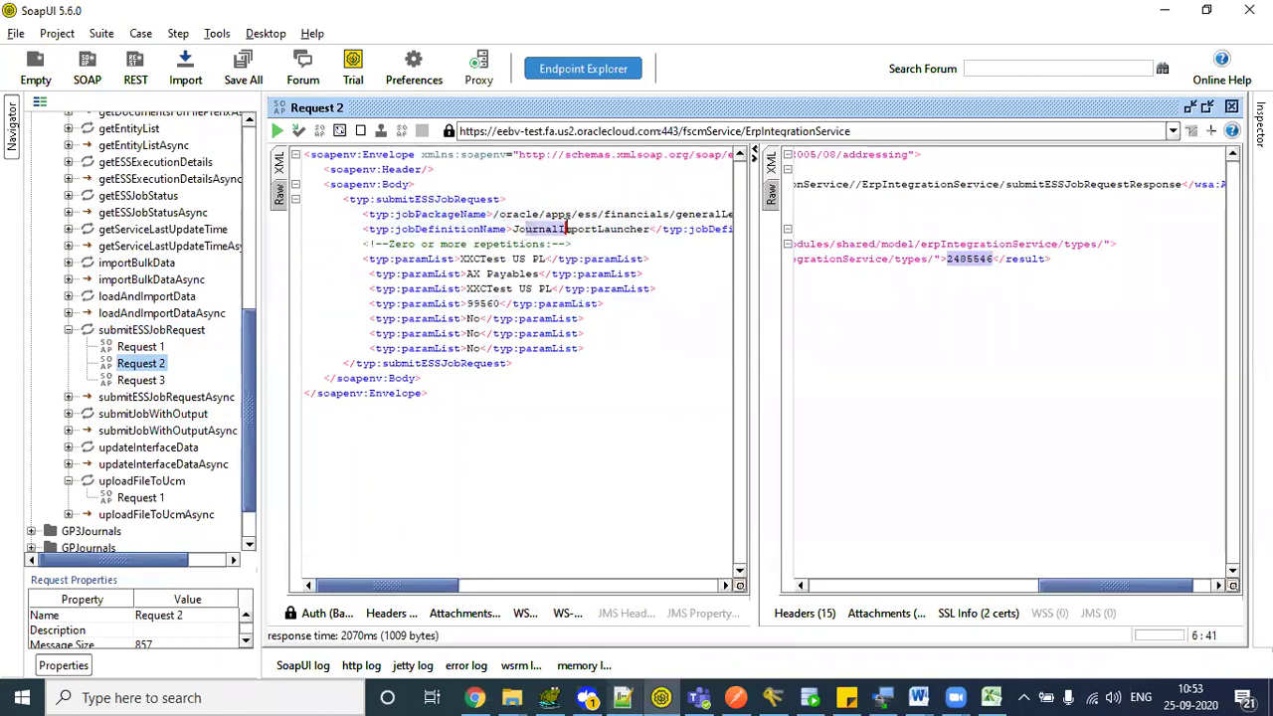
{"action": "left_click", "coordinate": [137, 383]}
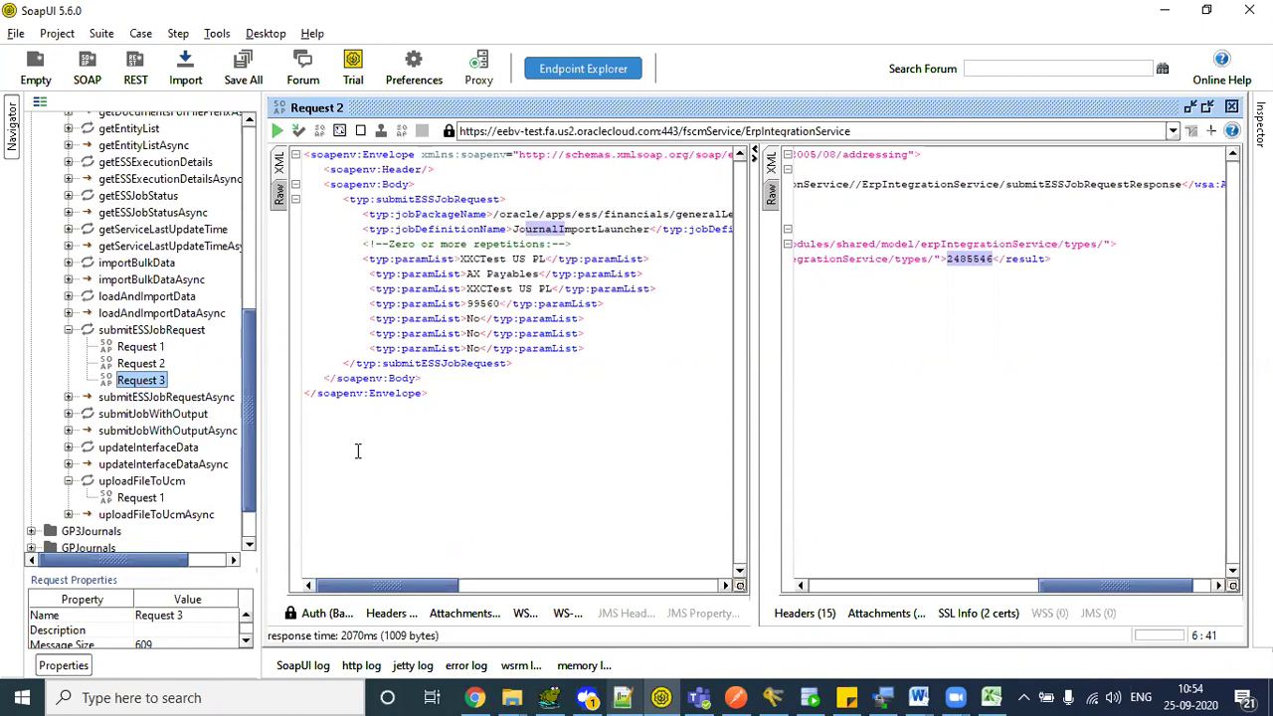
{"action": "left_click", "coordinate": [475, 697]}
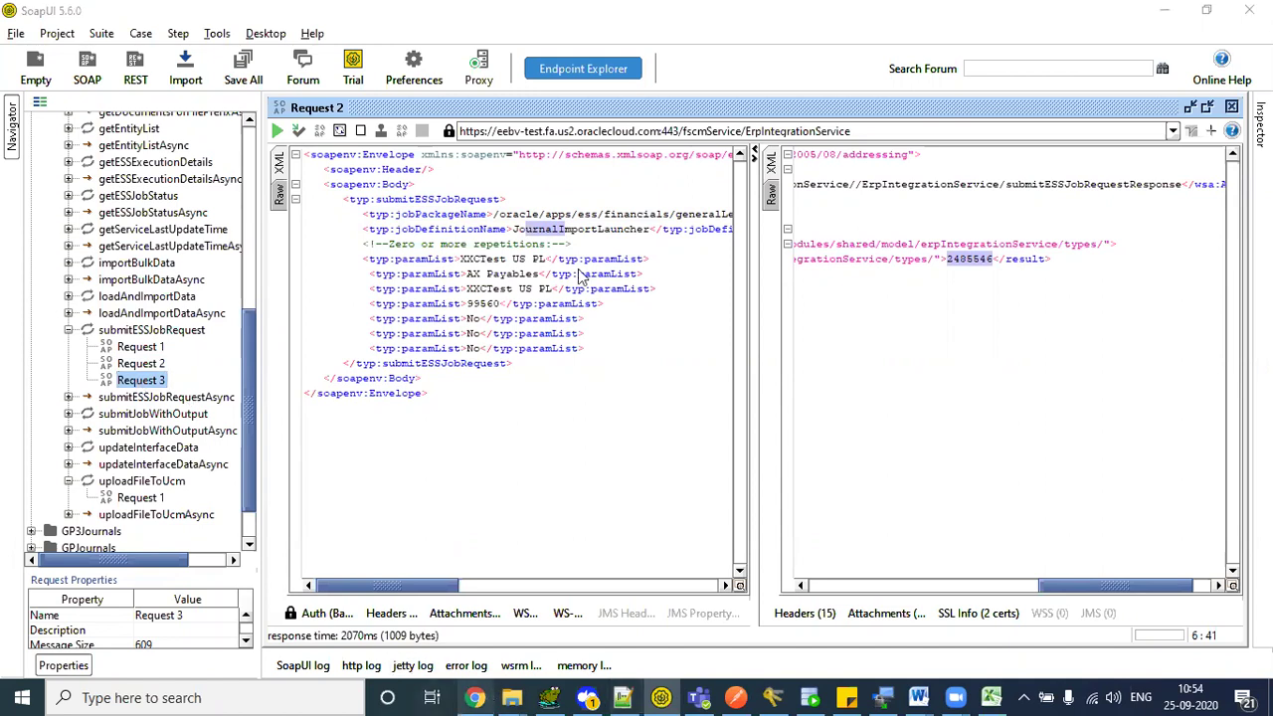
{"action": "left_click", "coordinate": [963, 15]}
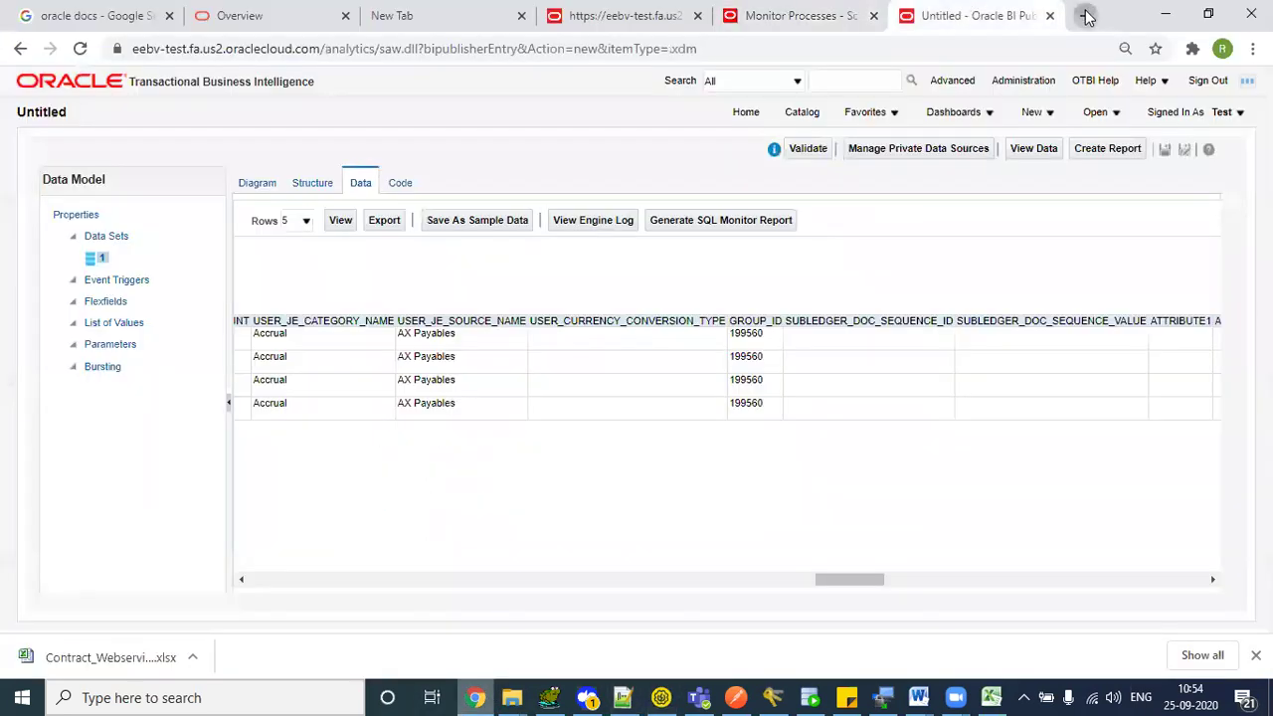
- In a new tab, load DEV and open the Financials Manage Enterprise Scheduler job definitions task
{"action": "left_click", "coordinate": [1085, 15]}
{"action": "left_click", "coordinate": [191, 82]}
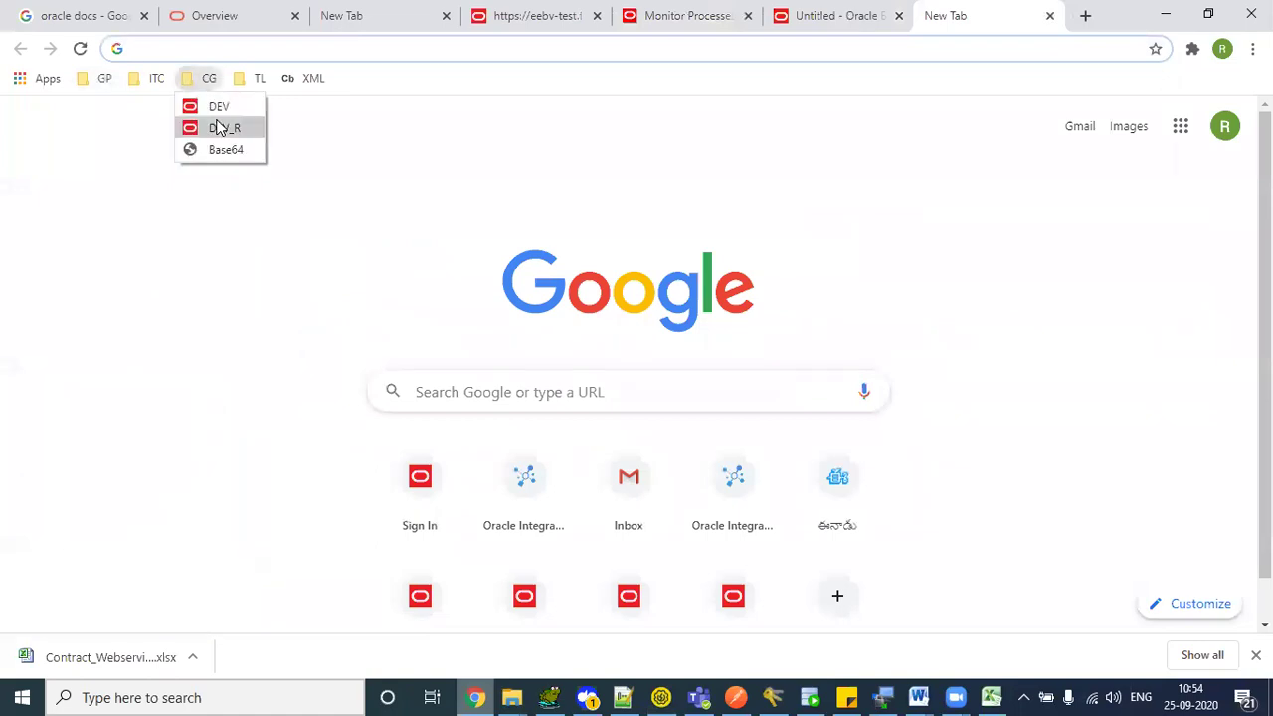
{"action": "left_click", "coordinate": [220, 110]}
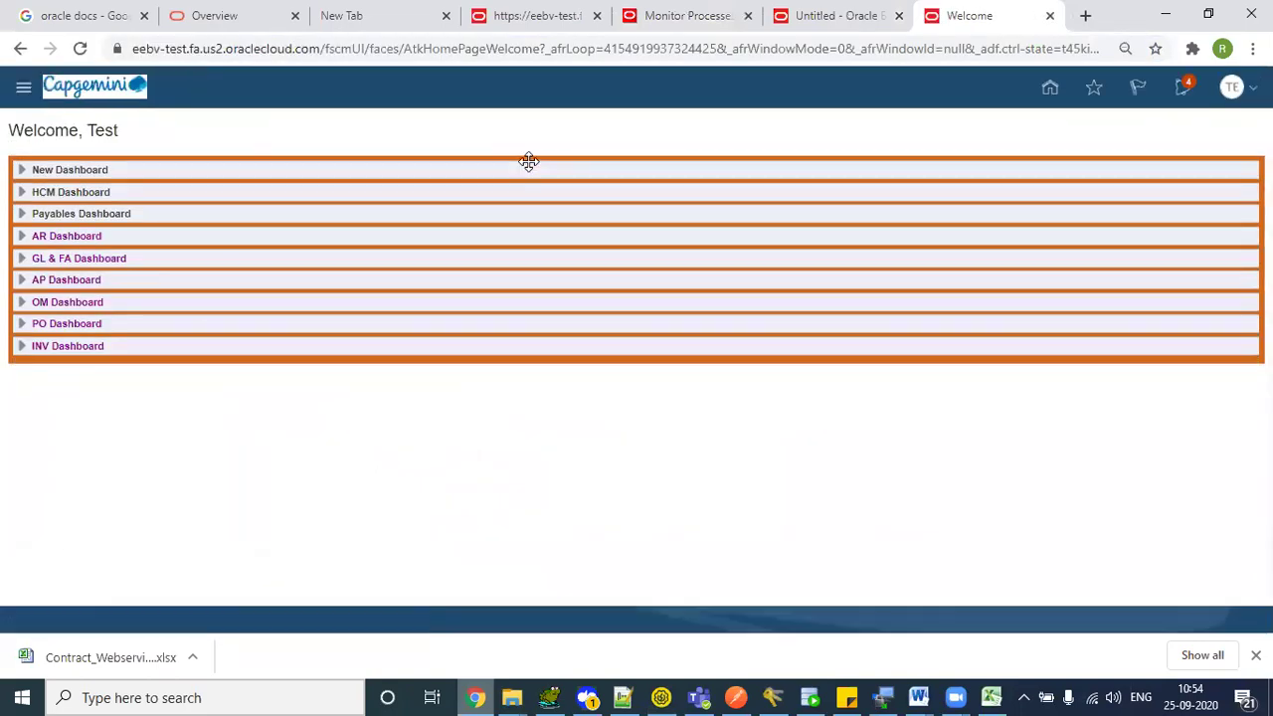
{"action": "left_click", "coordinate": [1047, 90]}
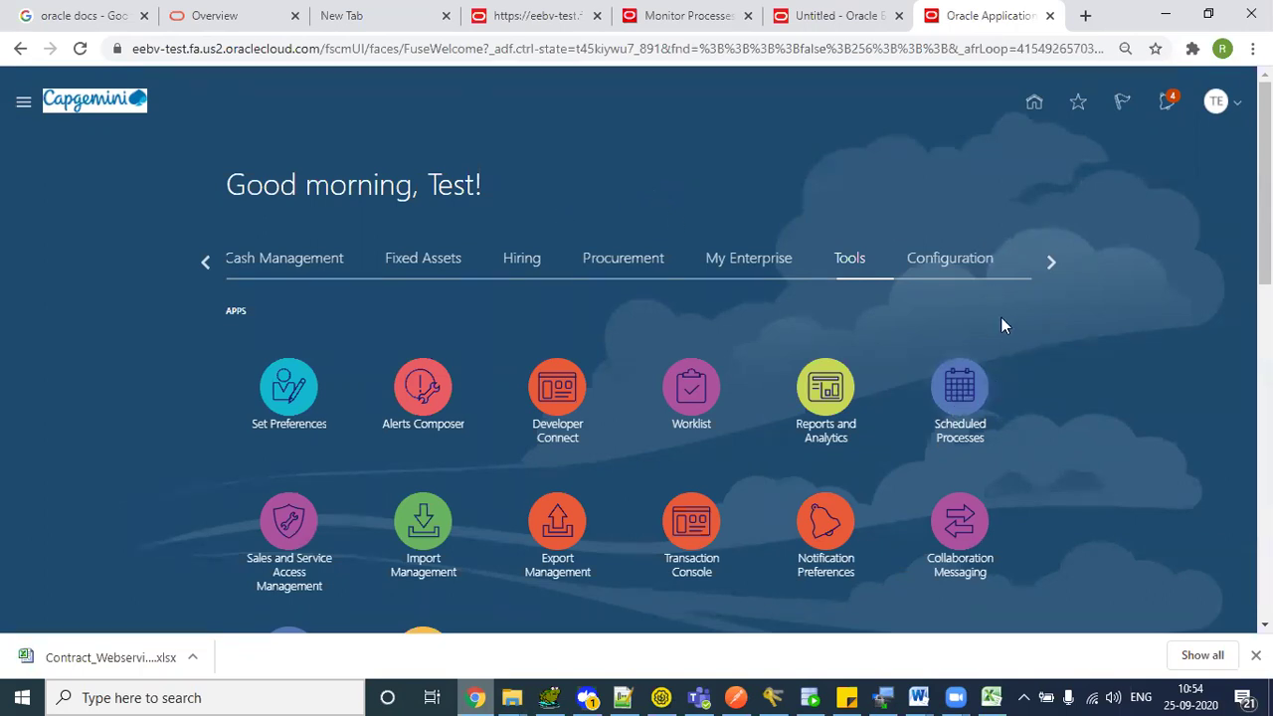
{"action": "left_click", "coordinate": [1218, 104]}
{"action": "left_click", "coordinate": [970, 350]}
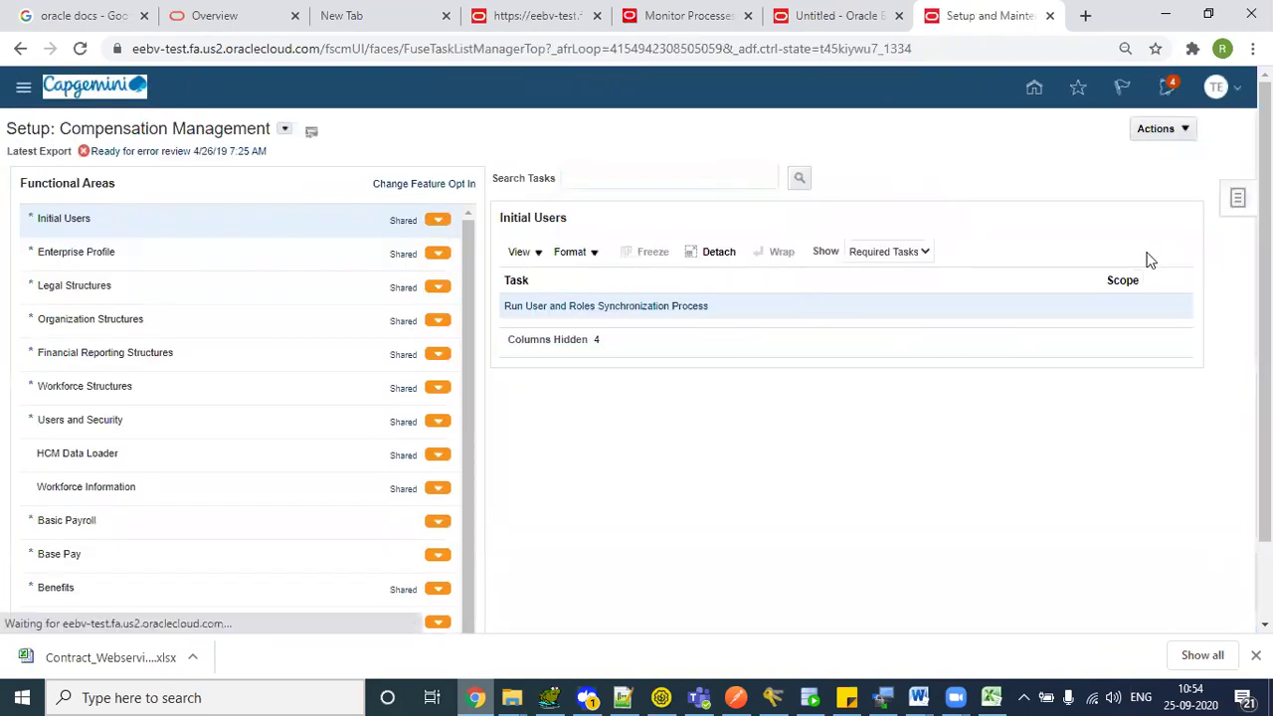
{"action": "left_click", "coordinate": [383, 168]}
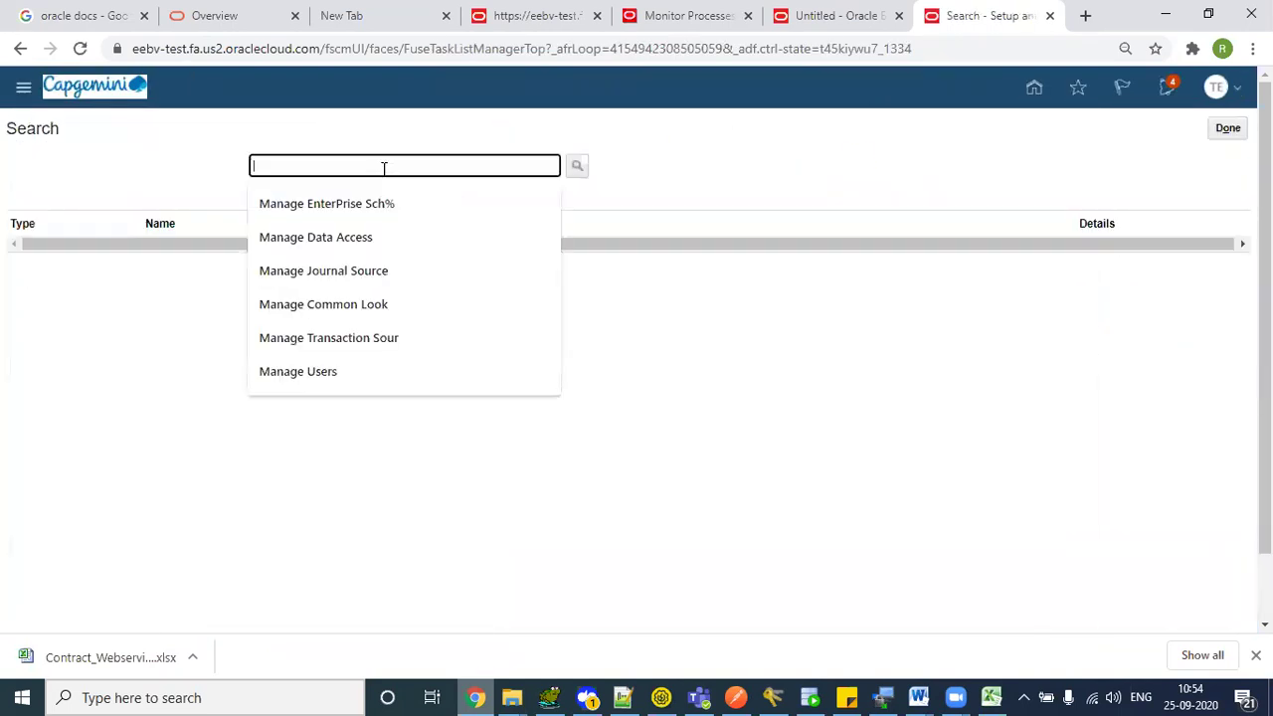
{"action": "key", "text": "Down"}
{"action": "key", "text": "Return"}
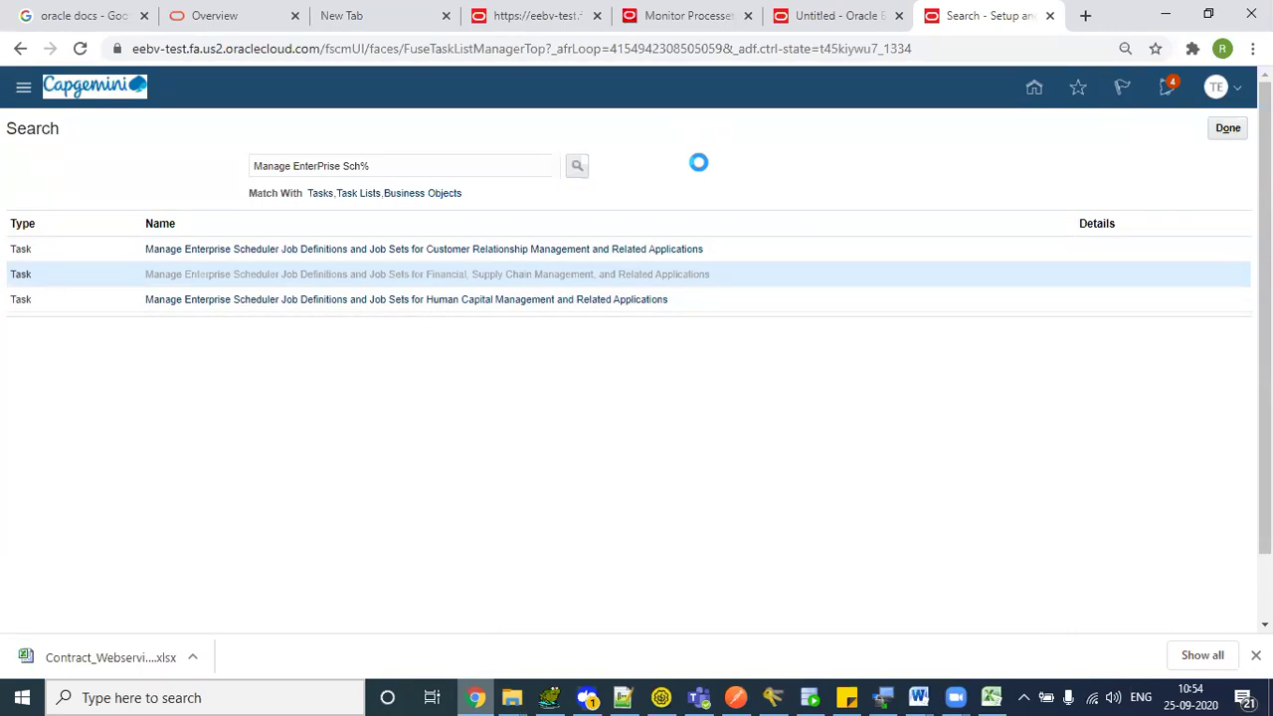
{"action": "left_click", "coordinate": [798, 277]}
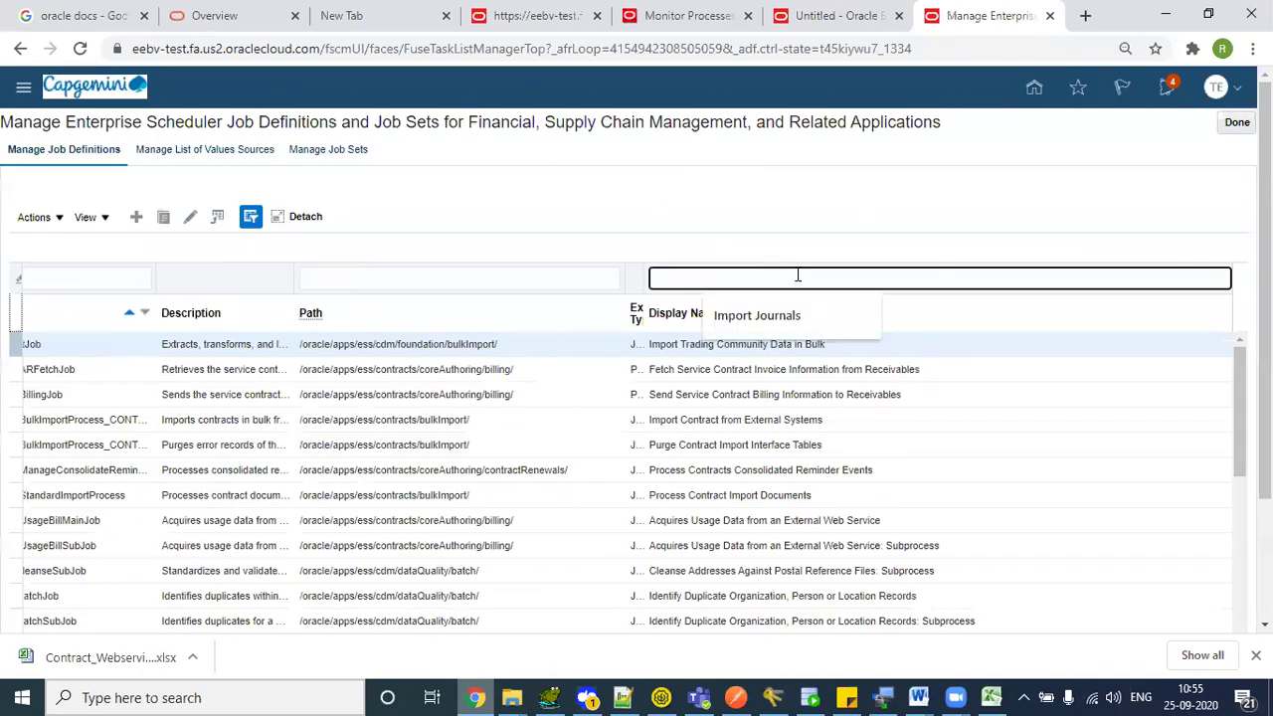
- Filter to the Import Journals job definition and open it for editing
{"action": "key", "text": "Down"}
{"action": "key", "text": "Return"}
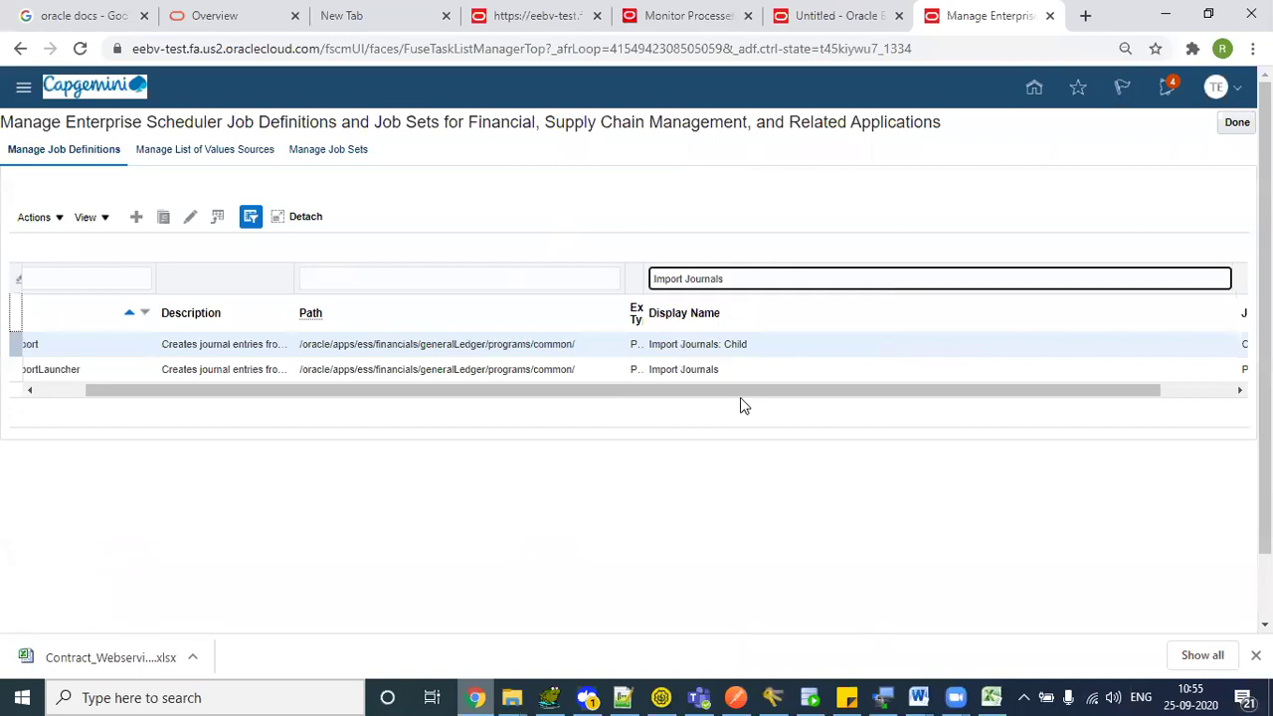
{"action": "left_click", "coordinate": [734, 373]}
{"action": "left_click", "coordinate": [190, 216]}
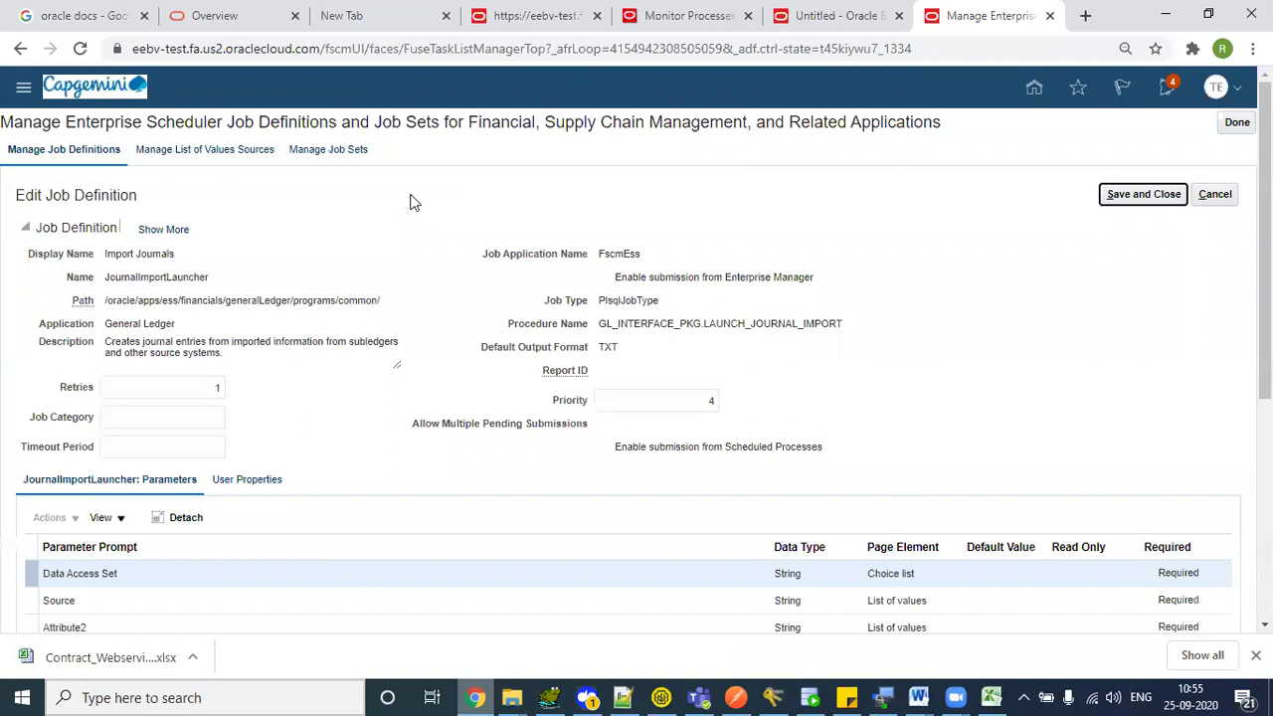
- Check the JournalImportLauncher name and package path, then return to SoapUI
{"action": "left_click_drag", "start_coordinate": [104, 259], "coordinate": [184, 260]}
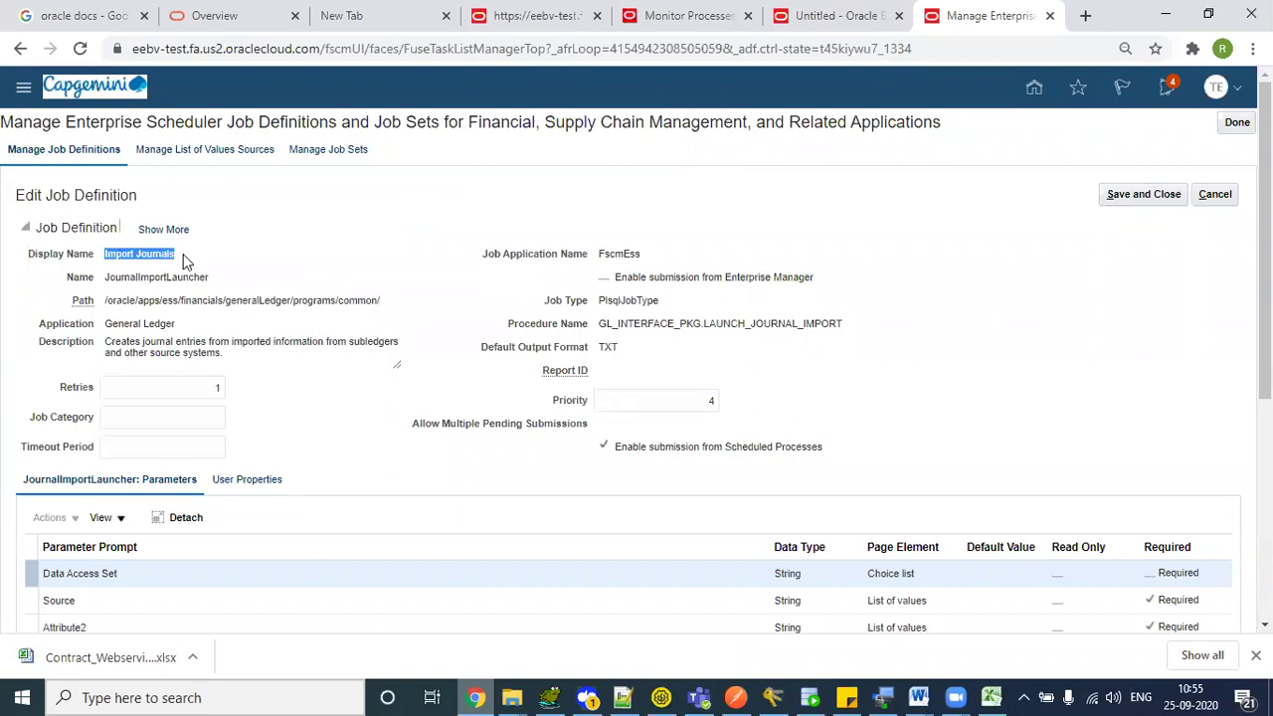
{"action": "left_click_drag", "start_coordinate": [107, 279], "coordinate": [221, 285]}
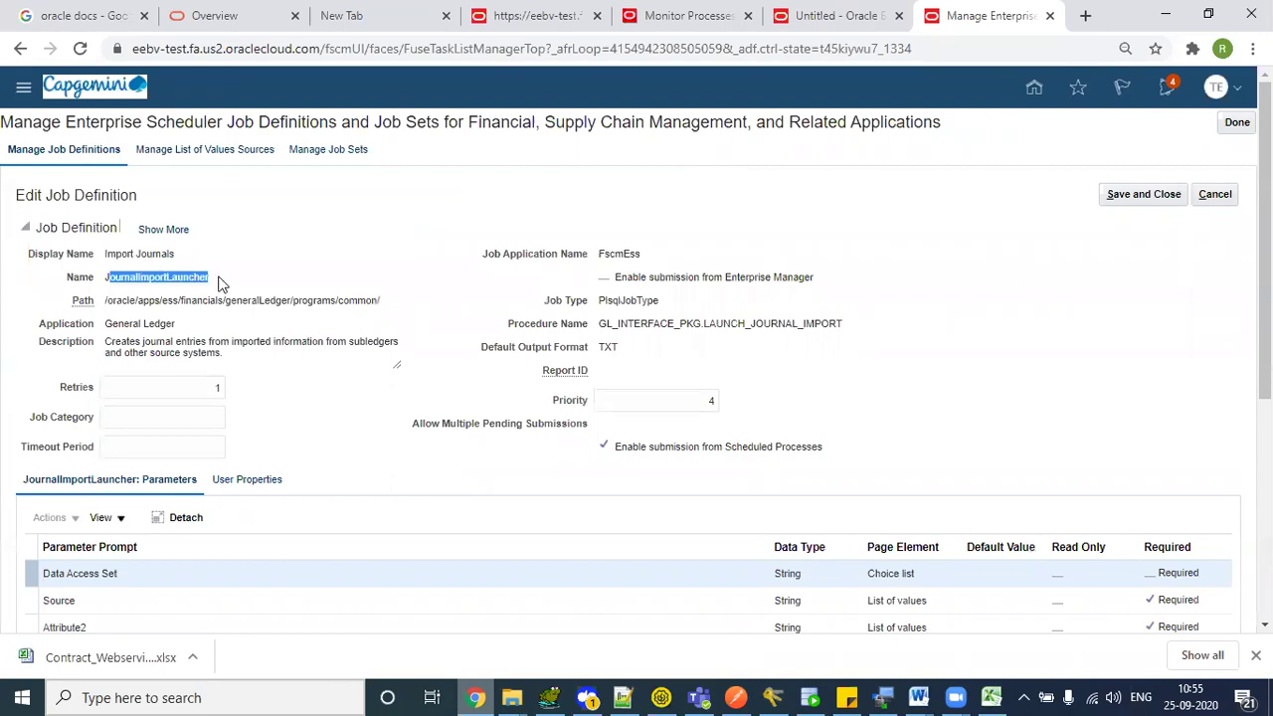
{"action": "left_click_drag", "start_coordinate": [104, 300], "coordinate": [385, 313]}
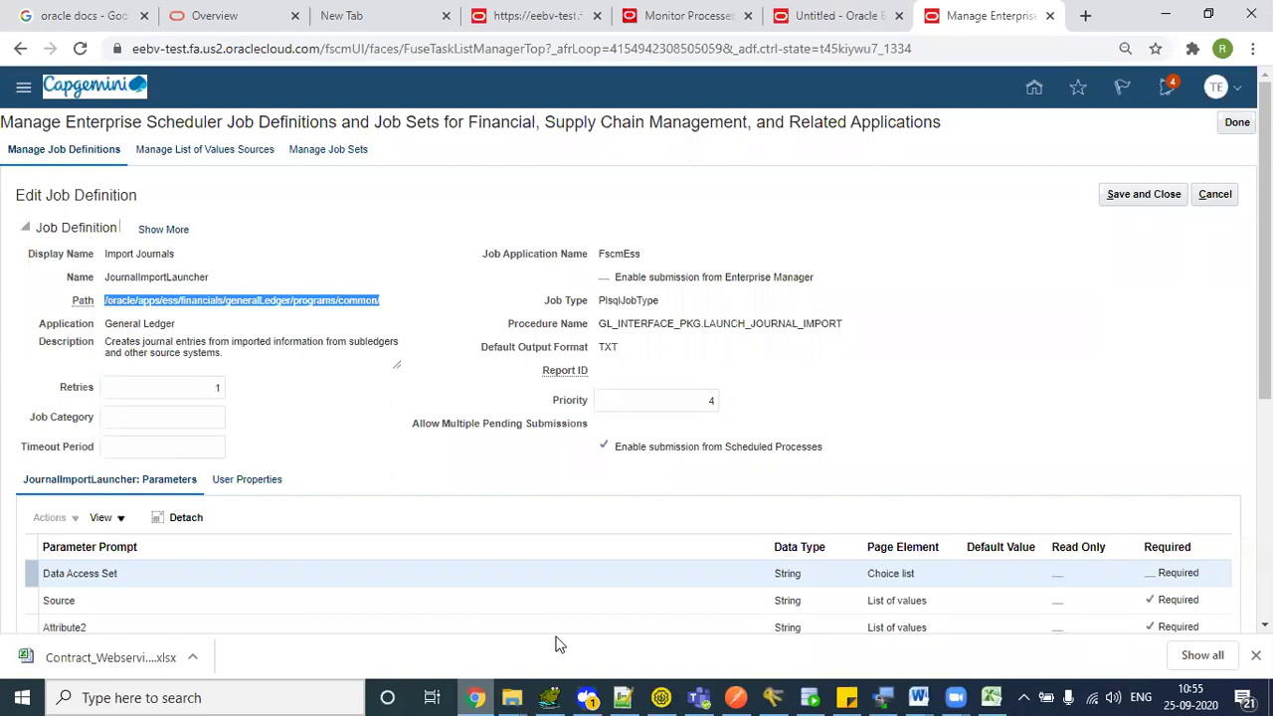
{"action": "left_click_drag", "start_coordinate": [104, 301], "coordinate": [395, 294]}
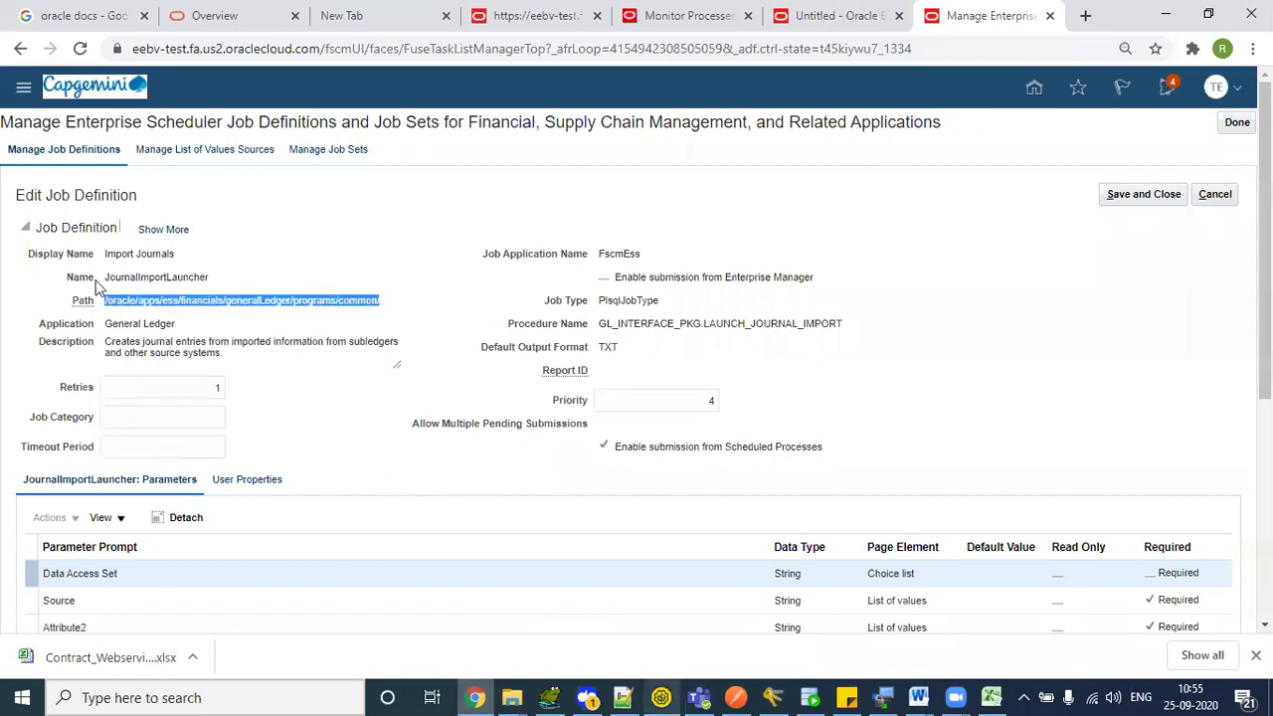
{"action": "left_click_drag", "start_coordinate": [115, 278], "coordinate": [253, 285]}
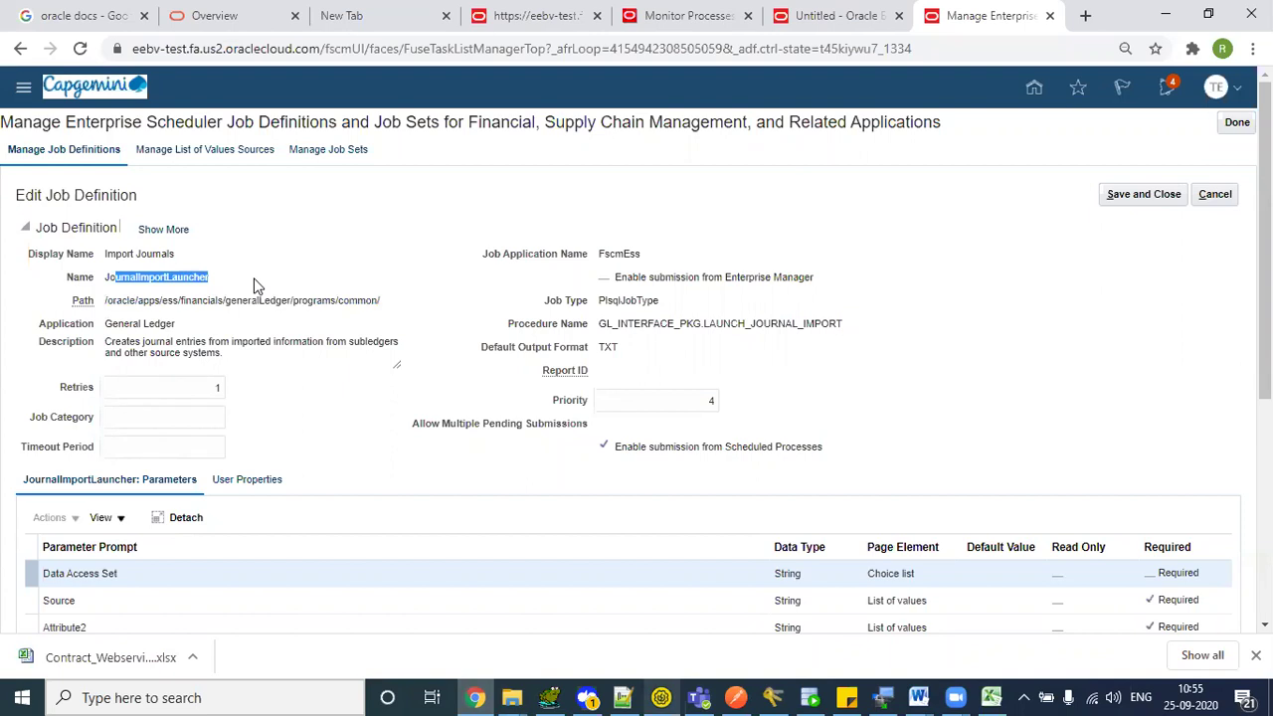
{"action": "left_click", "coordinate": [214, 296]}
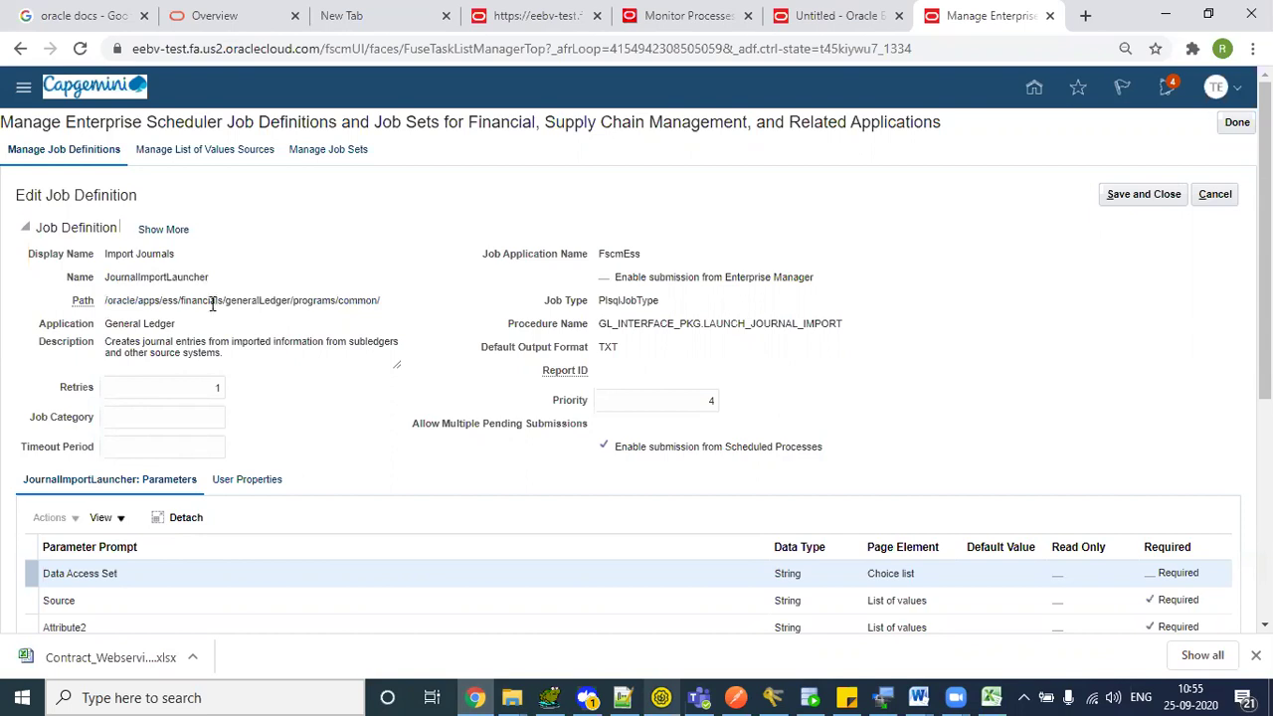
{"action": "left_click_drag", "start_coordinate": [129, 301], "coordinate": [316, 300]}
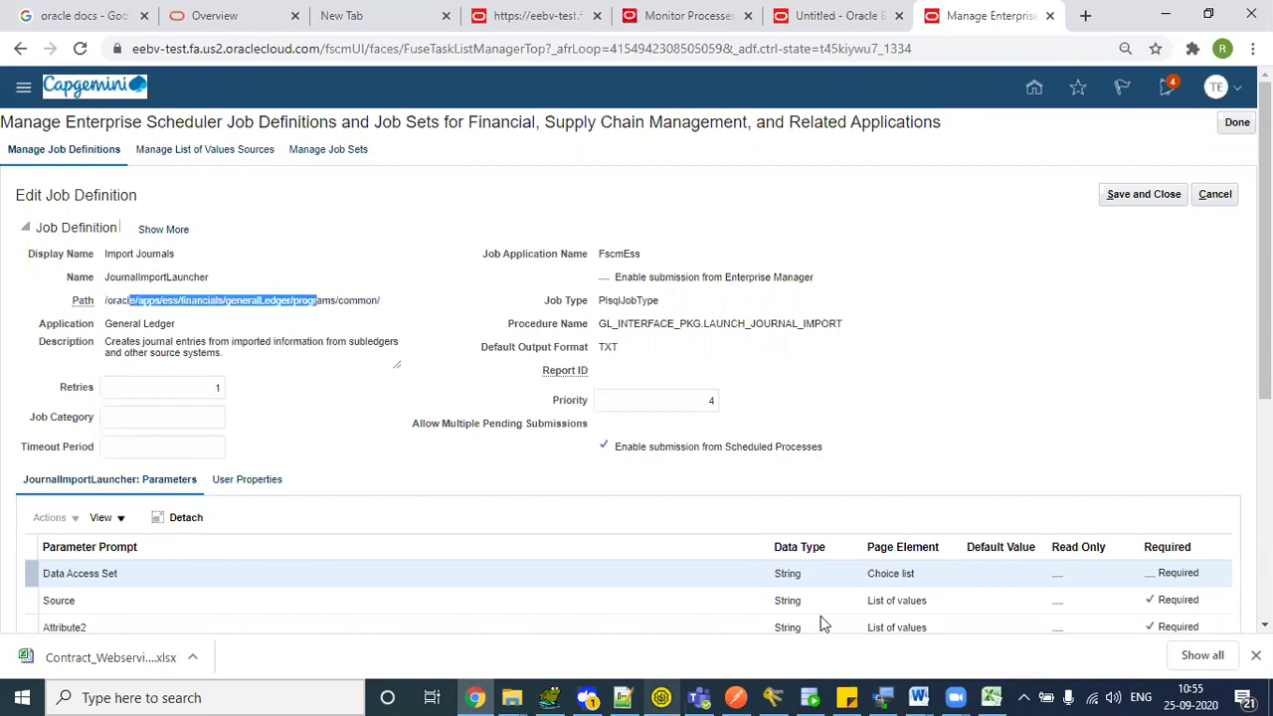
{"action": "left_click", "coordinate": [674, 696]}
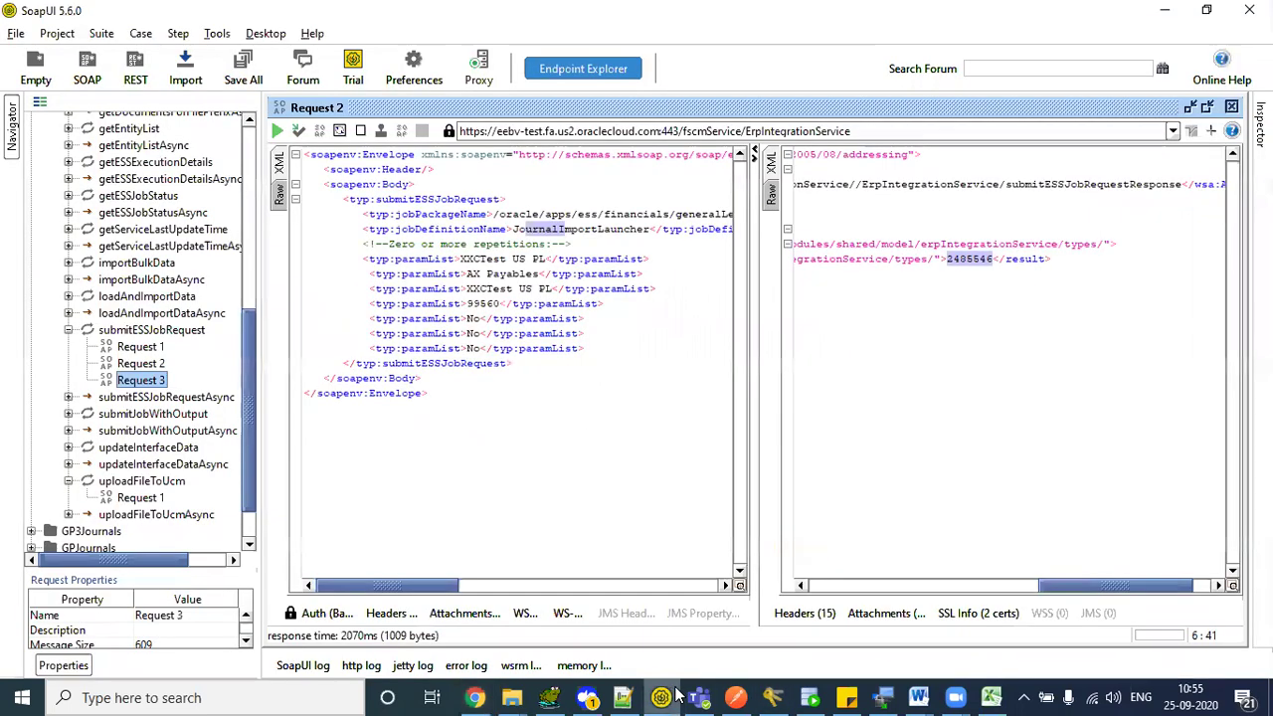
- Open Request 3, select its paramList line, and check the Import Journals parameter list
{"action": "double_click", "coordinate": [148, 383]}
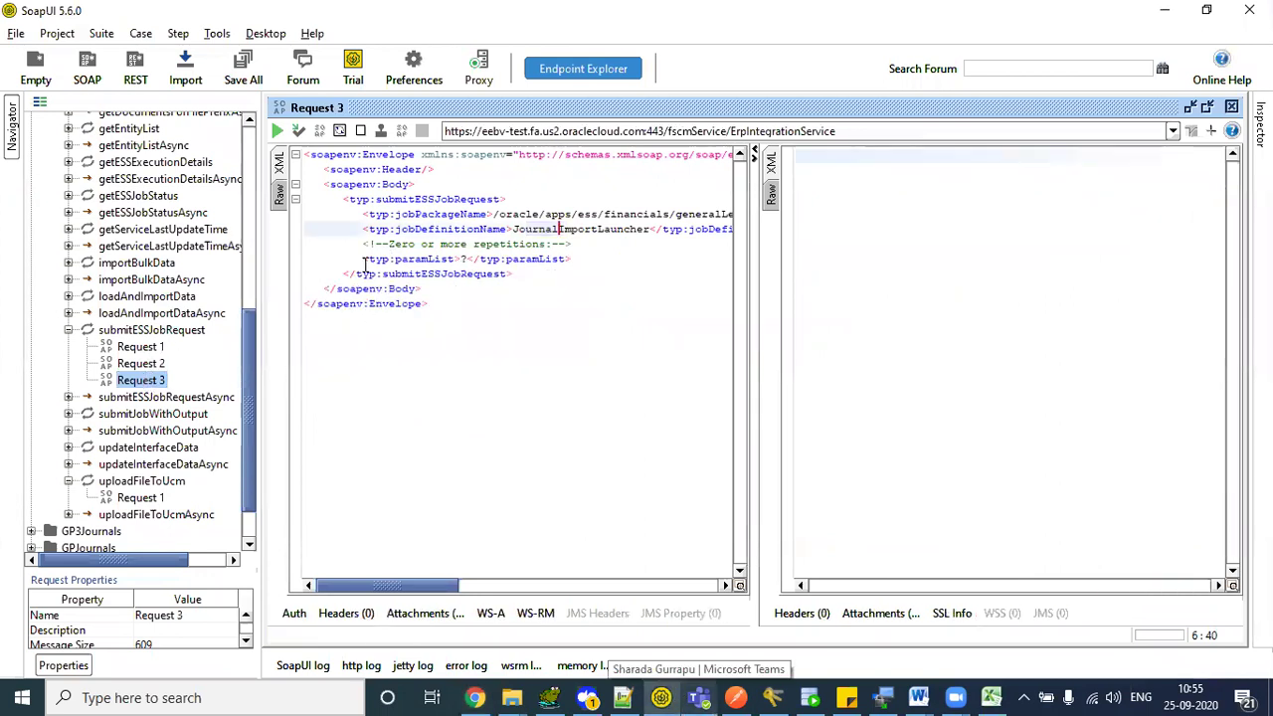
{"action": "left_click", "coordinate": [590, 254], "text": "shift"}
{"action": "key", "text": "ctrl+c"}
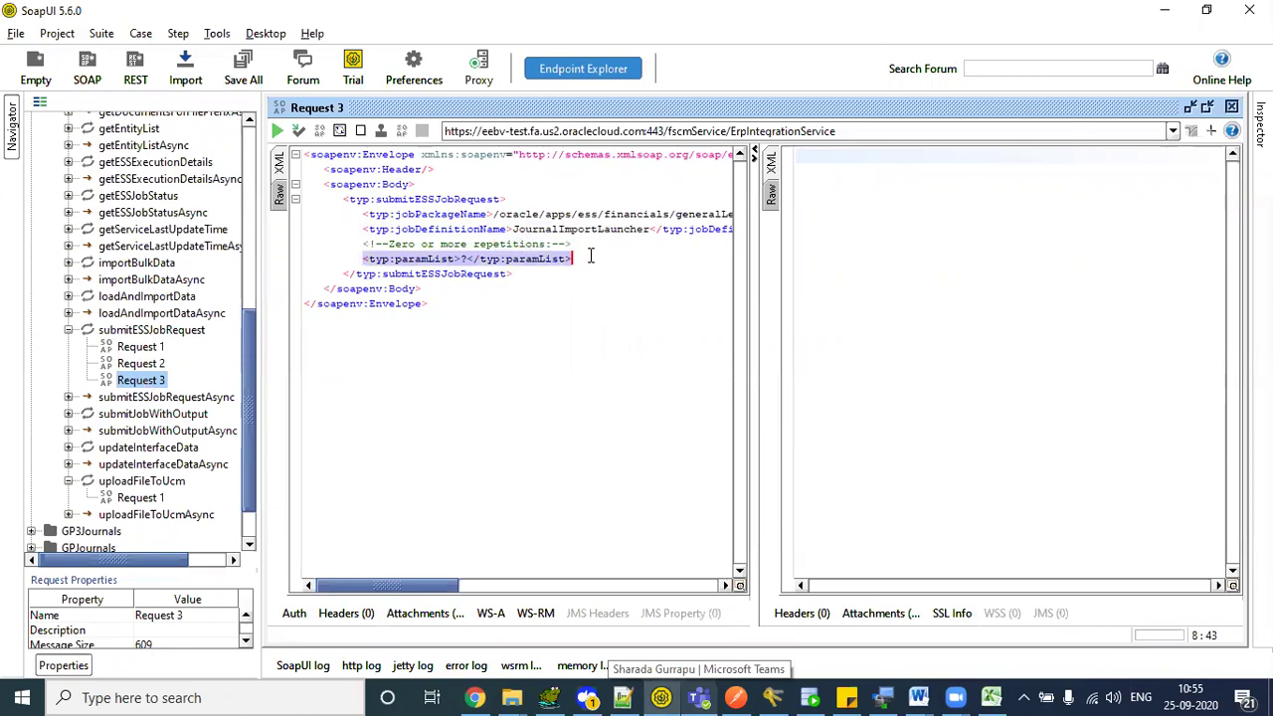
{"action": "left_click", "coordinate": [475, 697]}
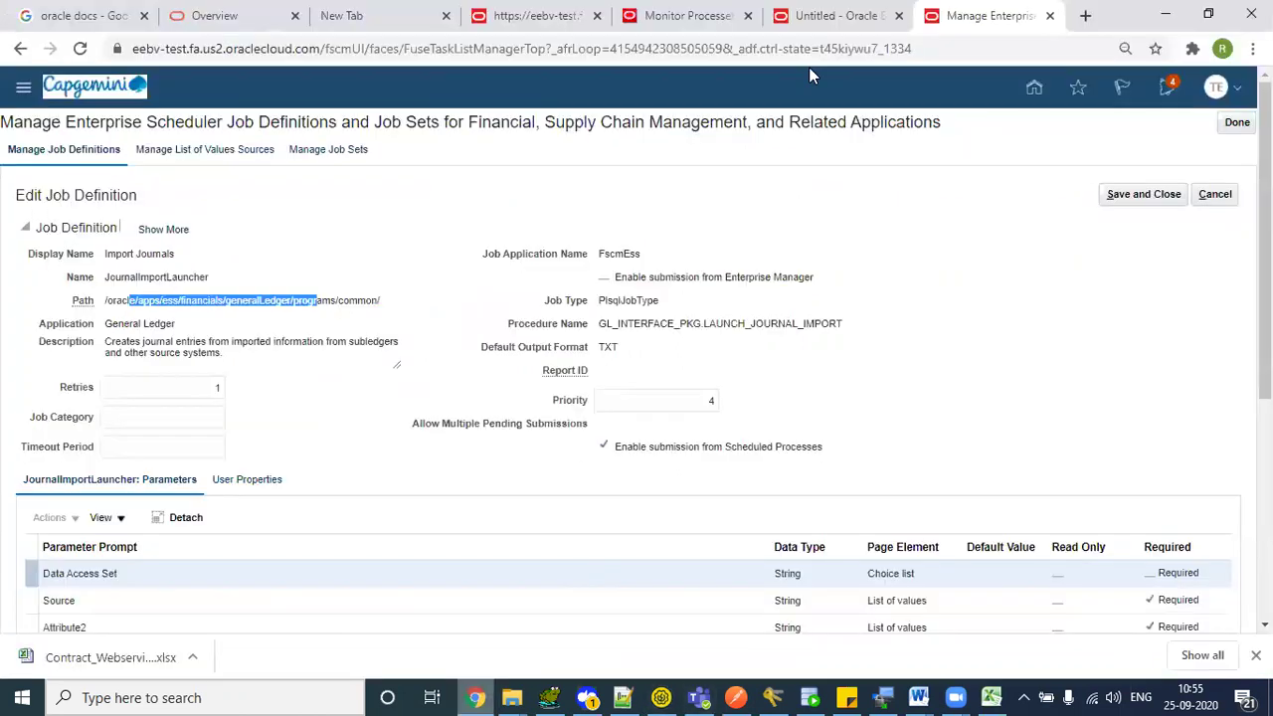
{"action": "left_click", "coordinate": [687, 15]}
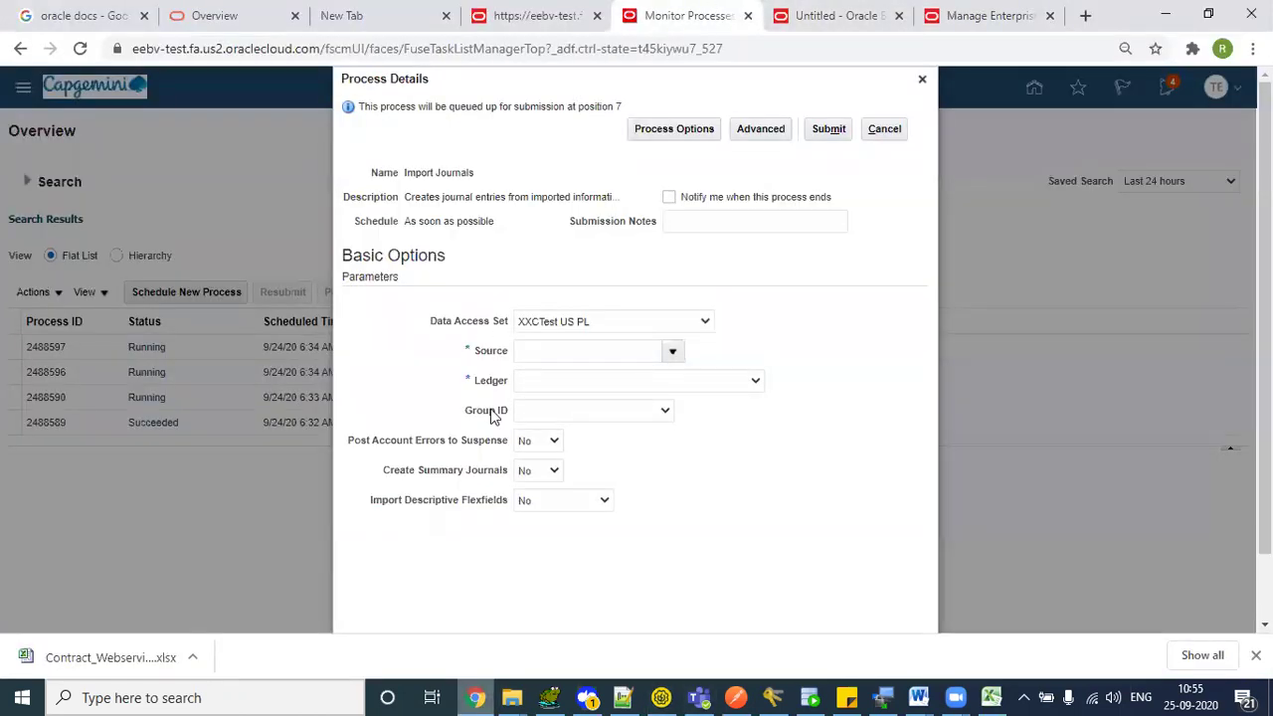
{"action": "key", "text": "alt+Tab"}
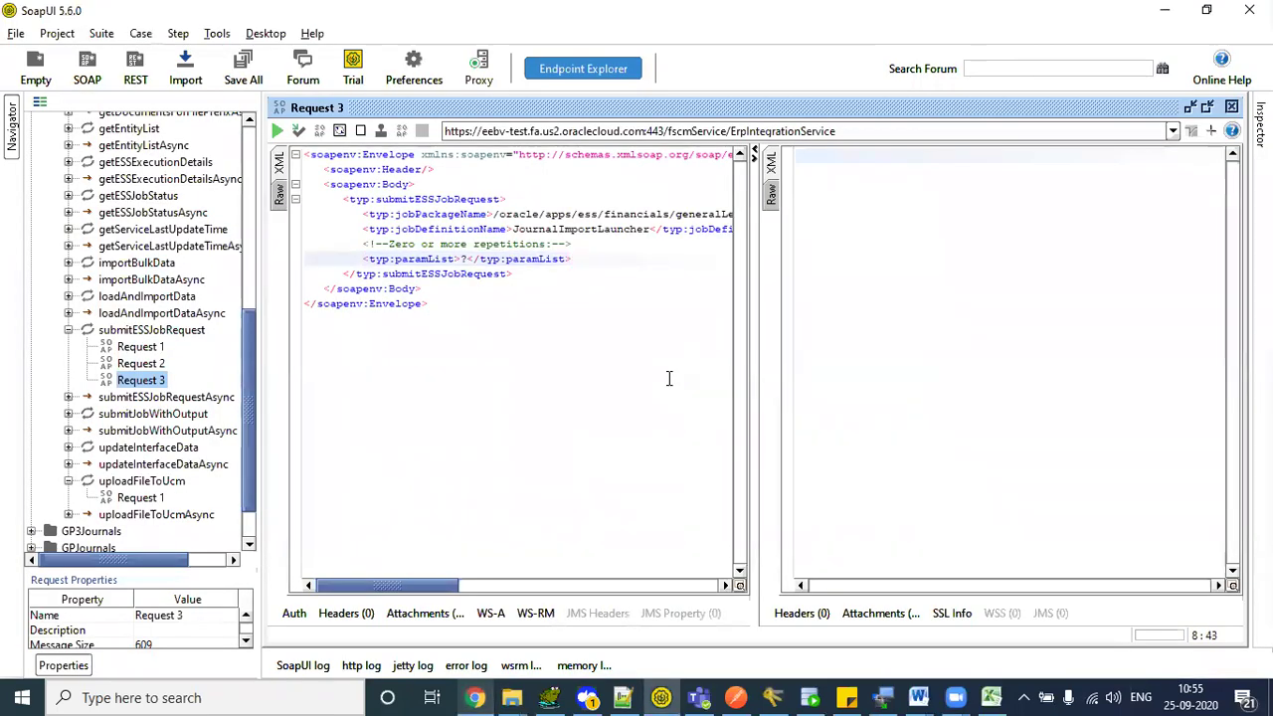
- Duplicate the paramList line into seven entries, remove blank lines, and compare with Process Details
{"action": "key", "text": "ctrl+v"}
{"action": "key", "text": "shift+Up"}
{"action": "key", "text": "shift+Up"}
{"action": "key", "text": "ctrl+c"}
{"action": "key", "text": "Up"}
{"action": "key", "text": "ctrl+v"}
{"action": "key", "text": "Up"}
{"action": "key", "text": "Up"}
{"action": "key", "text": "Up"}
{"action": "key", "text": "shift+Down"}
{"action": "key", "text": "shift+Down"}
{"action": "key", "text": "shift+Down"}
{"action": "key", "text": "shift+Down"}
{"action": "key", "text": "Down"}
{"action": "key", "text": "Up"}
{"action": "key", "text": "ctrl+v"}
{"action": "key", "text": "Up"}
{"action": "key", "text": "shift+End"}
{"action": "type", "text": "\\"}
{"action": "key", "text": "BackSpace"}
{"action": "key", "text": "Down"}
{"action": "key", "text": "BackSpace"}
{"action": "key", "text": "BackSpace"}
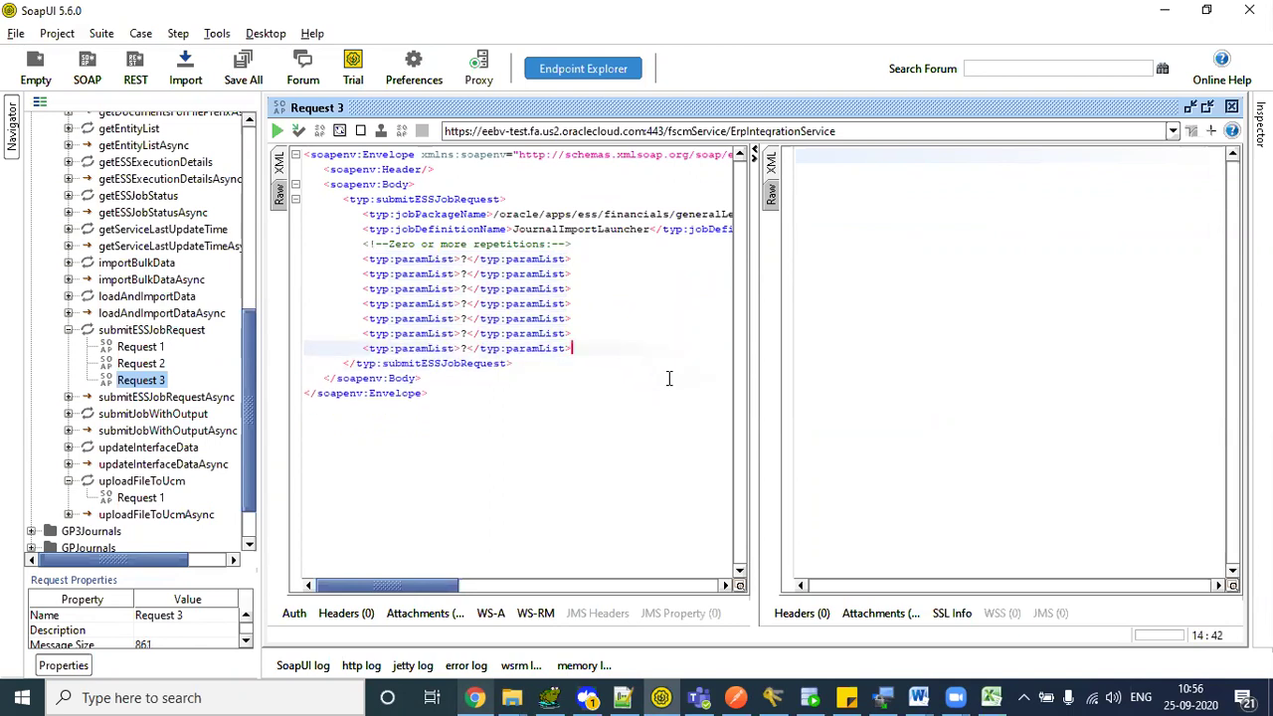
{"action": "key", "text": "Up"}
{"action": "key", "text": "Up"}
{"action": "key", "text": "Up"}
{"action": "key", "text": "Up"}
{"action": "key", "text": "Up"}
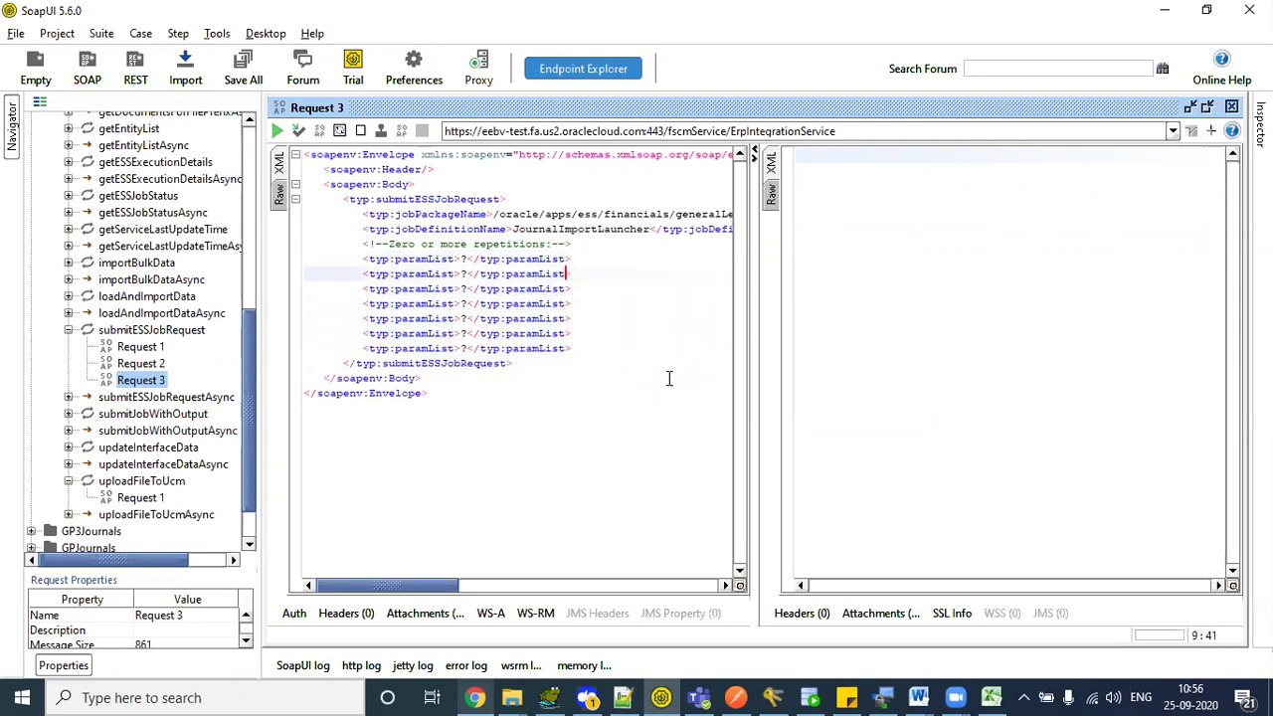
{"action": "key", "text": "alt+Tab"}
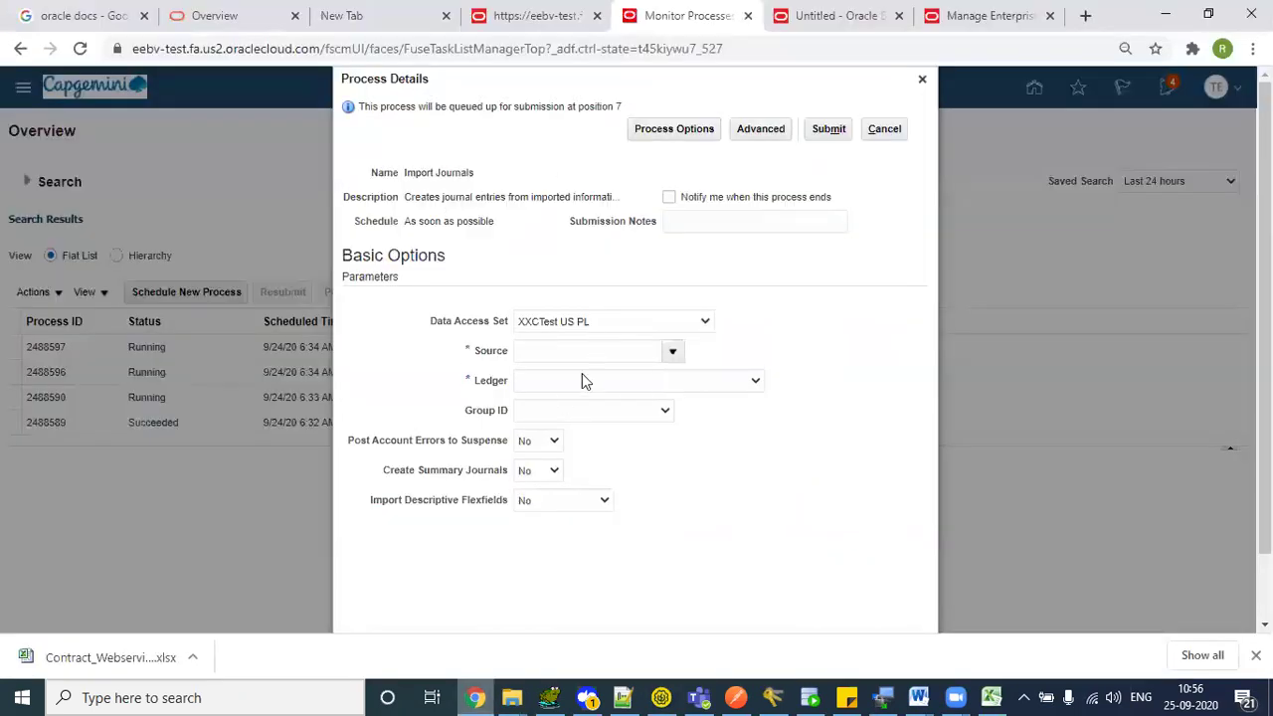
{"action": "key", "text": "alt+Tab"}
{"action": "key", "text": "alt+Tab"}
{"action": "key", "text": "alt+Tab"}
- Compare Request 2's values (XXCTest US PL, AX Payables, 99560, No×3) with Process Details
{"action": "left_click", "coordinate": [160, 364]}
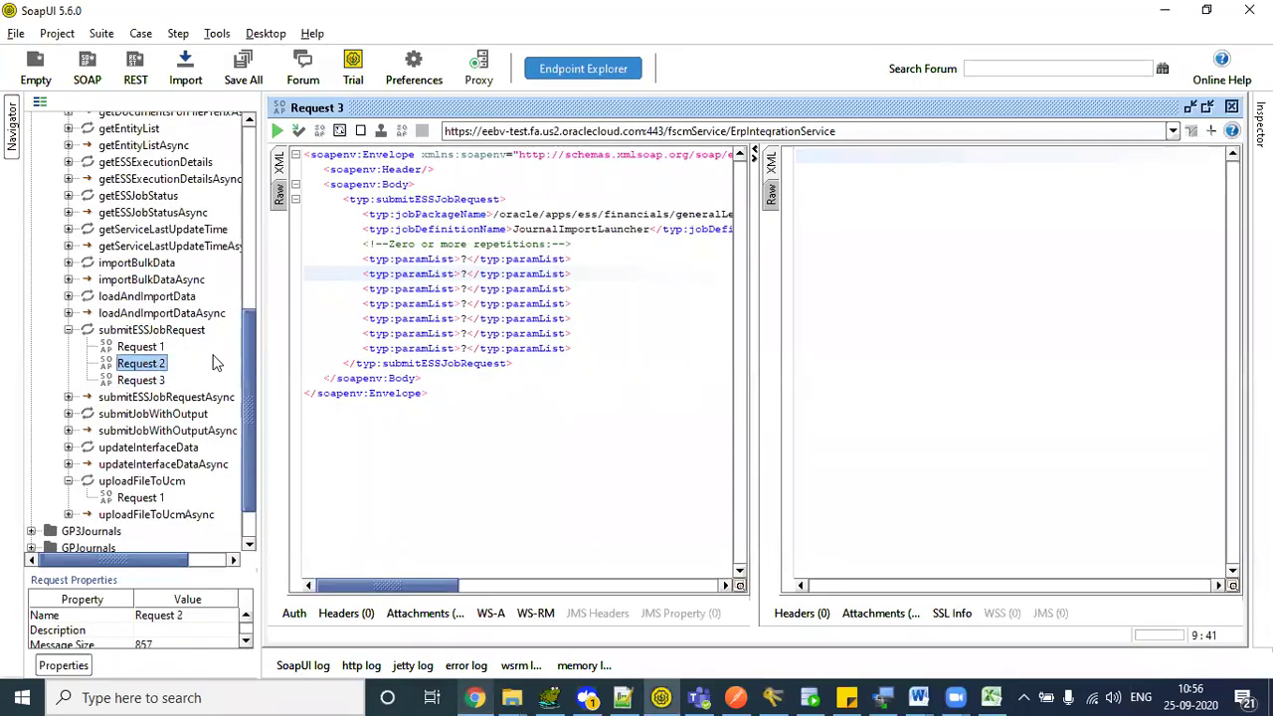
{"action": "double_click", "coordinate": [154, 365]}
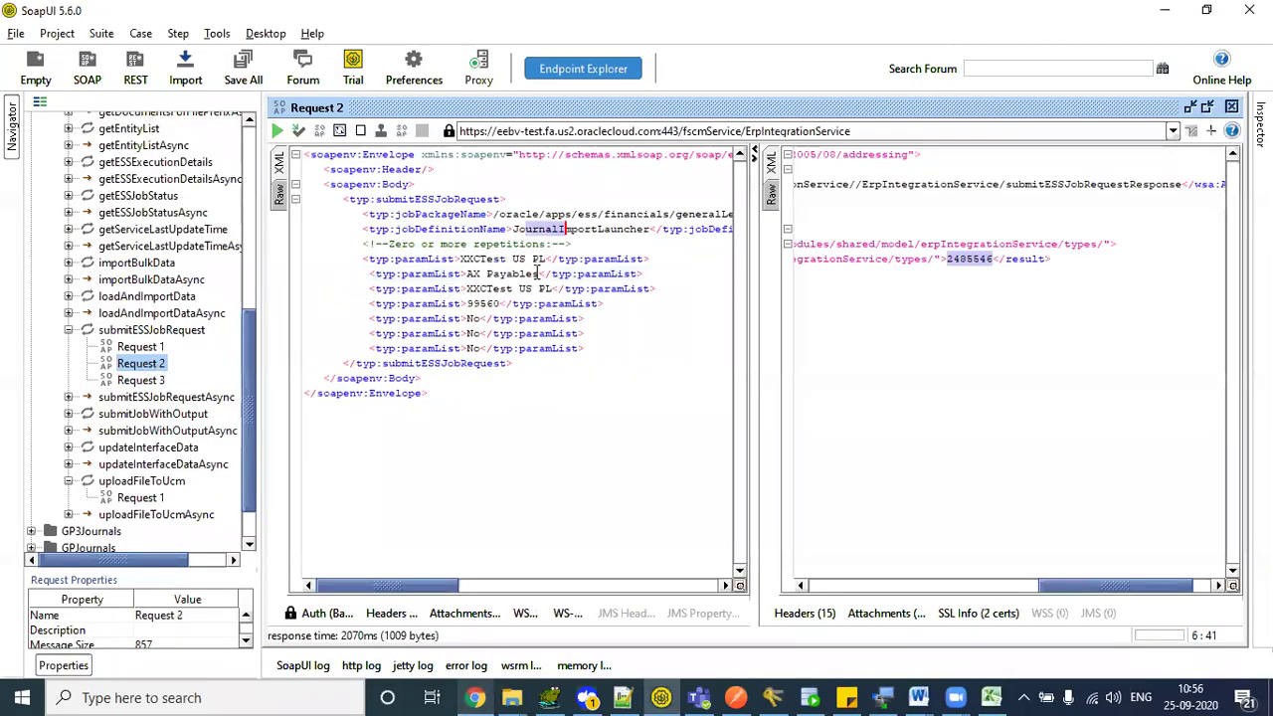
{"action": "left_click_drag", "start_coordinate": [463, 259], "coordinate": [549, 260]}
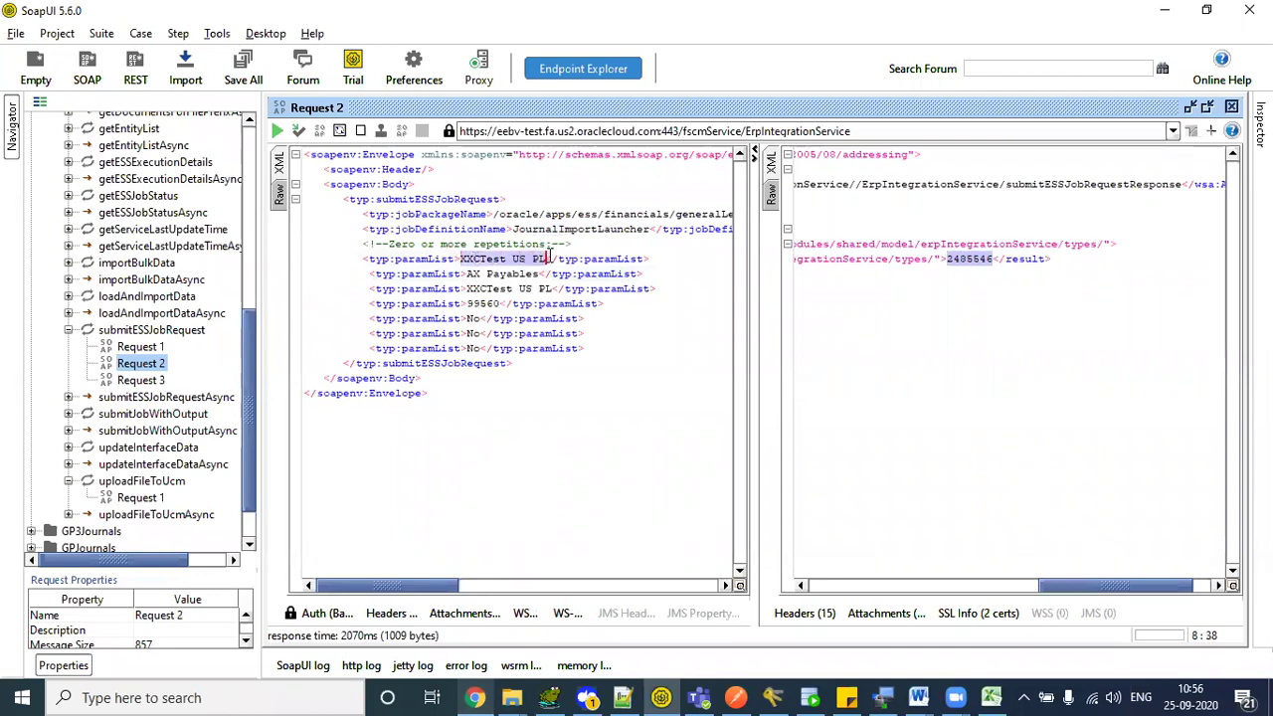
{"action": "left_click_drag", "start_coordinate": [466, 274], "coordinate": [541, 272]}
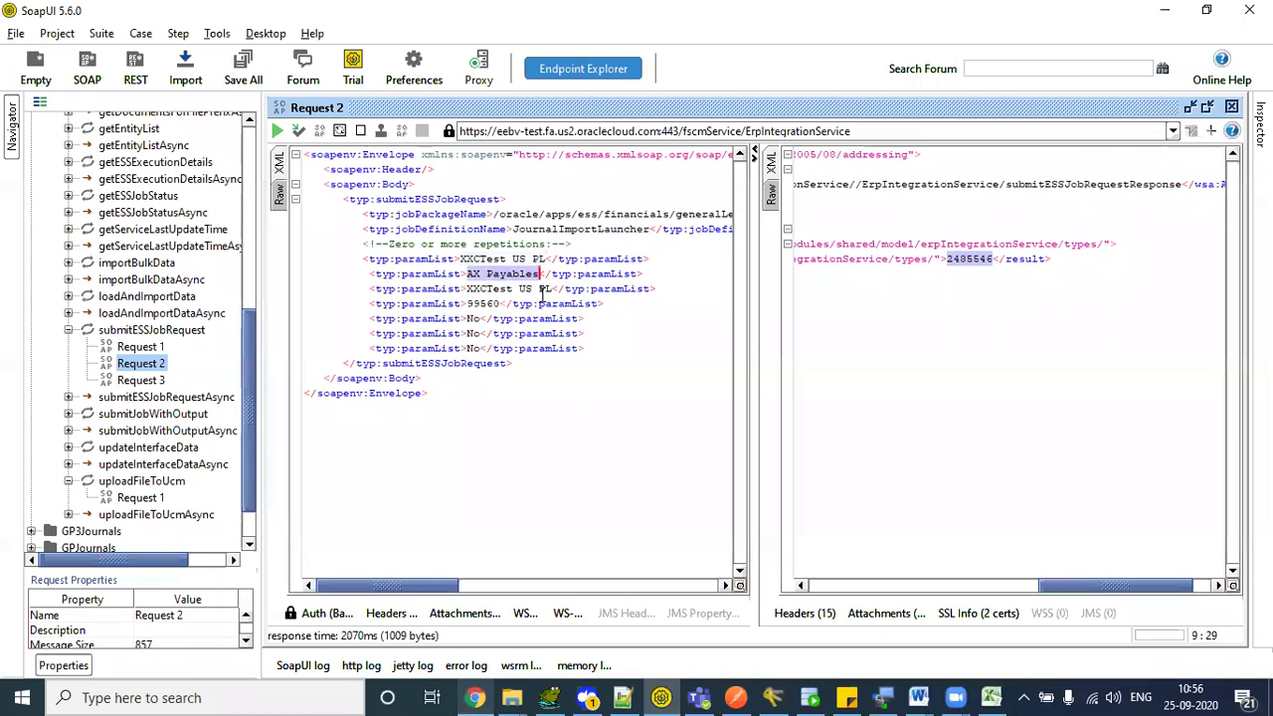
{"action": "left_click_drag", "start_coordinate": [466, 288], "coordinate": [554, 288]}
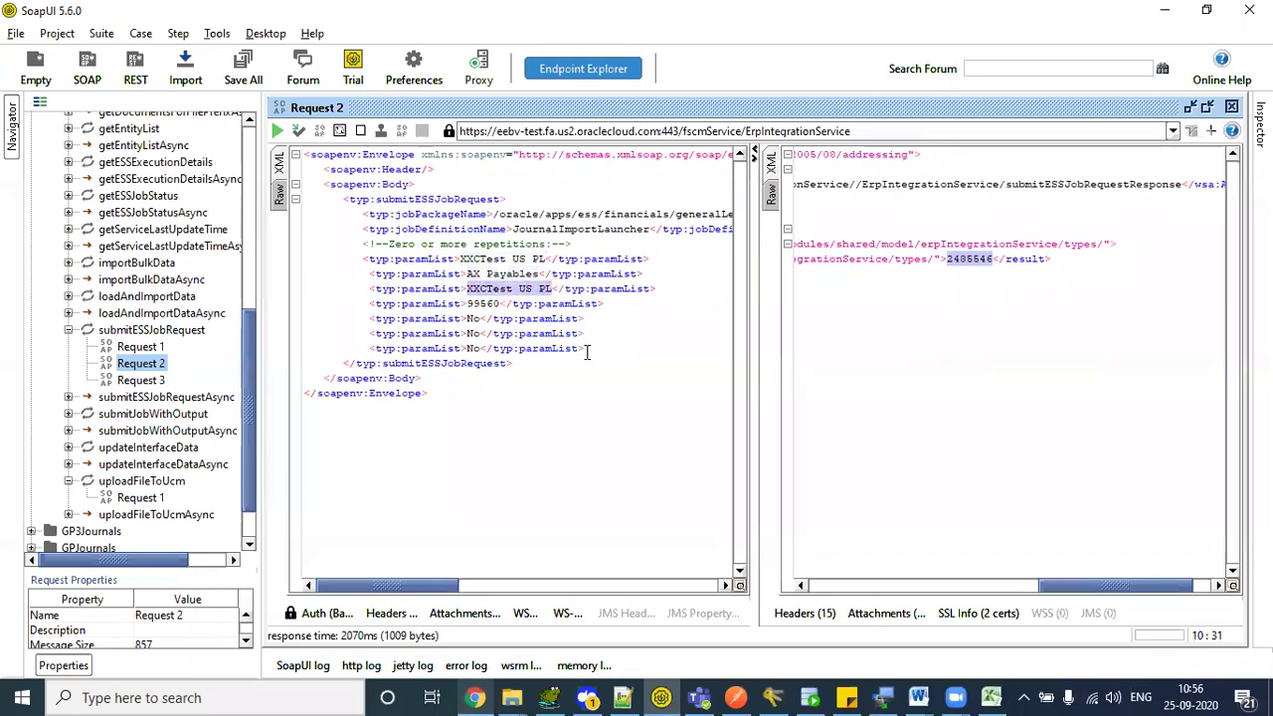
{"action": "key", "text": "alt+Tab"}
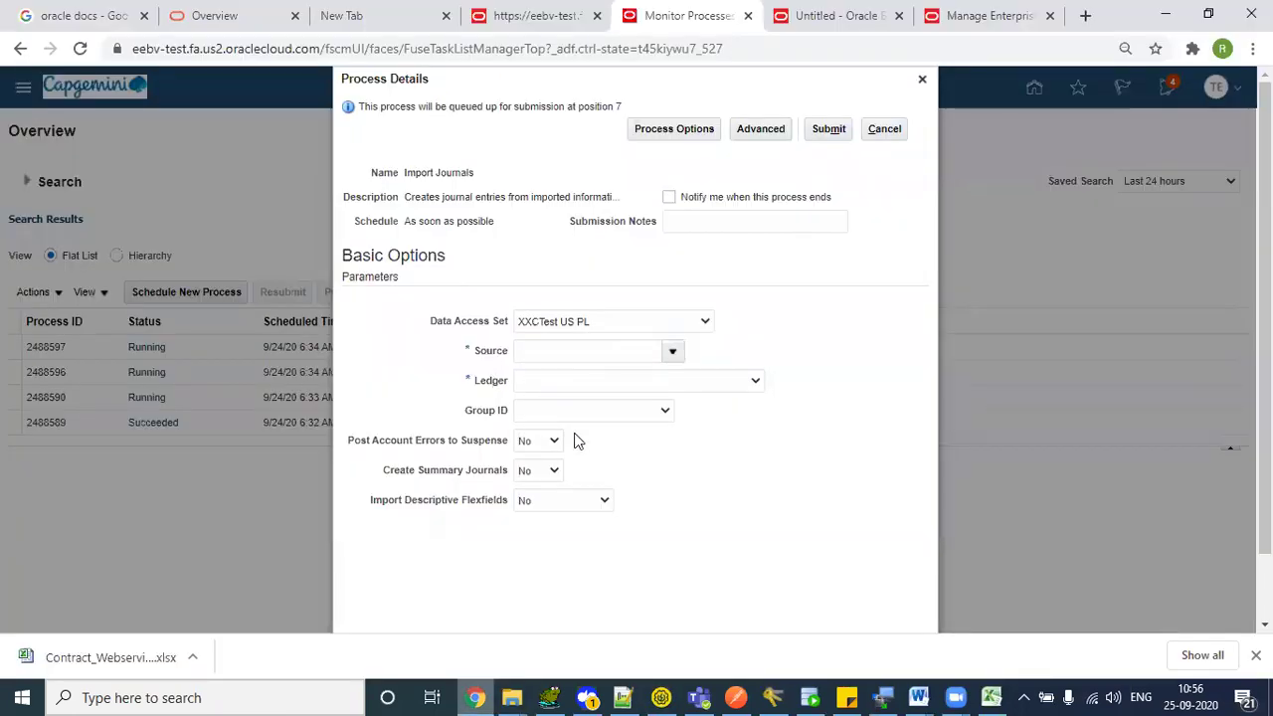
{"action": "key", "text": "alt+Tab"}
{"action": "left_click_drag", "start_coordinate": [468, 304], "coordinate": [489, 315]}
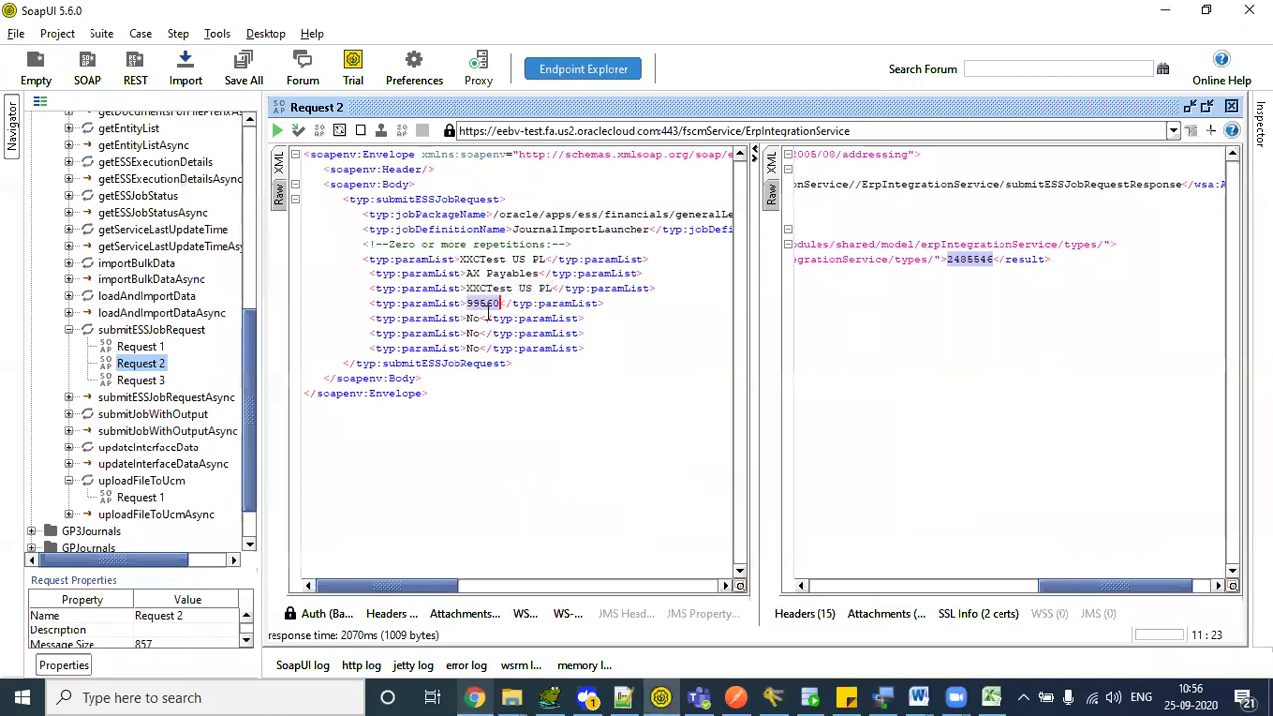
{"action": "left_click_drag", "start_coordinate": [306, 318], "coordinate": [484, 348]}
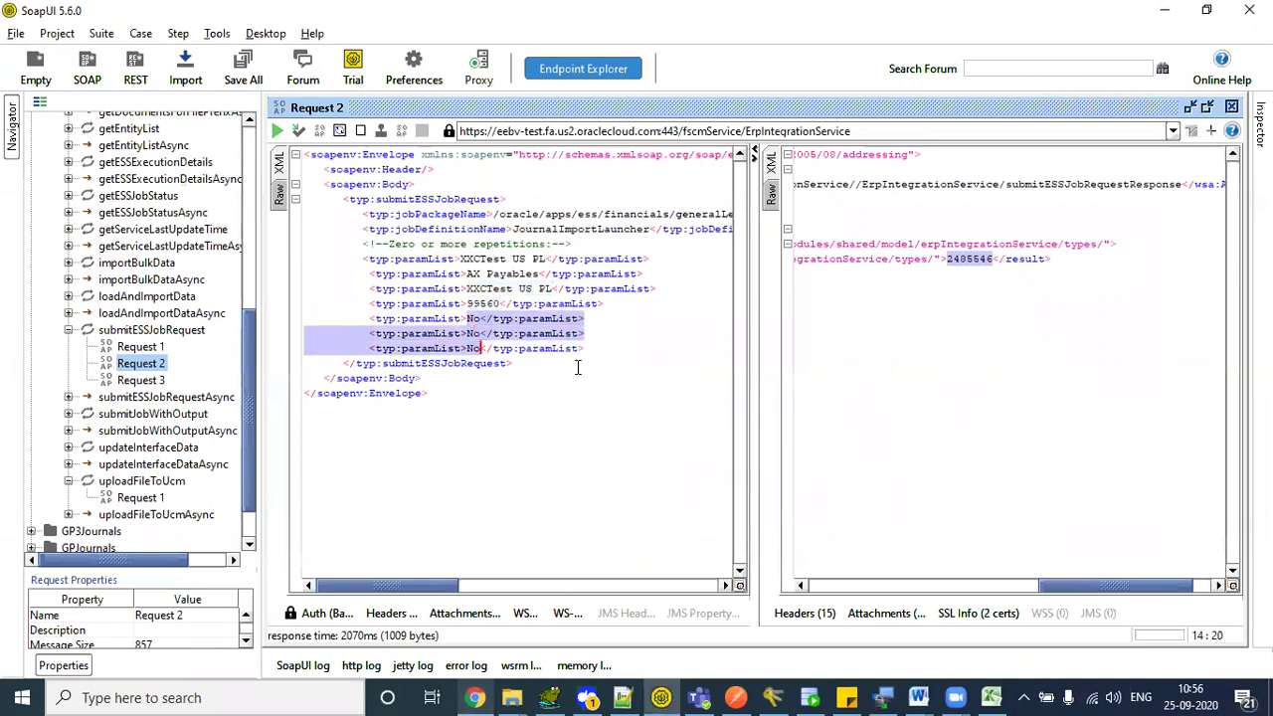
{"action": "key", "text": "alt+Tab"}
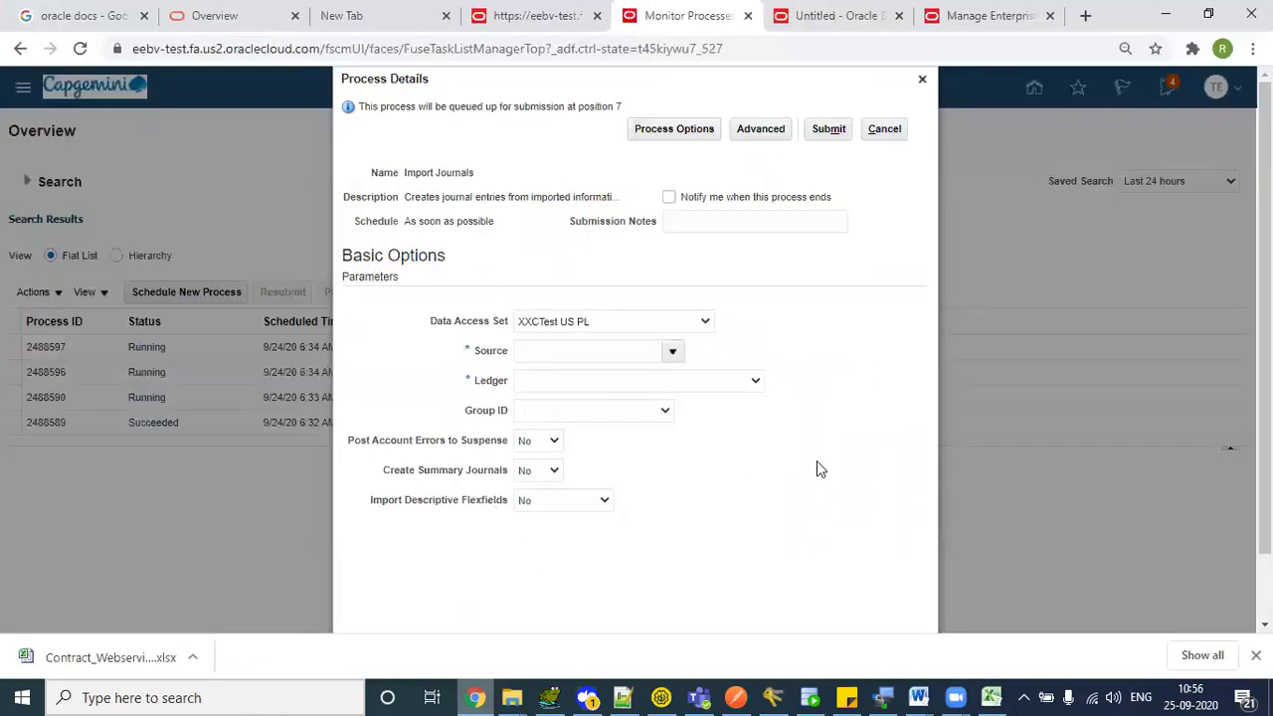
{"action": "key", "text": "alt+Tab"}
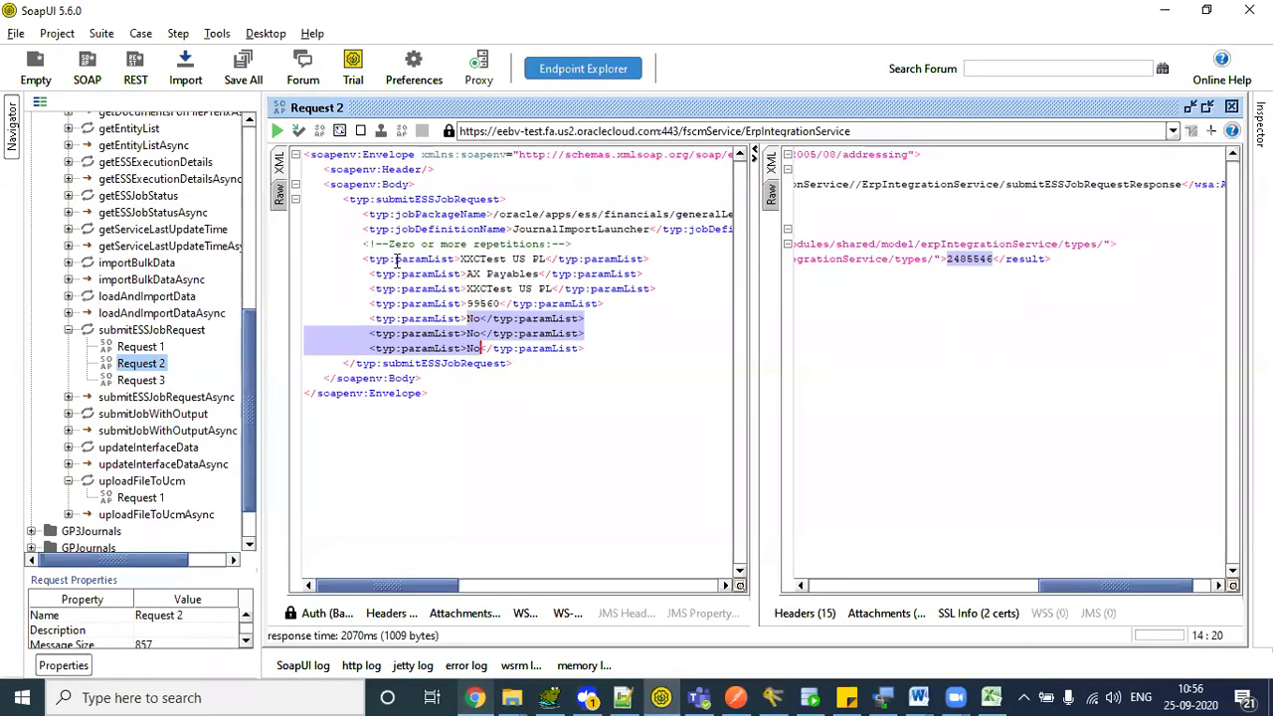
- Recheck the XXCTest US PL value, then copy group ID 199560 from the Notepad++ payload
{"action": "left_click", "coordinate": [403, 259]}
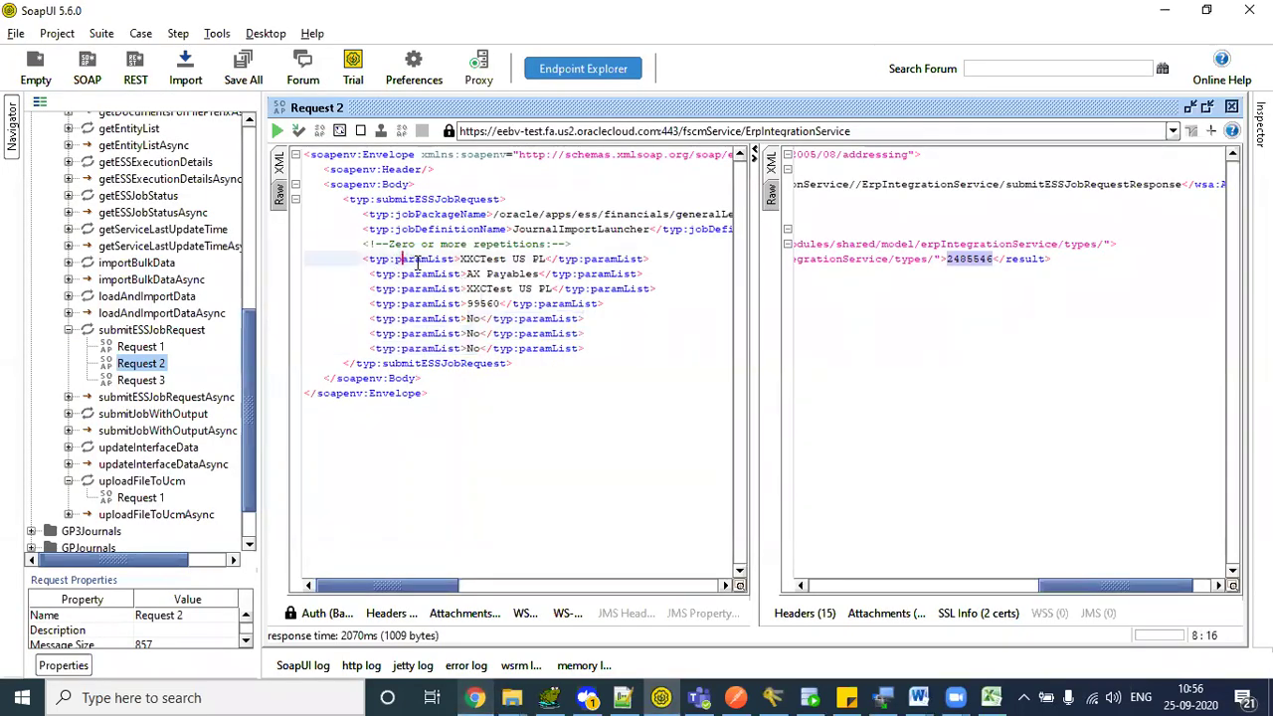
{"action": "double_click", "coordinate": [417, 259]}
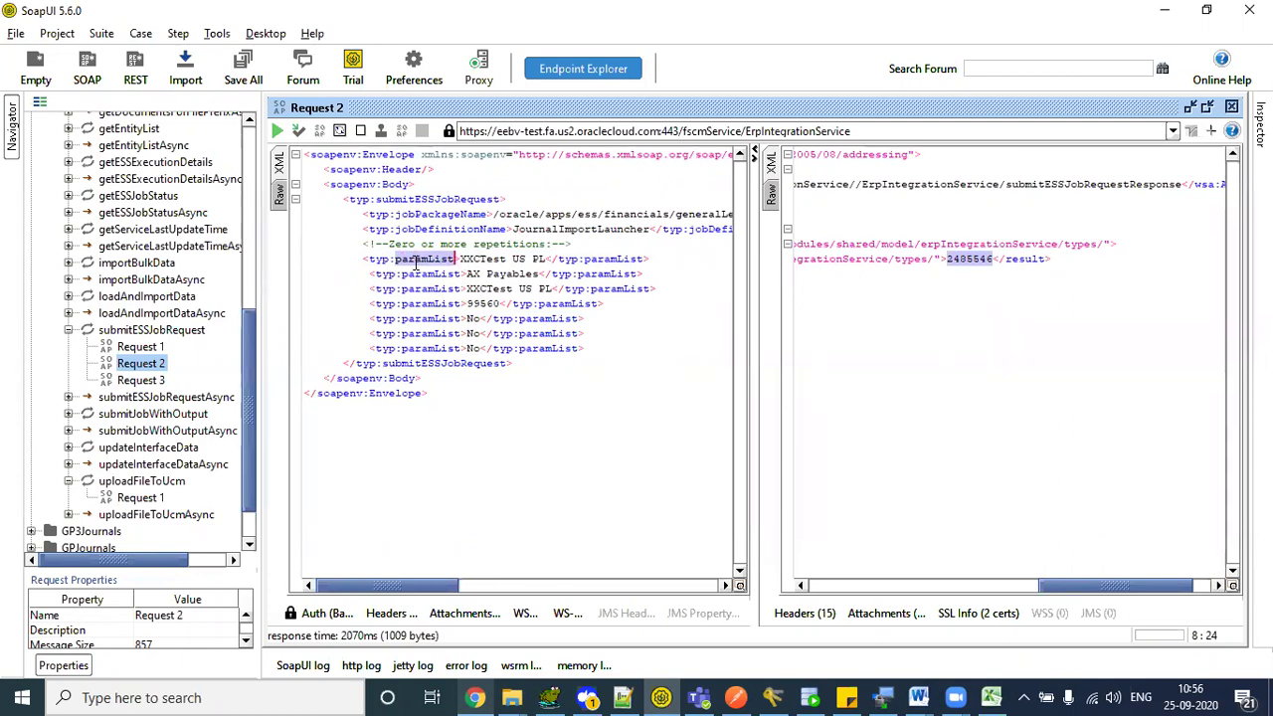
{"action": "left_click", "coordinate": [416, 261]}
{"action": "double_click", "coordinate": [463, 260]}
{"action": "left_click_drag", "start_coordinate": [516, 259], "coordinate": [553, 258]}
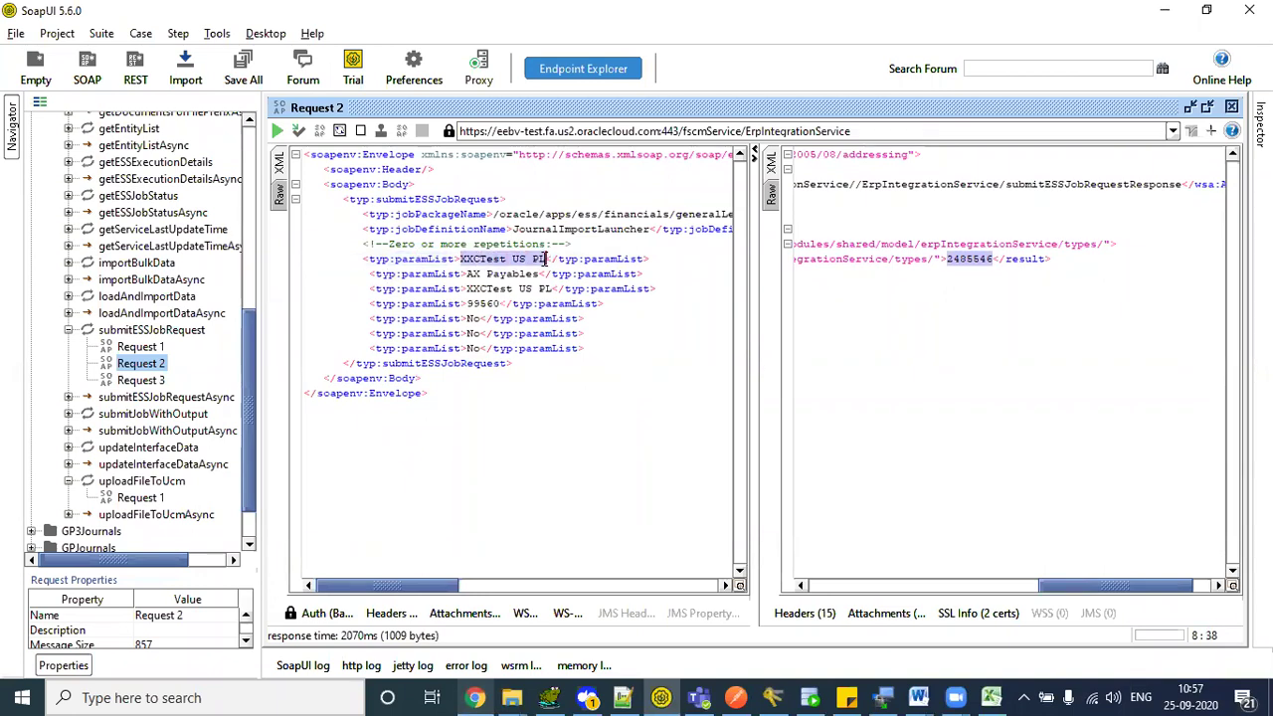
{"action": "left_click", "coordinate": [531, 380]}
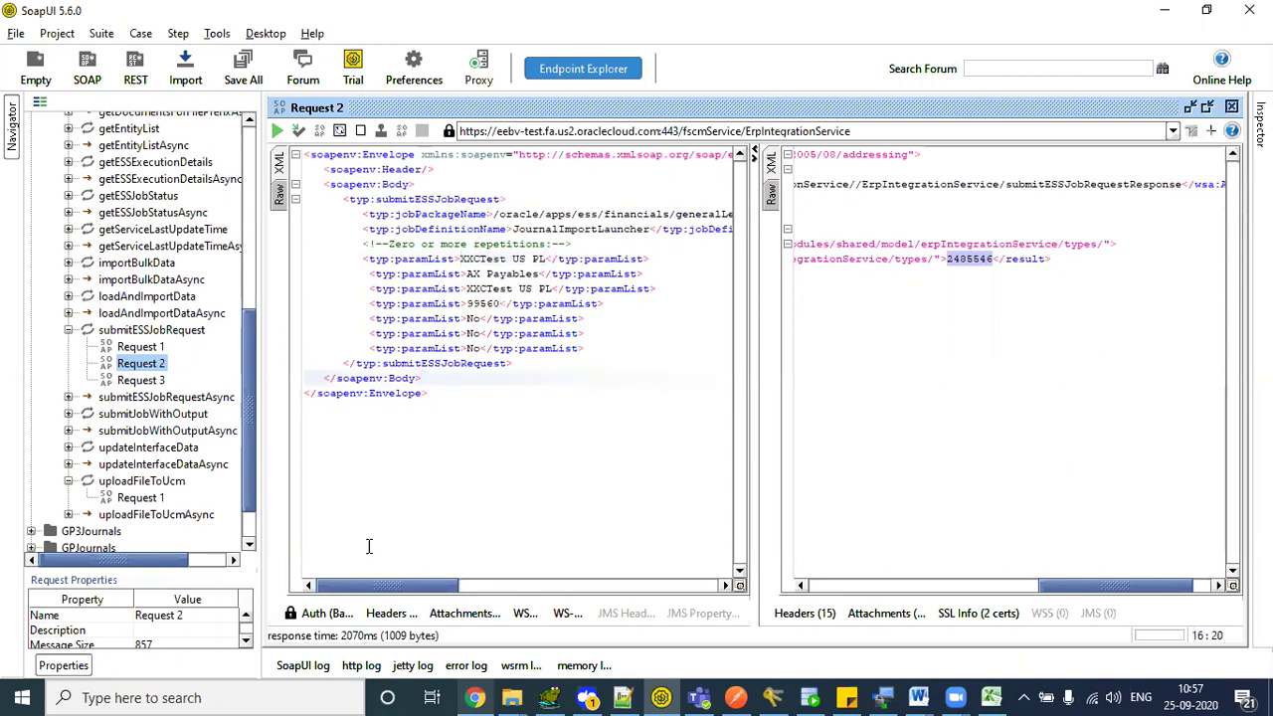
{"action": "left_click", "coordinate": [661, 696]}
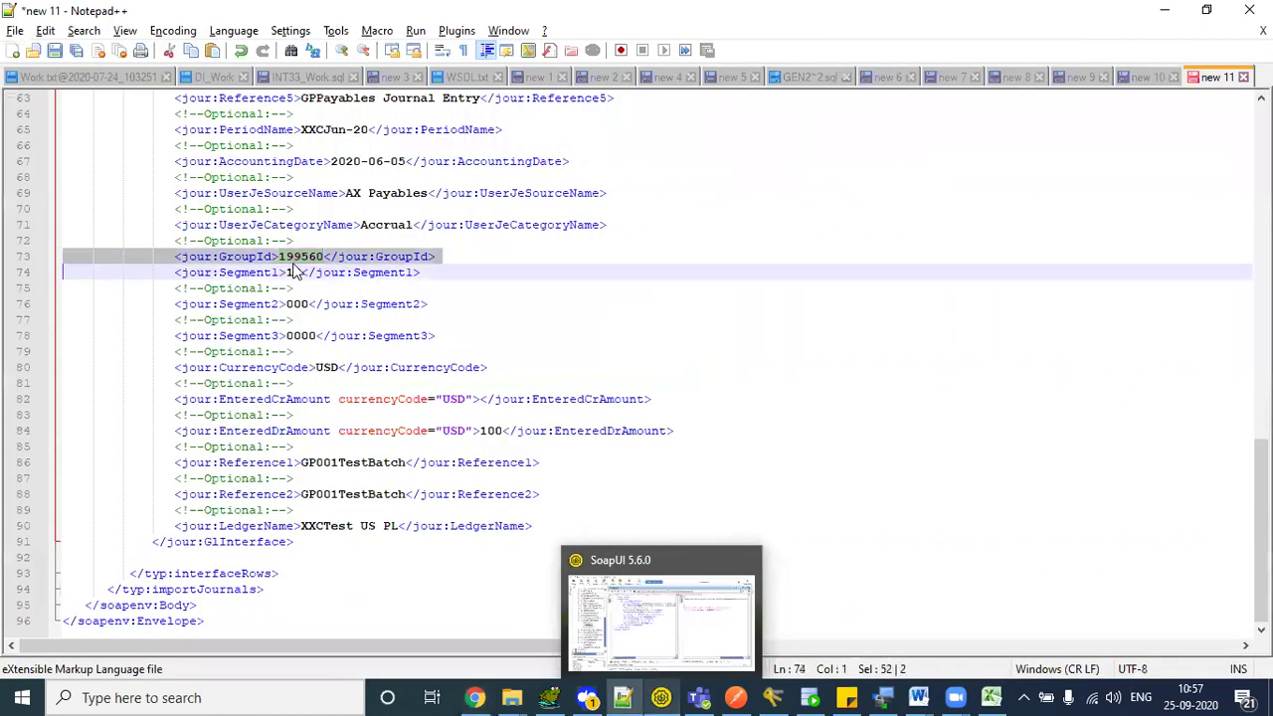
{"action": "double_click", "coordinate": [293, 257]}
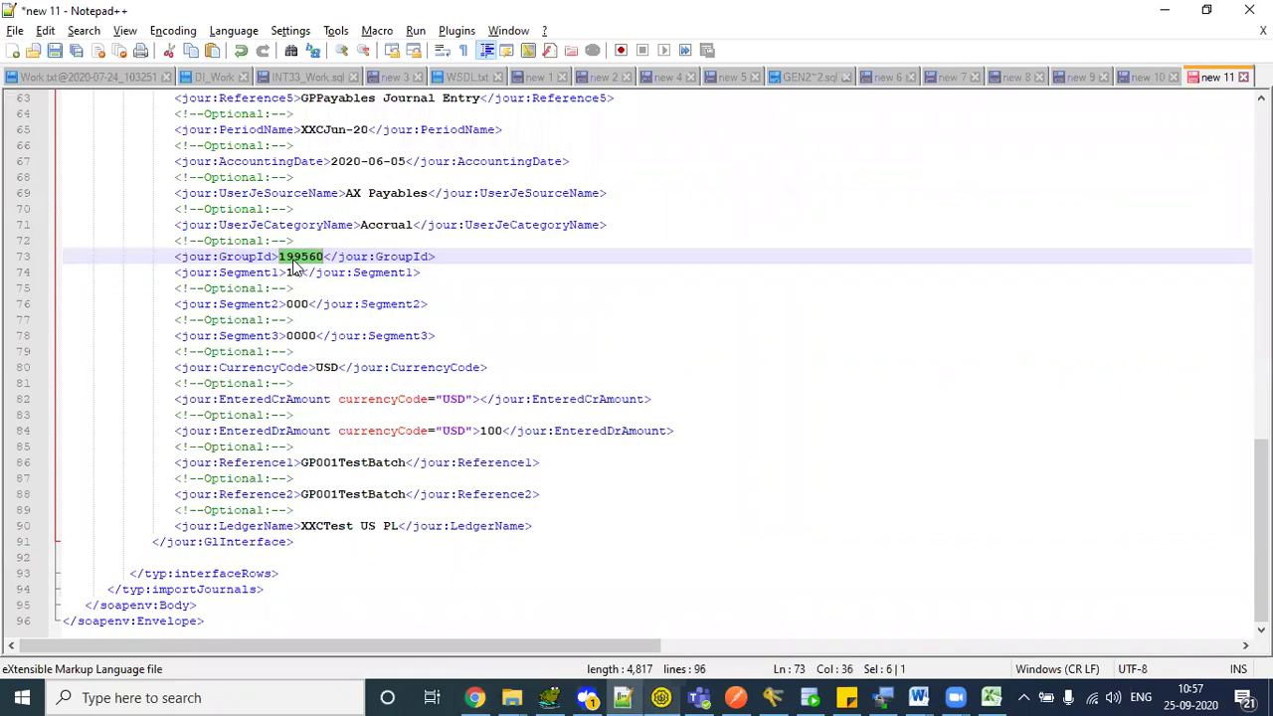
{"action": "key", "text": "alt+Tab"}
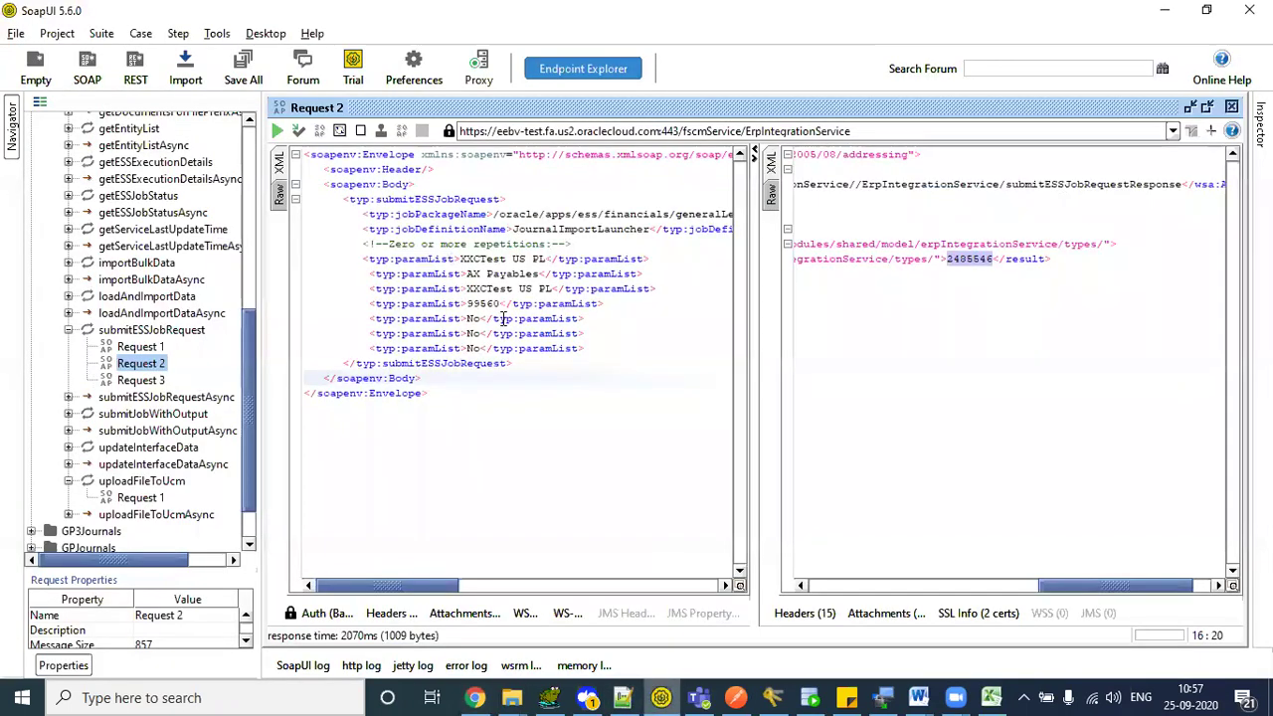
- Replace Request 2's group ID 99560 with 199560
{"action": "double_click", "coordinate": [485, 303]}
{"action": "type", "text": "199560"}
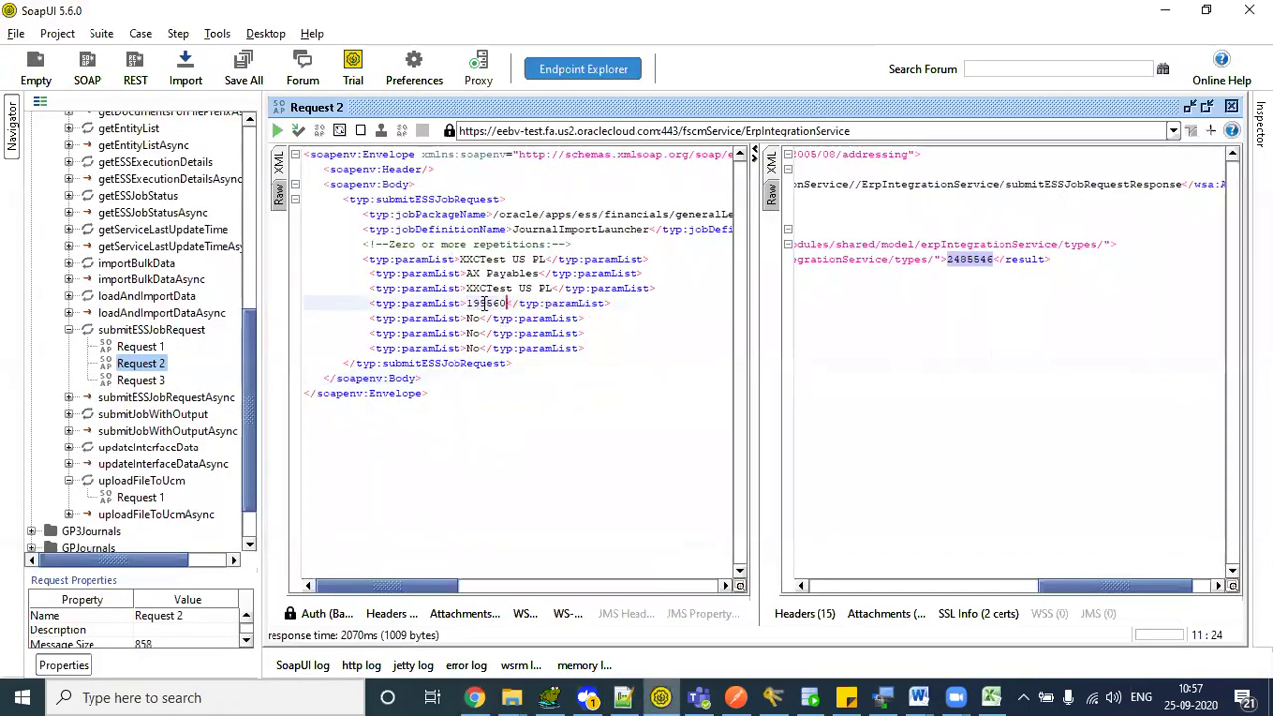
{"action": "left_click", "coordinate": [313, 613]}
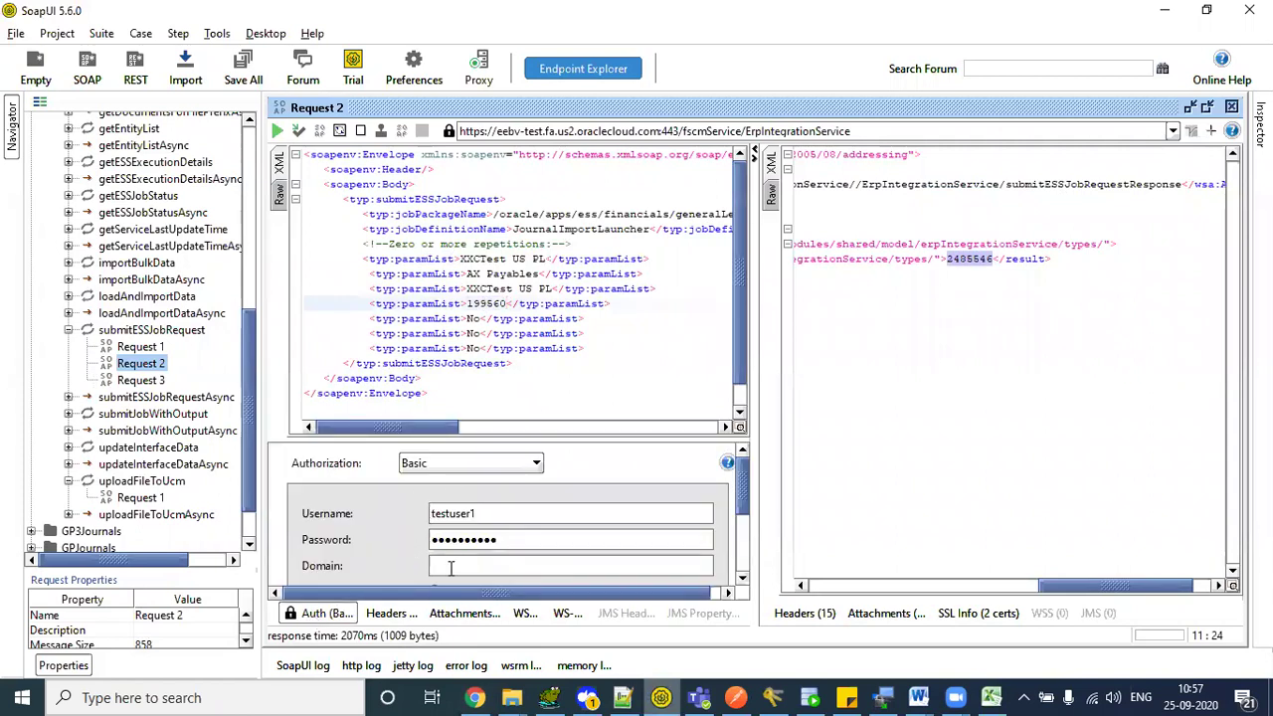
{"action": "left_click", "coordinate": [491, 289]}
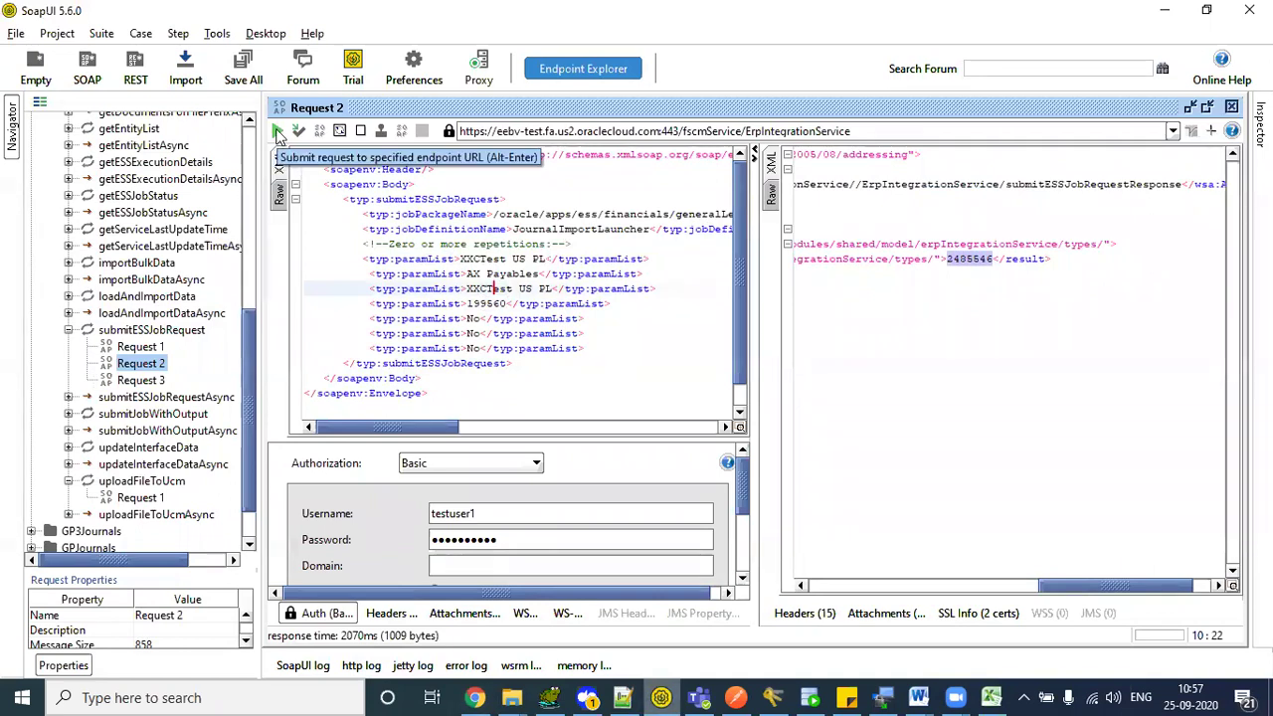
- Submit Request 2 and read the returned process ID 2490119 in the response
{"action": "left_click", "coordinate": [279, 132]}
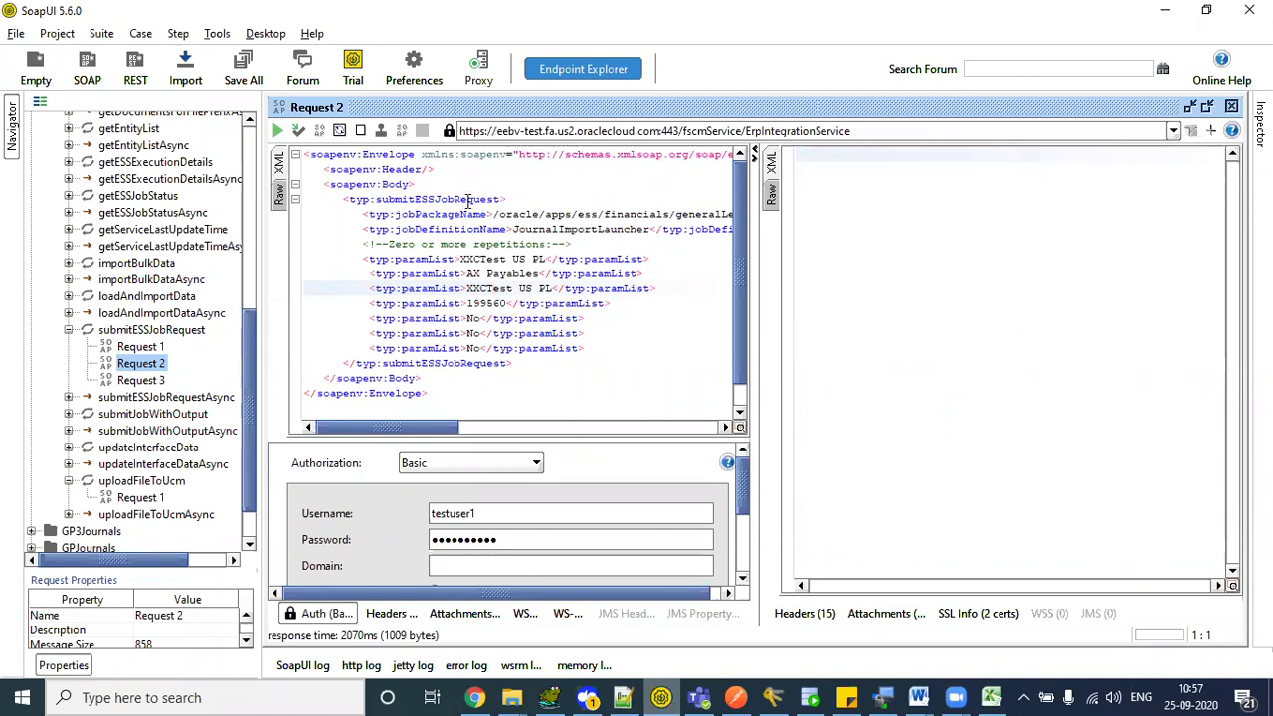
{"action": "left_click", "coordinate": [279, 132]}
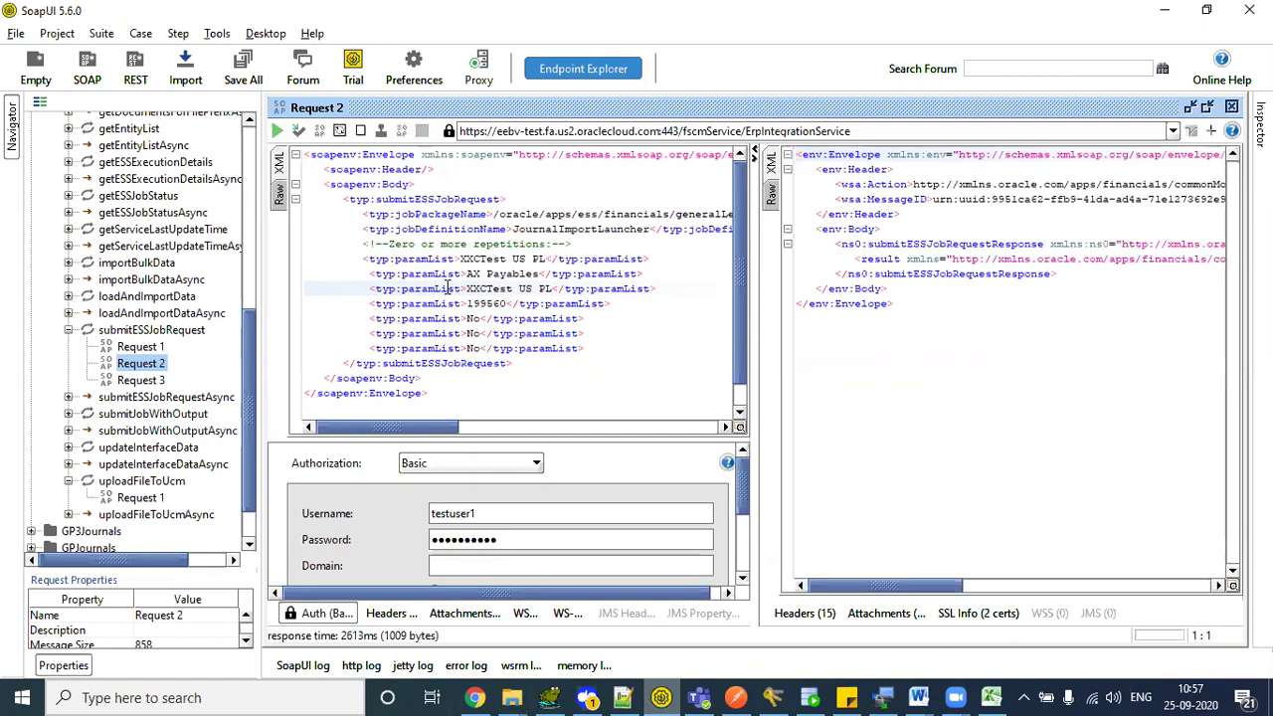
{"action": "left_click_drag", "start_coordinate": [376, 199], "coordinate": [460, 288]}
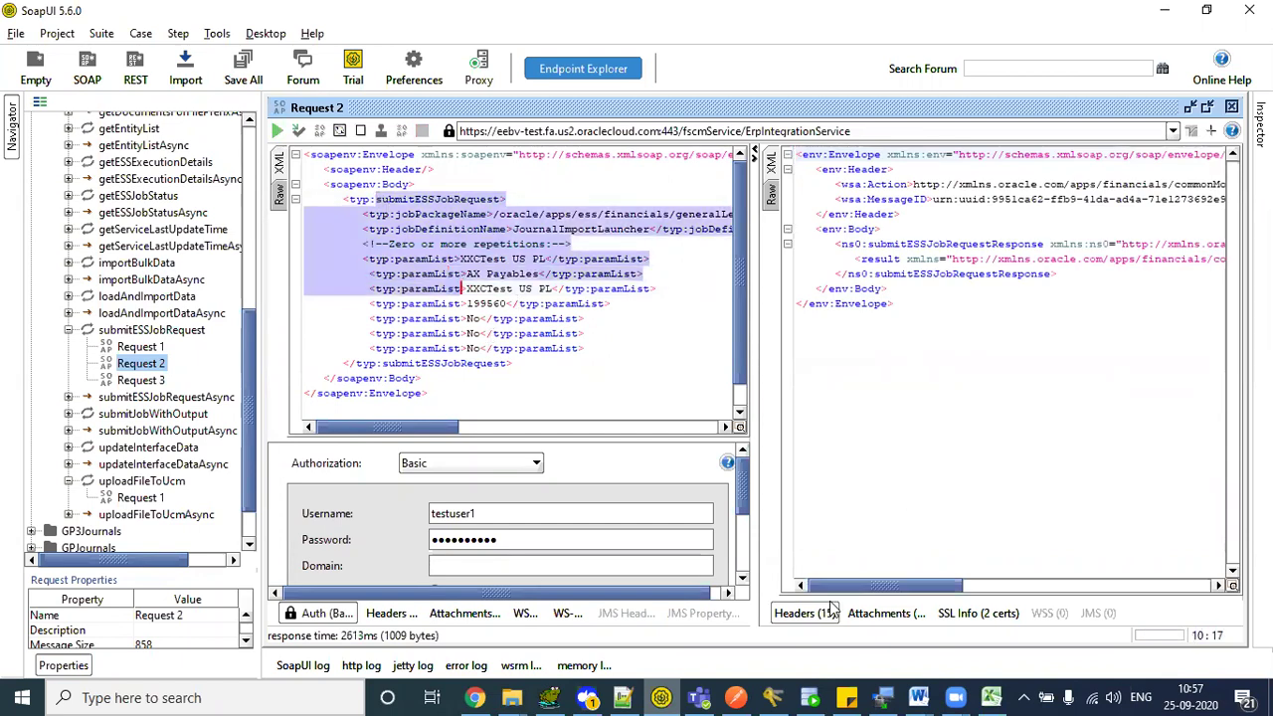
{"action": "mouse_move", "coordinate": [833, 589]}
{"action": "left_mouse_down"}
{"action": "mouse_move", "coordinate": [955, 588]}
{"action": "mouse_move", "coordinate": [812, 588]}
{"action": "mouse_move", "coordinate": [838, 585]}
{"action": "left_mouse_up"}
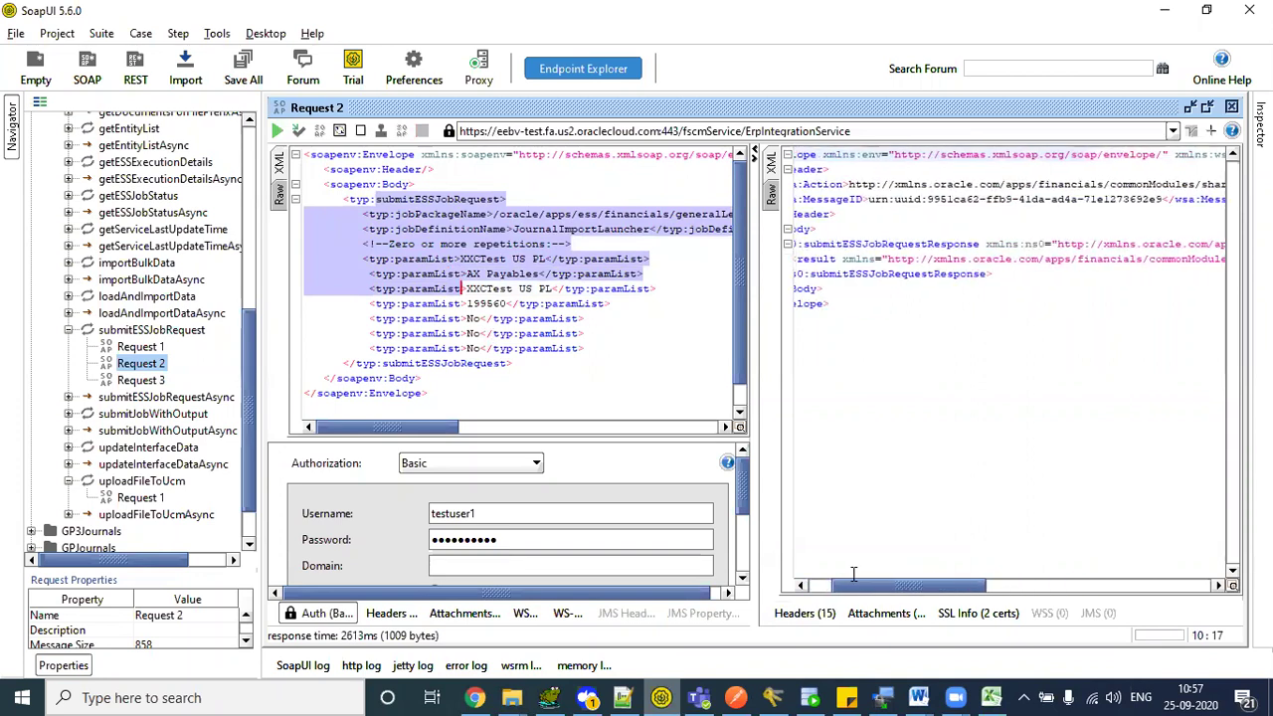
{"action": "scroll", "coordinate": [847, 579], "scroll_direction": "right", "scroll_amount": 10}
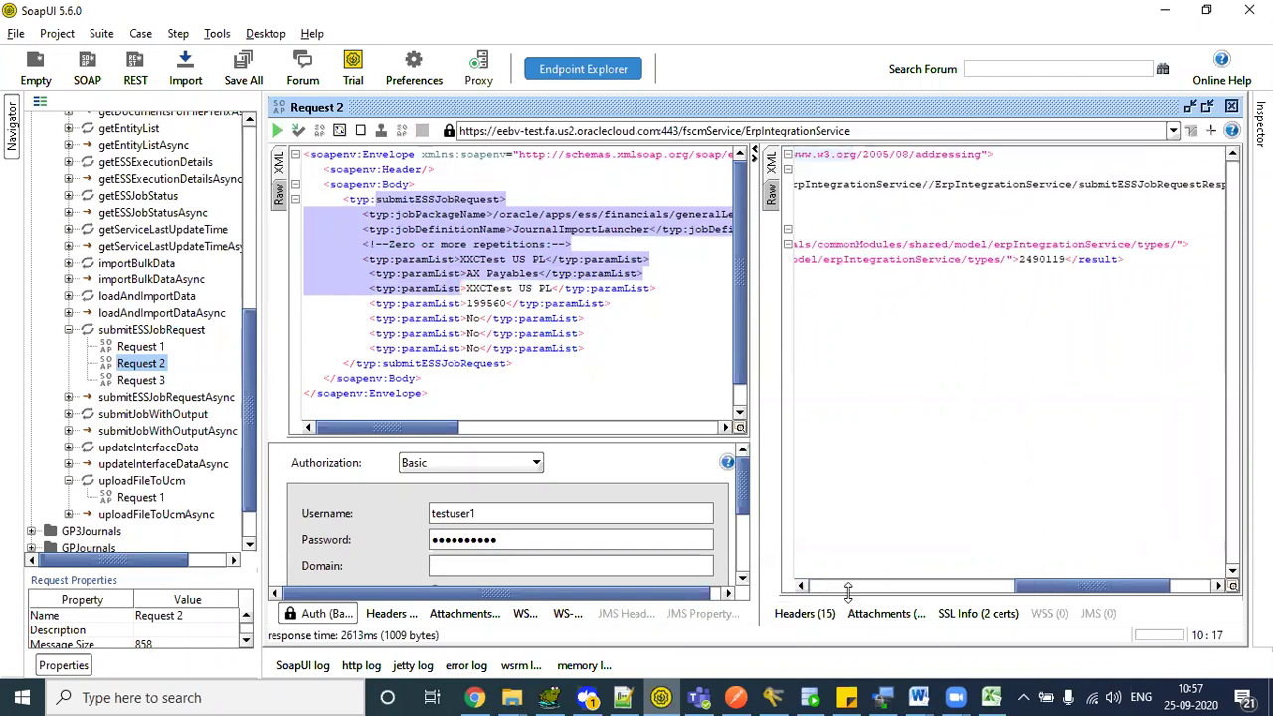
{"action": "scroll", "coordinate": [847, 585], "scroll_direction": "left", "scroll_amount": 10}
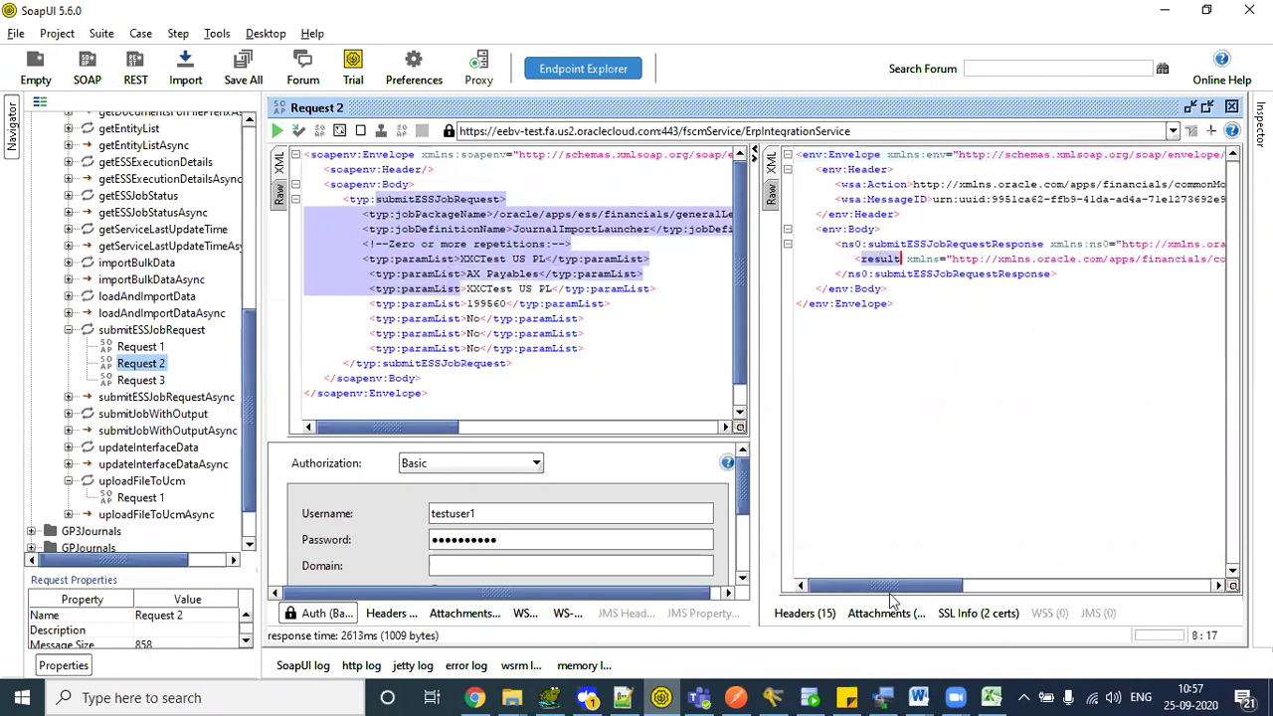
{"action": "scroll", "coordinate": [977, 589], "scroll_direction": "right", "scroll_amount": 10}
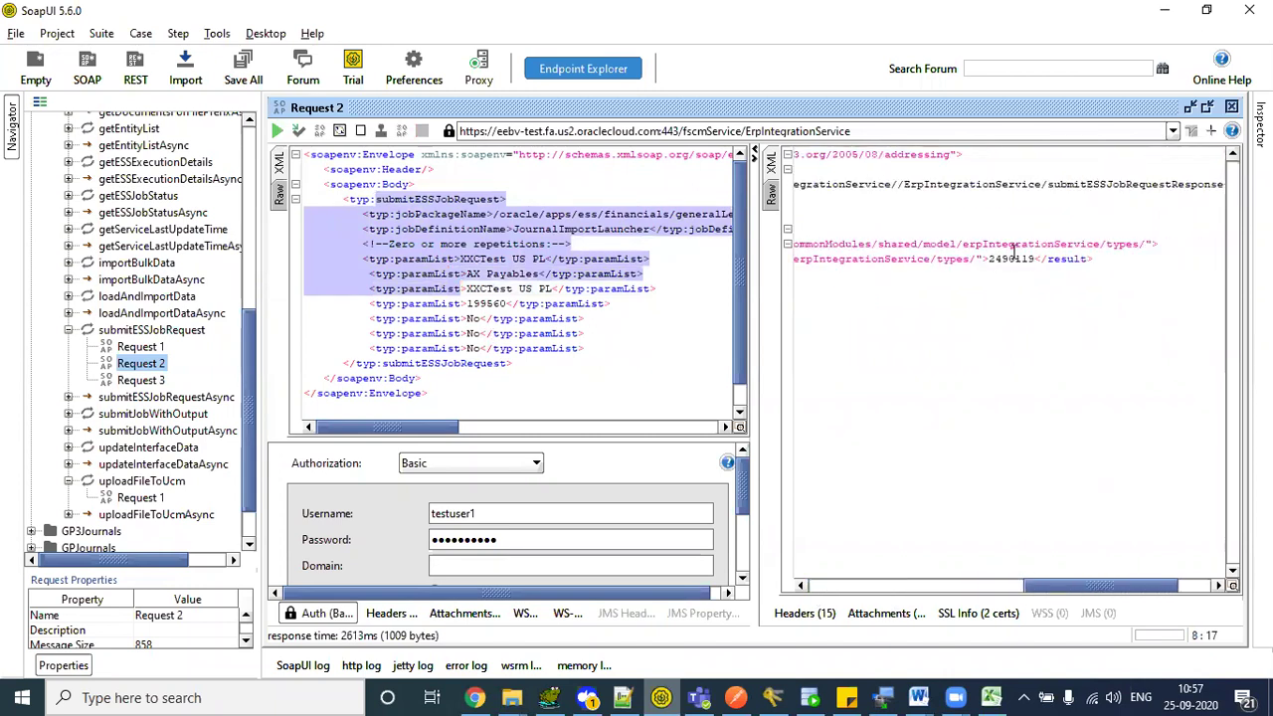
{"action": "double_click", "coordinate": [1015, 258]}
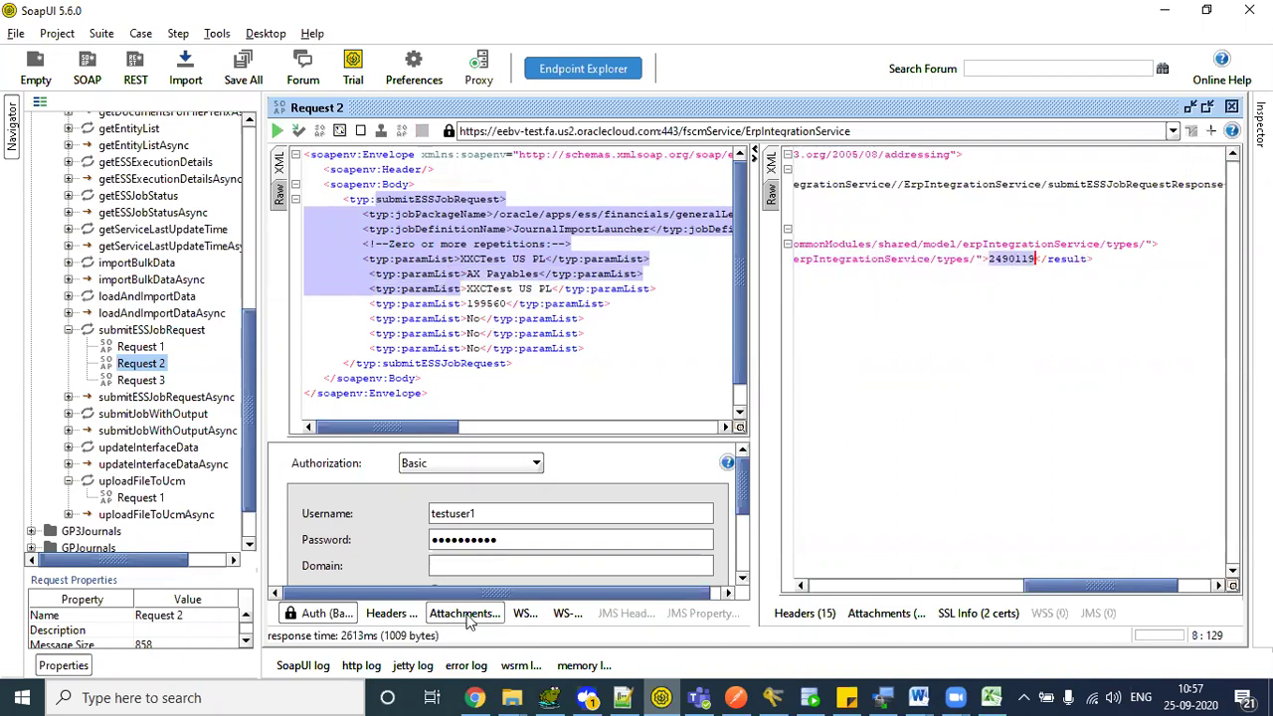
- Refresh Scheduled Processes, select Import Journals process 2490119, and return to SoapUI
{"action": "left_click", "coordinate": [470, 696]}
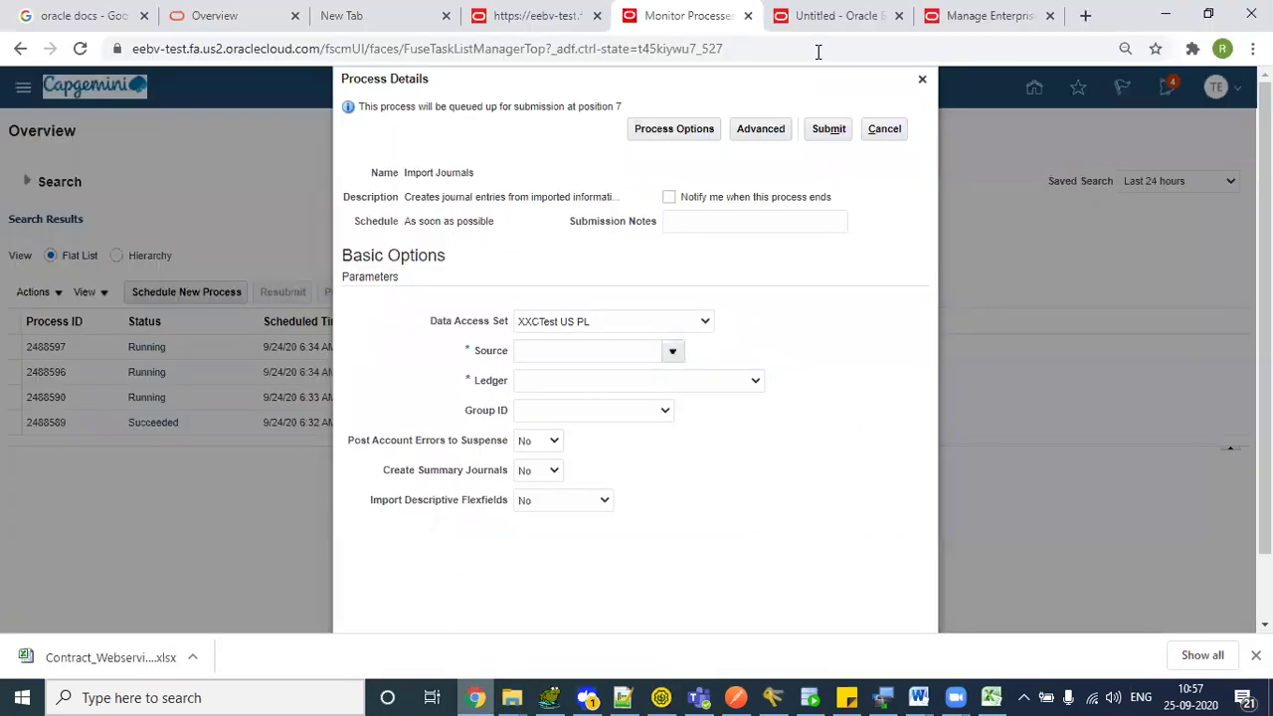
{"action": "left_click", "coordinate": [985, 14]}
{"action": "left_click", "coordinate": [1035, 88]}
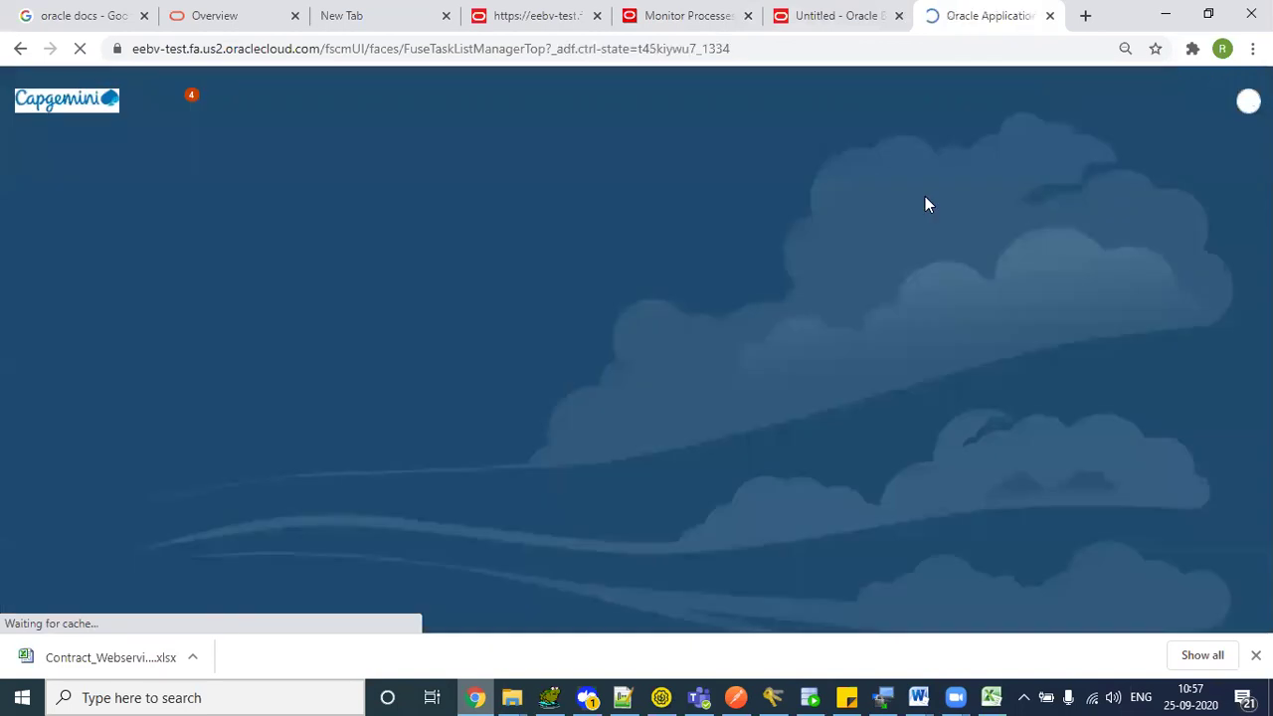
{"action": "left_click", "coordinate": [961, 398]}
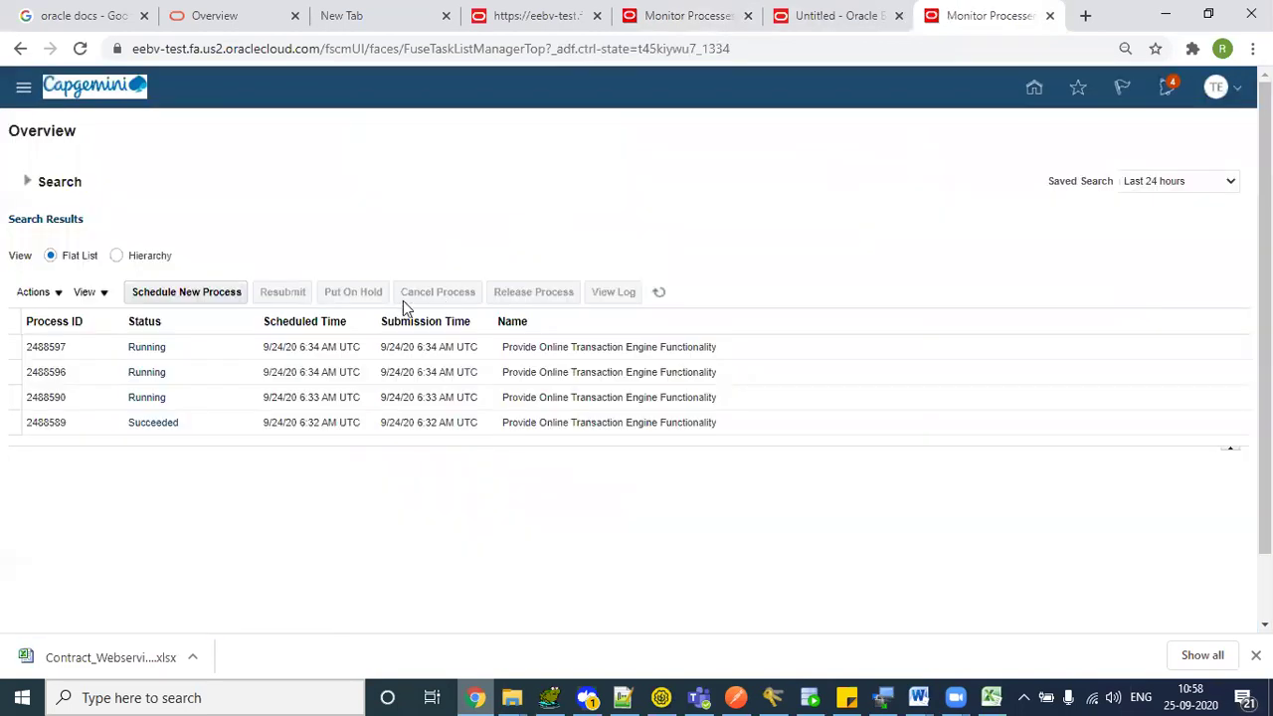
{"action": "left_click", "coordinate": [659, 291]}
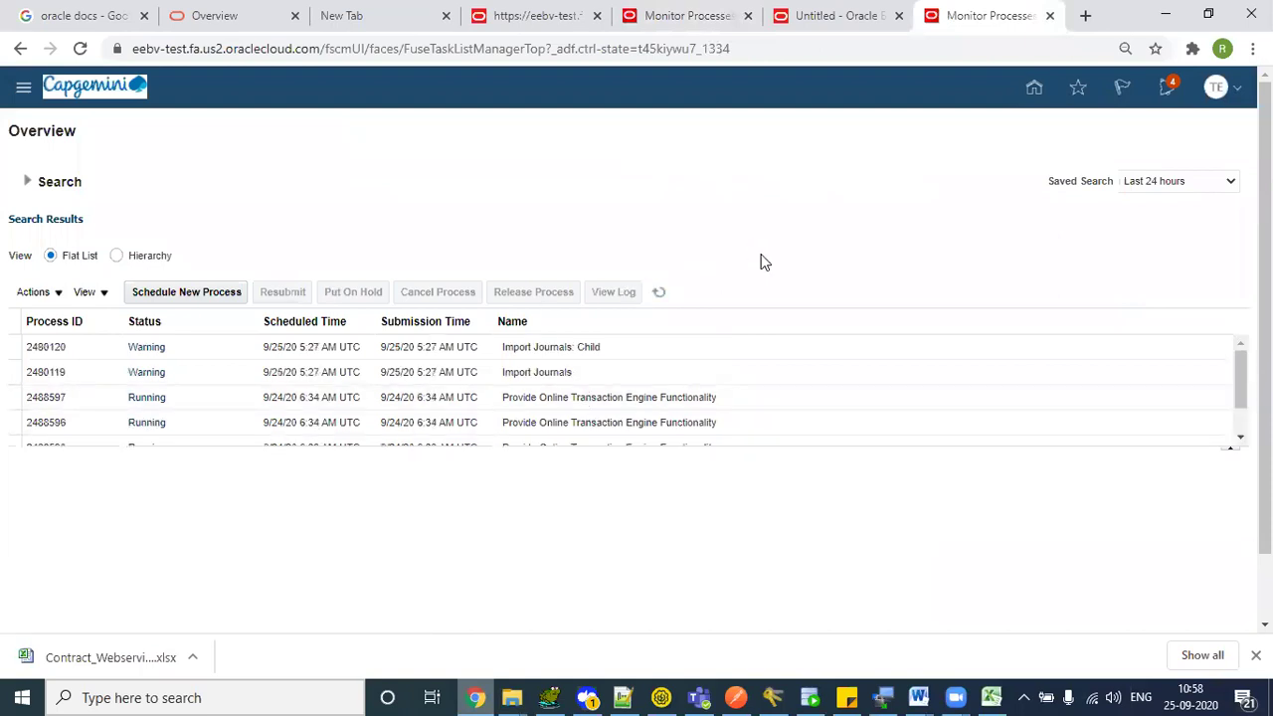
{"action": "left_click", "coordinate": [77, 376]}
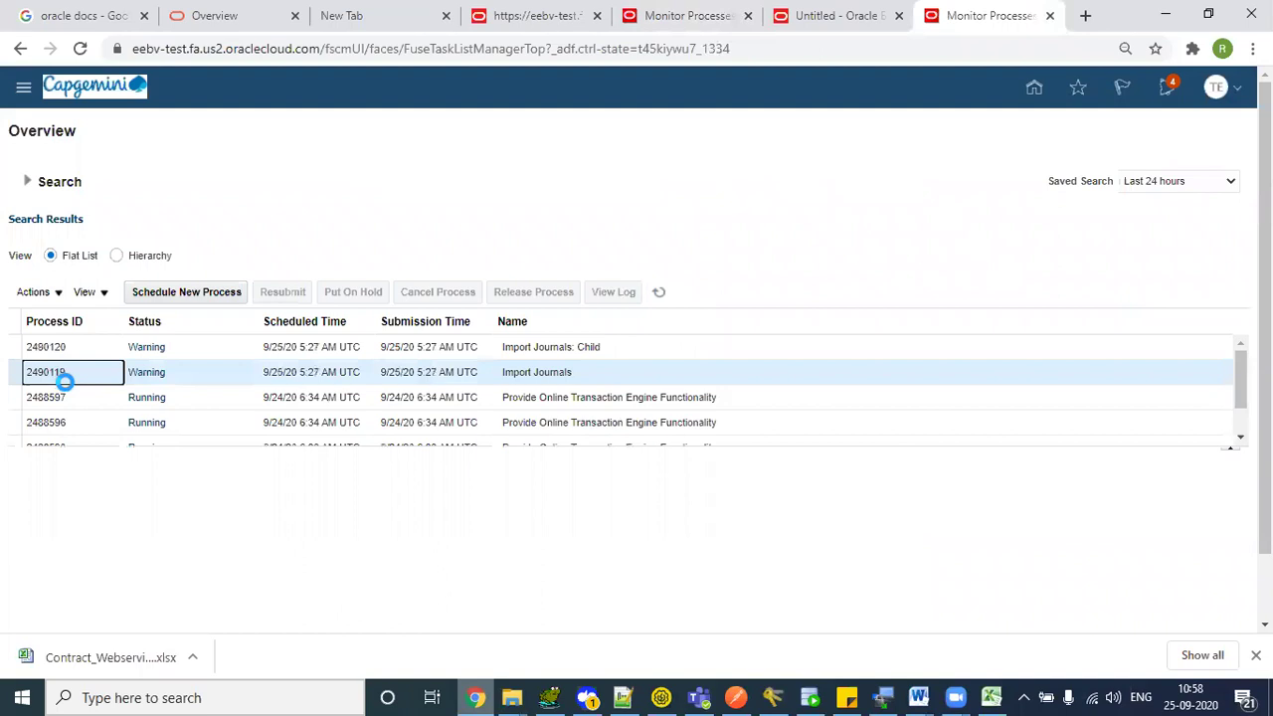
{"action": "key", "text": "alt+Tab"}
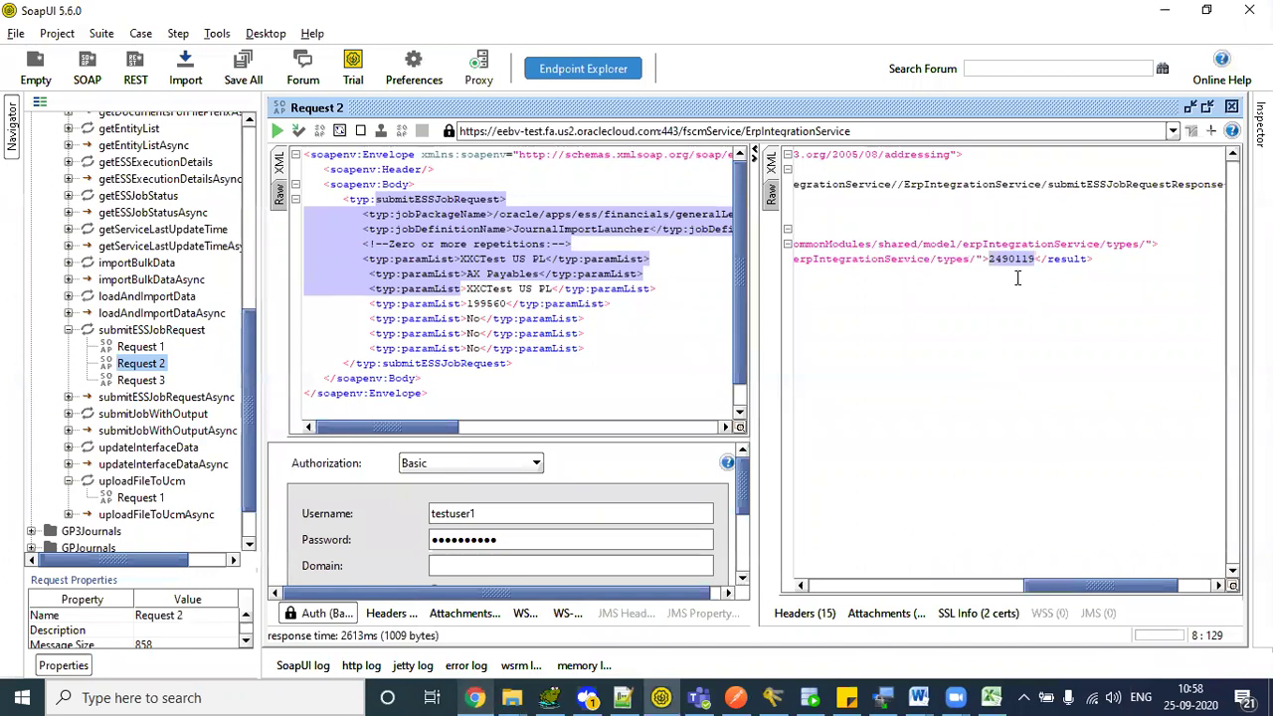
{"action": "key", "text": "alt+Tab"}
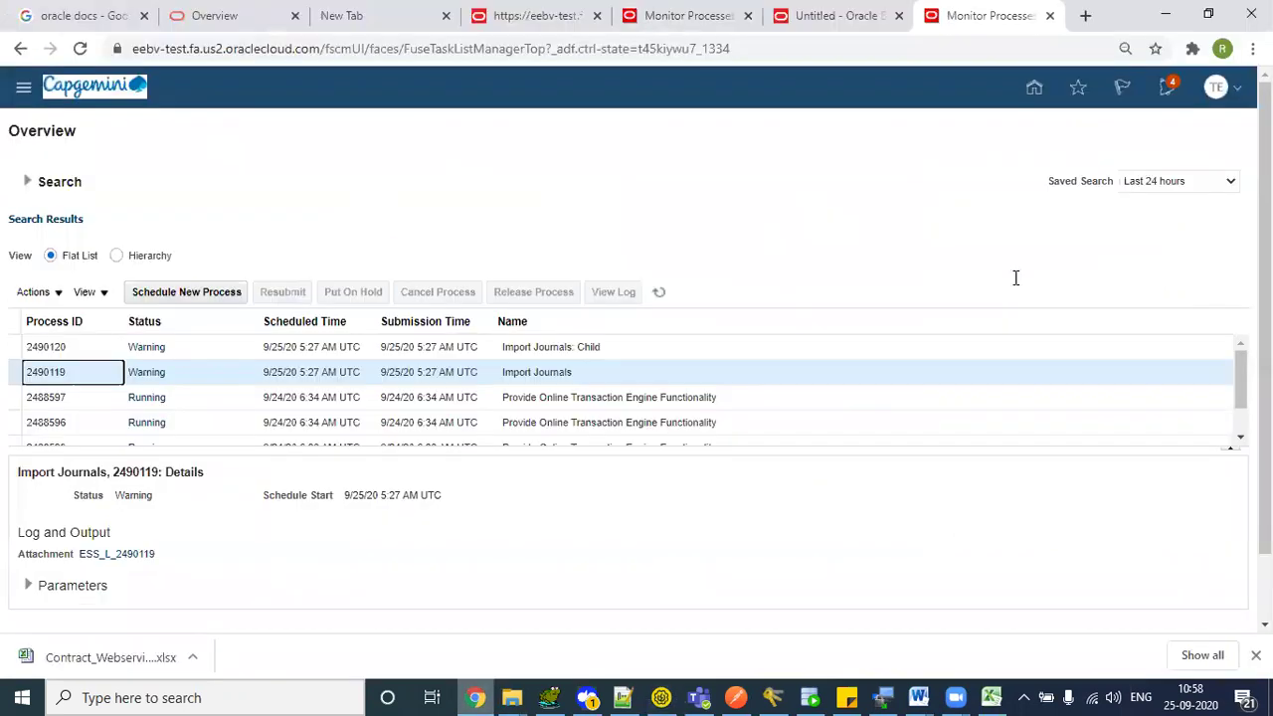
{"action": "key", "text": "alt+Tab"}
{"action": "left_click", "coordinate": [947, 274]}
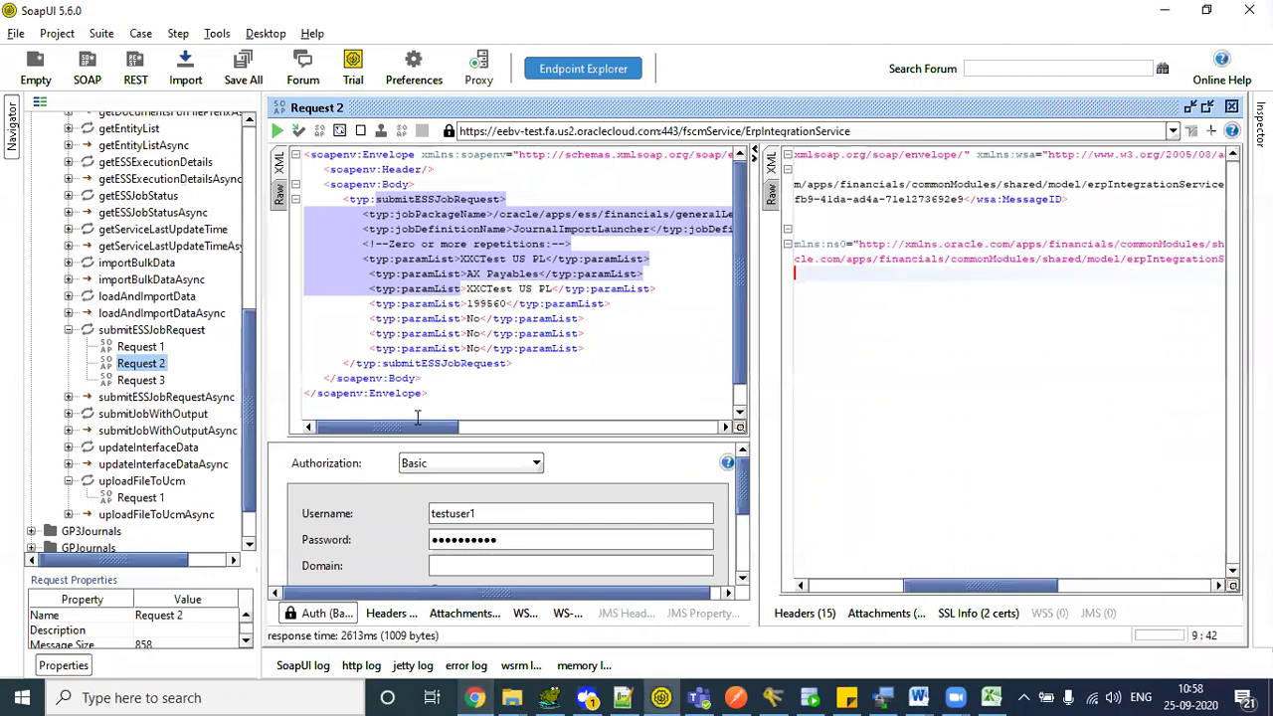
{"action": "left_click", "coordinate": [497, 333]}
{"action": "left_click_drag", "start_coordinate": [346, 199], "coordinate": [511, 288]}
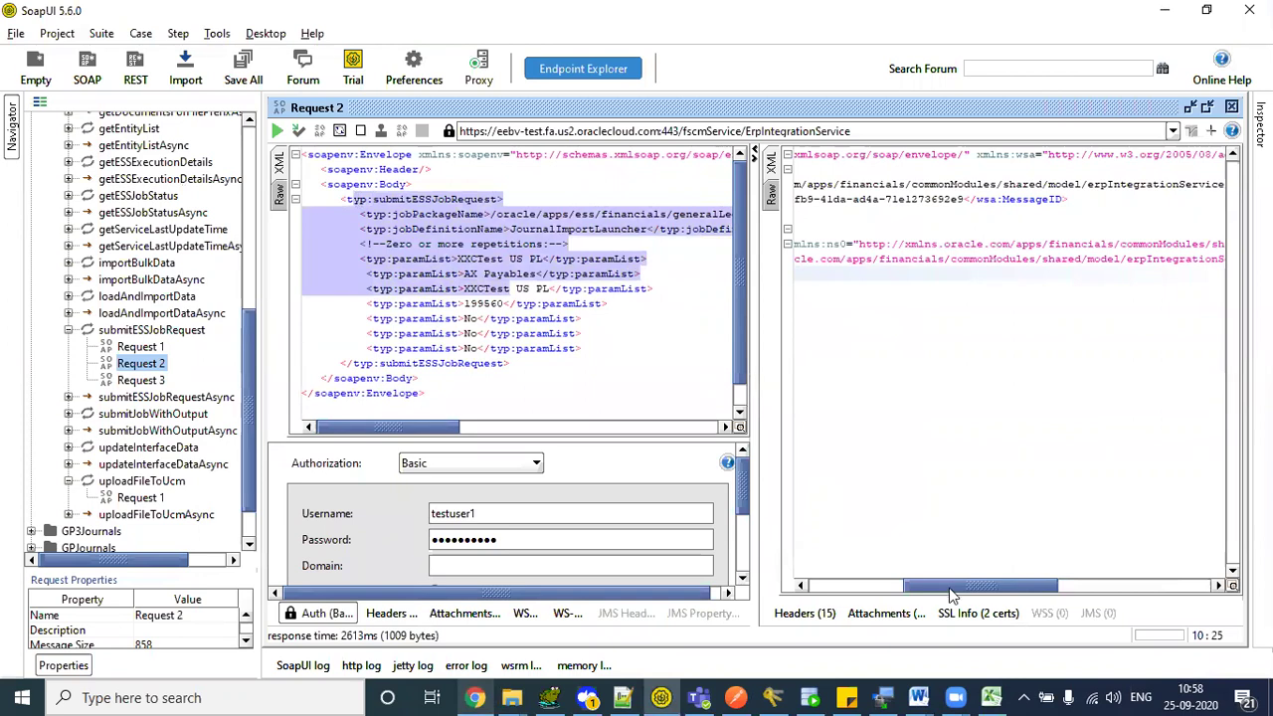
{"action": "left_click_drag", "start_coordinate": [950, 594], "coordinate": [1045, 594]}
{"action": "left_click", "coordinate": [1074, 259]}
{"action": "double_click", "coordinate": [1074, 259]}
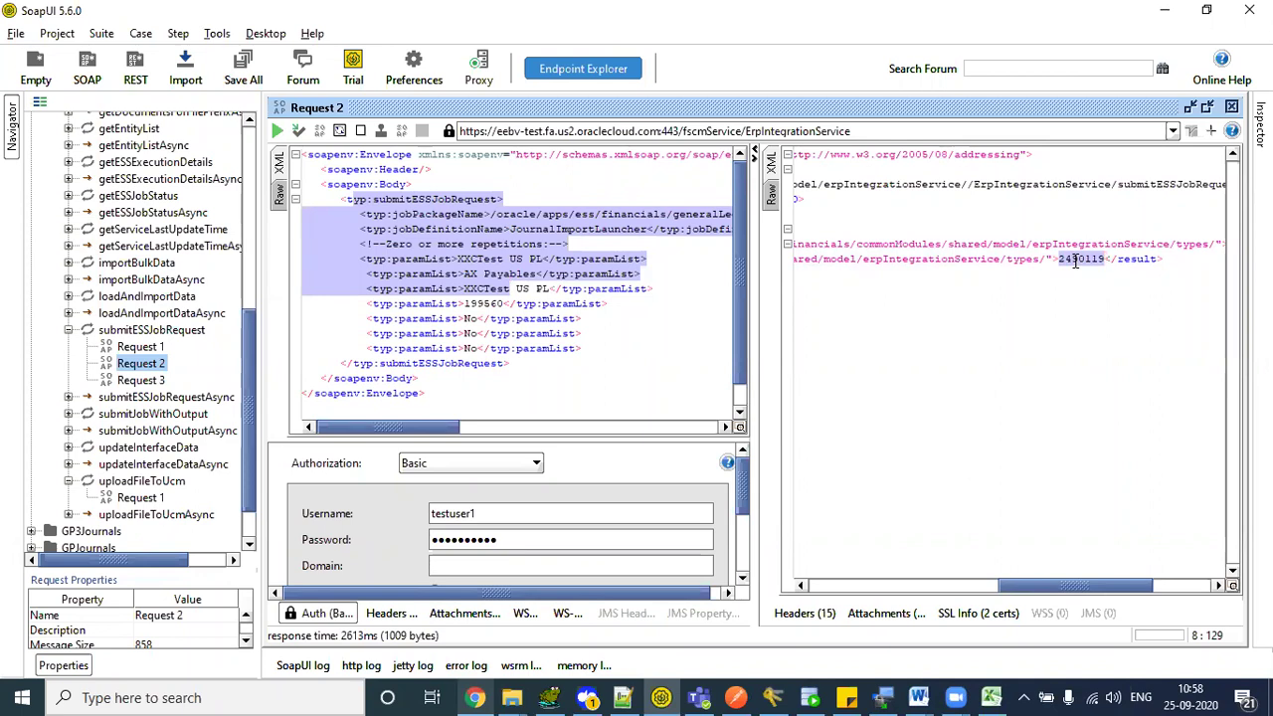
{"action": "left_click", "coordinate": [1075, 259]}
{"action": "left_click", "coordinate": [537, 301]}
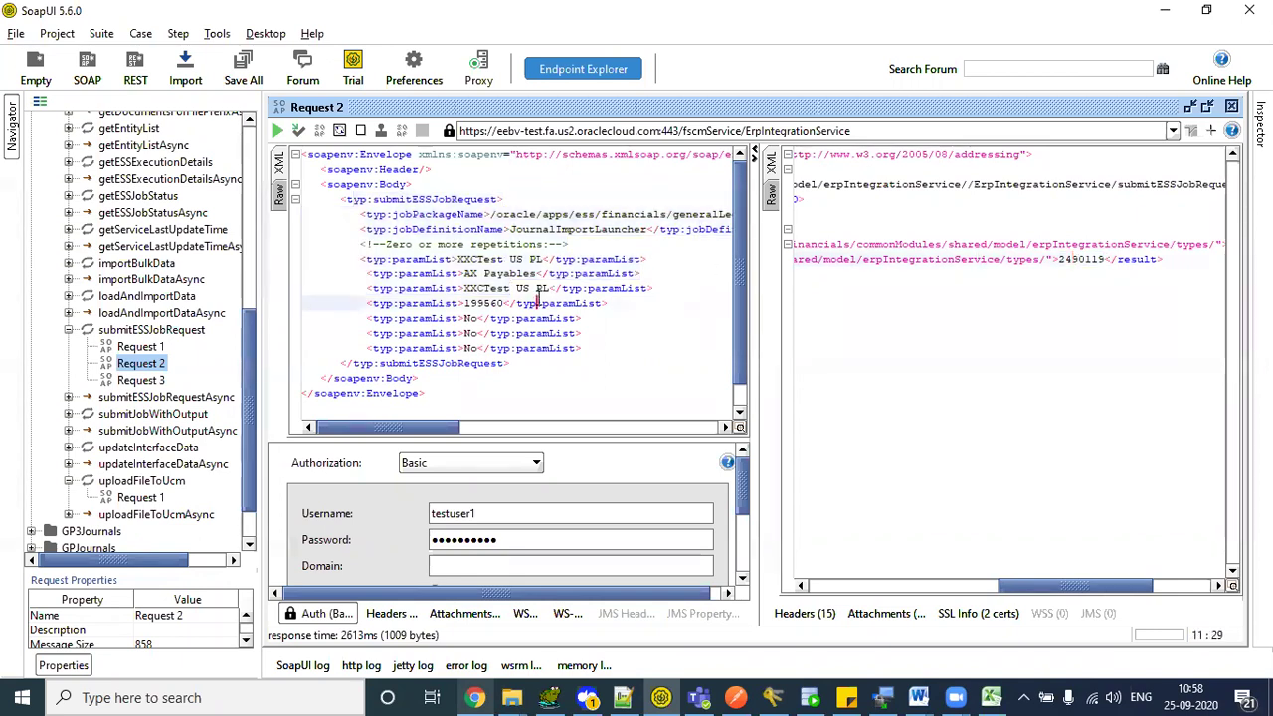
{"action": "left_click", "coordinate": [1086, 258]}
{"action": "key", "text": "alt+Tab"}
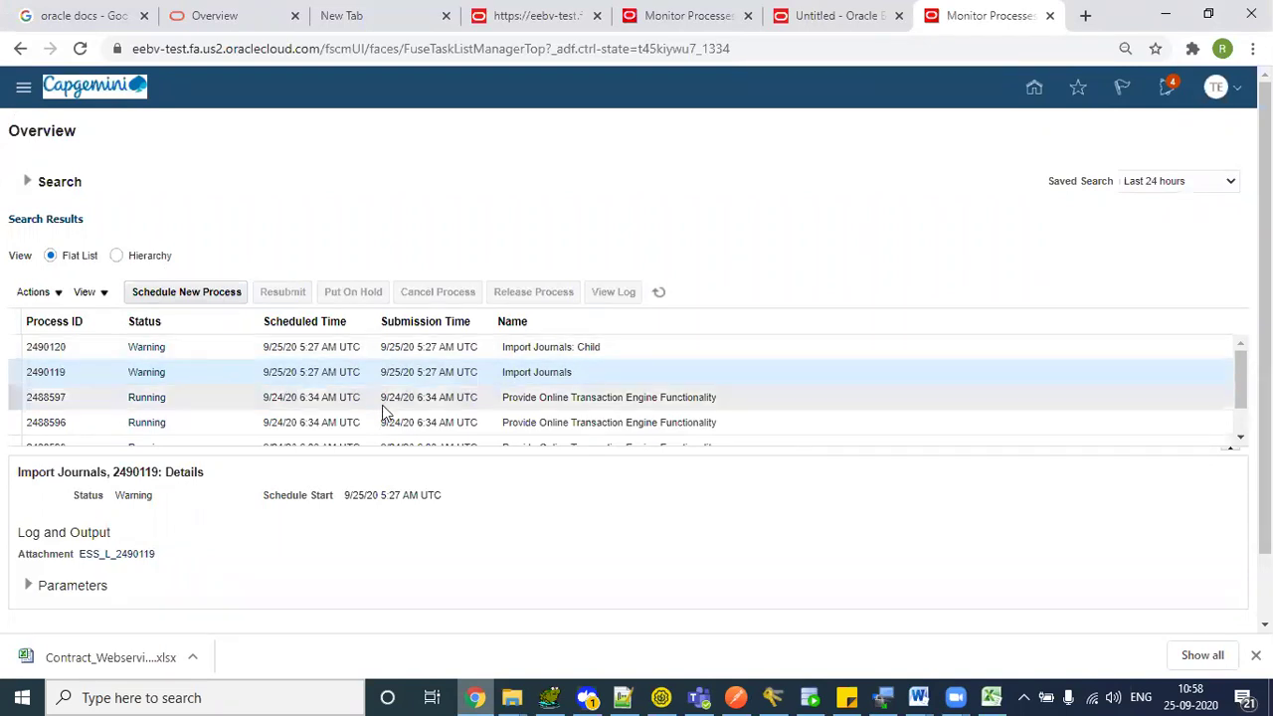
{"action": "left_click", "coordinate": [204, 397]}
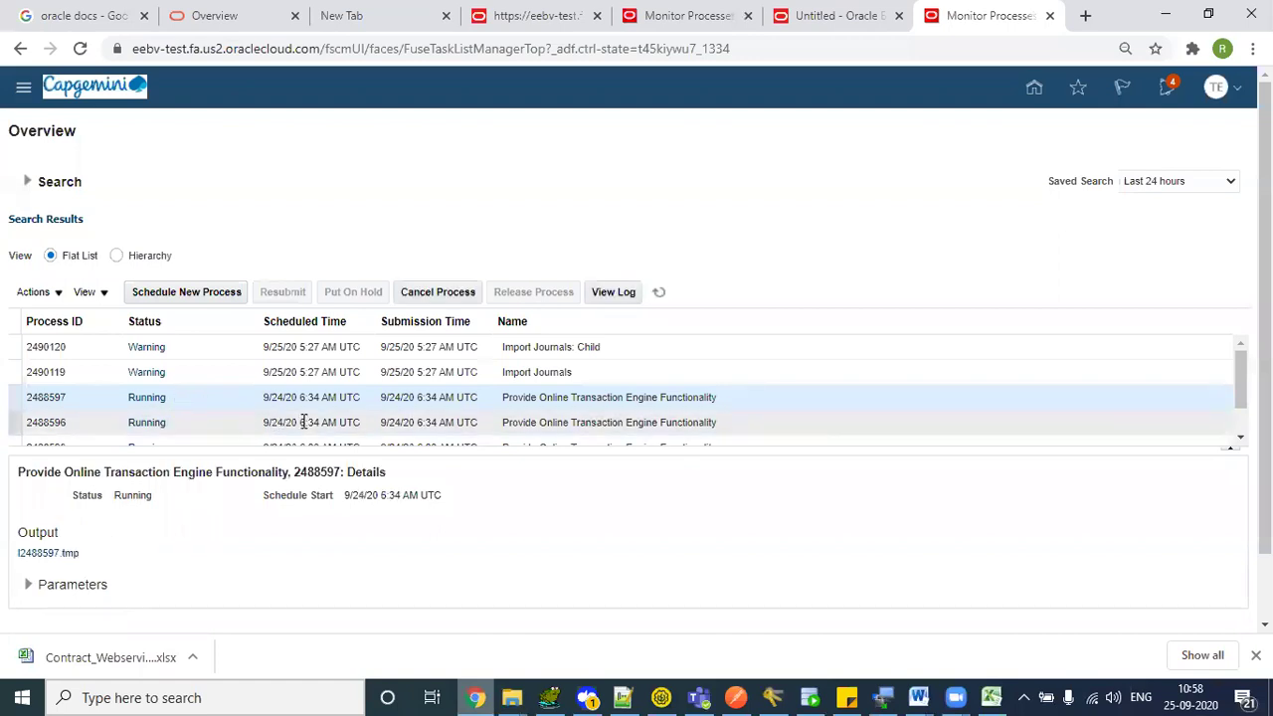
{"action": "key", "text": "alt+Tab"}
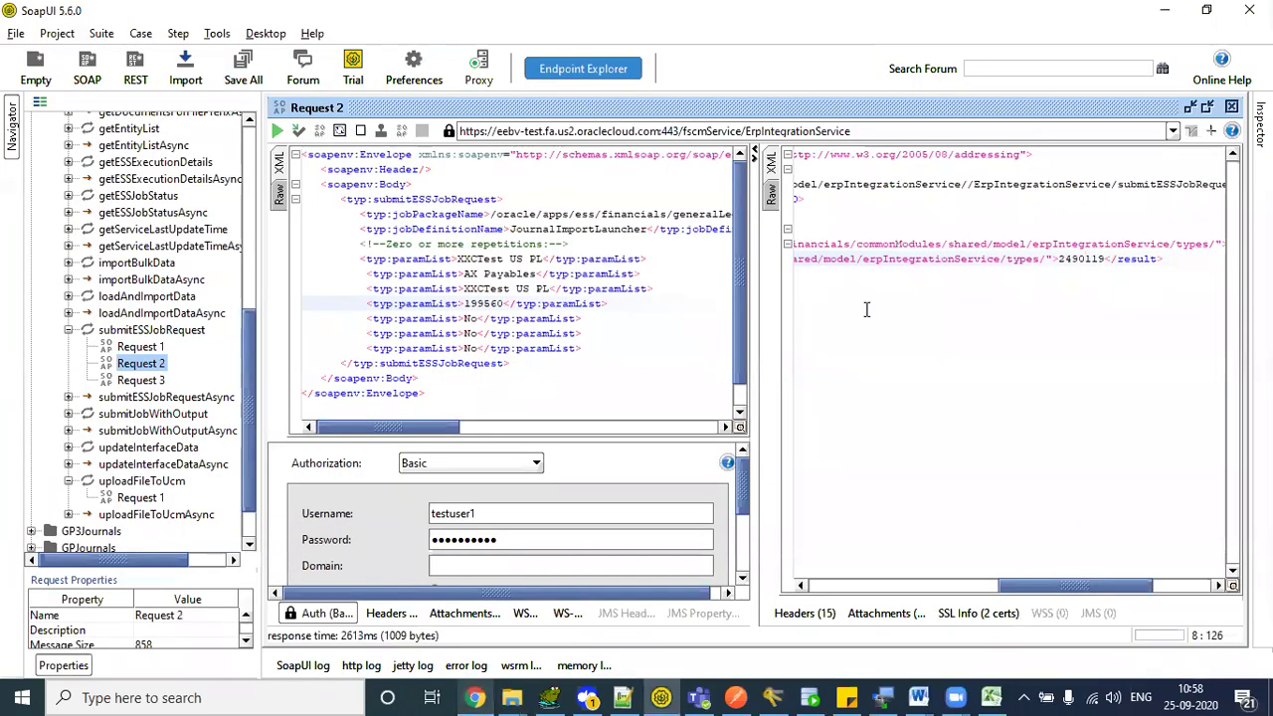
{"action": "double_click", "coordinate": [1077, 261]}
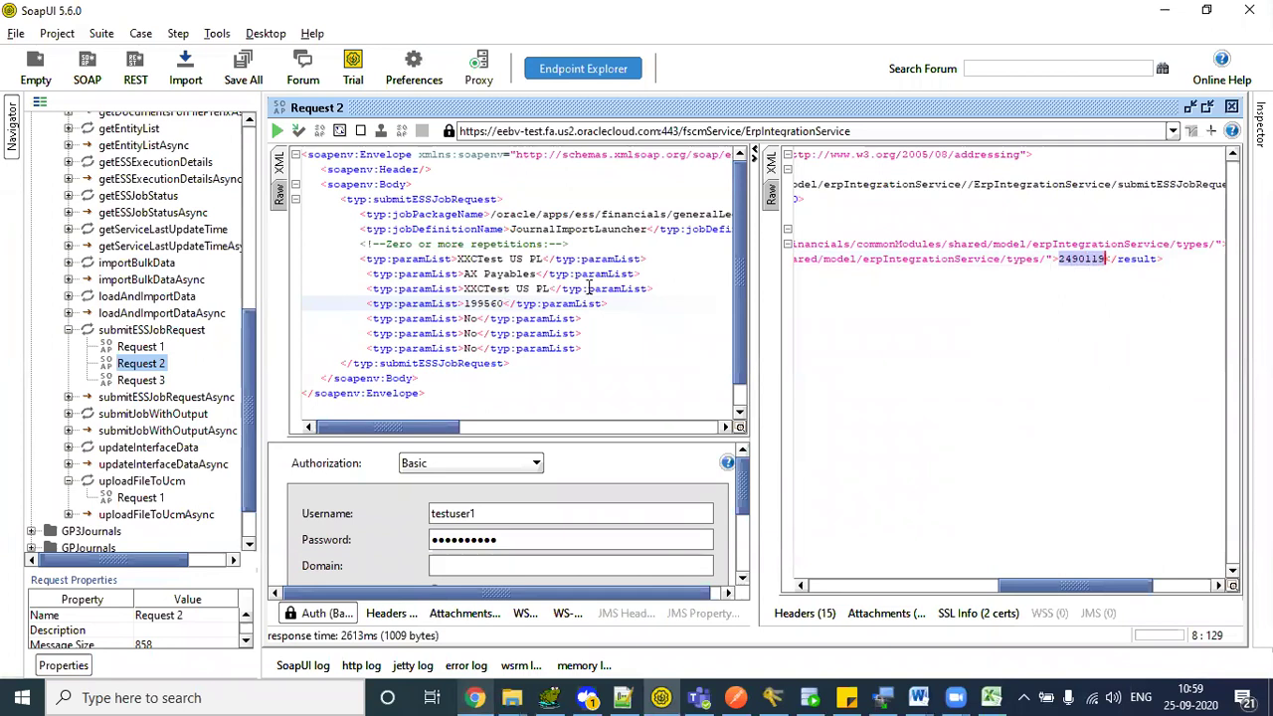
- Create a new getESSJobStatus request, keeping the default name Request 5
{"action": "left_click_drag", "start_coordinate": [247, 380], "coordinate": [249, 348]}
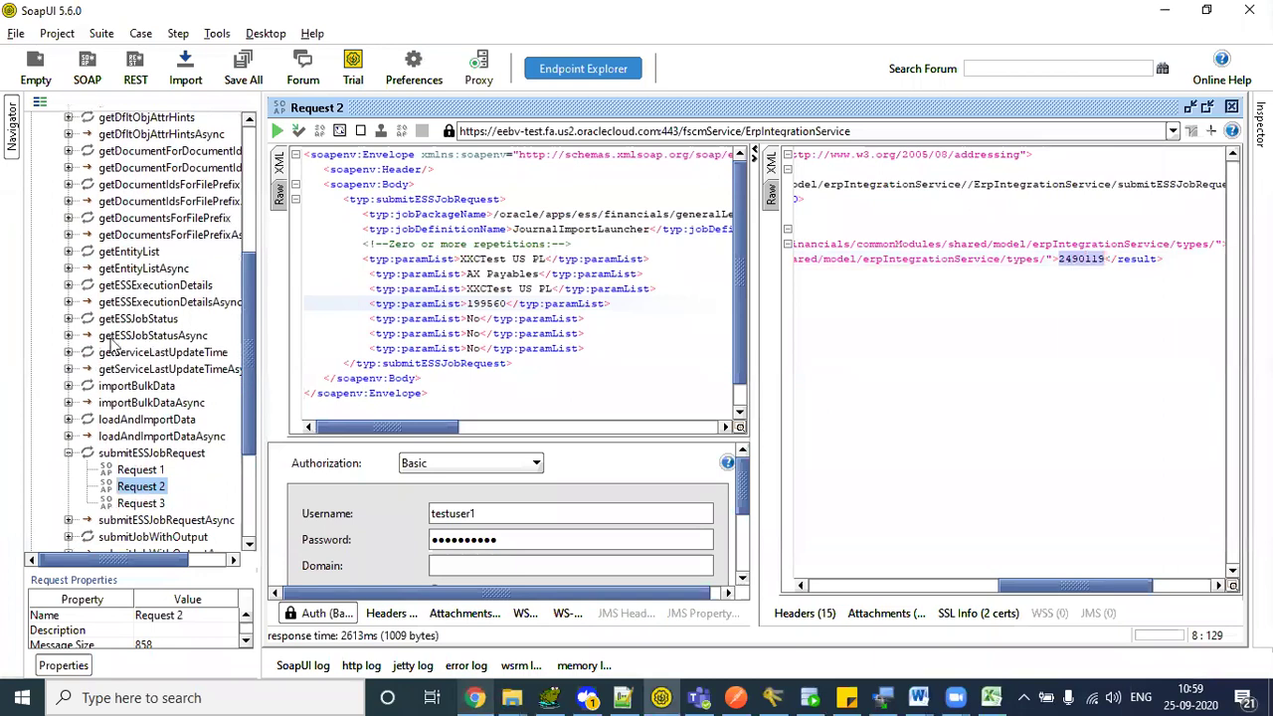
{"action": "left_click", "coordinate": [126, 320]}
{"action": "left_click", "coordinate": [67, 318]}
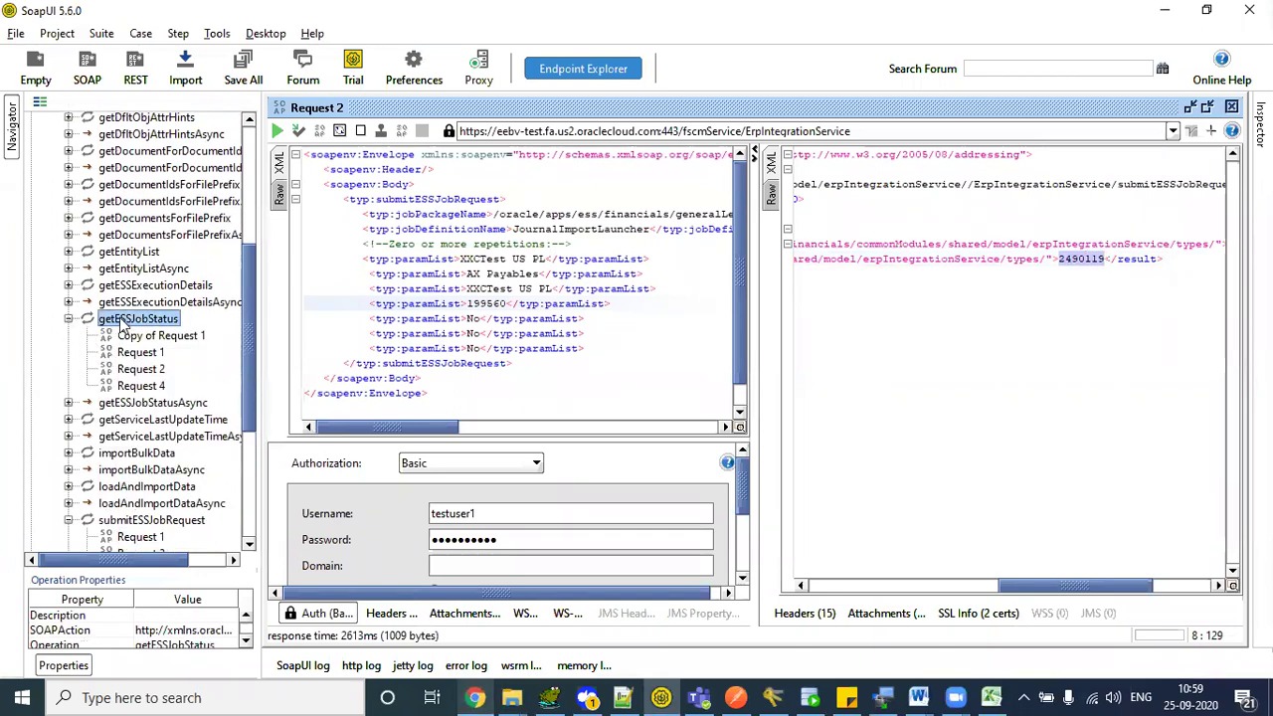
{"action": "right_click", "coordinate": [125, 326]}
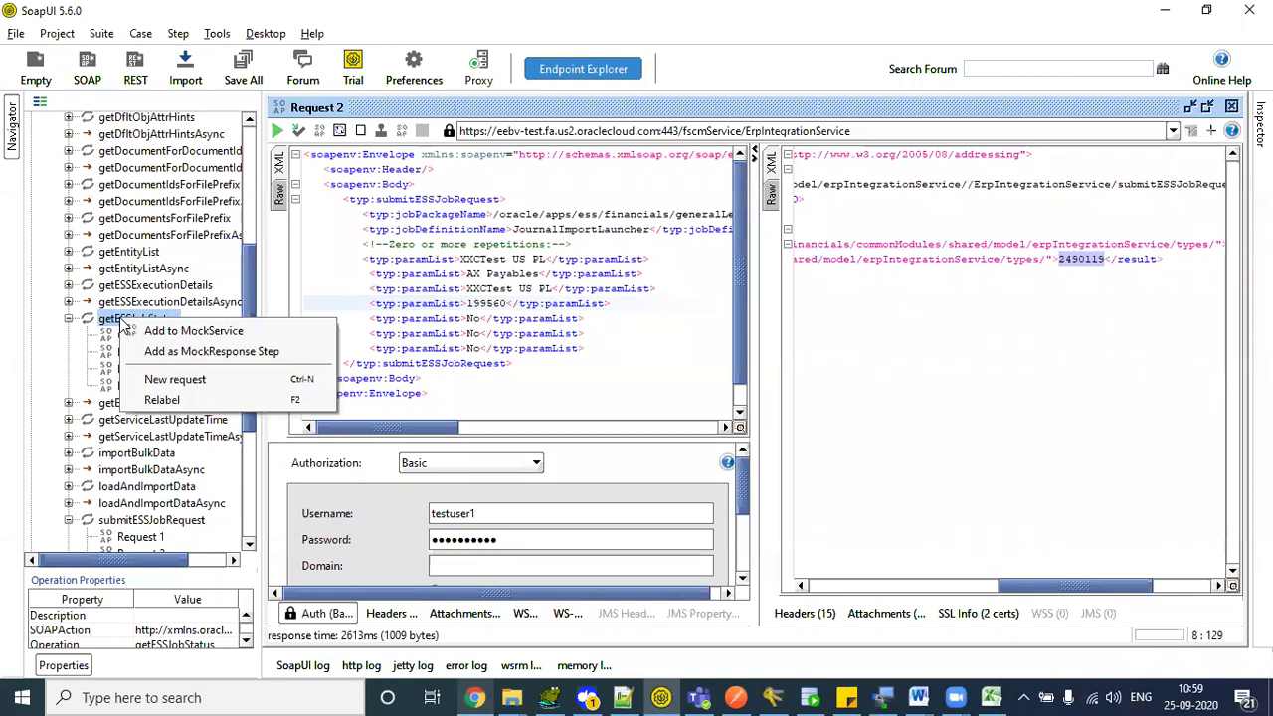
{"action": "left_click", "coordinate": [196, 384]}
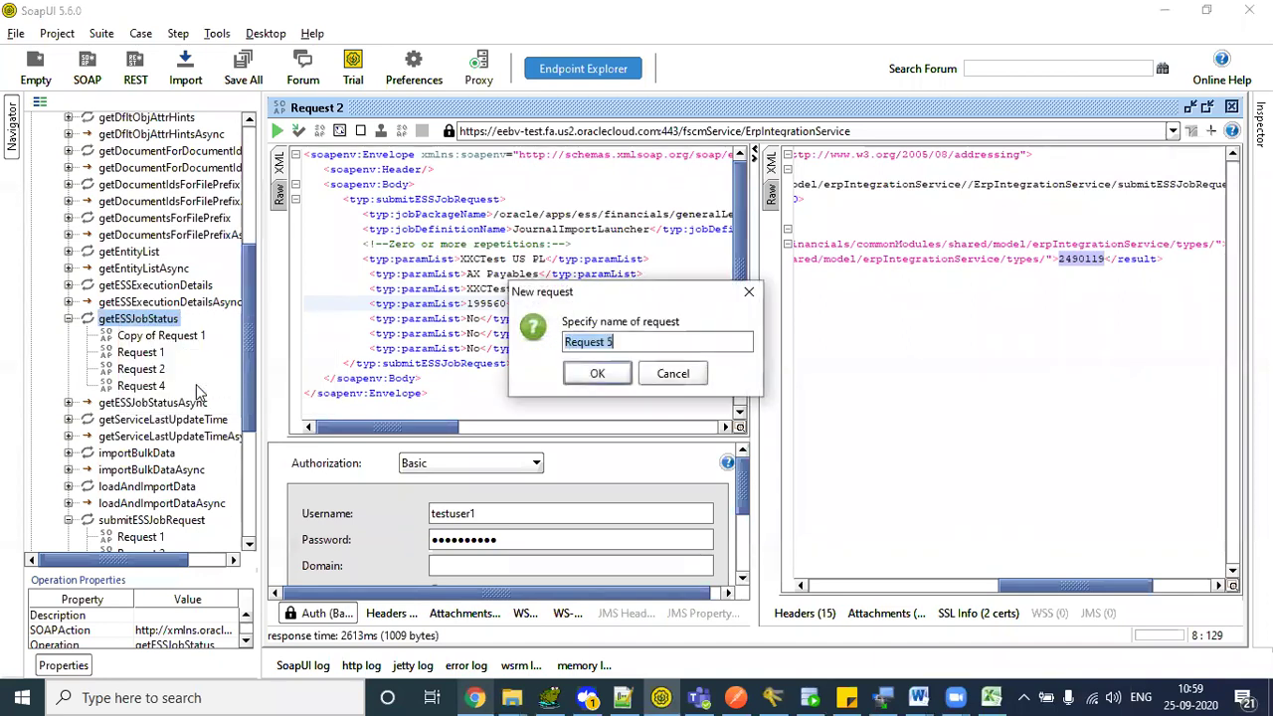
{"action": "left_click", "coordinate": [594, 375]}
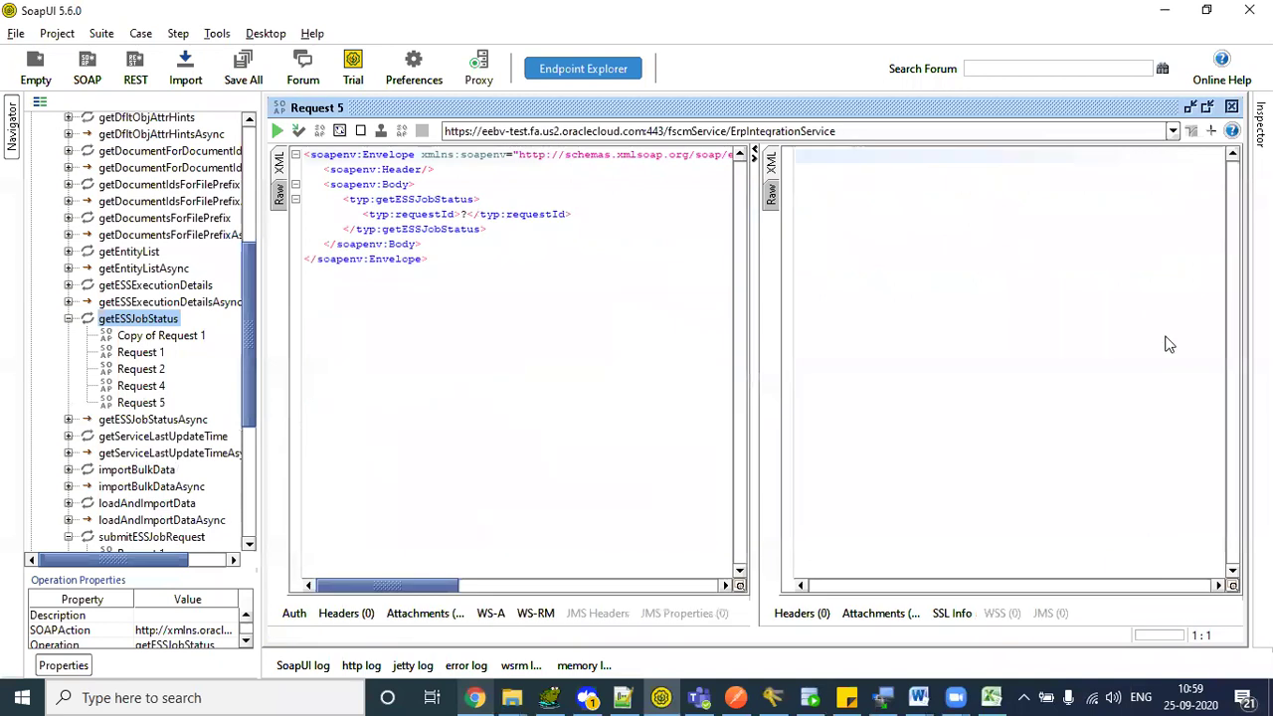
- Set requestId to 2490119 and add Basic authorization with the username and password
{"action": "double_click", "coordinate": [463, 216]}
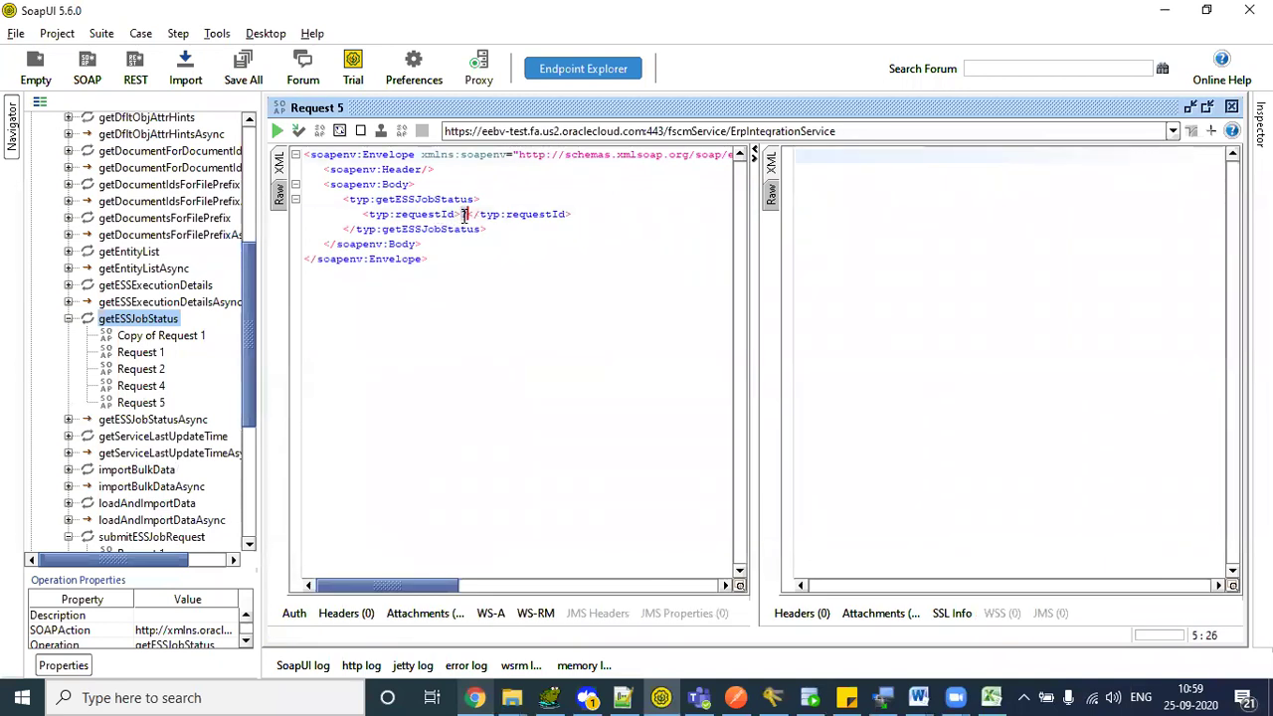
{"action": "type", "text": "2490119"}
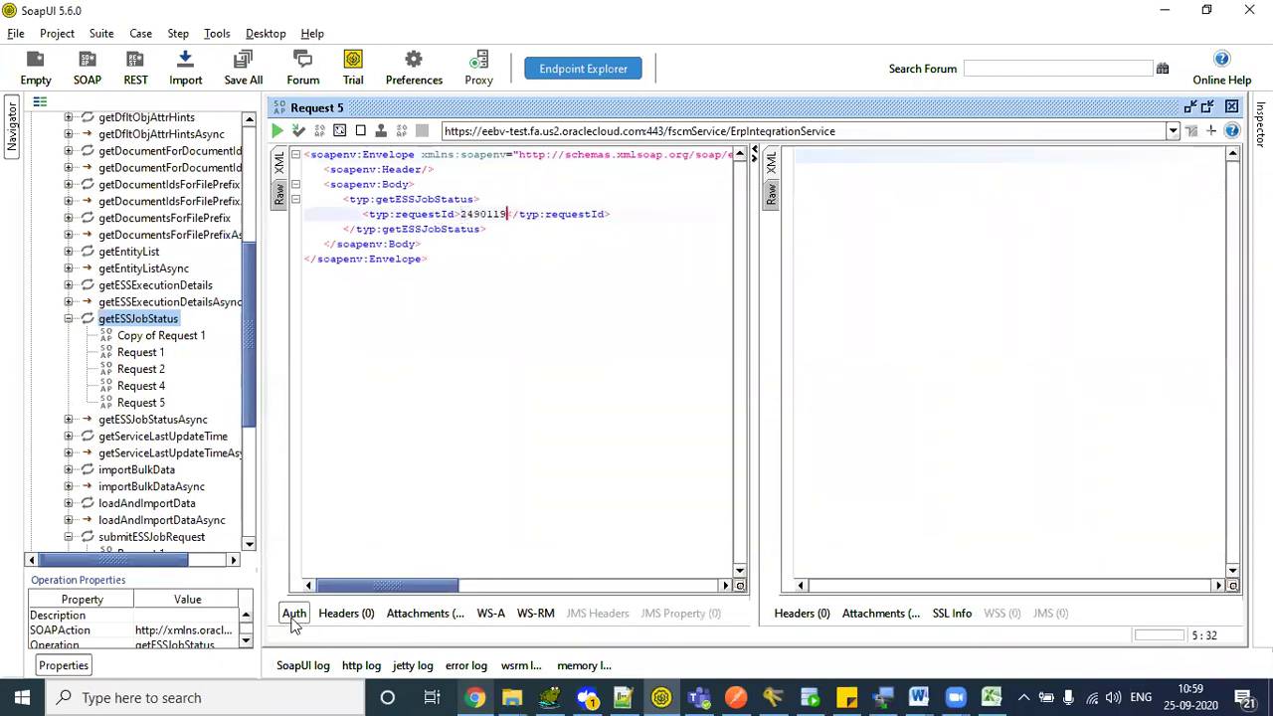
{"action": "left_click", "coordinate": [296, 615]}
{"action": "left_click", "coordinate": [442, 464]}
{"action": "left_click", "coordinate": [457, 517]}
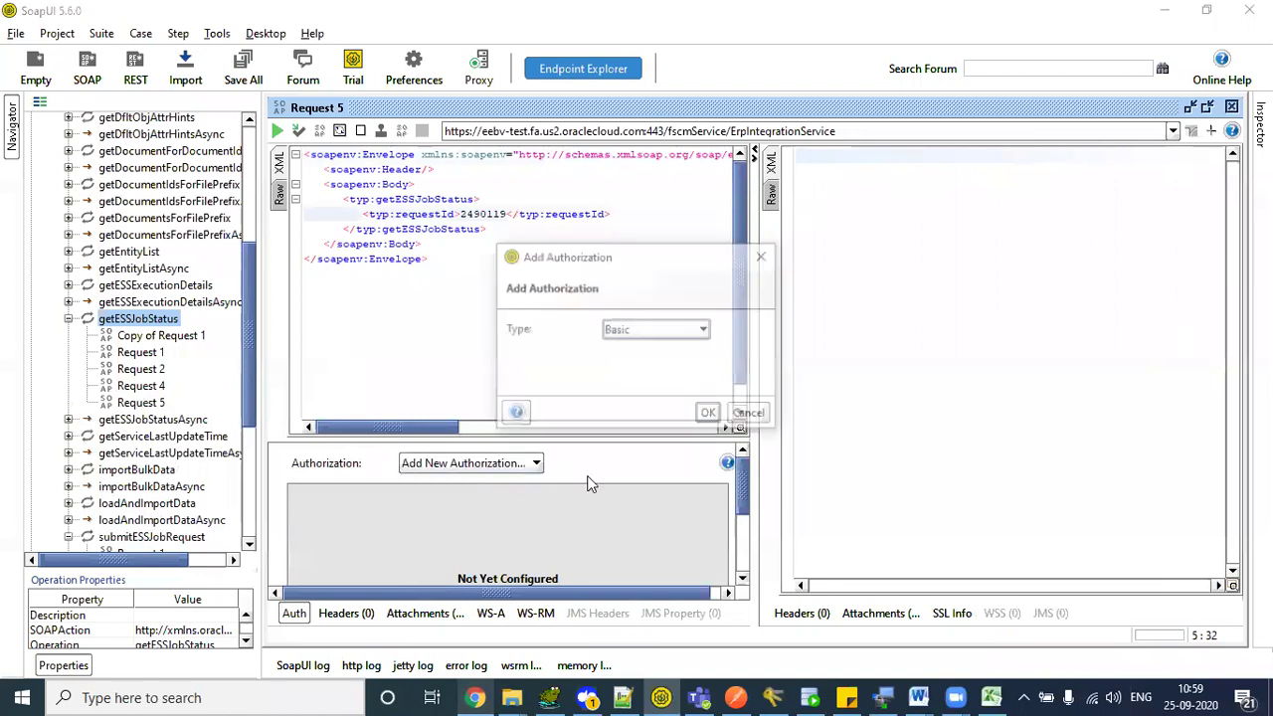
{"action": "left_click", "coordinate": [710, 415]}
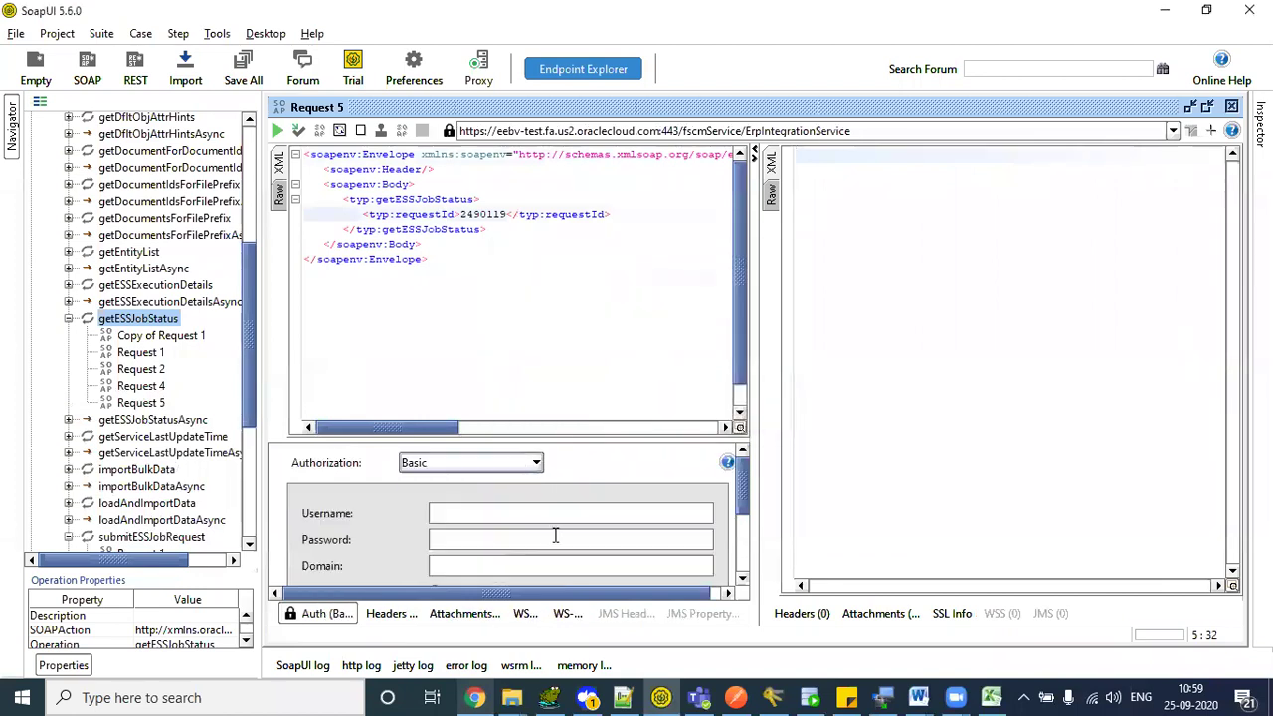
{"action": "left_click", "coordinate": [520, 516]}
{"action": "type", "text": "testuser1"}
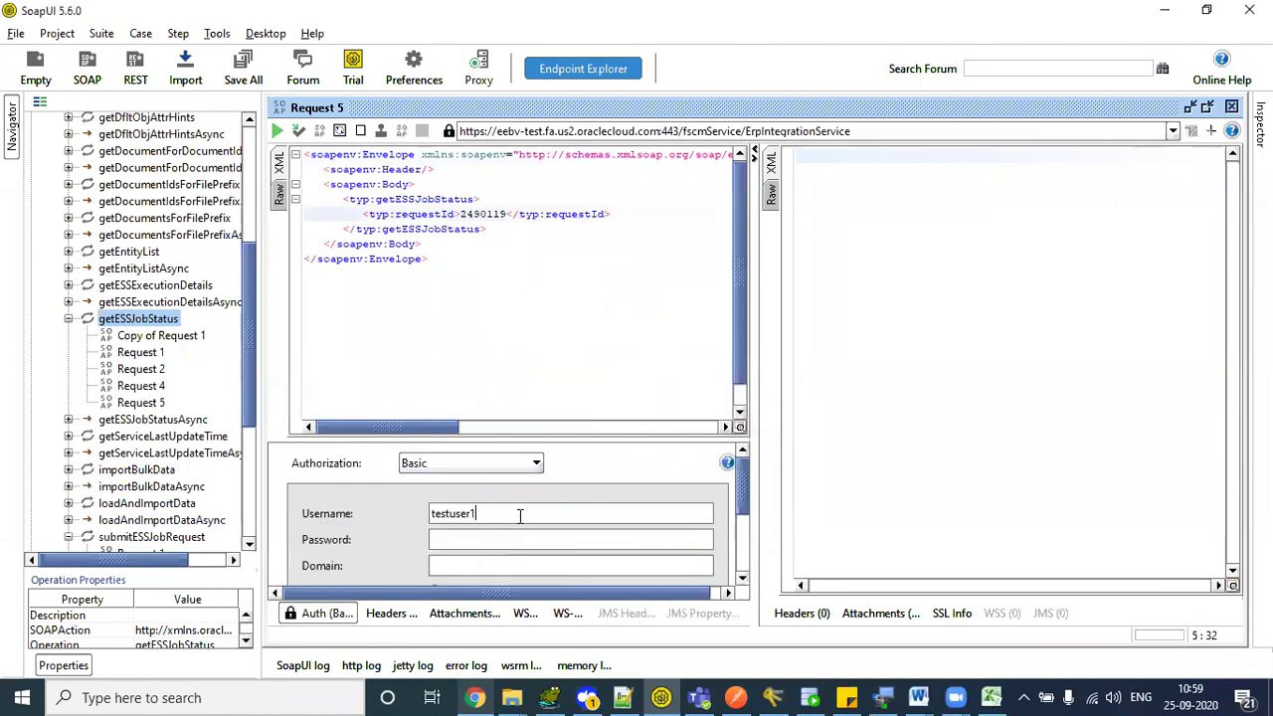
{"action": "type", "text": "Welcome1"}
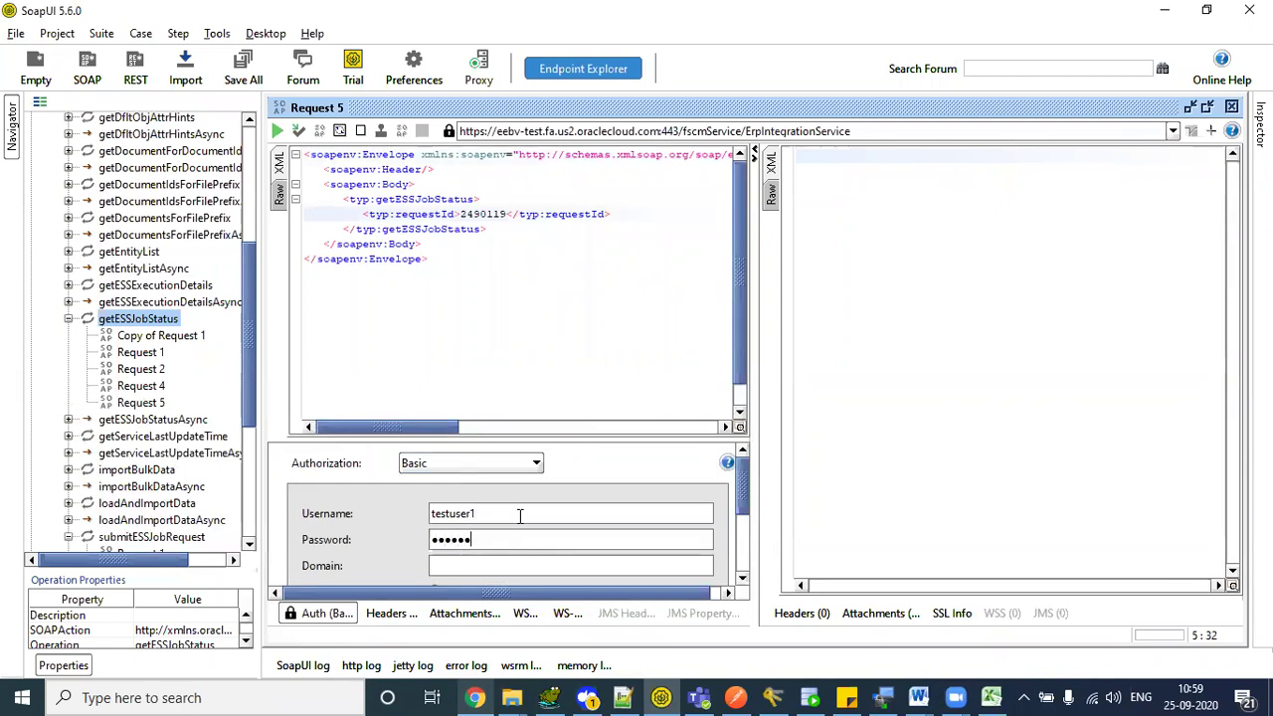
{"action": "left_click", "coordinate": [312, 614]}
- Run the request and check its WARNING status against job 2490119 in the browser's process monitor
{"action": "left_click", "coordinate": [278, 131]}
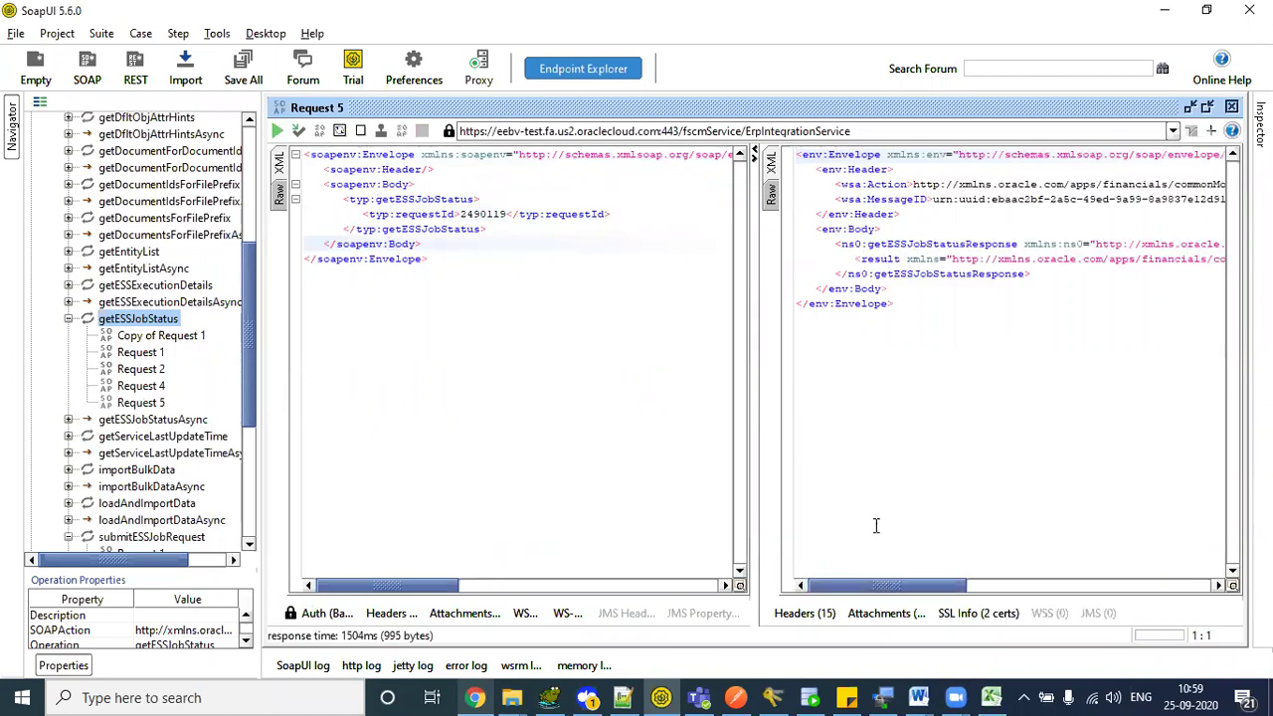
{"action": "left_click_drag", "start_coordinate": [880, 587], "coordinate": [1131, 577]}
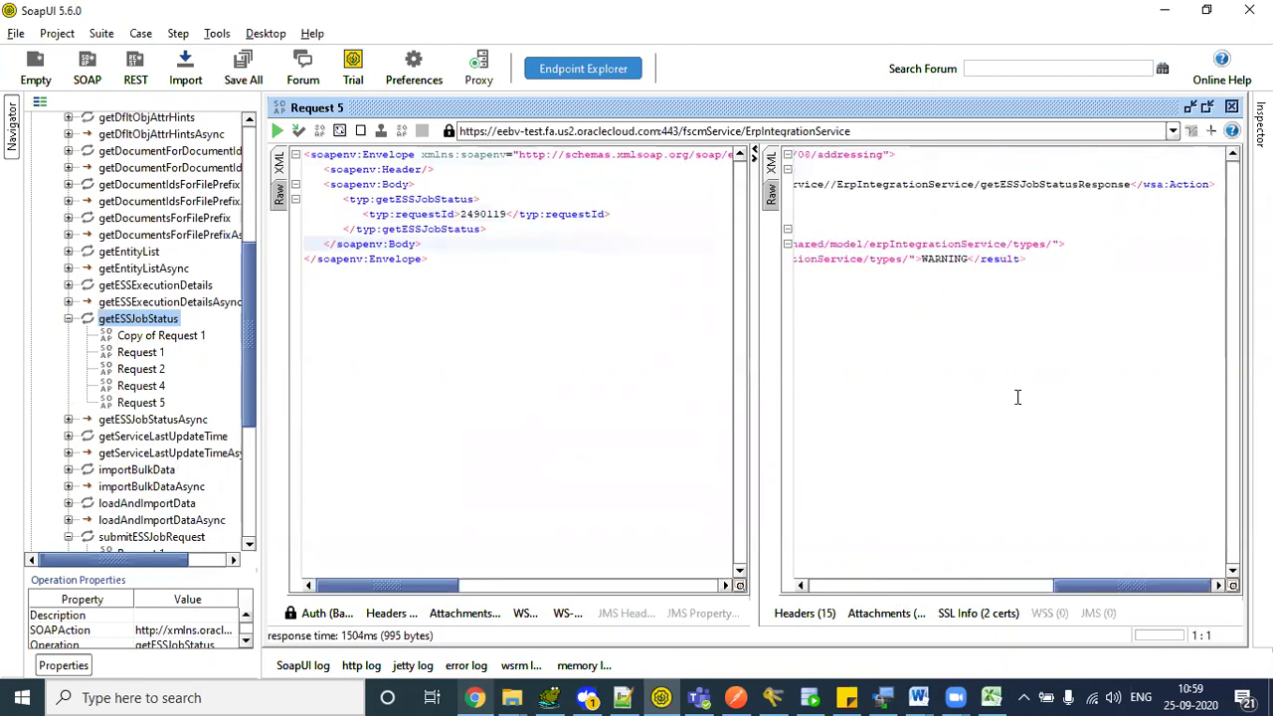
{"action": "double_click", "coordinate": [949, 257]}
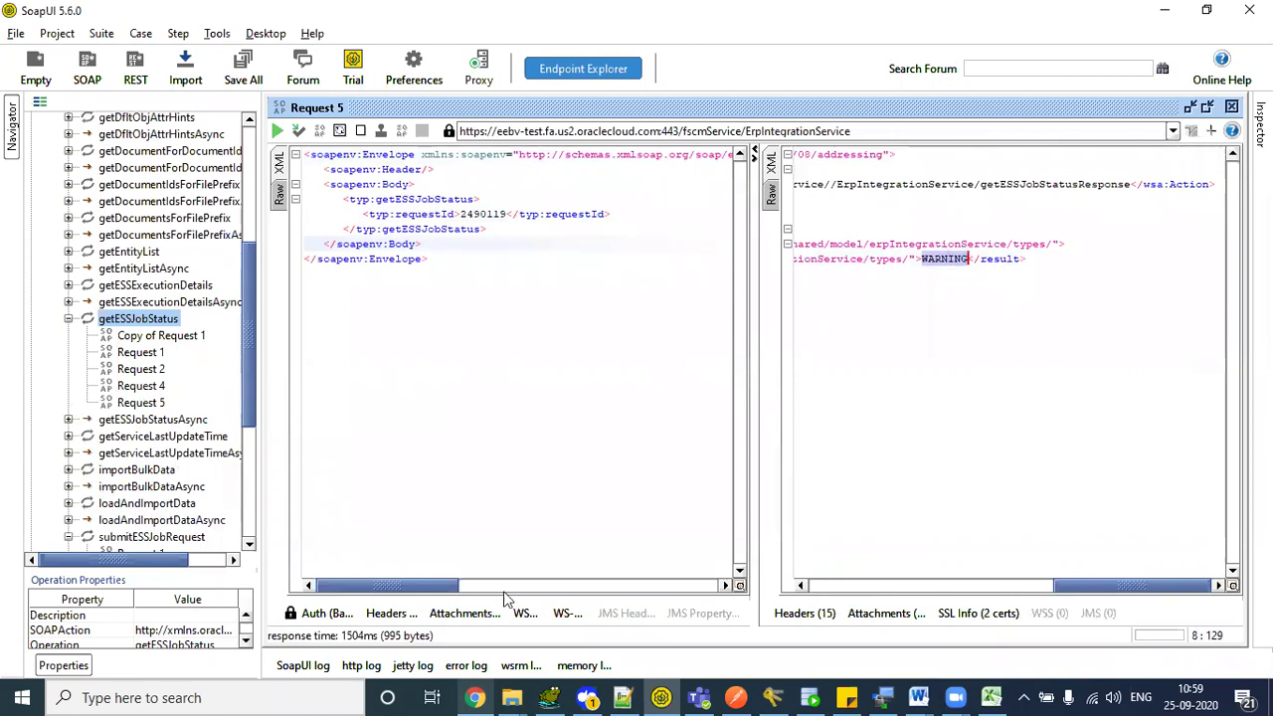
{"action": "left_click", "coordinate": [475, 698]}
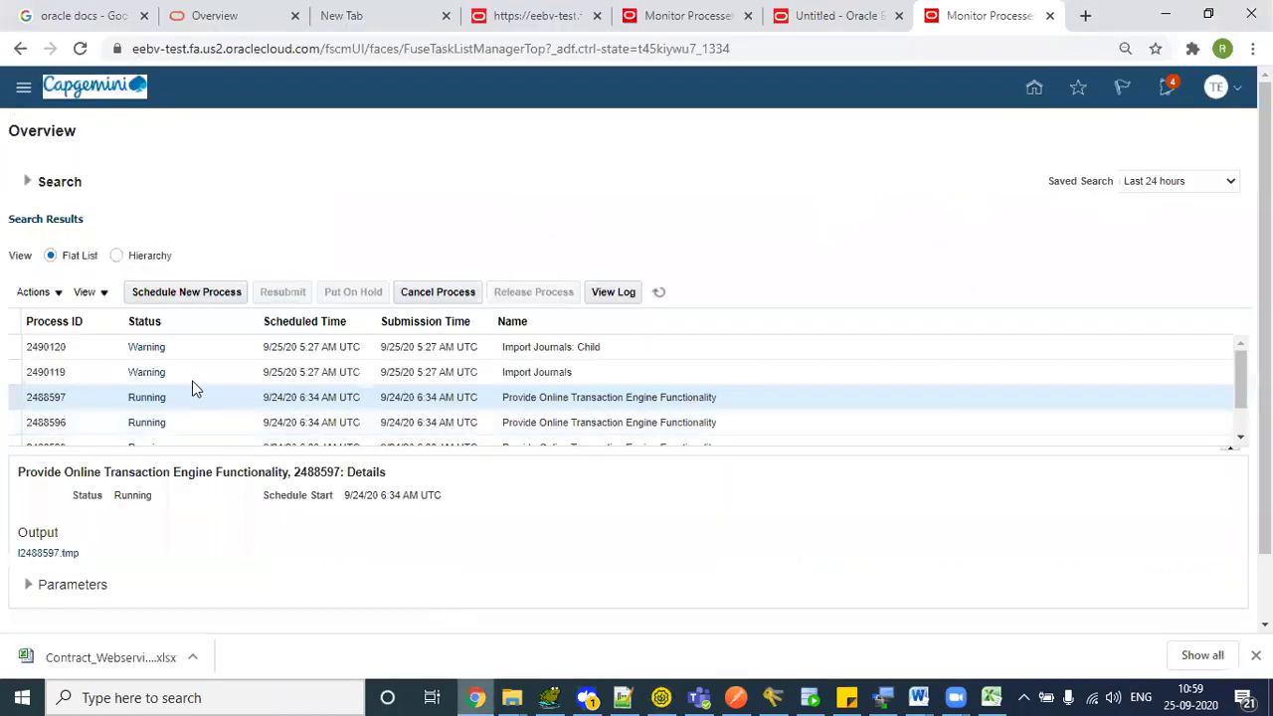
{"action": "left_click", "coordinate": [107, 374]}
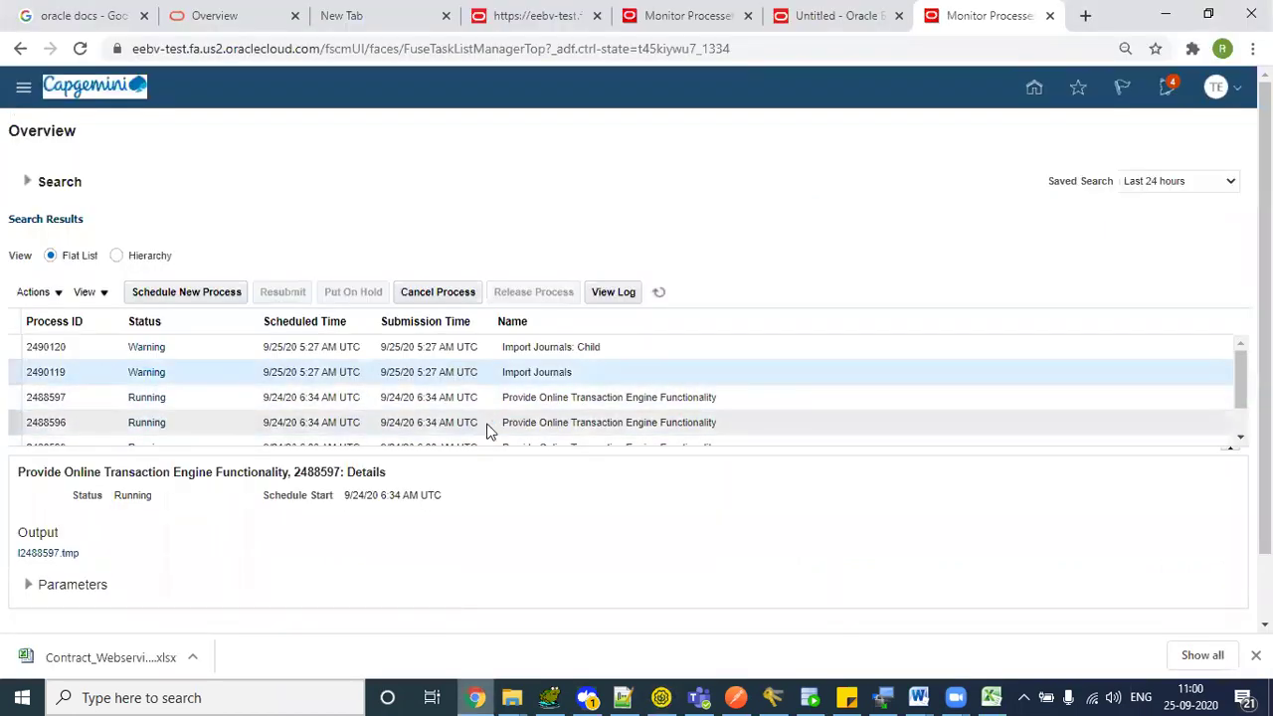
{"action": "key", "text": "alt+Tab"}
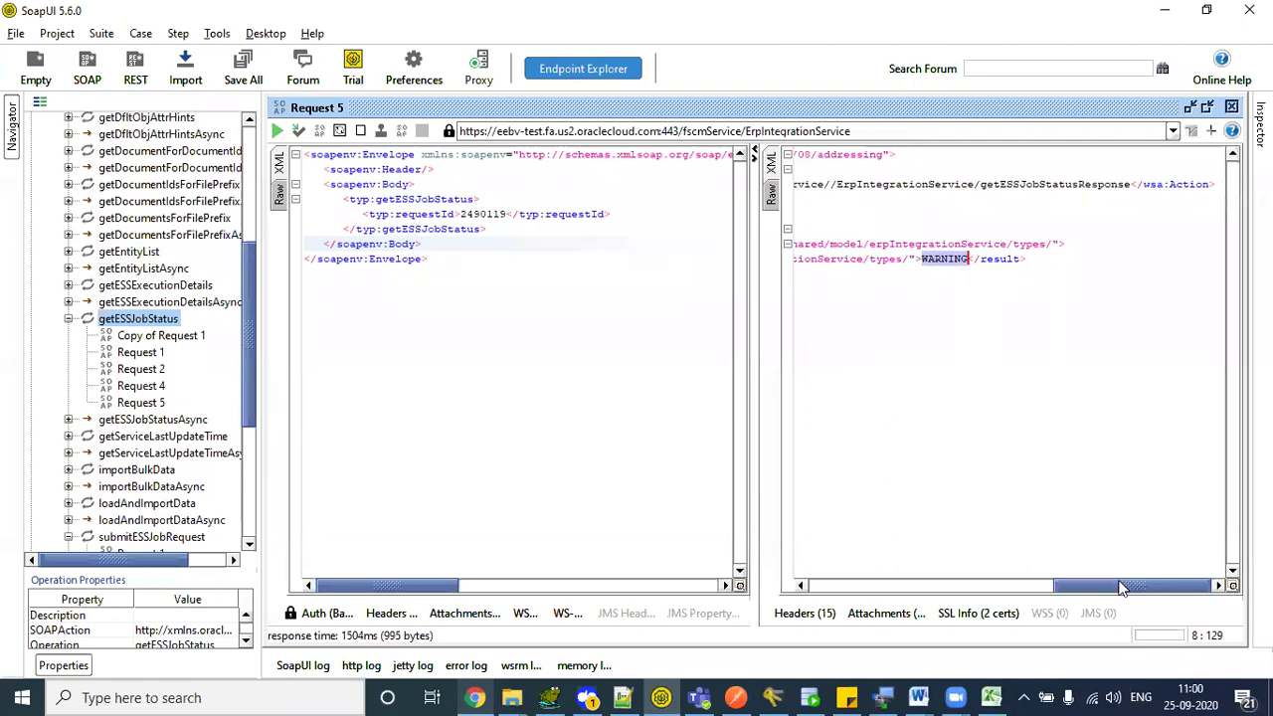
{"action": "left_click_drag", "start_coordinate": [1122, 586], "coordinate": [898, 585]}
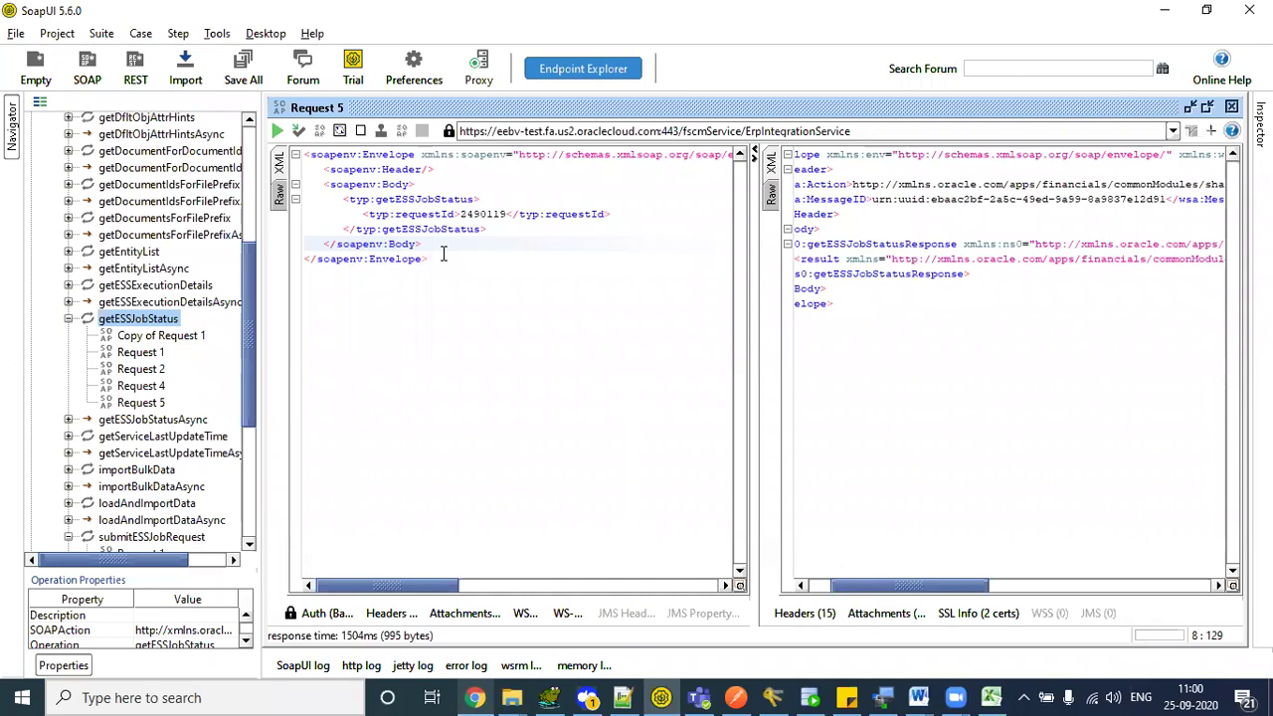
{"action": "left_click_drag", "start_coordinate": [858, 589], "coordinate": [1051, 588]}
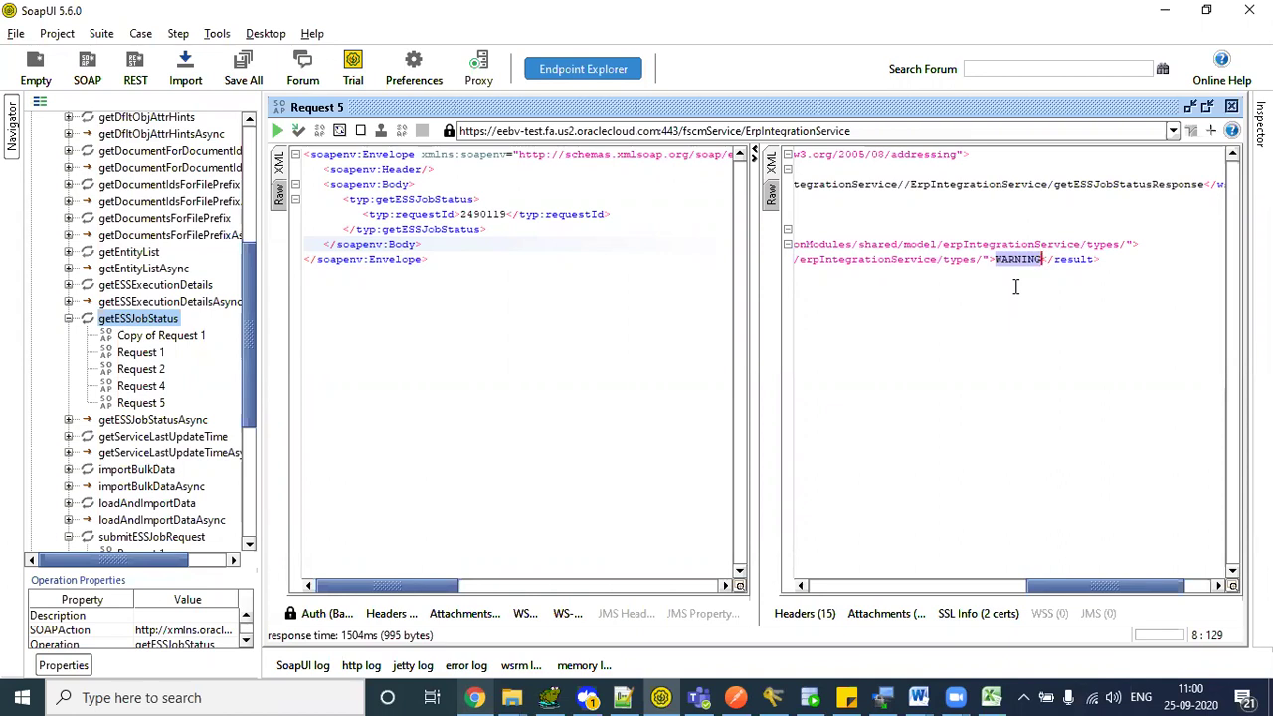
{"action": "left_click", "coordinate": [464, 213]}
{"action": "double_click", "coordinate": [465, 214]}
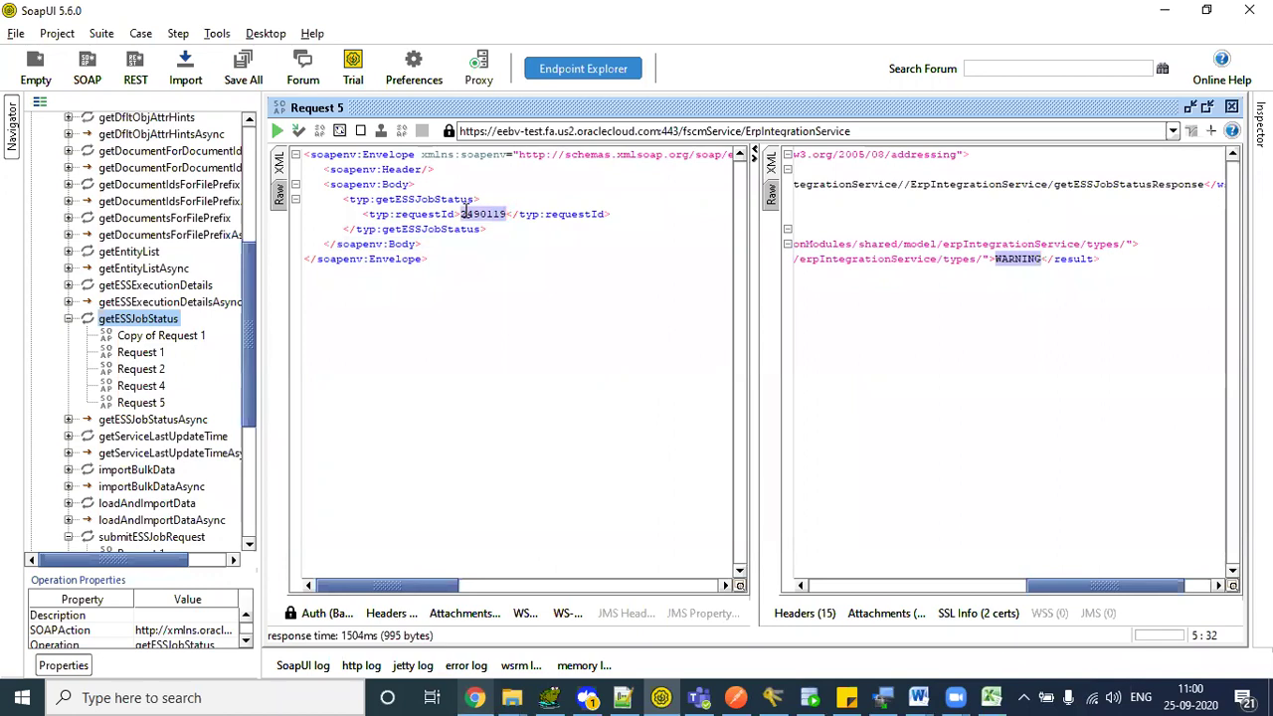
{"action": "left_click_drag", "start_coordinate": [434, 260], "coordinate": [303, 154]}
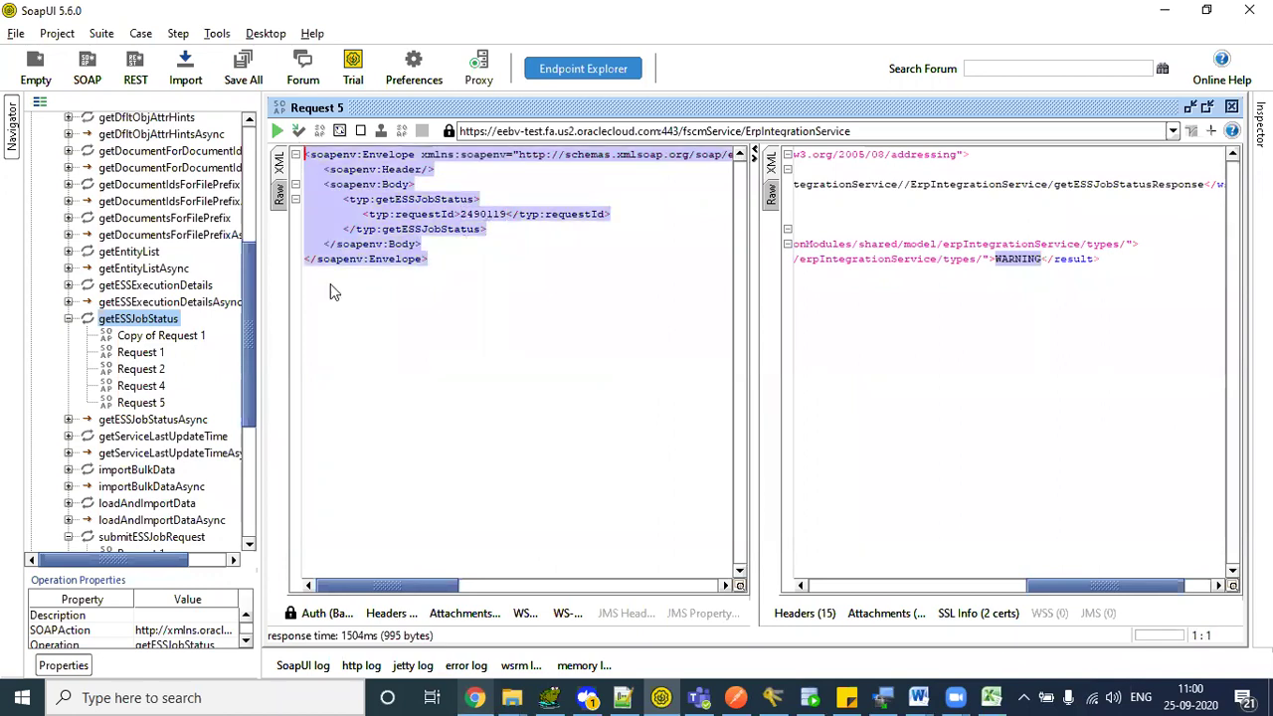
{"action": "scroll", "coordinate": [245, 314], "scroll_direction": "up", "scroll_amount": 6}
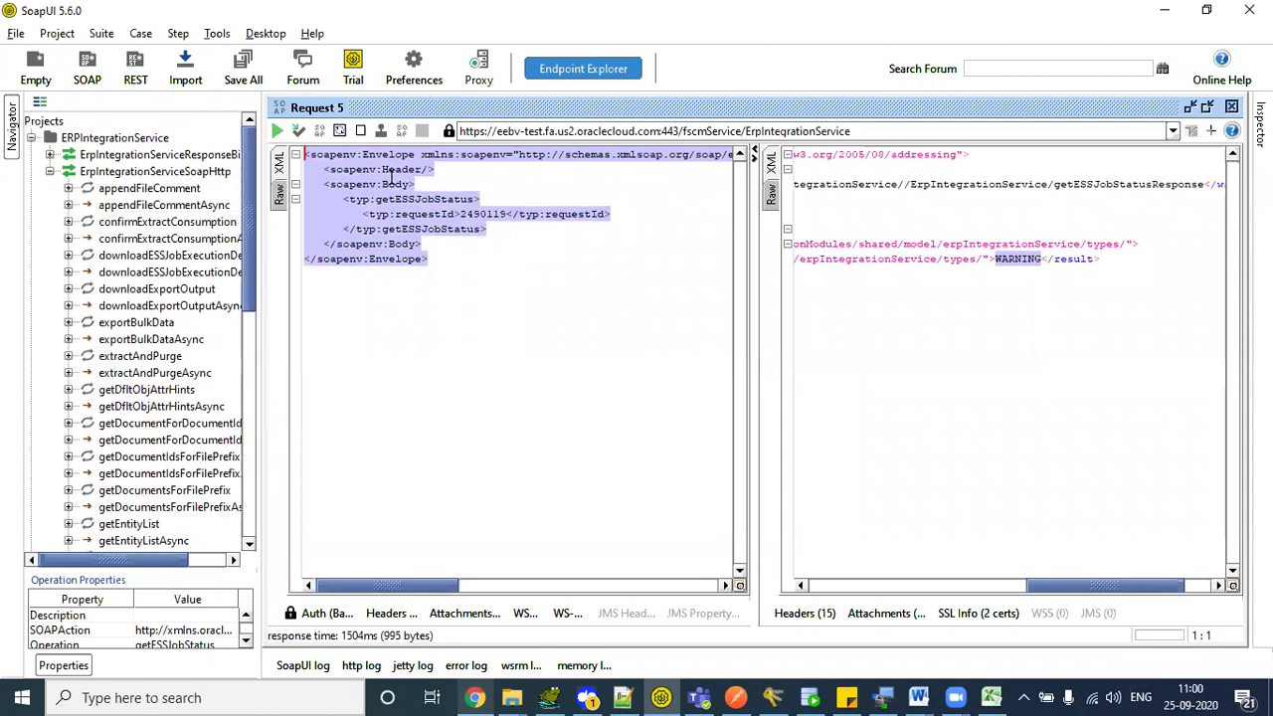
- Collapse ErpIntegrationServiceSoapHttp, expand the Report project, and select ExternalReportWSSServiceSoapHttp's endpoint URL
{"action": "left_click", "coordinate": [416, 214]}
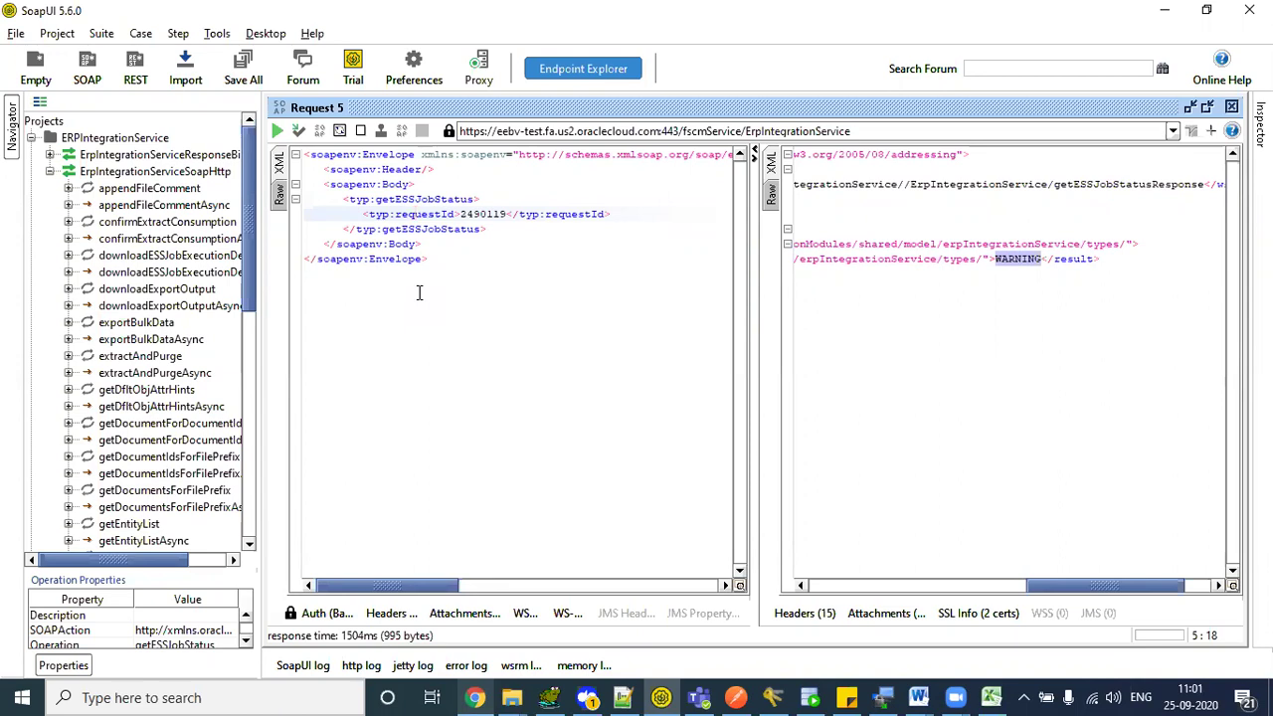
{"action": "double_click", "coordinate": [67, 173]}
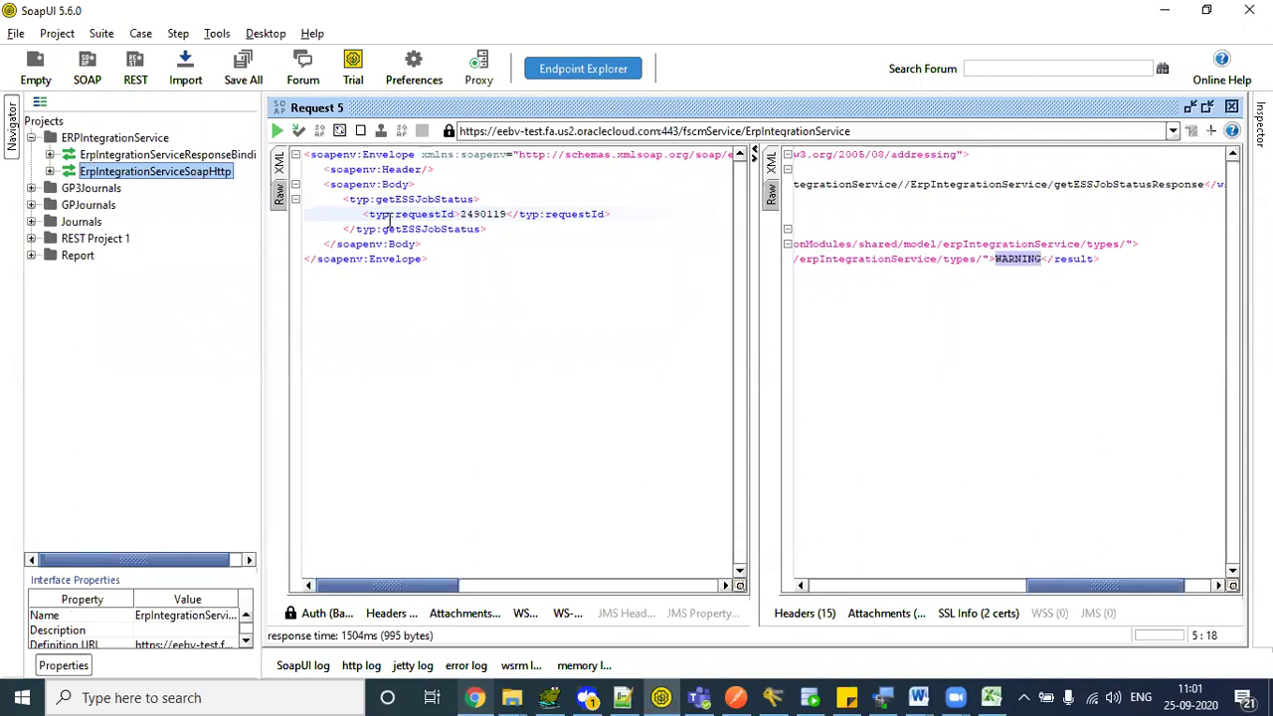
{"action": "left_click", "coordinate": [31, 257]}
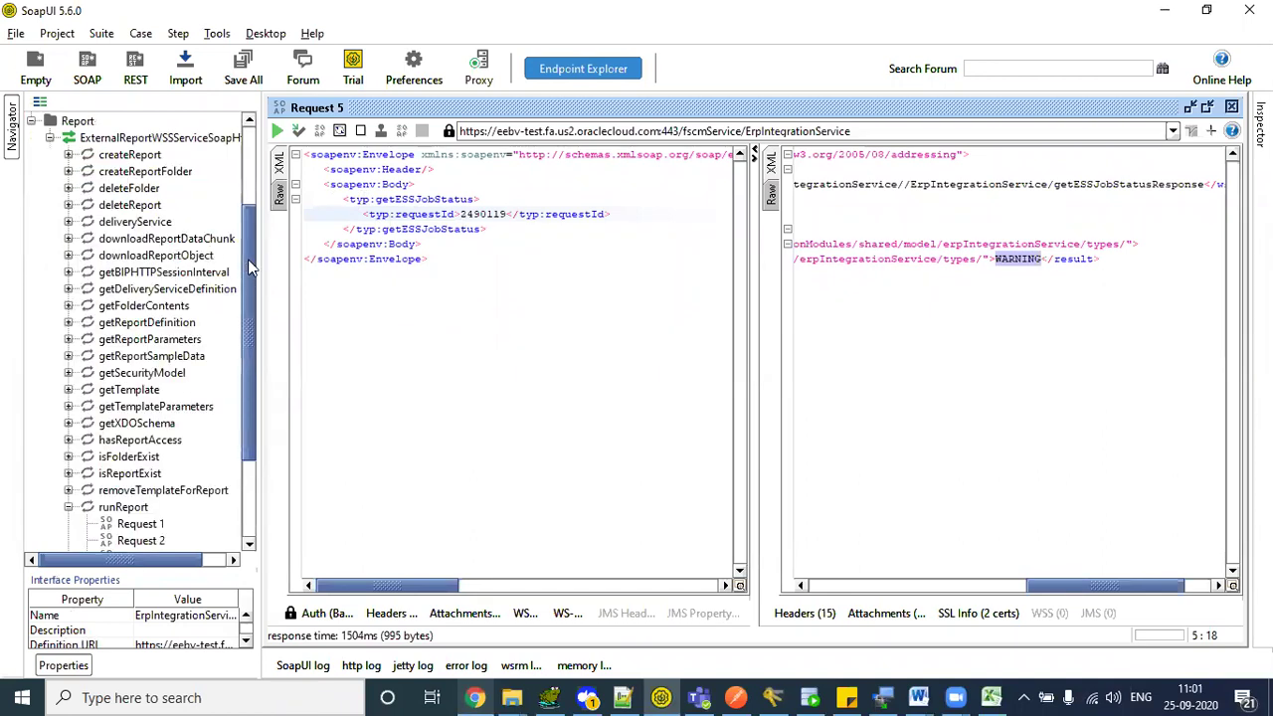
{"action": "left_click_drag", "start_coordinate": [247, 259], "coordinate": [252, 183]}
{"action": "left_click", "coordinate": [77, 256]}
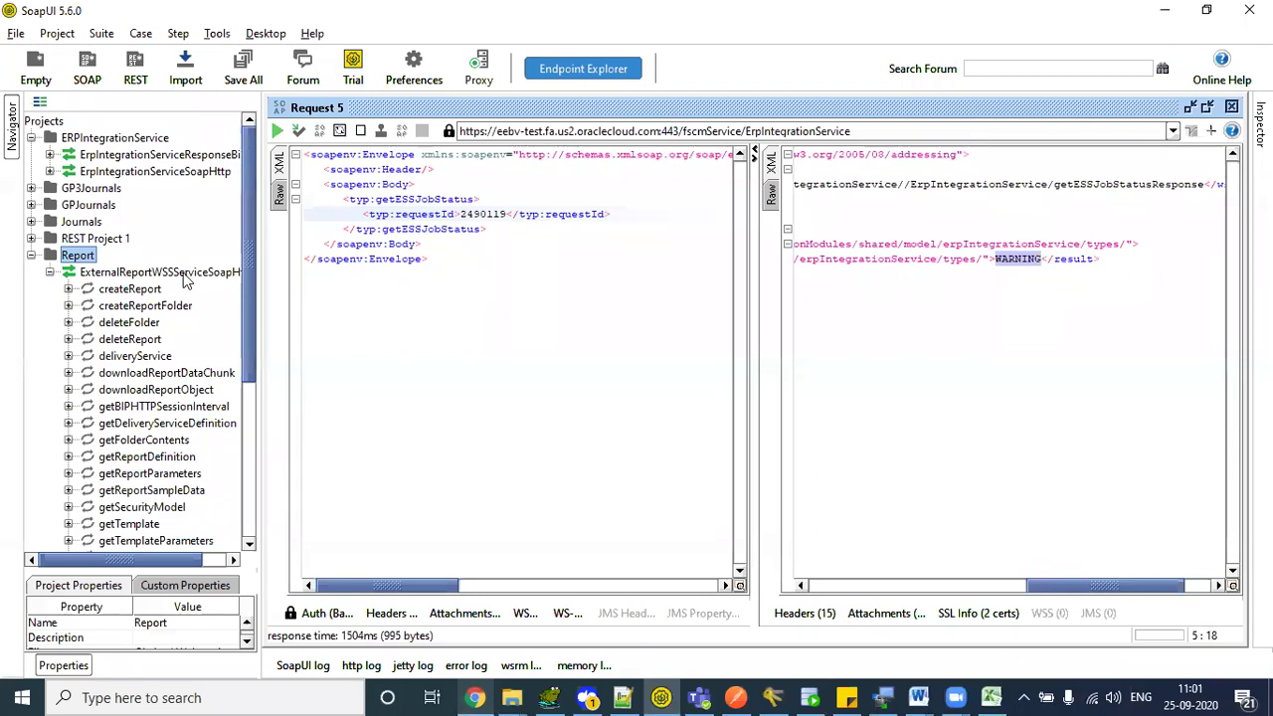
{"action": "left_click", "coordinate": [189, 275]}
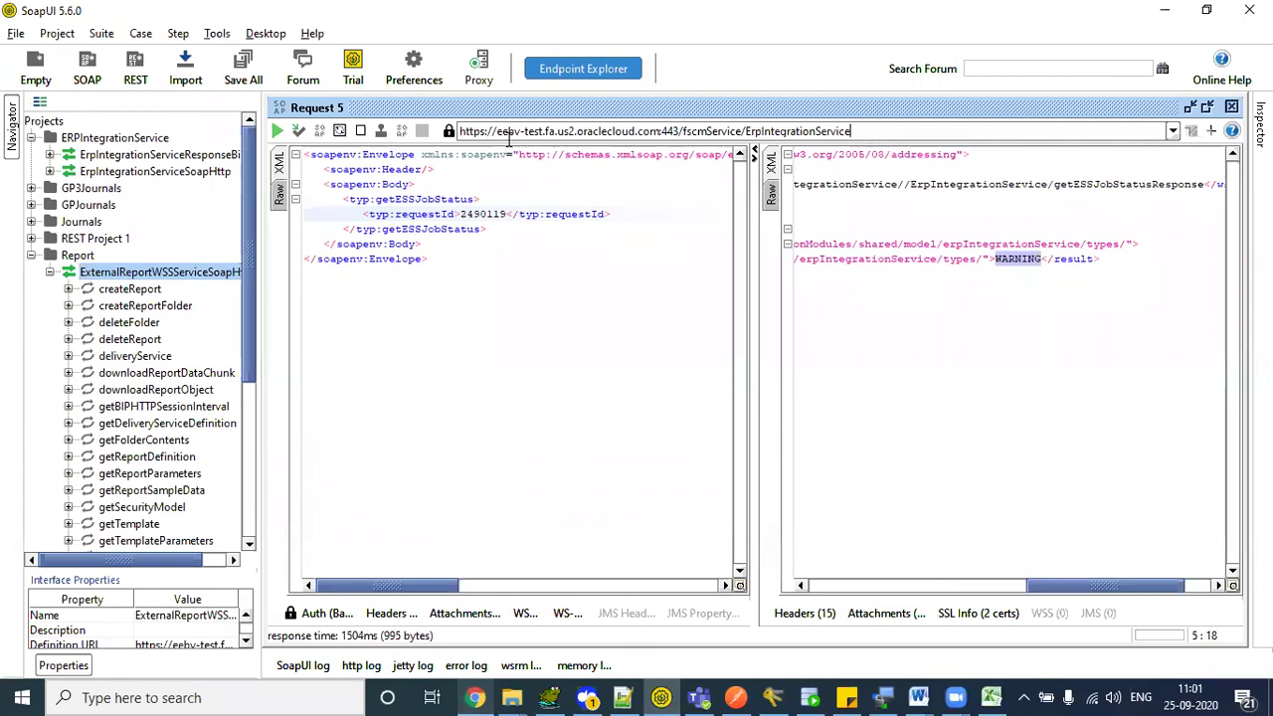
{"action": "left_click", "coordinate": [903, 139]}
{"action": "key", "text": "ctrl+c"}
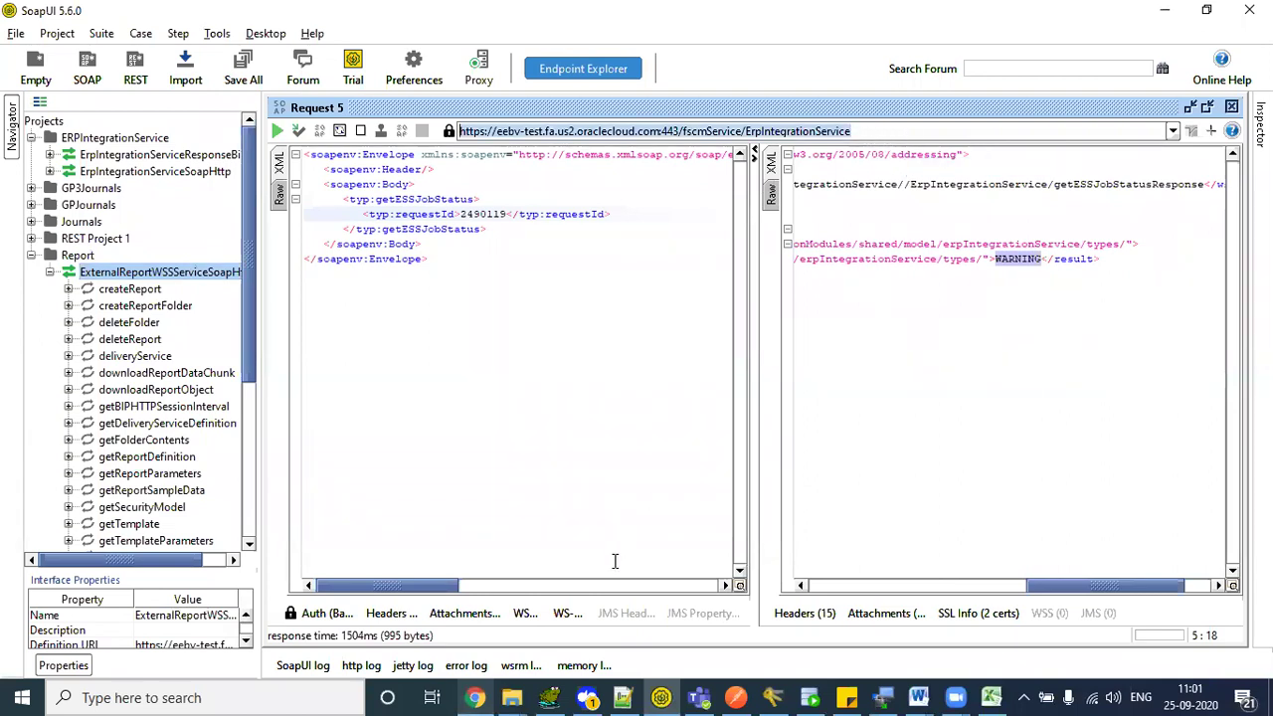
- In the new 9 note, add the ErpIntegrationService URL ending in ?WSDL on line 3
{"action": "left_click", "coordinate": [624, 698]}
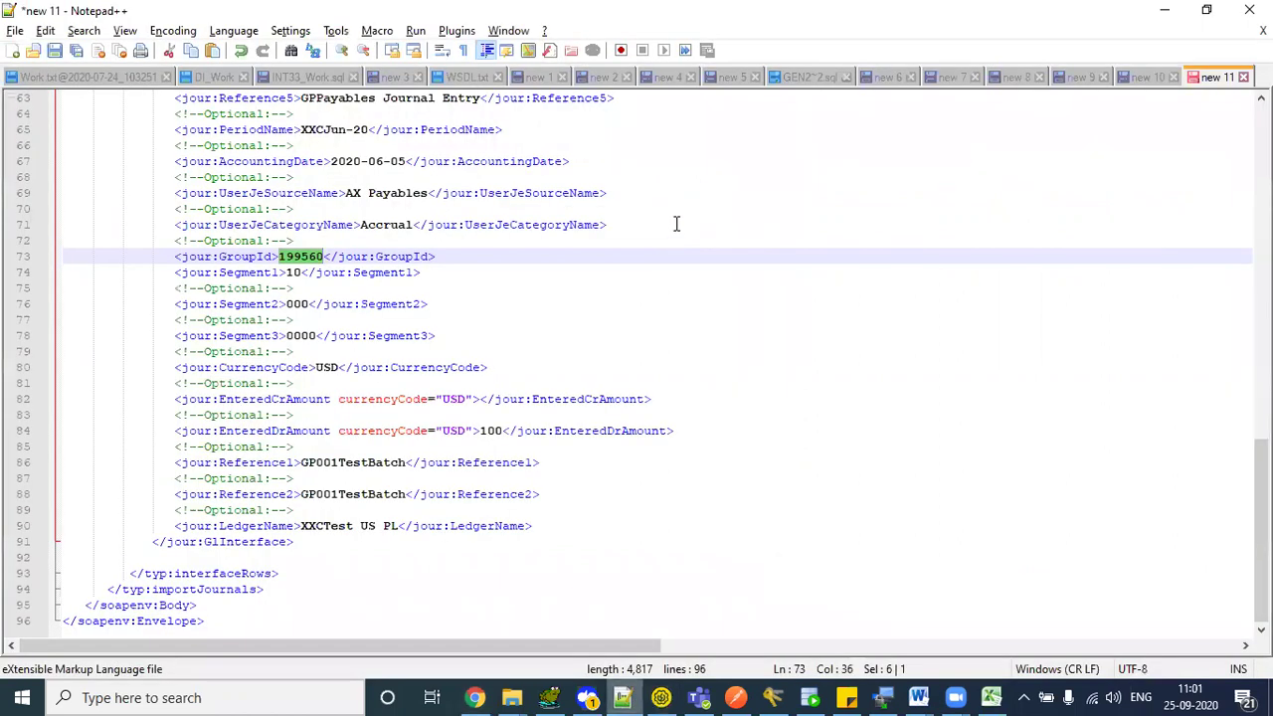
{"action": "left_click", "coordinate": [1020, 80]}
{"action": "left_click", "coordinate": [1067, 78]}
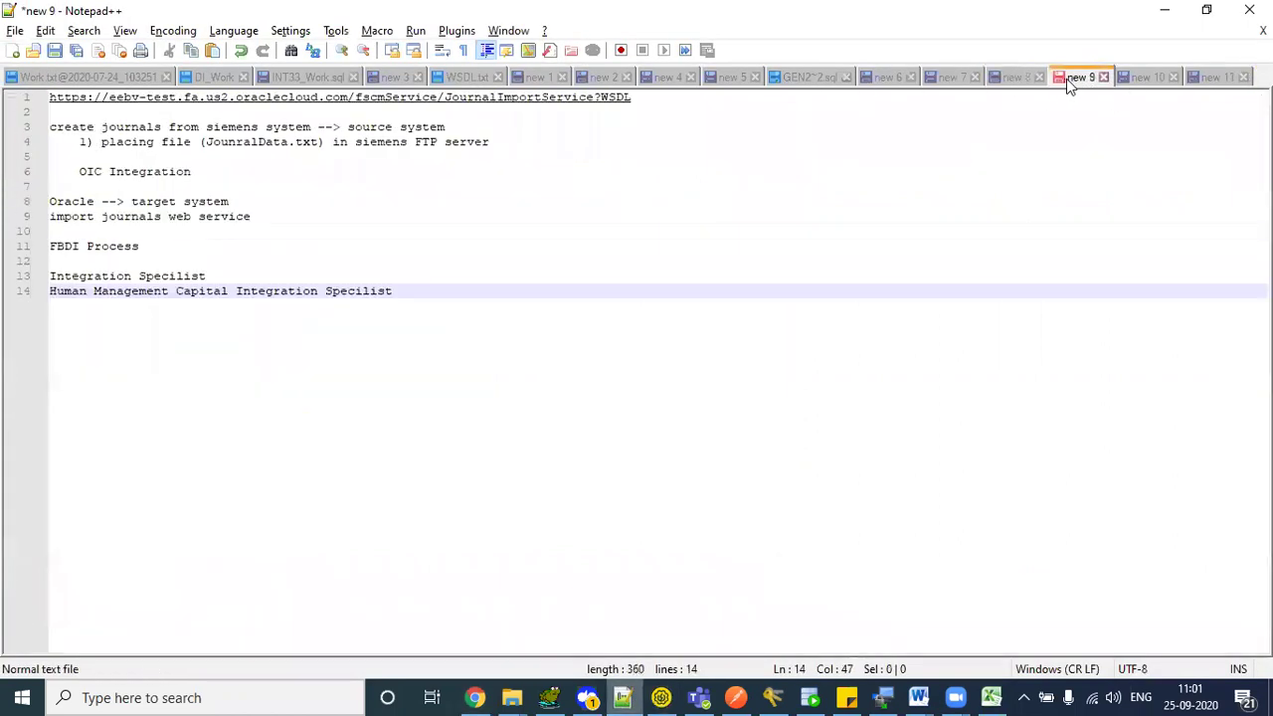
{"action": "left_click", "coordinate": [727, 97]}
{"action": "key", "text": "Return"}
{"action": "key", "text": "Return"}
{"action": "key", "text": "ctrl+v"}
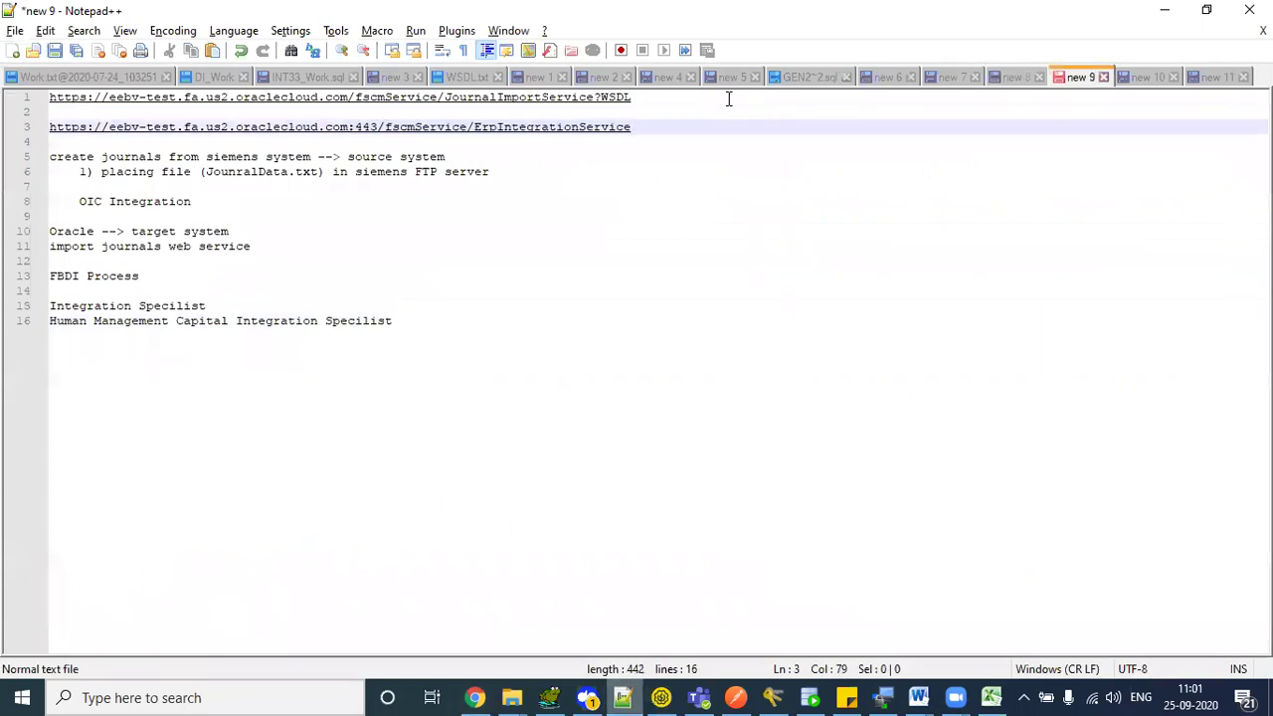
{"action": "type", "text": "?WSDL"}
{"action": "key", "text": "Escape"}
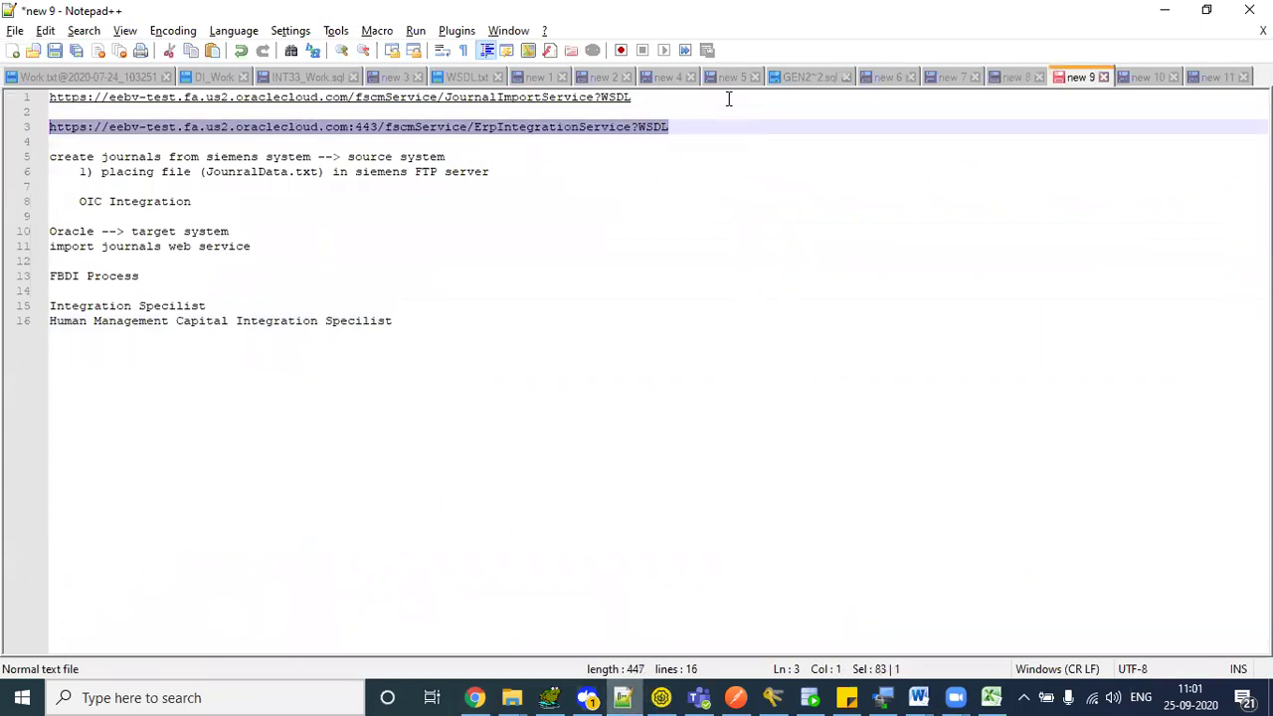
- Copy the line 3 WSDL URL and go back to SoapUI
{"action": "left_click", "coordinate": [446, 141]}
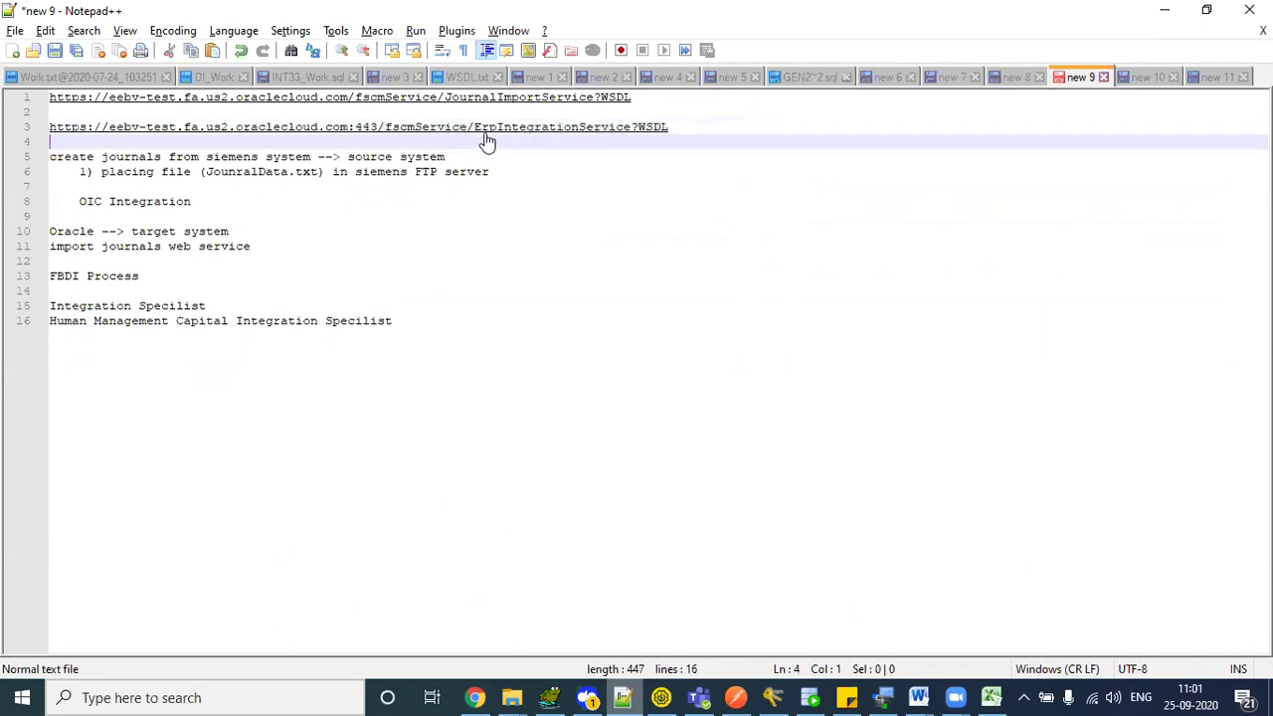
{"action": "left_click", "coordinate": [693, 128]}
{"action": "key", "text": "shift+Home"}
{"action": "key", "text": "Left"}
{"action": "key", "text": "alt+Tab"}
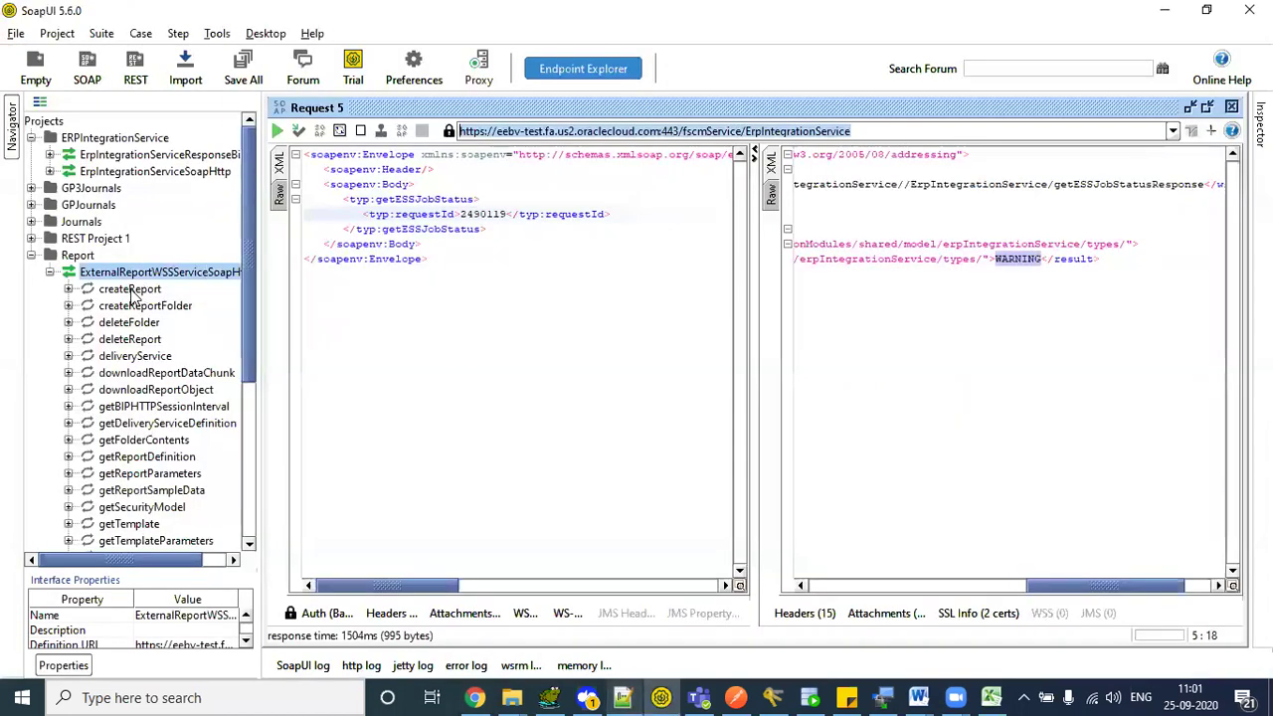
- Open createReport's Request 1 in a maximized editor
{"action": "left_click", "coordinate": [135, 291]}
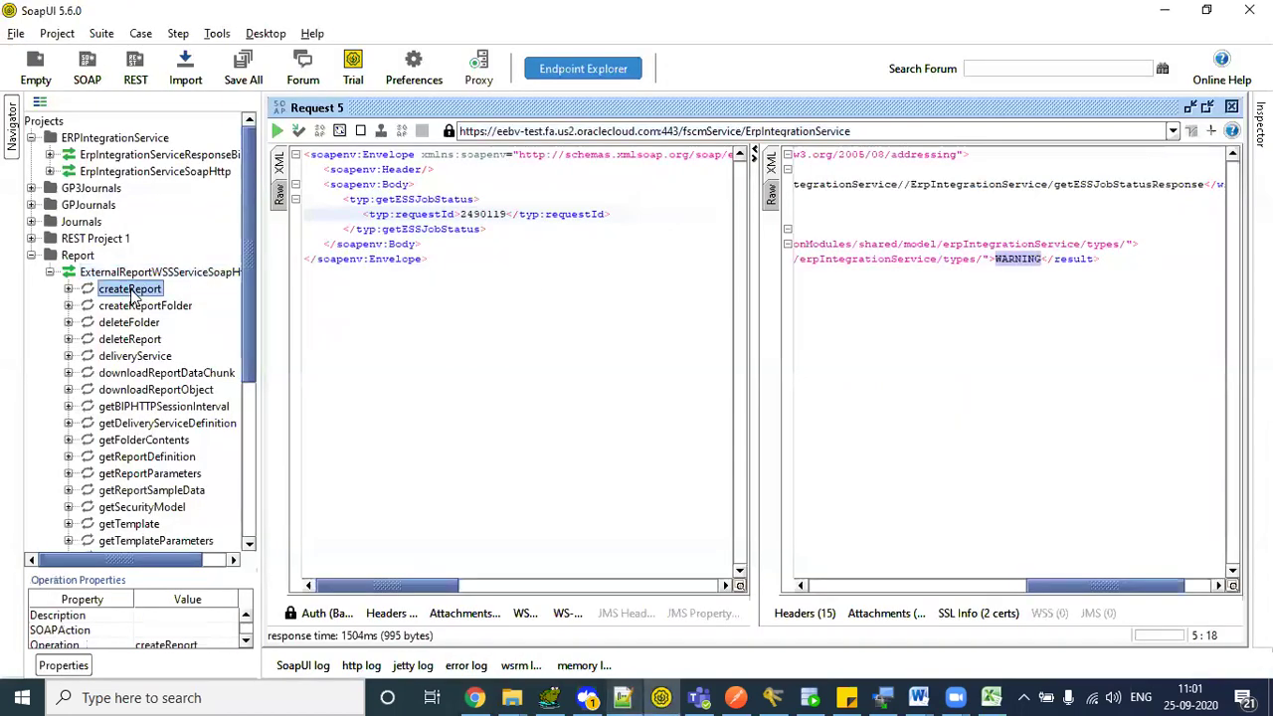
{"action": "left_click", "coordinate": [68, 289]}
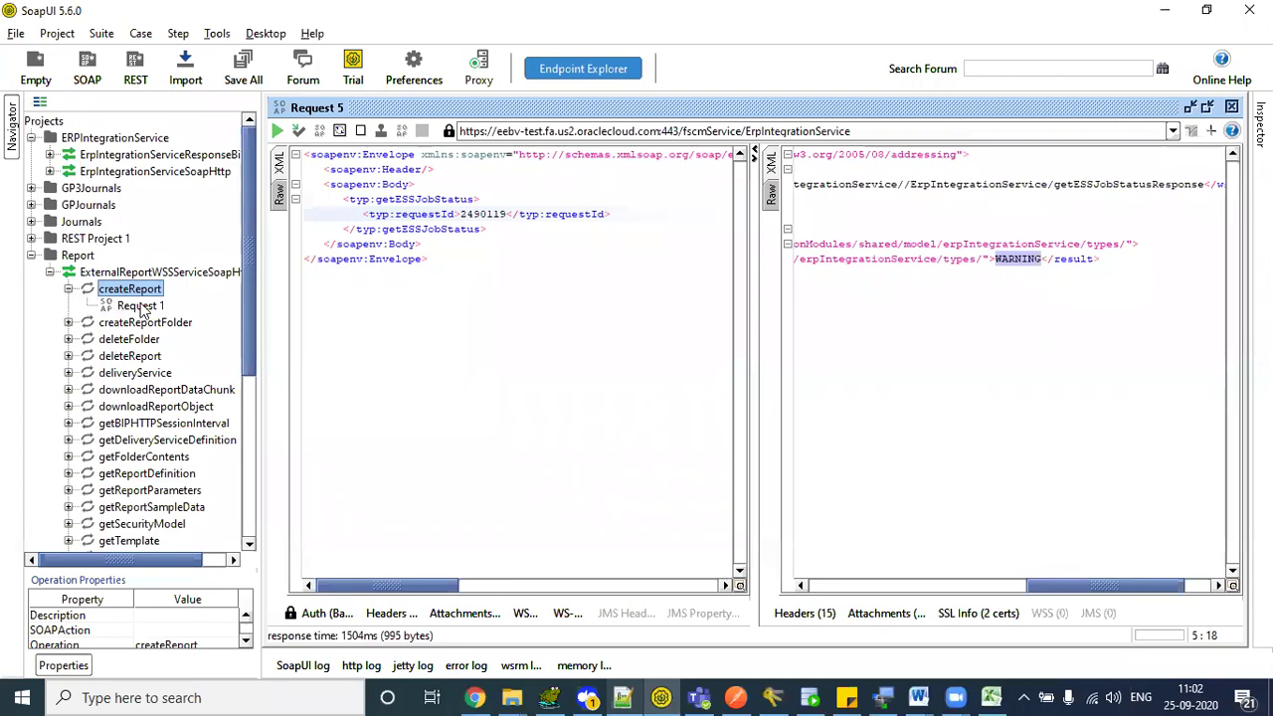
{"action": "double_click", "coordinate": [140, 308]}
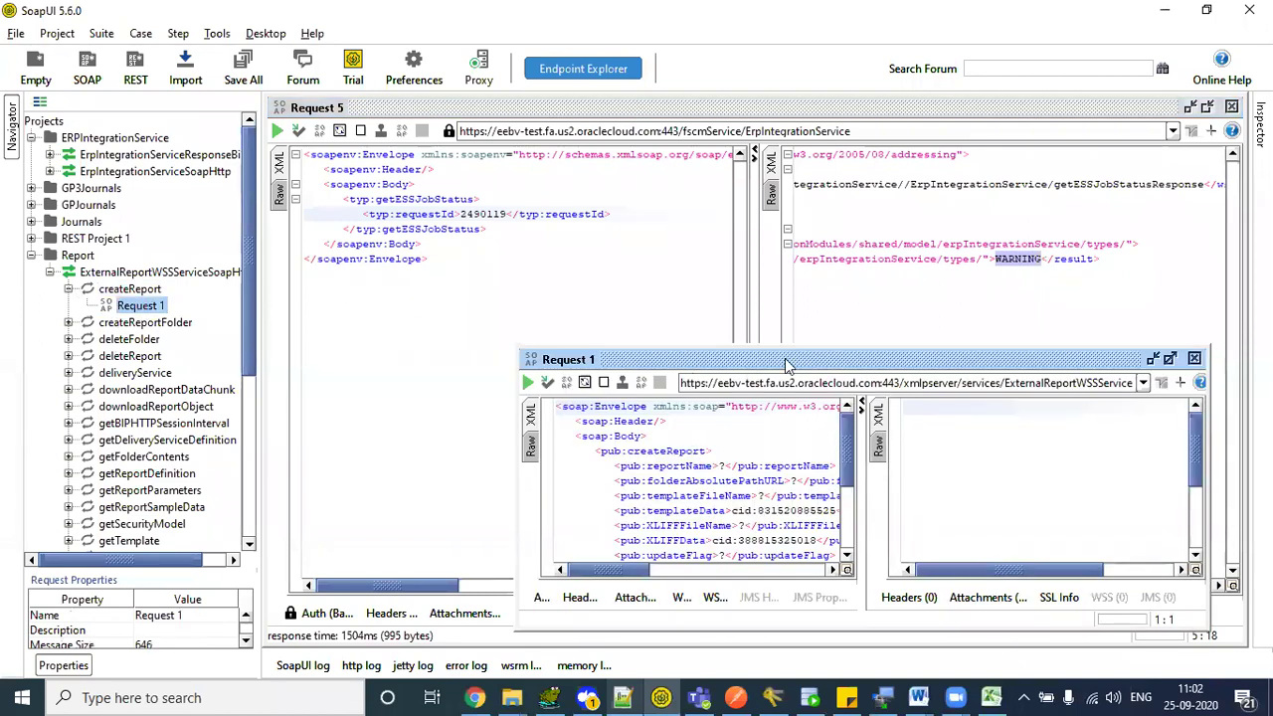
{"action": "double_click", "coordinate": [786, 359]}
{"action": "left_click_drag", "start_coordinate": [457, 214], "coordinate": [566, 340]}
{"action": "left_click", "coordinate": [566, 340]}
- Scroll down to the runReport operation and bring up its actions menu
{"action": "scroll", "coordinate": [250, 264], "scroll_direction": "down", "scroll_amount": 3}
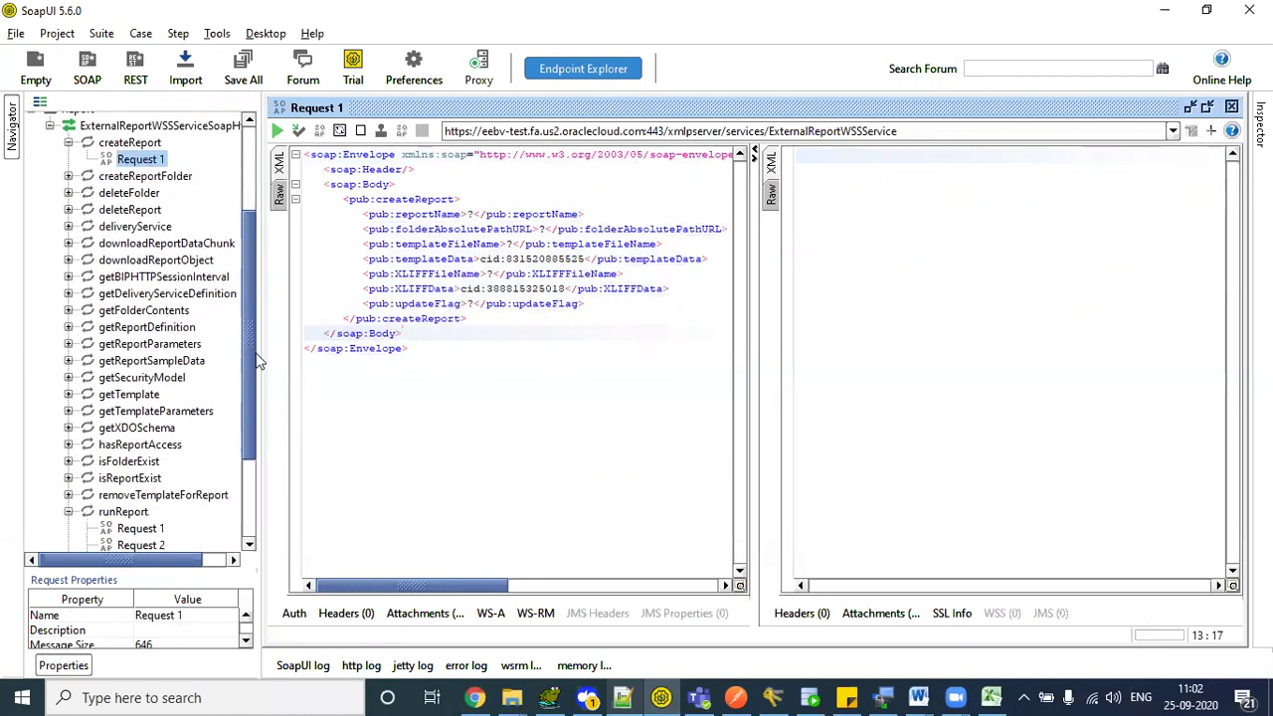
{"action": "scroll", "coordinate": [257, 363], "scroll_direction": "down", "scroll_amount": 3}
{"action": "left_click", "coordinate": [173, 379]}
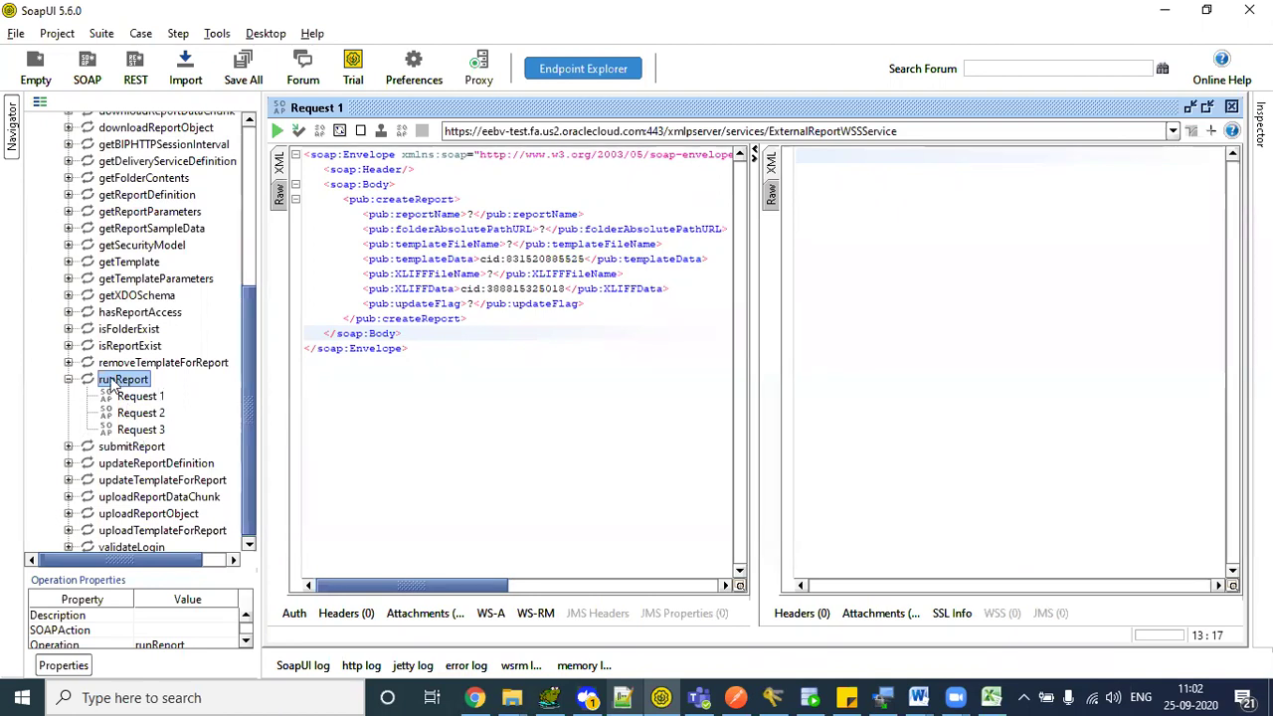
{"action": "right_click", "coordinate": [112, 385]}
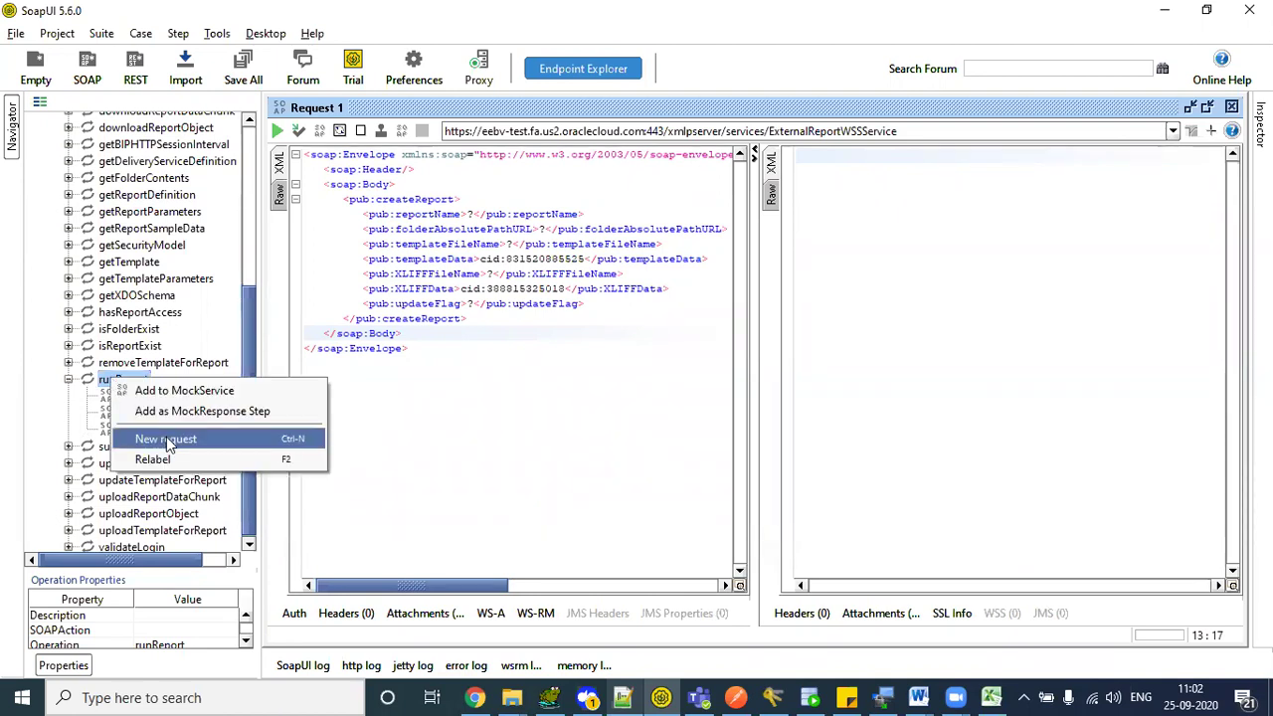
- Create runReport Request 4 and select its entire default SOAP envelope for copying
{"action": "left_click", "coordinate": [177, 438]}
{"action": "left_click", "coordinate": [624, 374]}
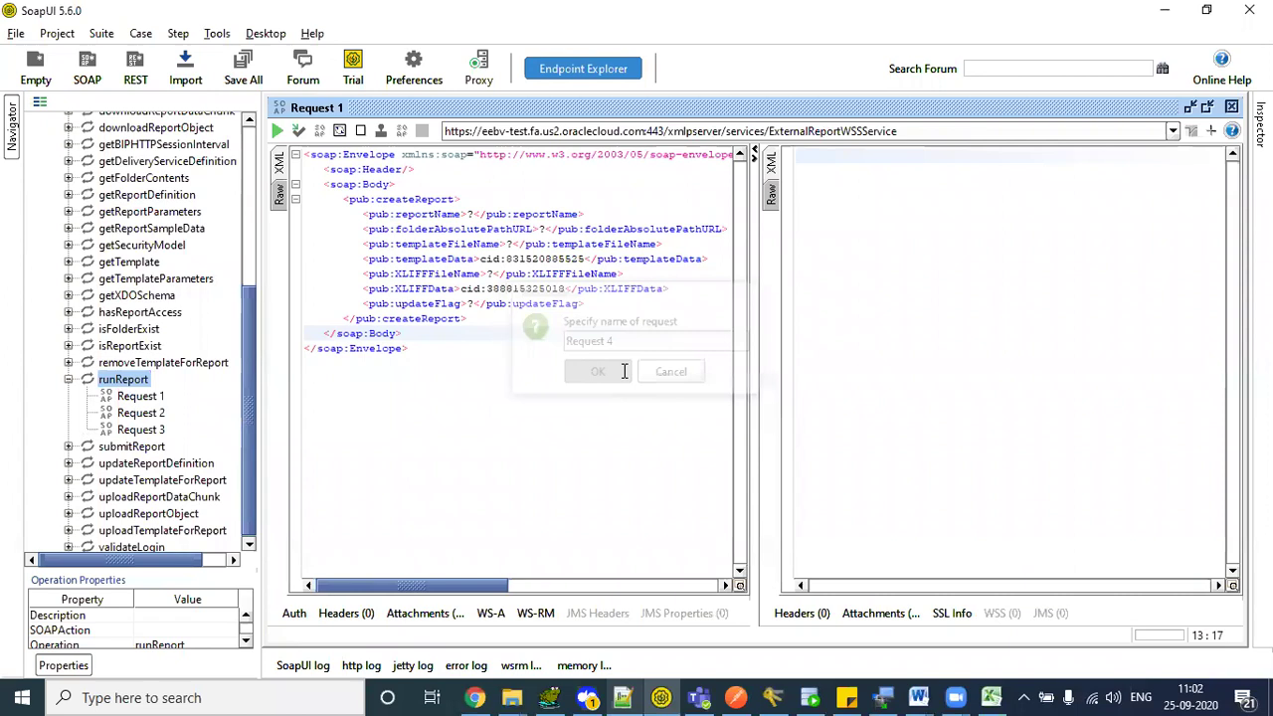
{"action": "mouse_move", "coordinate": [712, 218]}
{"action": "left_mouse_down"}
{"action": "mouse_move", "coordinate": [713, 542]}
{"action": "mouse_move", "coordinate": [726, 211]}
{"action": "left_mouse_up"}
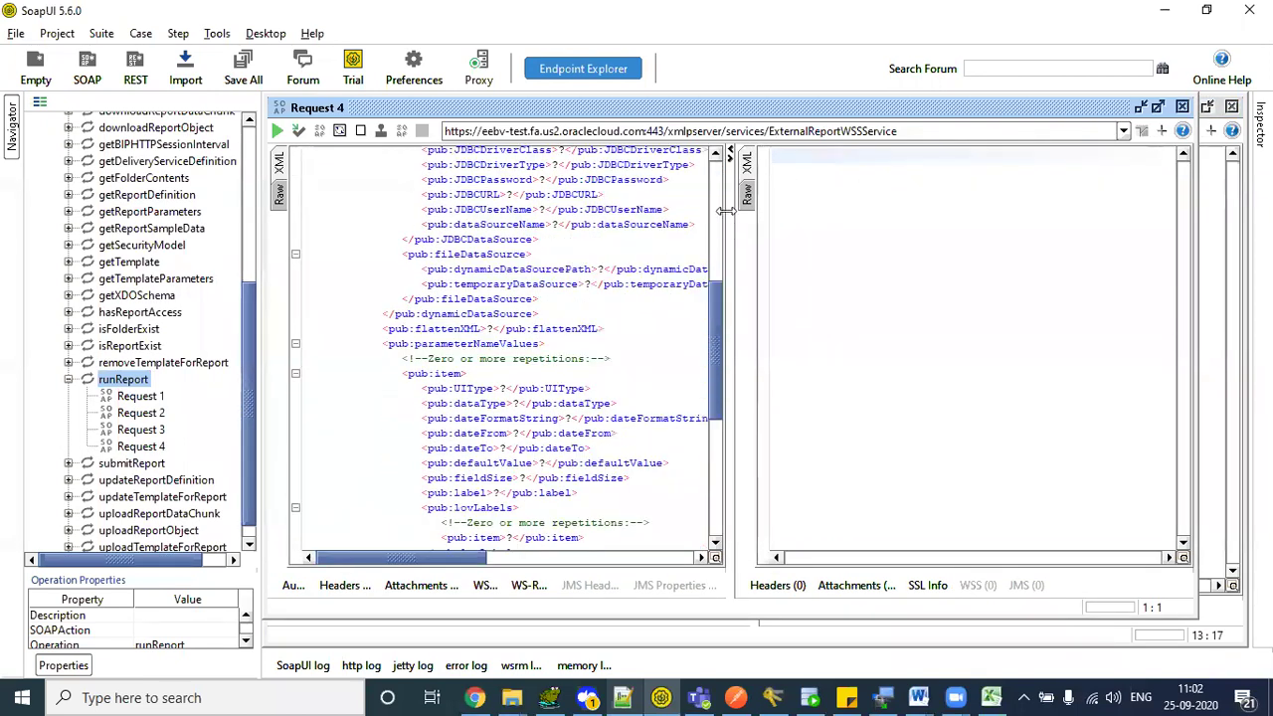
{"action": "scroll", "coordinate": [720, 214], "scroll_direction": "up", "scroll_amount": 8}
{"action": "scroll", "coordinate": [720, 214], "scroll_direction": "down", "scroll_amount": 2}
{"action": "scroll", "coordinate": [720, 214], "scroll_direction": "up", "scroll_amount": 3}
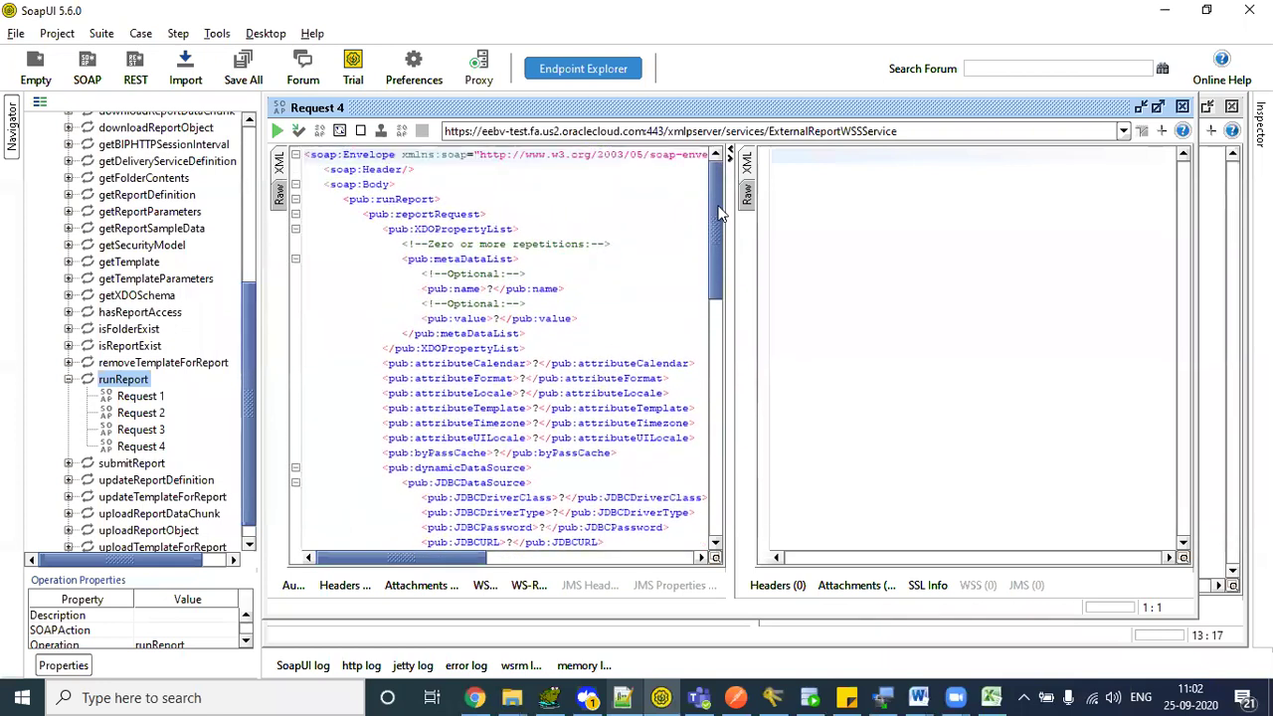
{"action": "left_click_drag", "start_coordinate": [379, 245], "coordinate": [555, 319]}
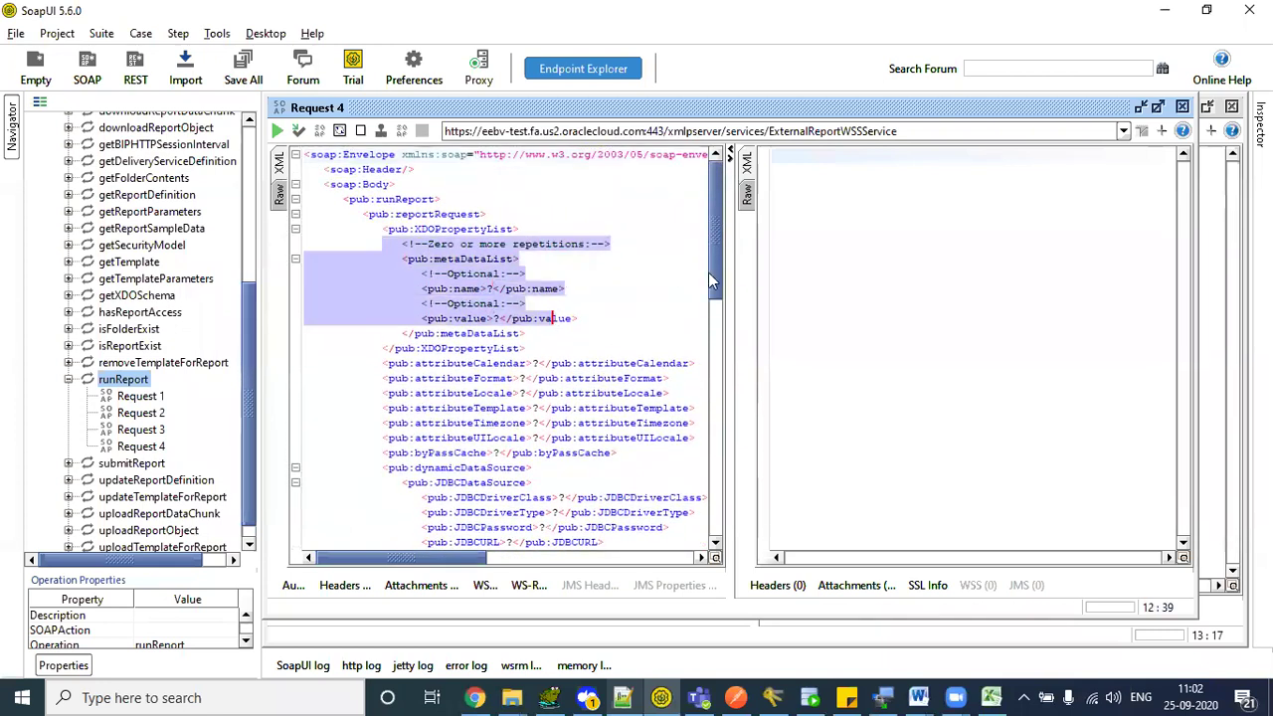
{"action": "left_click_drag", "start_coordinate": [712, 263], "coordinate": [712, 360]}
{"action": "left_click", "coordinate": [601, 351]}
{"action": "key", "text": "ctrl+a"}
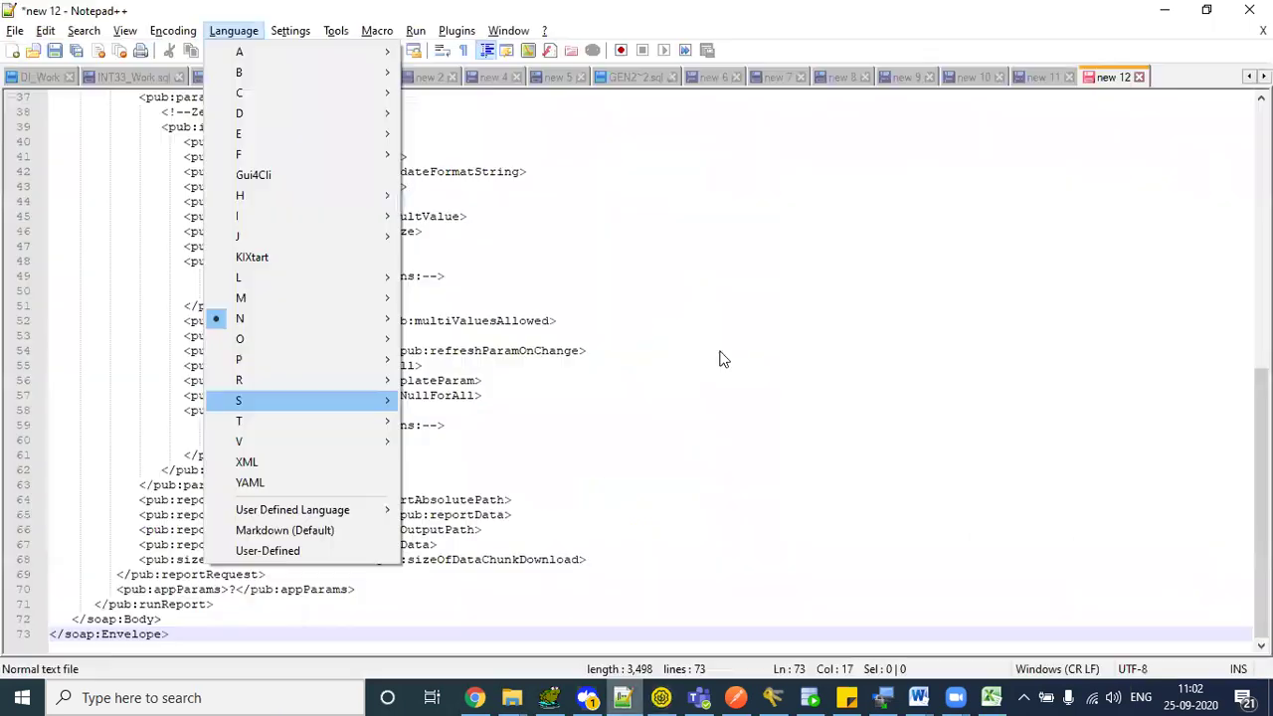
- Give the pasted runReport request XML syntax highlighting, after briefly applying SQL
{"action": "key", "text": "Right"}
{"action": "key", "text": "Down"}
{"action": "key", "text": "Down"}
{"action": "key", "text": "Down"}
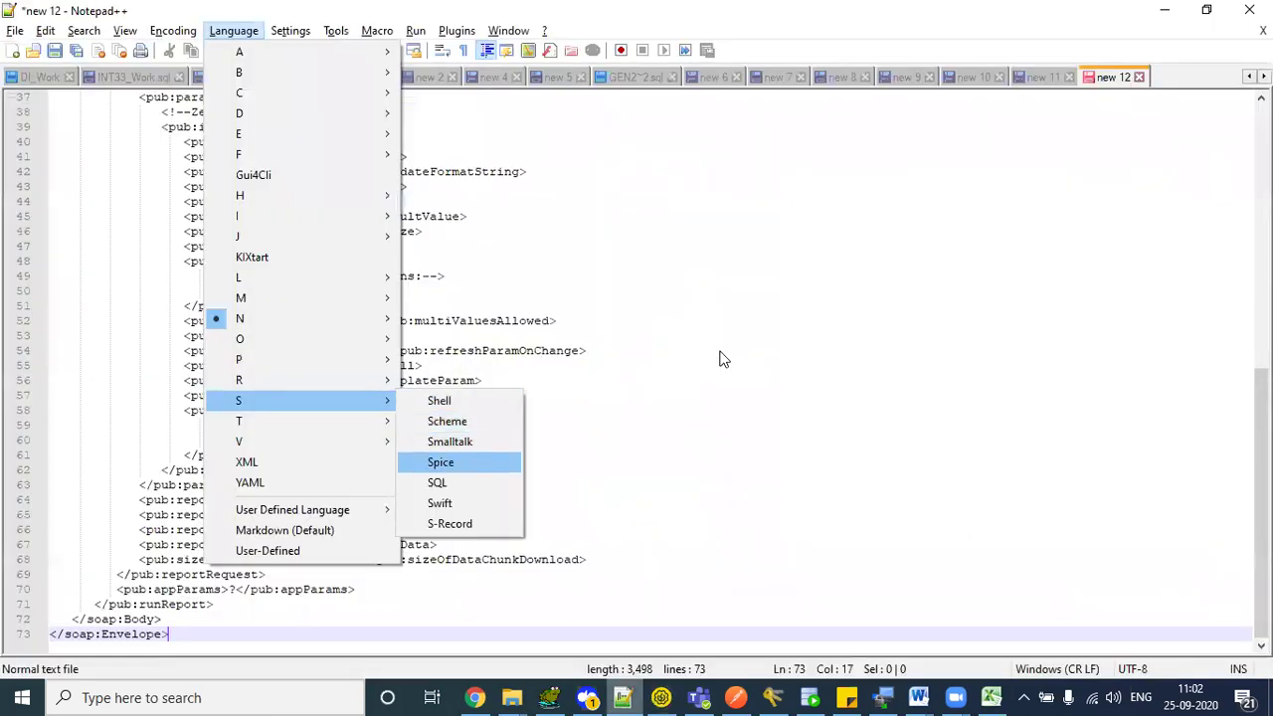
{"action": "key", "text": "Down"}
{"action": "key", "text": "Return"}
{"action": "key", "text": "alt+l"}
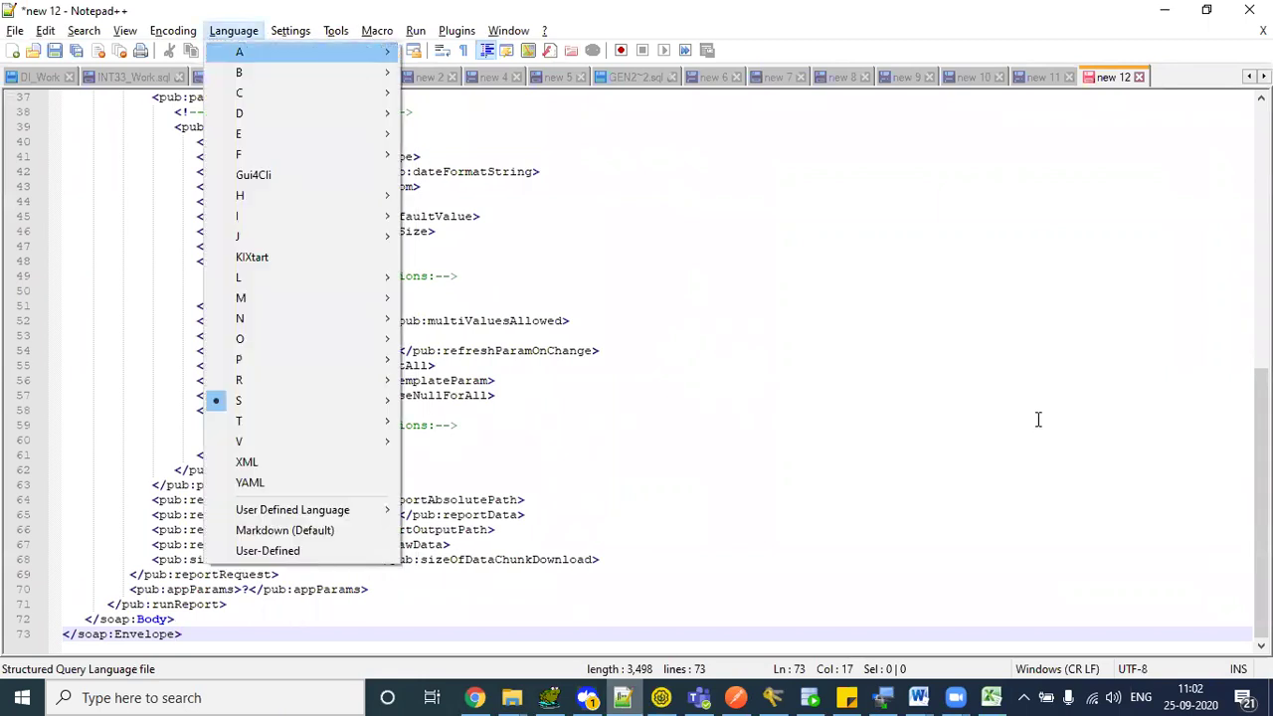
{"action": "key", "text": "Down"}
{"action": "key", "text": "Down"}
{"action": "key", "text": "Down"}
{"action": "key", "text": "Down"}
{"action": "key", "text": "Return"}
- Scroll through the XML, pointing out runReport, attributeTemplate and parameterNameValues
{"action": "scroll", "coordinate": [483, 269], "scroll_direction": "up", "scroll_amount": 12}
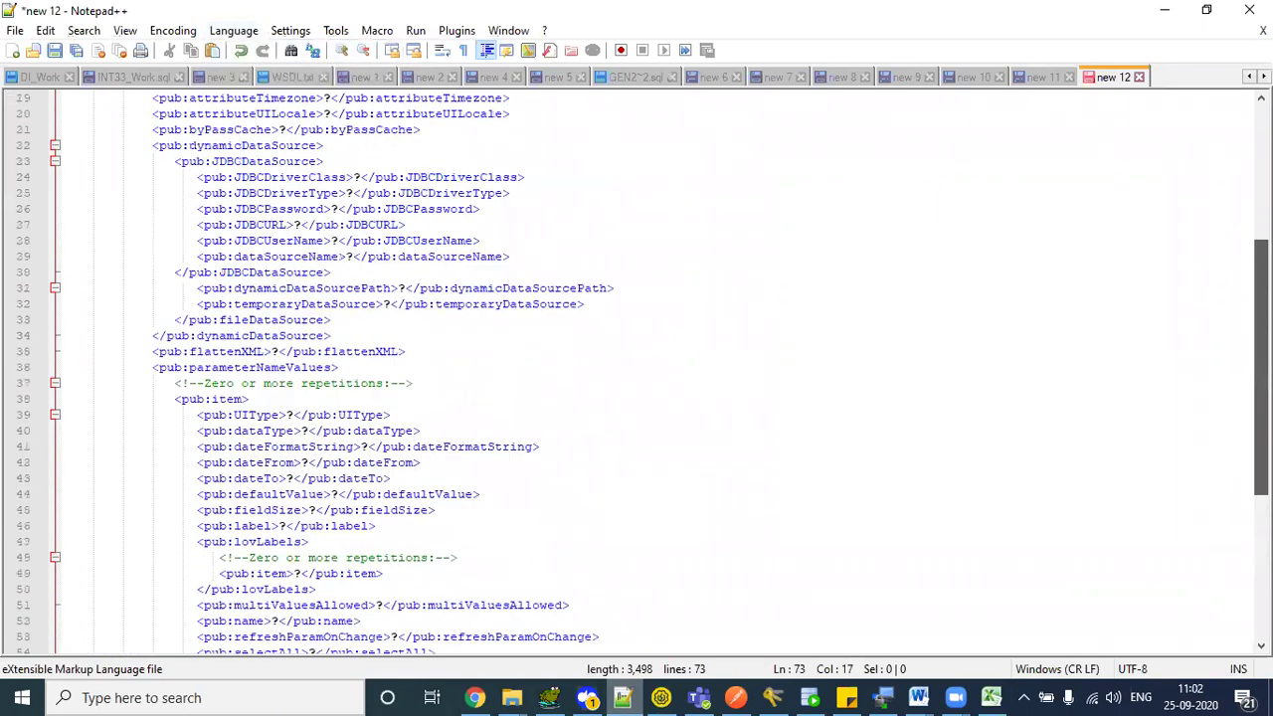
{"action": "left_click", "coordinate": [483, 268]}
{"action": "double_click", "coordinate": [189, 145]}
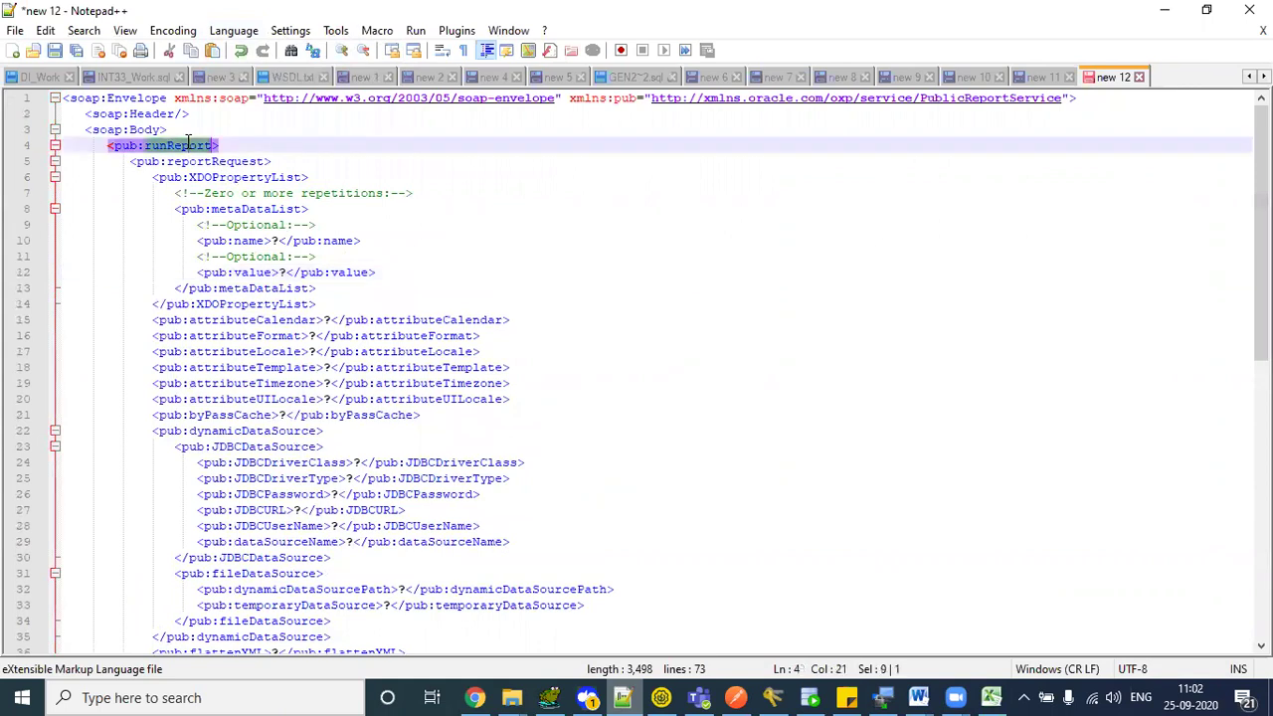
{"action": "left_click", "coordinate": [339, 367]}
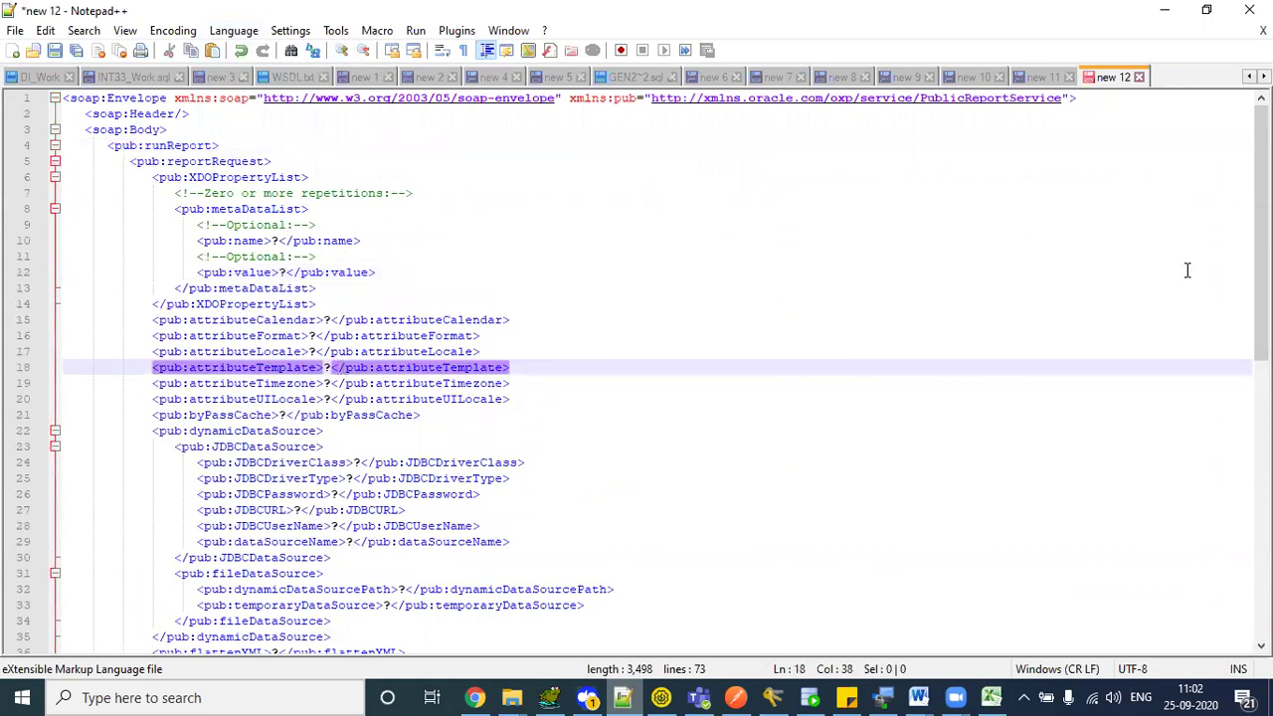
{"action": "scroll", "coordinate": [643, 375], "scroll_direction": "down", "scroll_amount": 5}
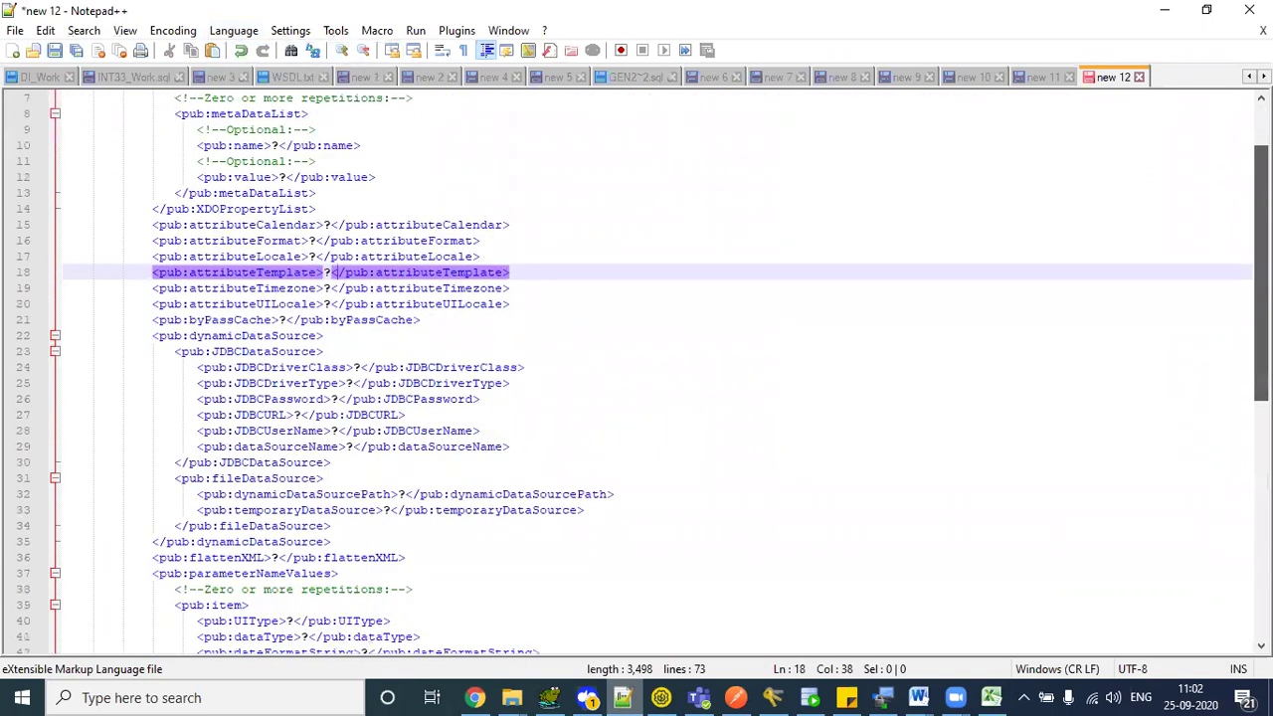
{"action": "scroll", "coordinate": [347, 281], "scroll_direction": "down", "scroll_amount": 5}
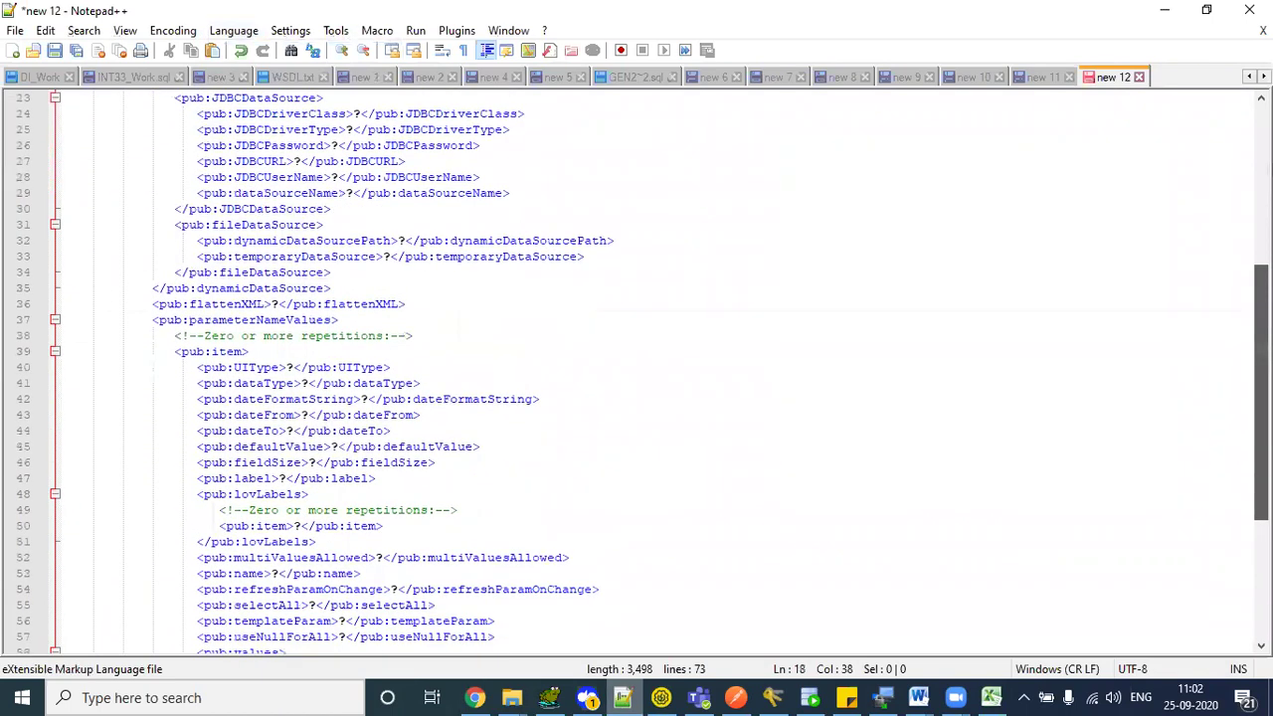
{"action": "left_click", "coordinate": [255, 209]}
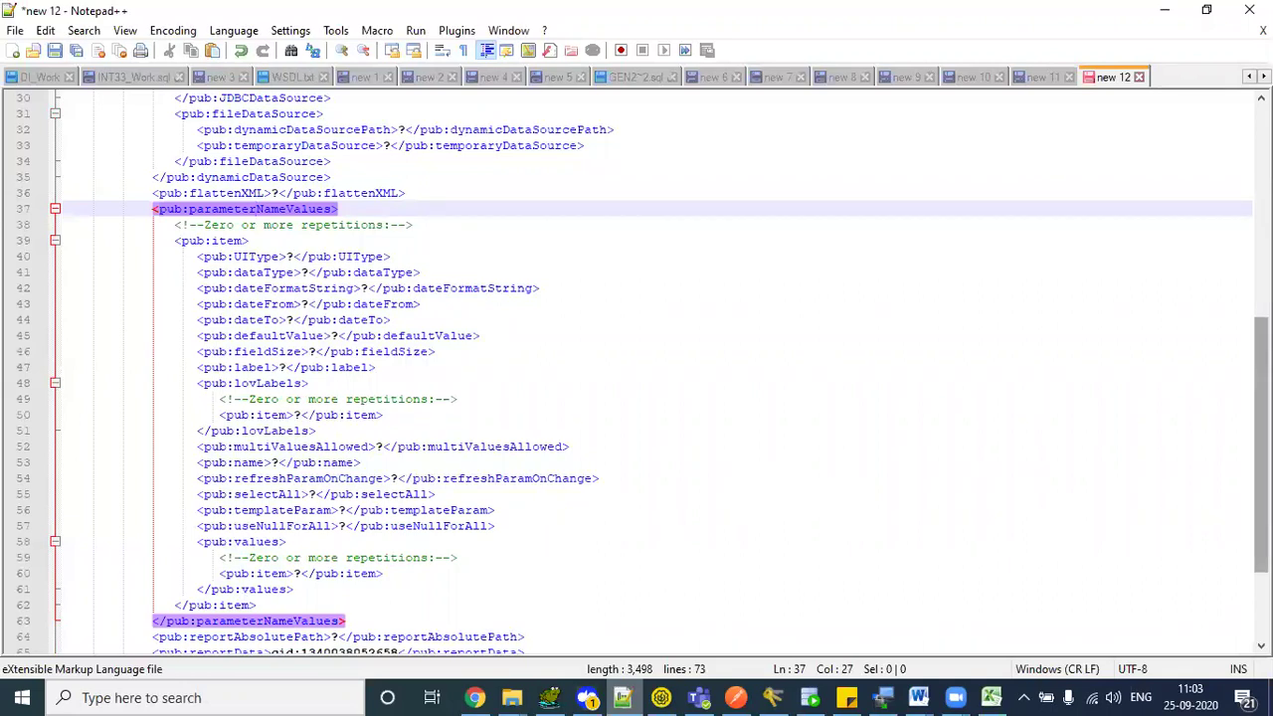
{"action": "scroll", "coordinate": [584, 410], "scroll_direction": "down", "scroll_amount": 2}
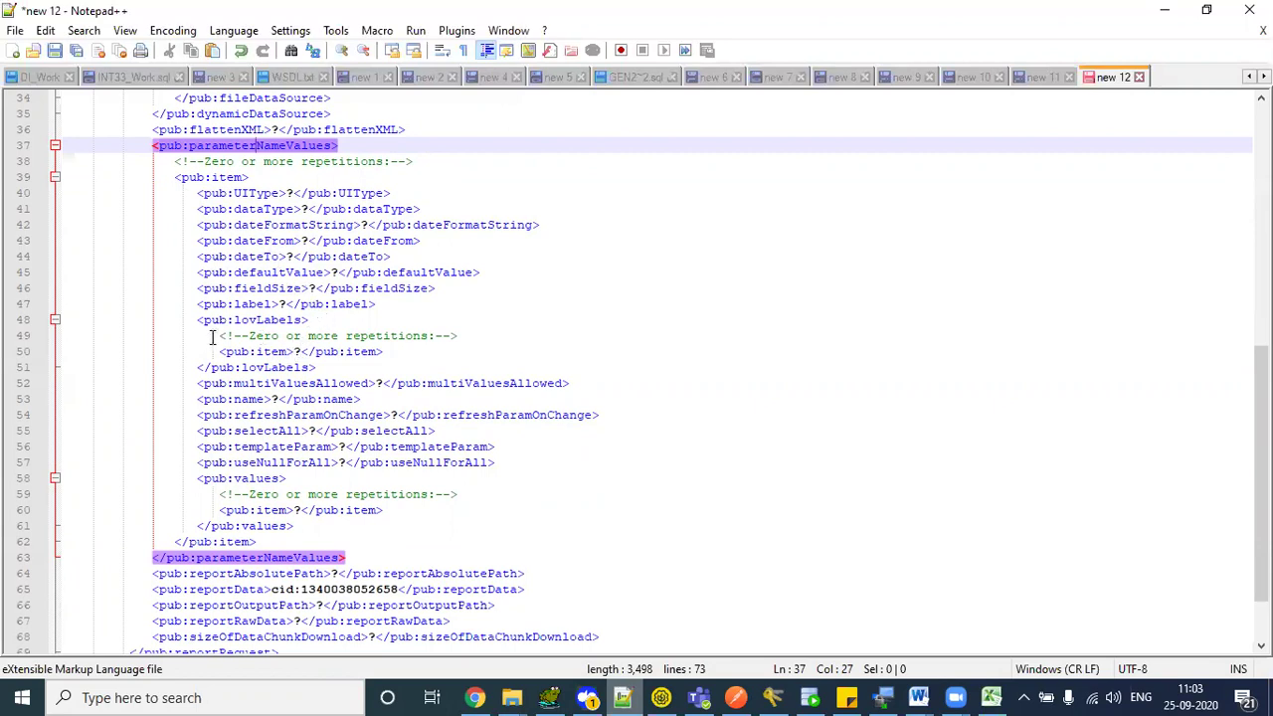
{"action": "left_click_drag", "start_coordinate": [216, 338], "coordinate": [492, 338]}
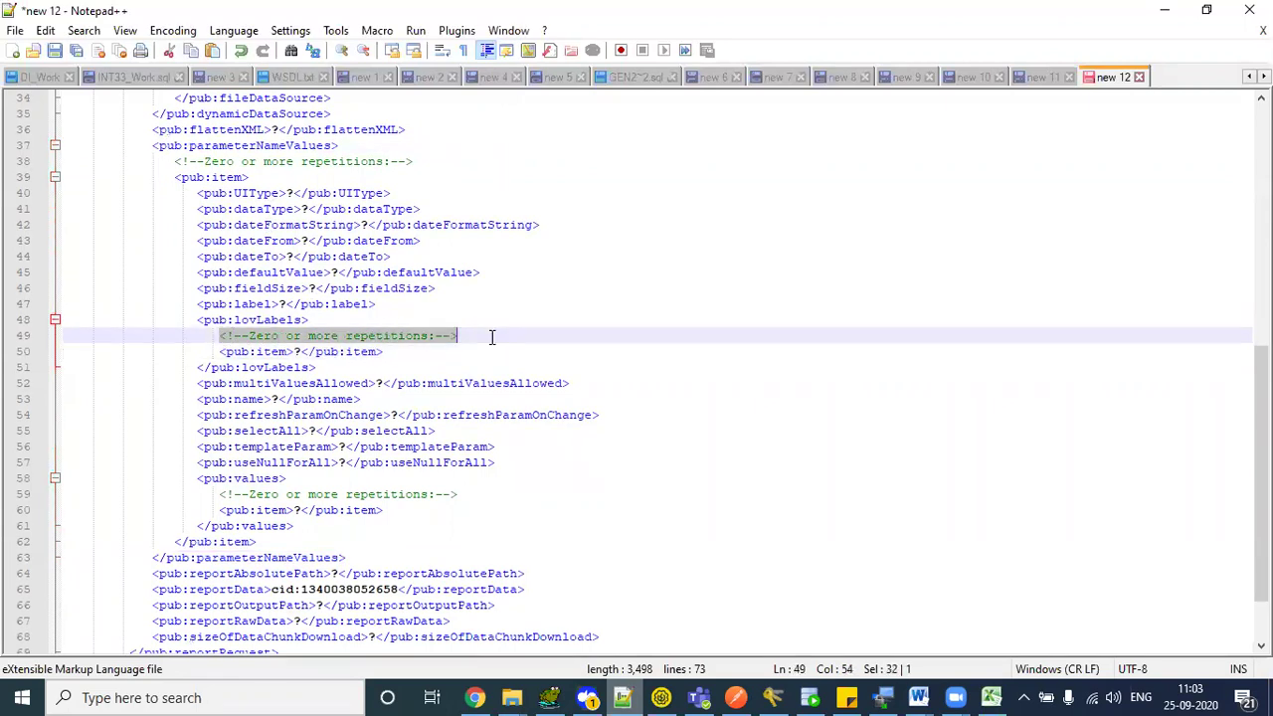
{"action": "left_click", "coordinate": [278, 356]}
{"action": "double_click", "coordinate": [279, 356]}
{"action": "left_click", "coordinate": [303, 367]}
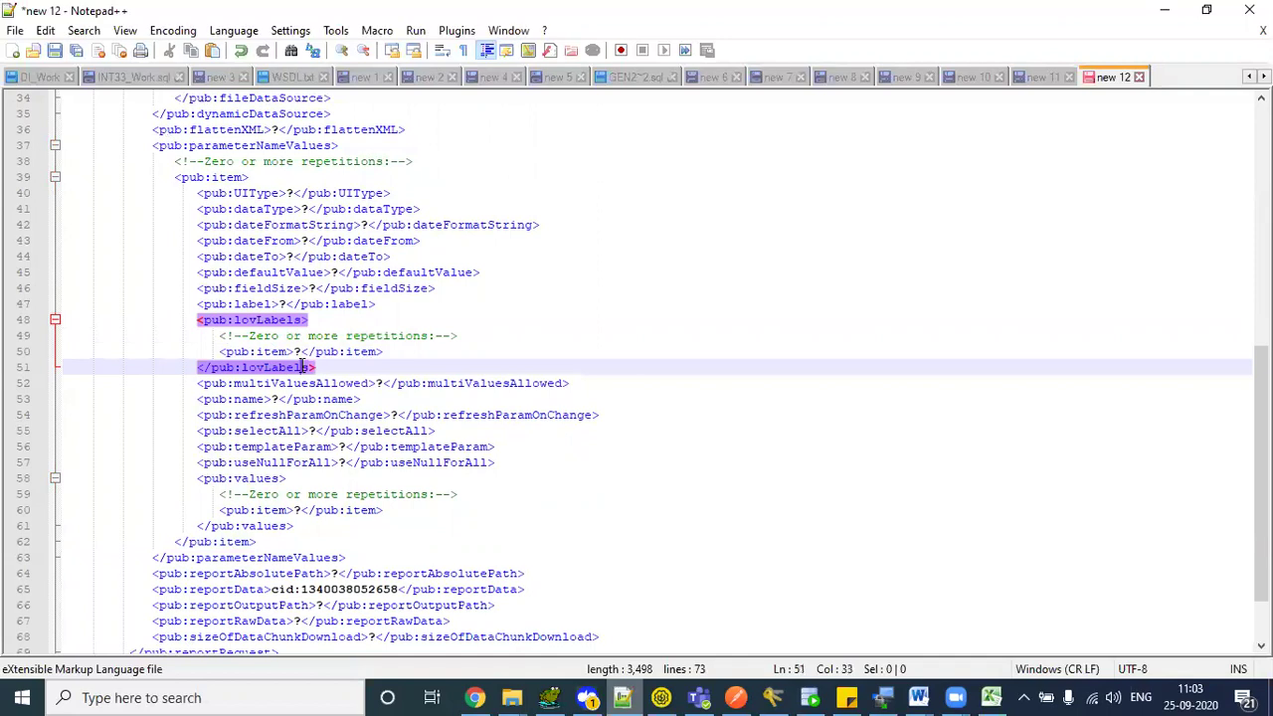
{"action": "left_click", "coordinate": [209, 348]}
{"action": "key", "text": "Home"}
{"action": "key", "text": "shift+End"}
{"action": "left_click", "coordinate": [294, 353]}
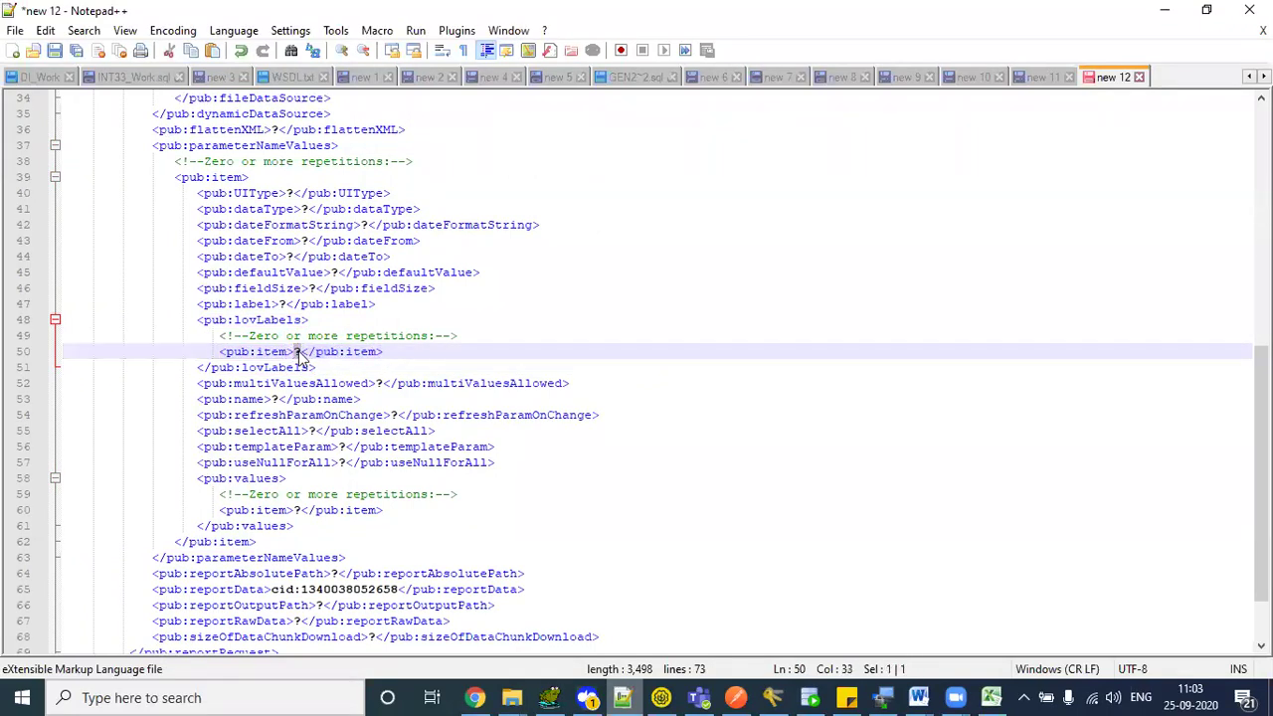
{"action": "double_click", "coordinate": [264, 320]}
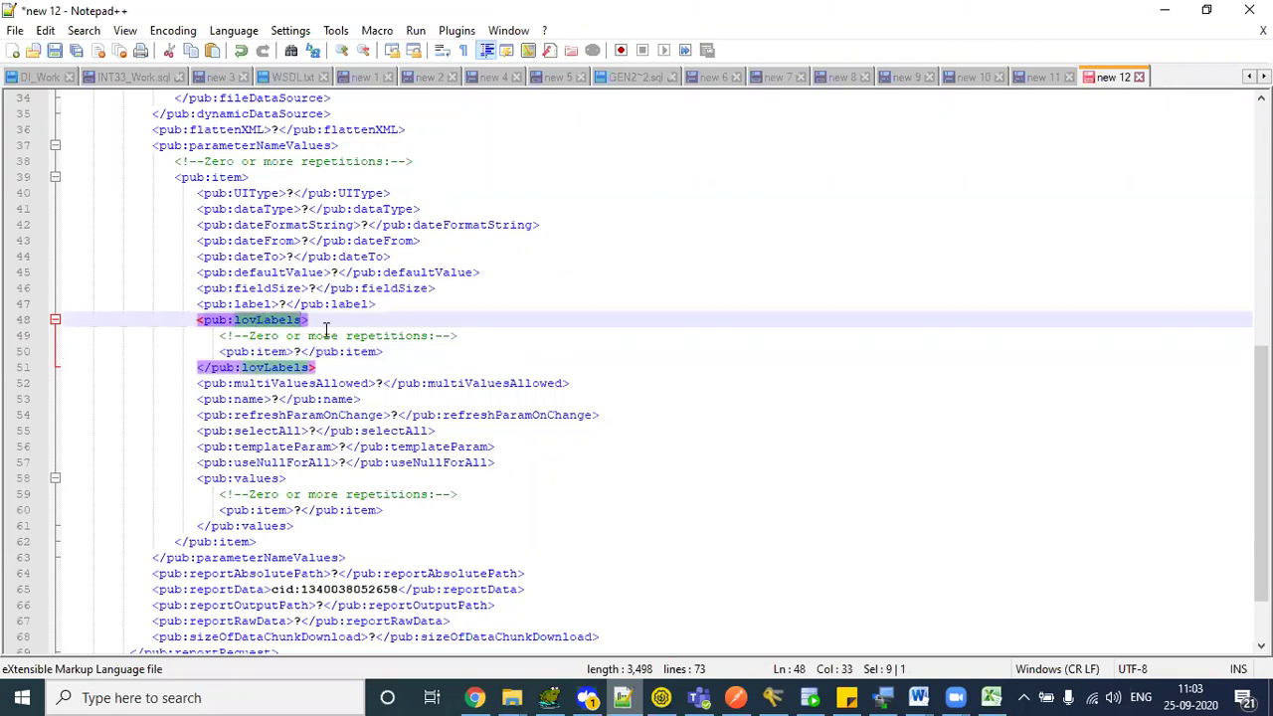
{"action": "left_click", "coordinate": [327, 326]}
{"action": "double_click", "coordinate": [264, 324]}
{"action": "left_click", "coordinate": [315, 348]}
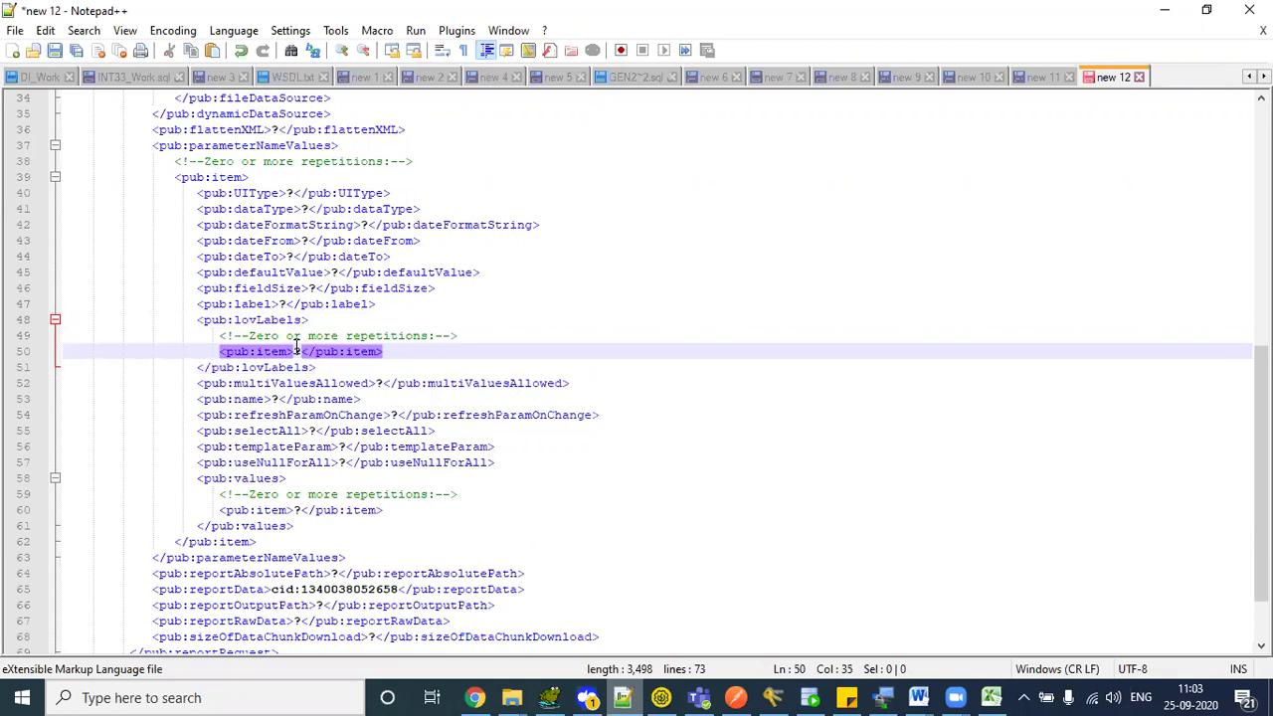
{"action": "double_click", "coordinate": [298, 351]}
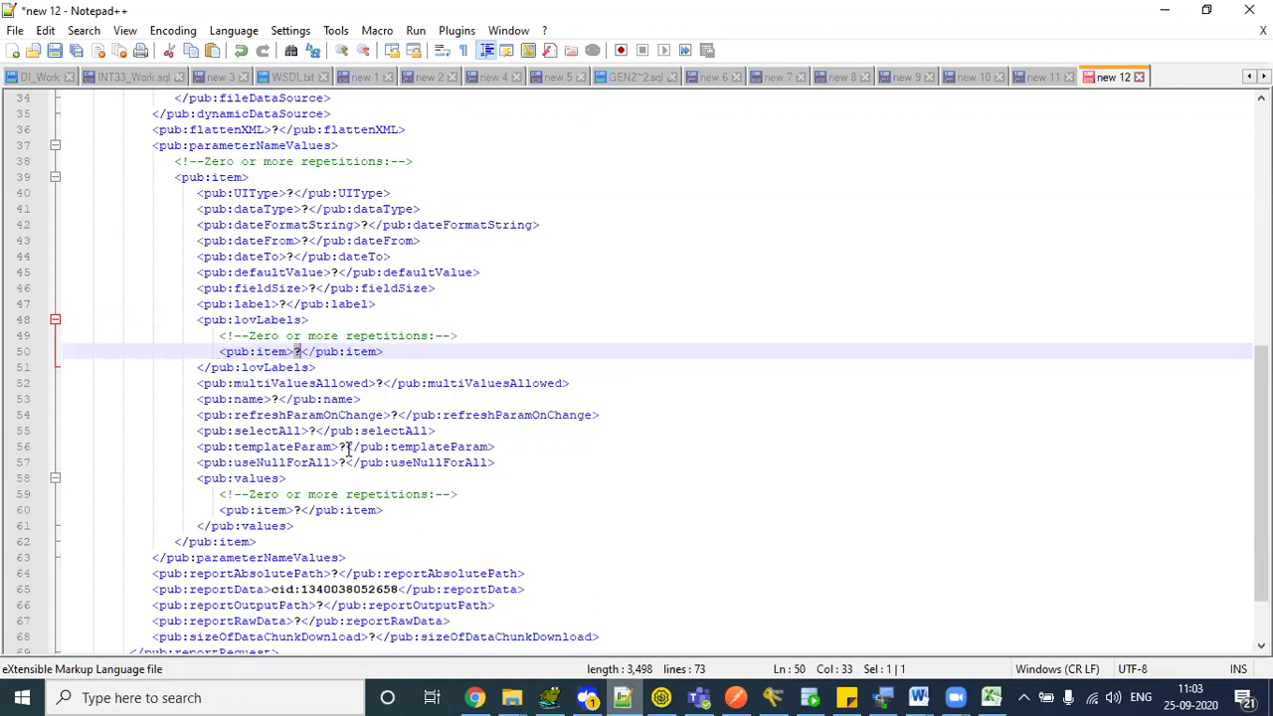
{"action": "double_click", "coordinate": [276, 398]}
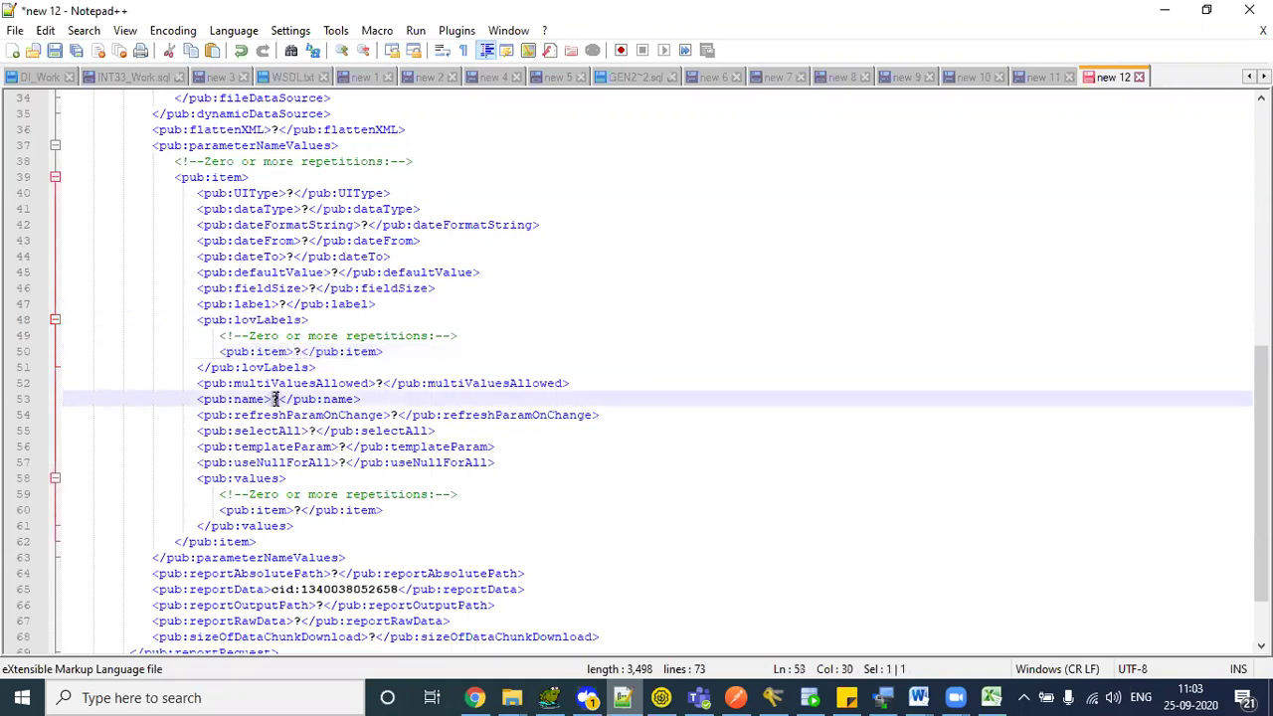
{"action": "double_click", "coordinate": [257, 479]}
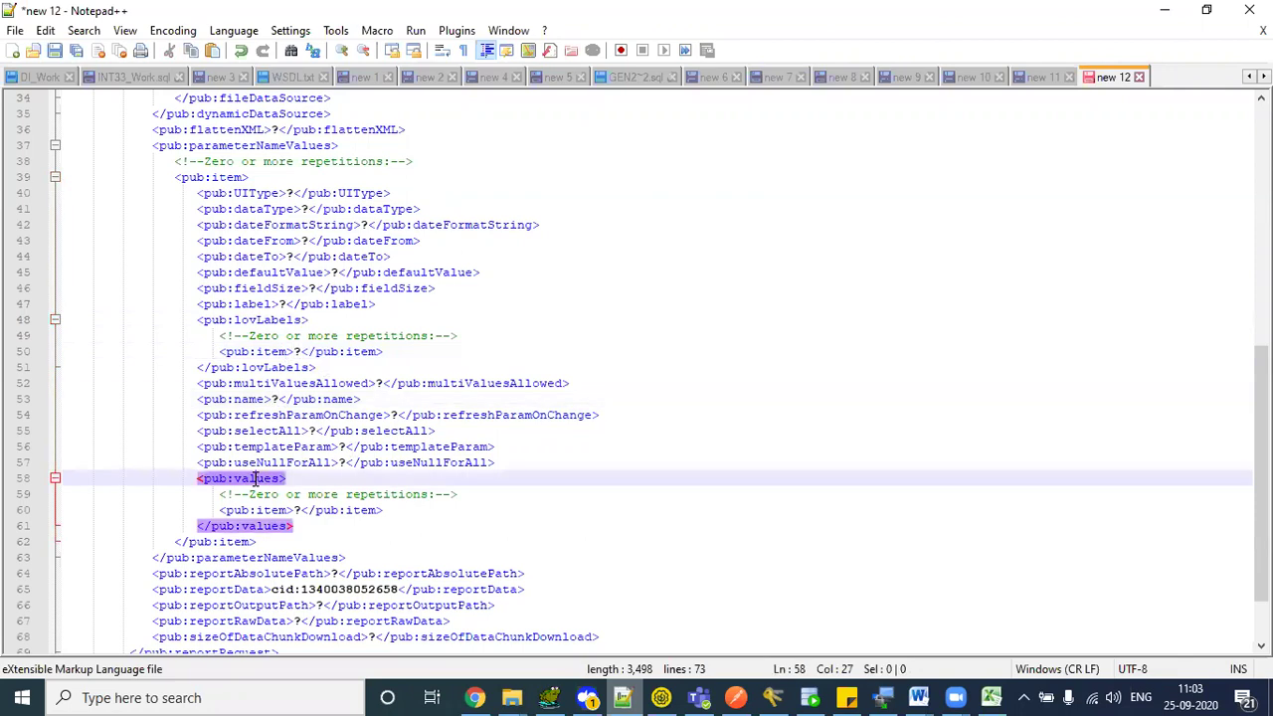
{"action": "left_click", "coordinate": [326, 482]}
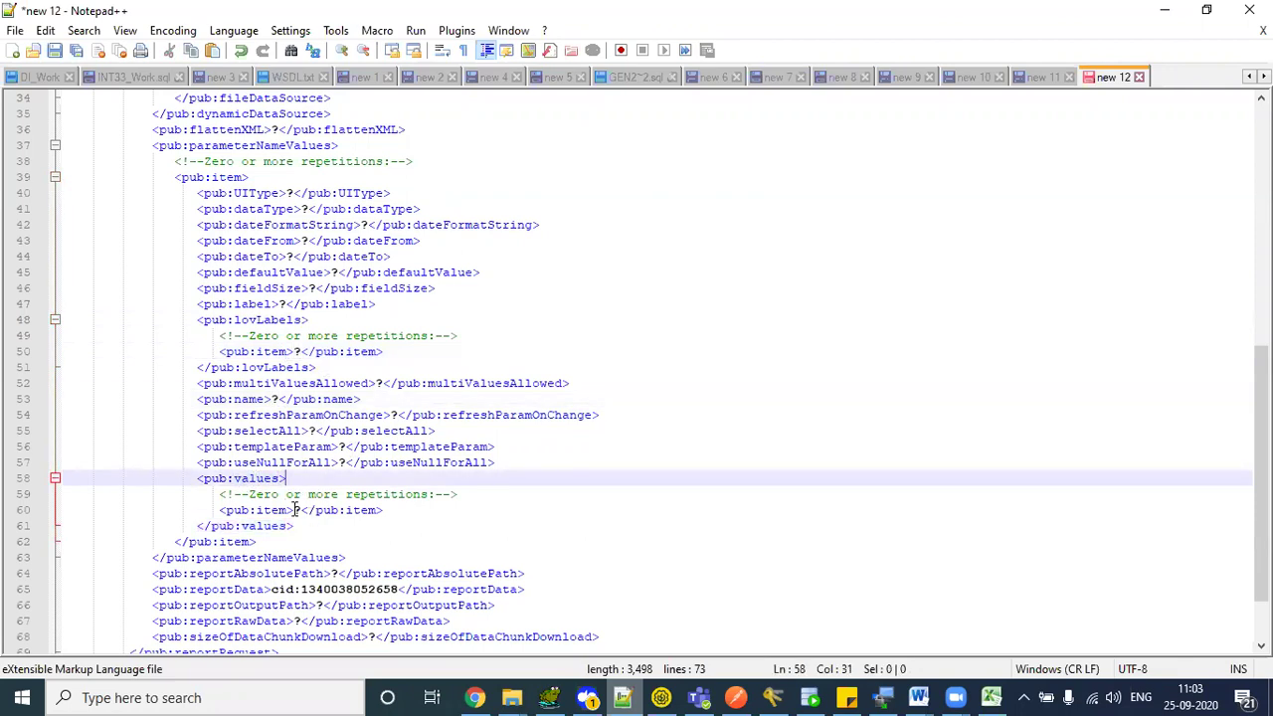
{"action": "left_click_drag", "start_coordinate": [295, 510], "coordinate": [303, 511]}
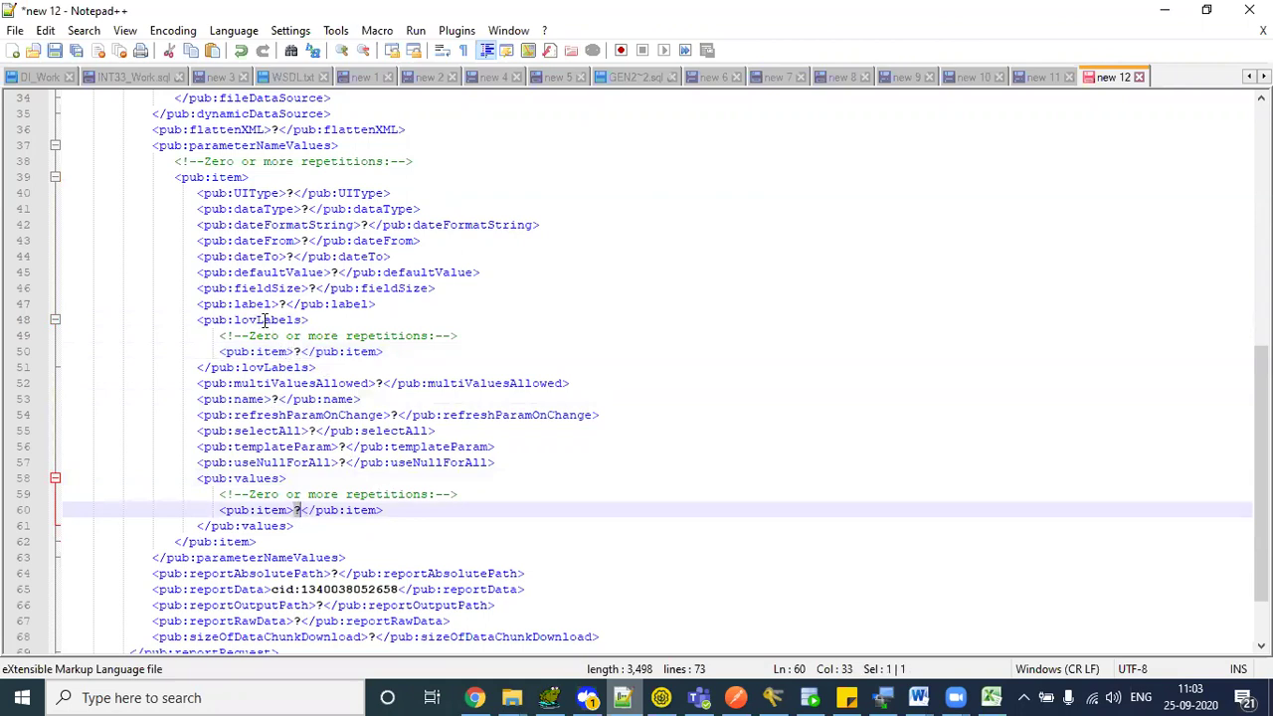
{"action": "double_click", "coordinate": [266, 320]}
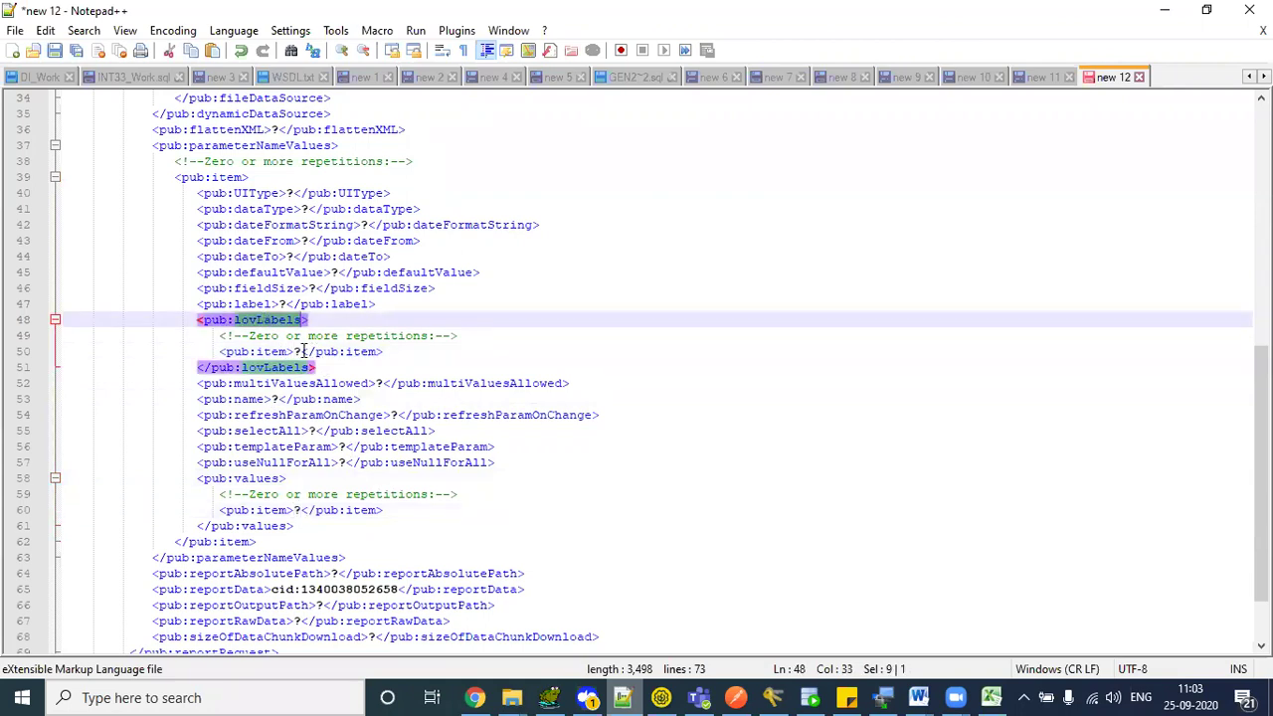
{"action": "double_click", "coordinate": [265, 479]}
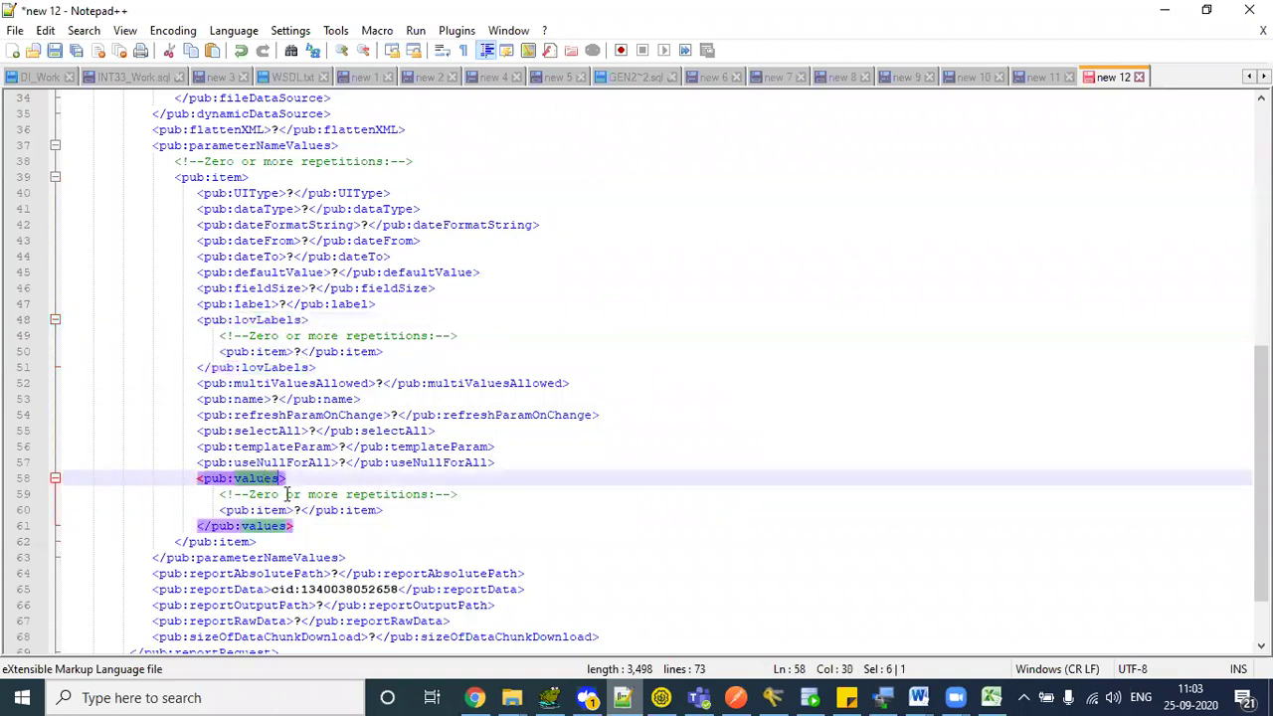
{"action": "left_click_drag", "start_coordinate": [294, 351], "coordinate": [302, 352]}
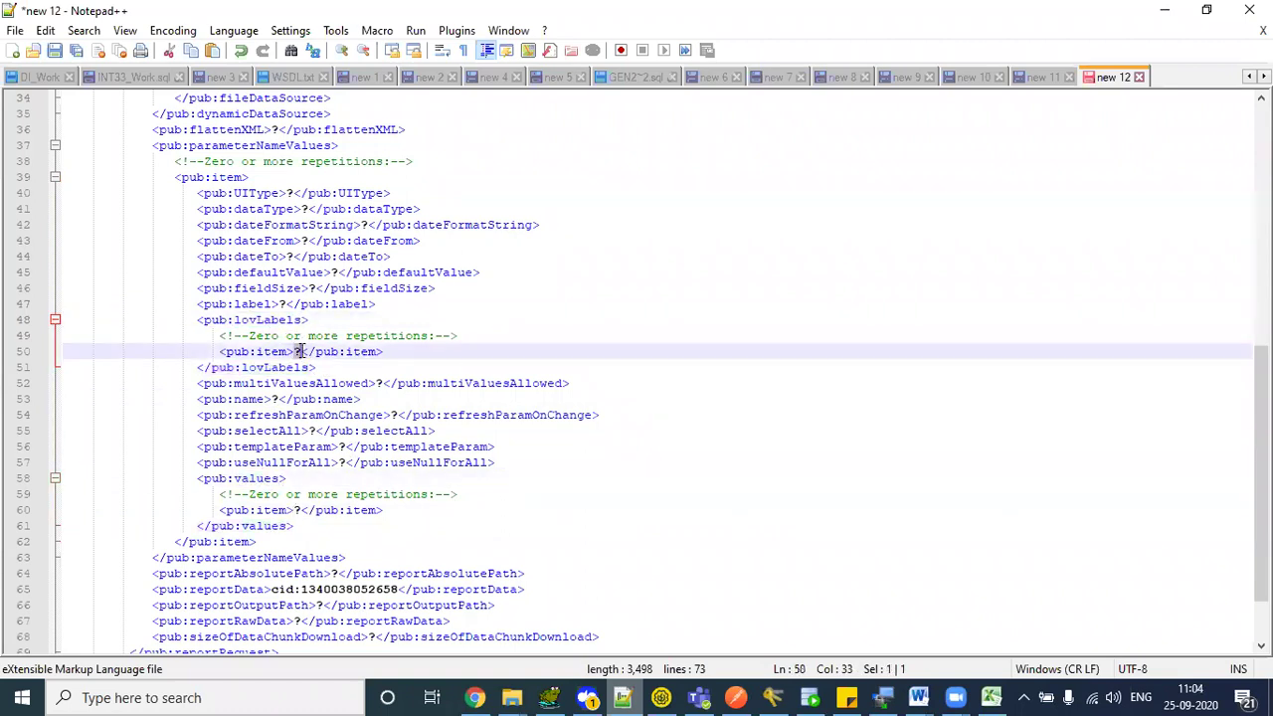
{"action": "left_click_drag", "start_coordinate": [294, 509], "coordinate": [303, 510]}
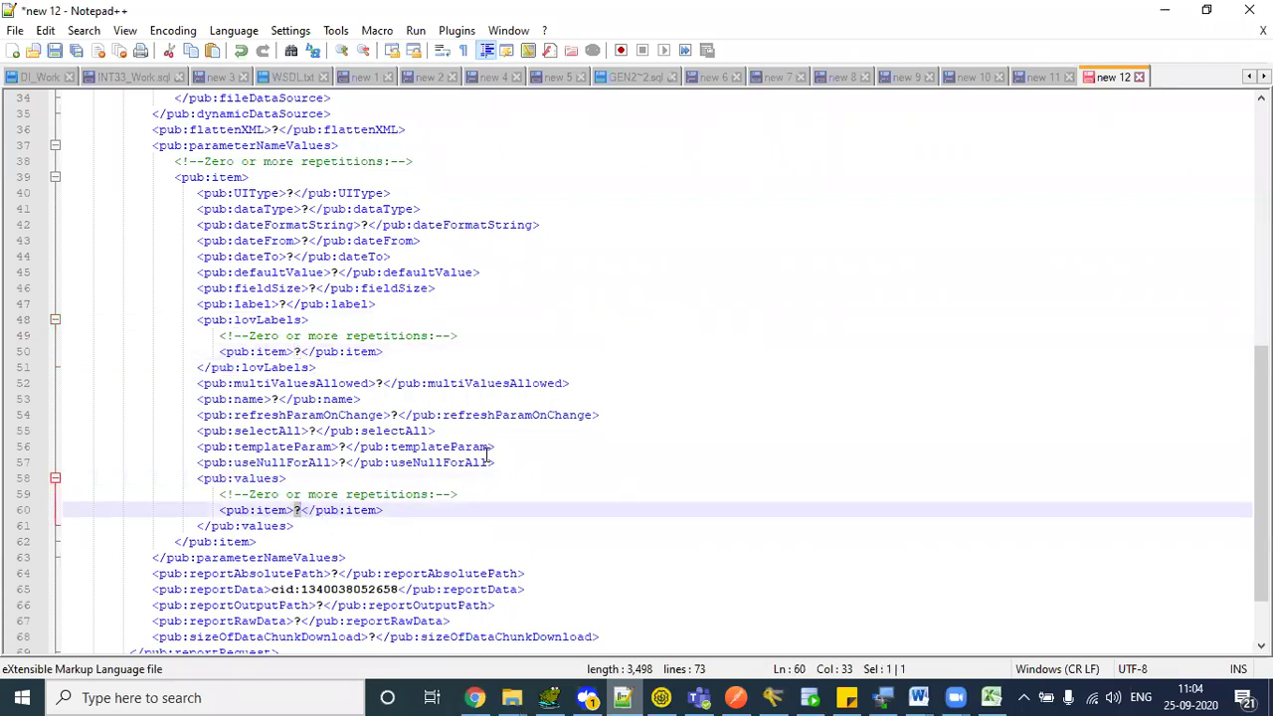
{"action": "left_click_drag", "start_coordinate": [219, 335], "coordinate": [483, 351]}
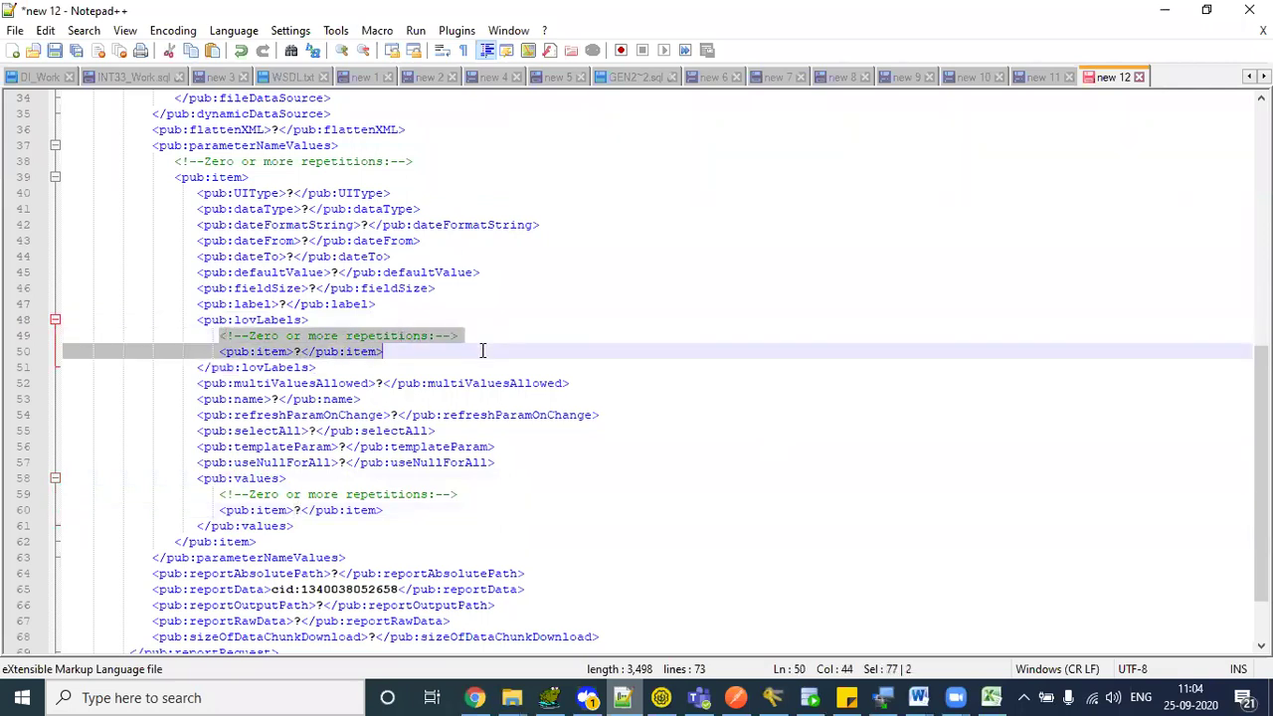
- Duplicate the lovLabels <pub:item>?</pub:item> line so it holds two items
{"action": "left_click", "coordinate": [406, 351]}
{"action": "key", "text": "shift+Home"}
{"action": "key", "text": "ctrl+c"}
{"action": "key", "text": "End"}
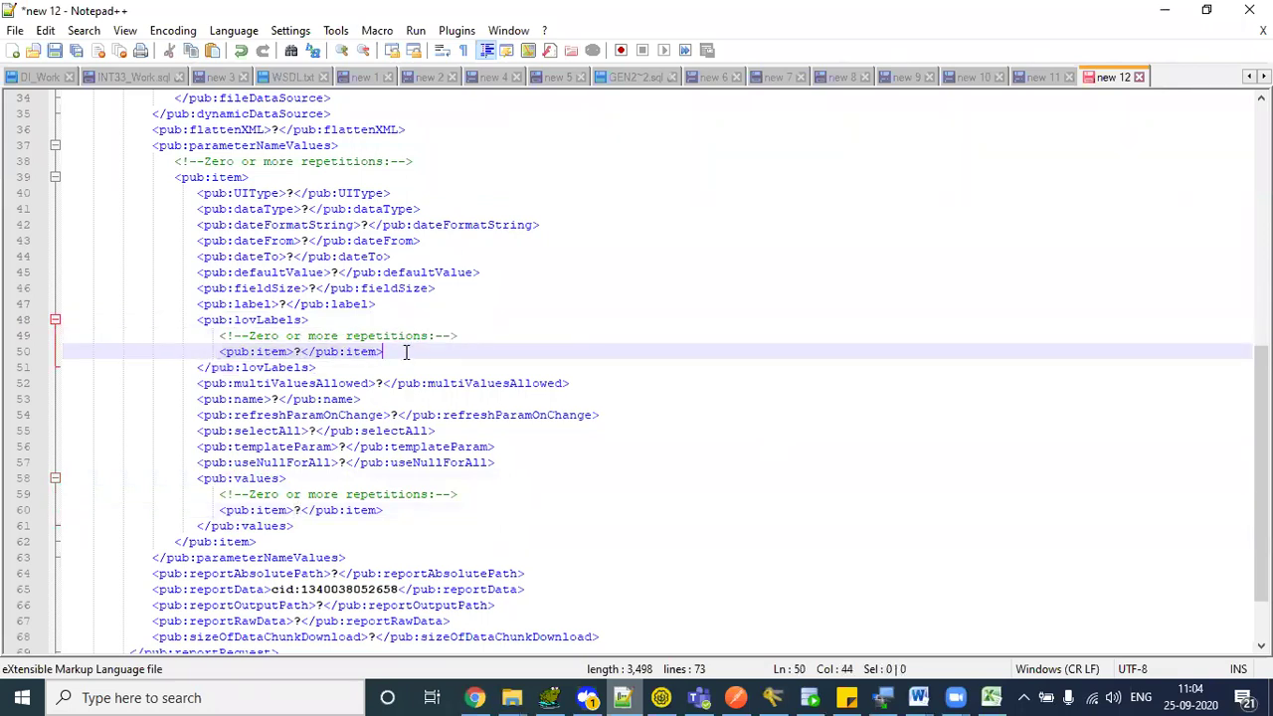
{"action": "key", "text": "Return"}
{"action": "key", "text": "ctrl+v"}
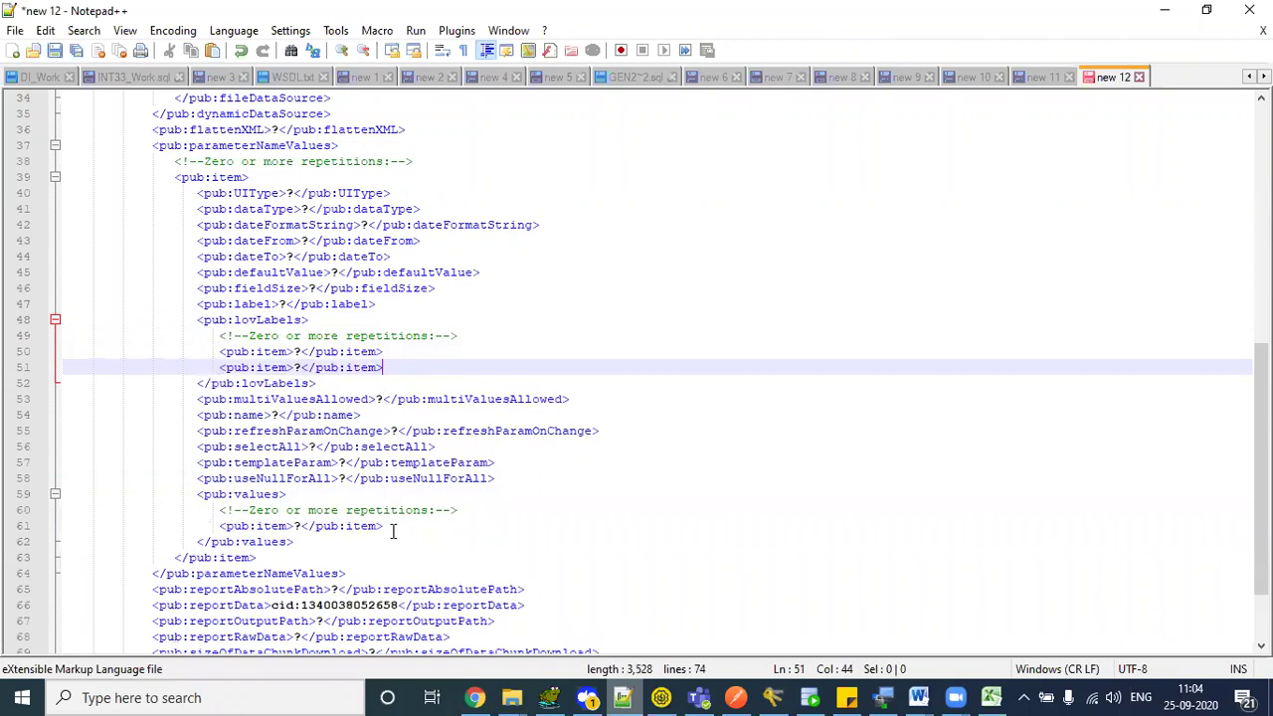
- Add a second <pub:item>?</pub:item> entry to values as well
{"action": "left_click", "coordinate": [393, 529]}
{"action": "key", "text": "shift+Home"}
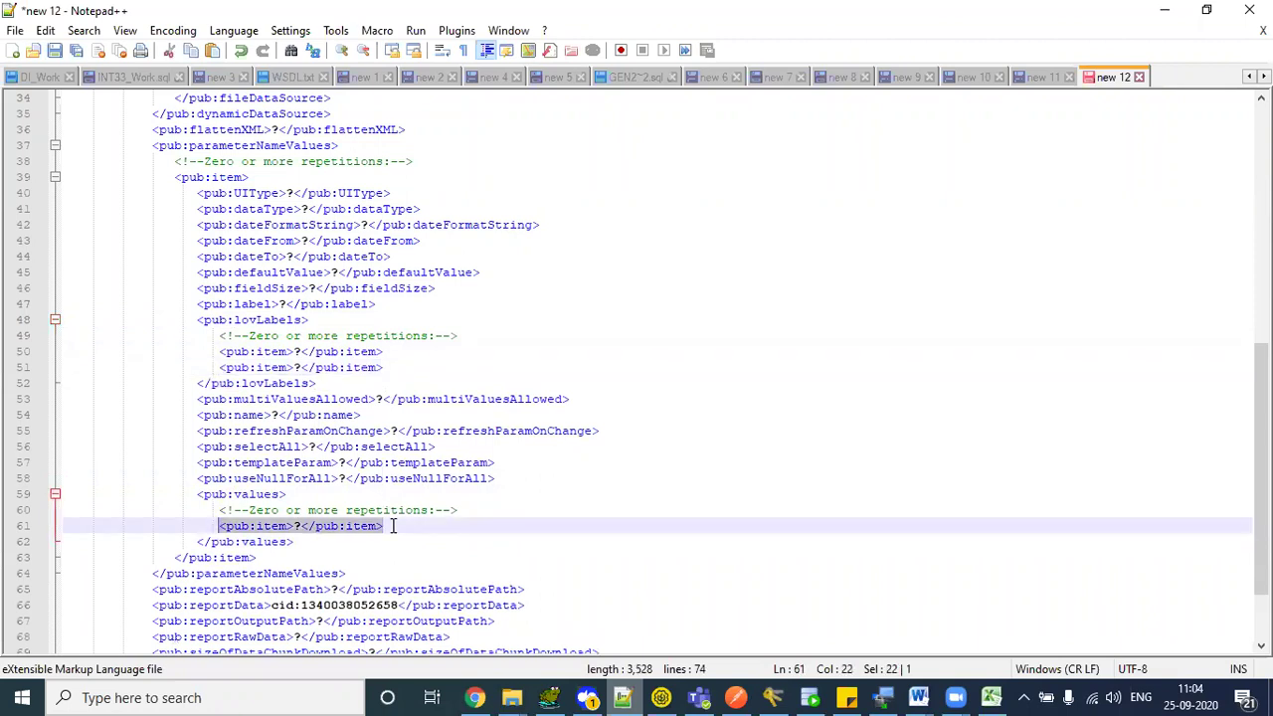
{"action": "key", "text": "End"}
{"action": "key", "text": "Return"}
{"action": "key", "text": "ctrl+v"}
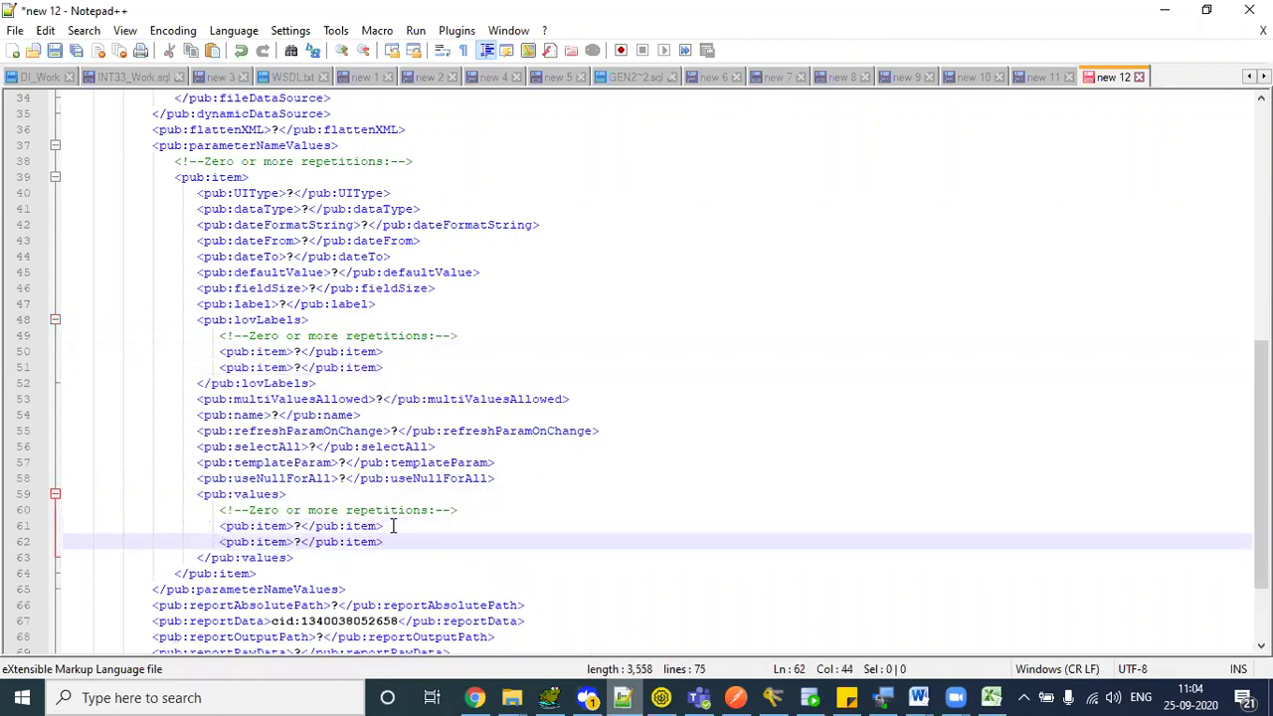
{"action": "left_click", "coordinate": [228, 353]}
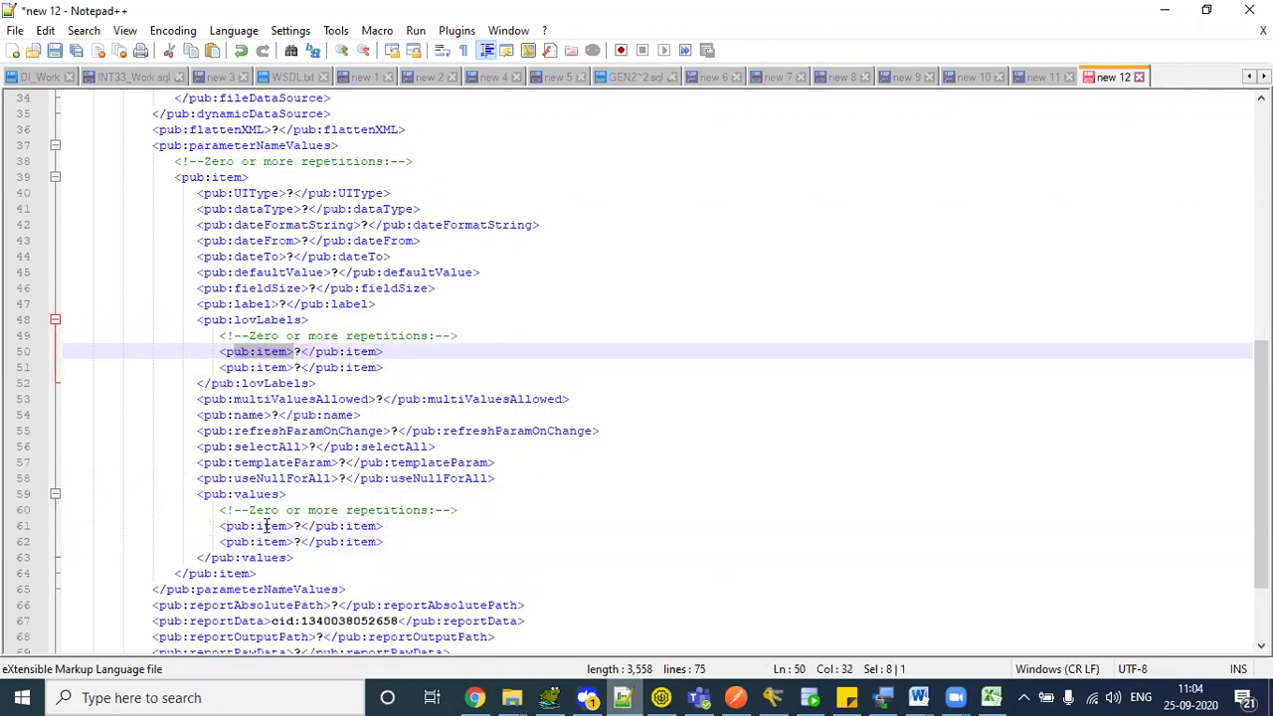
{"action": "left_click_drag", "start_coordinate": [263, 526], "coordinate": [328, 541]}
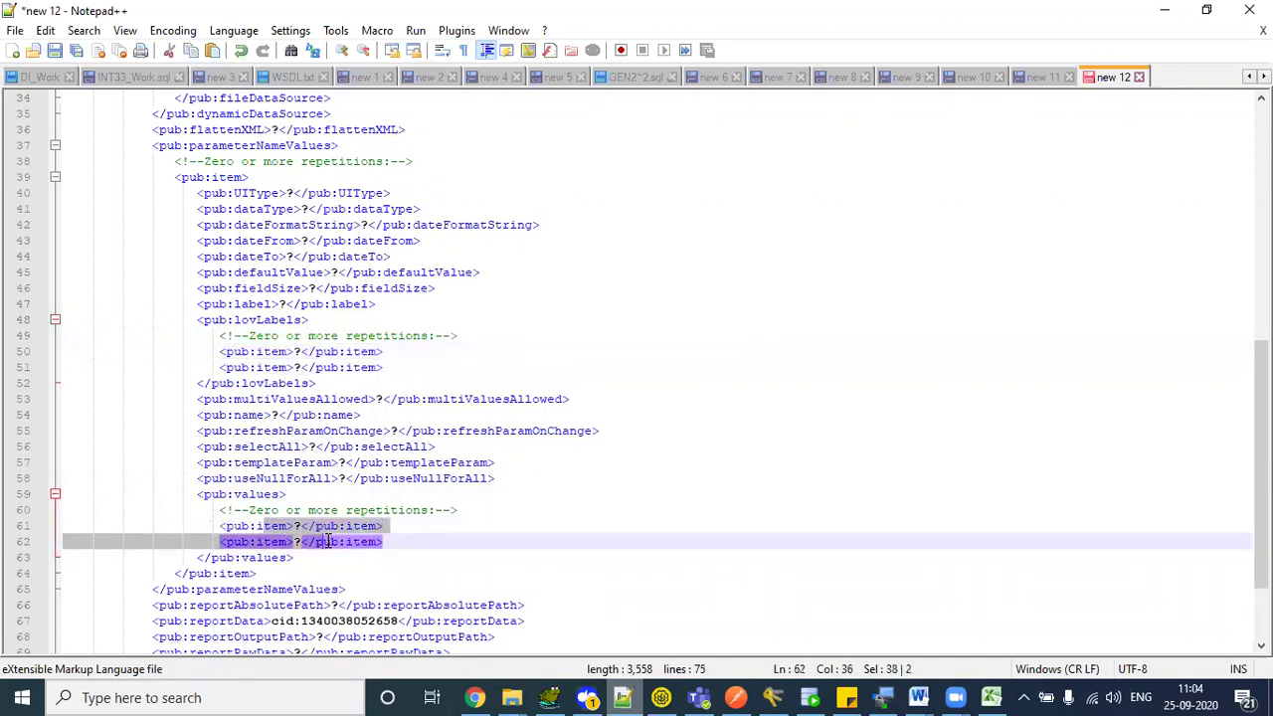
- Check the extents of parameterNameValues, the parameter item, lovLabels and values
{"action": "double_click", "coordinate": [246, 146]}
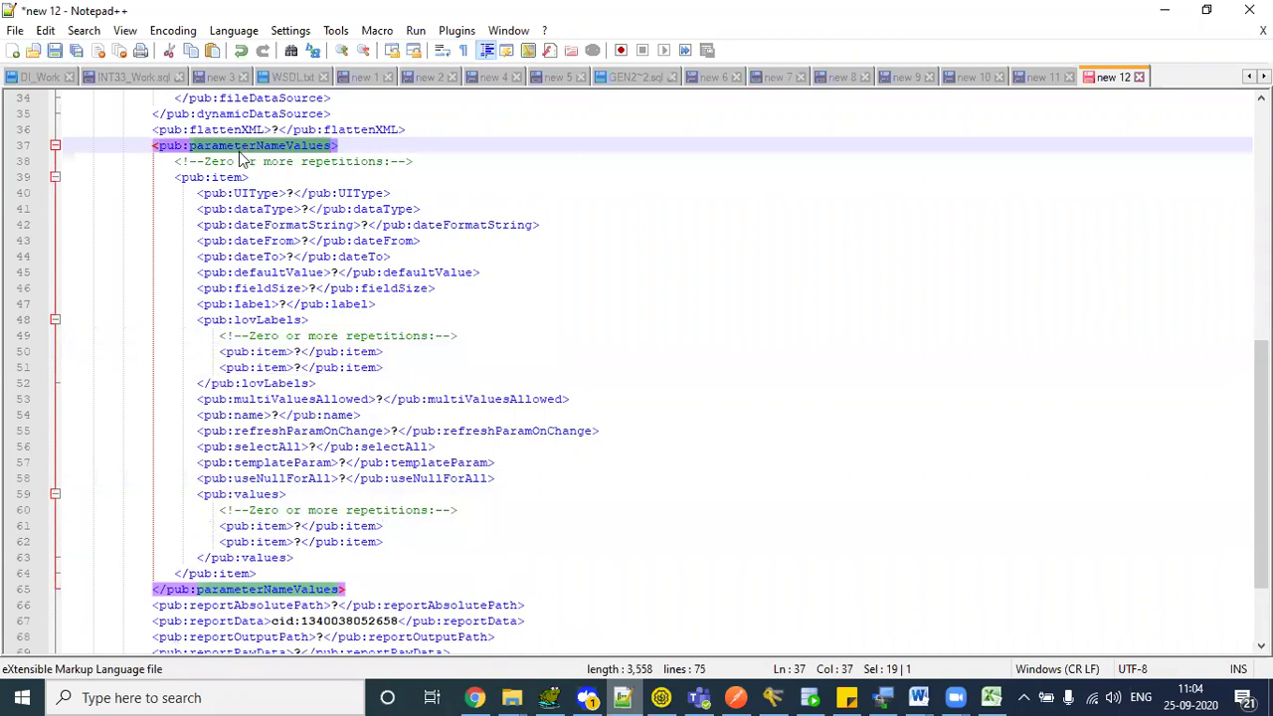
{"action": "double_click", "coordinate": [219, 177]}
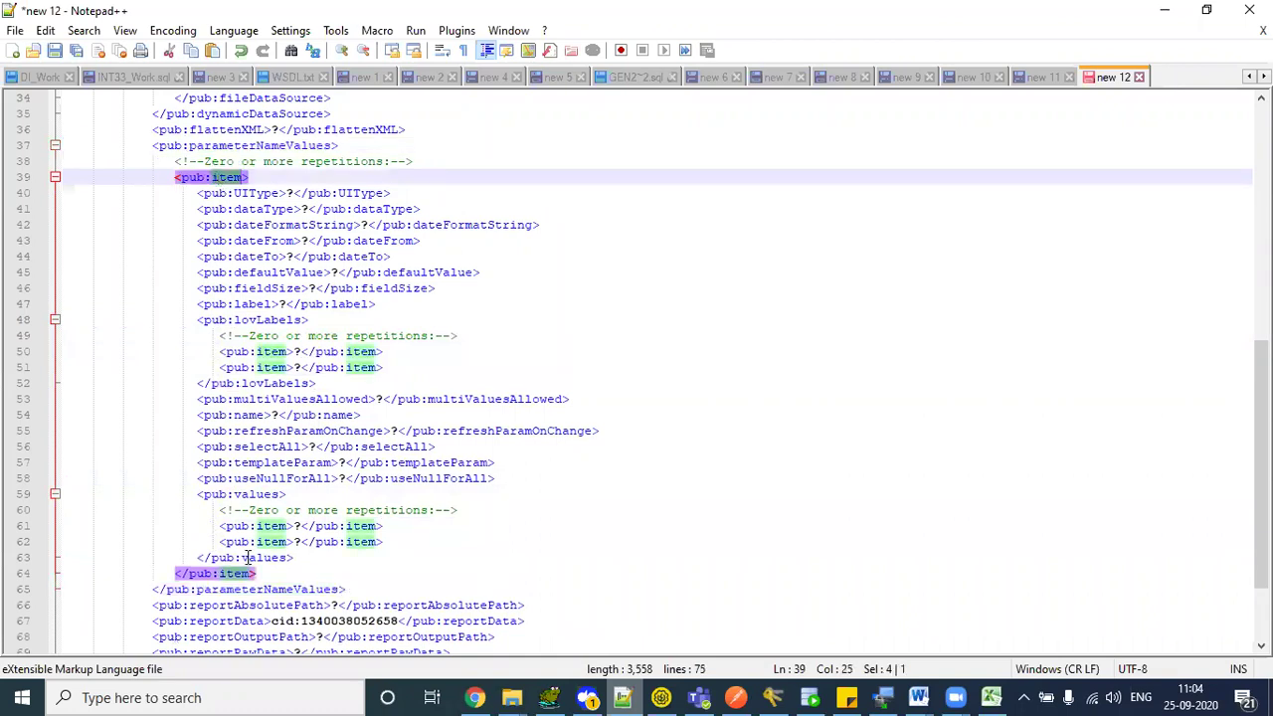
{"action": "double_click", "coordinate": [252, 321]}
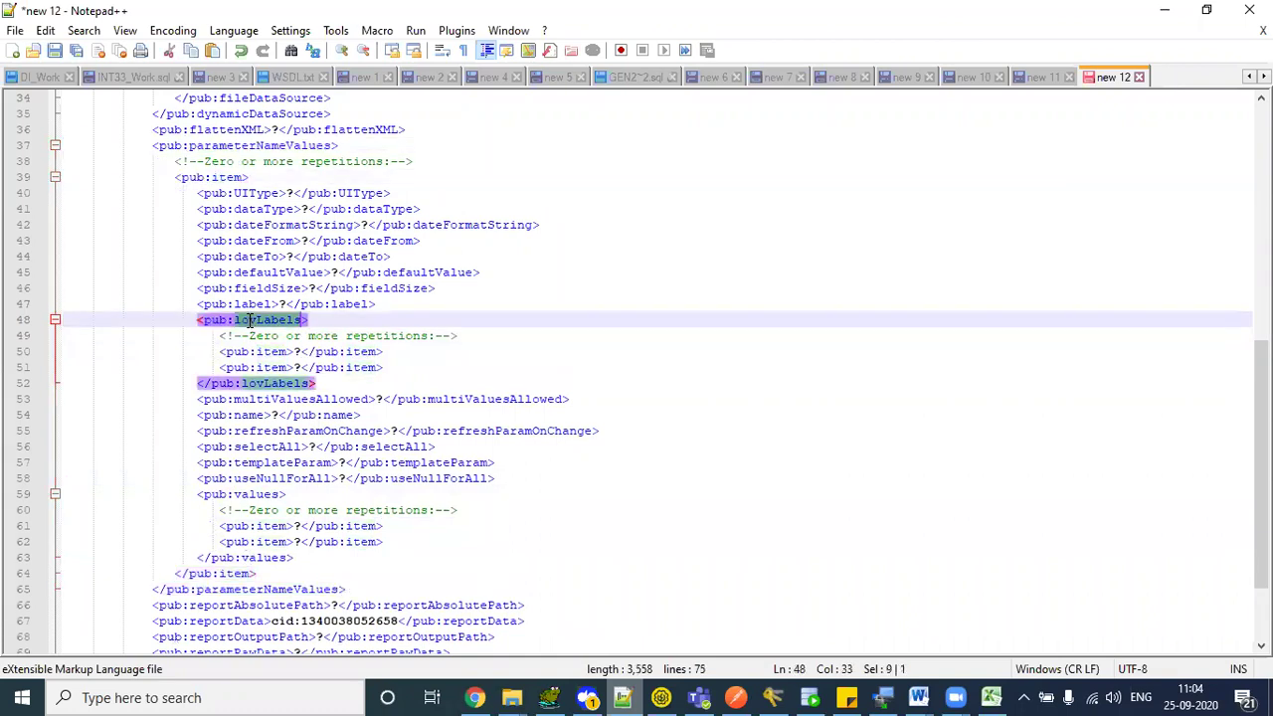
{"action": "double_click", "coordinate": [255, 495]}
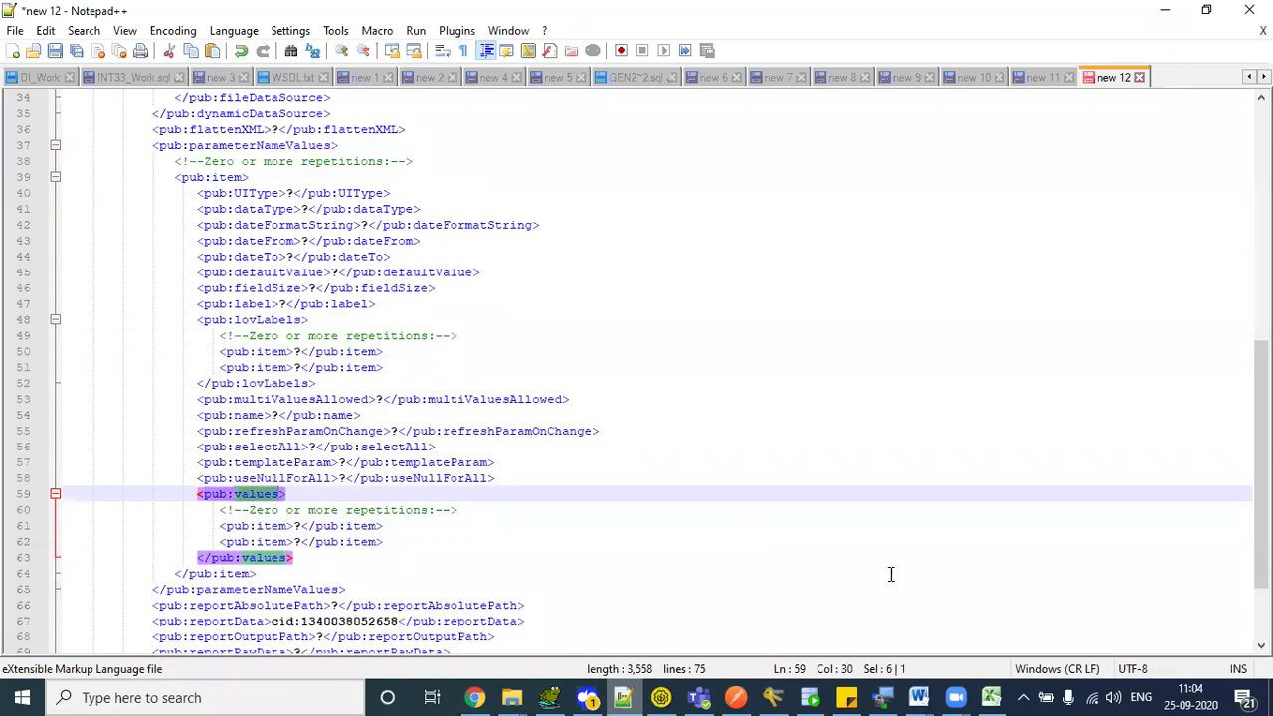
{"action": "scroll", "coordinate": [454, 452], "scroll_direction": "down", "scroll_amount": 1}
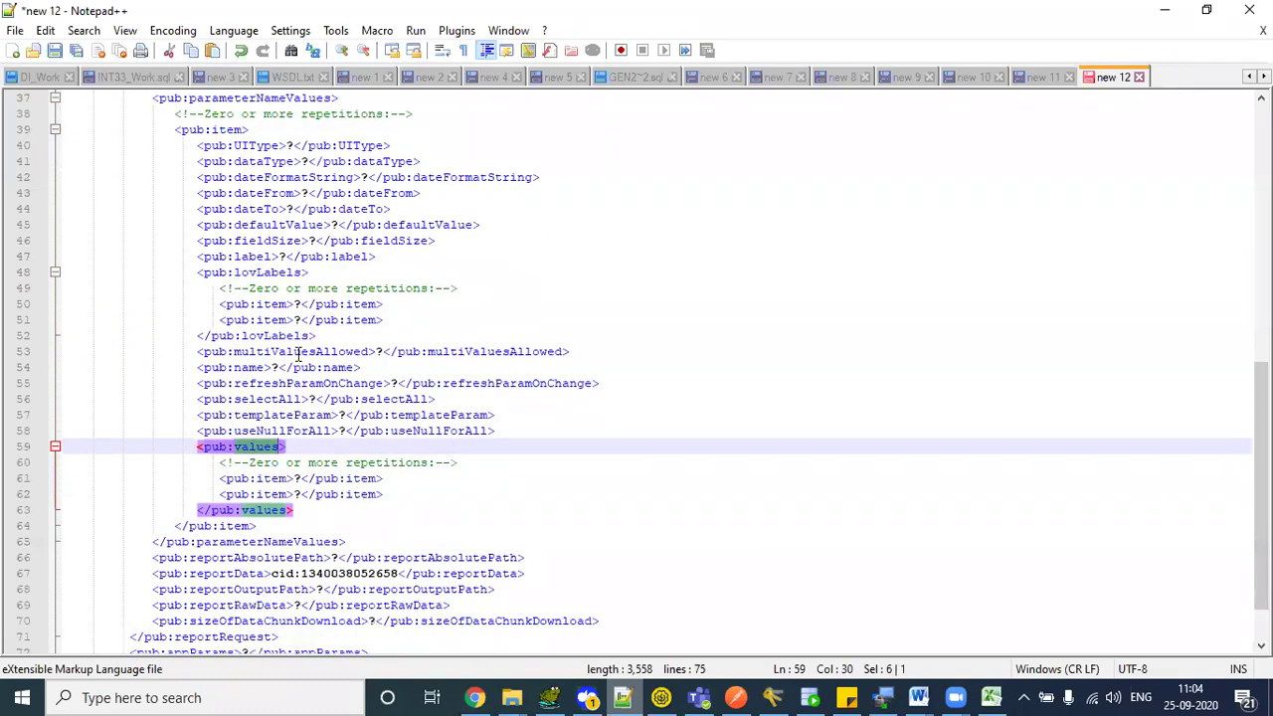
- Point out the multiValuesAllowed, refreshParamOnChange and selectAll placeholder values
{"action": "double_click", "coordinate": [270, 351]}
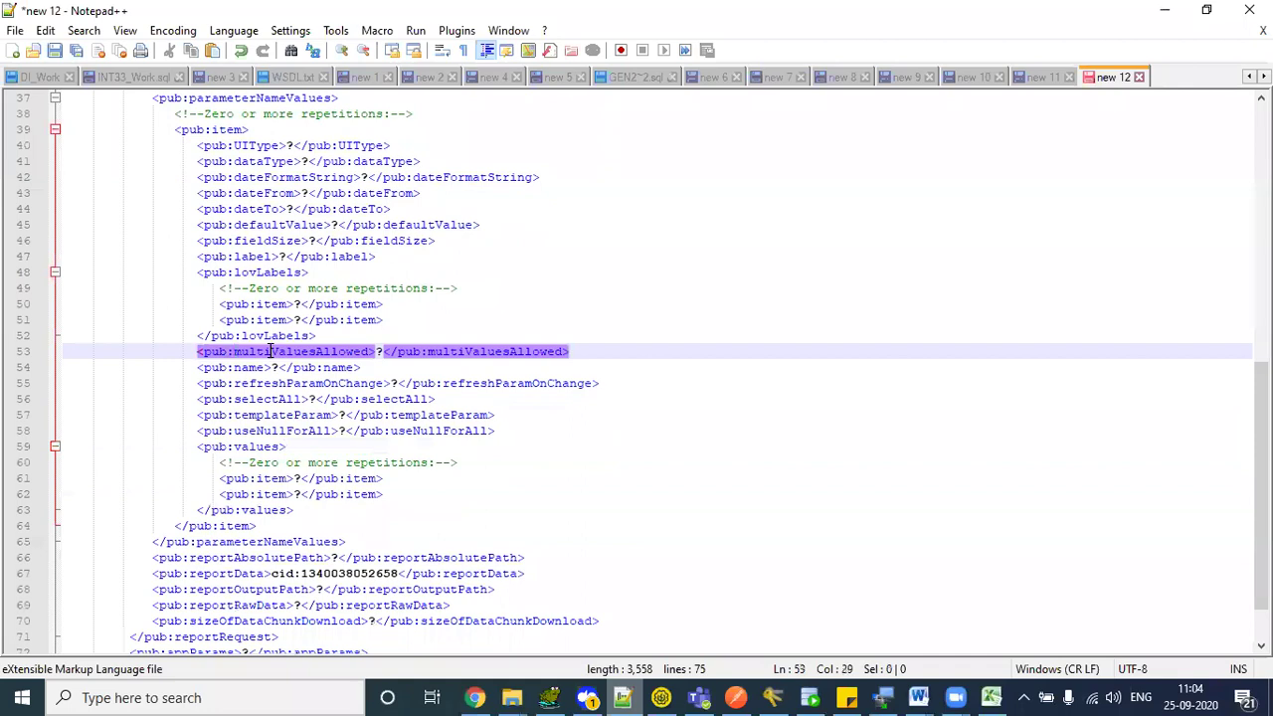
{"action": "left_click_drag", "start_coordinate": [378, 352], "coordinate": [386, 351]}
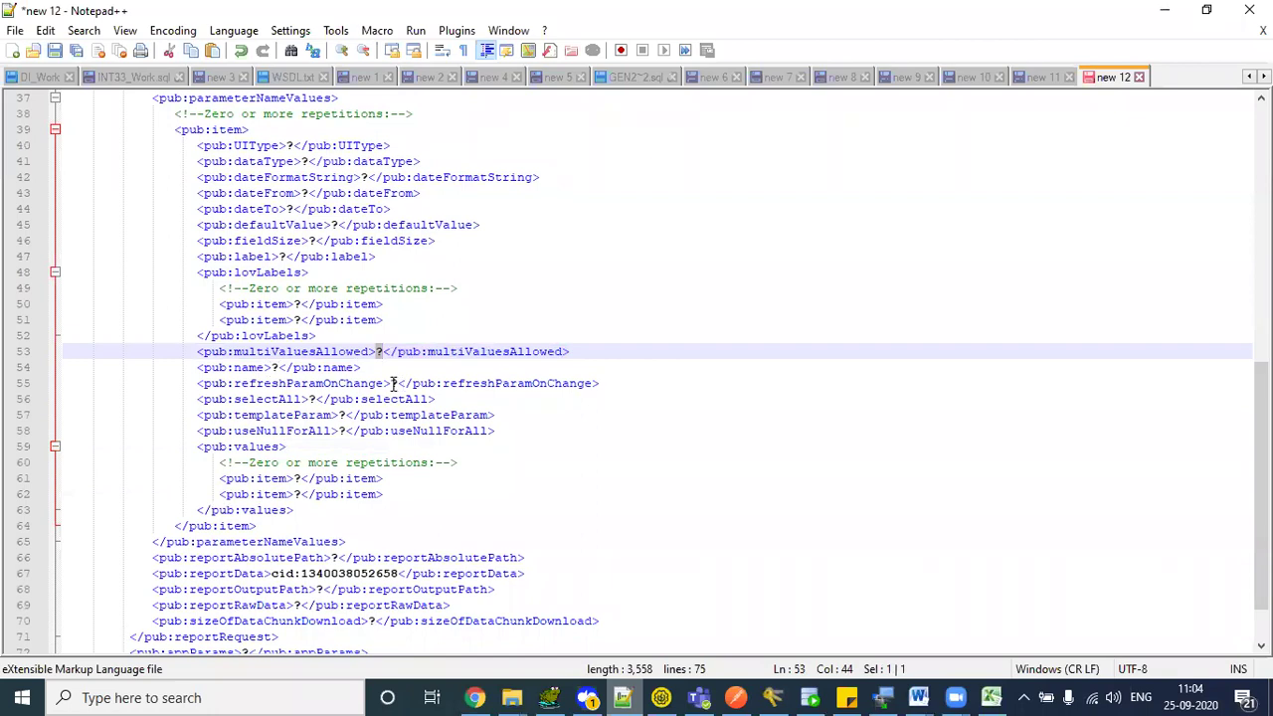
{"action": "left_click_drag", "start_coordinate": [391, 383], "coordinate": [399, 384]}
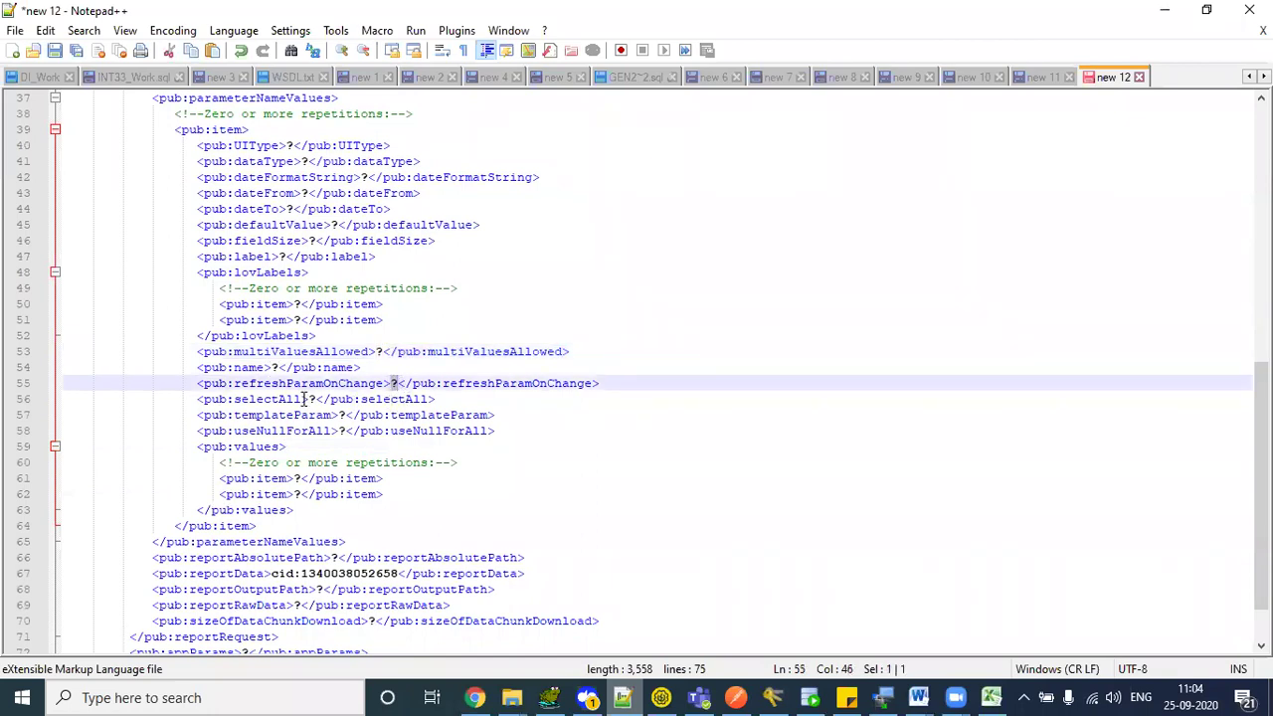
{"action": "left_click_drag", "start_coordinate": [309, 399], "coordinate": [345, 431]}
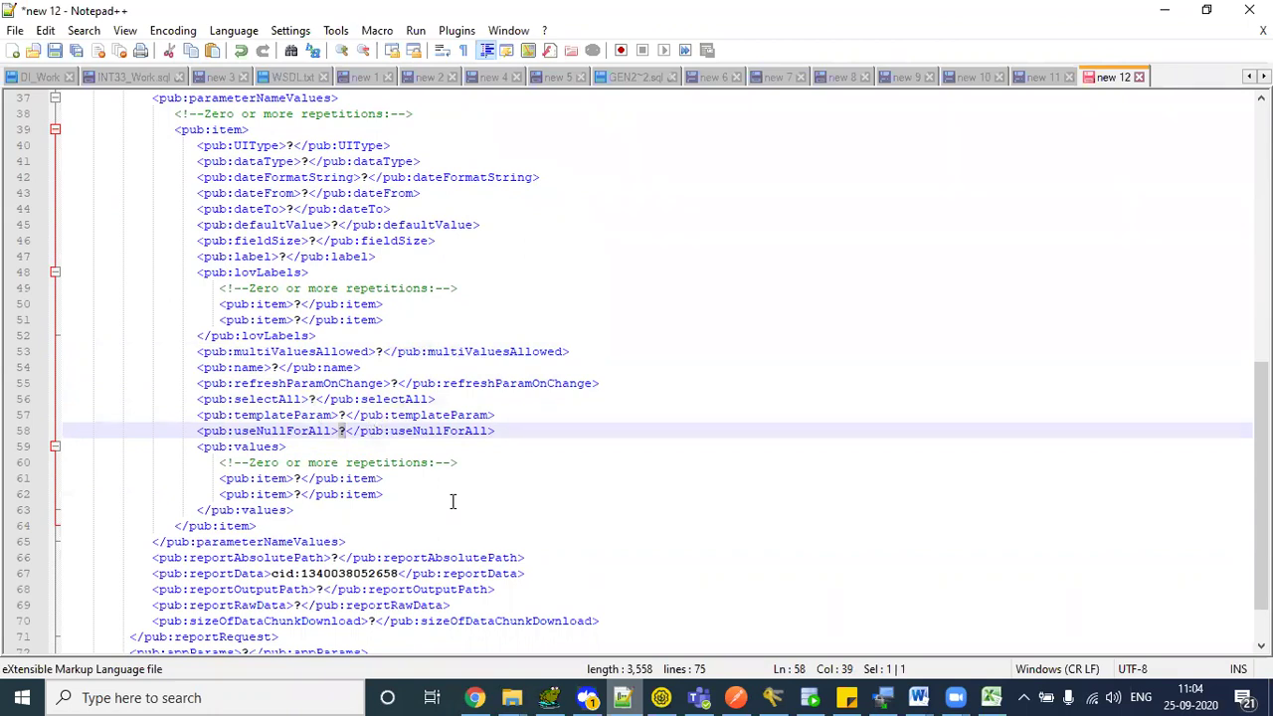
{"action": "scroll", "coordinate": [573, 552], "scroll_direction": "down", "scroll_amount": 2}
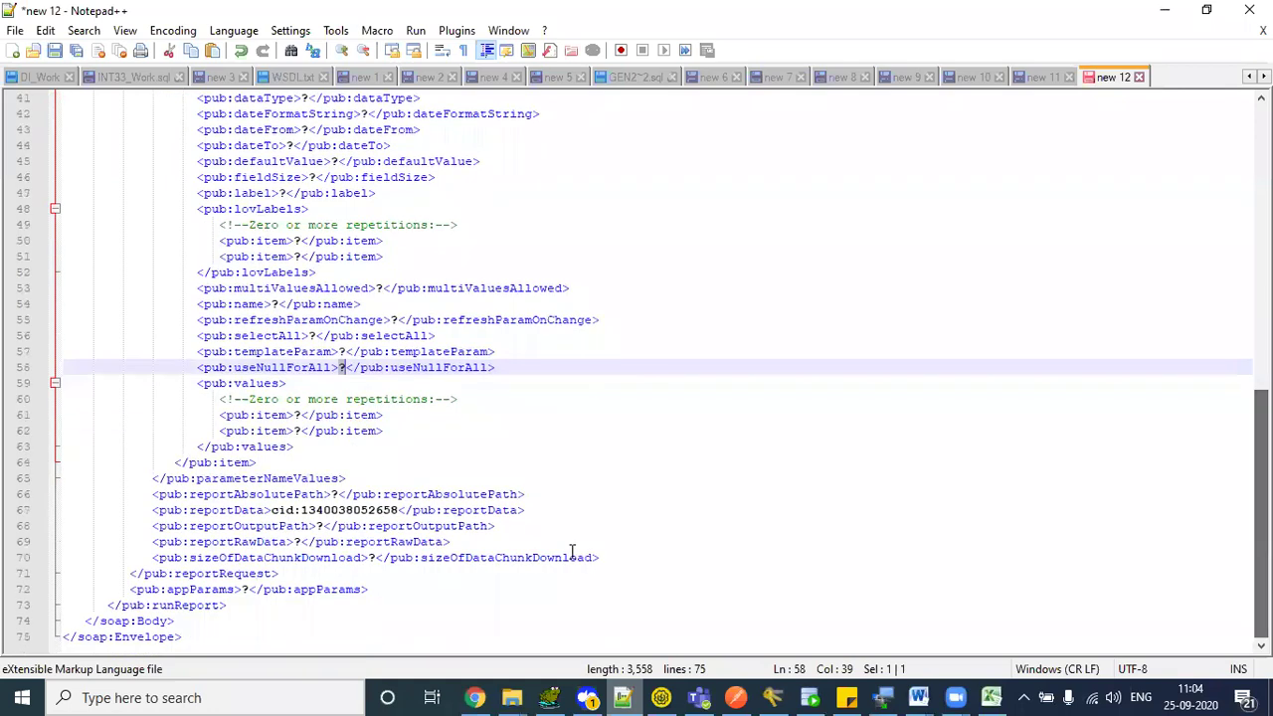
{"action": "left_click_drag", "start_coordinate": [208, 513], "coordinate": [487, 522]}
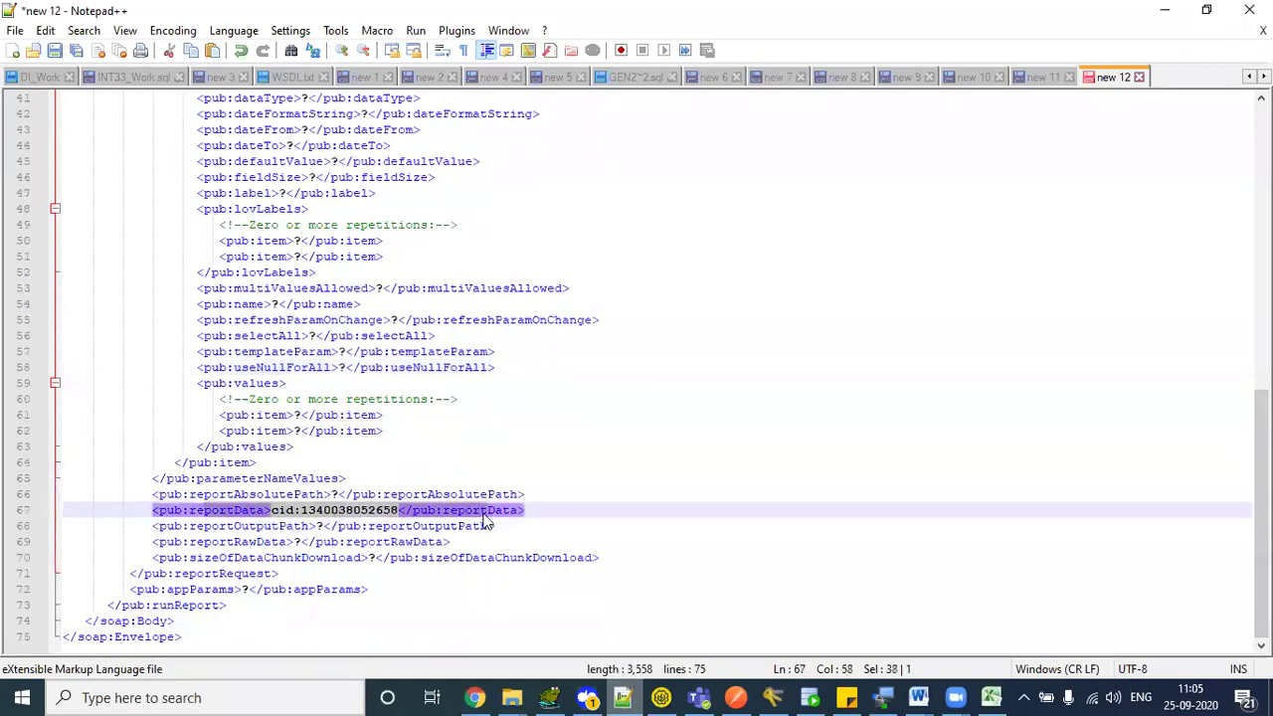
{"action": "double_click", "coordinate": [344, 512]}
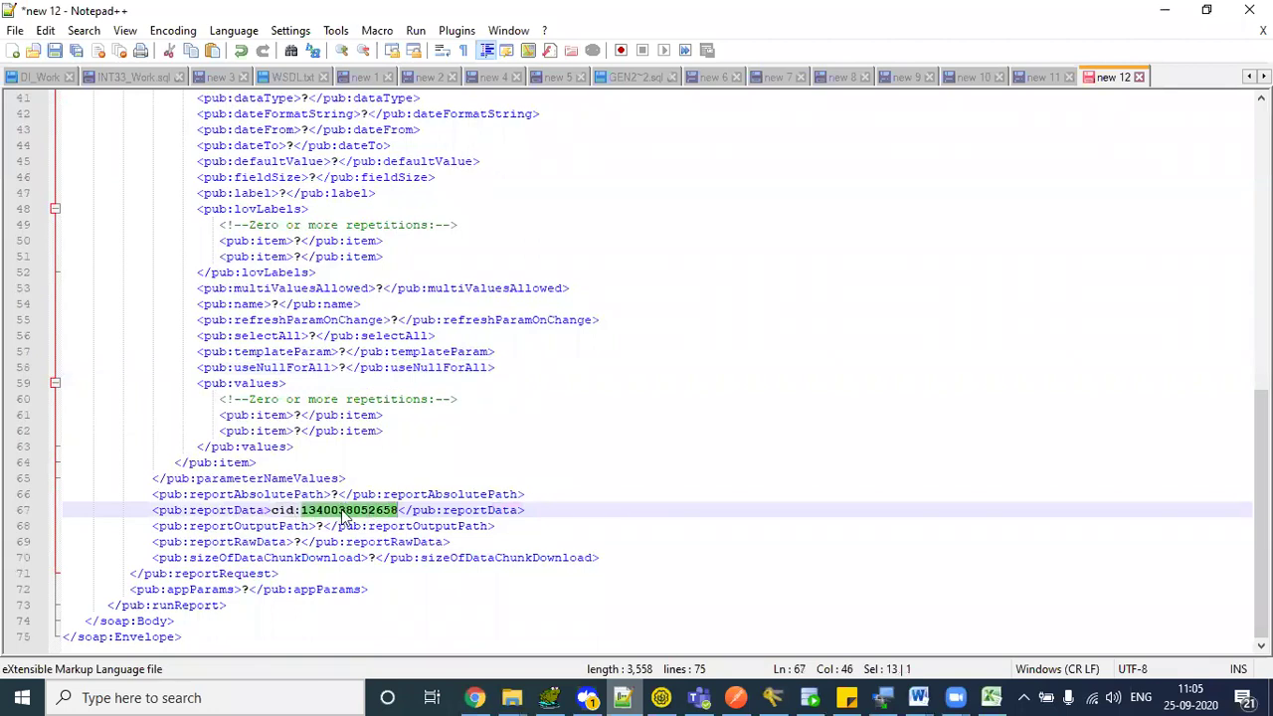
{"action": "left_click", "coordinate": [340, 511]}
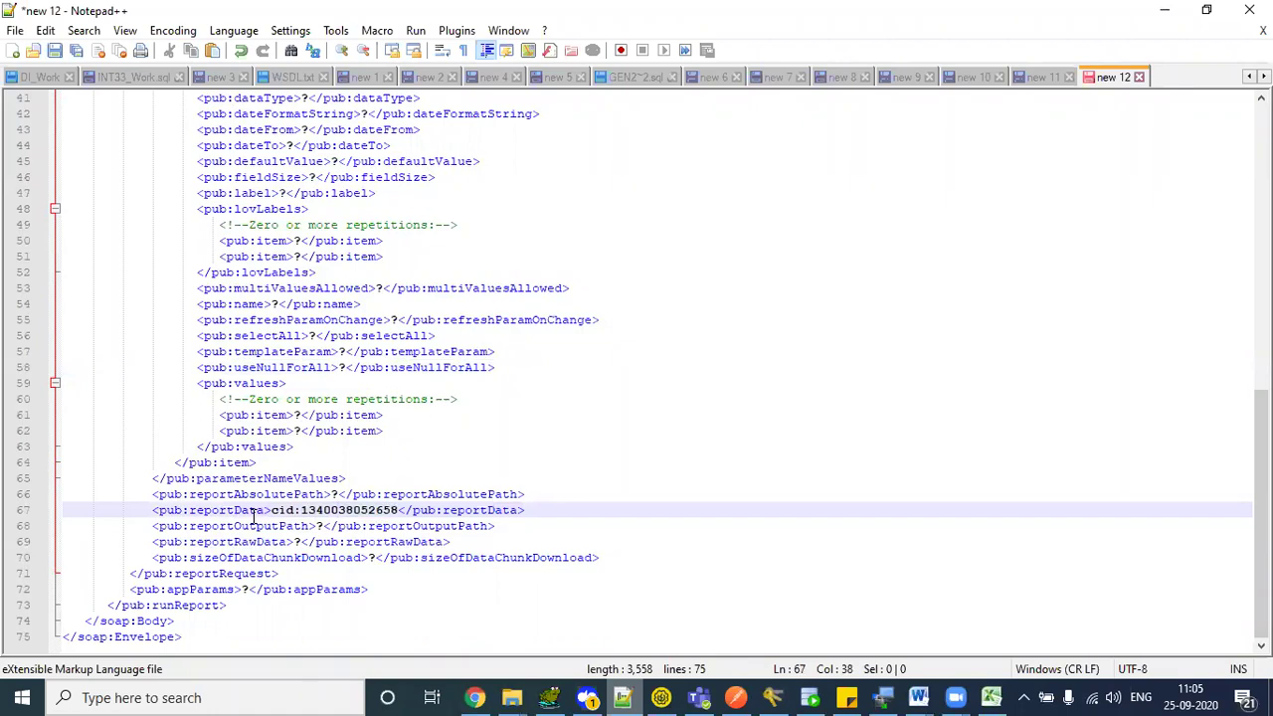
{"action": "left_click_drag", "start_coordinate": [242, 511], "coordinate": [453, 518]}
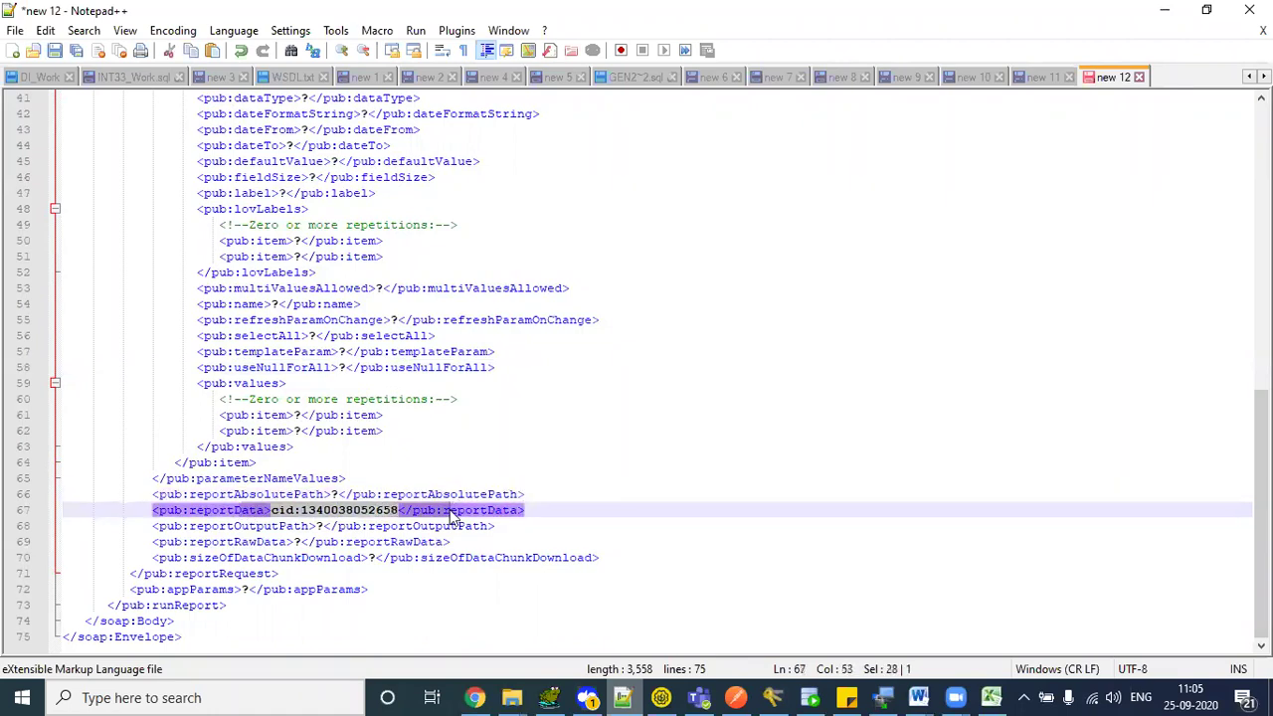
{"action": "left_click", "coordinate": [345, 497]}
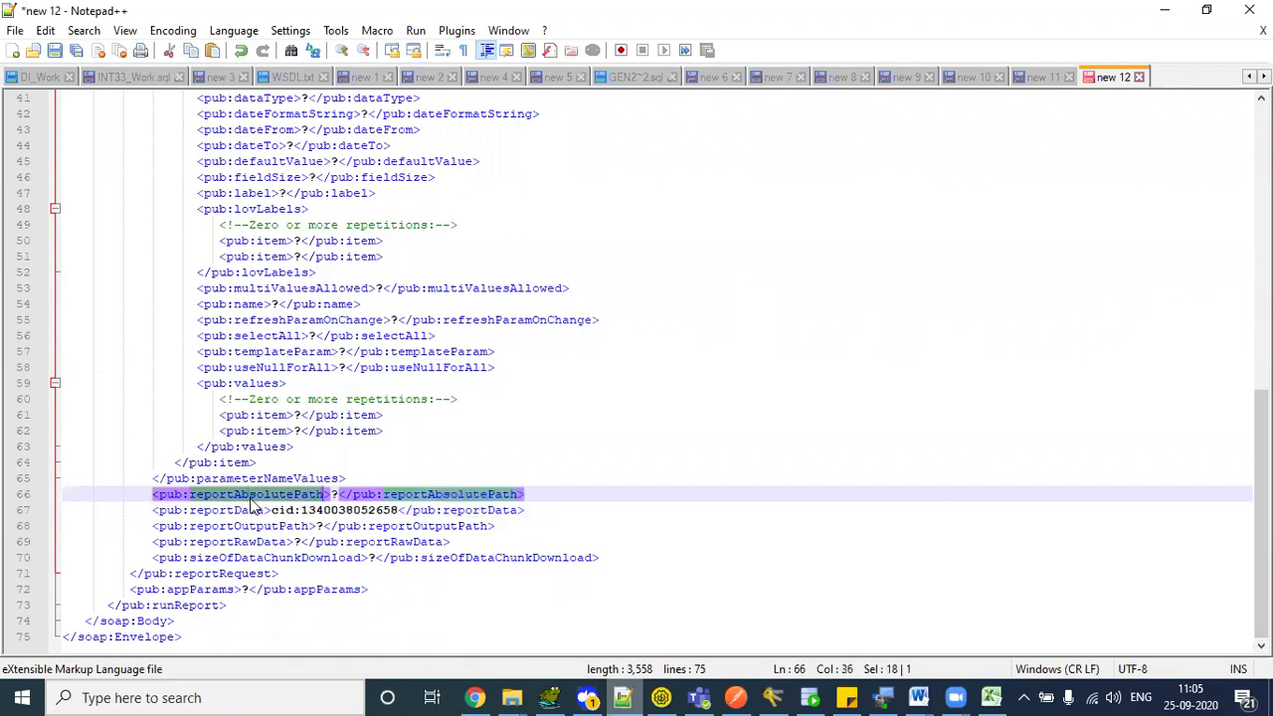
{"action": "left_click", "coordinate": [333, 494]}
{"action": "left_click_drag", "start_coordinate": [333, 495], "coordinate": [340, 495]}
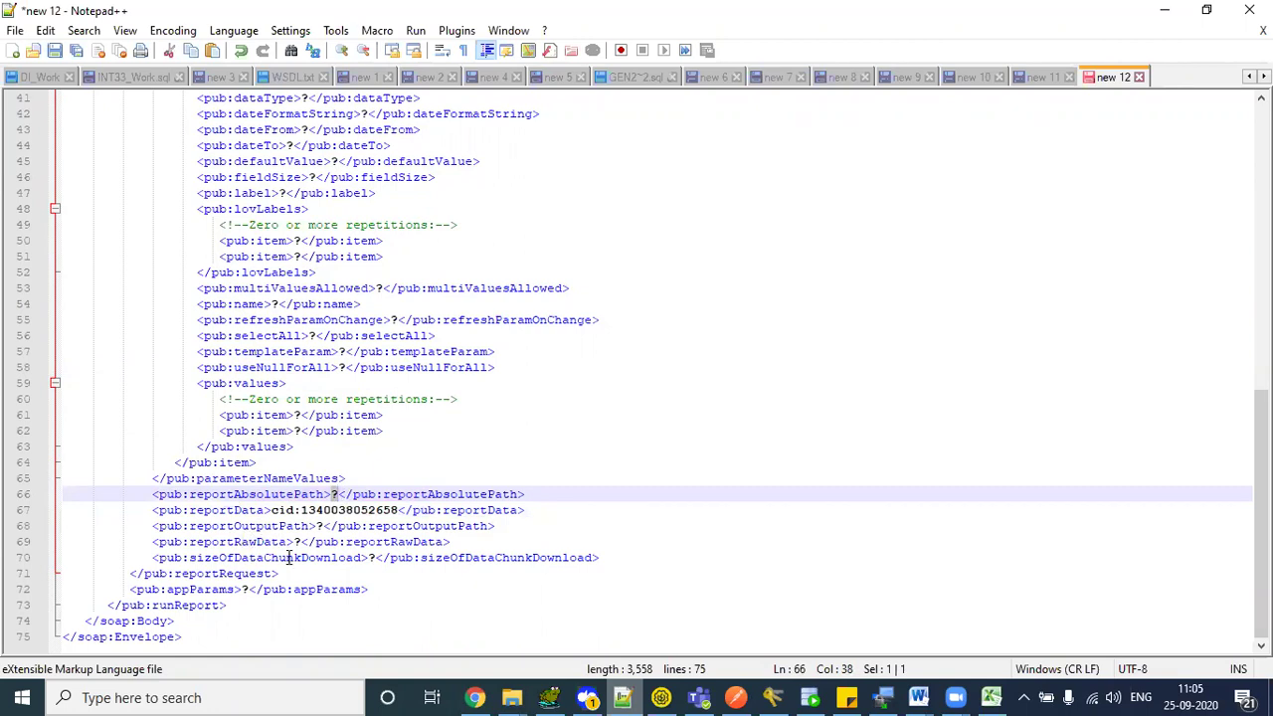
- Edit the line 70 sizeOfDataChunkDownload placeholder, trying -1 and 10, and settle on 1
{"action": "left_click", "coordinate": [289, 559]}
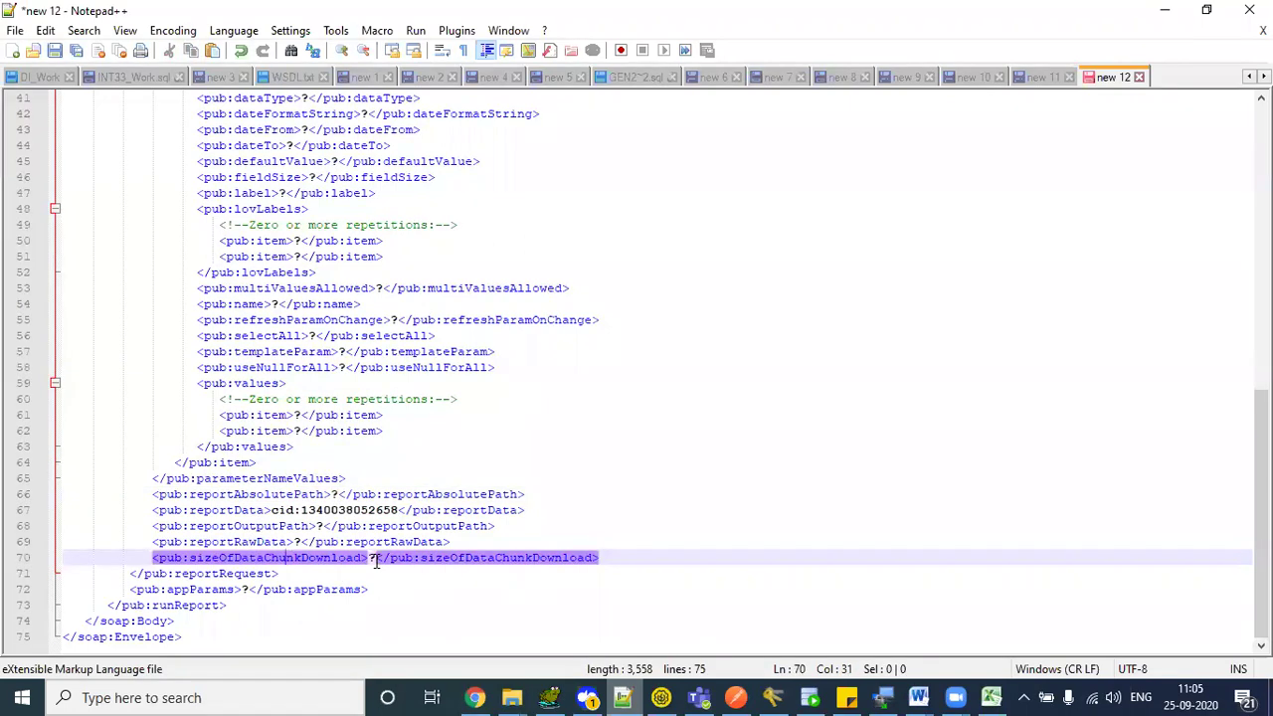
{"action": "left_click", "coordinate": [372, 558]}
{"action": "key", "text": "shift+Right"}
{"action": "type", "text": "-1"}
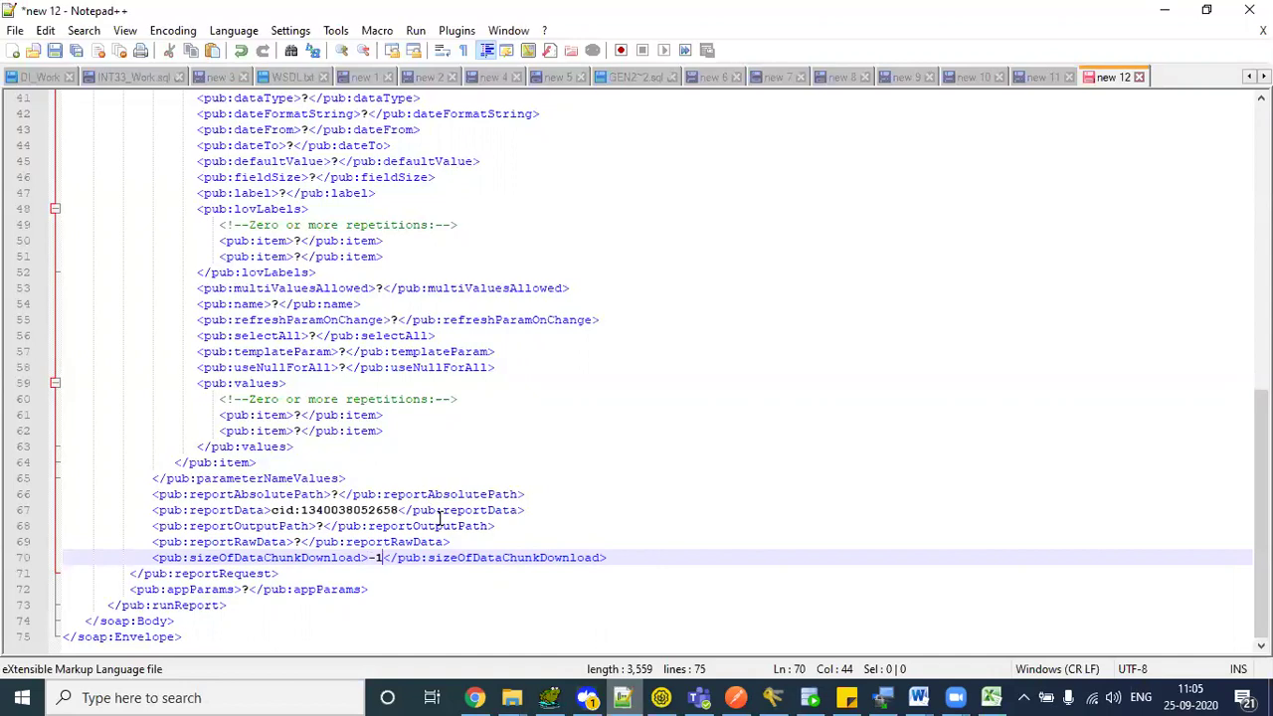
{"action": "key", "text": "BackSpace"}
{"action": "key", "text": "BackSpace"}
{"action": "type", "text": "1"}
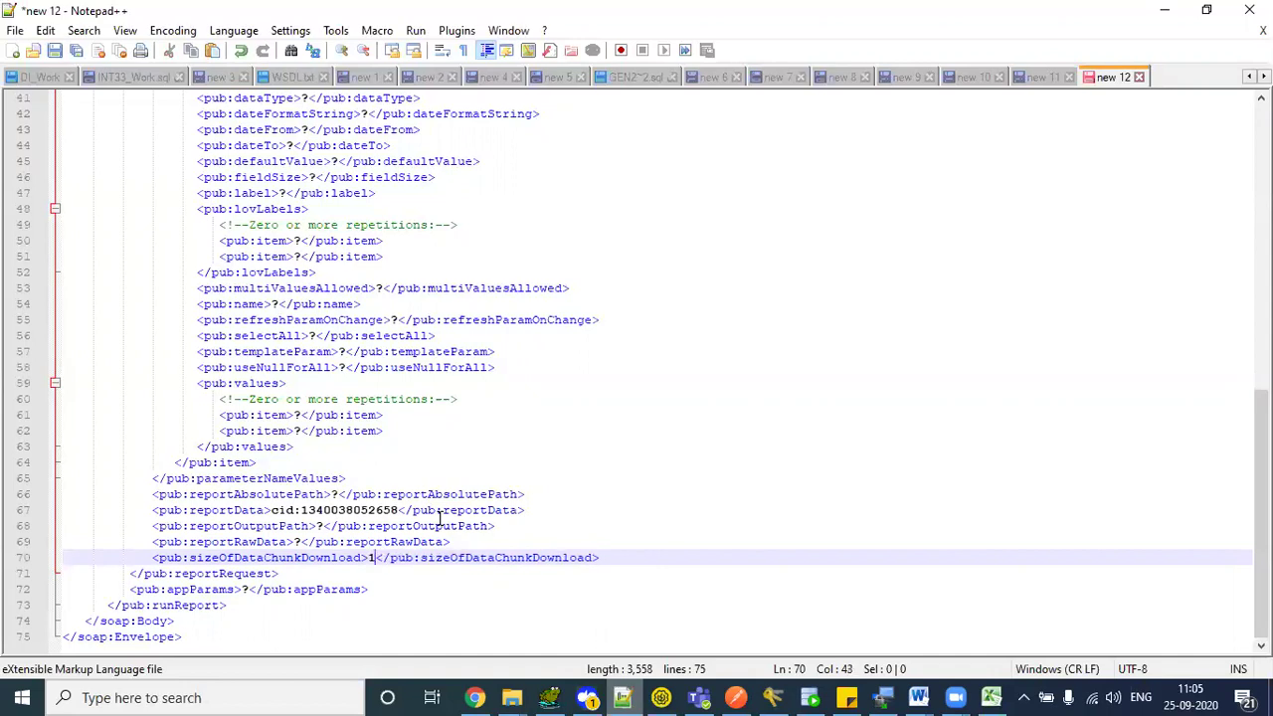
{"action": "type", "text": "0"}
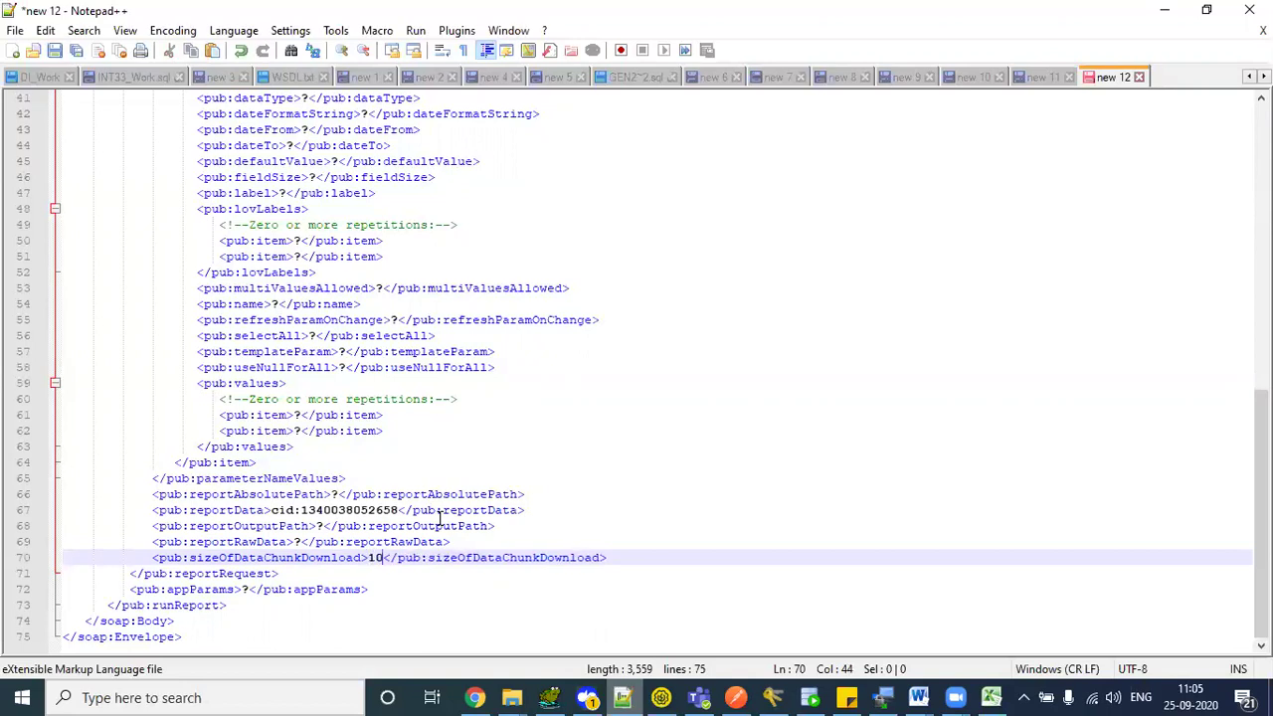
{"action": "key", "text": "BackSpace"}
{"action": "key", "text": "BackSpace"}
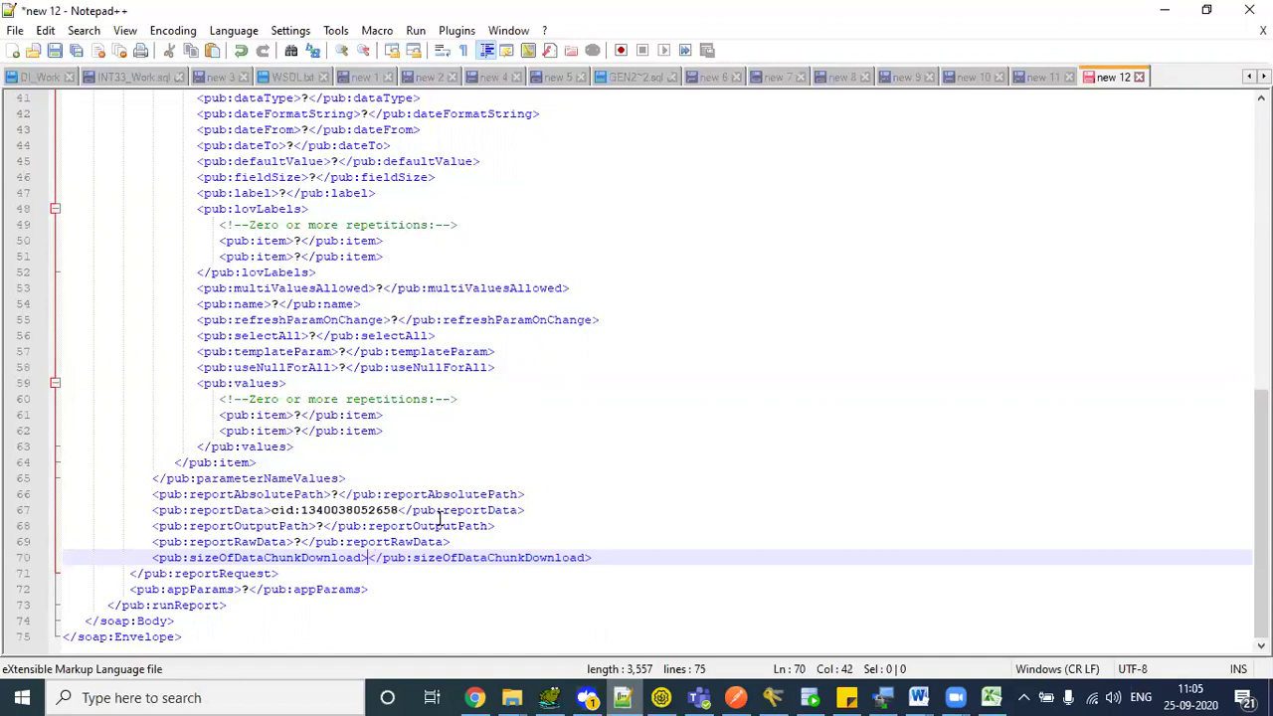
{"action": "type", "text": "-1"}
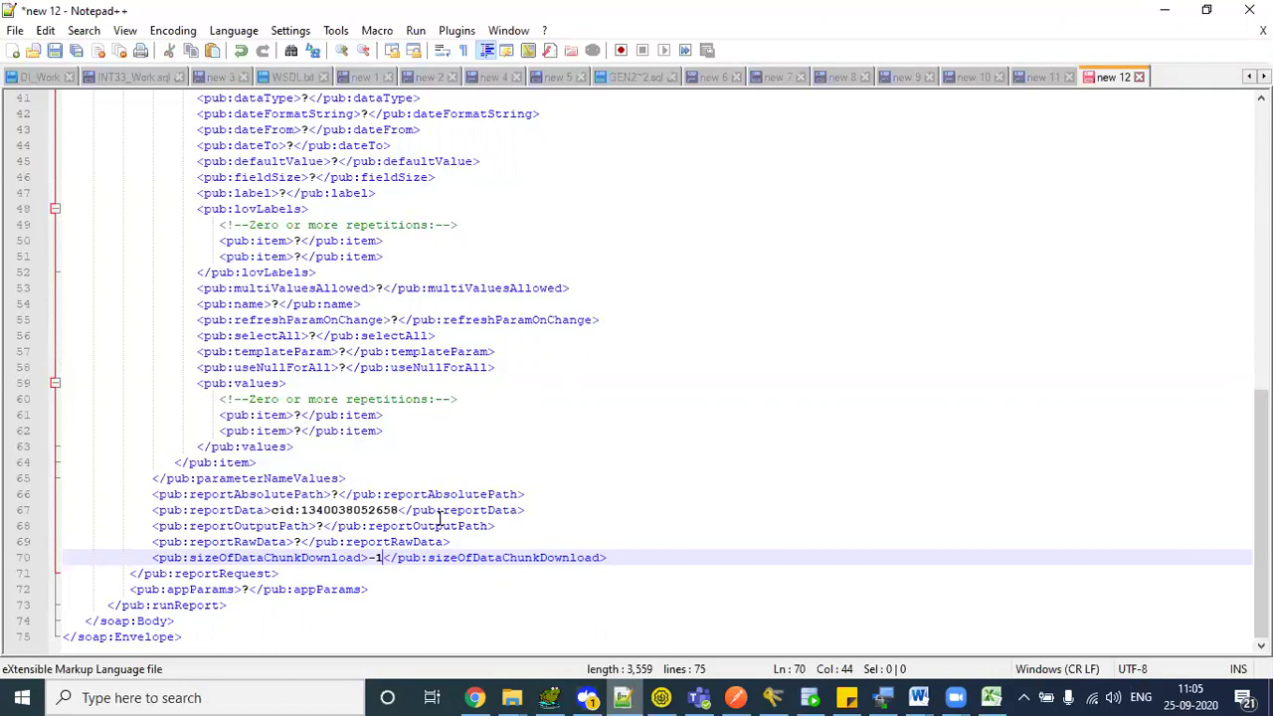
{"action": "key", "text": "BackSpace"}
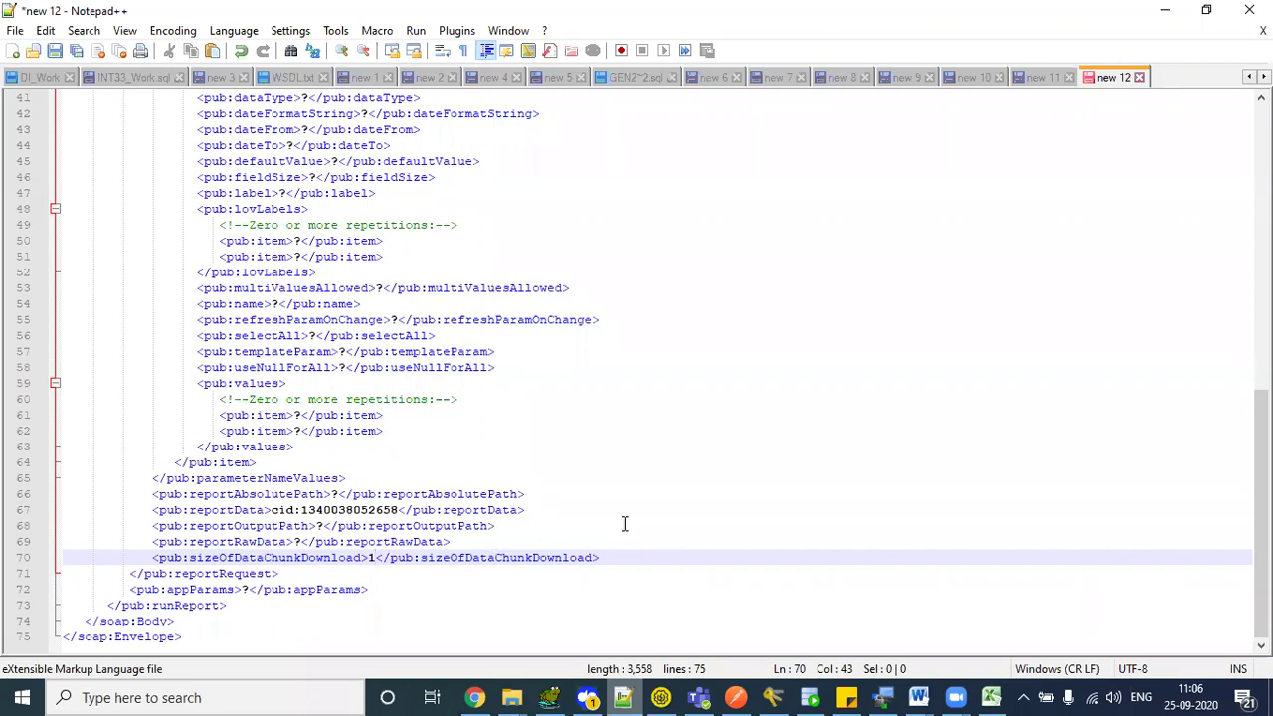
{"action": "left_click_drag", "start_coordinate": [286, 429], "coordinate": [525, 495]}
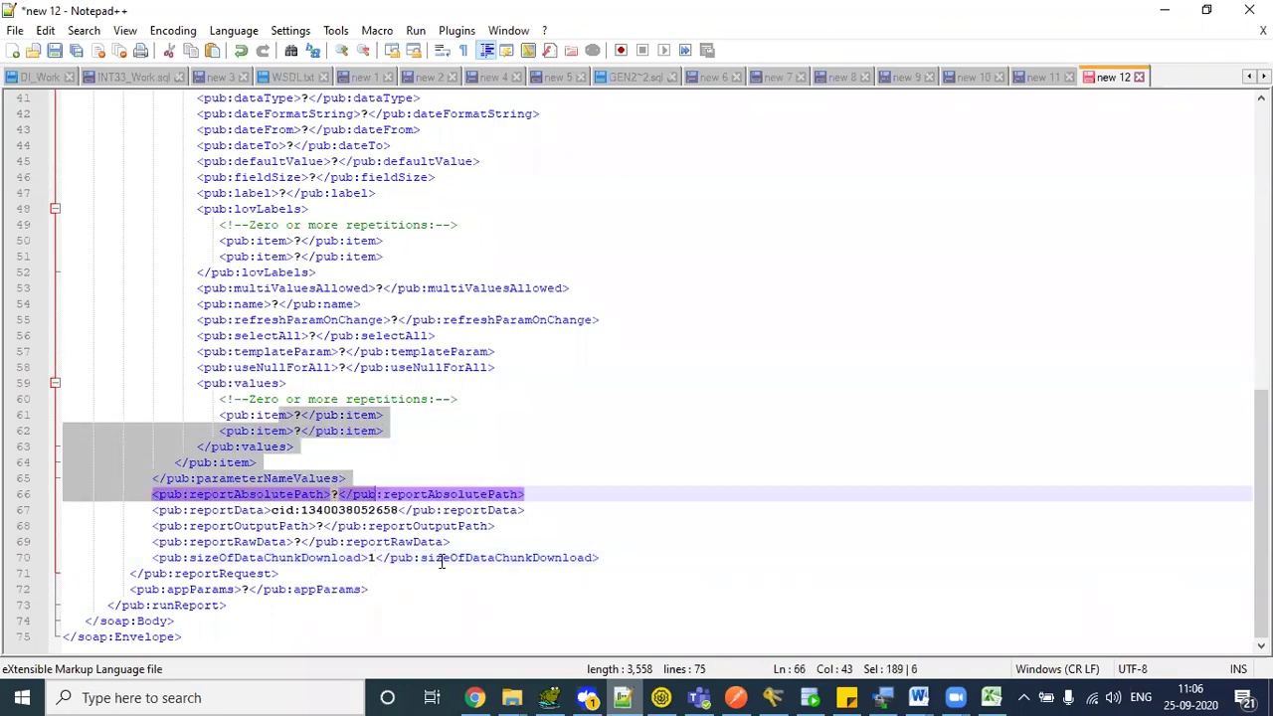
{"action": "left_click", "coordinate": [494, 568]}
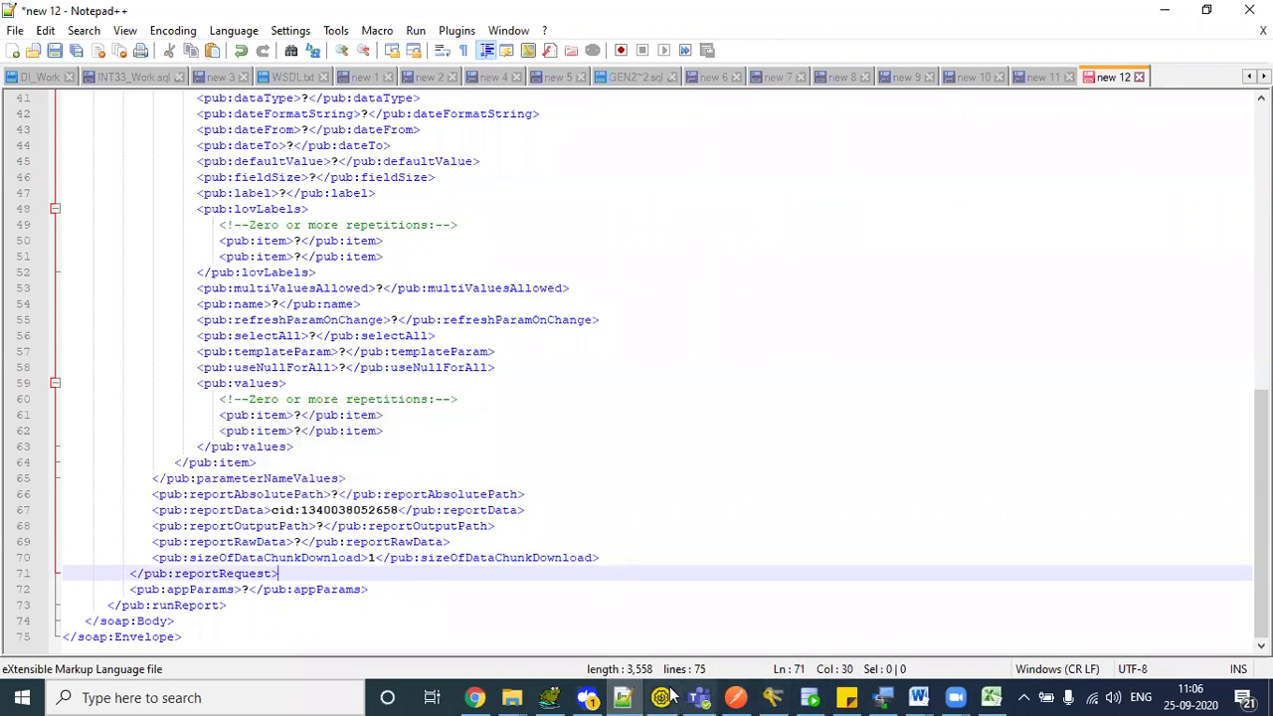
- Open runReport's Request 1 and delete the blank line 6 from its XML
{"action": "left_click", "coordinate": [561, 649]}
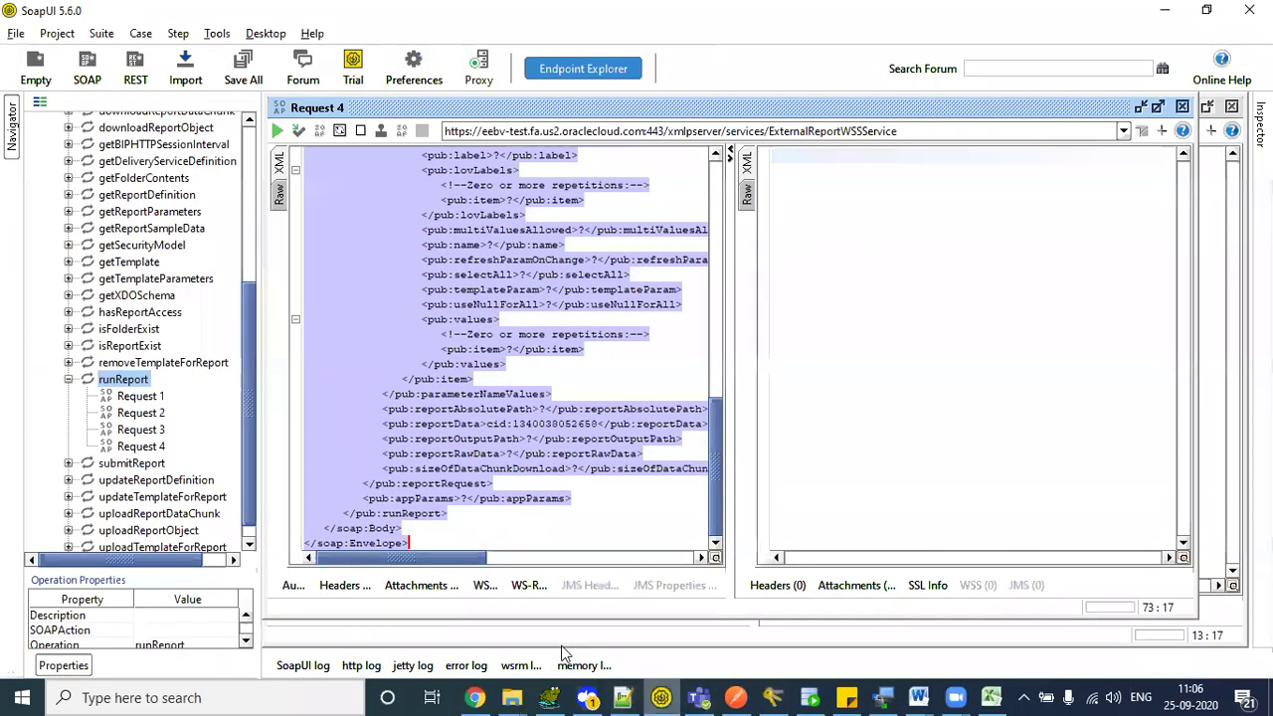
{"action": "left_click", "coordinate": [130, 400]}
{"action": "double_click", "coordinate": [129, 403]}
{"action": "left_click", "coordinate": [358, 229]}
{"action": "key", "text": "BackSpace"}
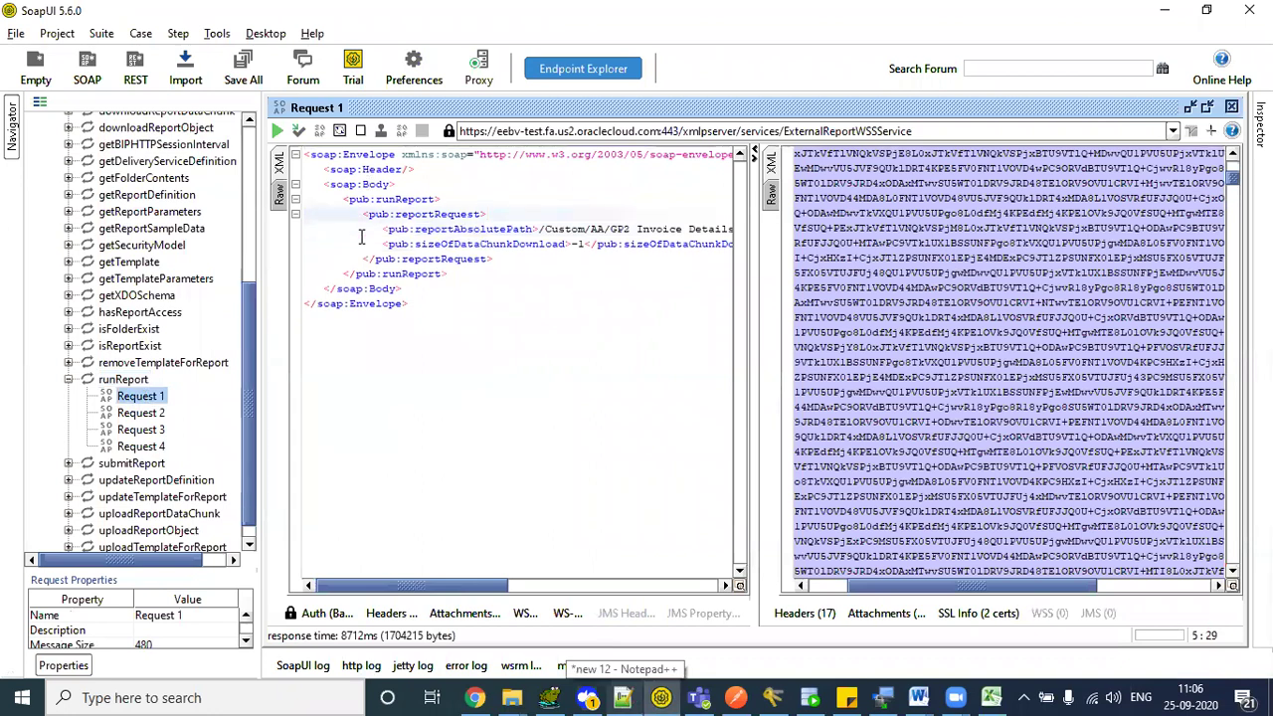
- Review Request 1's Custom/GP2 Invoice Details RPT report path and -1 chunk size
{"action": "double_click", "coordinate": [405, 199]}
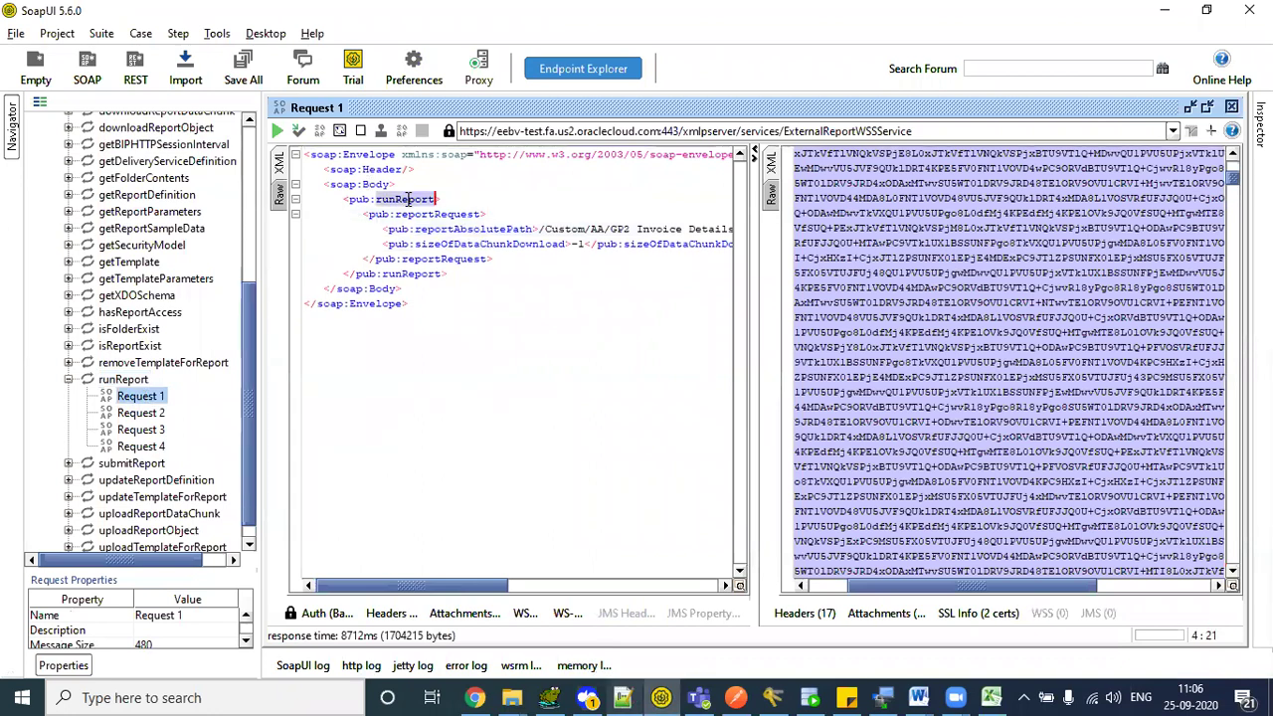
{"action": "left_click_drag", "start_coordinate": [415, 589], "coordinate": [442, 587]}
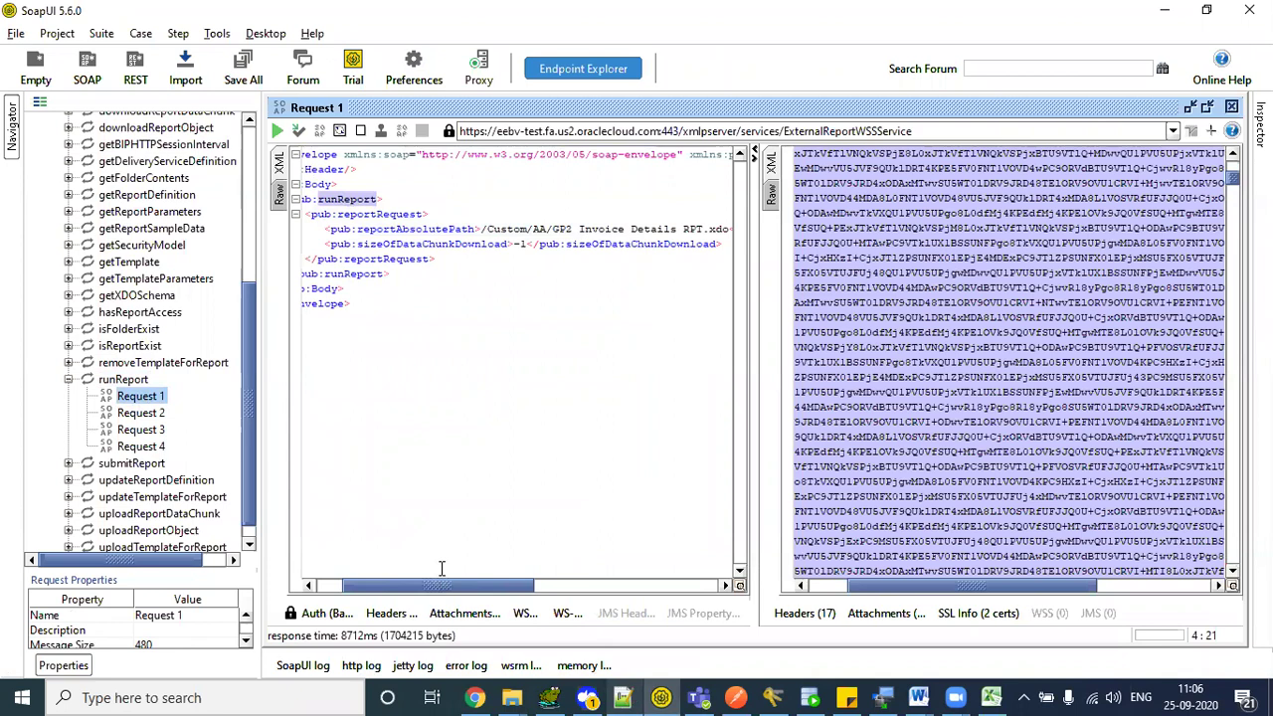
{"action": "double_click", "coordinate": [406, 231]}
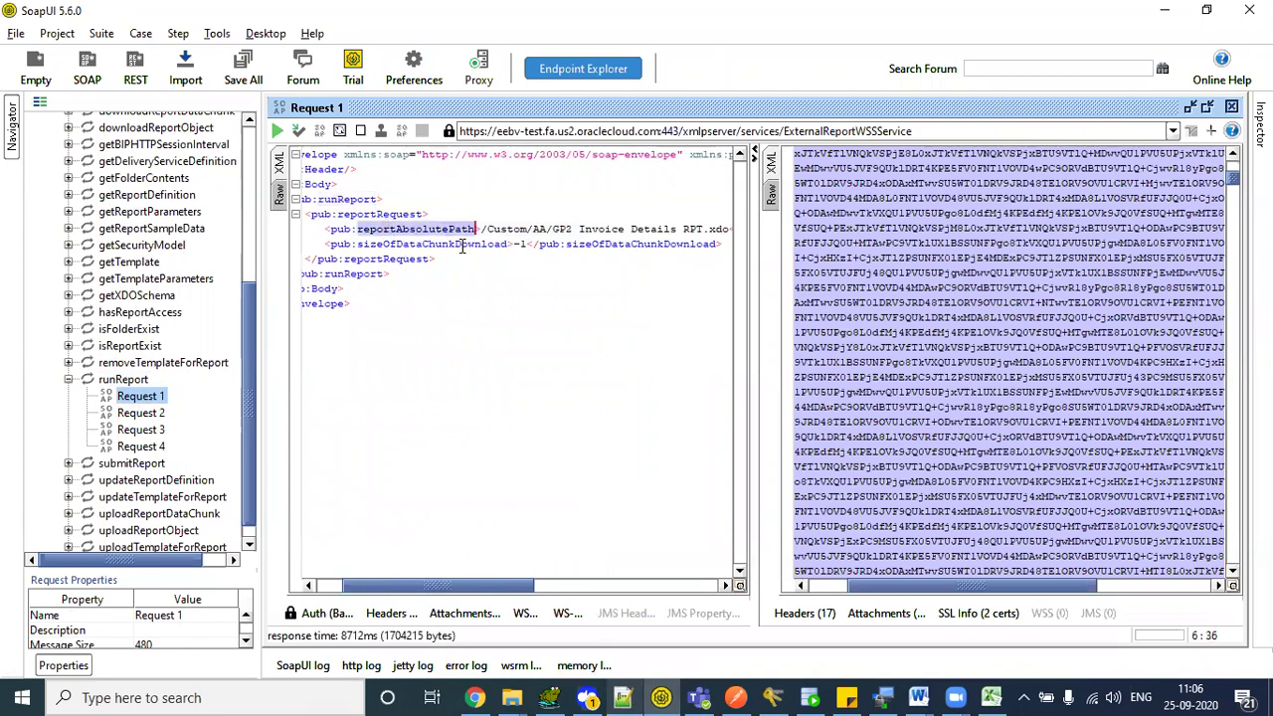
{"action": "double_click", "coordinate": [463, 246]}
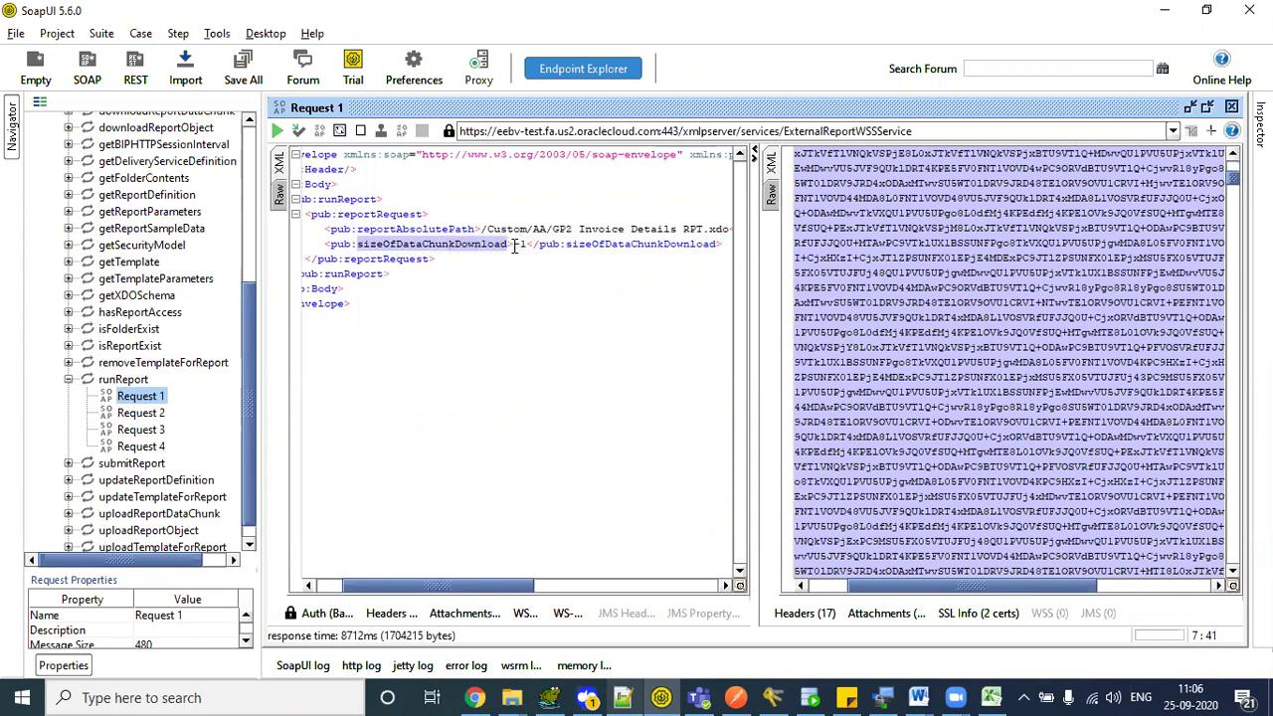
{"action": "double_click", "coordinate": [517, 245]}
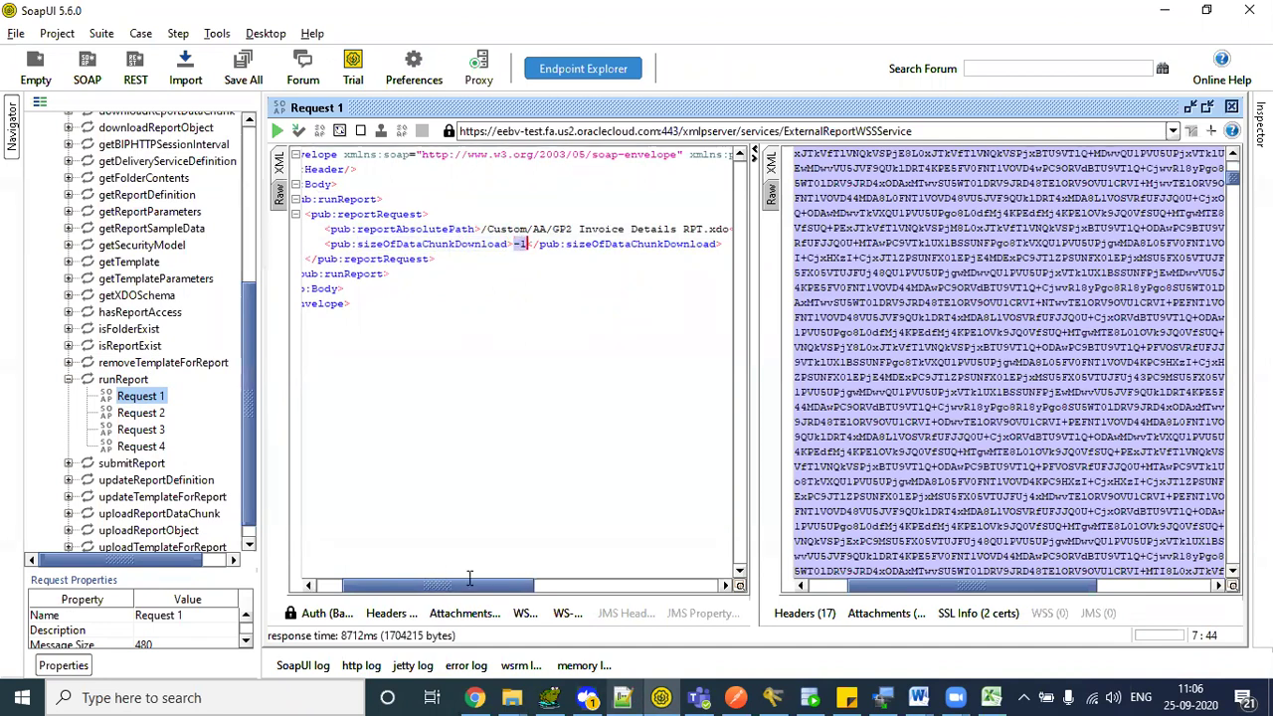
{"action": "left_click_drag", "start_coordinate": [470, 582], "coordinate": [509, 582]}
{"action": "double_click", "coordinate": [412, 229]}
{"action": "left_click", "coordinate": [461, 230]}
{"action": "mouse_move", "coordinate": [461, 230]}
{"action": "left_mouse_down"}
{"action": "mouse_move", "coordinate": [626, 231]}
{"action": "mouse_move", "coordinate": [463, 229]}
{"action": "left_mouse_up"}
{"action": "left_click", "coordinate": [639, 229]}
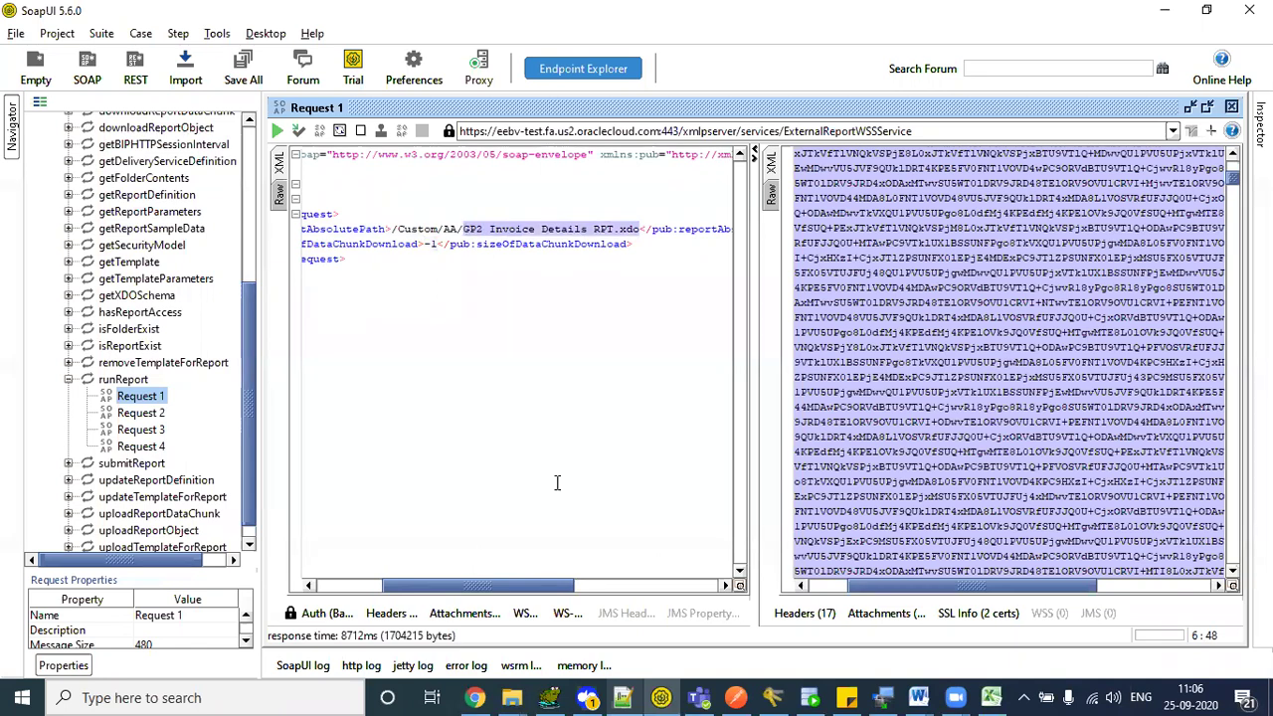
{"action": "left_click", "coordinate": [474, 697]}
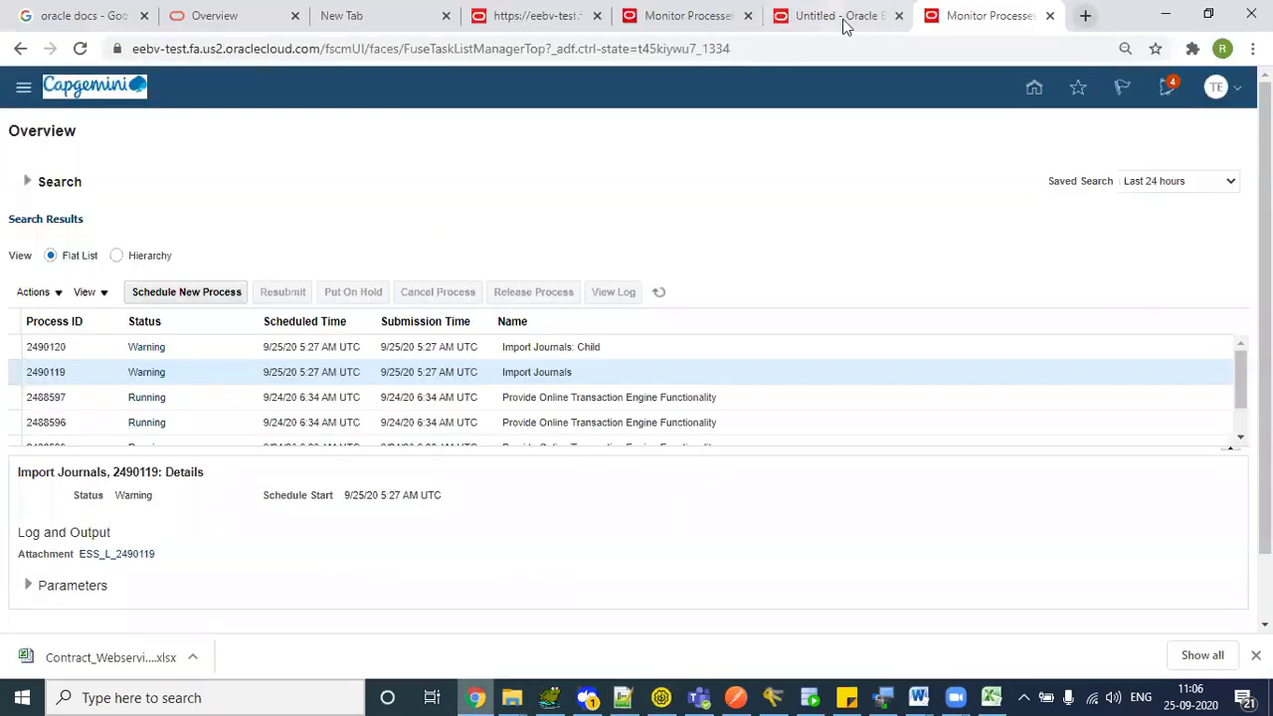
- Leave the unsaved Untitled data model for the BI Catalog
{"action": "left_click", "coordinate": [844, 20]}
{"action": "left_click", "coordinate": [802, 112]}
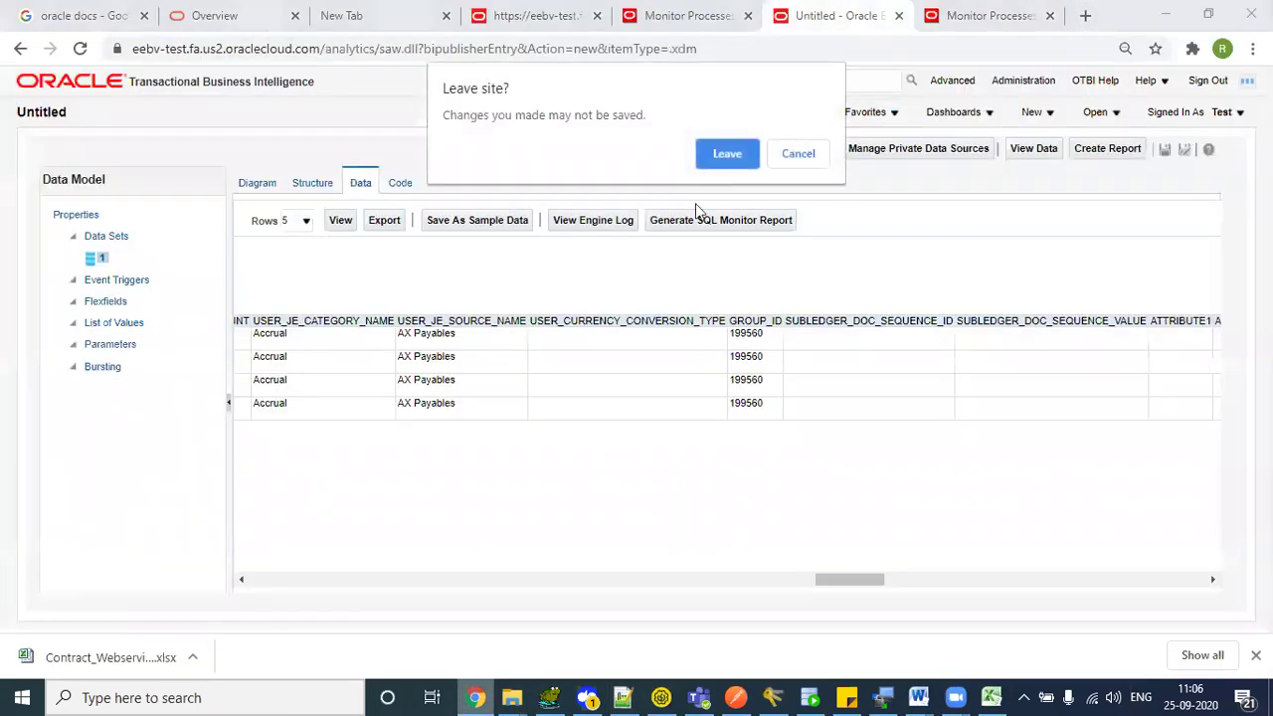
{"action": "left_click", "coordinate": [725, 155]}
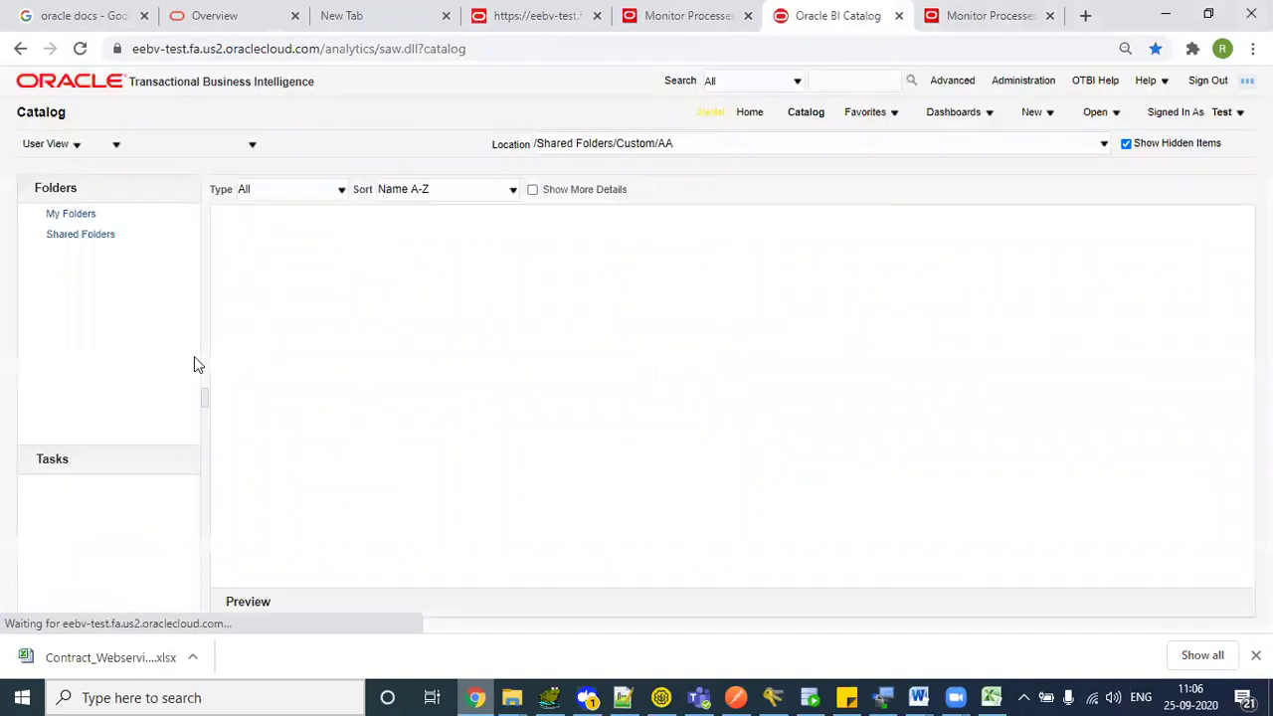
- Locate GP2 Invoice Details RPT under Shared Folders/Custom/AA, then return to SoapUI's runReport request
{"action": "left_click", "coordinate": [70, 237]}
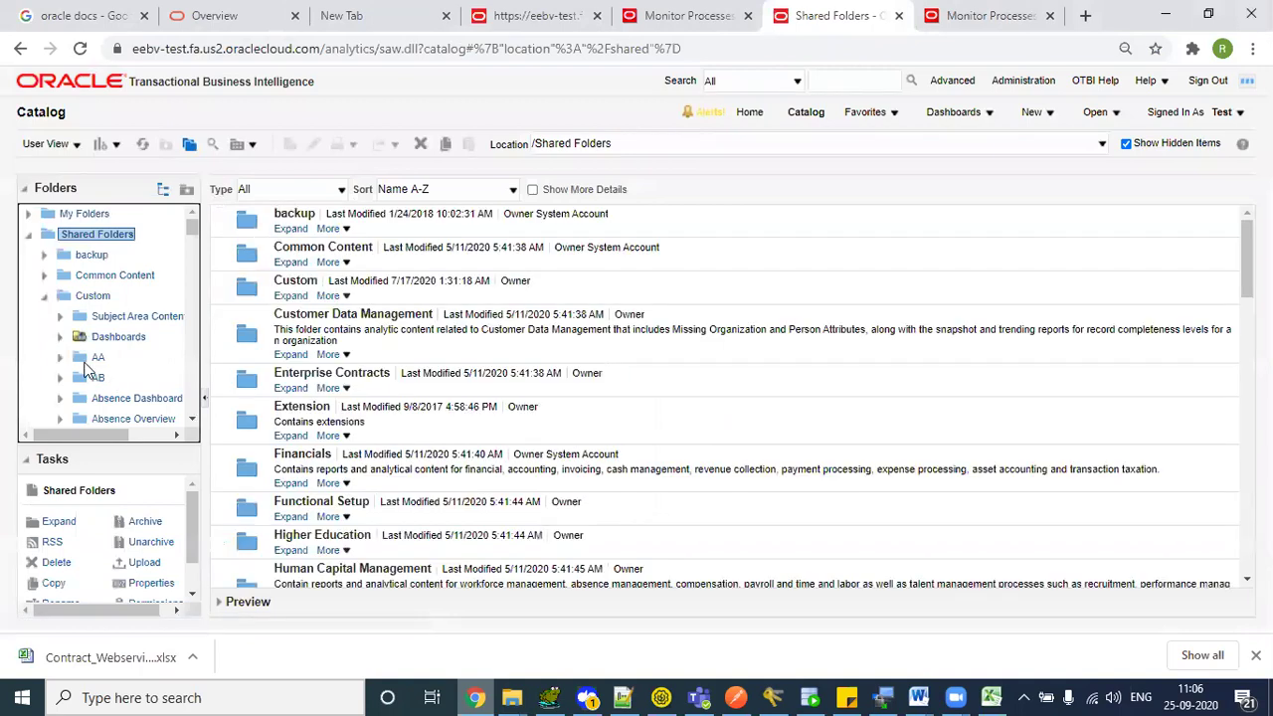
{"action": "left_click", "coordinate": [80, 357]}
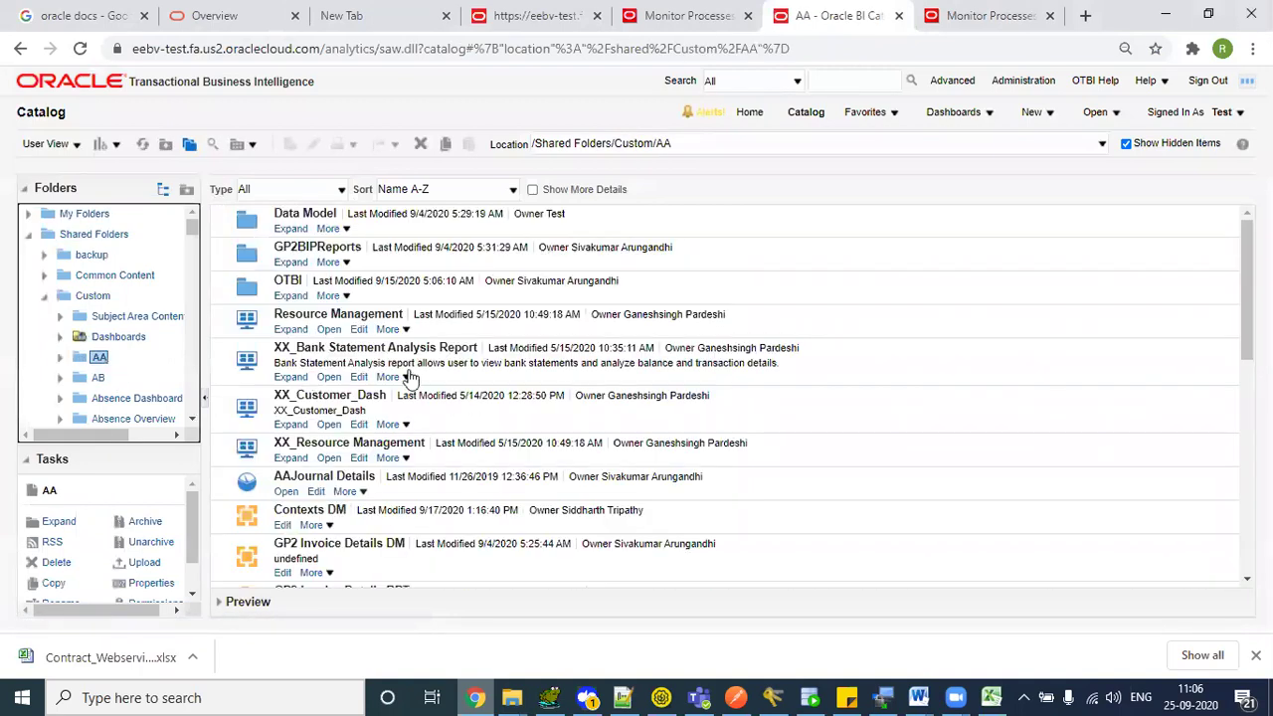
{"action": "left_click", "coordinate": [436, 542]}
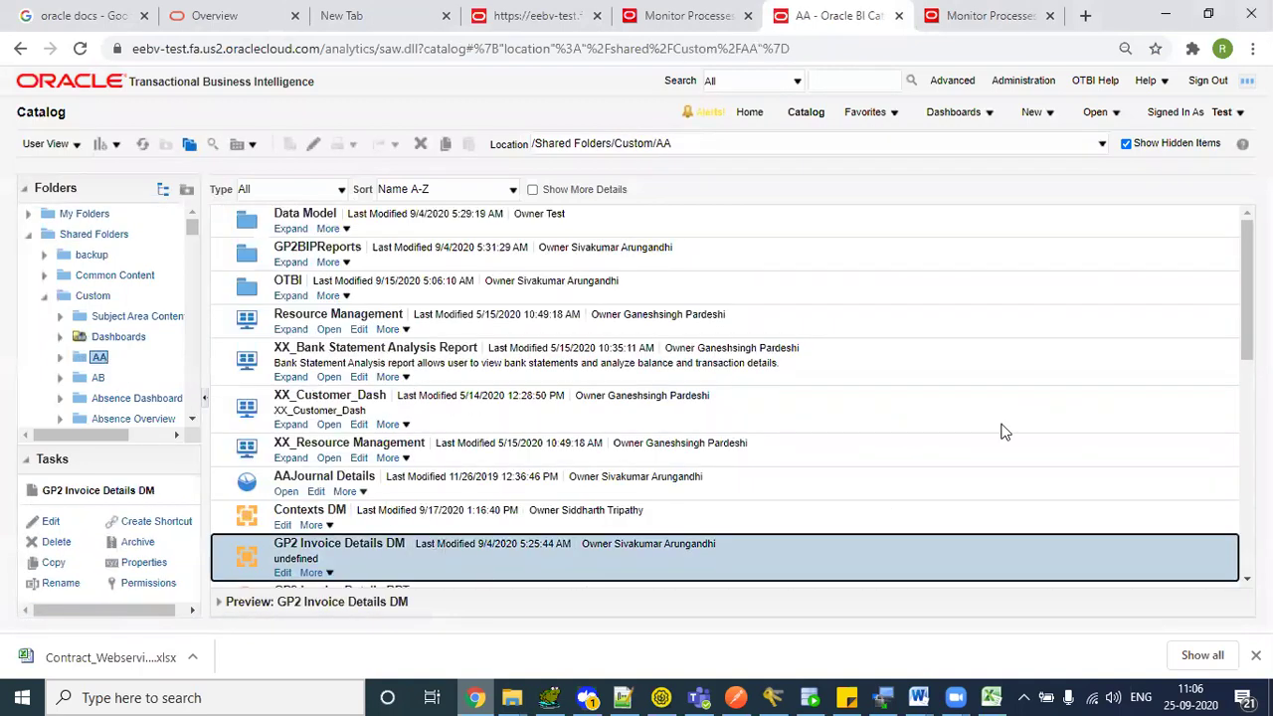
{"action": "scroll", "coordinate": [637, 388], "scroll_direction": "down", "scroll_amount": 2}
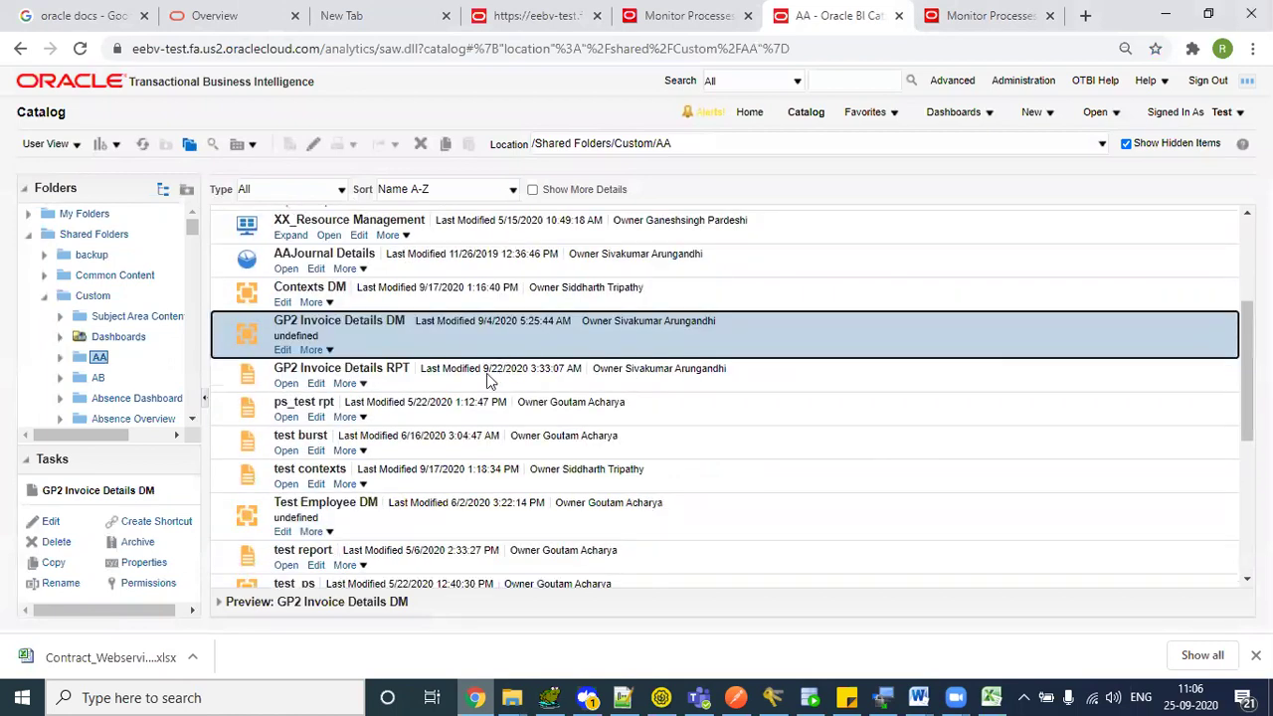
{"action": "left_click", "coordinate": [493, 378]}
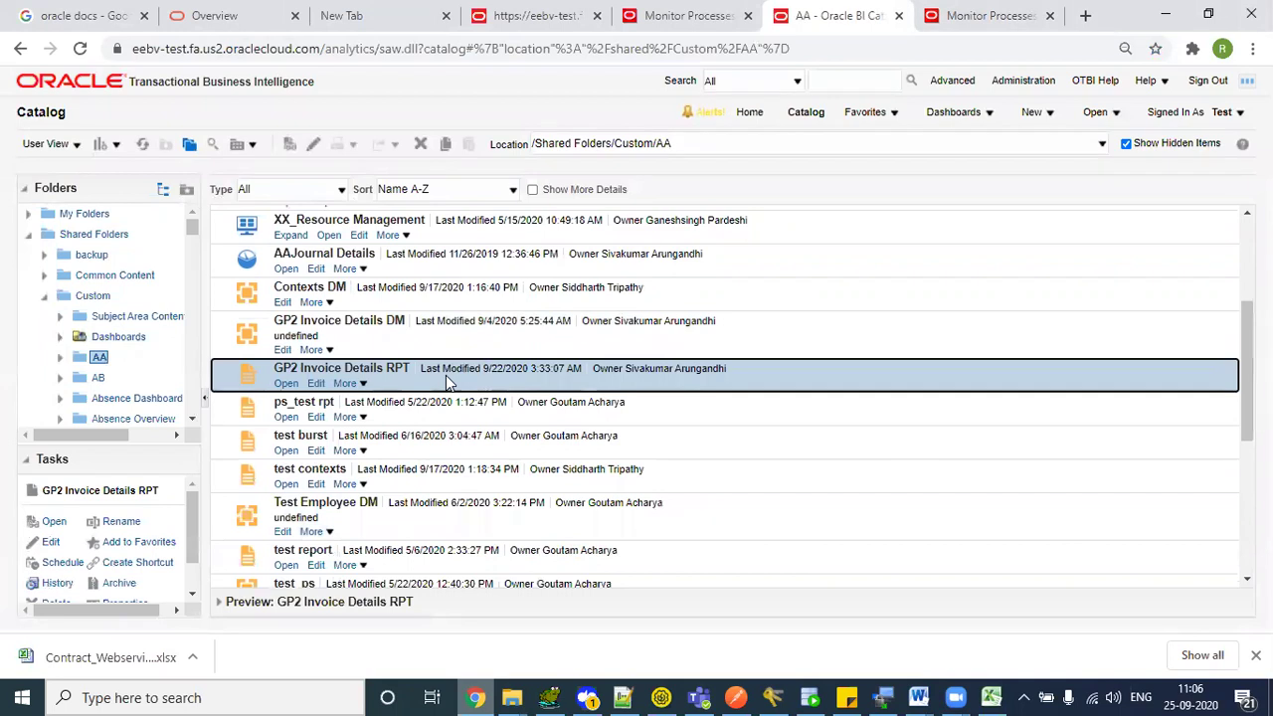
{"action": "key", "text": "alt+Tab"}
{"action": "left_click", "coordinate": [484, 242]}
- Check the Custom/AA report path in Request 1 and clear out the old response
{"action": "left_click_drag", "start_coordinate": [398, 229], "coordinate": [436, 244]}
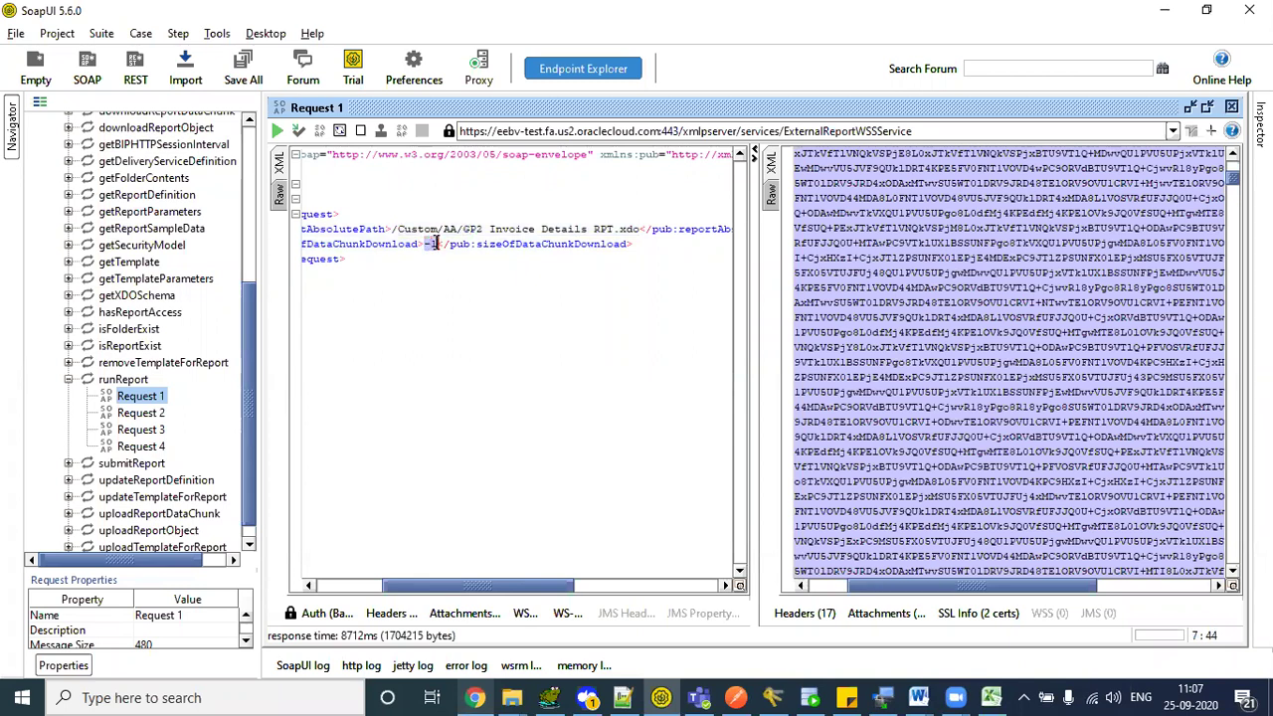
{"action": "scroll", "coordinate": [427, 199], "scroll_direction": "left", "scroll_amount": 5}
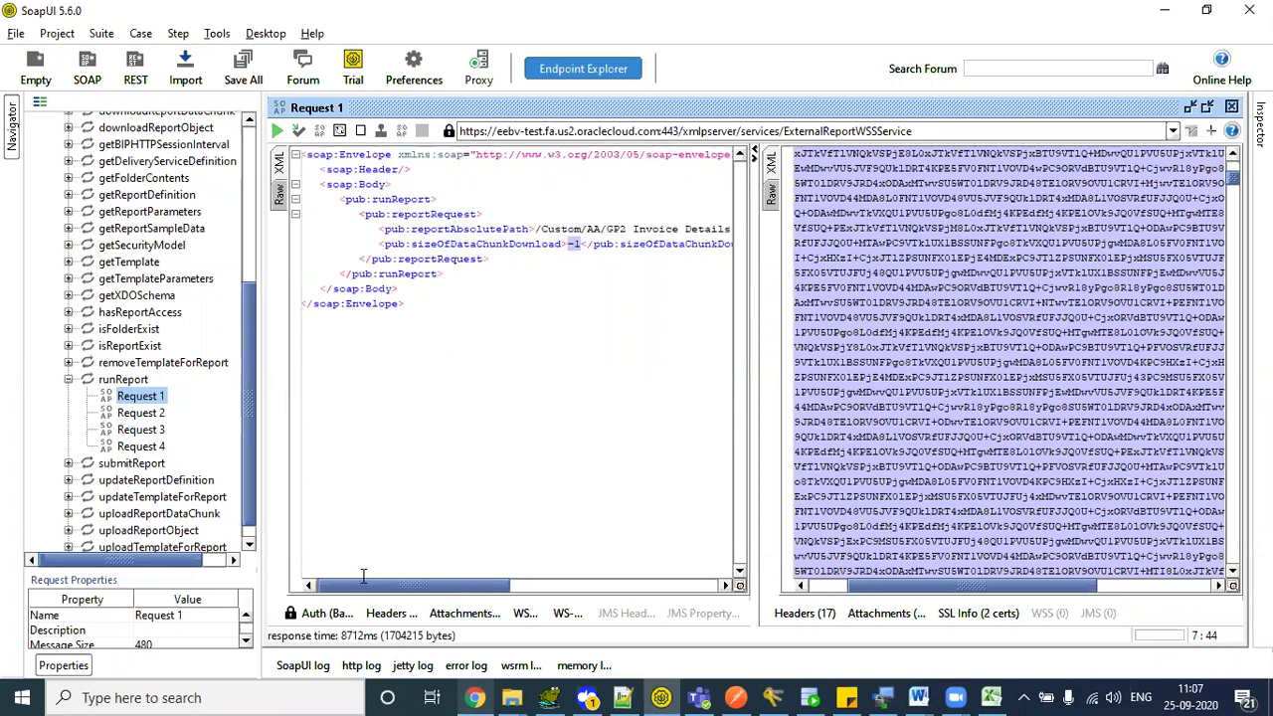
{"action": "left_click_drag", "start_coordinate": [430, 235], "coordinate": [475, 243]}
{"action": "left_click", "coordinate": [532, 259]}
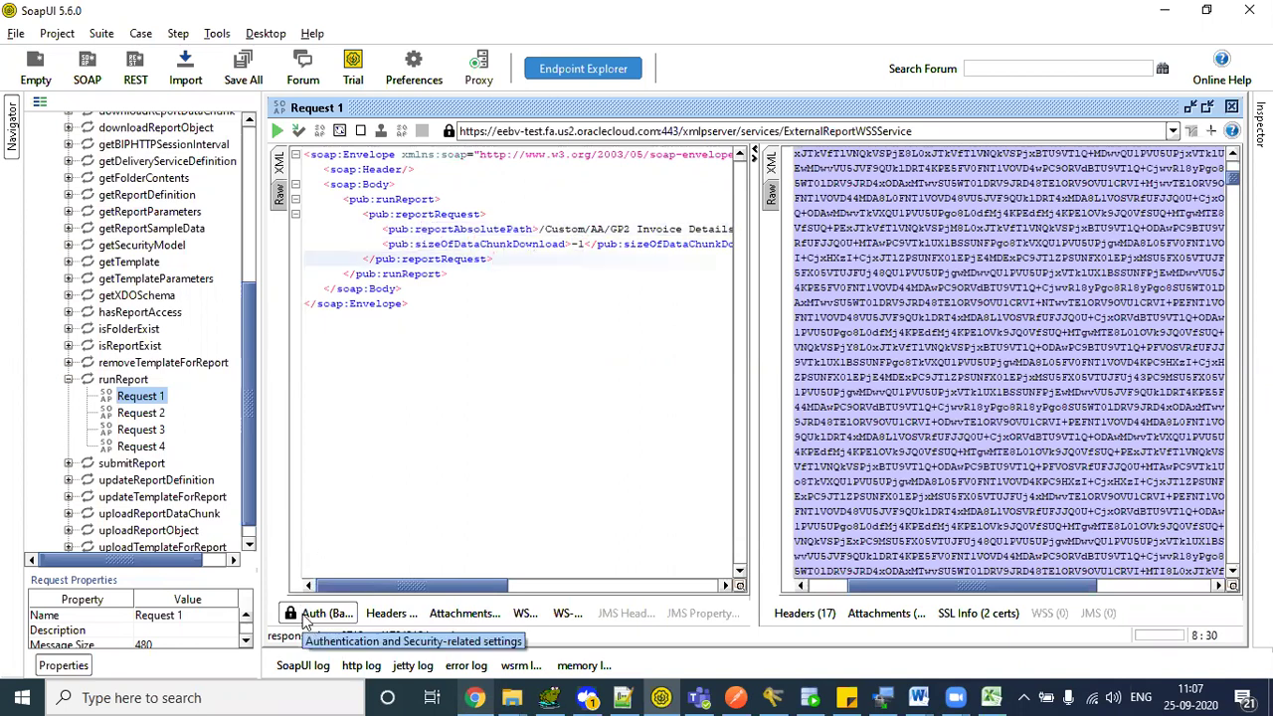
{"action": "left_click", "coordinate": [905, 296]}
{"action": "key", "text": "ctrl+a"}
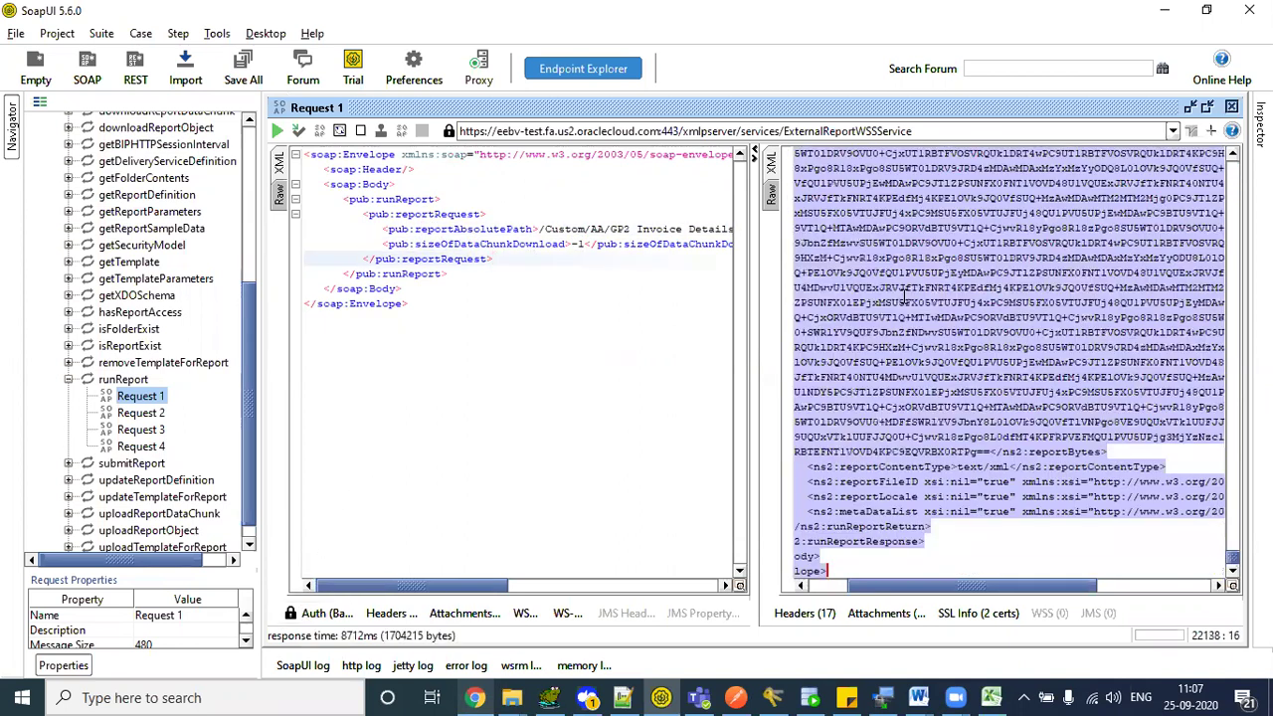
{"action": "key", "text": "Delete"}
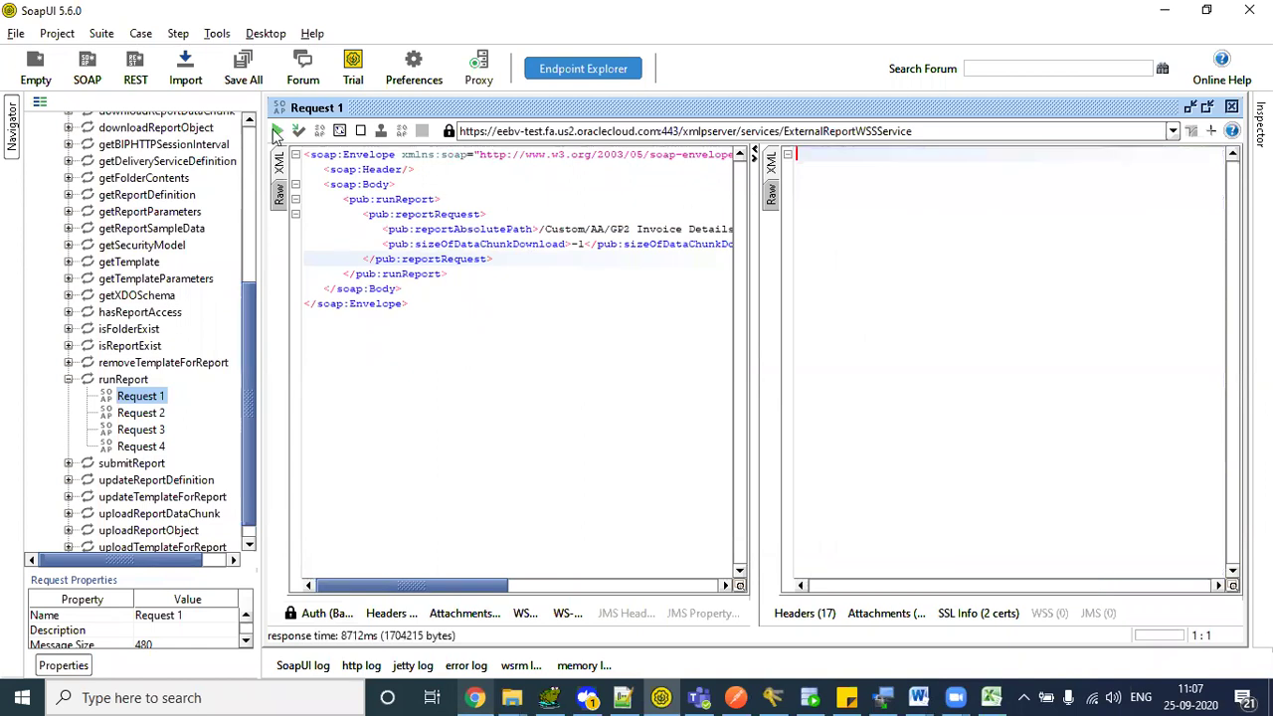
- Re-run runReport Request 1, select the returned base64 reportBytes, and open a blank browser tab
{"action": "left_click", "coordinate": [278, 131]}
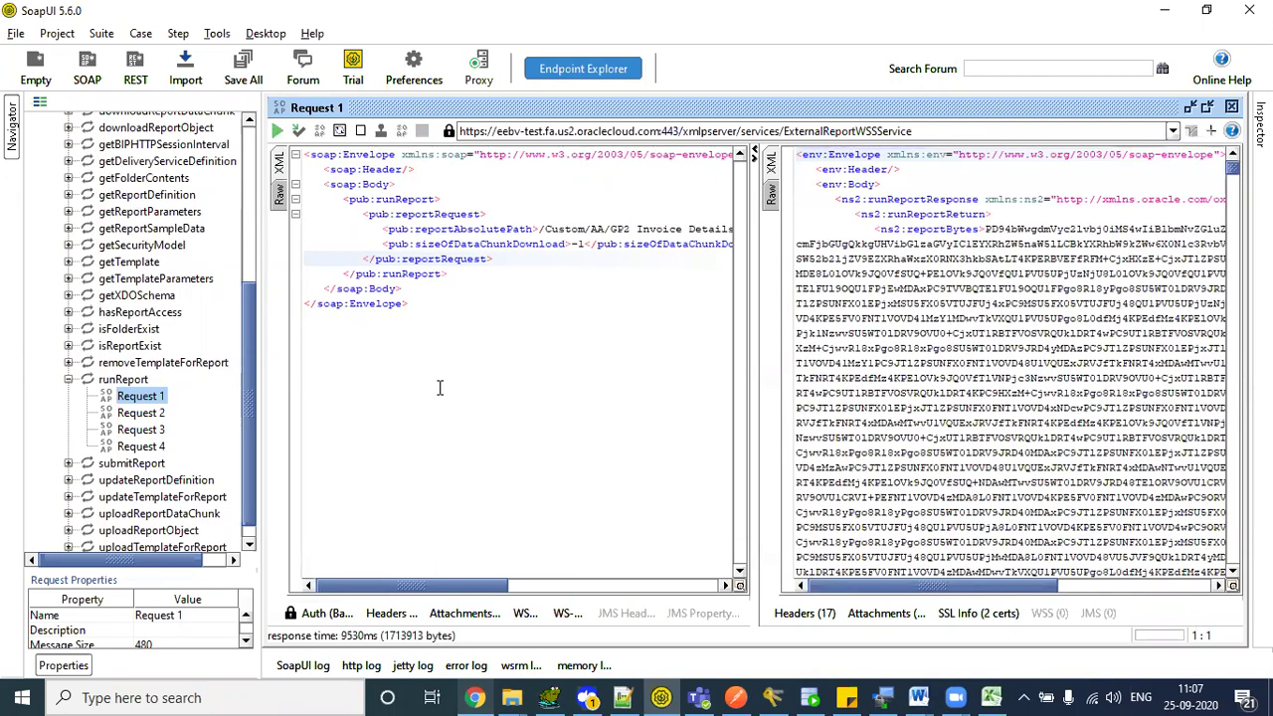
{"action": "left_click", "coordinate": [889, 319]}
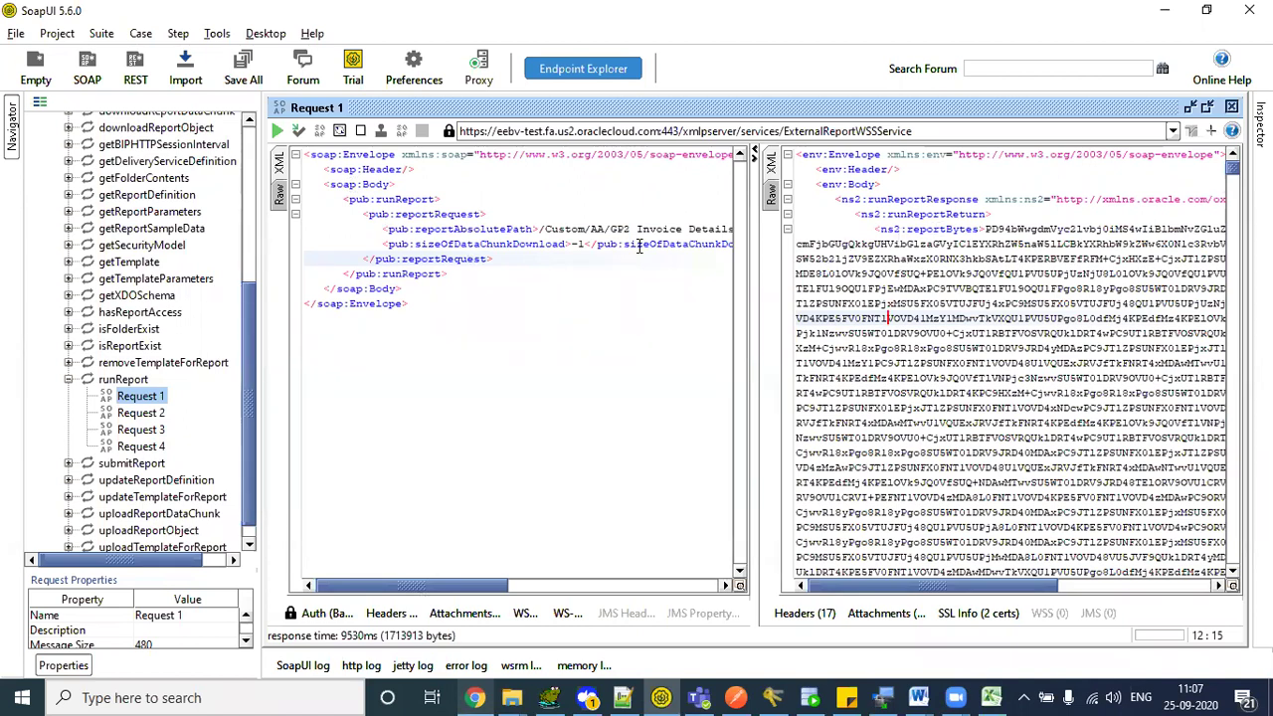
{"action": "left_click_drag", "start_coordinate": [901, 231], "coordinate": [1094, 438]}
{"action": "left_click_drag", "start_coordinate": [1129, 604], "coordinate": [1229, 544]}
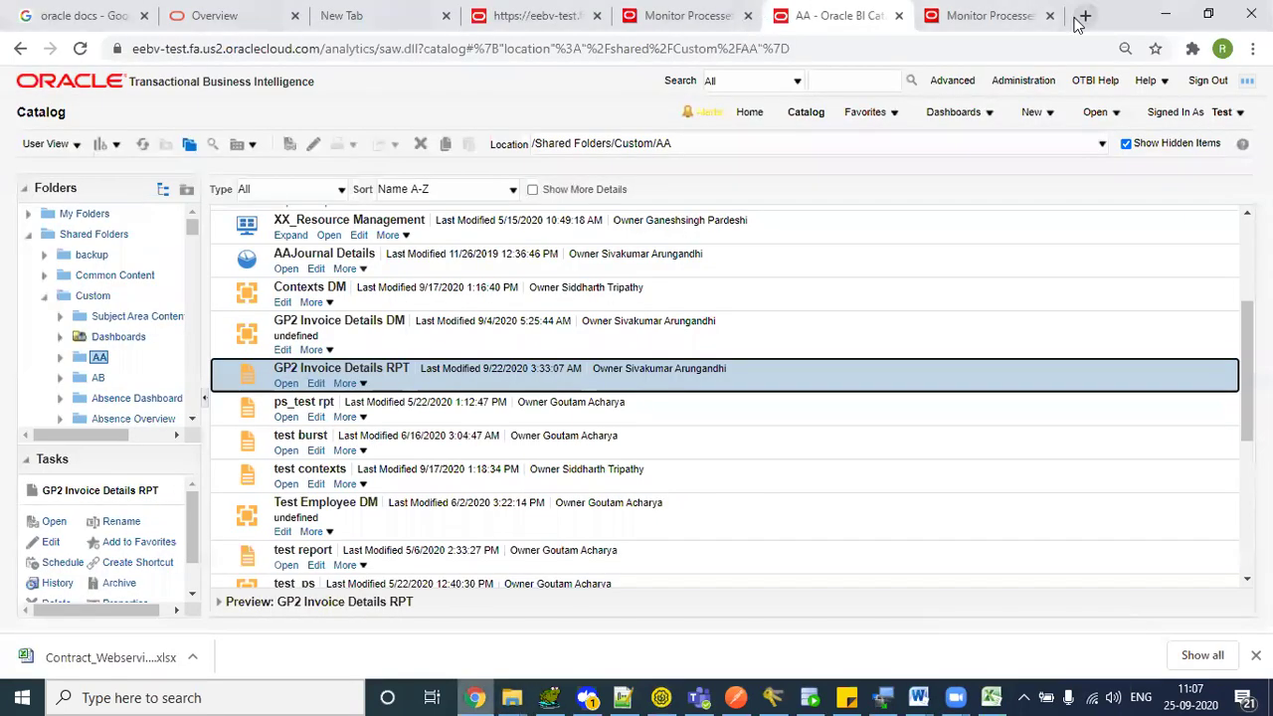
{"action": "left_click", "coordinate": [1085, 15]}
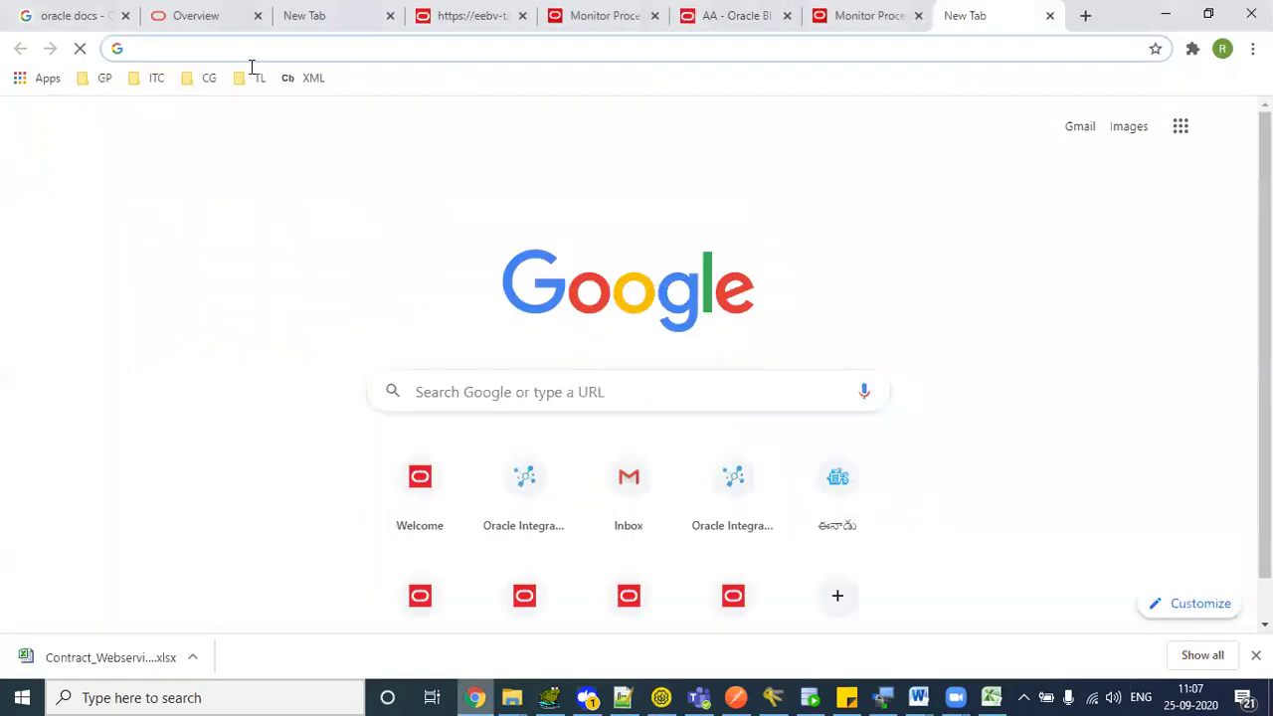
- Search Google for 'decode base64' and open base64decode.org
{"action": "type", "text": "decode"}
{"action": "key", "text": "Down"}
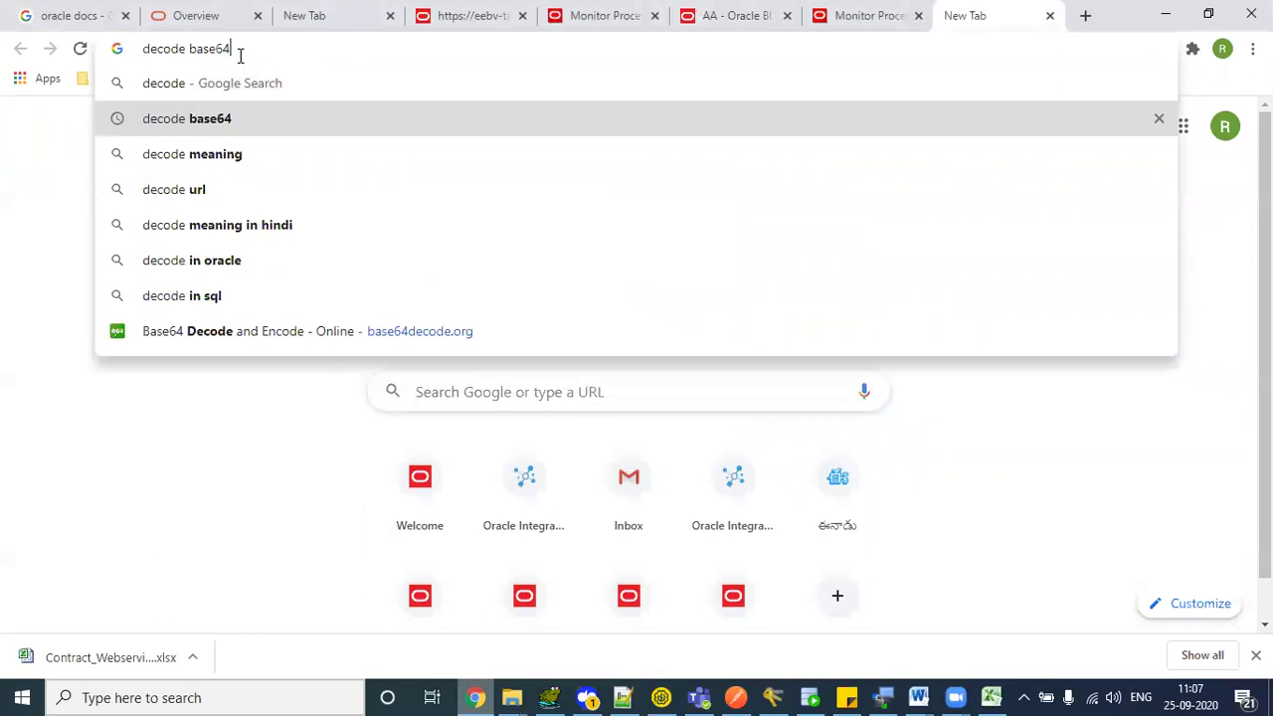
{"action": "key", "text": "Return"}
{"action": "left_click", "coordinate": [289, 264]}
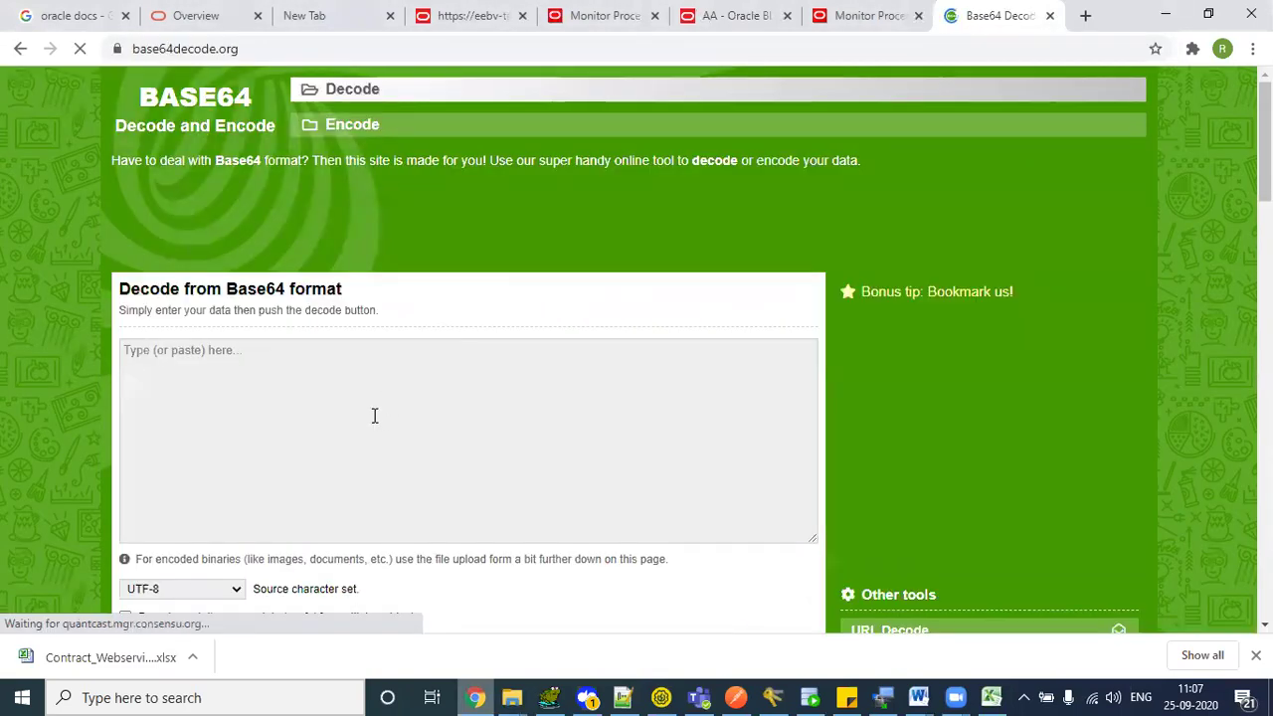
- Paste the reportBytes, decode them, and select the whole decoded invoice XML output
{"action": "left_click", "coordinate": [374, 415]}
{"action": "key", "text": "ctrl+v"}
{"action": "scroll", "coordinate": [374, 414], "scroll_direction": "down", "scroll_amount": 4}
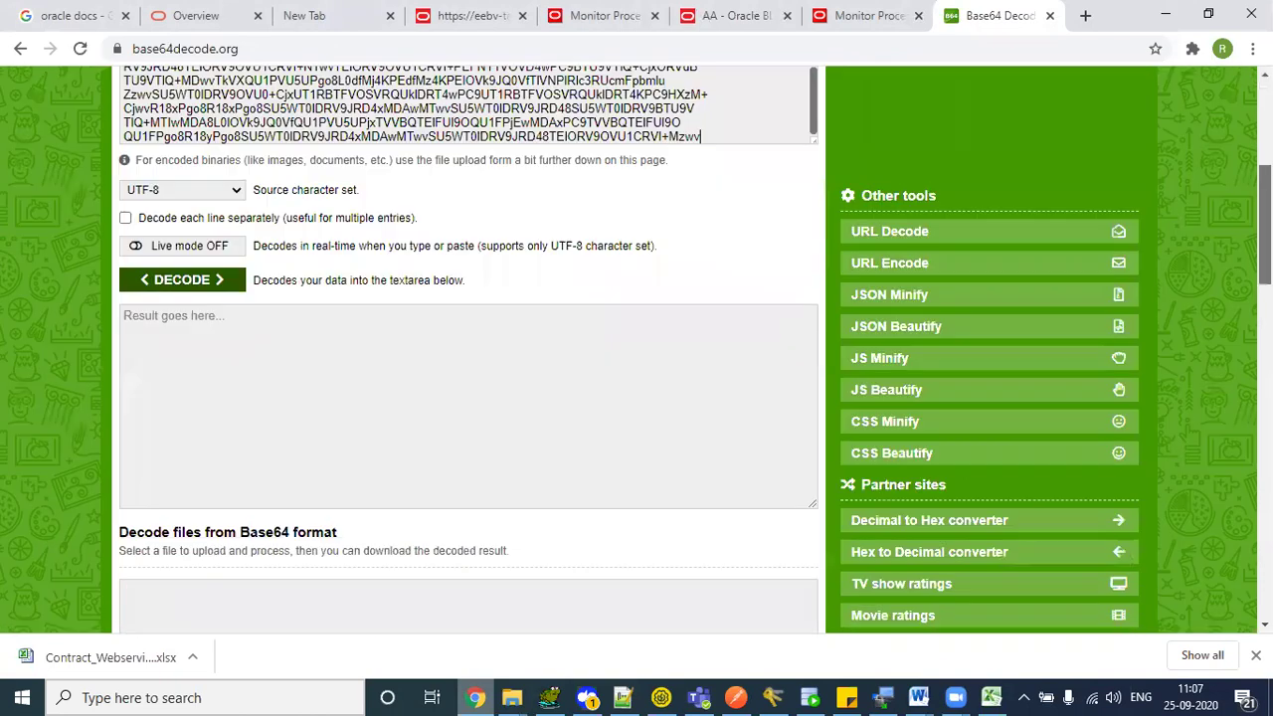
{"action": "scroll", "coordinate": [150, 222], "scroll_direction": "down", "scroll_amount": 2}
{"action": "scroll", "coordinate": [159, 252], "scroll_direction": "up", "scroll_amount": 2}
{"action": "left_click", "coordinate": [164, 248]}
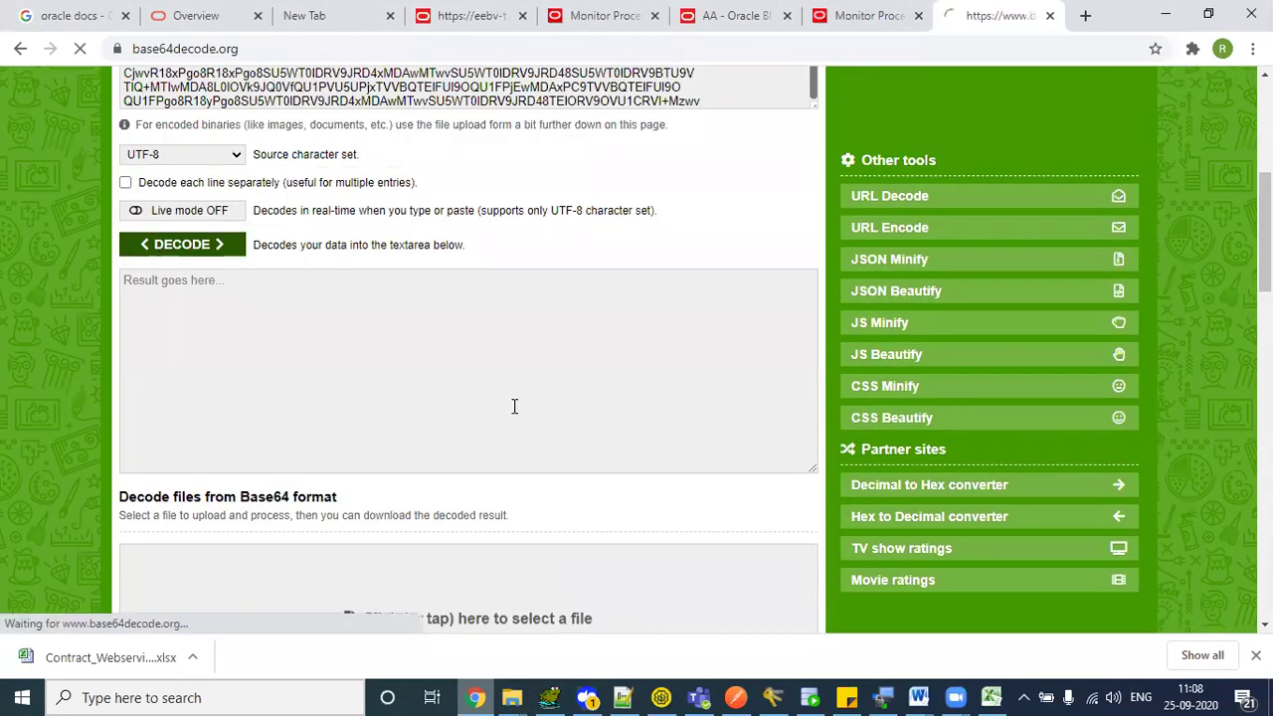
{"action": "scroll", "coordinate": [519, 231], "scroll_direction": "down", "scroll_amount": 5}
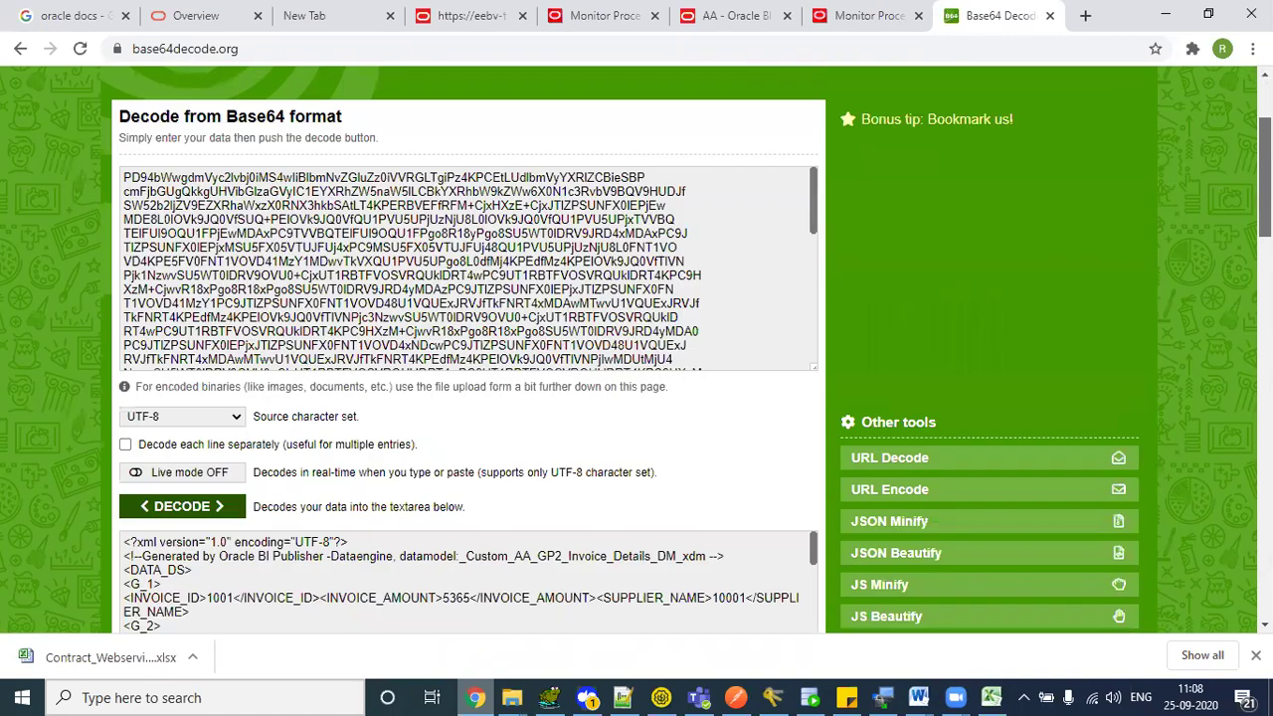
{"action": "left_click", "coordinate": [519, 231]}
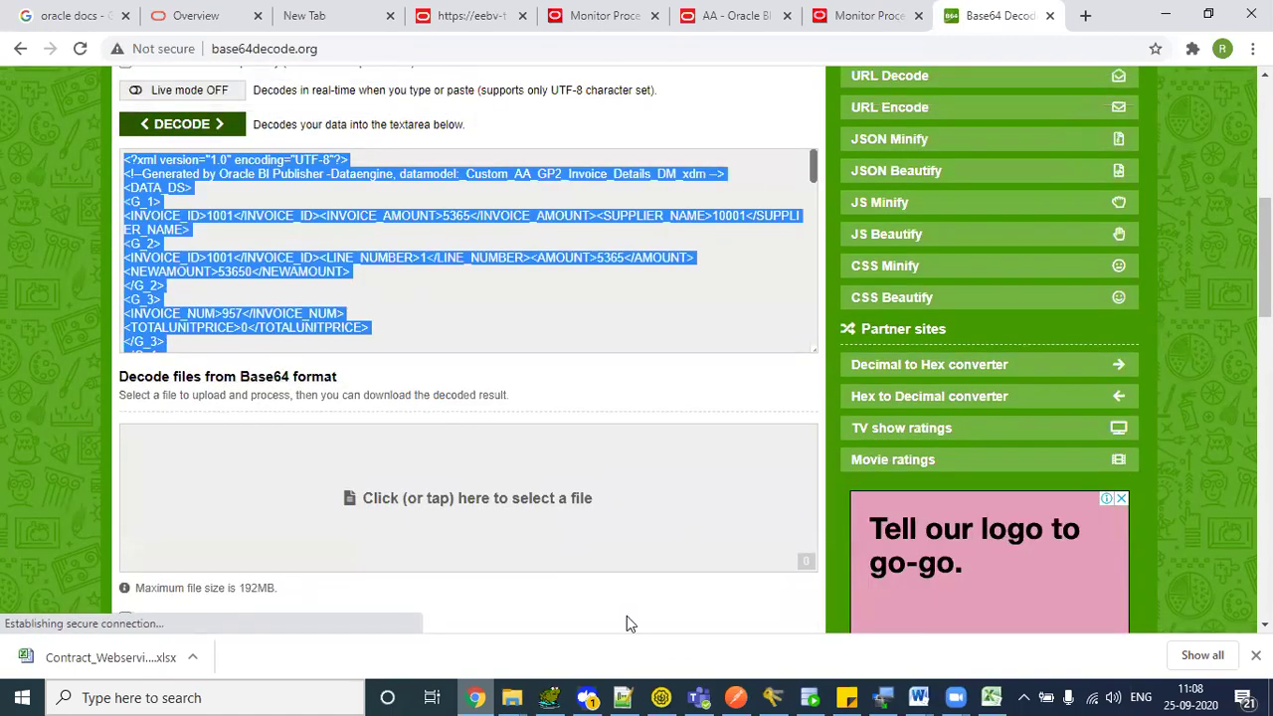
- Apply XML highlighting to the decoded invoice in new 13, check the first INVOICE_ID line, then return to base64decode.org
{"action": "key", "text": "alt+Tab"}
{"action": "key", "text": "alt+l"}
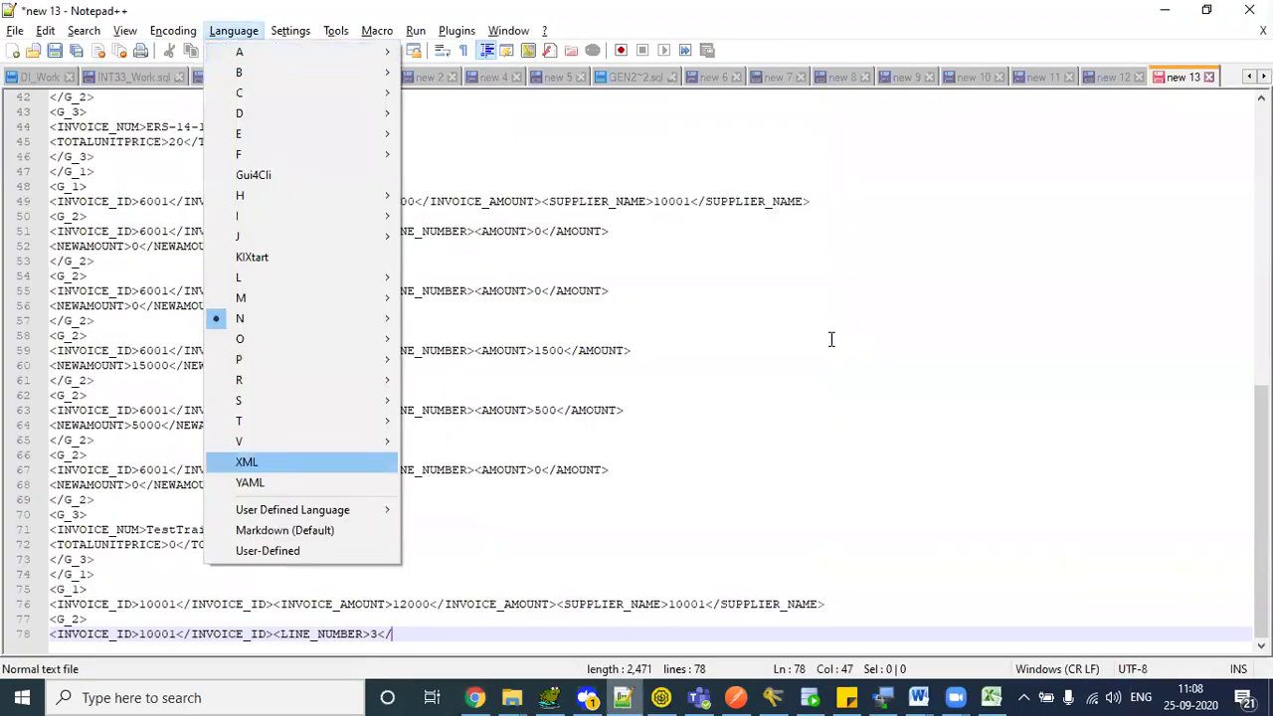
{"action": "key", "text": "x"}
{"action": "left_click_drag", "start_coordinate": [1262, 577], "coordinate": [1261, 298]}
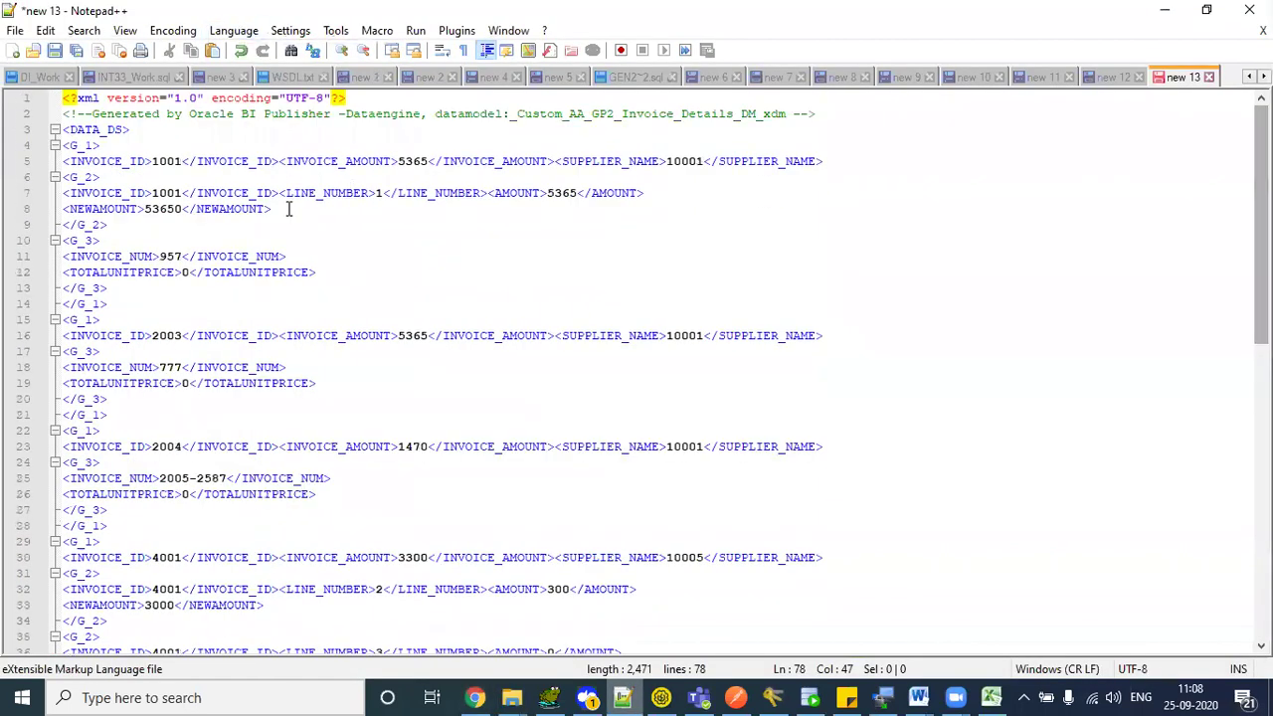
{"action": "triple_click", "coordinate": [293, 162]}
{"action": "left_click", "coordinate": [361, 276]}
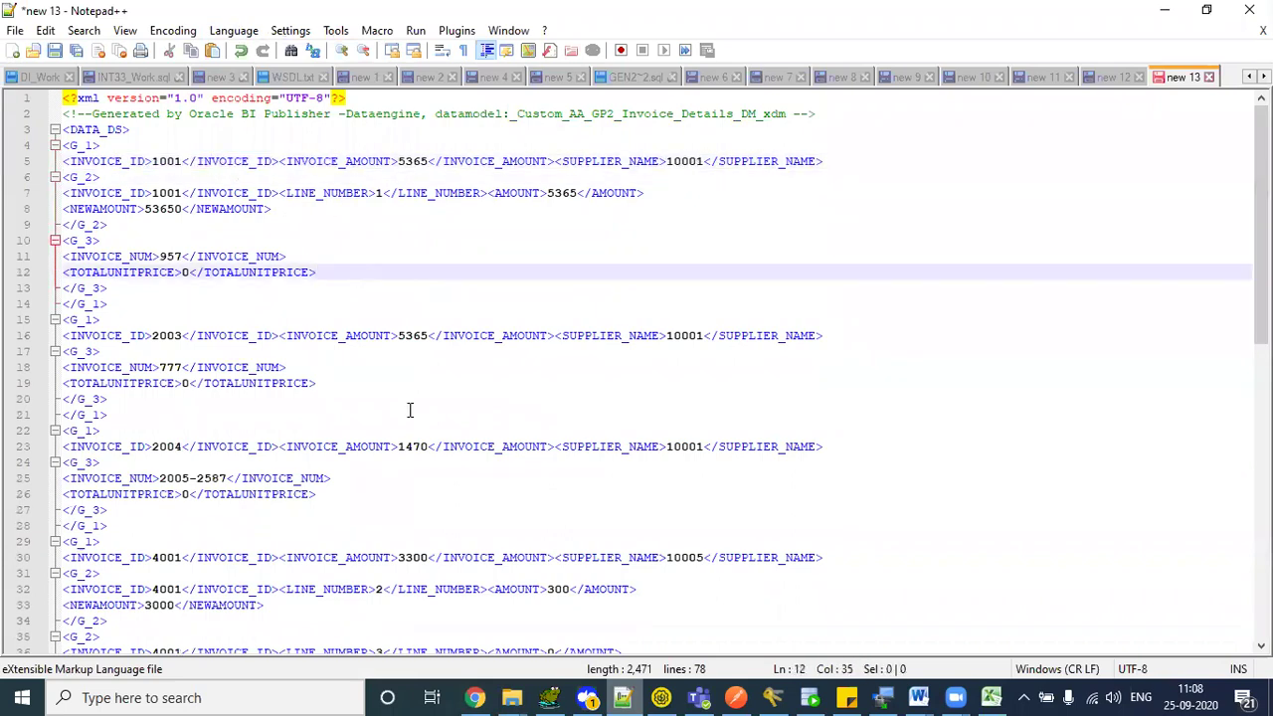
{"action": "left_click", "coordinate": [476, 698]}
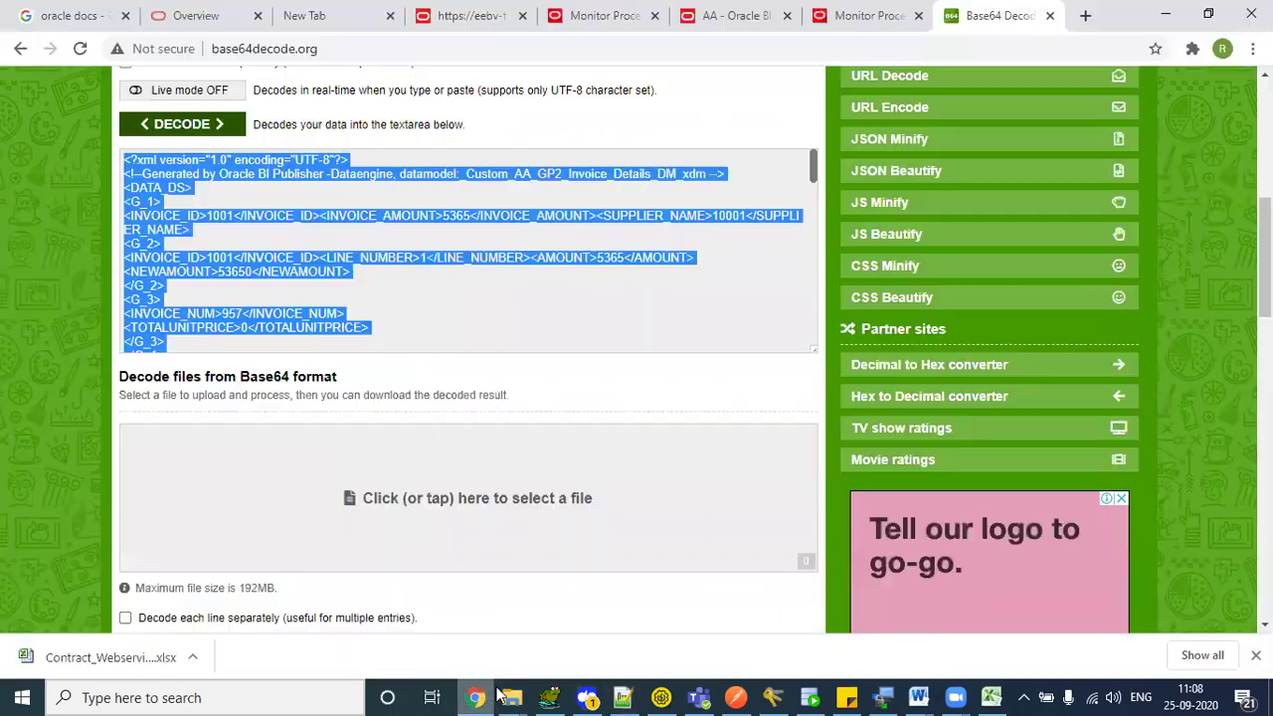
- Open GP2 Invoice Details RPT from the AA catalog folder for editing, with layouts shown as a table
{"action": "left_click", "coordinate": [882, 10]}
{"action": "left_click", "coordinate": [754, 12]}
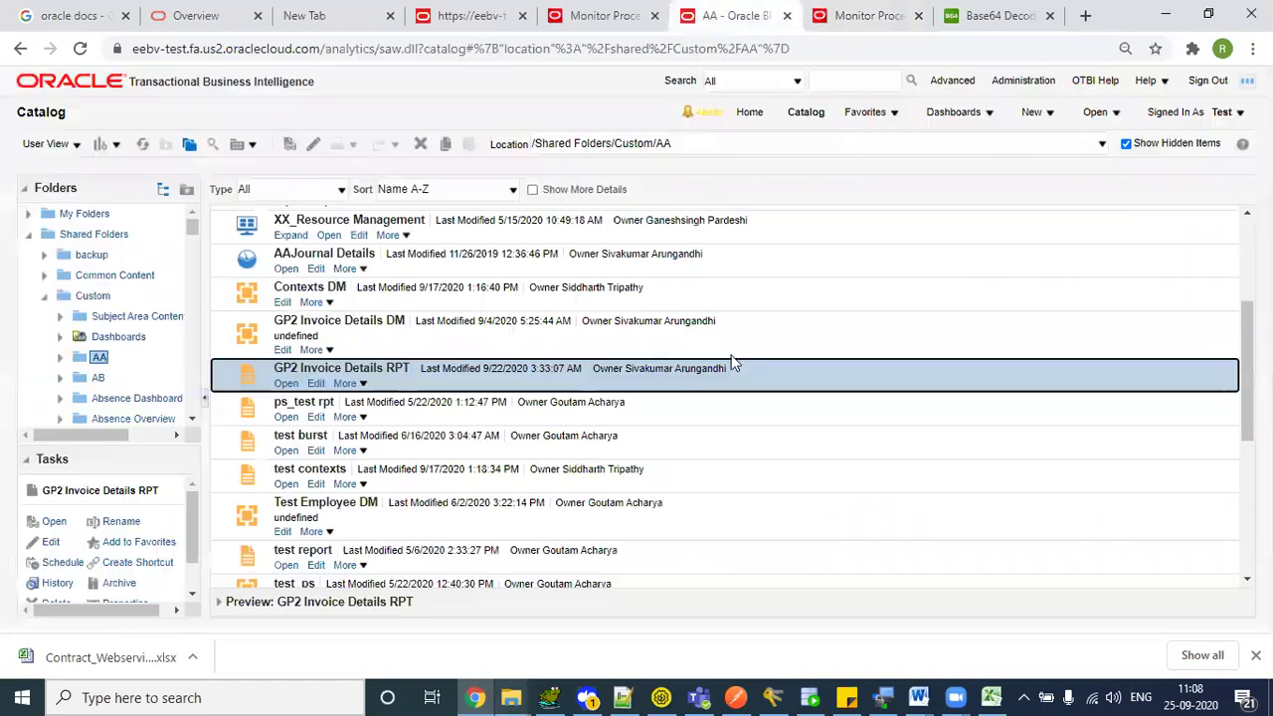
{"action": "left_click", "coordinate": [315, 382]}
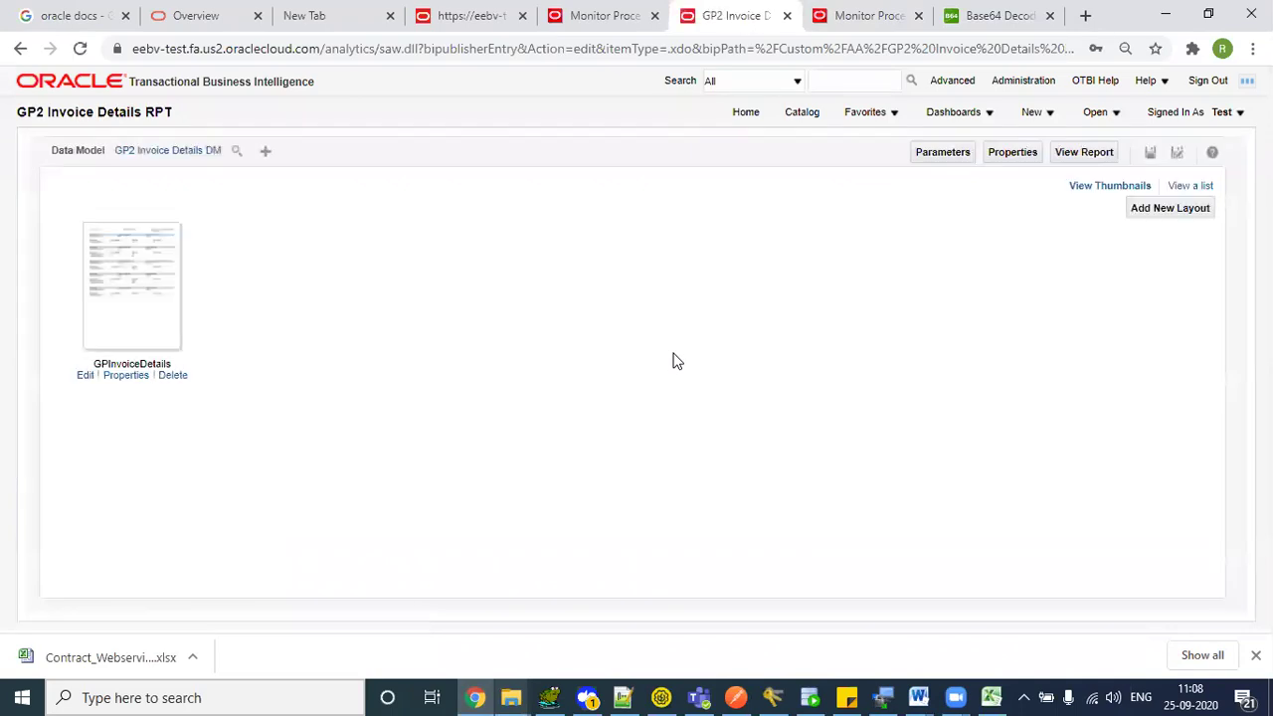
{"action": "left_click", "coordinate": [1197, 187]}
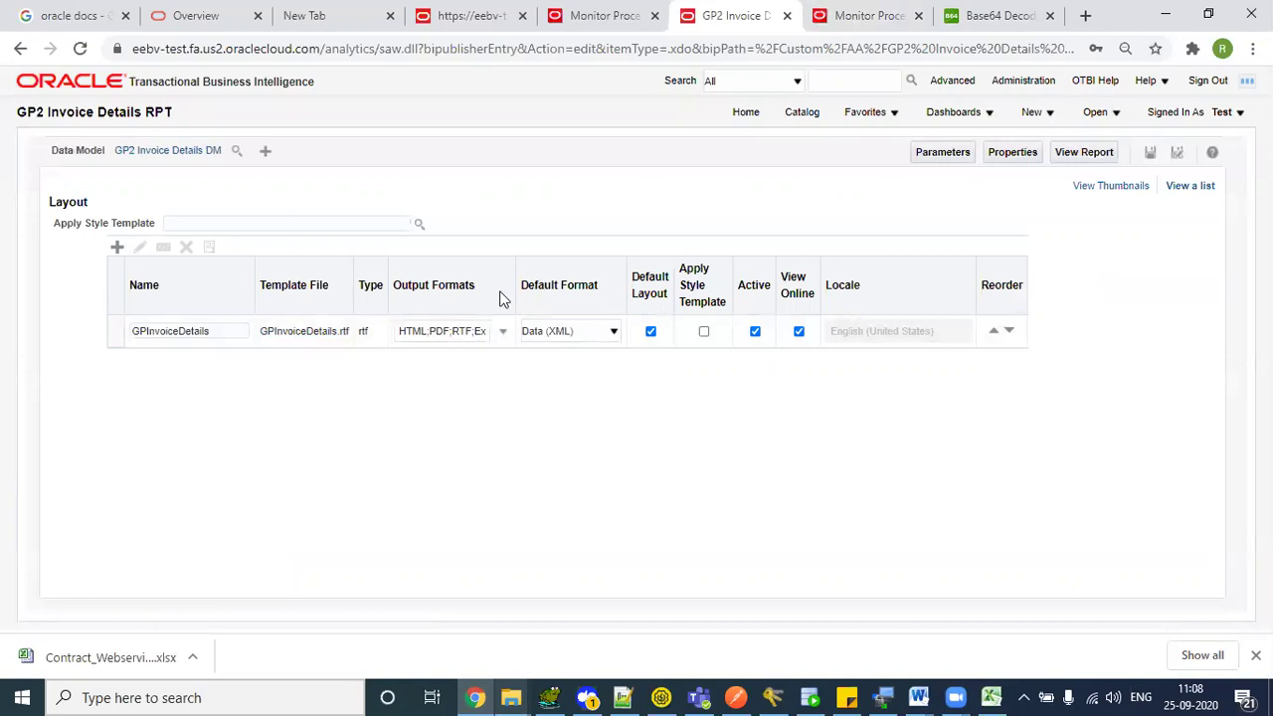
- Allow Data (CSV) output for the layout, keep Data (XML) as default format, then return to SoapUI
{"action": "left_click", "coordinate": [574, 333]}
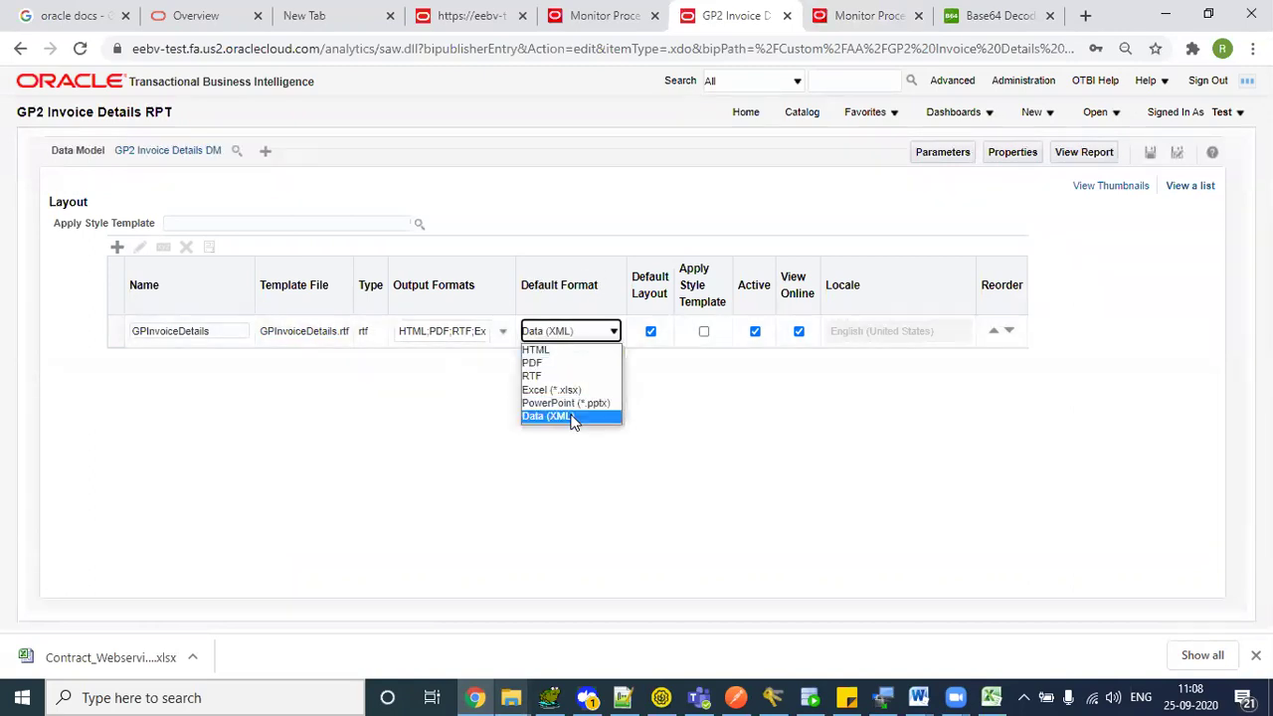
{"action": "left_click", "coordinate": [467, 370]}
{"action": "left_click", "coordinate": [477, 331]}
{"action": "left_click_drag", "start_coordinate": [514, 368], "coordinate": [515, 442]}
{"action": "left_click", "coordinate": [408, 485]}
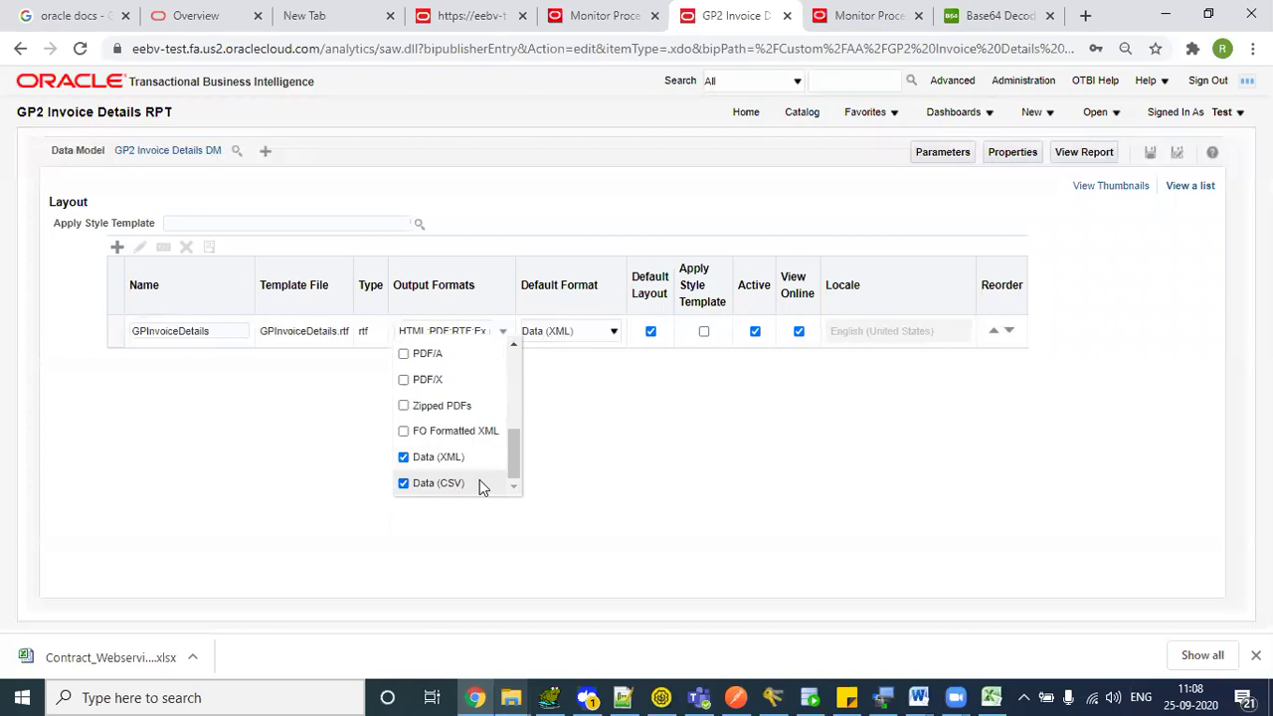
{"action": "left_click", "coordinate": [611, 372]}
{"action": "left_click", "coordinate": [611, 332]}
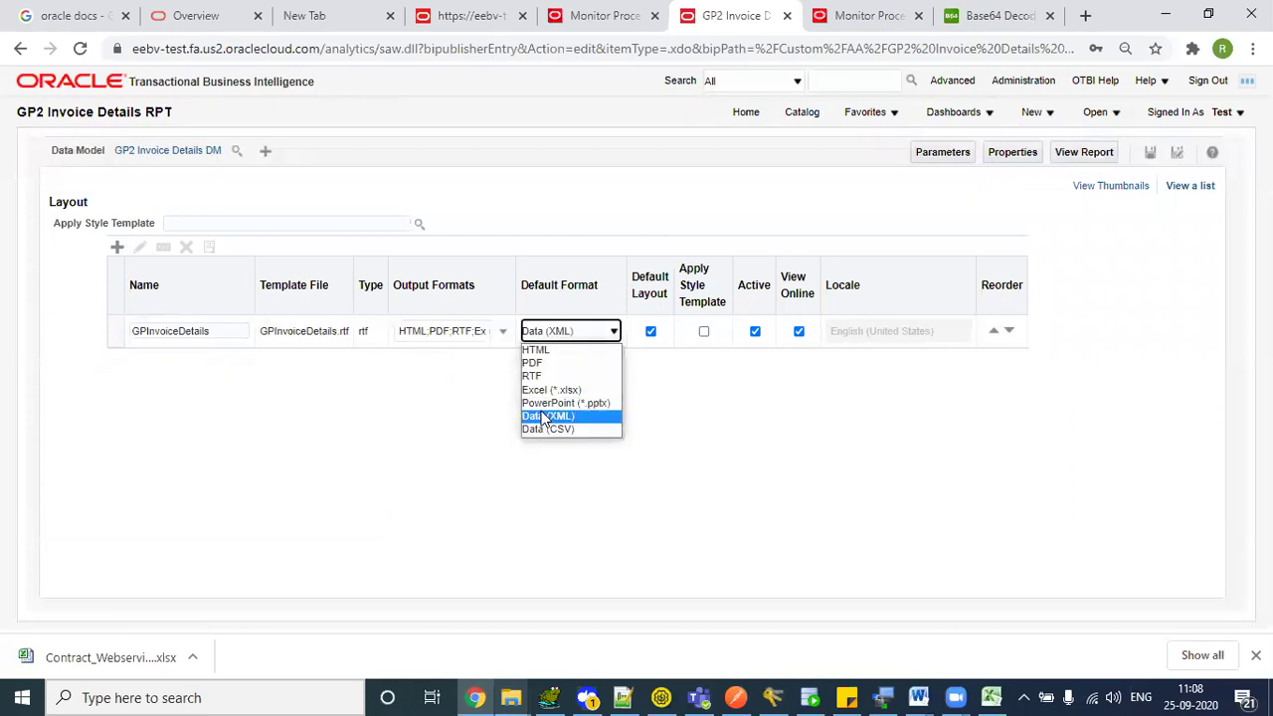
{"action": "left_click", "coordinate": [567, 418]}
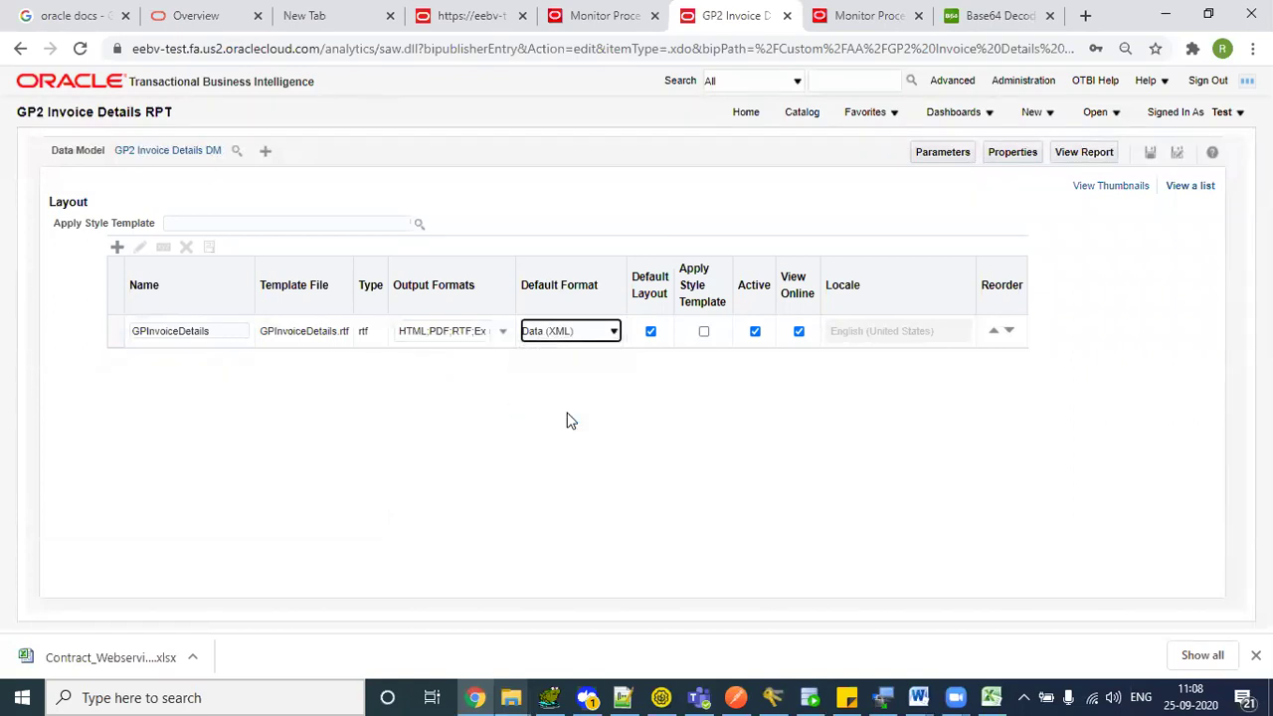
{"action": "left_click", "coordinate": [1154, 154]}
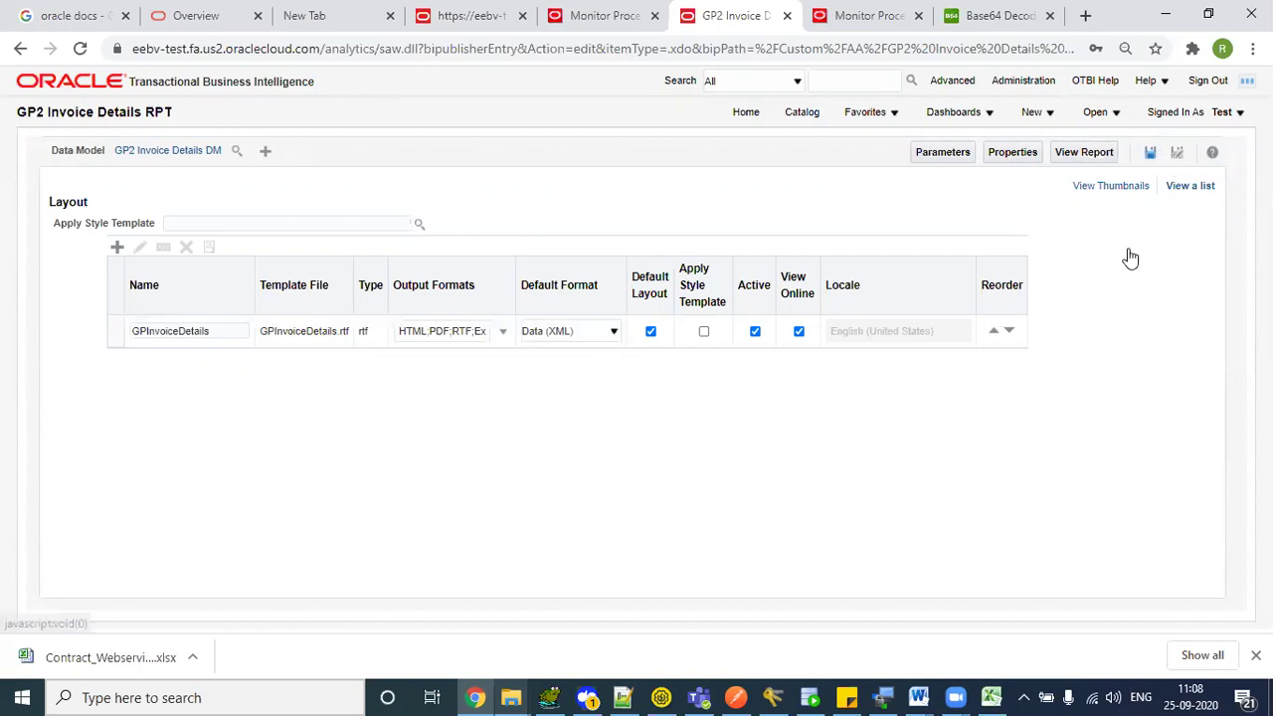
{"action": "key", "text": "alt+Tab"}
{"action": "key", "text": "alt+Tab"}
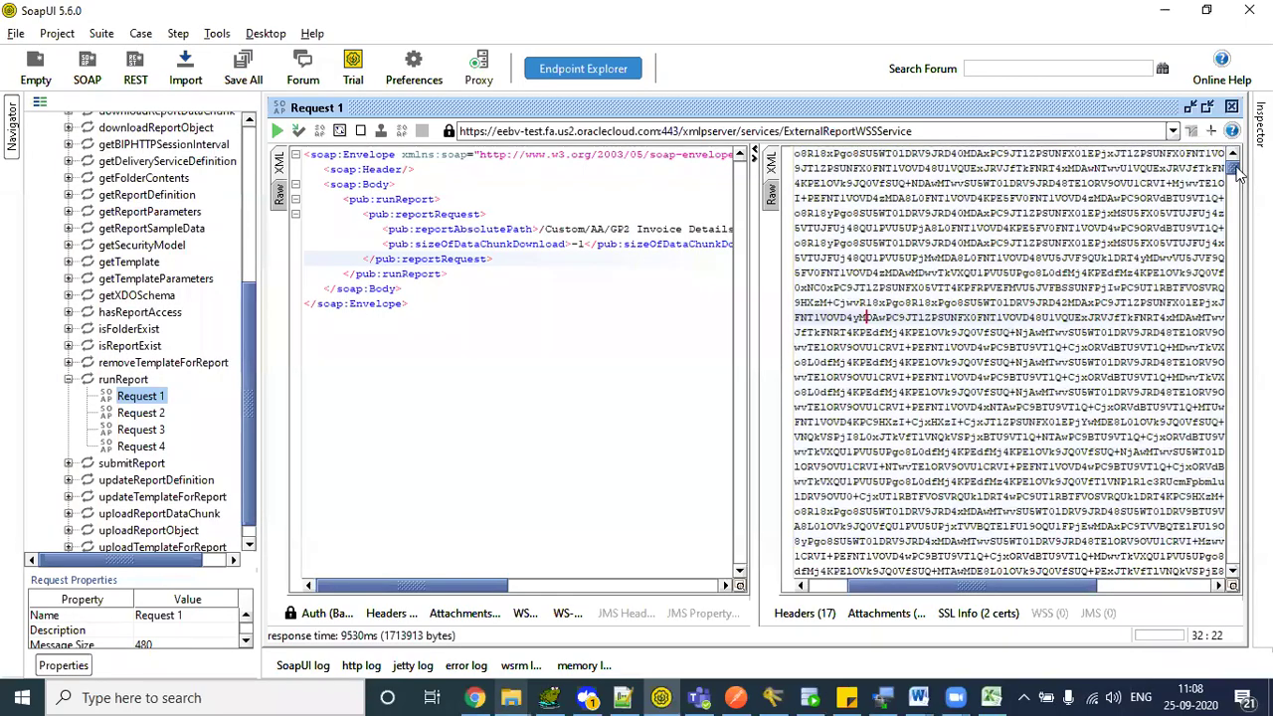
- Scroll to the top of the runReport response and inspect the start of the ns2:reportBytes value
{"action": "scroll", "coordinate": [1024, 337], "scroll_direction": "up", "scroll_amount": 6}
{"action": "left_click", "coordinate": [1025, 337]}
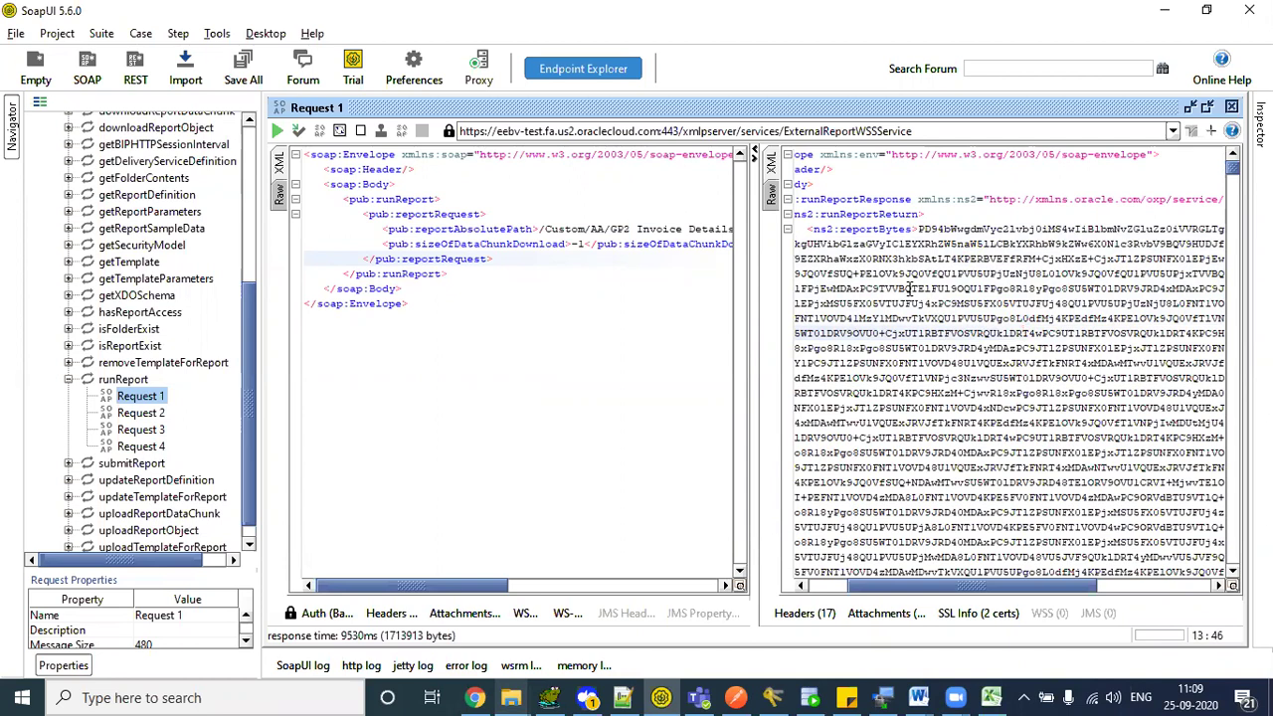
{"action": "left_click", "coordinate": [920, 229]}
{"action": "left_click_drag", "start_coordinate": [920, 228], "coordinate": [1024, 318]}
{"action": "left_click", "coordinate": [1024, 318]}
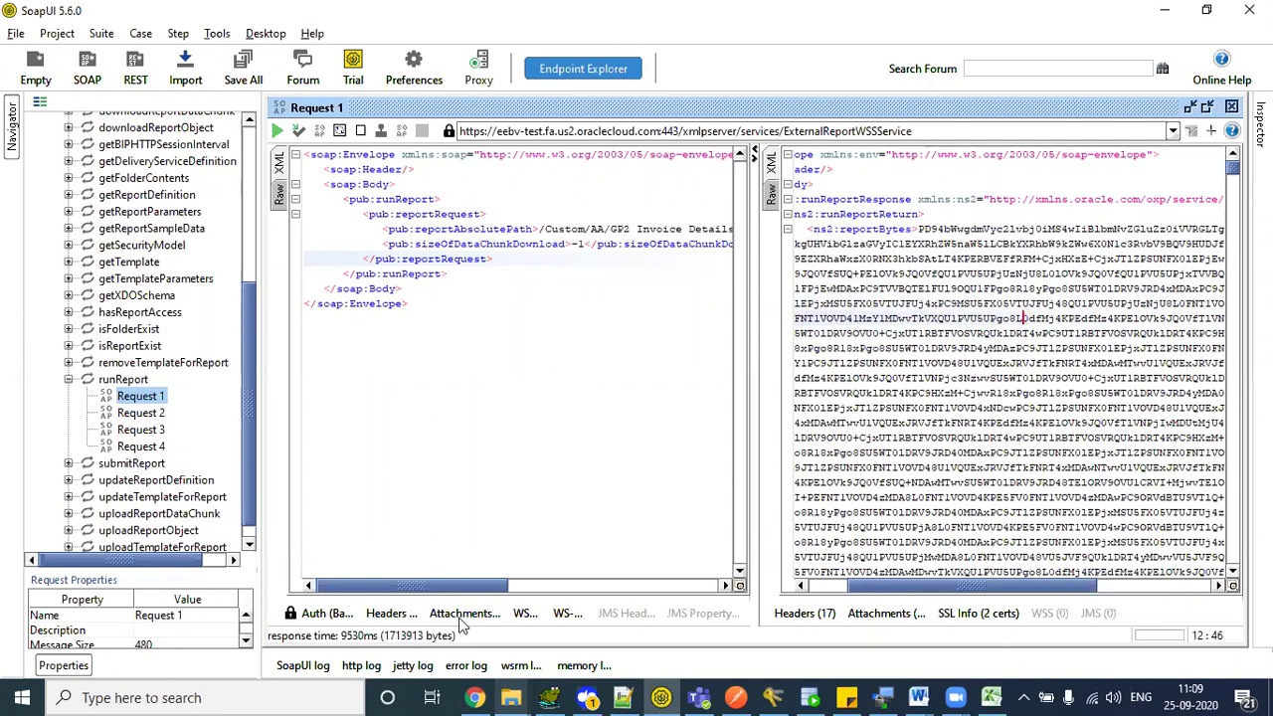
- Return to Notepad++ and check the first invoice ID, 1001, in the decoded XML
{"action": "left_click", "coordinate": [622, 697]}
{"action": "left_click_drag", "start_coordinate": [151, 161], "coordinate": [199, 162]}
{"action": "left_click", "coordinate": [198, 162]}
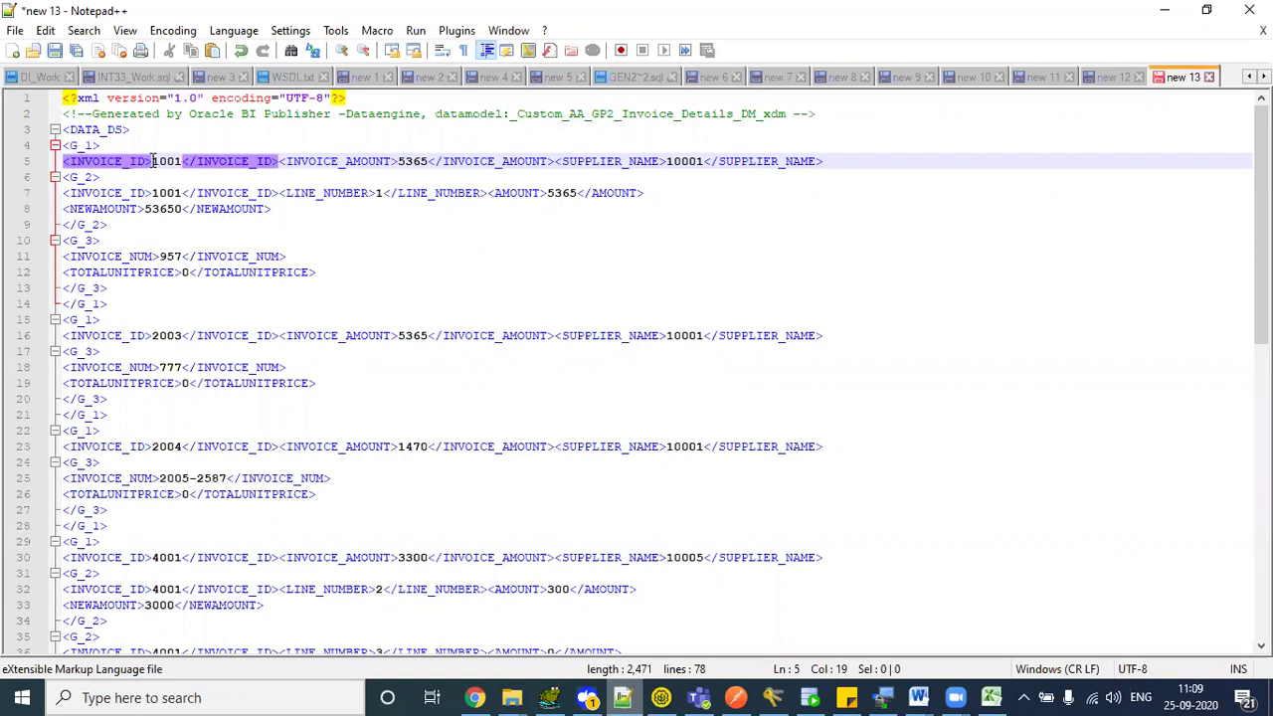
{"action": "left_click_drag", "start_coordinate": [152, 161], "coordinate": [184, 154]}
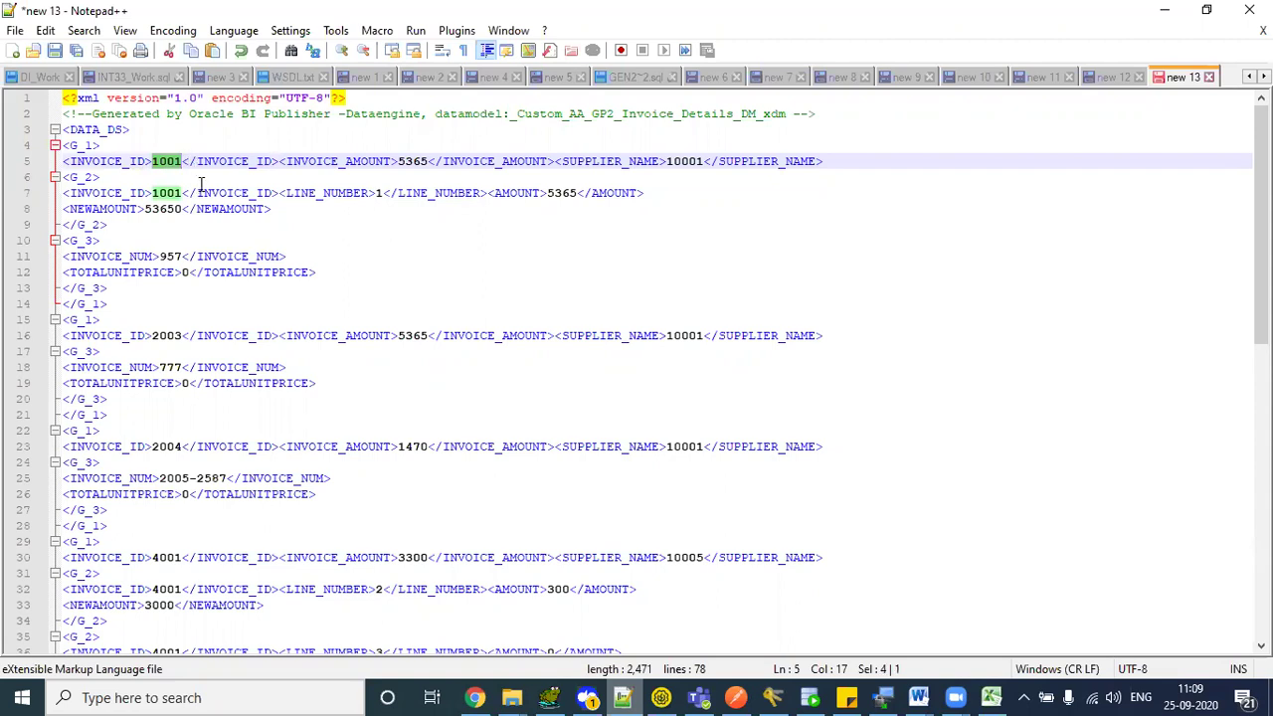
{"action": "left_click_drag", "start_coordinate": [103, 149], "coordinate": [108, 304]}
{"action": "left_click", "coordinate": [353, 410], "text": "shift"}
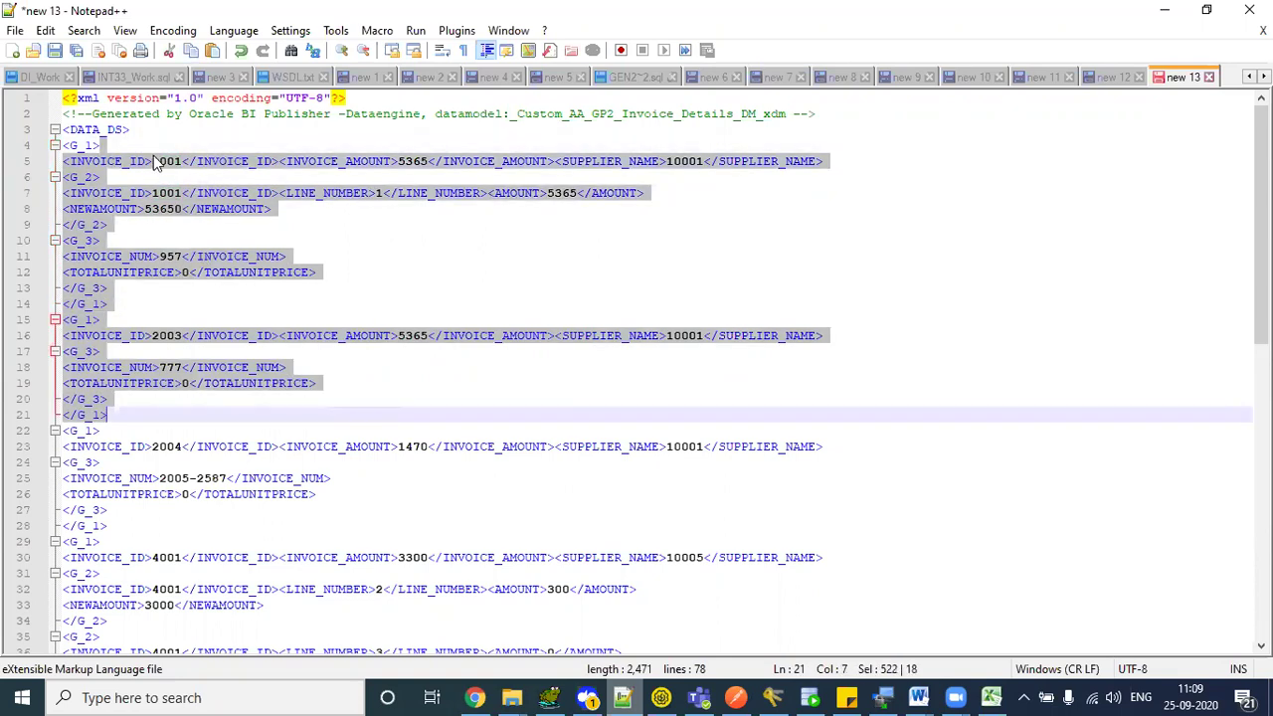
{"action": "left_click", "coordinate": [184, 161]}
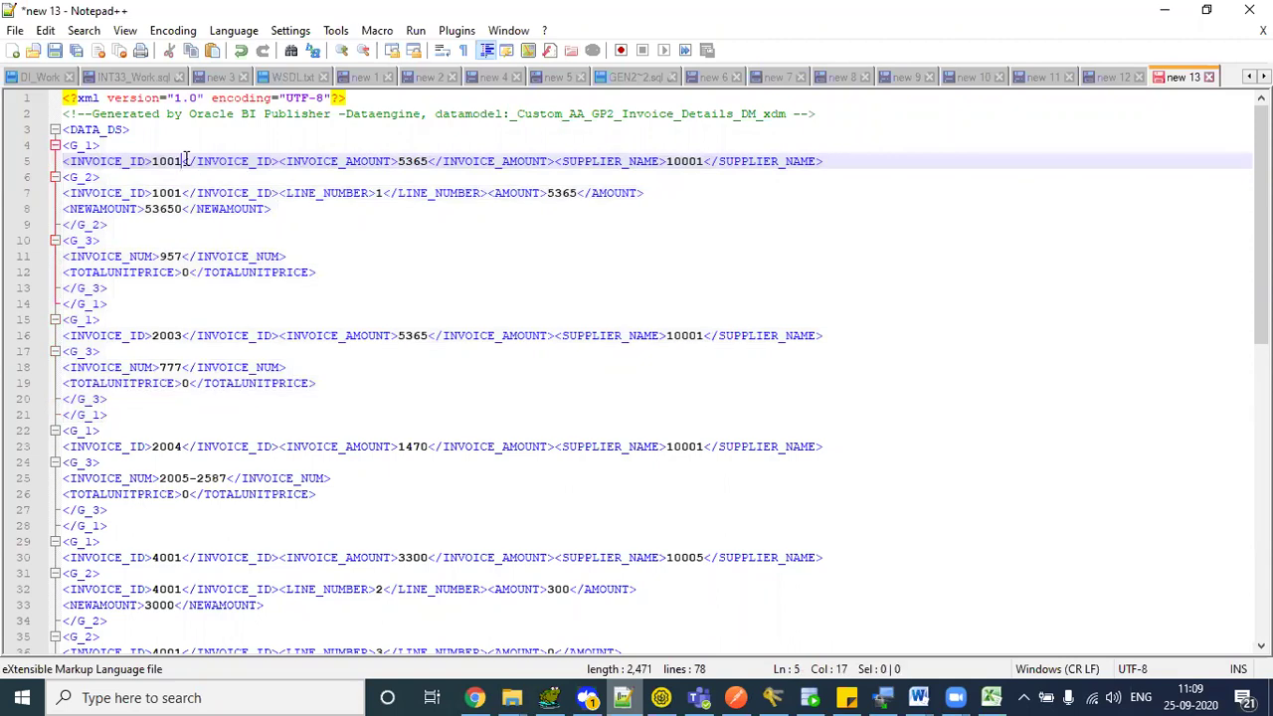